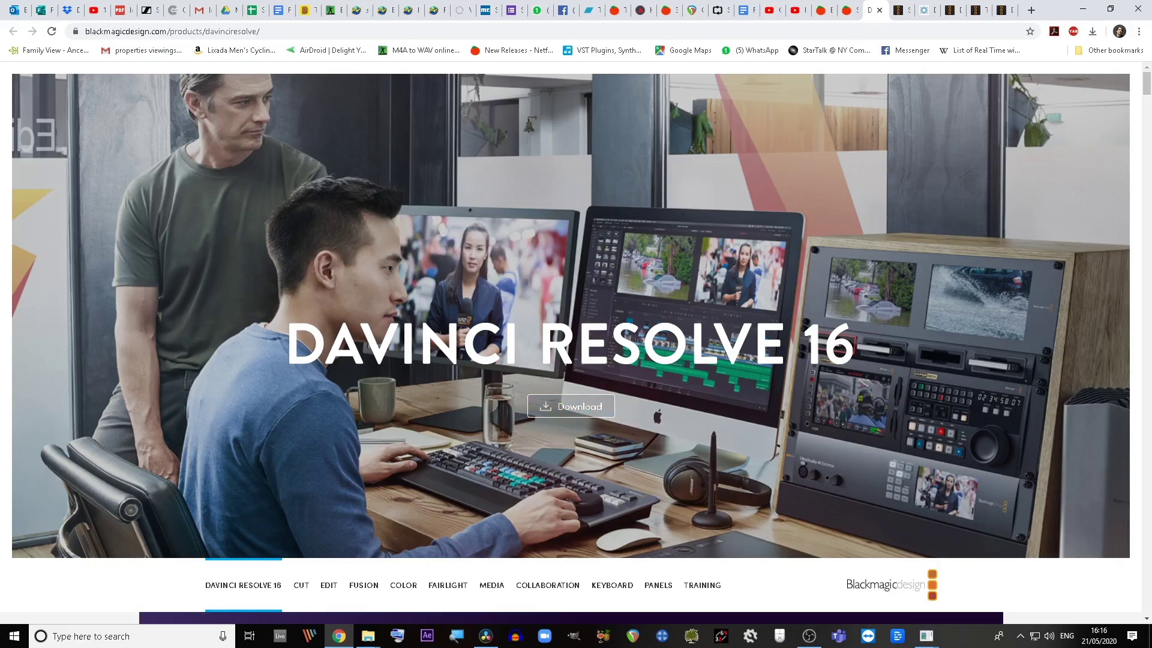
Reopen the Blackmagic Design Support Center from the Google results for "black magic download center"
key(ctrl+Tab)
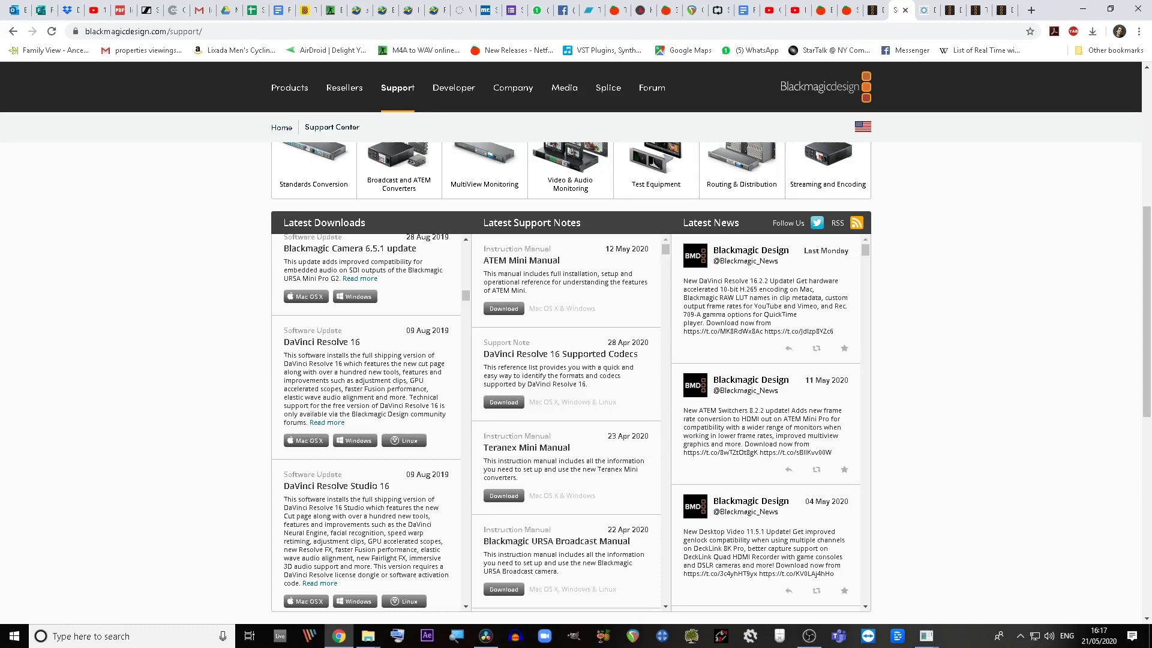
click(871, 10)
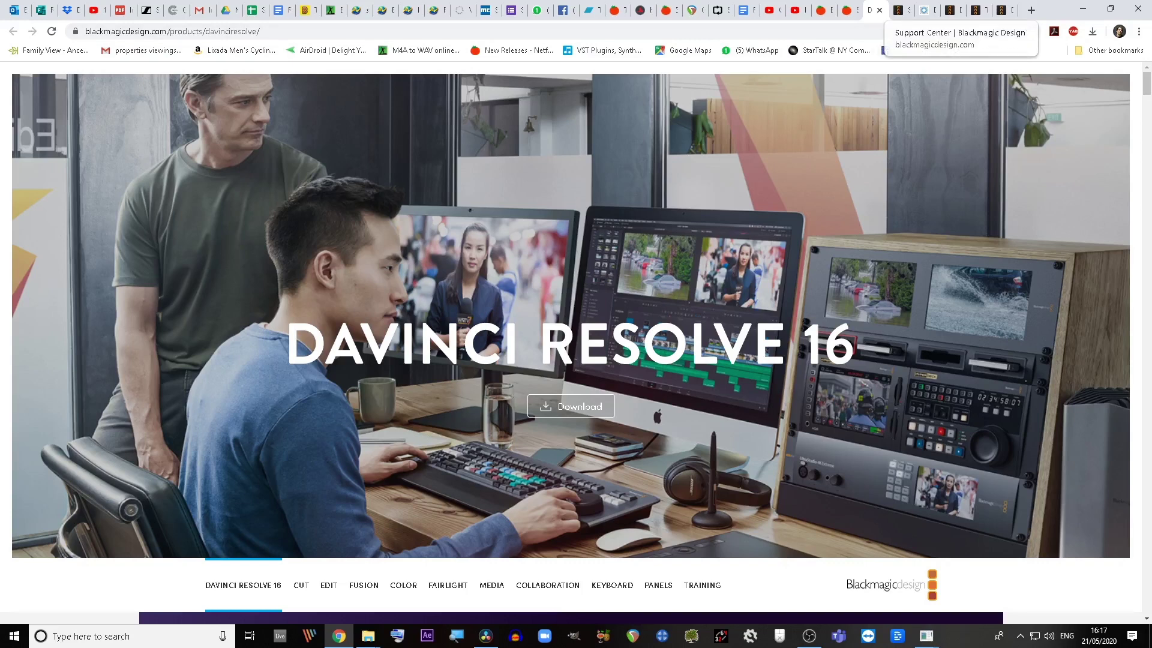
click(899, 10)
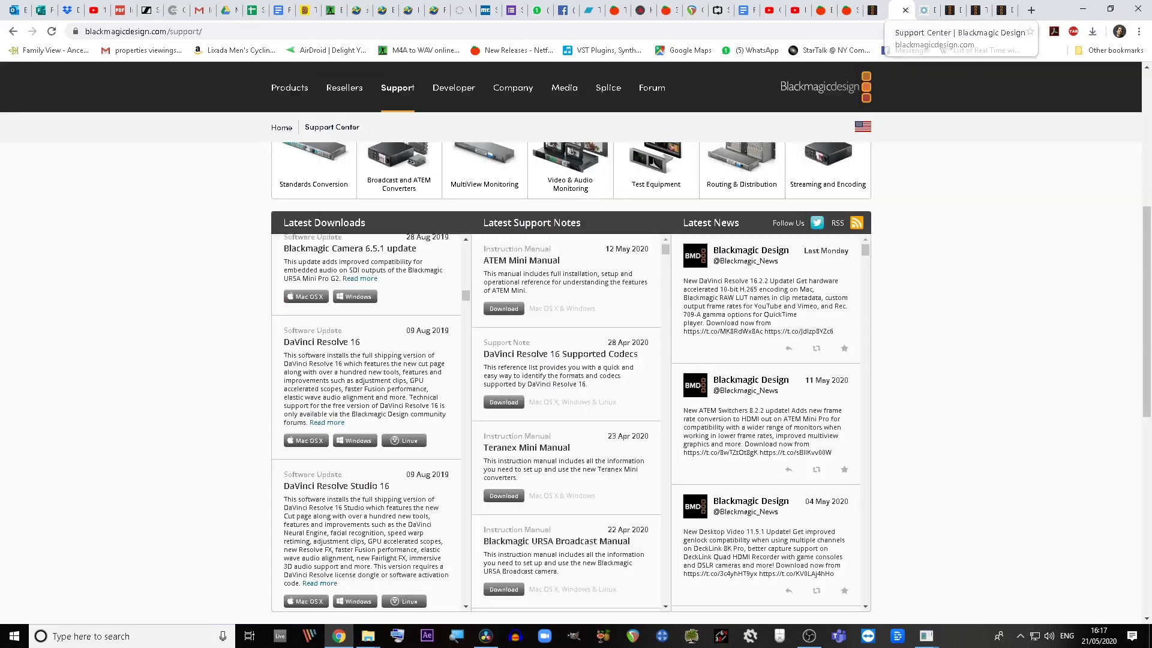
scroll(570, 378, up, 6)
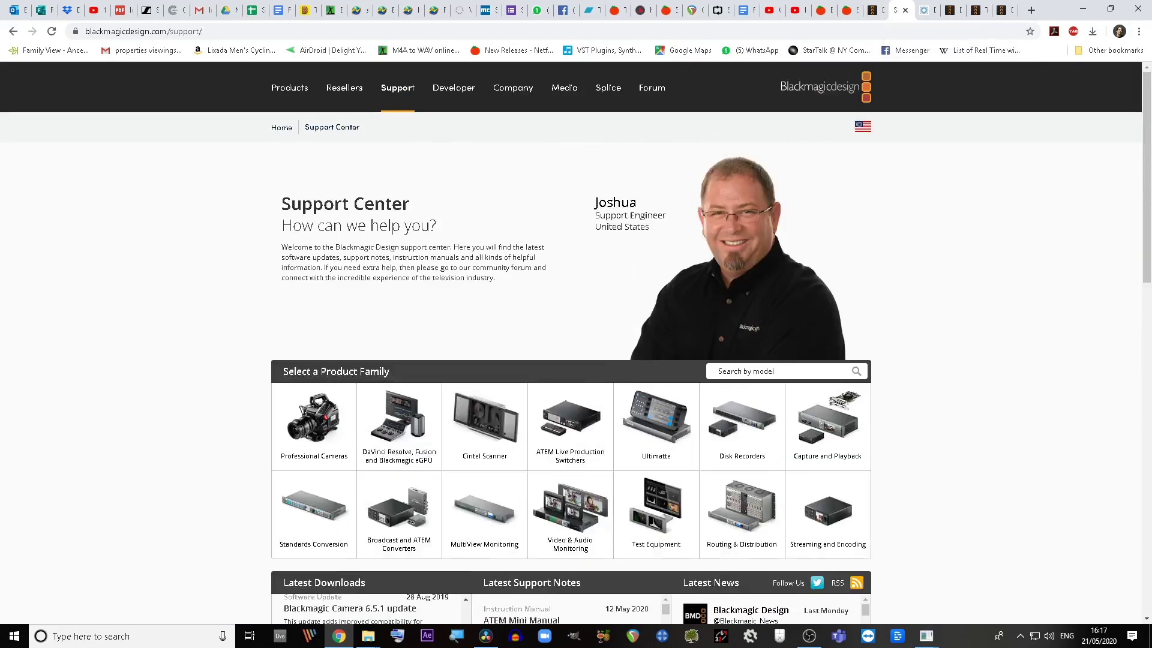
key(alt+Left)
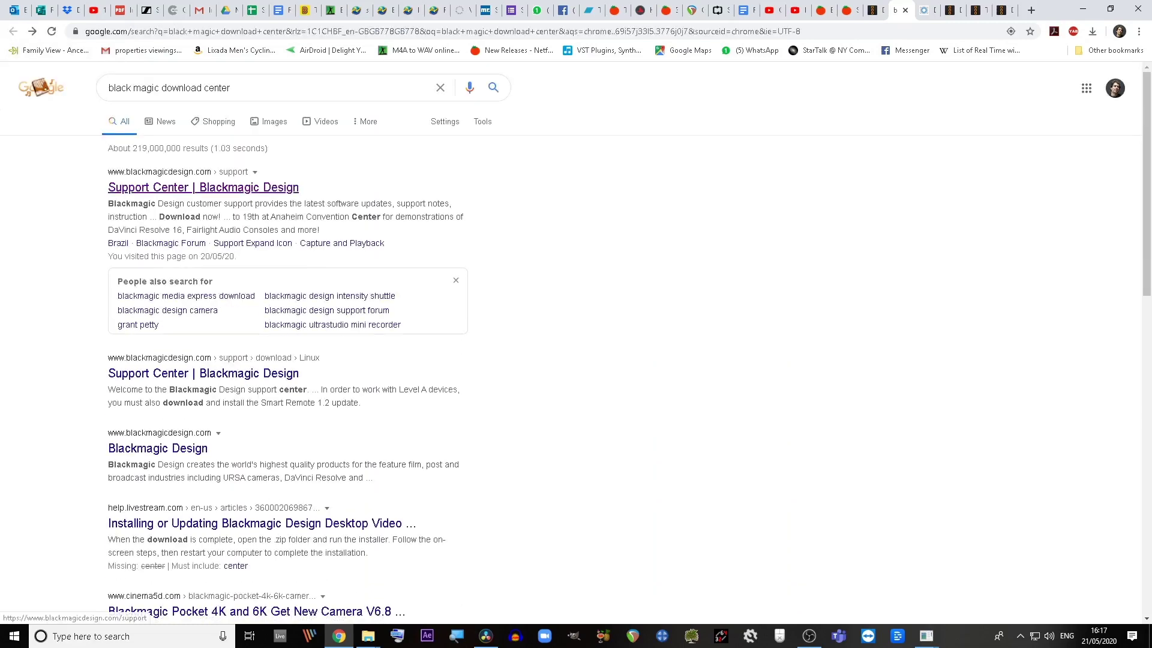
click(203, 187)
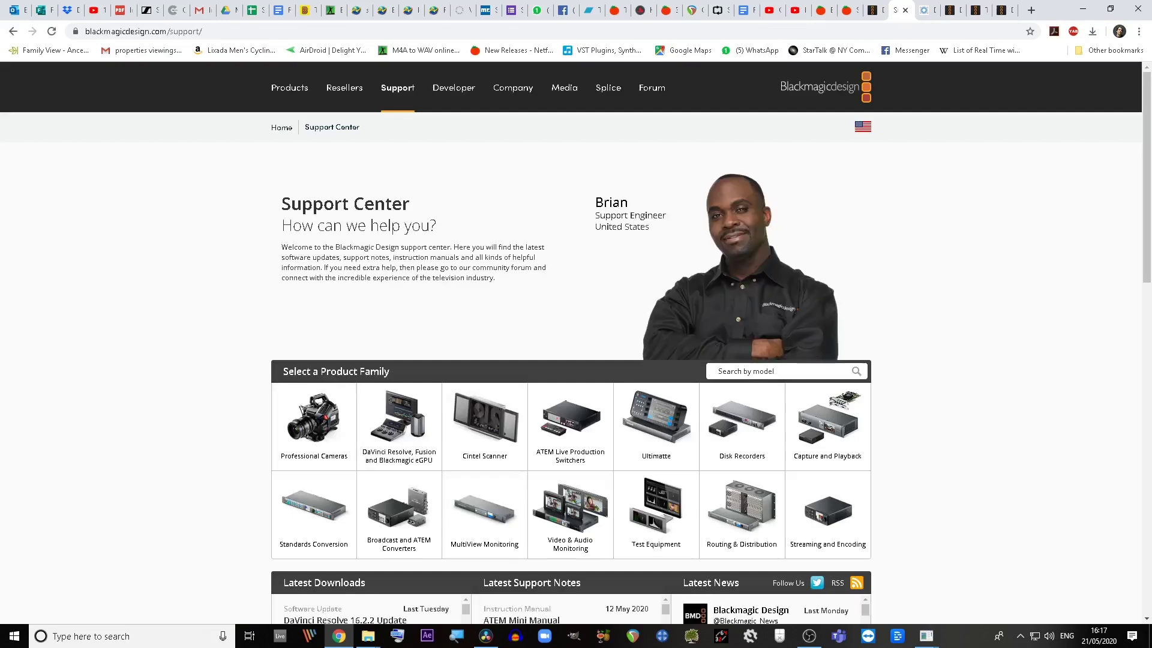
Look through the Latest Downloads list in the Support Center for DaVinci Resolve 16 software releases, and check the product page too
scroll(576, 384, down, 1)
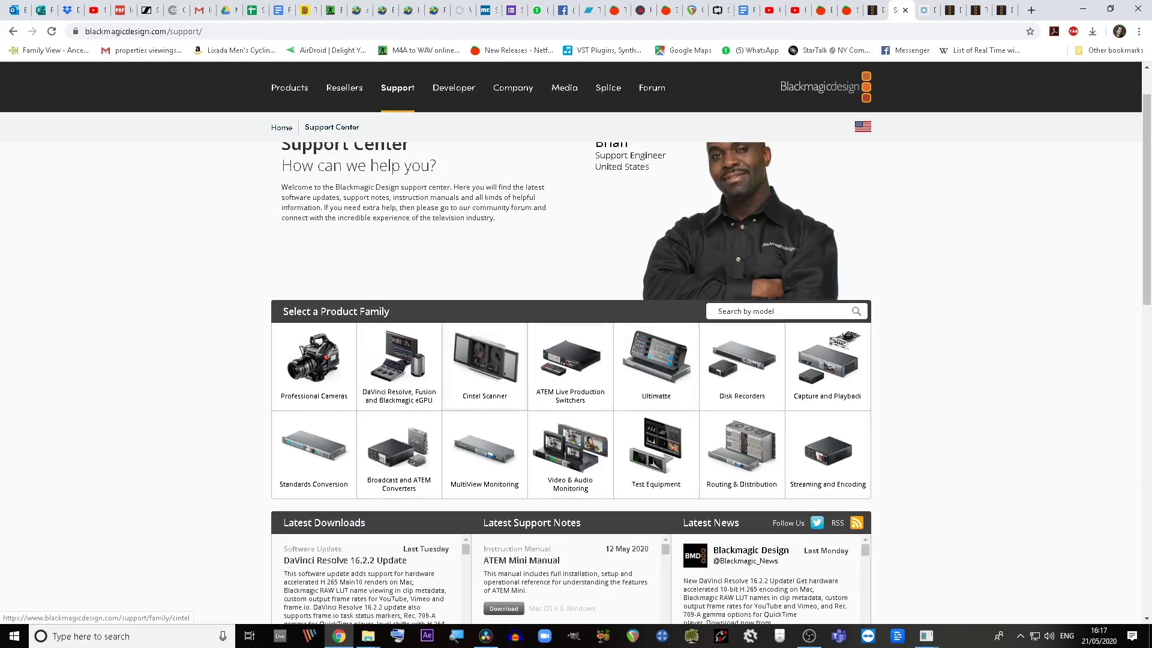
scroll(570, 384, down, 4)
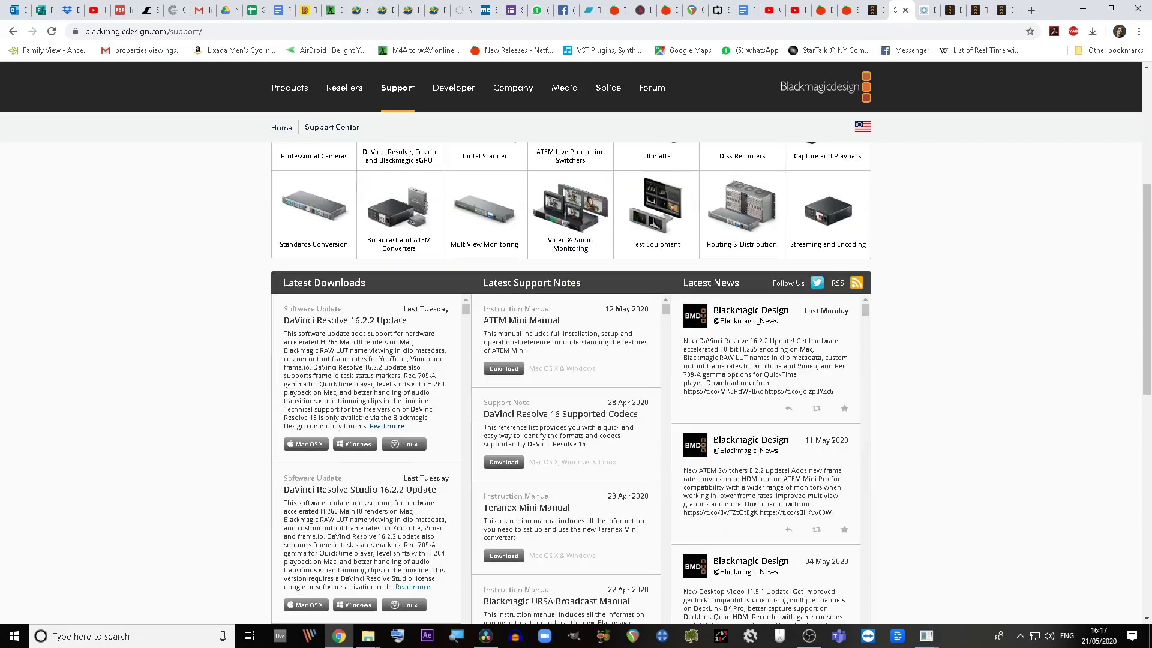
scroll(365, 456, down, 10)
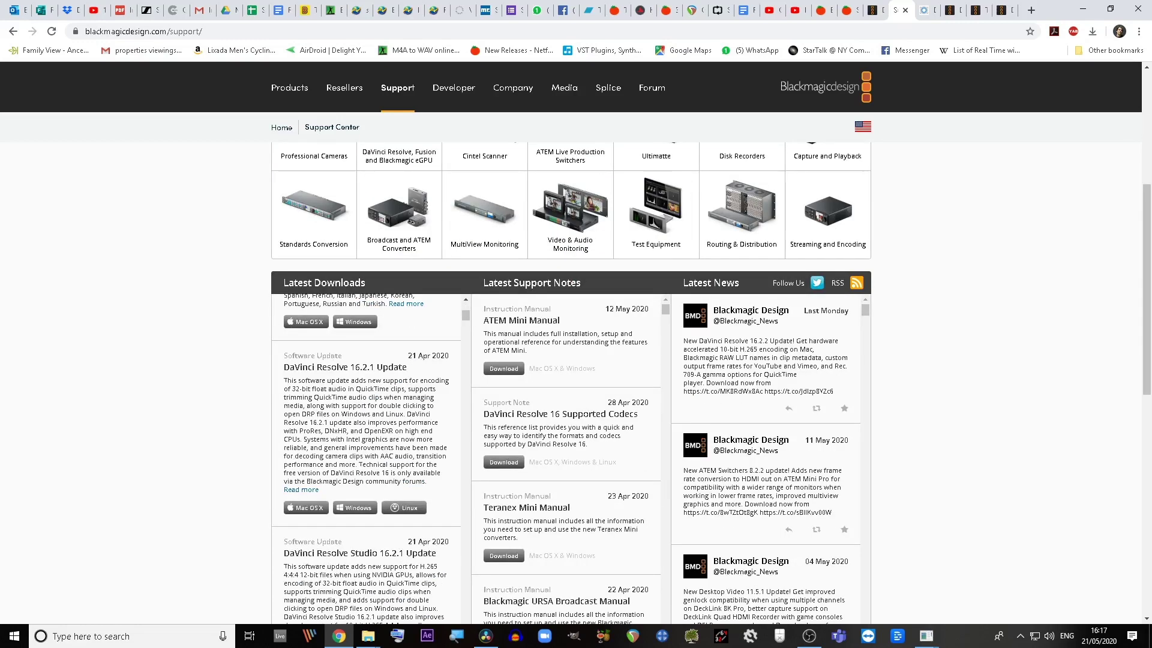
scroll(366, 455, down, 8)
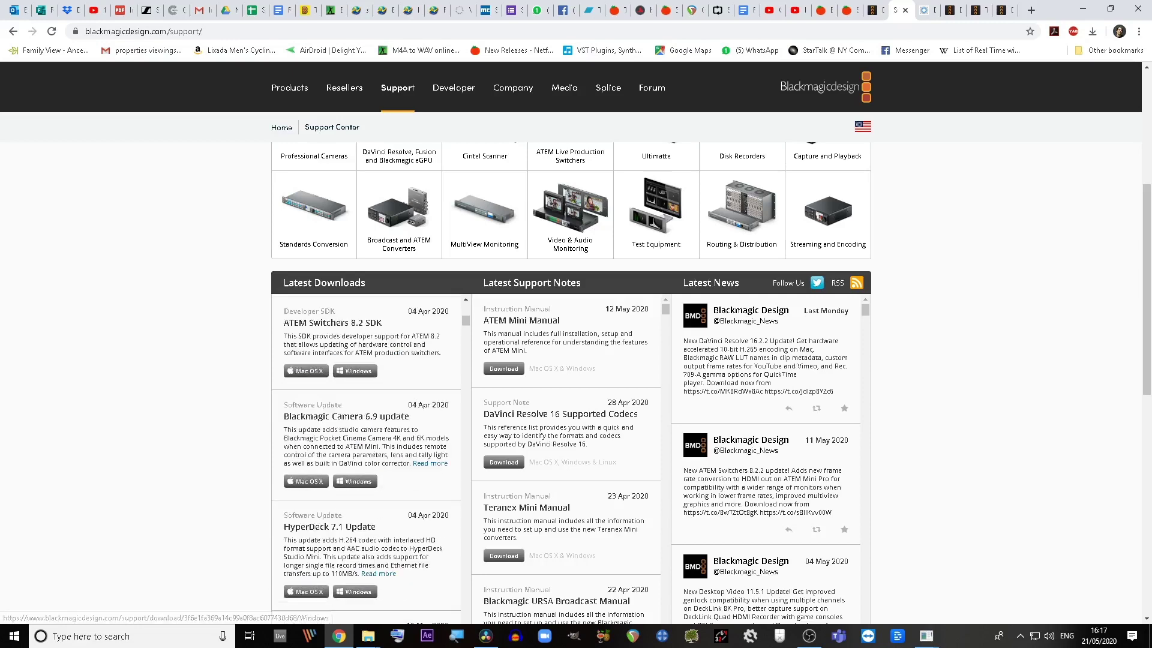
scroll(366, 456, down, 8)
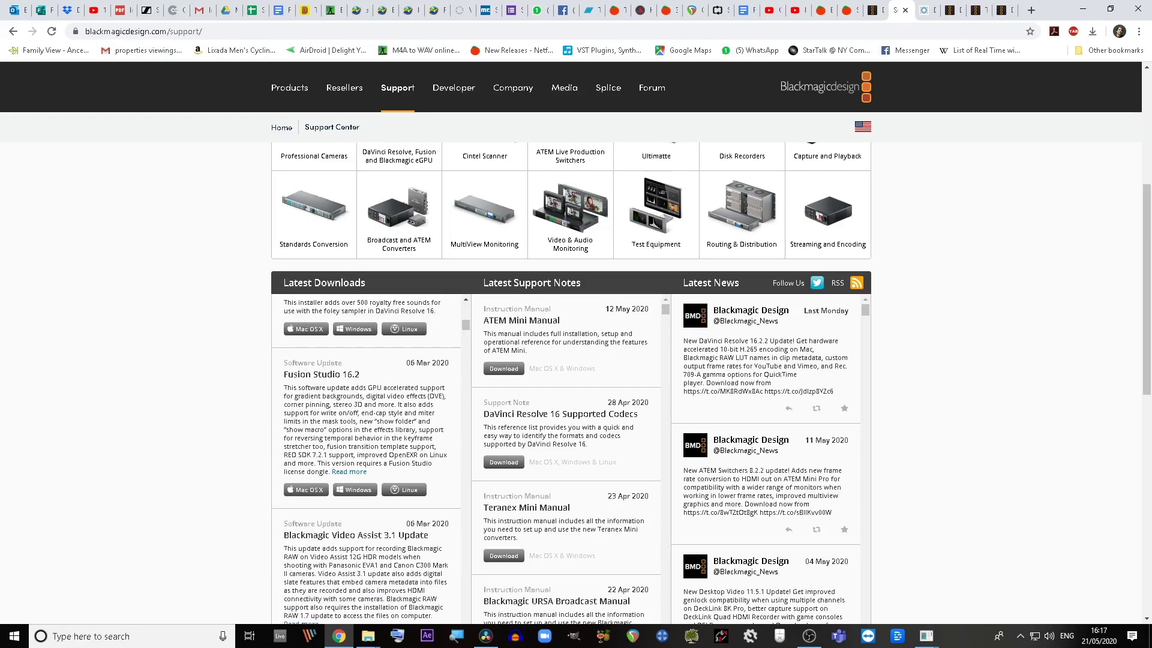
scroll(366, 456, down, 5)
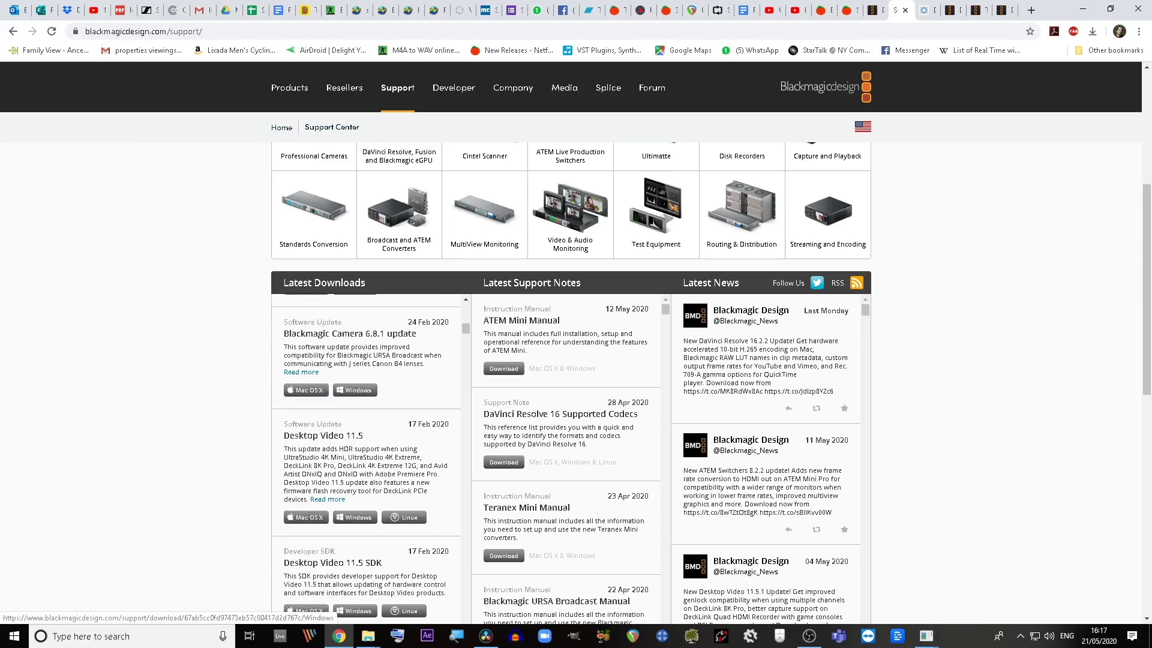
scroll(366, 456, down, 6)
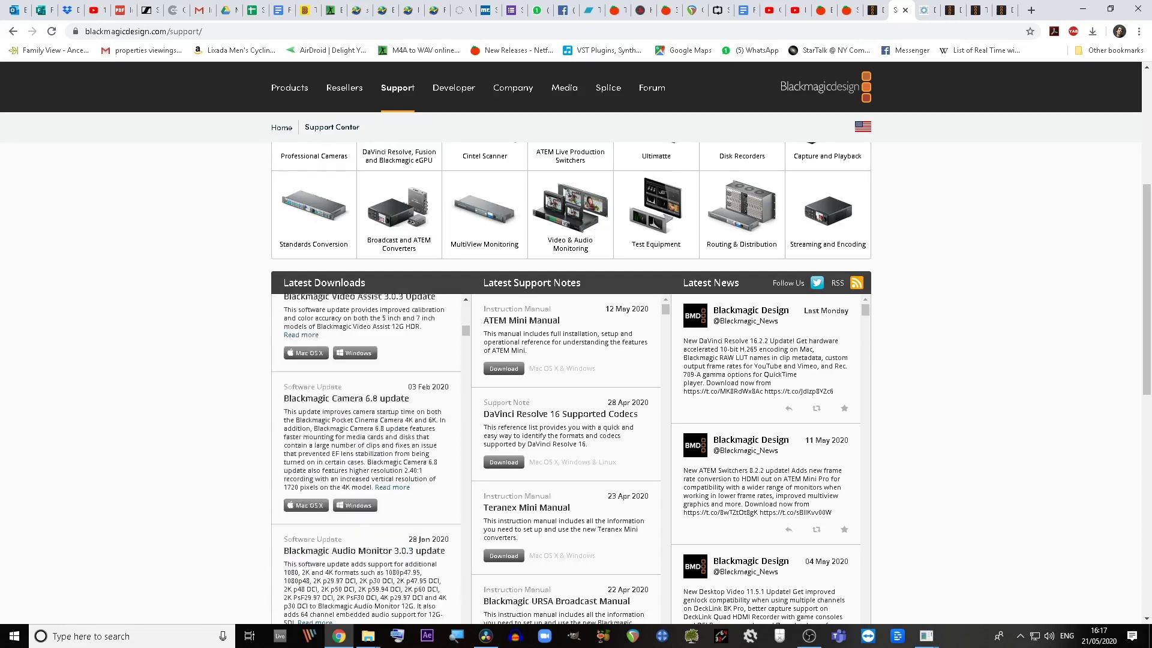
scroll(366, 459, down, 10)
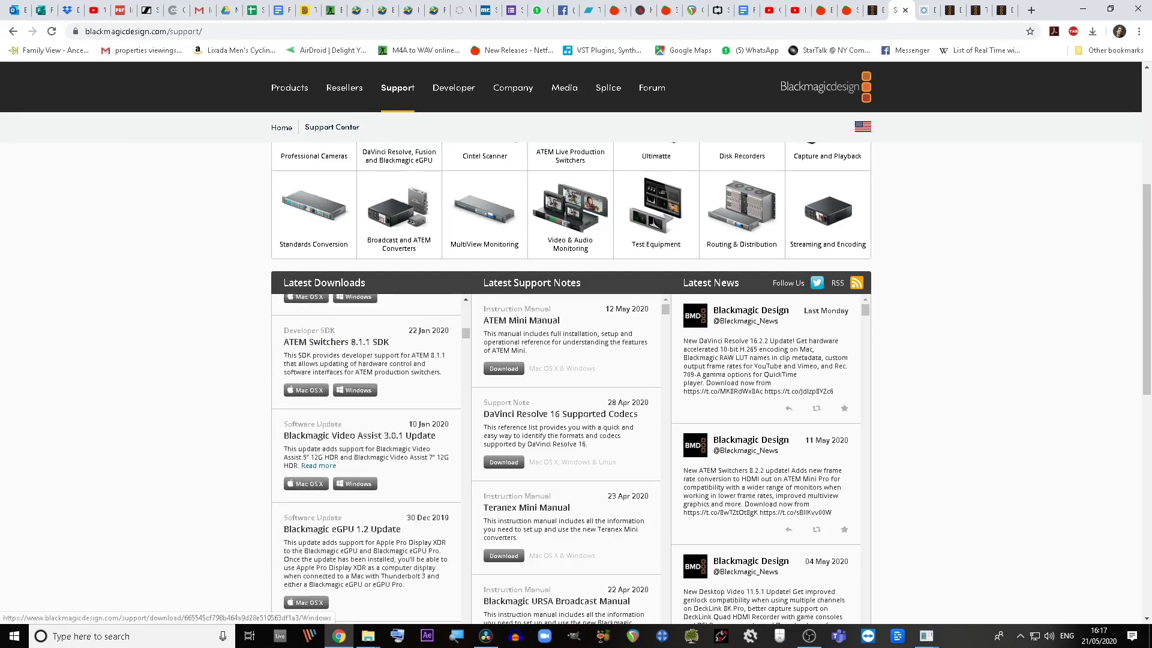
key(ctrl+shift+Tab)
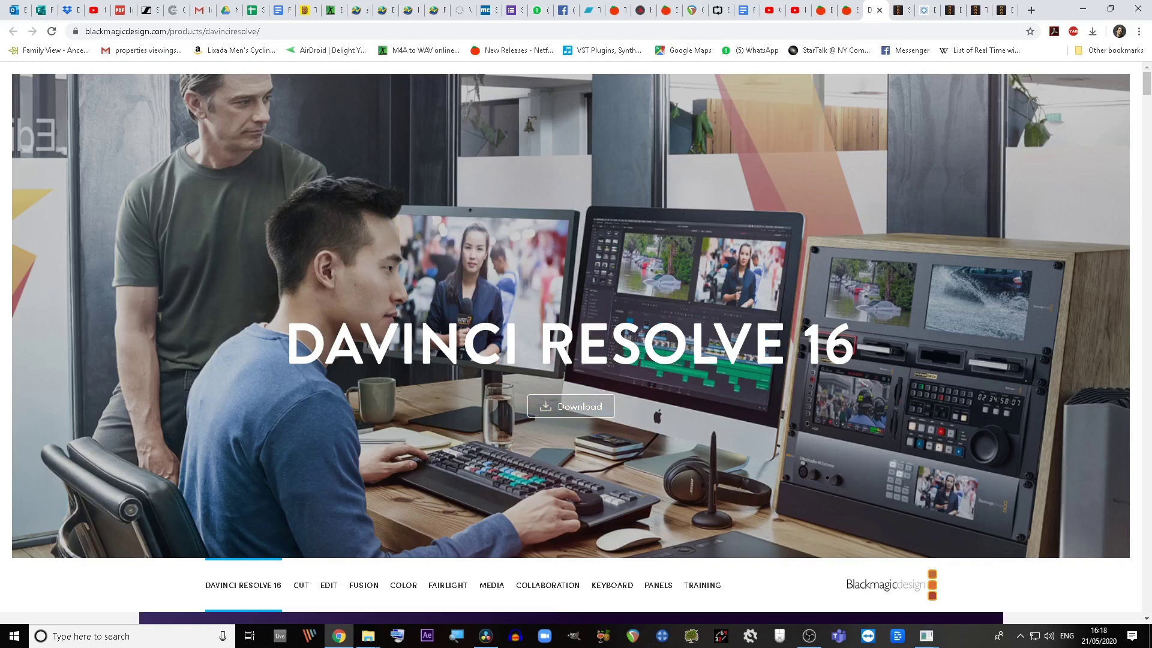
click(898, 10)
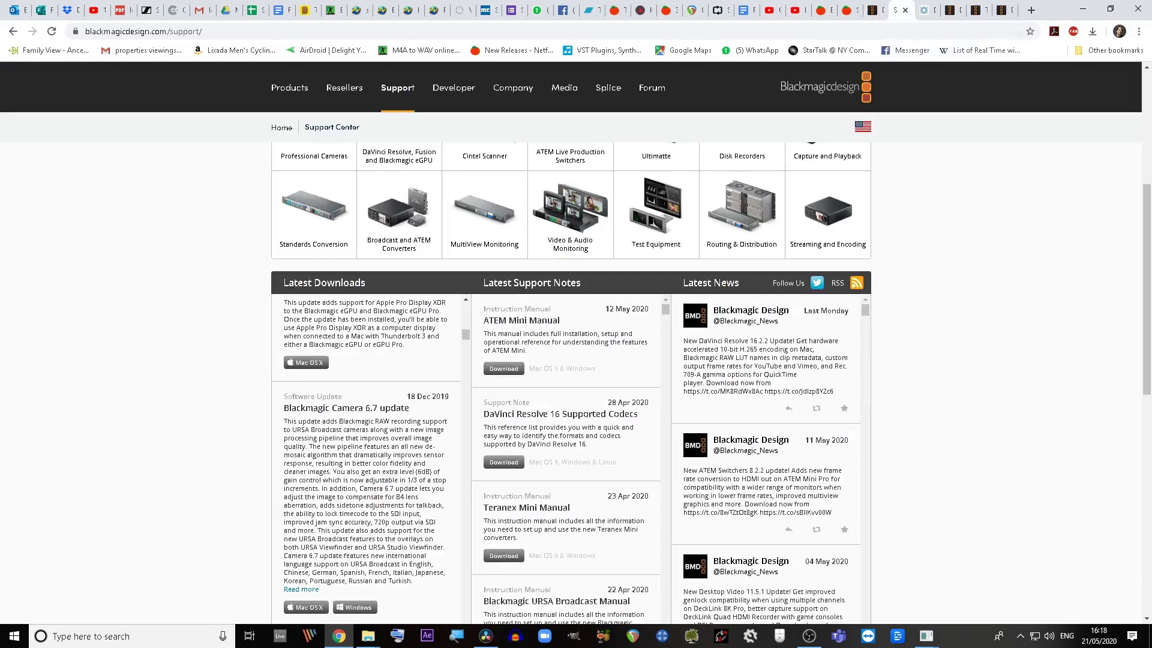
Open the DaVinci Resolve system requirements article at the requirements table and clear the highlight on the recommended CPU
click(924, 10)
scroll(571, 359, up, 1)
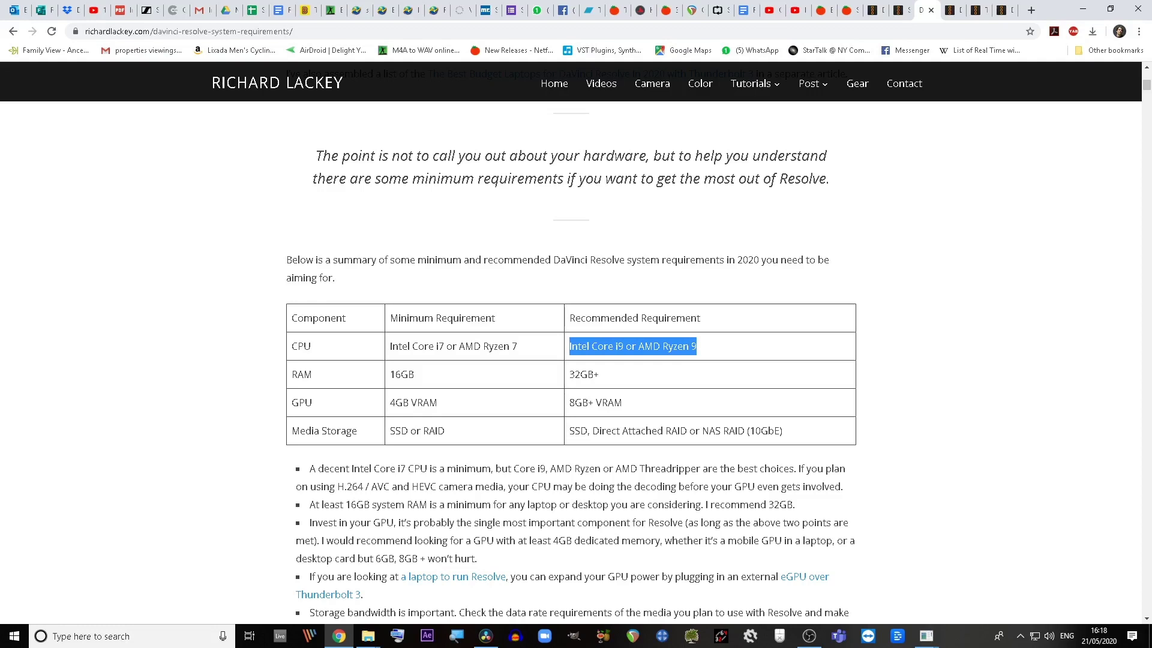
click(634, 347)
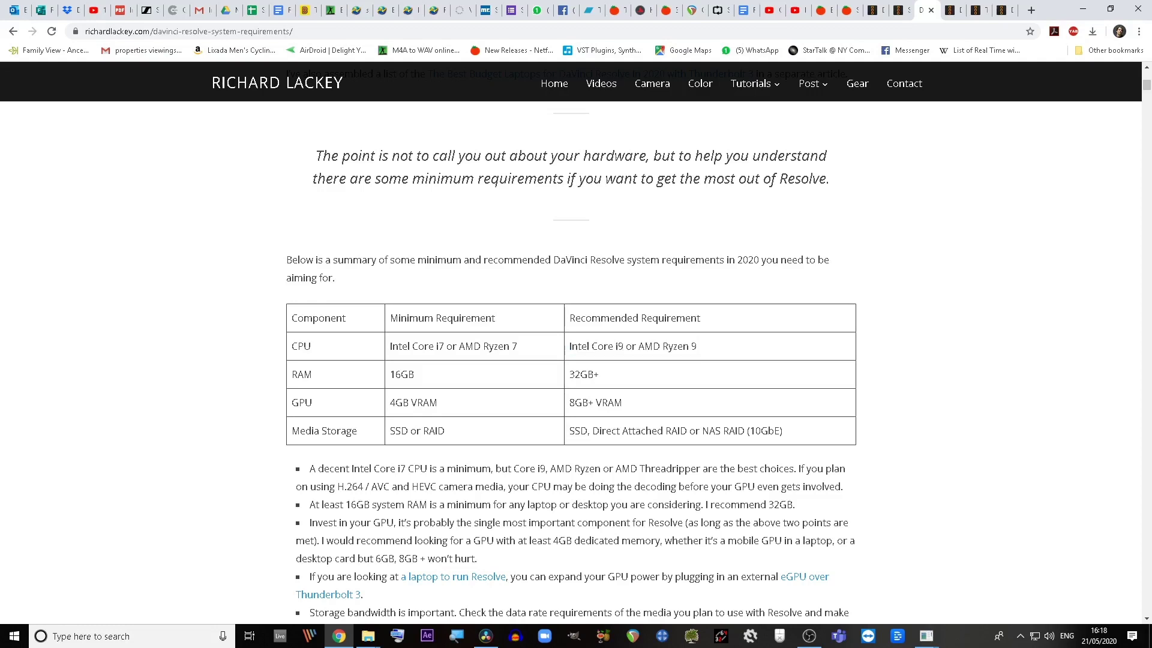
Highlight the minimum and recommended RAM entries in the table and read the hardware notes below it
drag(389, 374, 414, 375)
drag(569, 374, 598, 374)
scroll(571, 360, down, 1)
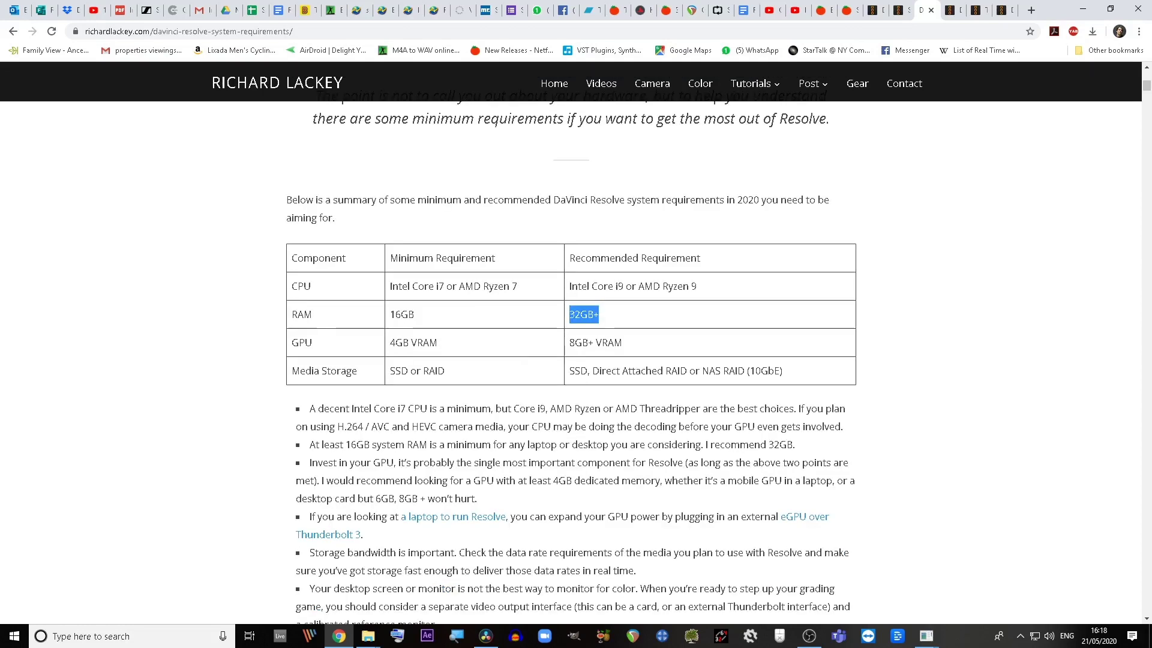
scroll(571, 360, up, 1)
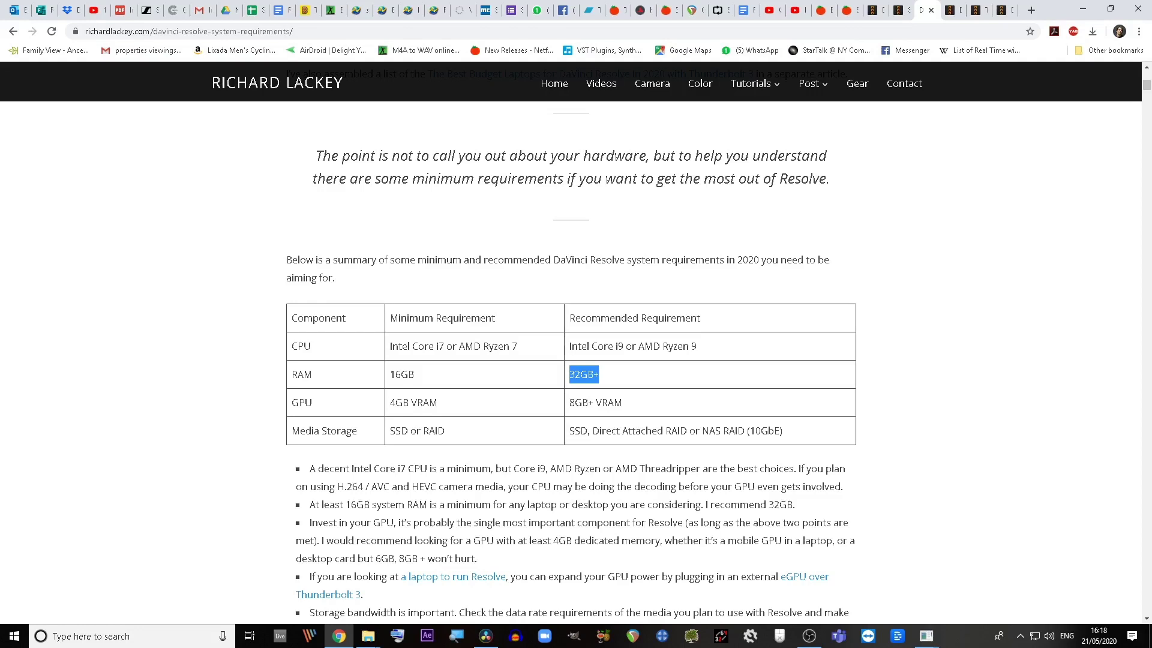
scroll(571, 360, down, 1)
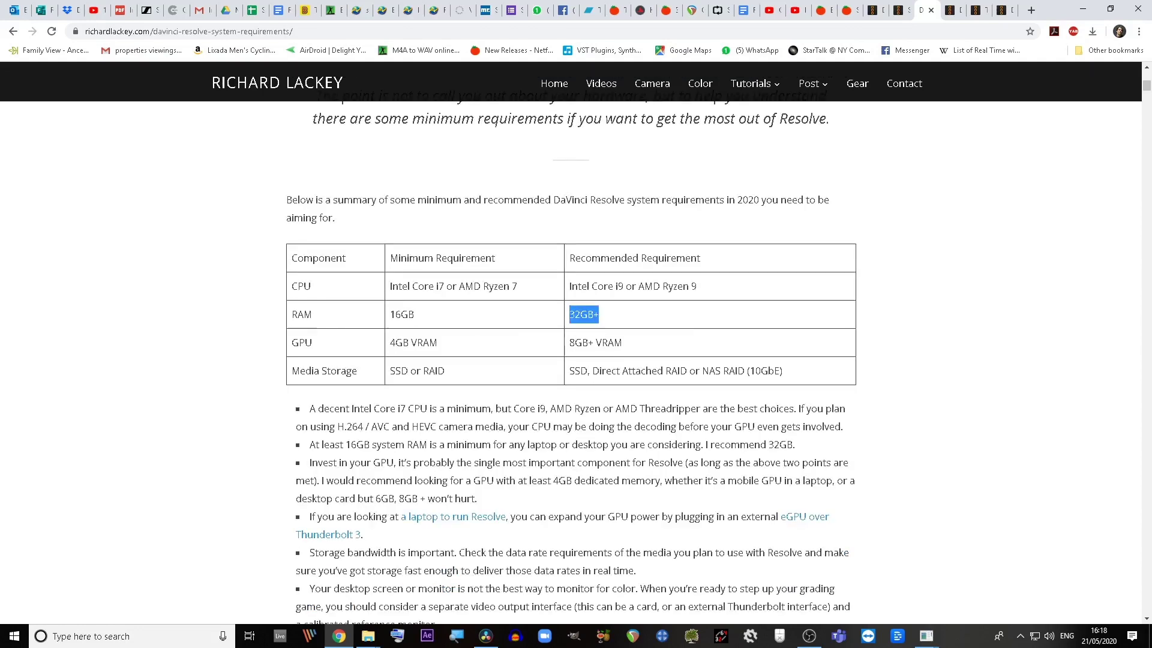
scroll(571, 359, up, 1)
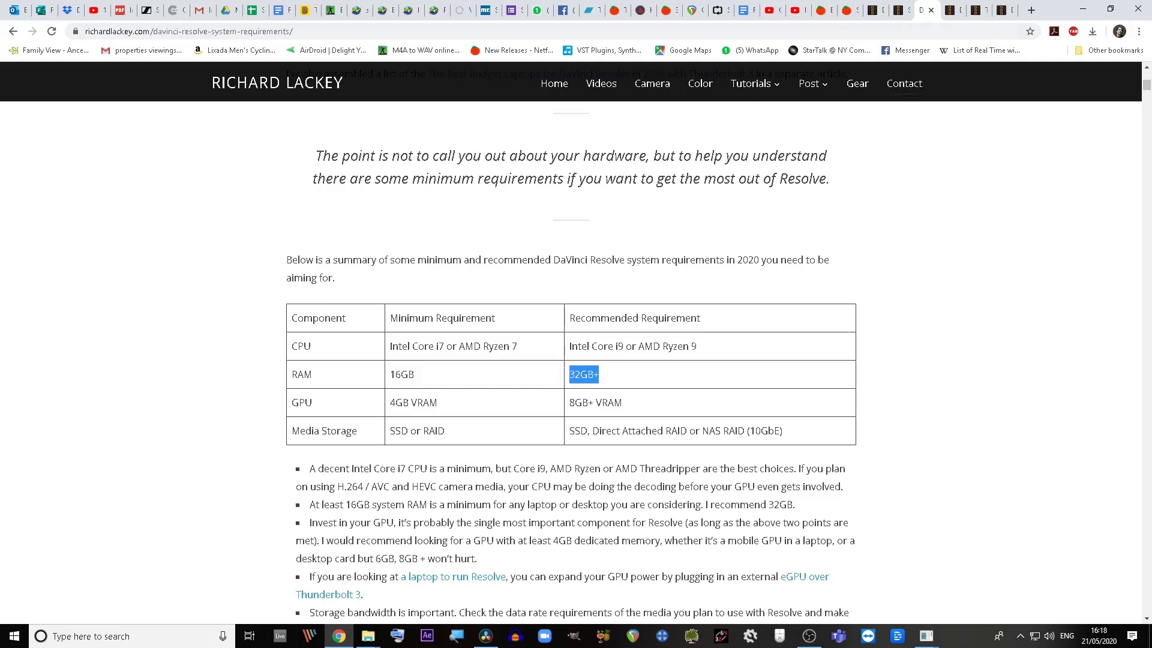
Review the training videos offered on the DaVinci Resolve 16 training page
key(ctrl+Tab)
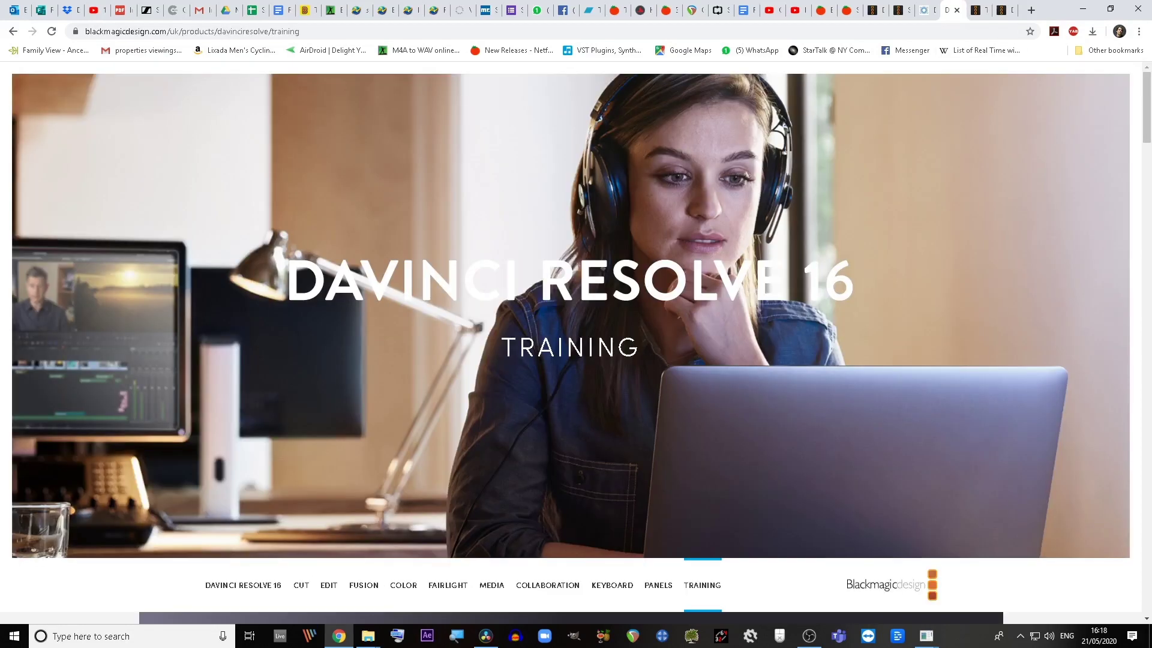
scroll(571, 348, down, 15)
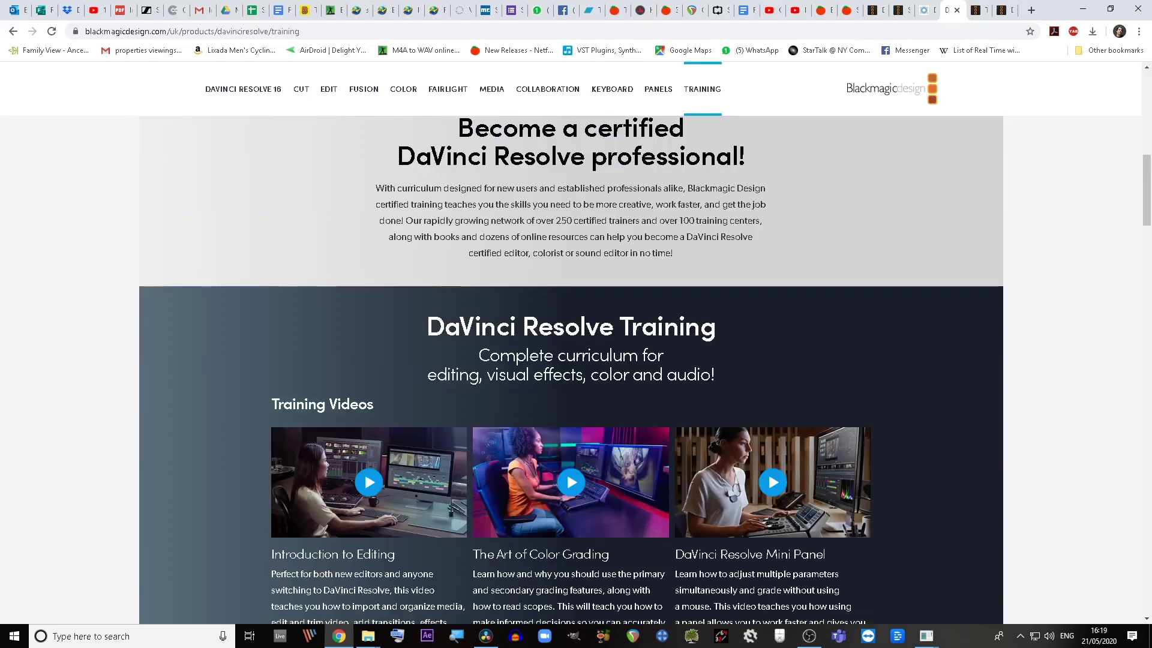
scroll(566, 291, down, 5)
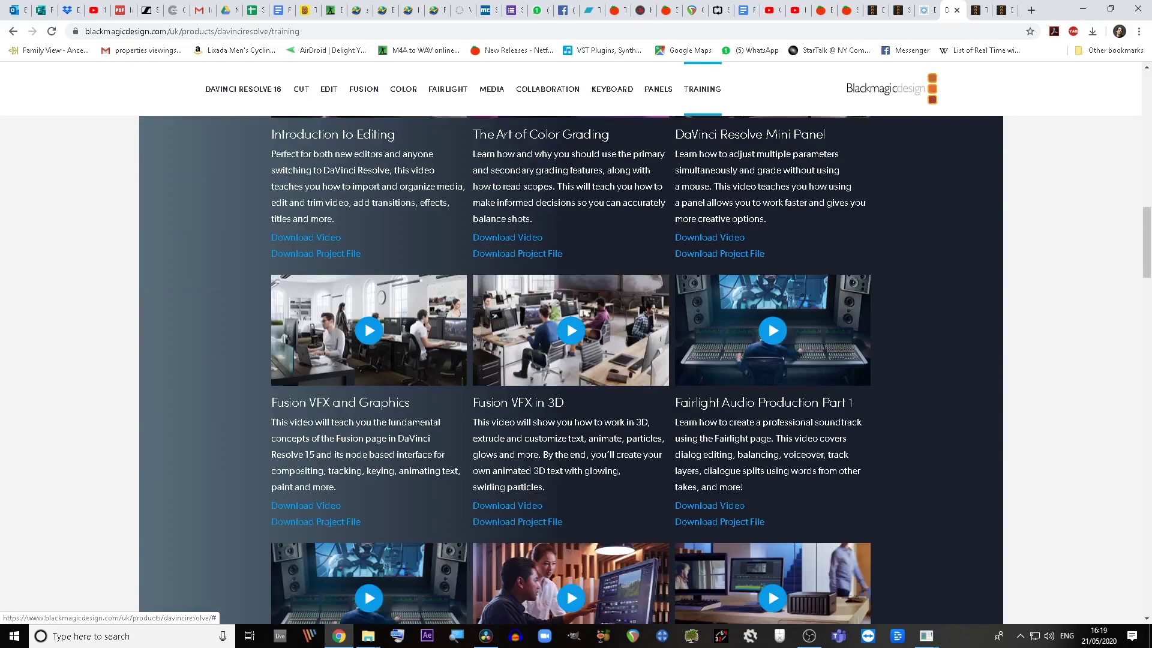
scroll(571, 372, down, 7)
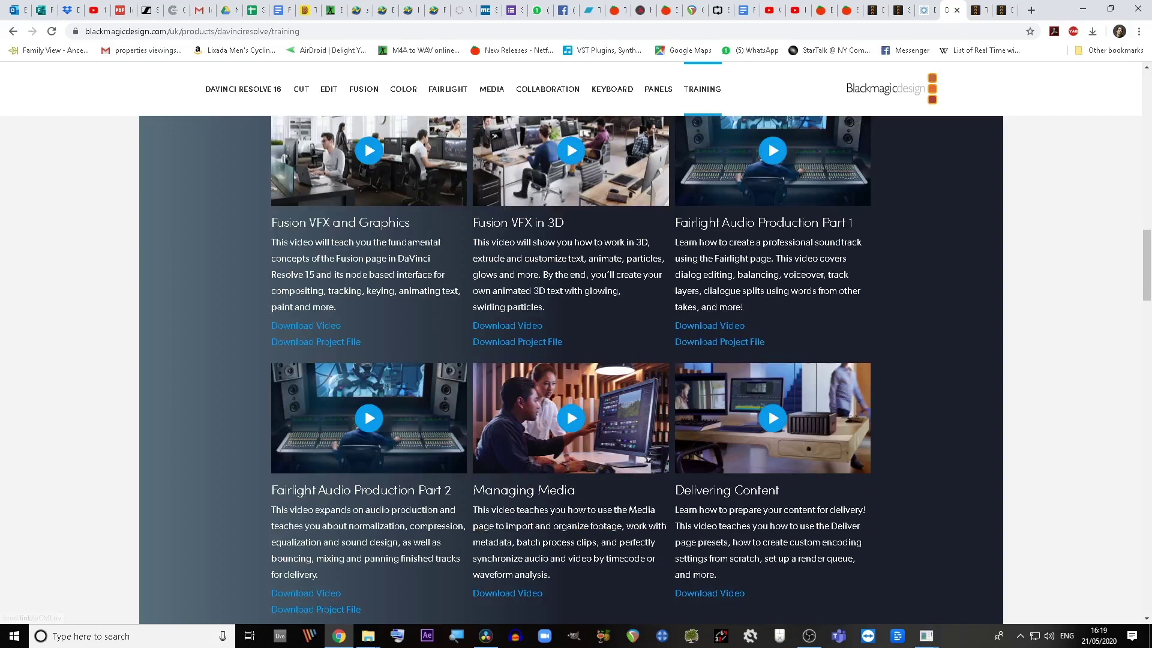
scroll(570, 372, down, 1)
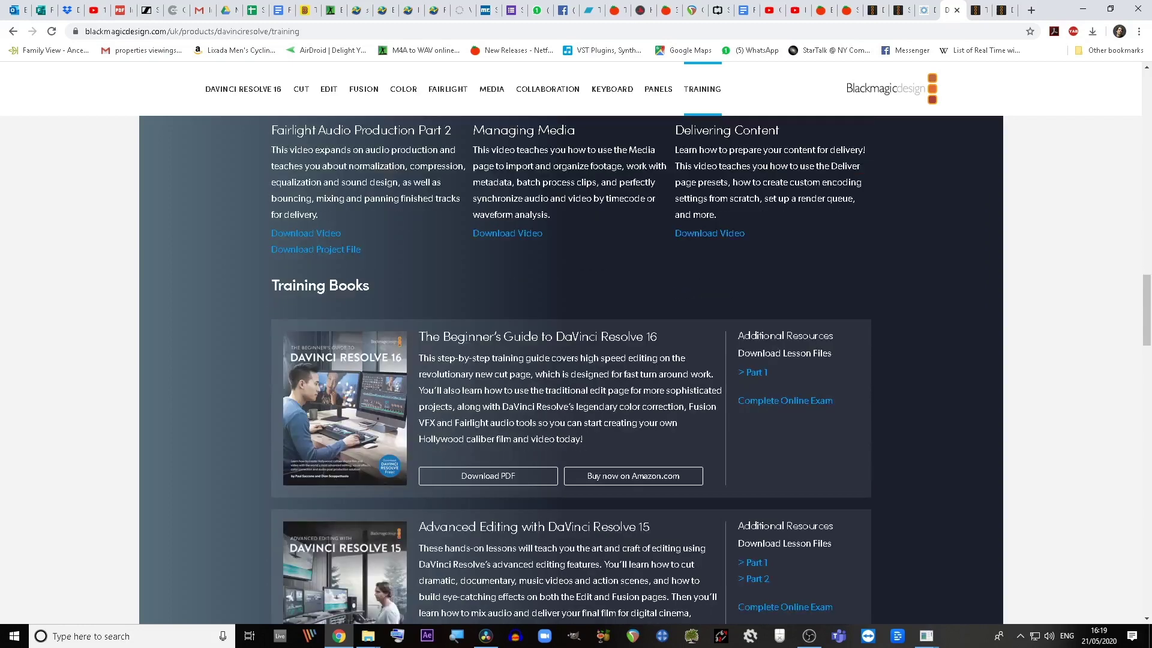
scroll(570, 372, up, 6)
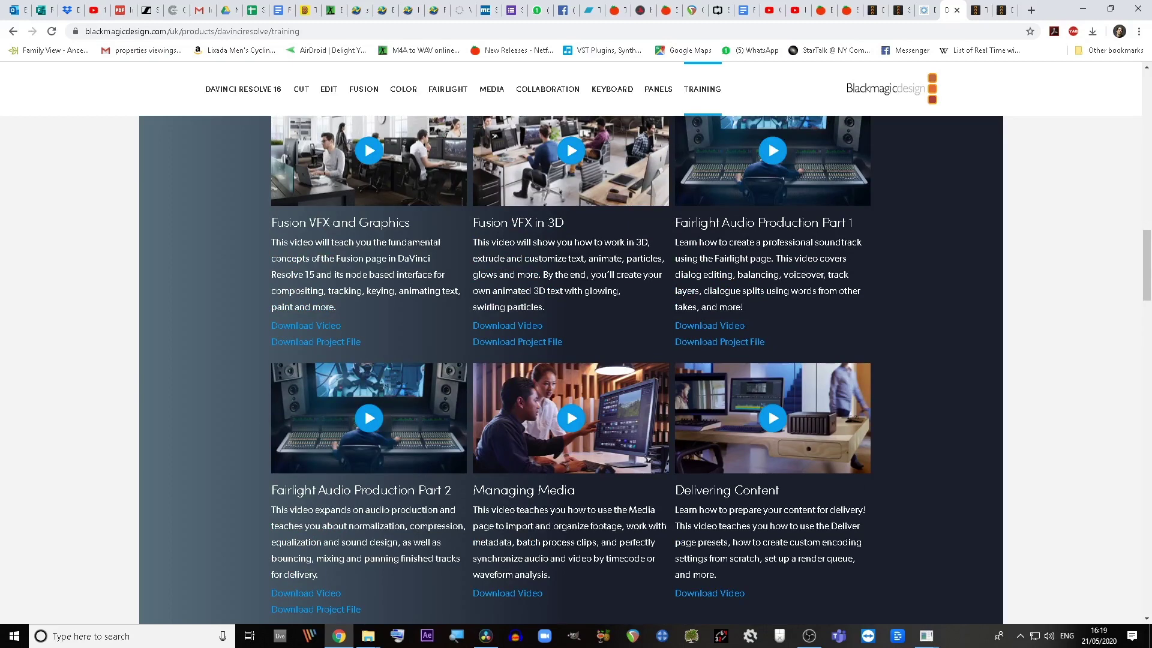
Review the Training Books section, from the Beginner's Guide to the Color Correction guide
scroll(571, 372, down, 8)
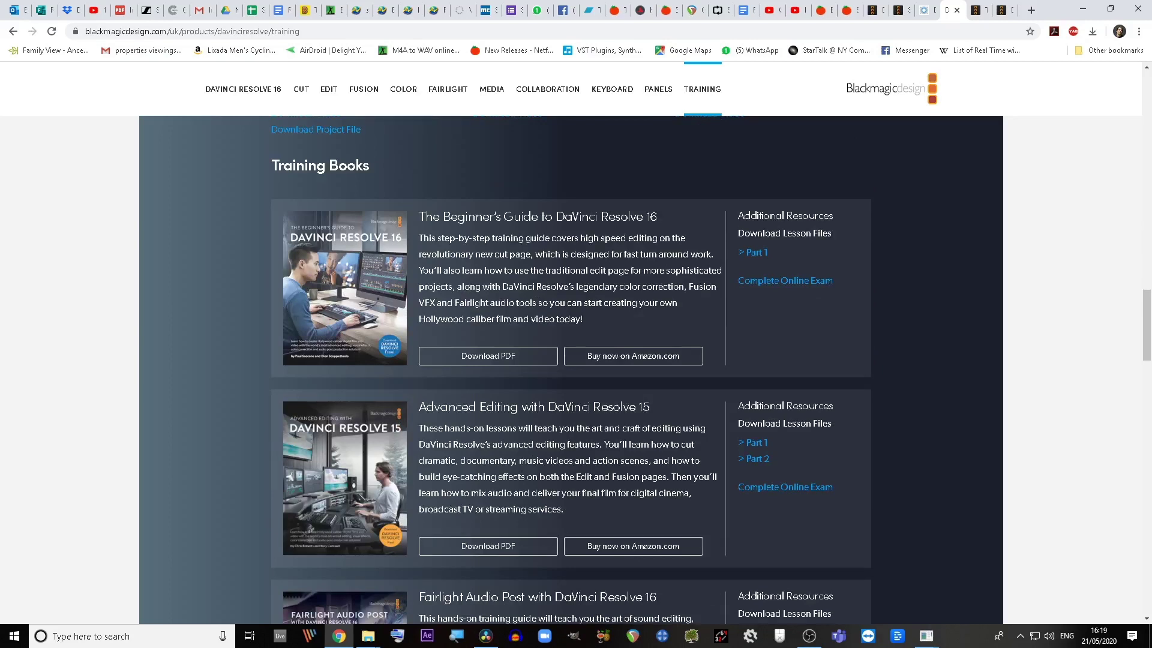
scroll(571, 372, down, 1)
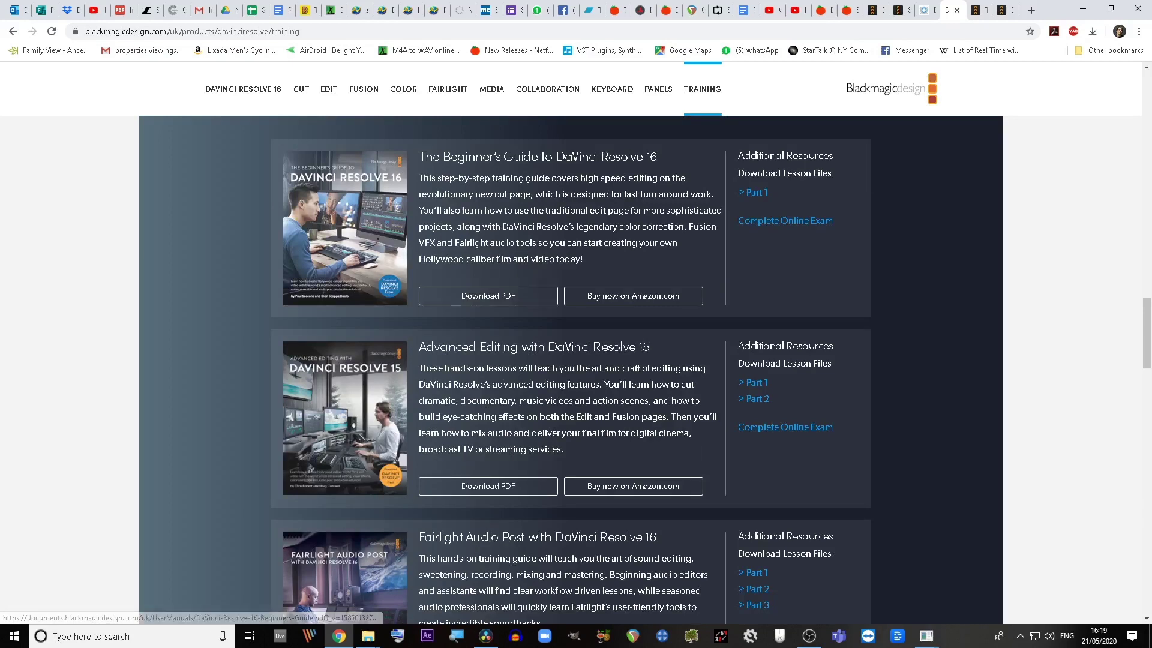
scroll(571, 369, down, 4)
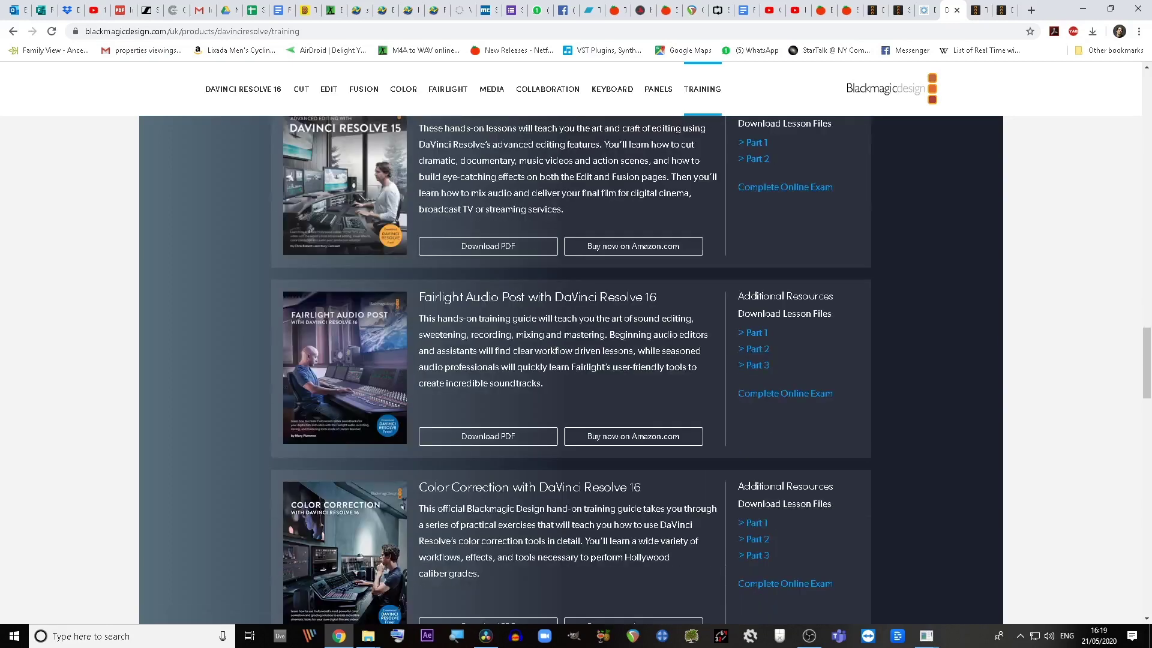
Look through the opening pages of the Beginner's Guide to DaVinci Resolve 16 and Fairlight Audio Post PDFs
key(ctrl+Tab)
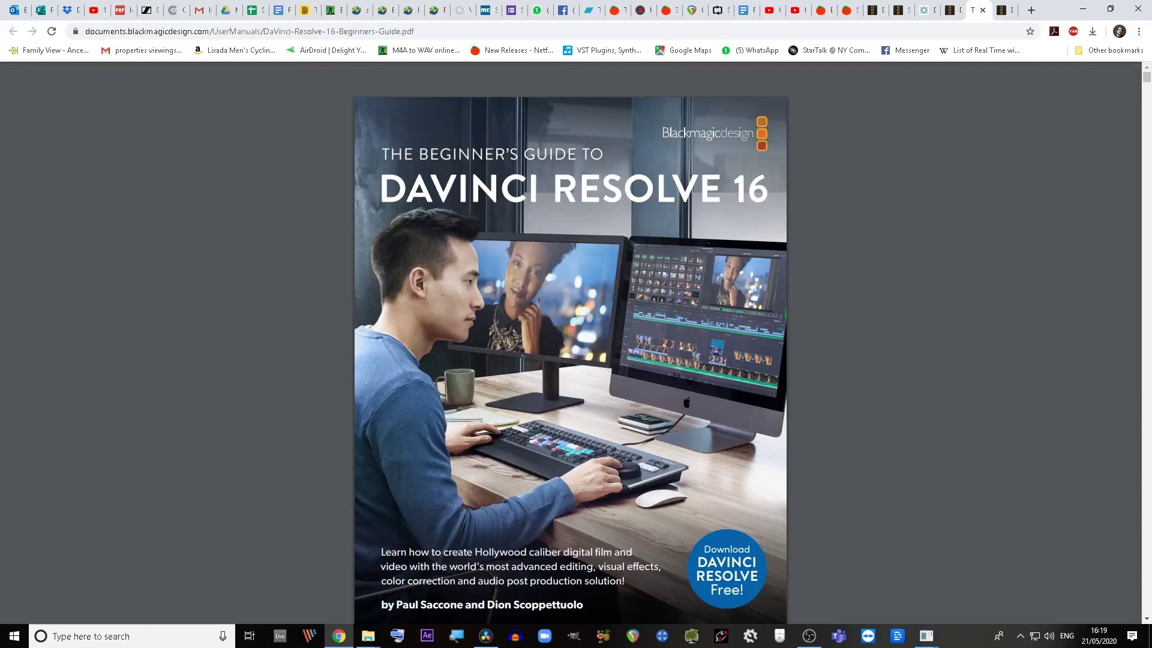
scroll(570, 360, down, 8)
scroll(571, 360, down, 10)
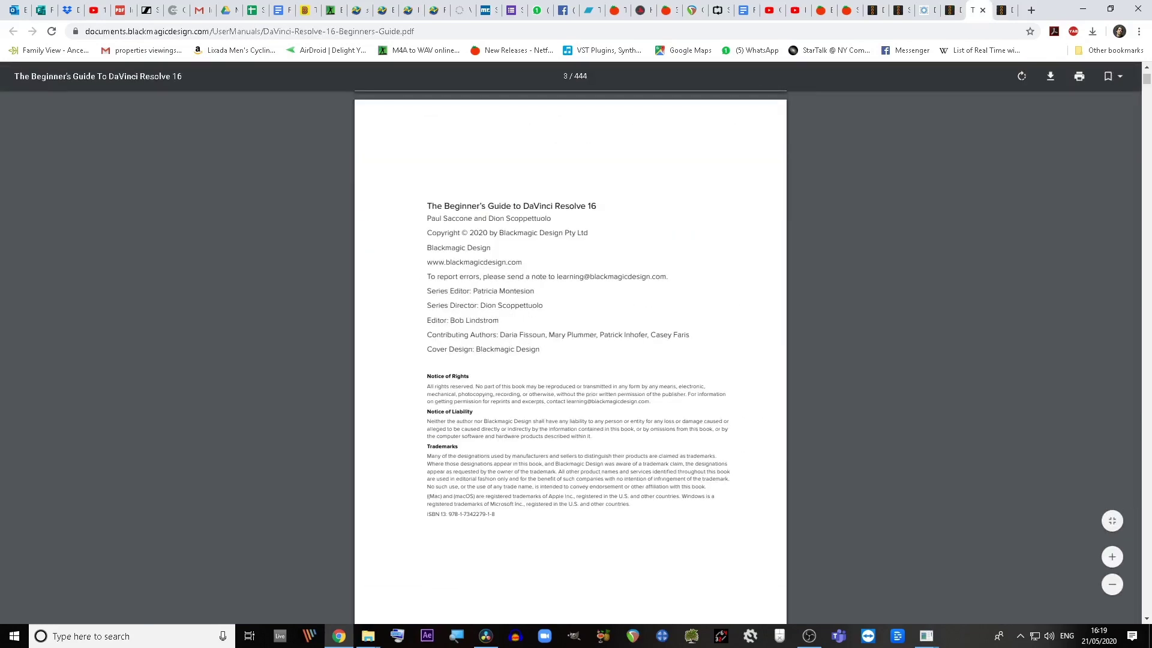
key(ctrl+Tab)
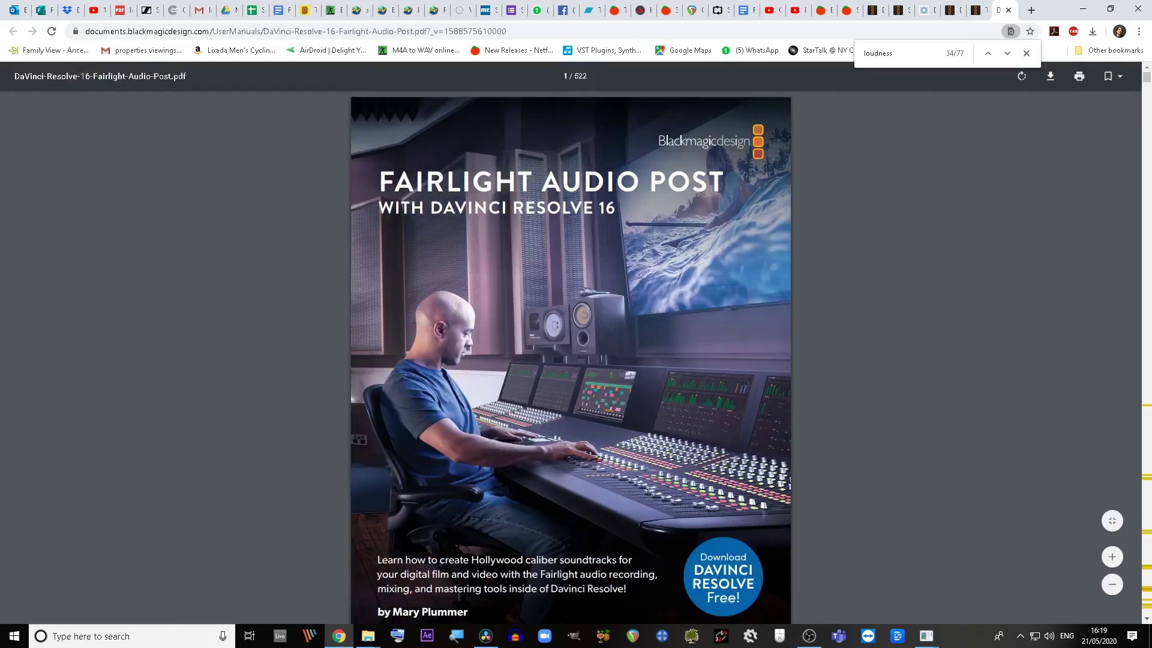
scroll(570, 359, down, 20)
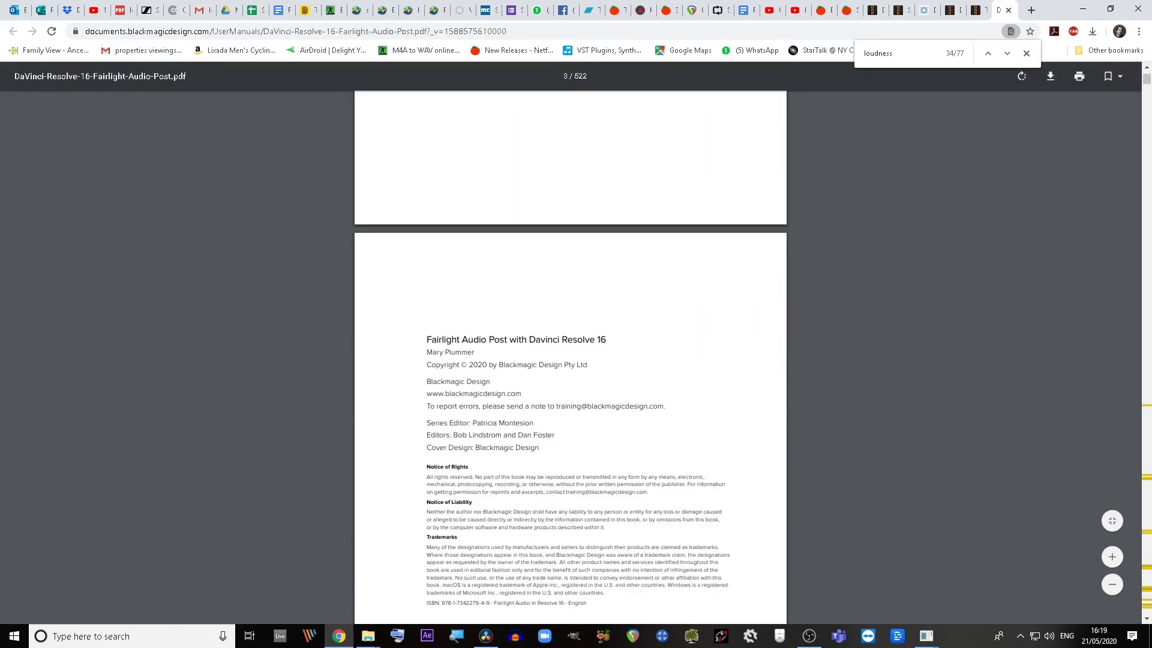
Look through the table of contents of the Fairlight Audio Post PDF
scroll(570, 360, down, 20)
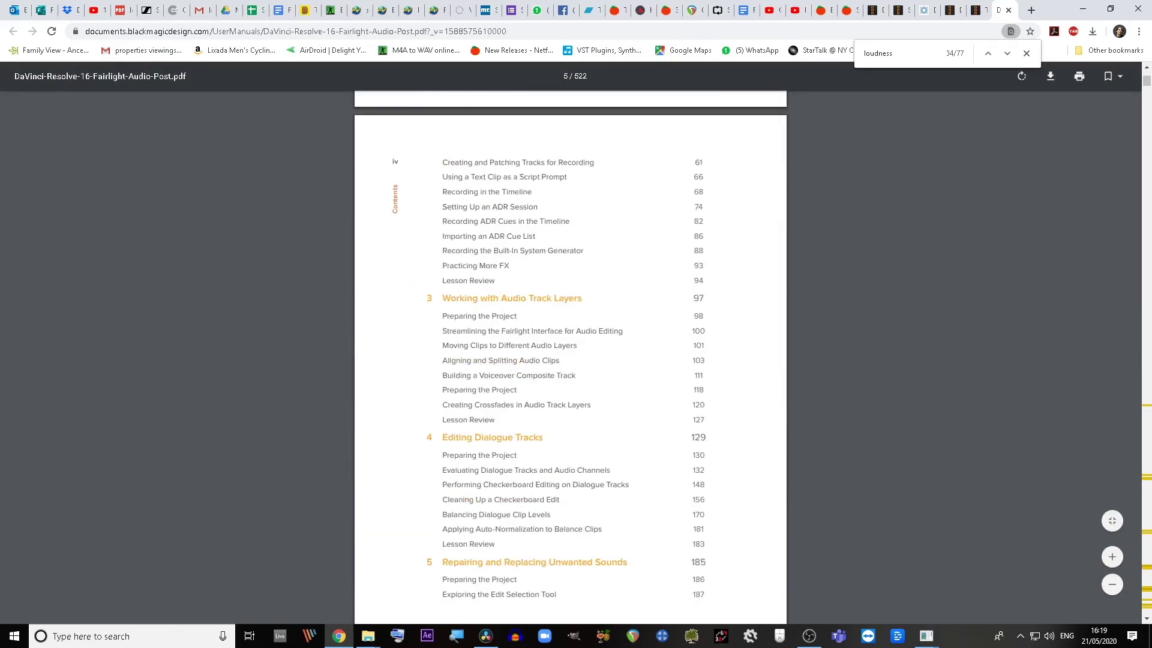
scroll(571, 359, down, 15)
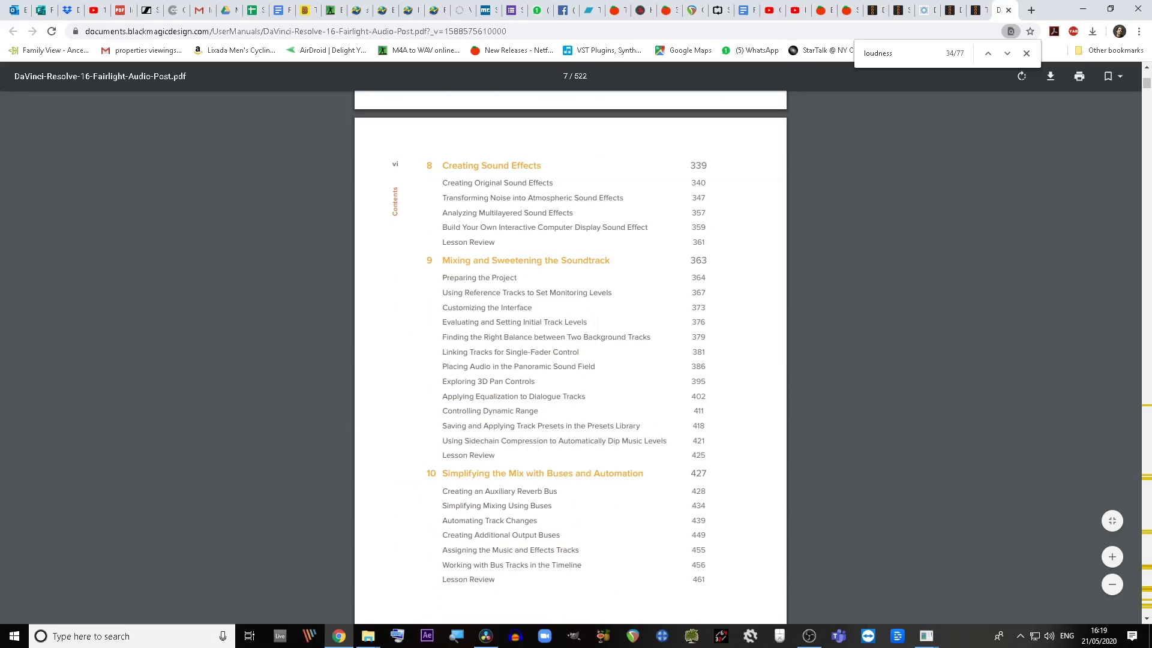
scroll(570, 360, up, 6)
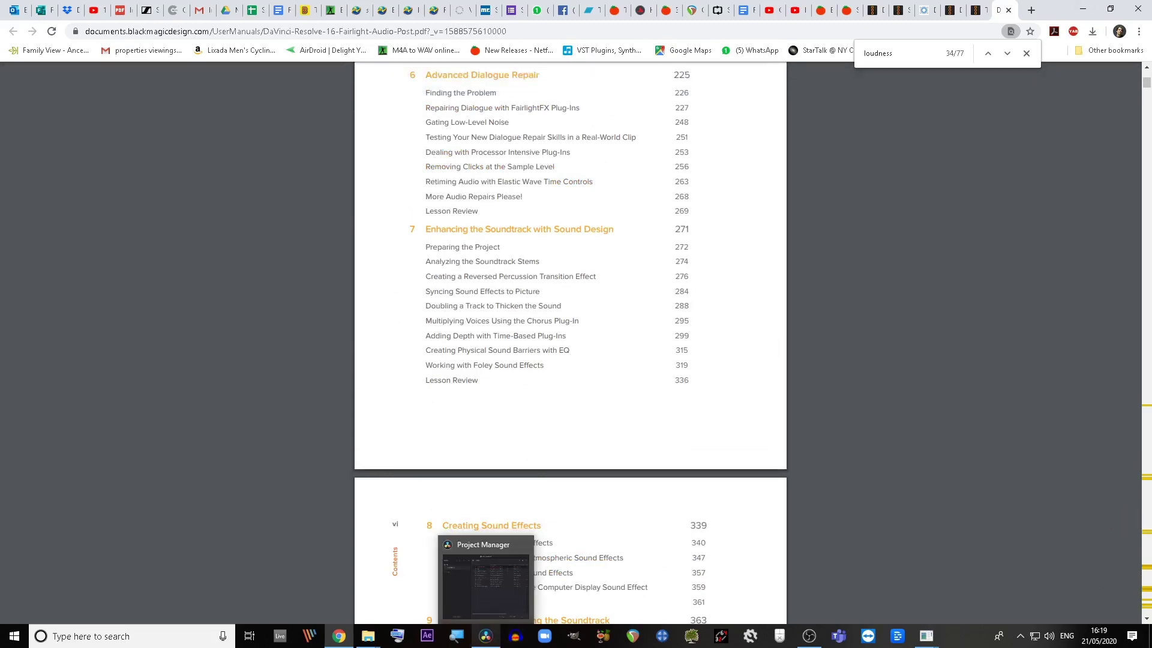
Switch to DaVinci Resolve's Project Manager, move its window slightly lower, and hide and reshow the Databases list
key(alt+Tab)
key(alt+Tab)
key(alt+Tab)
key(alt+Tab)
key(alt+Tab)
key(alt+Tab)
key(alt+Tab)
key(alt+Tab)
key(alt+Tab)
key(alt+Tab)
key(alt+Tab)
key(alt+Tab)
key(alt+Tab)
key(alt+Tab)
key(alt+Tab)
key(alt+Tab)
key(alt+Tab)
key(alt+Tab)
key(alt+Tab)
key(alt+Tab)
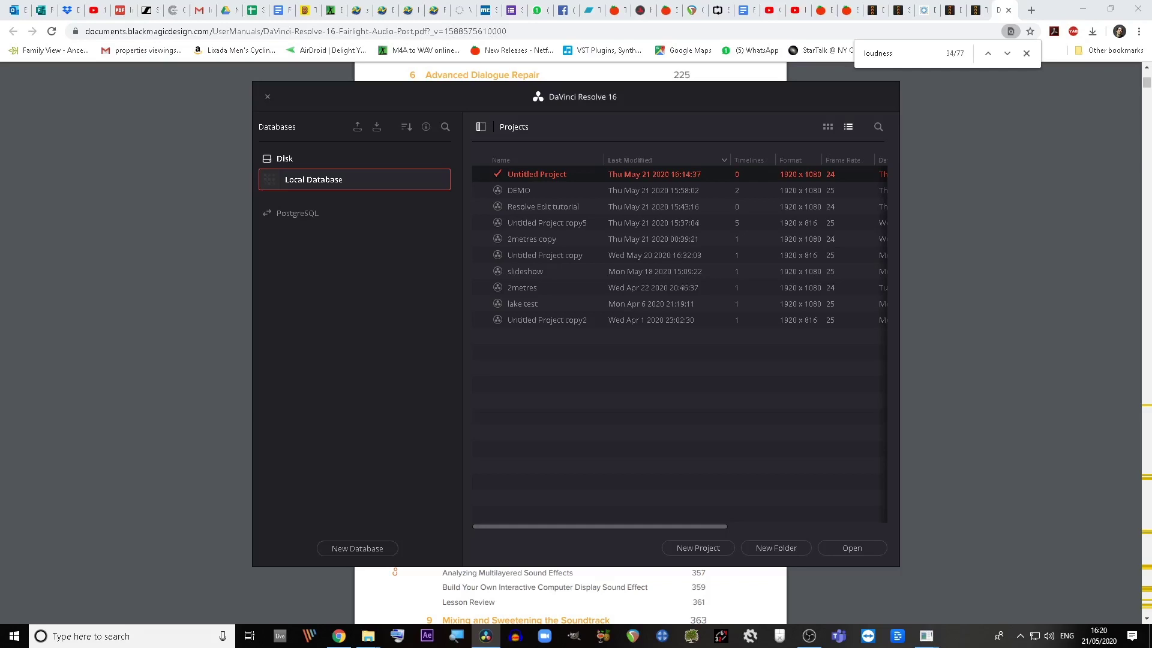
mouse_move(575, 96)
mouse_down()
mouse_move(619, 108)
mouse_move(575, 109)
mouse_up()
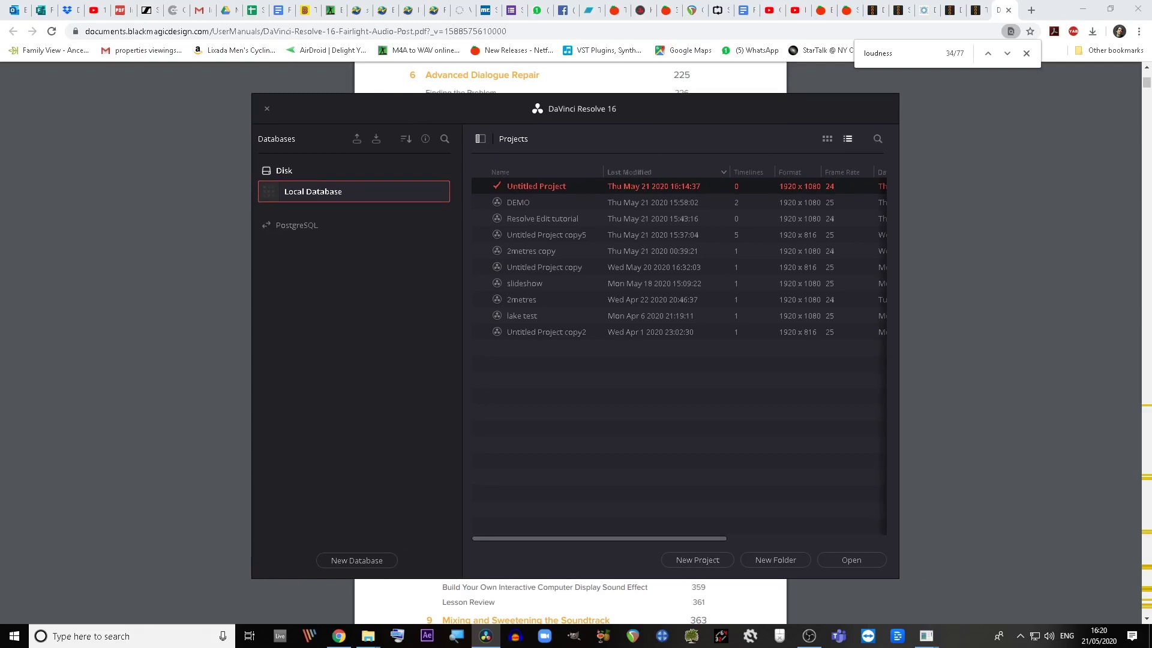
click(480, 139)
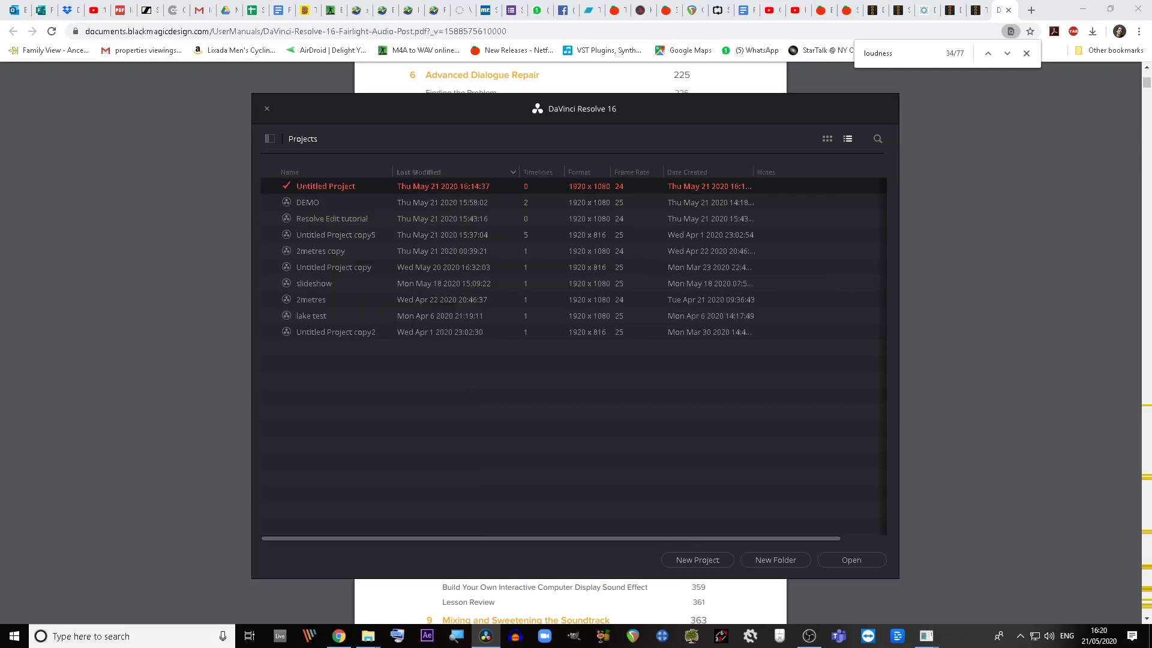
click(270, 138)
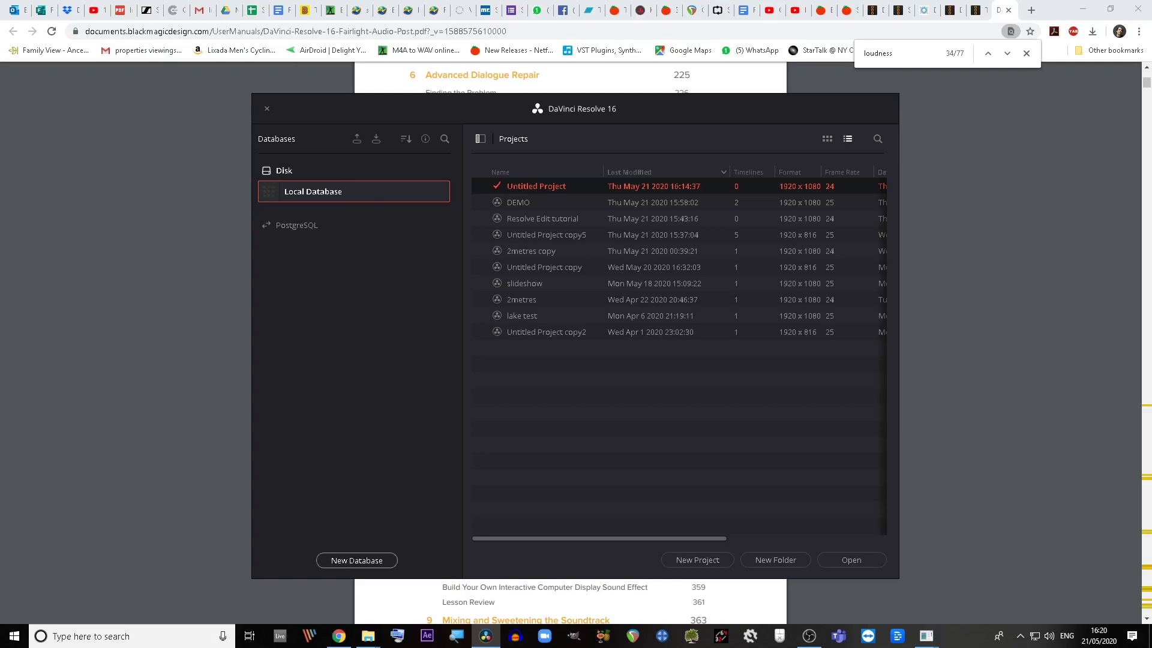
Examine the Connect and Create options for a new database, including their location choosers, and close the dialog without adding one
click(356, 560)
drag(576, 192, 468, 256)
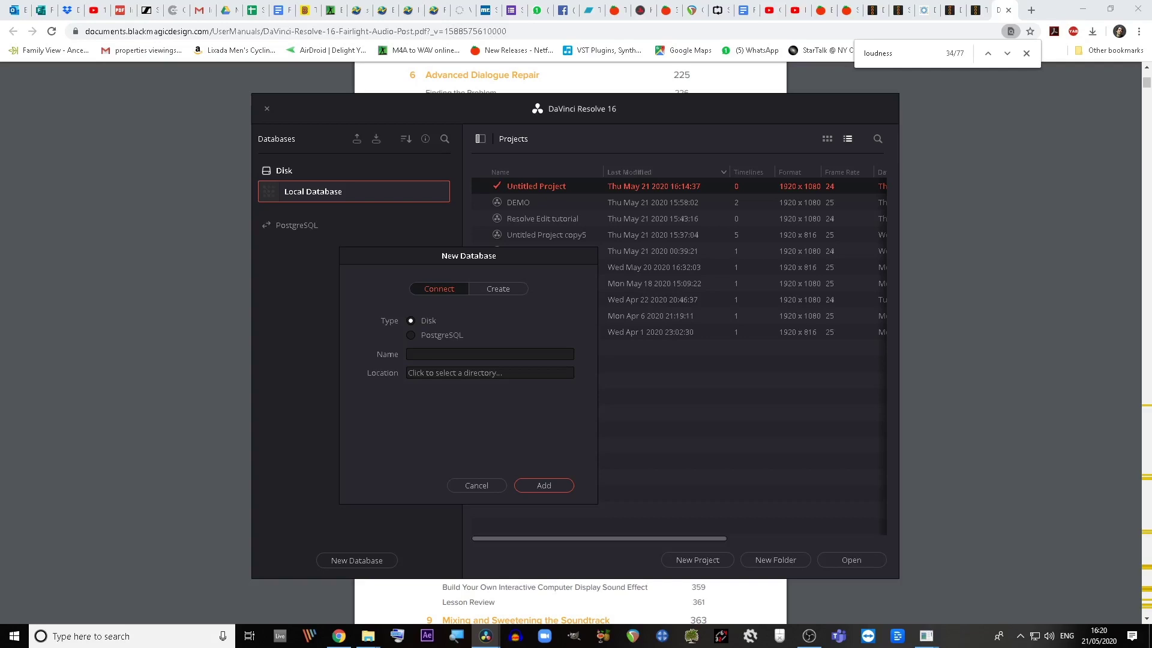
click(430, 373)
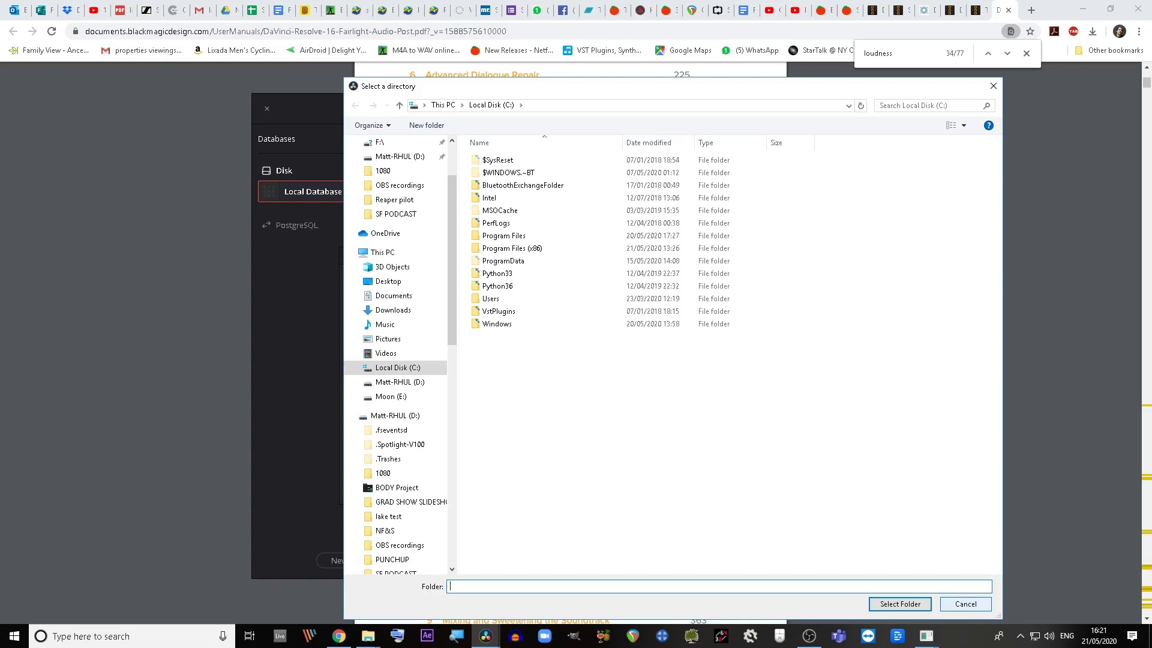
click(965, 604)
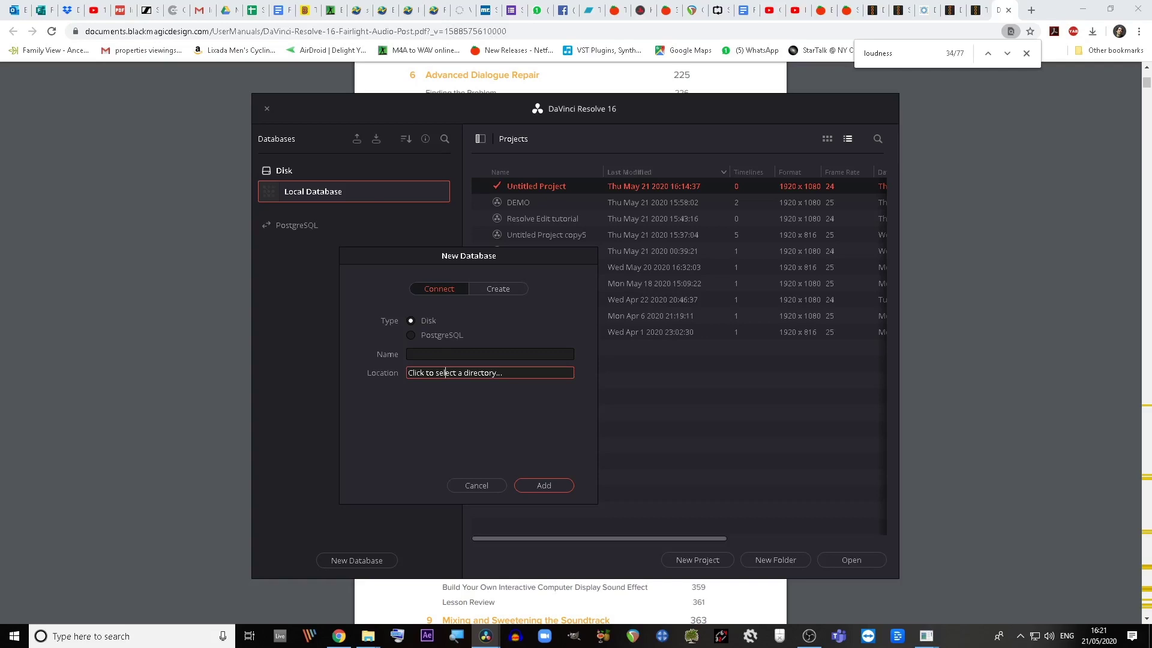
click(498, 288)
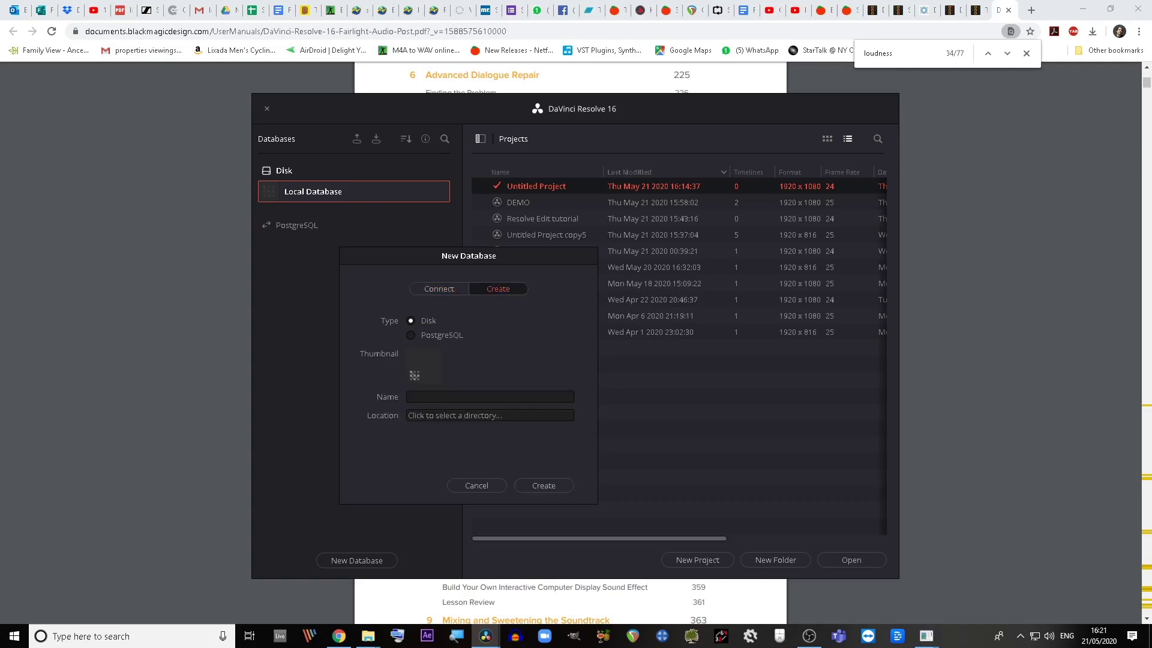
click(490, 415)
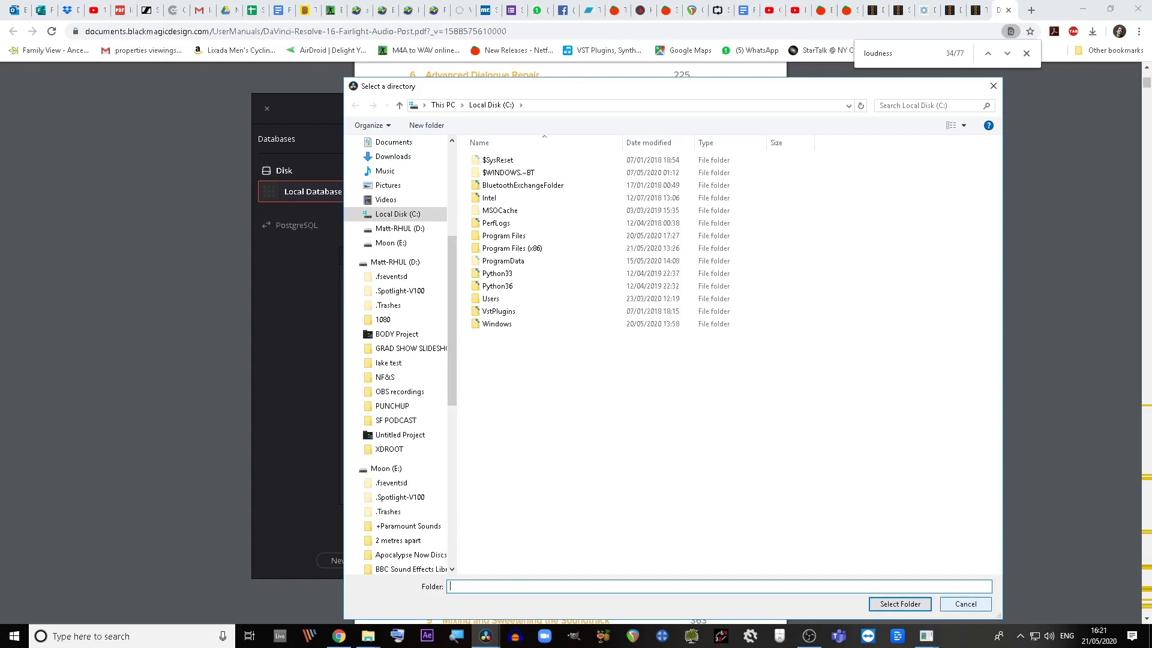
click(965, 604)
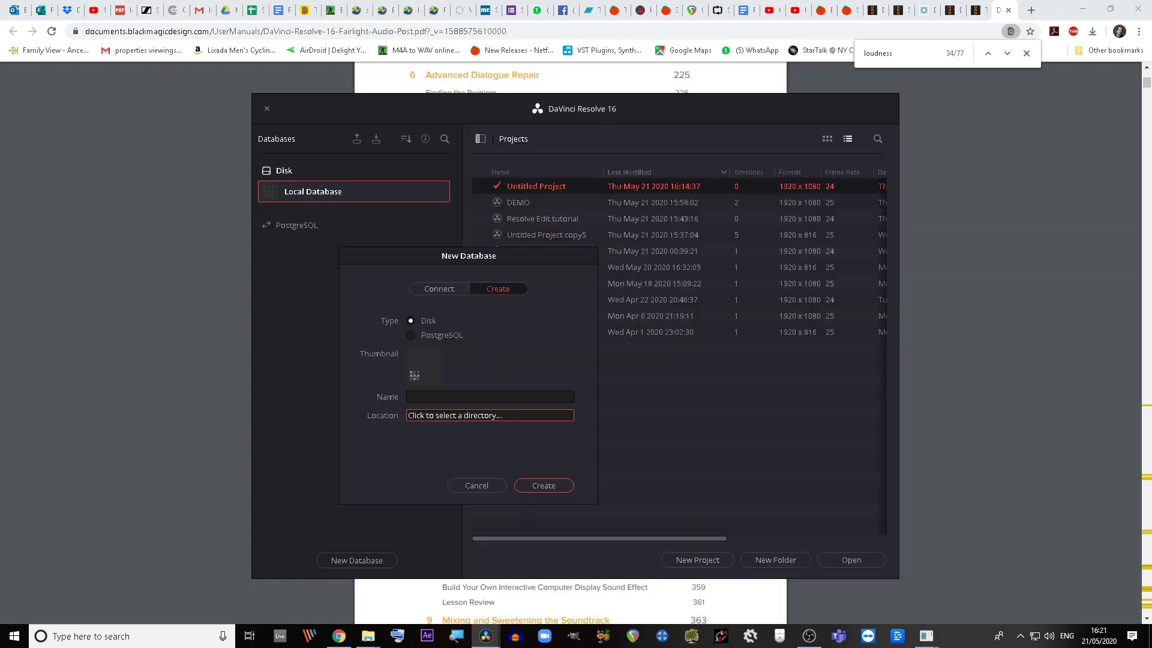
drag(456, 257, 402, 273)
click(422, 501)
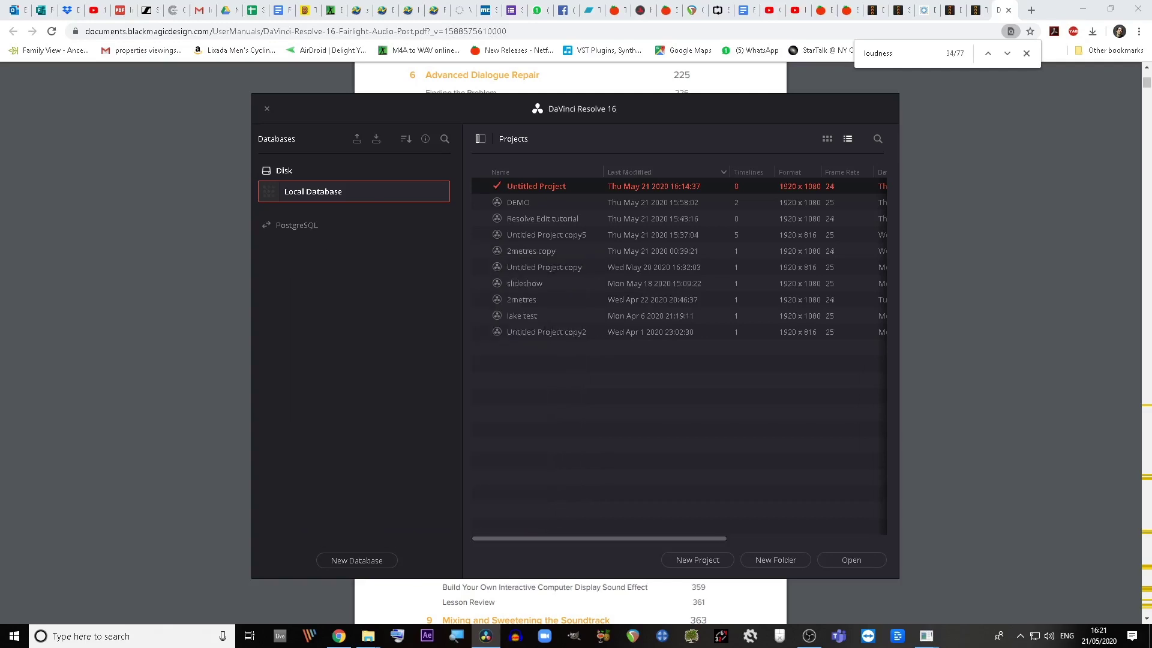
Hide the Databases list and sort the projects by Date Created, then by Last Modified
click(480, 138)
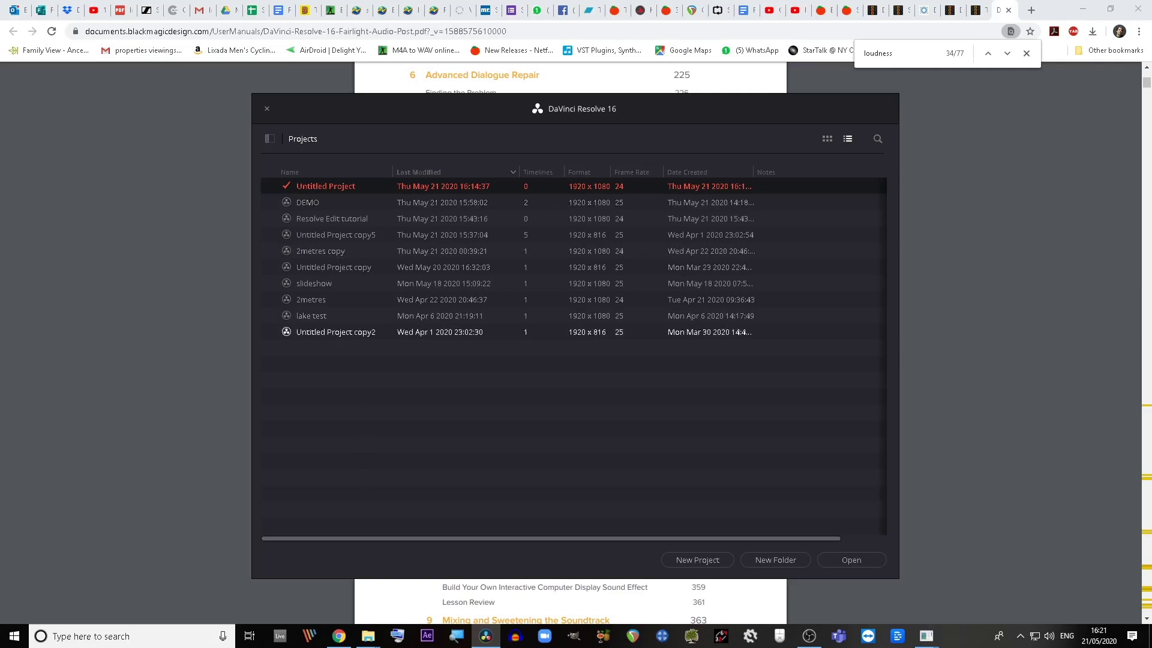
click(688, 172)
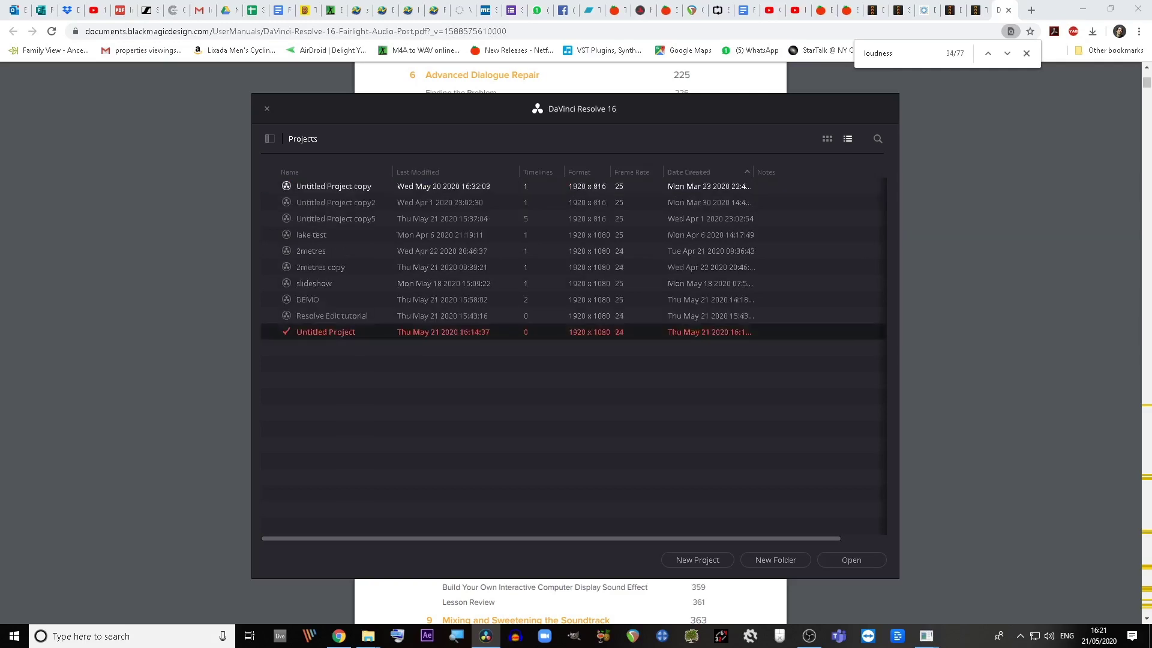
click(418, 172)
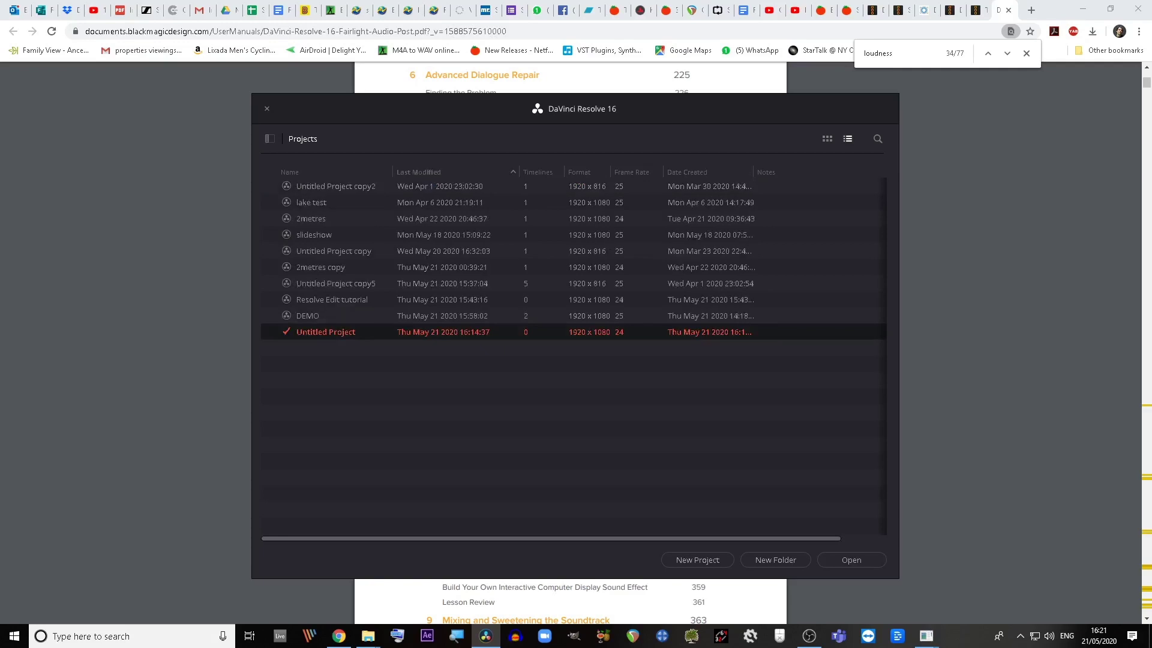
View the projects as thumbnails, return to the list view and show the Databases list again
click(826, 139)
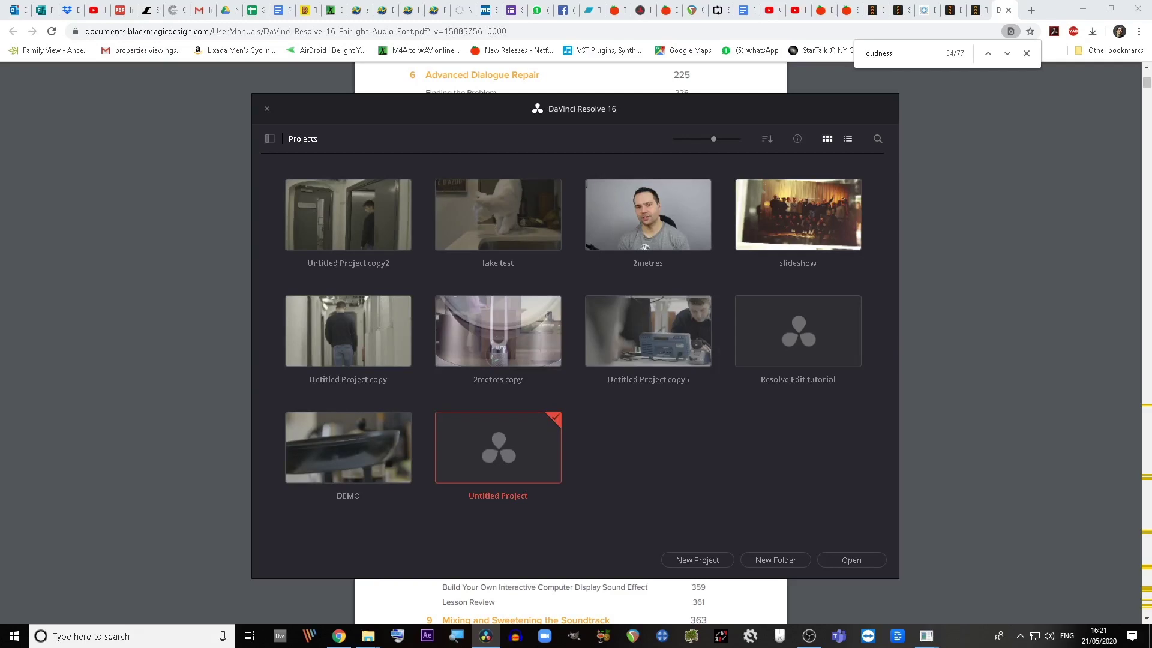
click(847, 139)
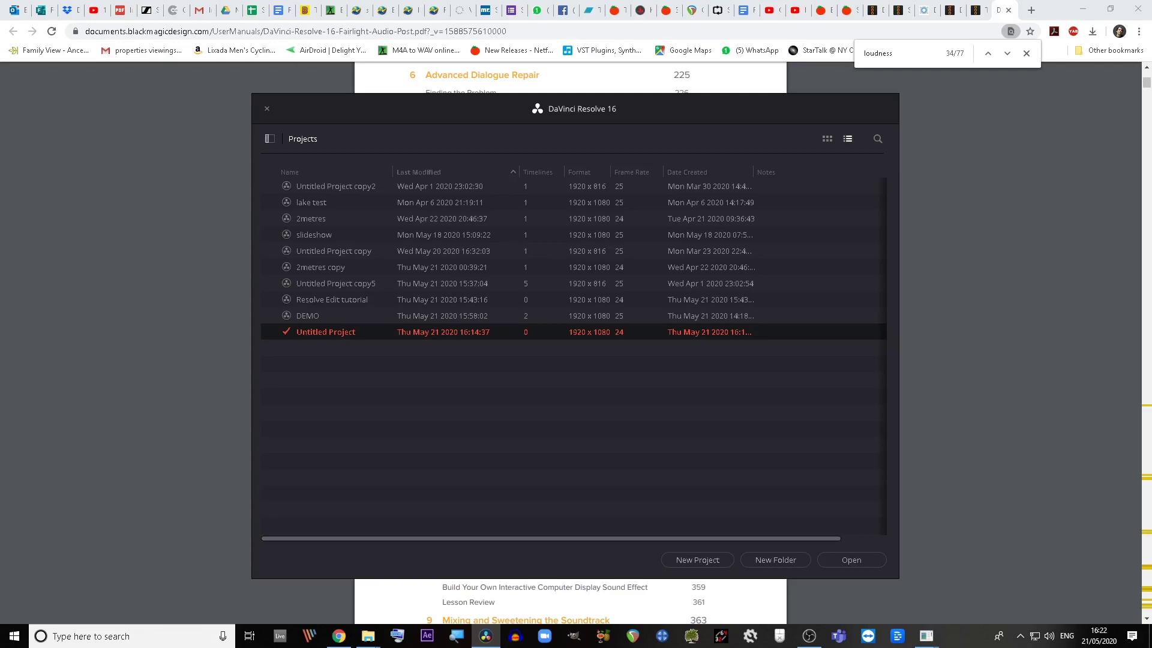
click(269, 139)
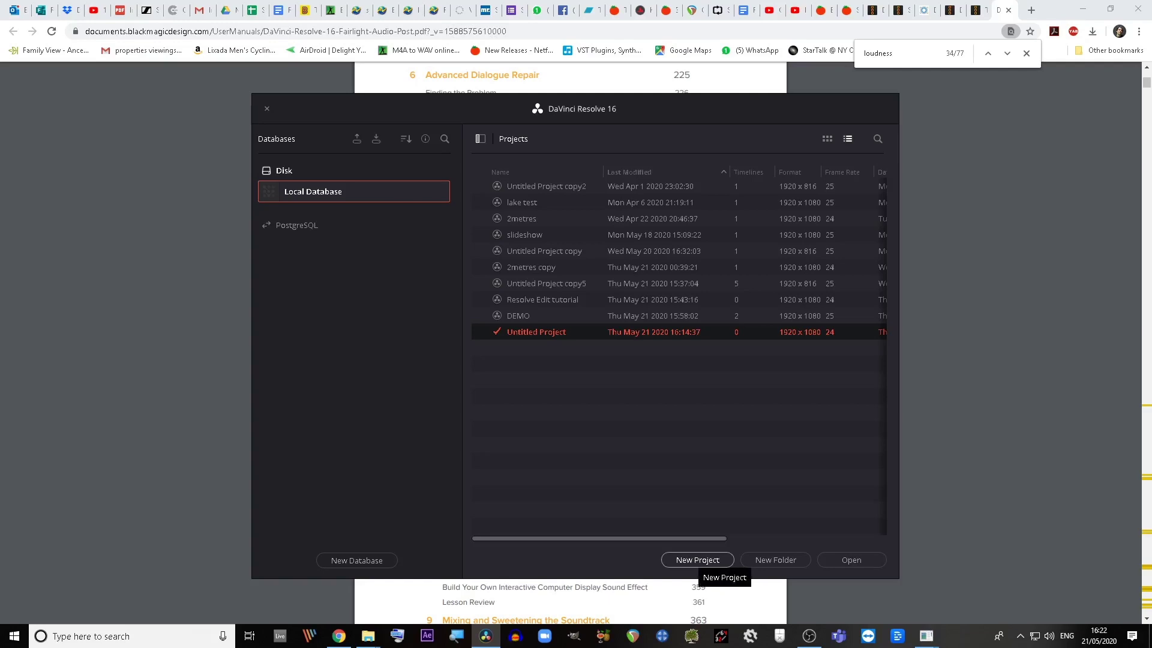
Create a new project named RESOLVE 101 in the local database
click(697, 558)
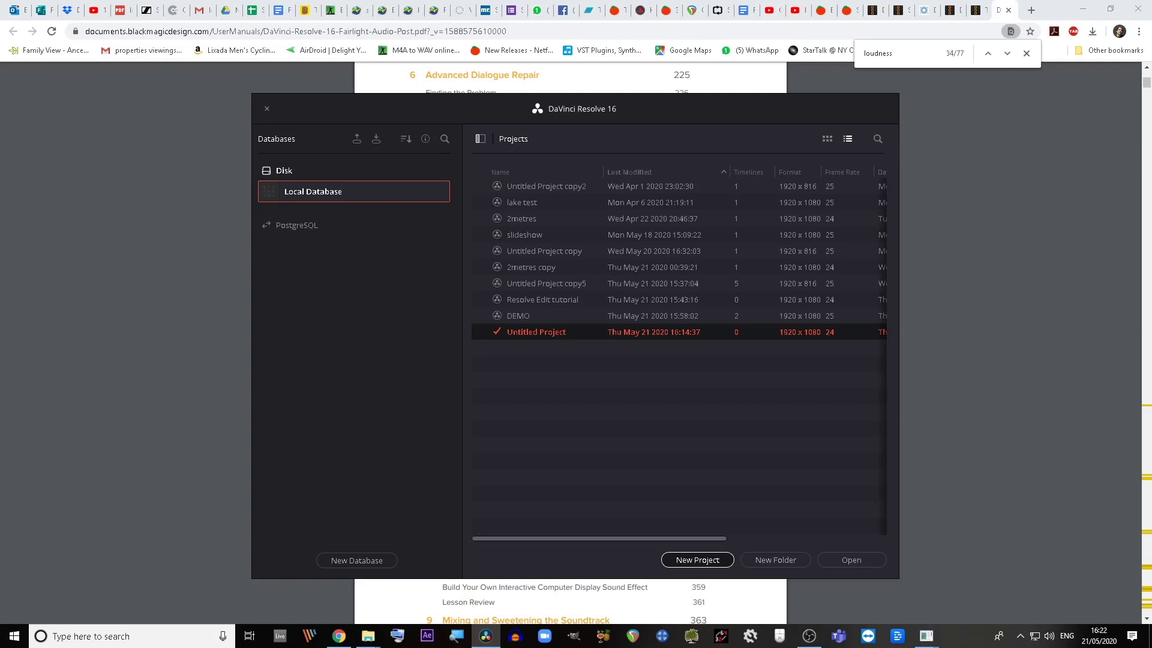
click(697, 559)
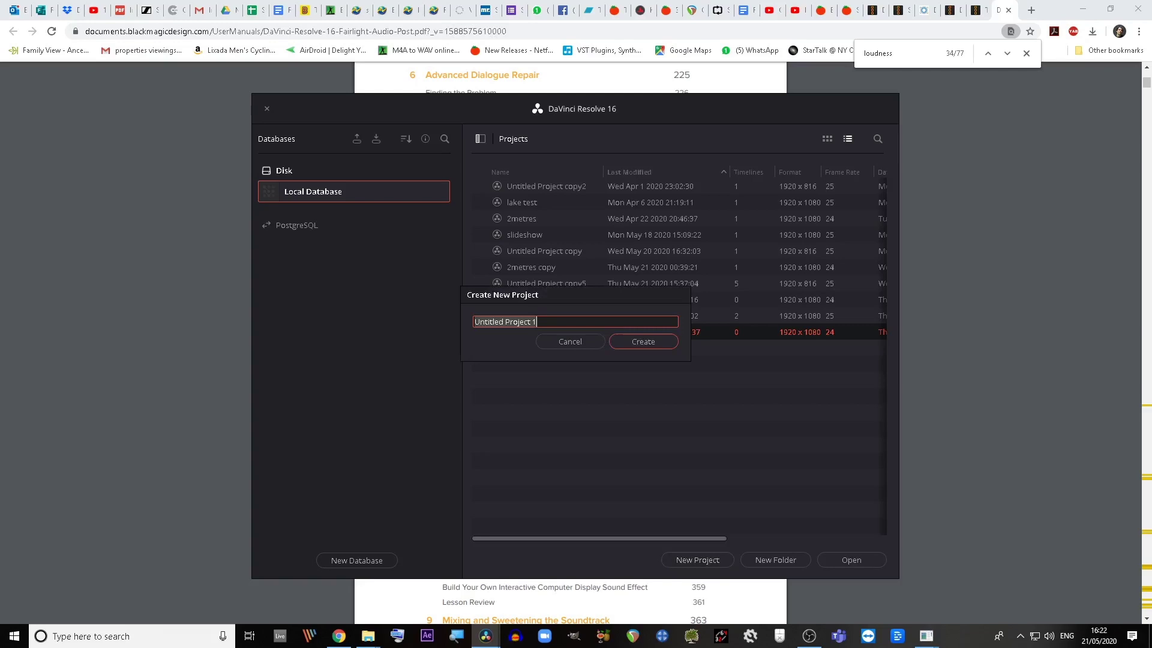
drag(576, 295, 633, 388)
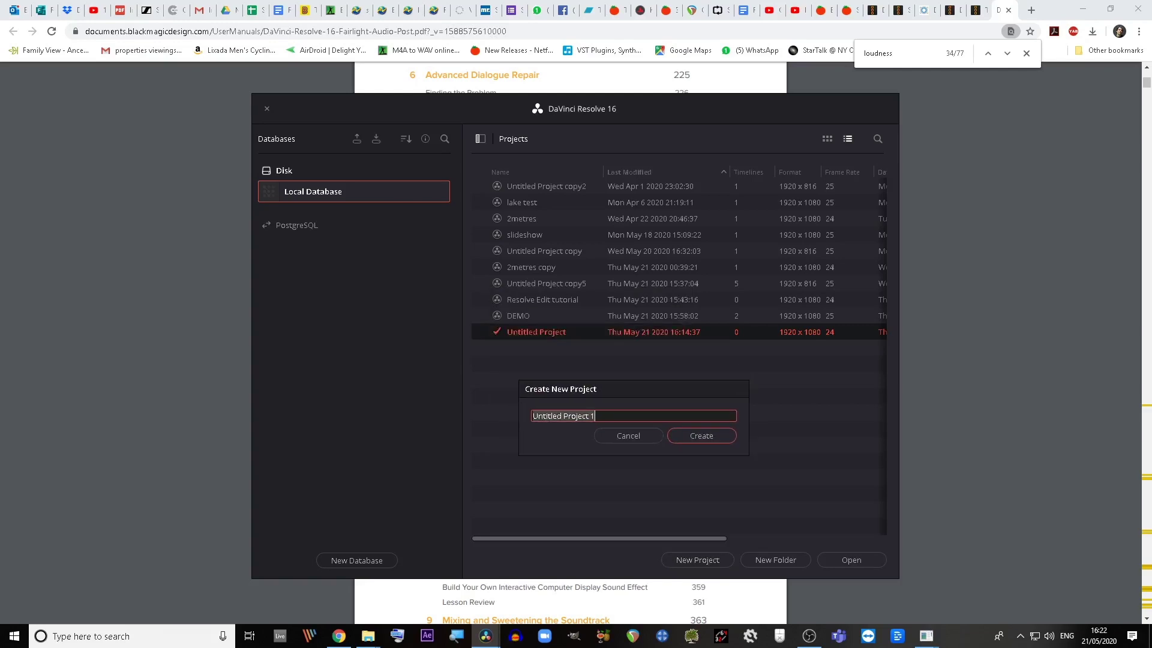
text(RESOLVE 101)
key(Return)
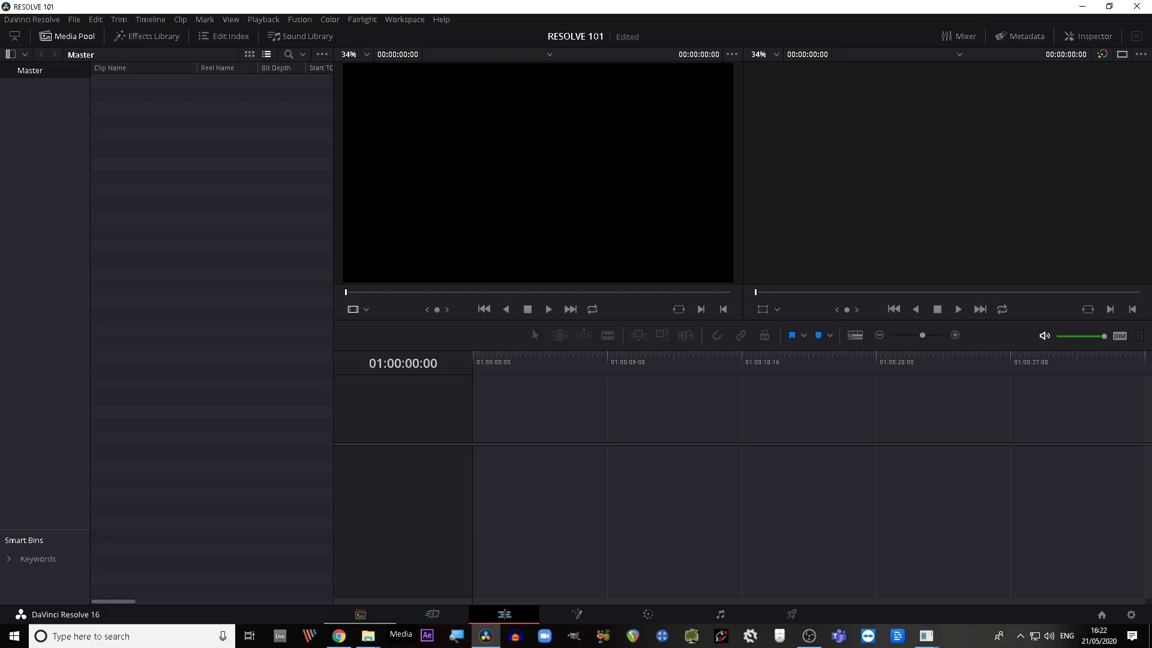
Look over the Media, Cut and Edit pages of the new project, ending on the Edit page
click(361, 614)
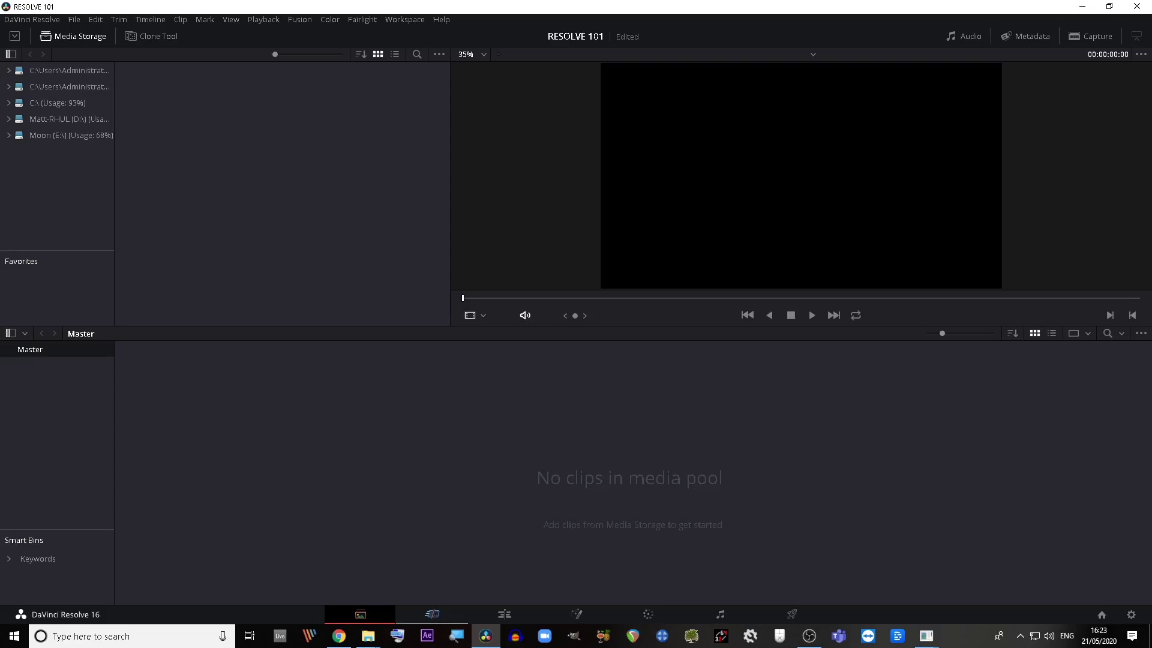
click(432, 614)
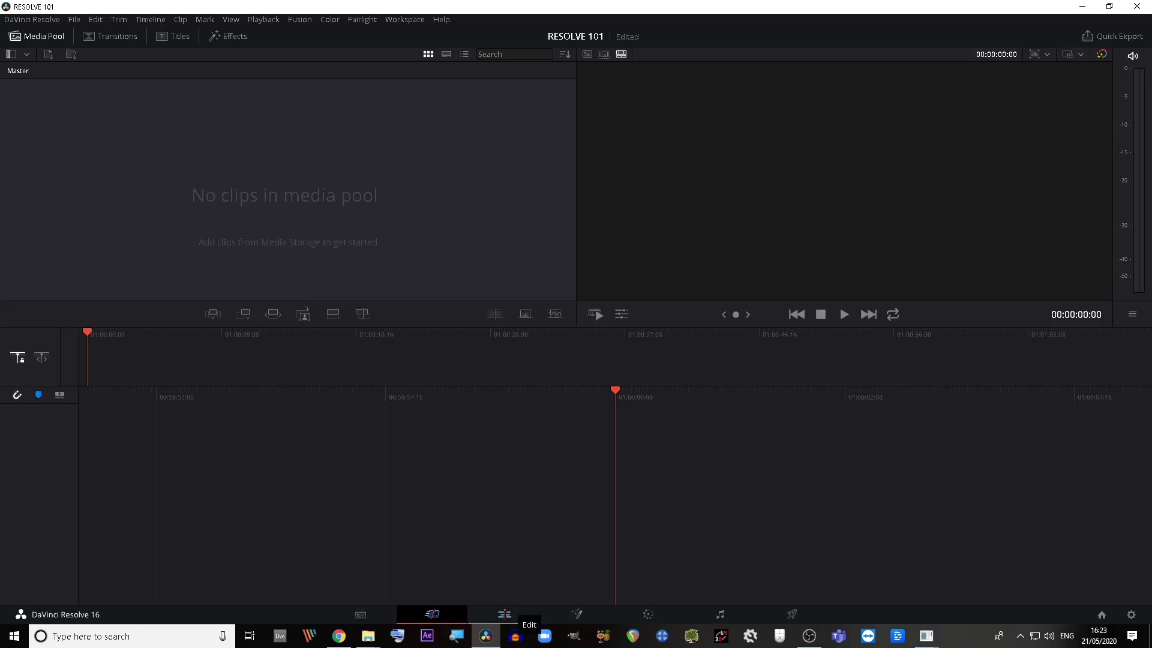
click(505, 614)
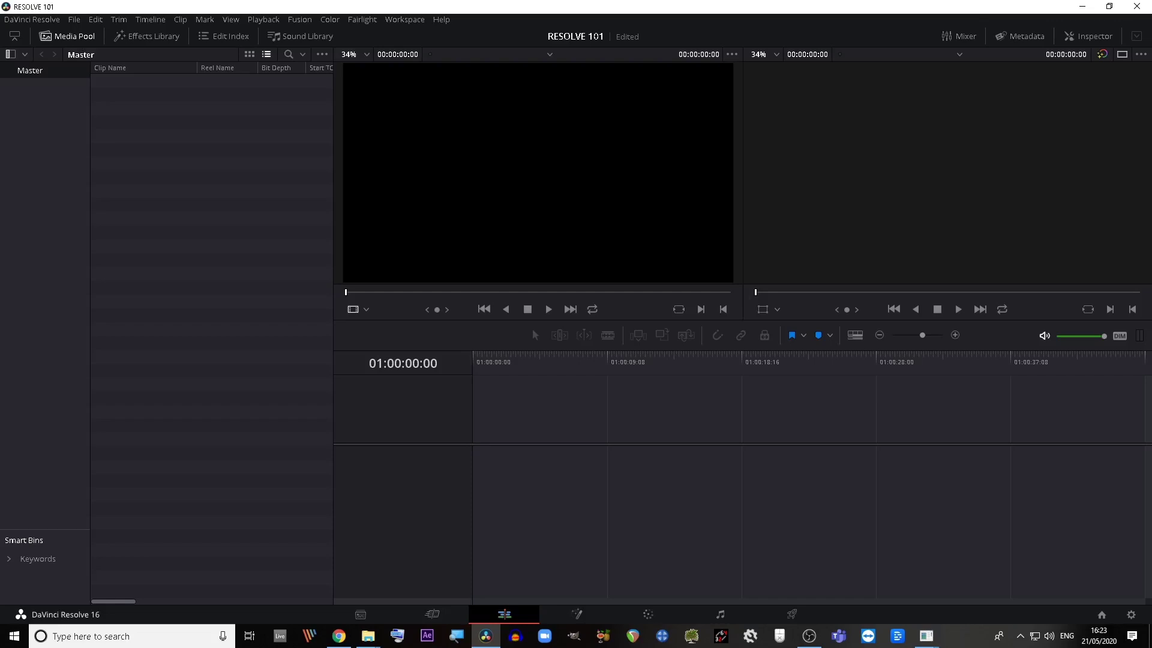
mouse_move(485, 635)
click(360, 614)
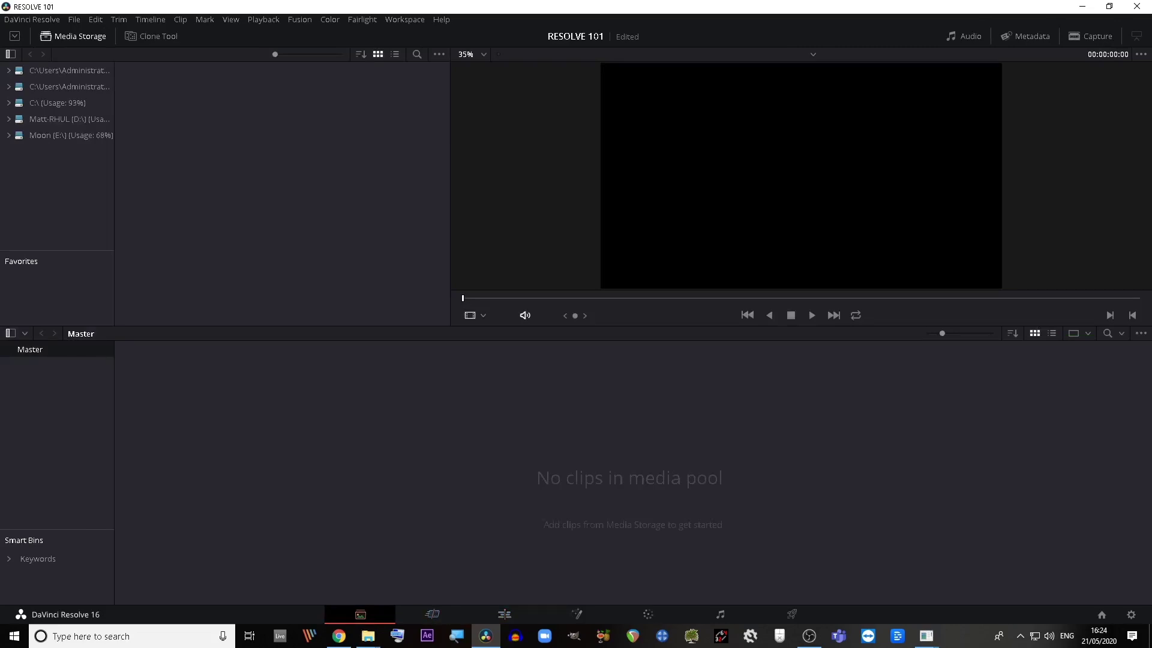
click(504, 614)
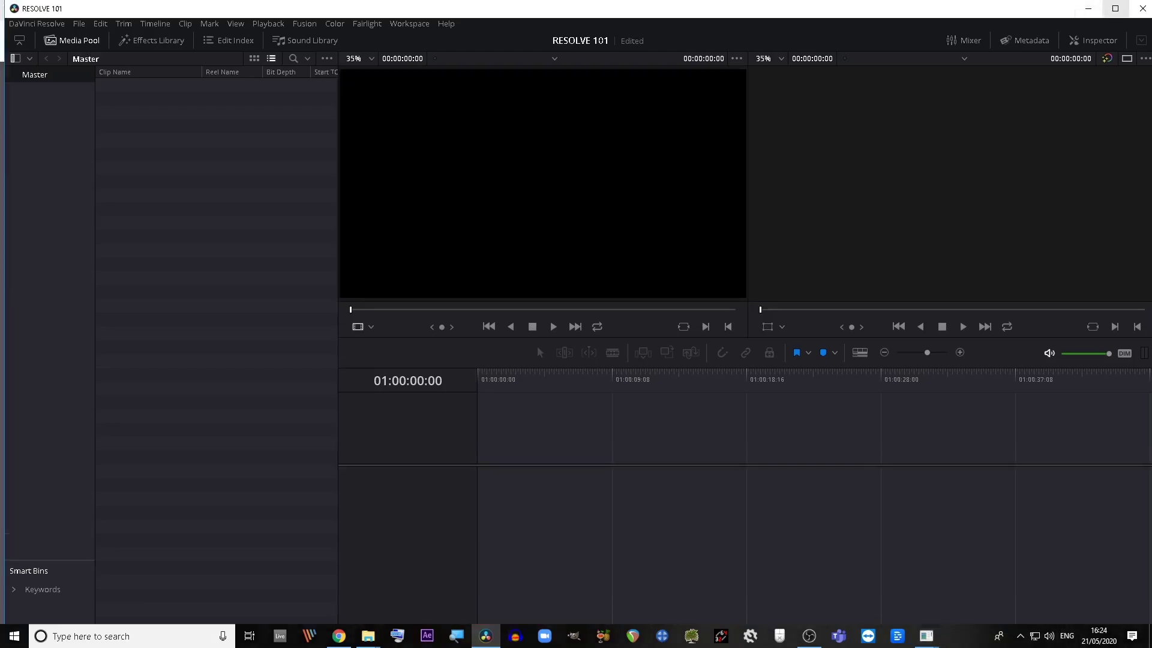
Take the Resolve window out of its maximized state and narrow it to about four fifths of the screen width
click(1115, 9)
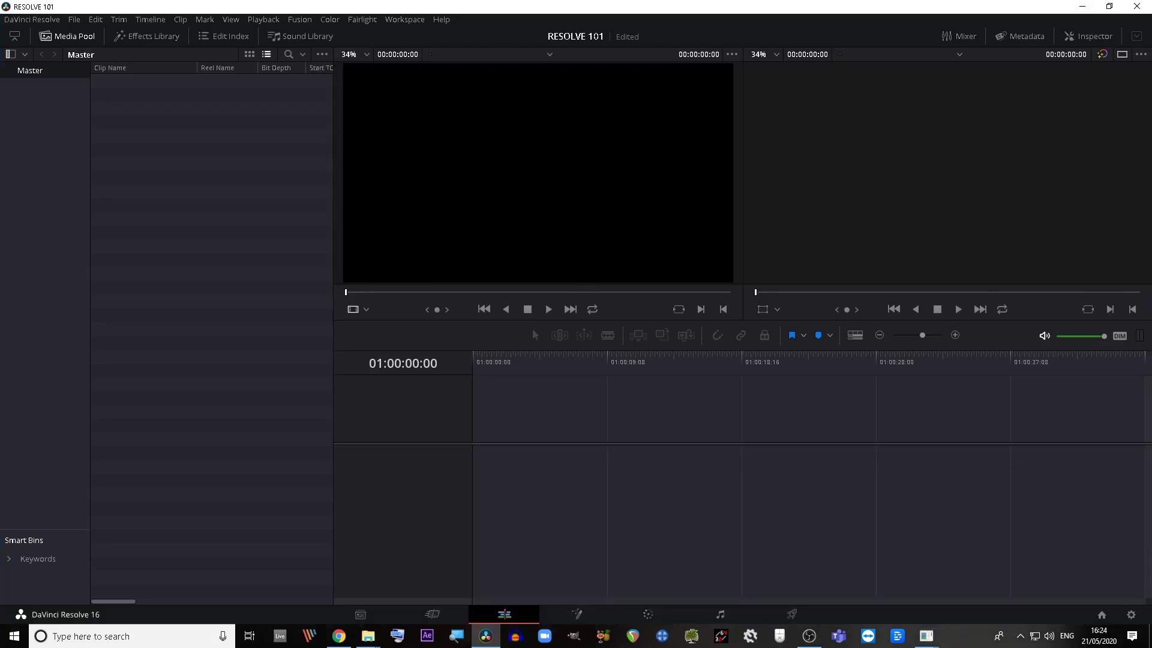
double_click(1030, 6)
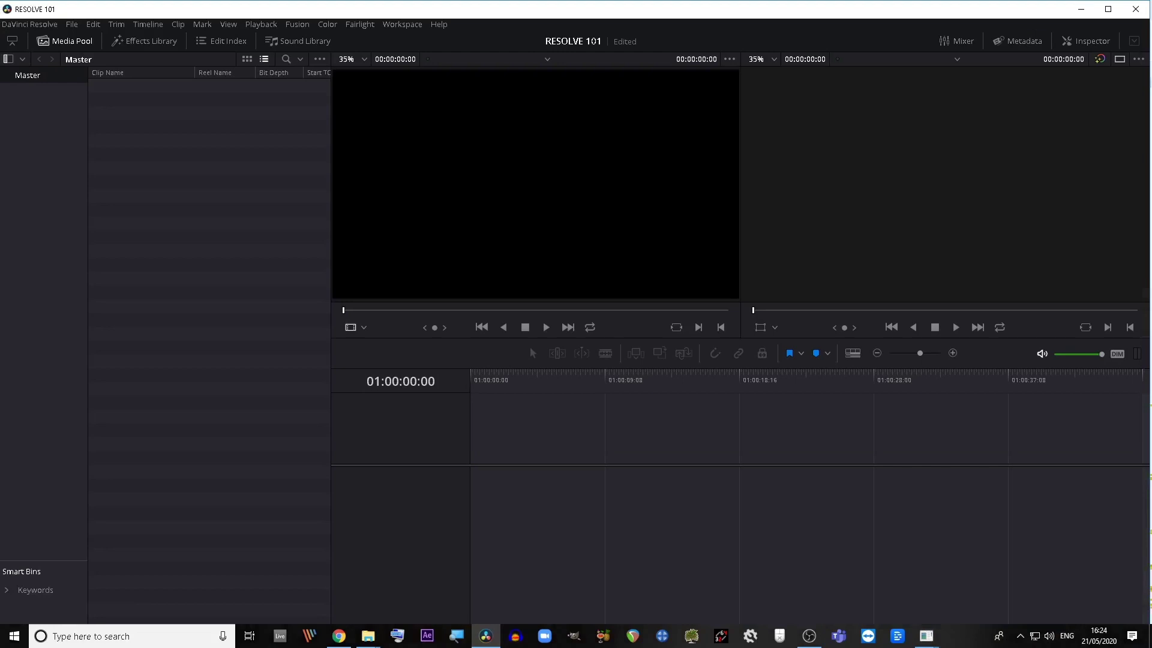
drag(1149, 424, 933, 424)
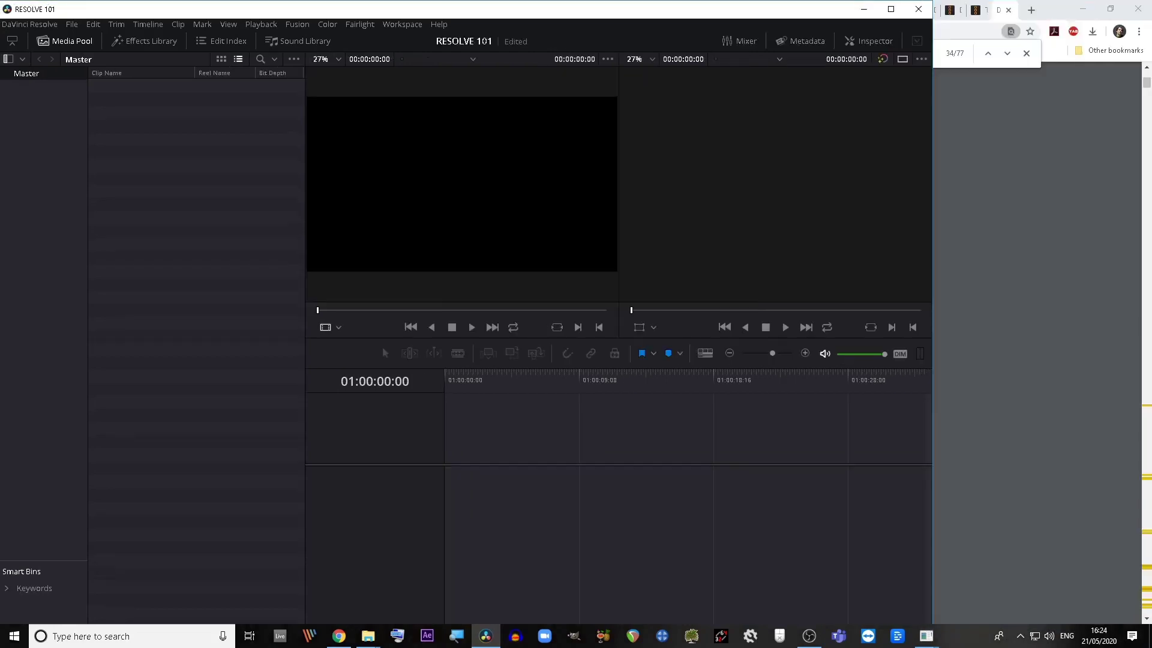
Minimize the browser and arrange the File Explorer window for the D: drive beside the Resolve window
click(1082, 9)
drag(973, 448, 982, 455)
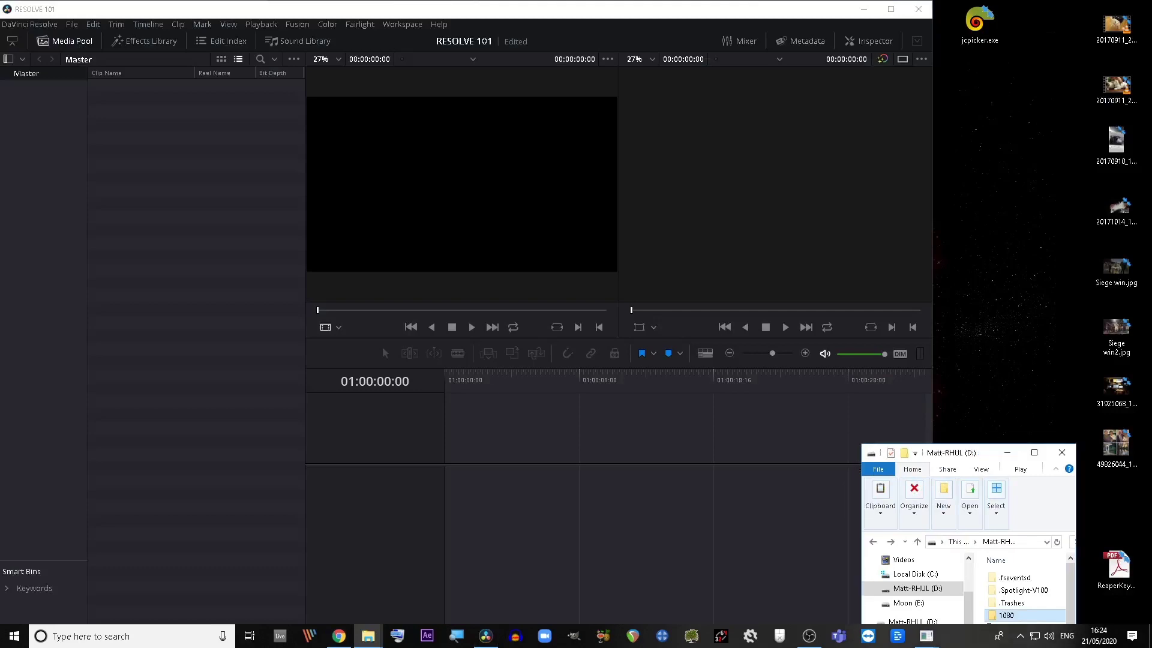
click(793, 14)
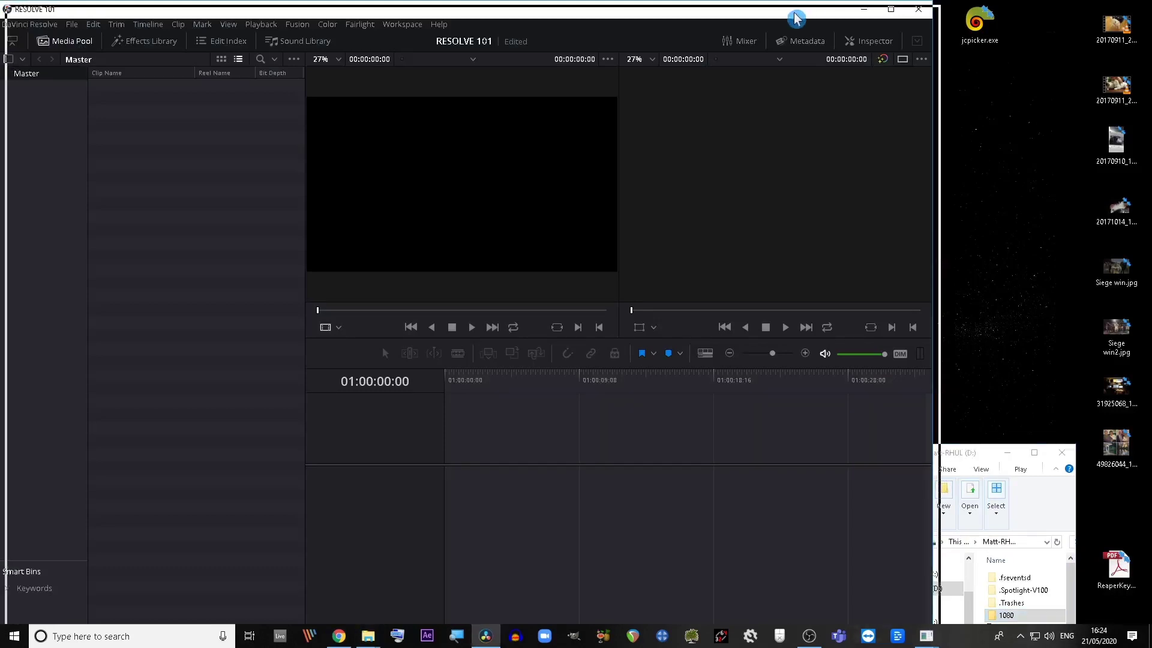
drag(793, 14, 797, 17)
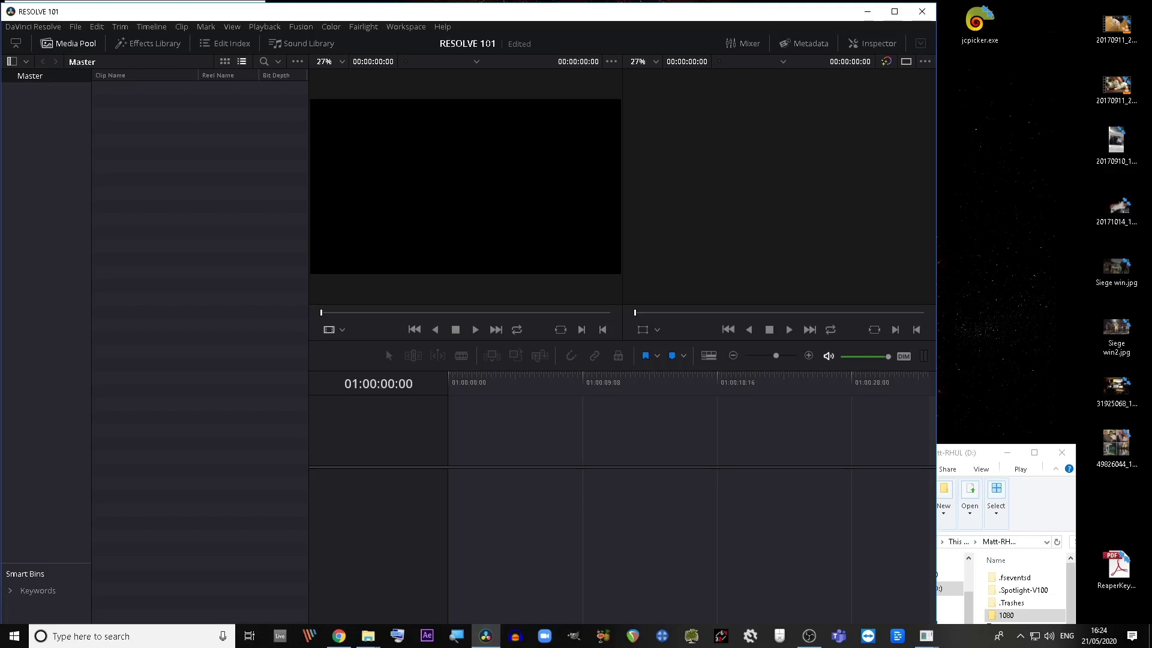
Arrange the Resolve and File Explorer windows so that Resolve's full window and the 1080 folder on the D: drive are both accessible
click(976, 452)
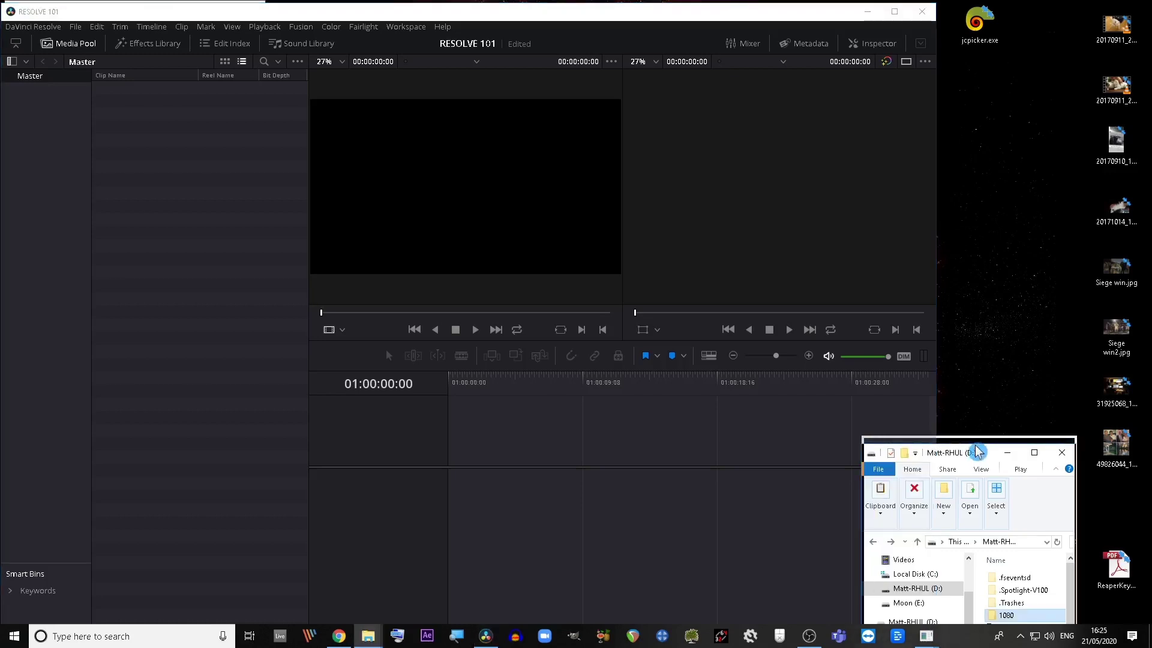
drag(977, 453, 980, 453)
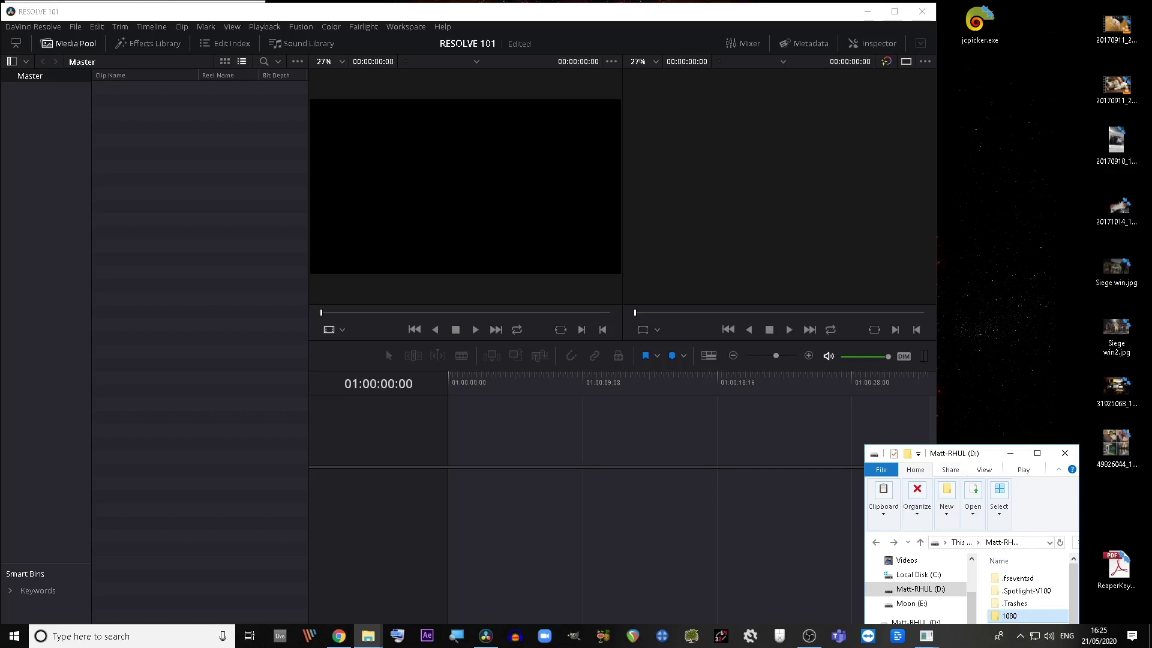
key(alt+Tab)
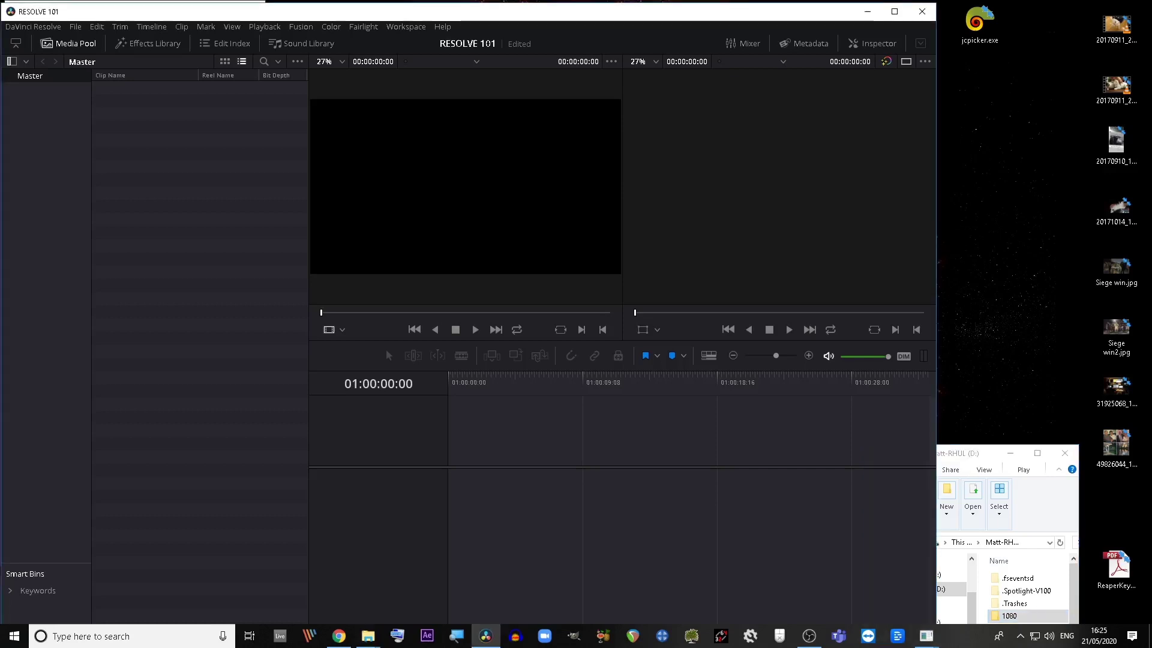
mouse_move(790, 3)
mouse_down()
mouse_move(790, 47)
mouse_move(790, 11)
mouse_up()
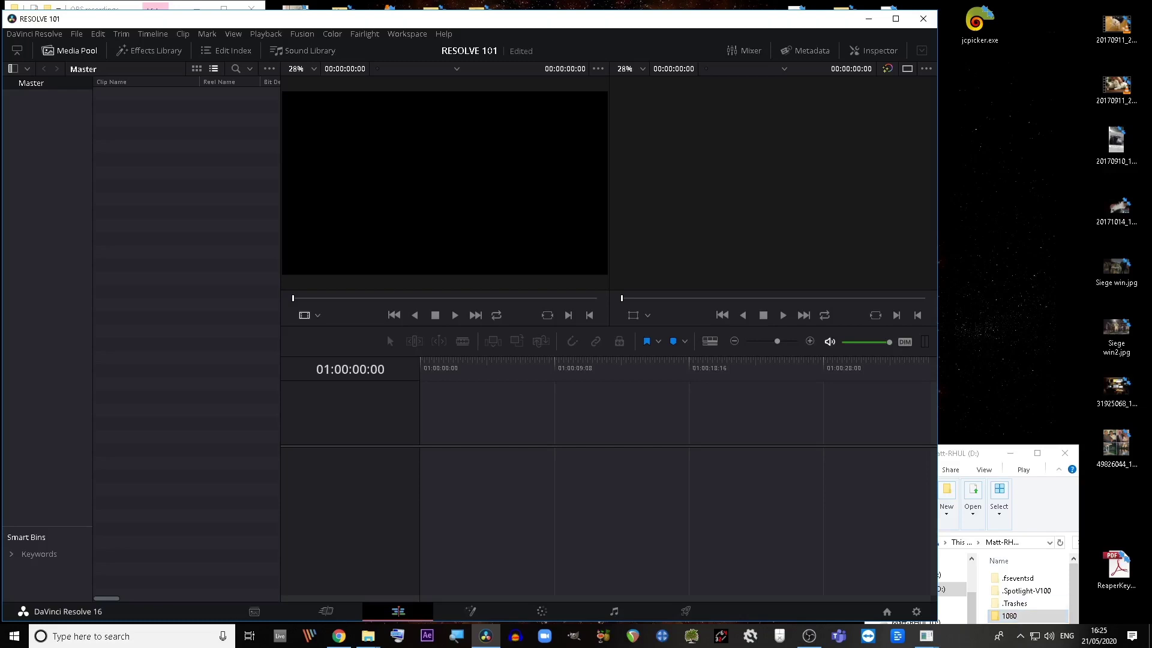
drag(985, 455, 985, 452)
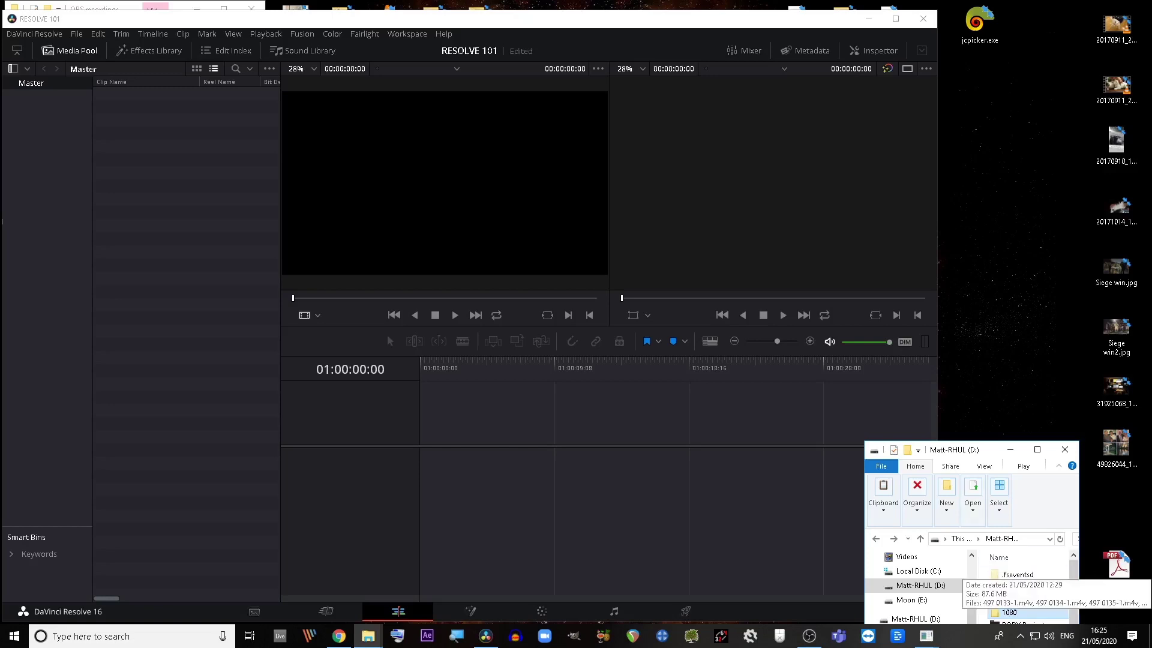
Import the 1080 folder into the project's bin list, change the timeline frame rate to match its clips, and maximize the Resolve window
drag(1009, 612, 164, 242)
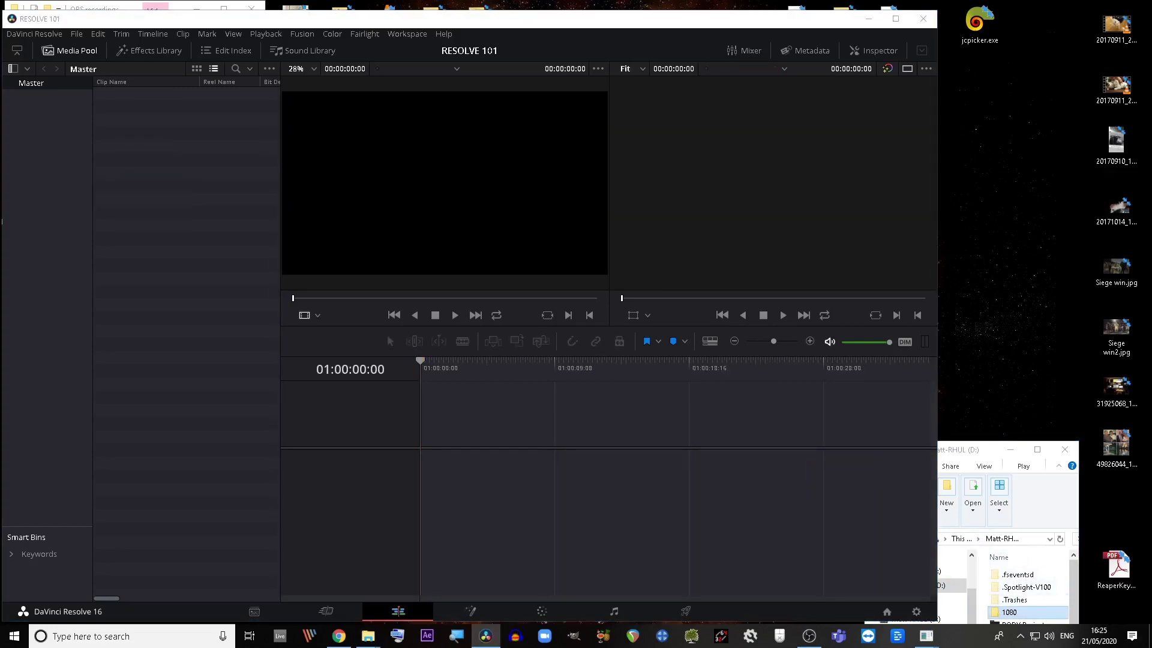
drag(1014, 612, 58, 186)
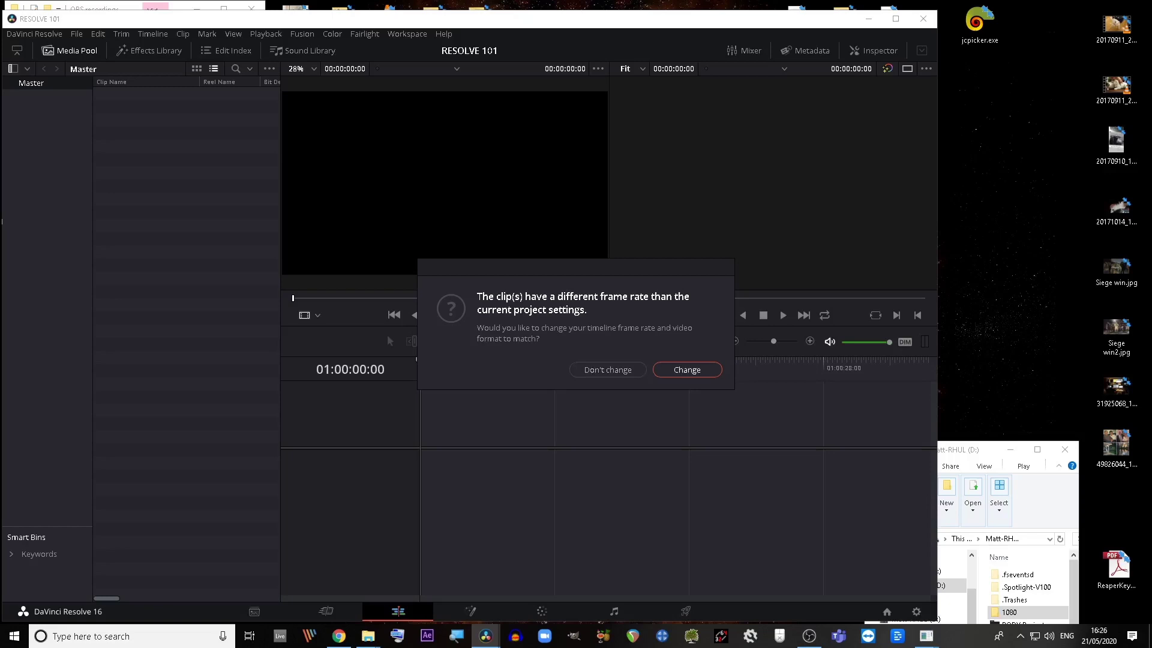
click(687, 370)
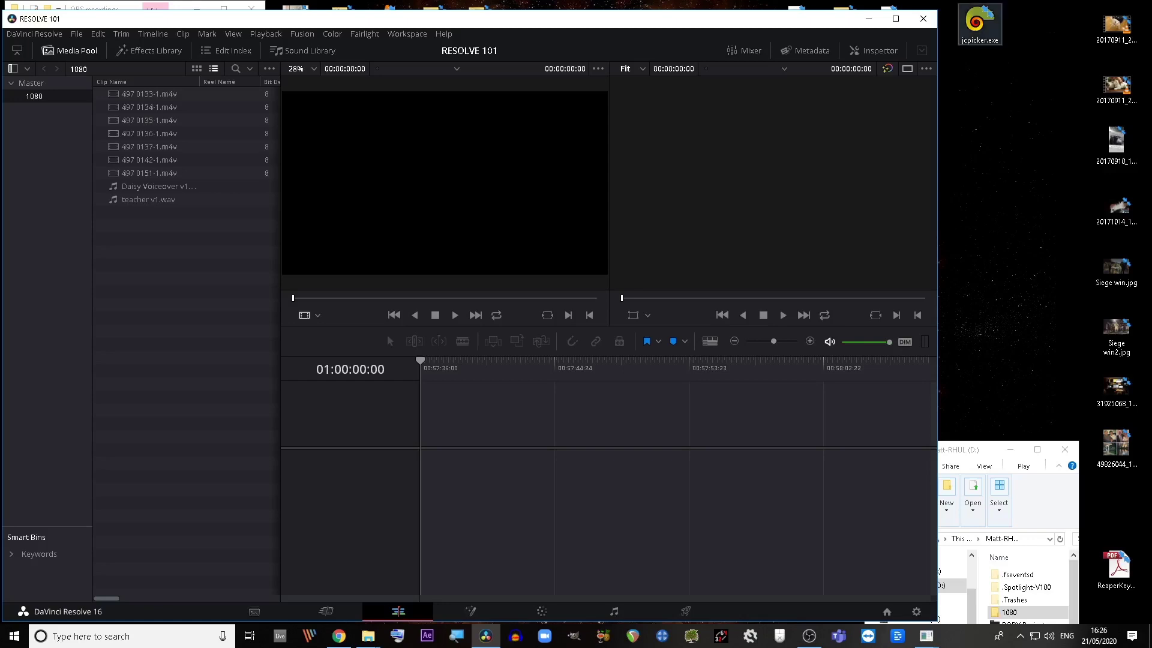
click(895, 19)
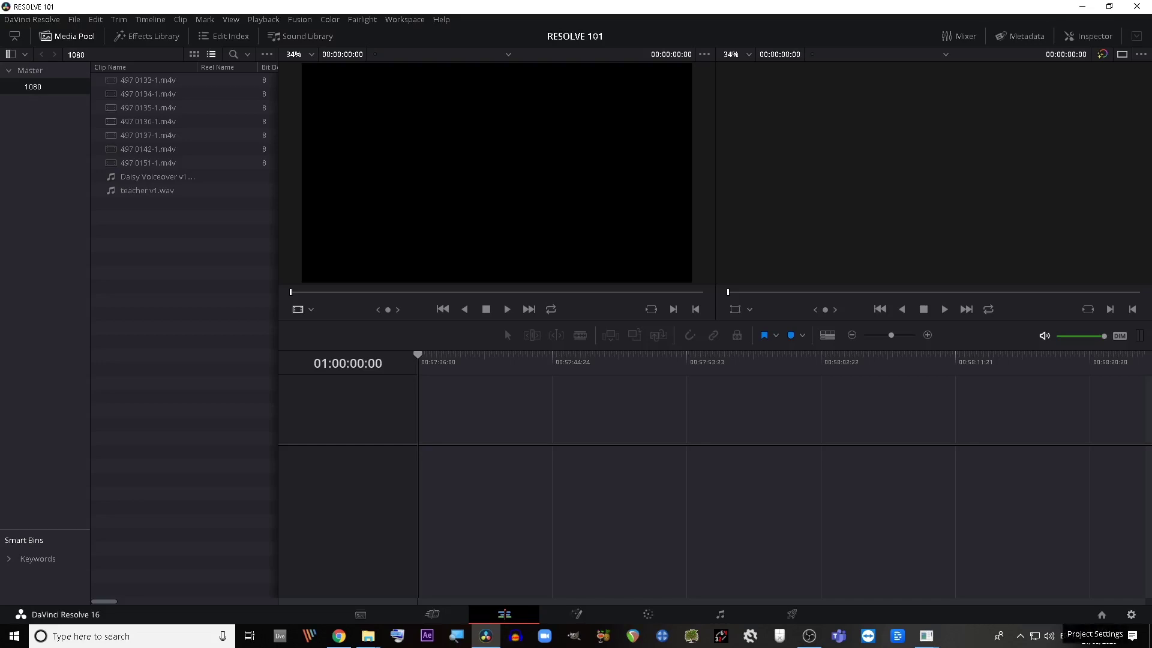
Review the project's Master Settings and the project list in the Project Manager, closing both without changes
click(1131, 614)
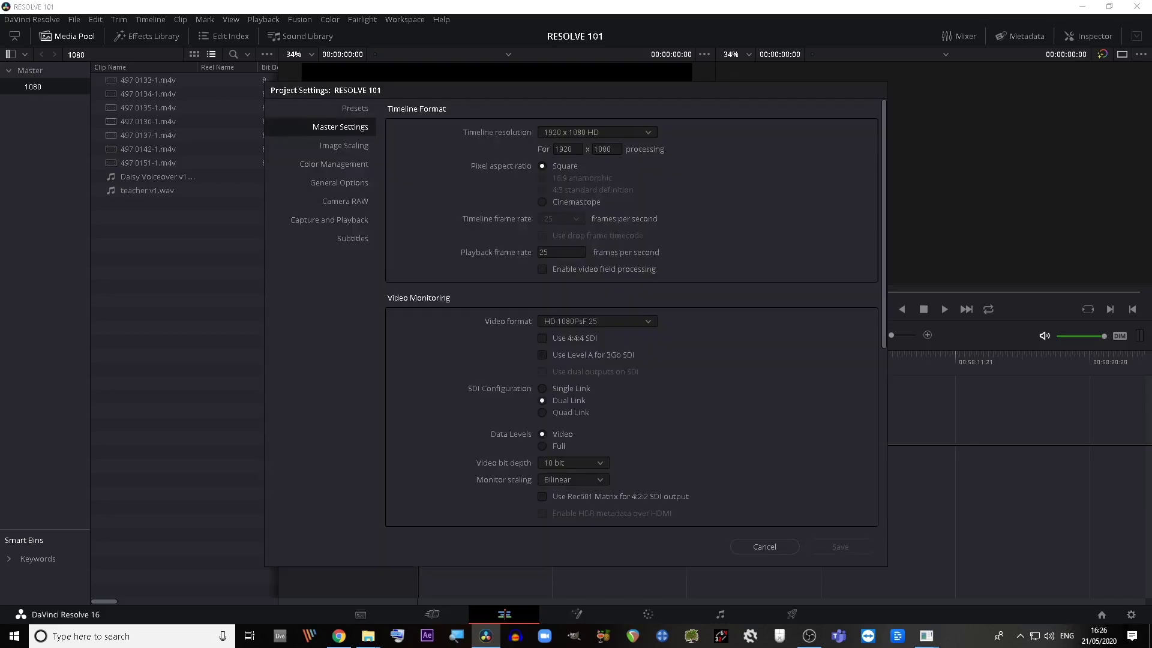
drag(576, 90, 629, 116)
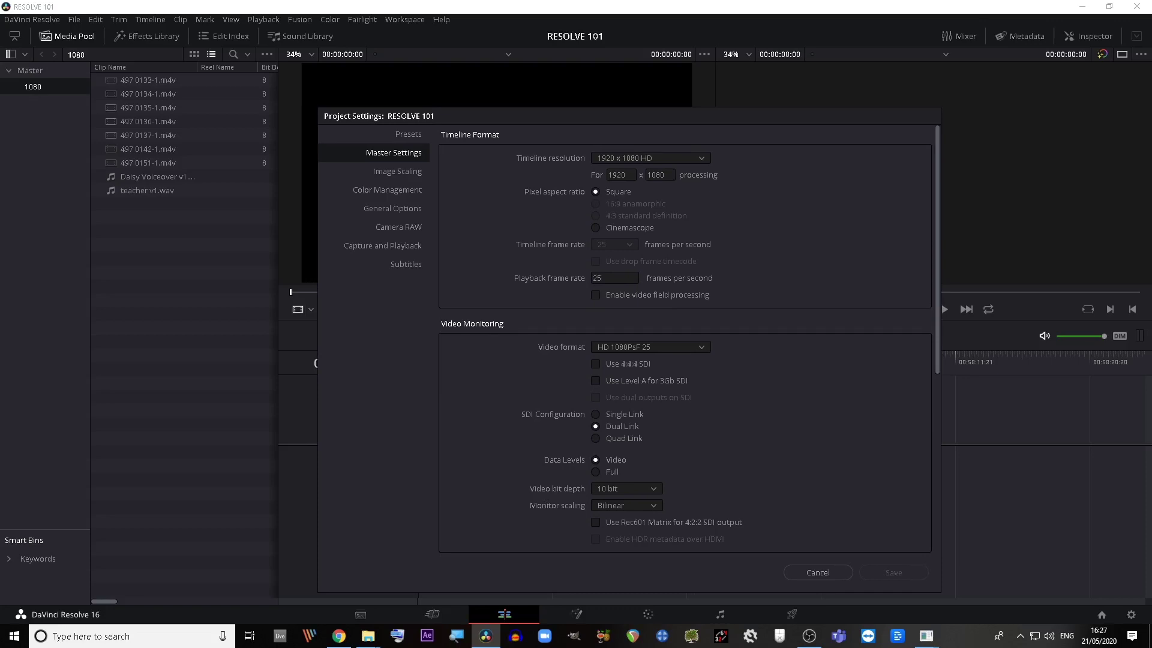
drag(629, 116, 624, 111)
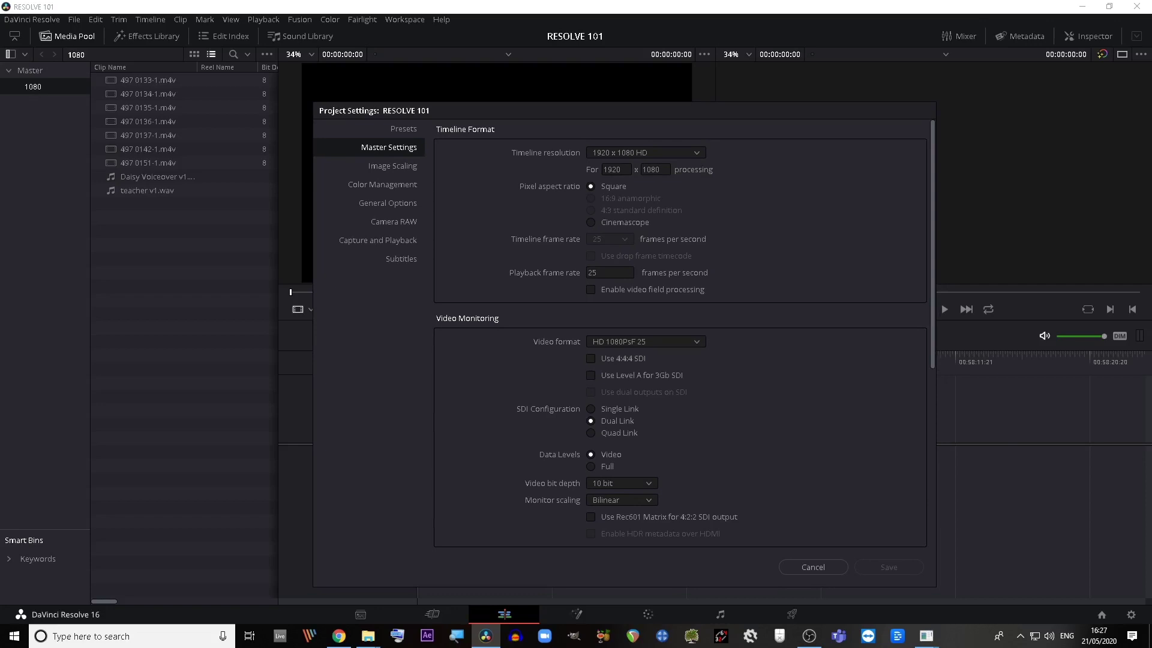
click(812, 567)
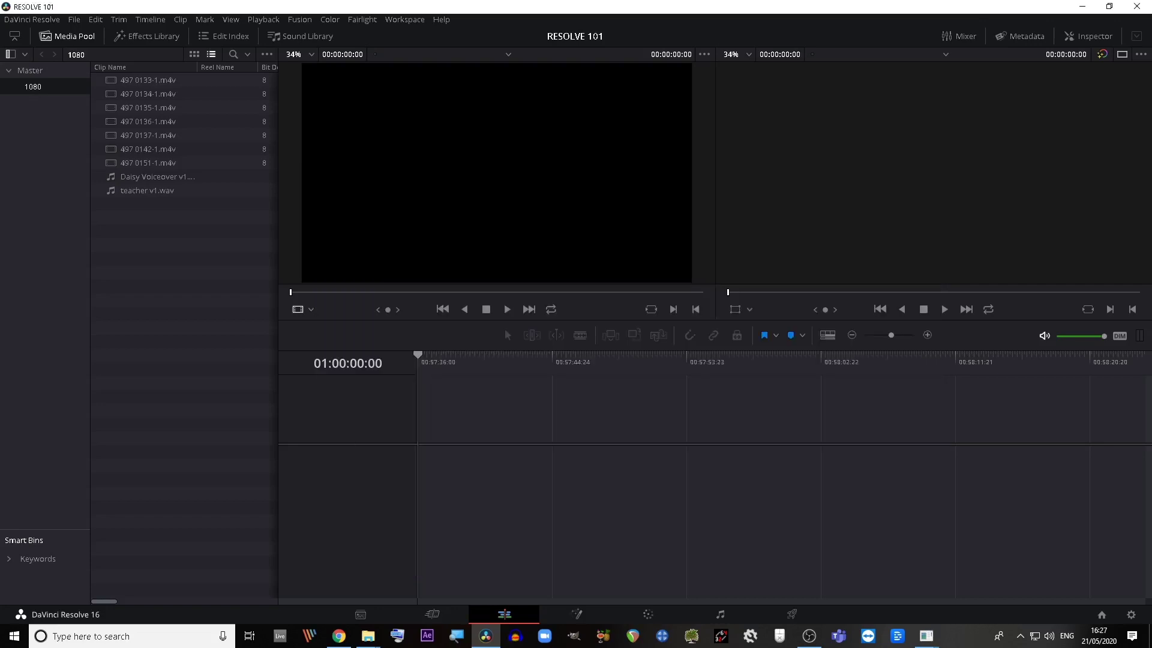
click(1102, 615)
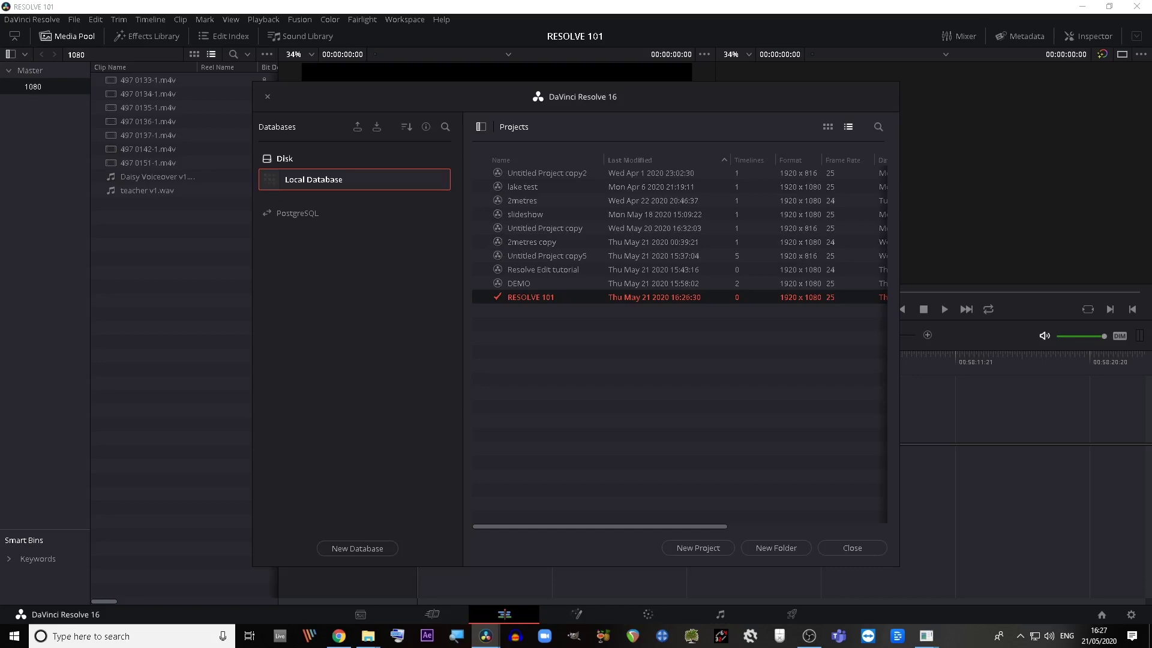
click(852, 548)
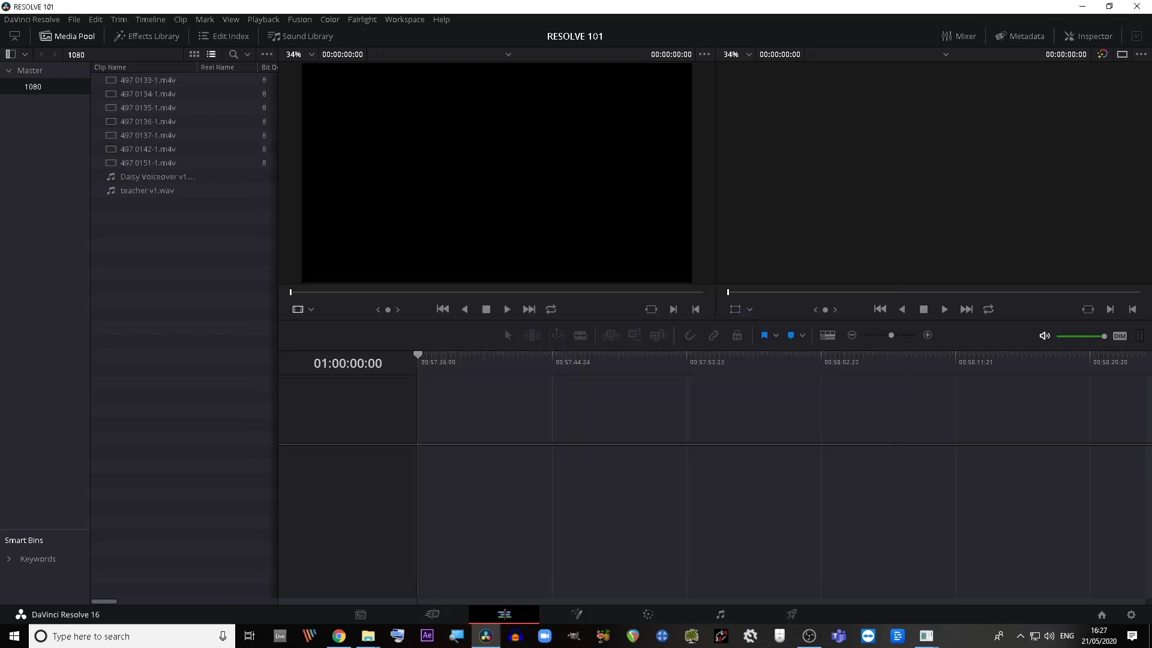
Look over the Media Storage, Video and Audio I/O and user UI Settings preferences, leaving them unchanged
click(32, 20)
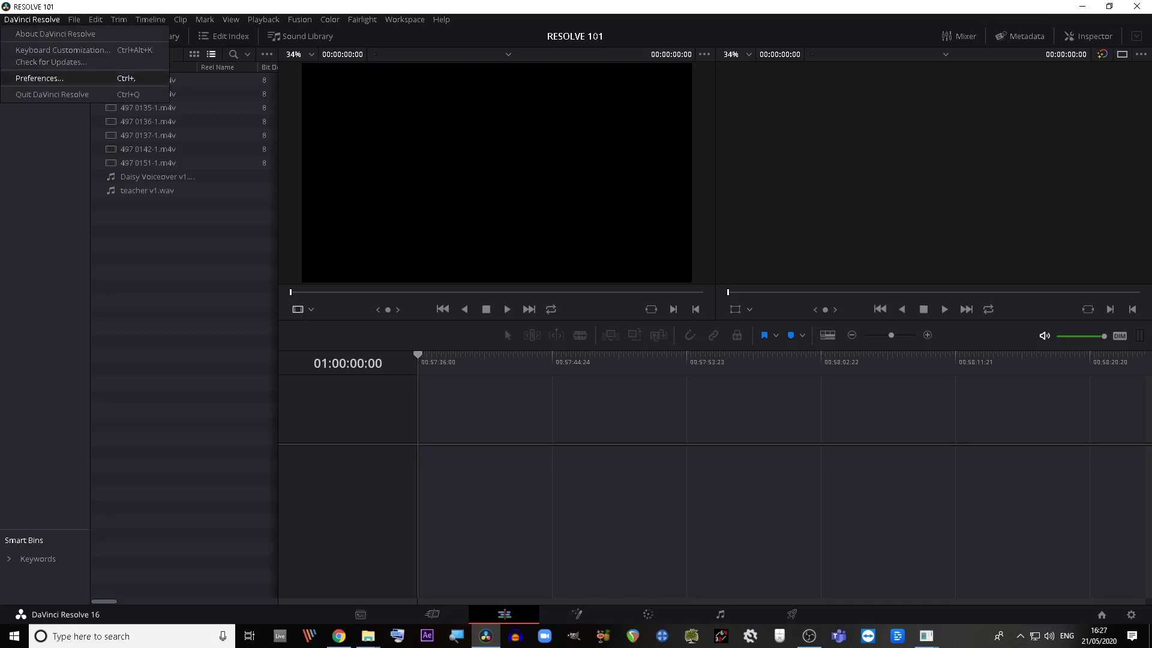
click(39, 78)
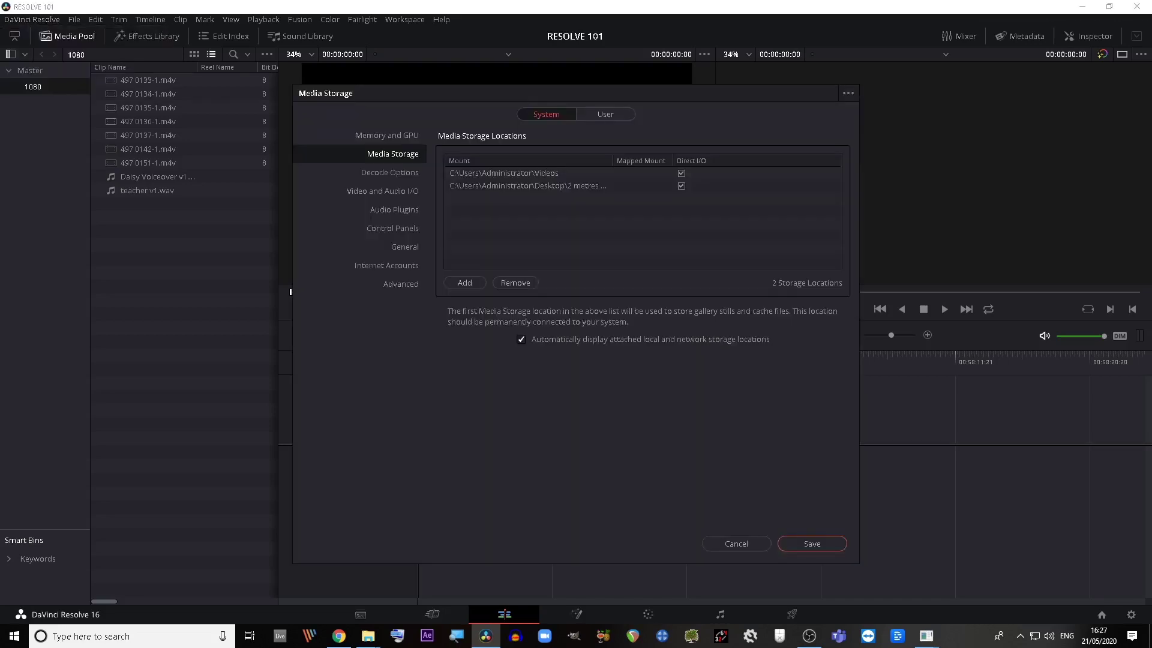
drag(540, 92, 494, 93)
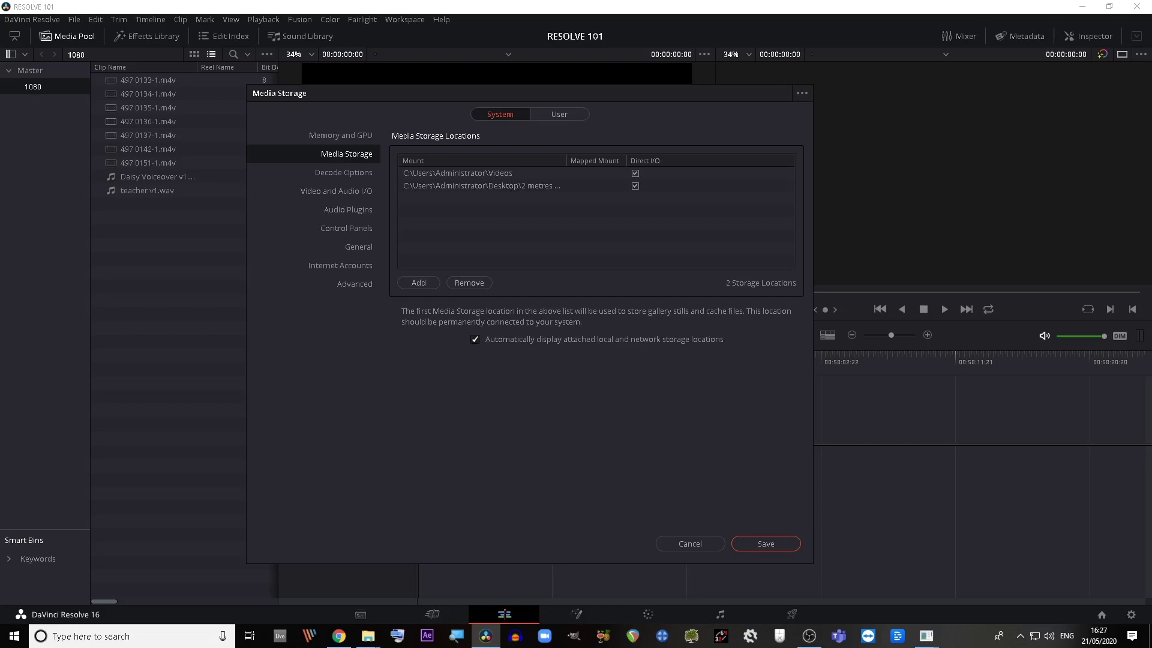
click(337, 191)
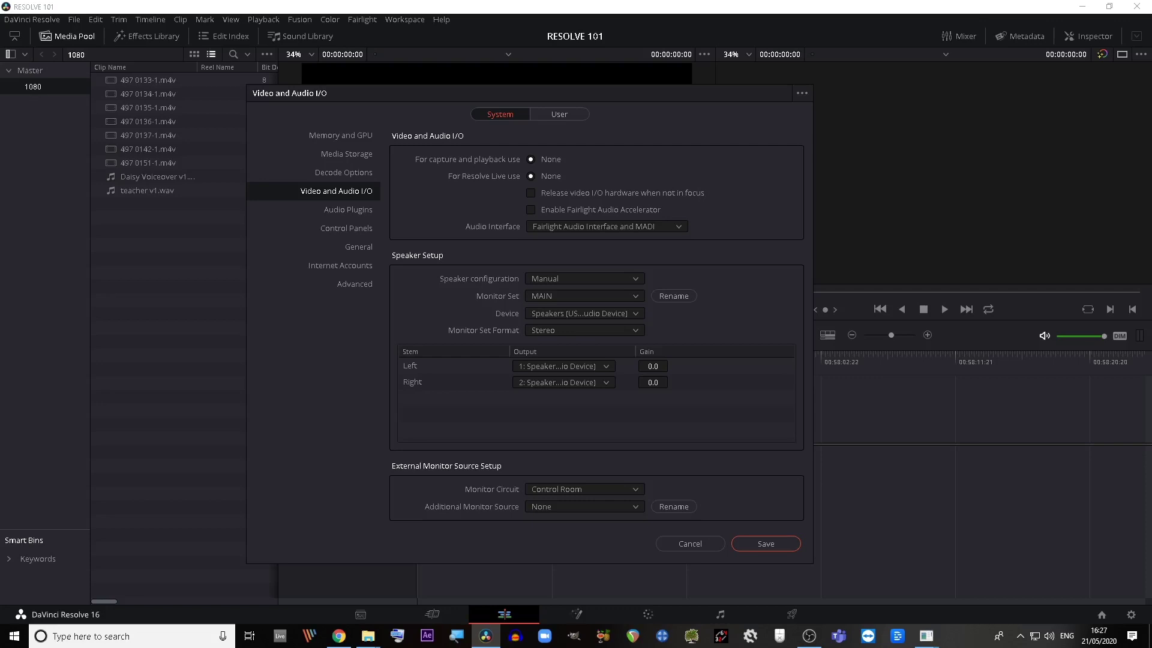
click(559, 114)
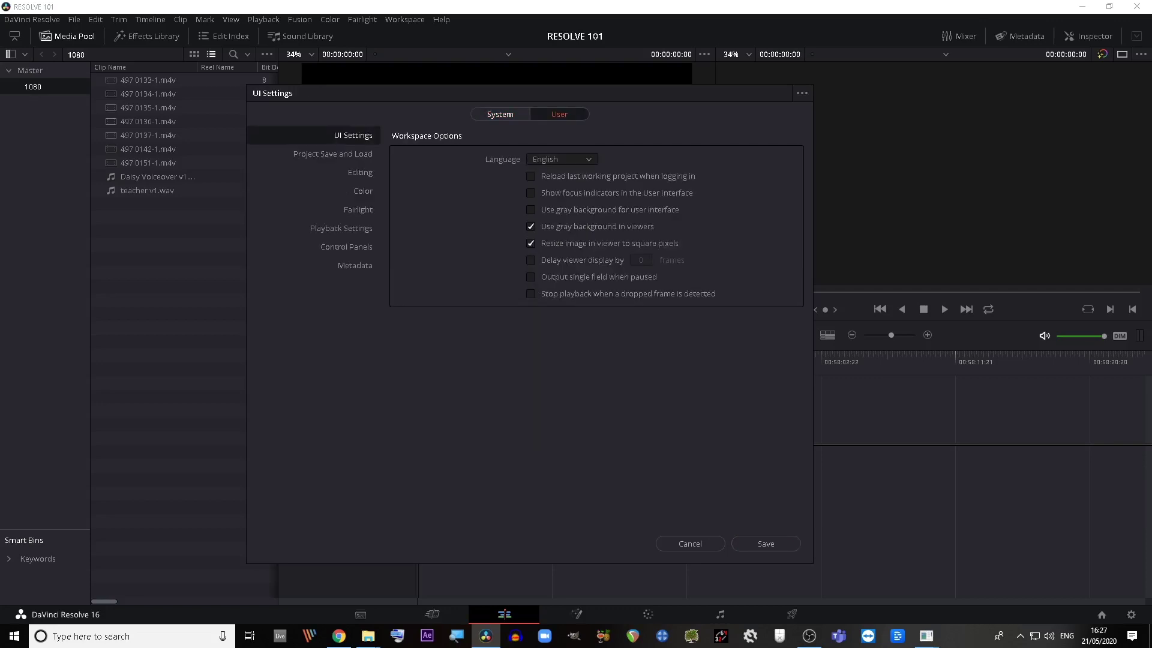
click(499, 114)
click(690, 543)
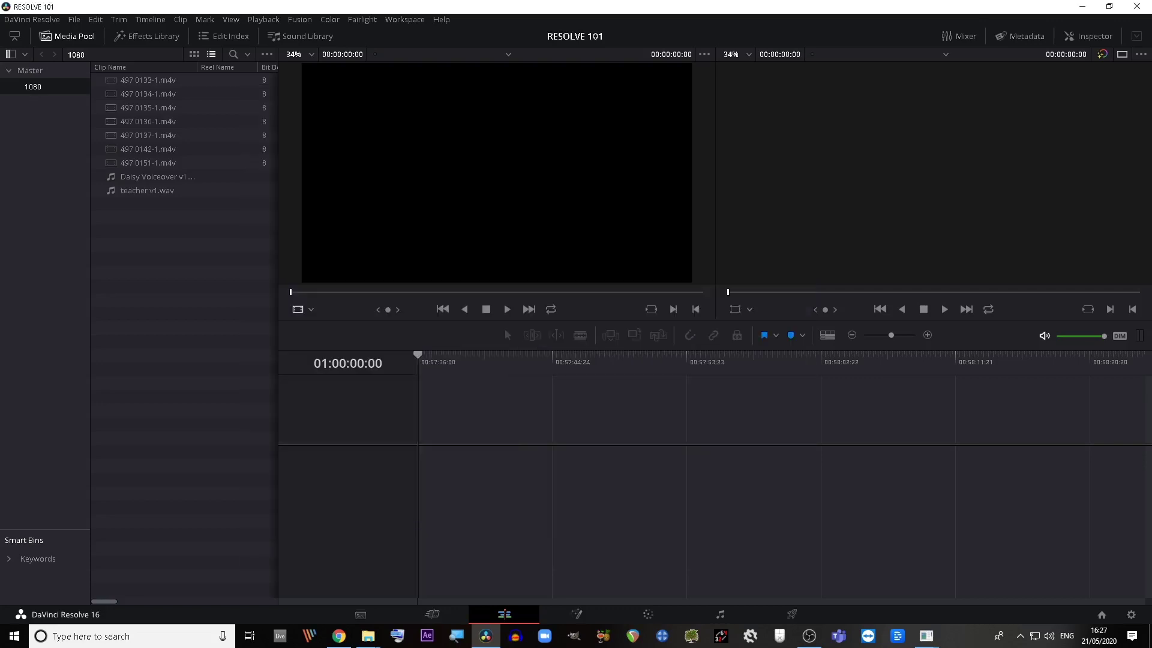
click(32, 19)
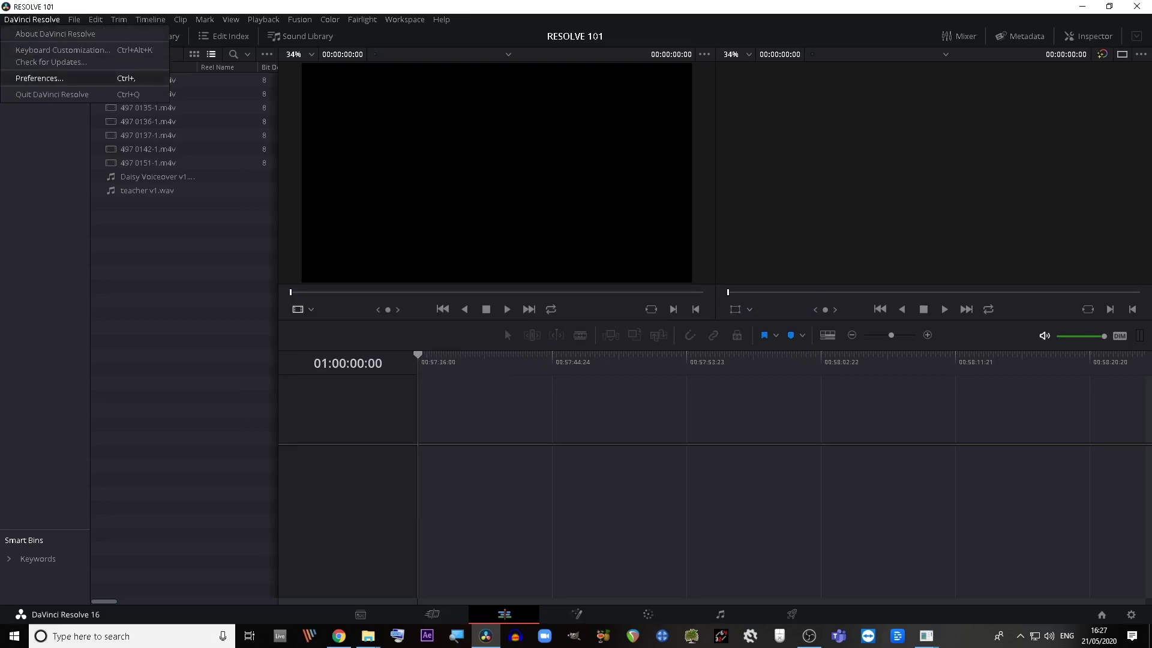
click(40, 78)
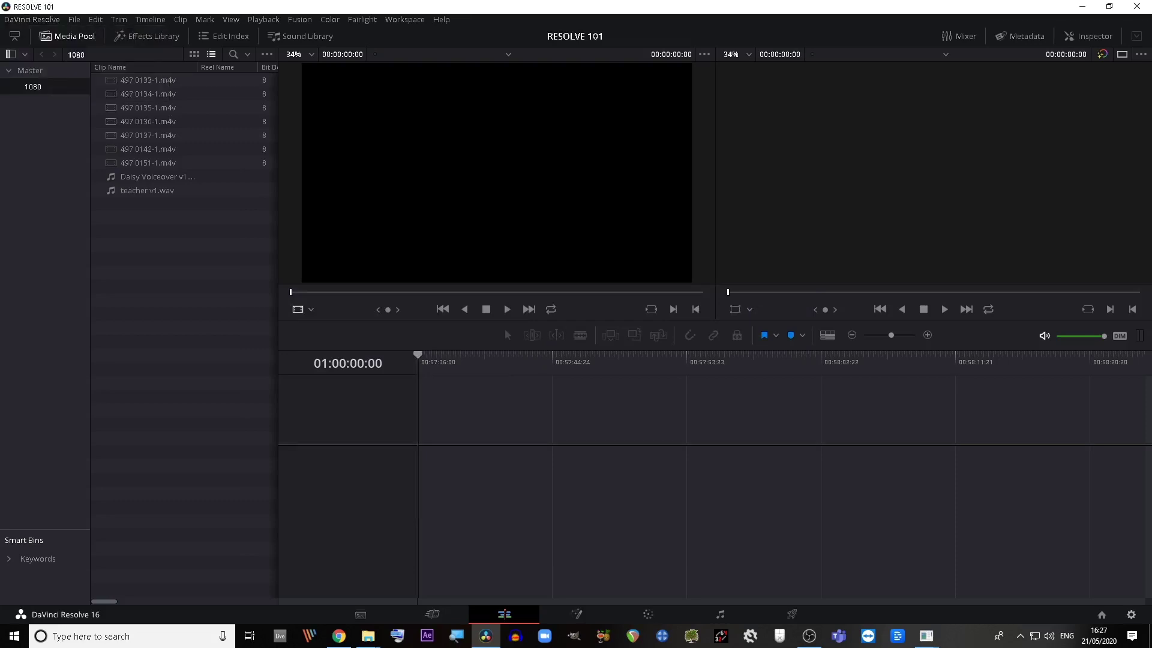
Look through the timeline resolution presets in the project's Master Settings, from Custom and the NTSC formats to the DCI formats, keeping 1920 x 1080 HD
click(1130, 614)
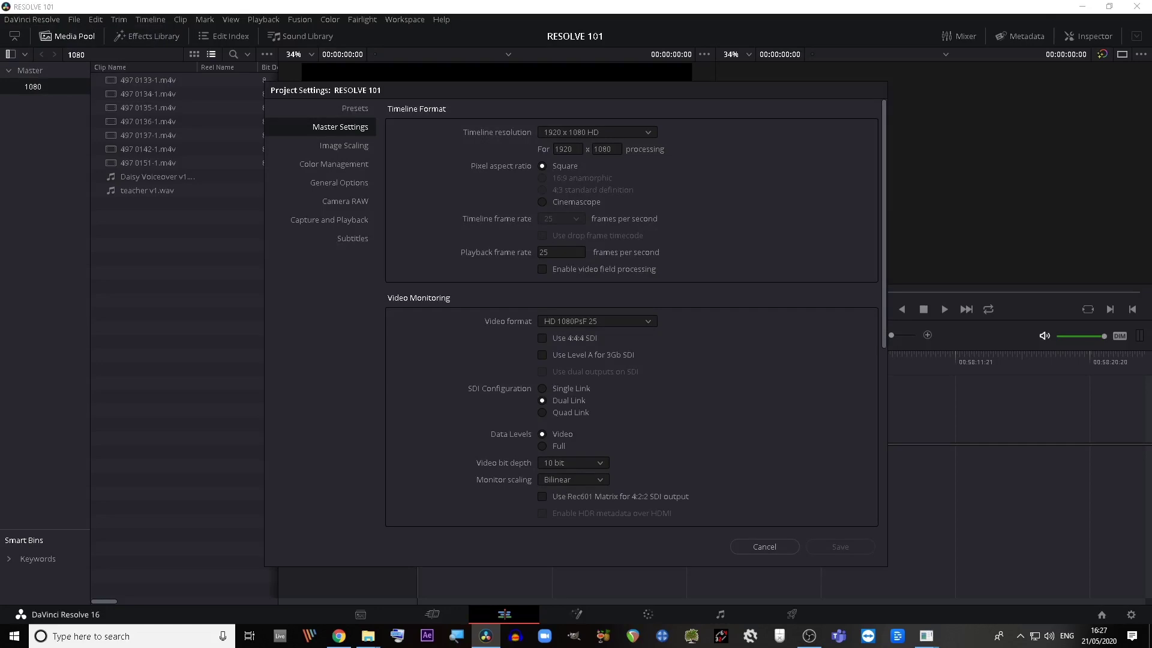
drag(575, 90, 597, 116)
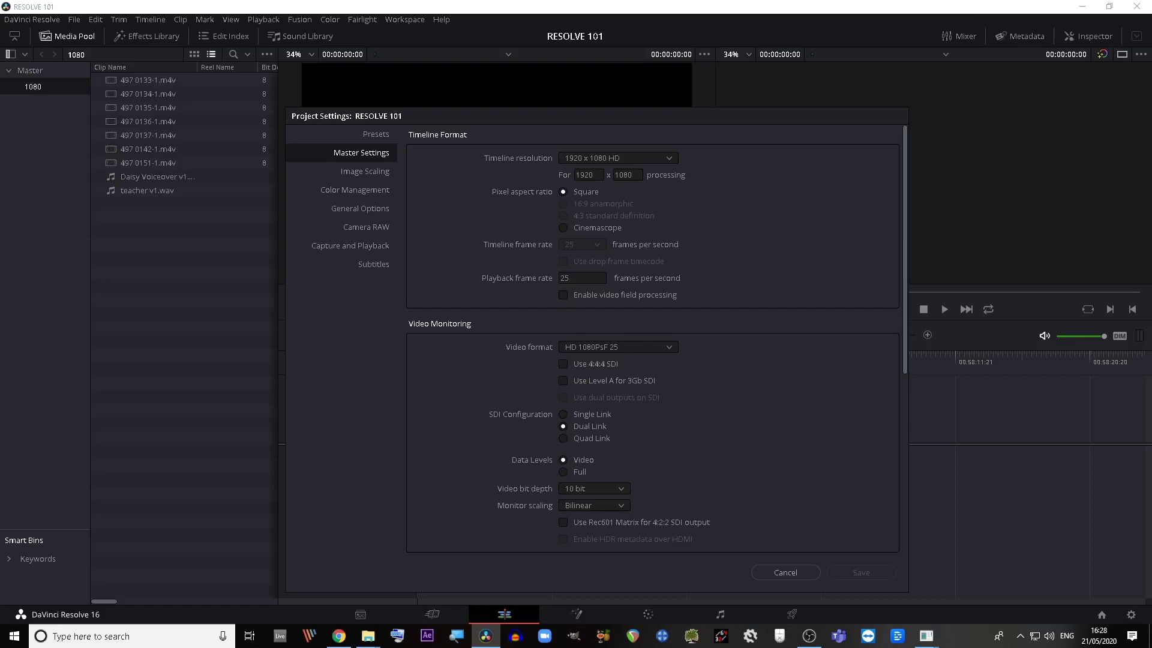
click(618, 158)
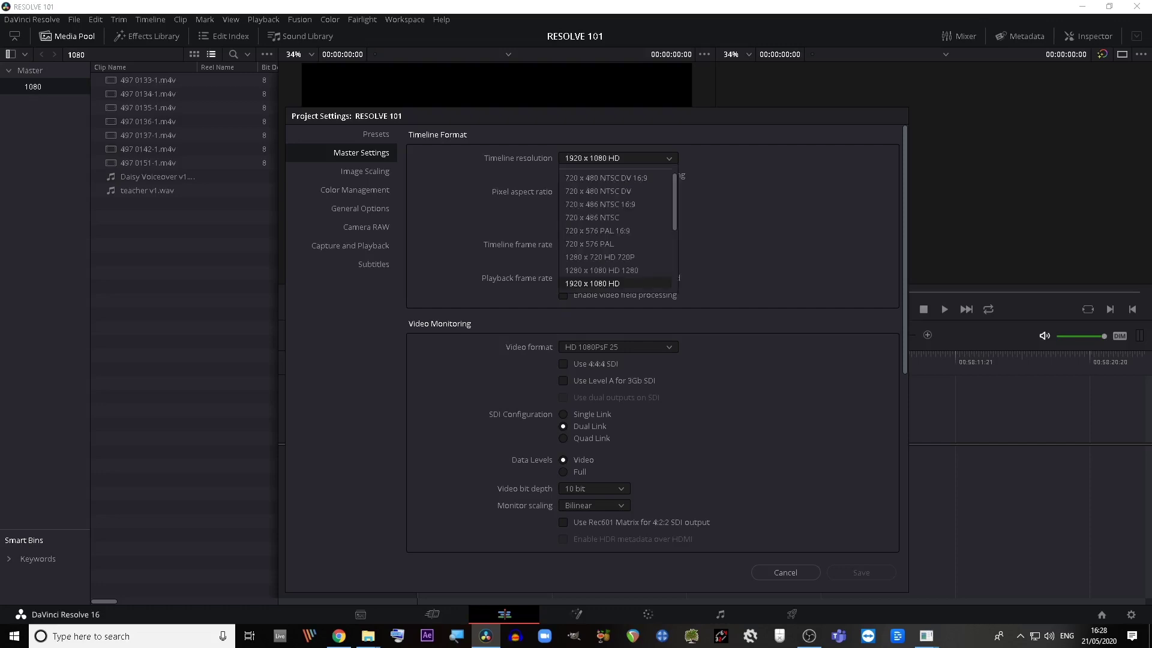
click(592, 283)
click(617, 158)
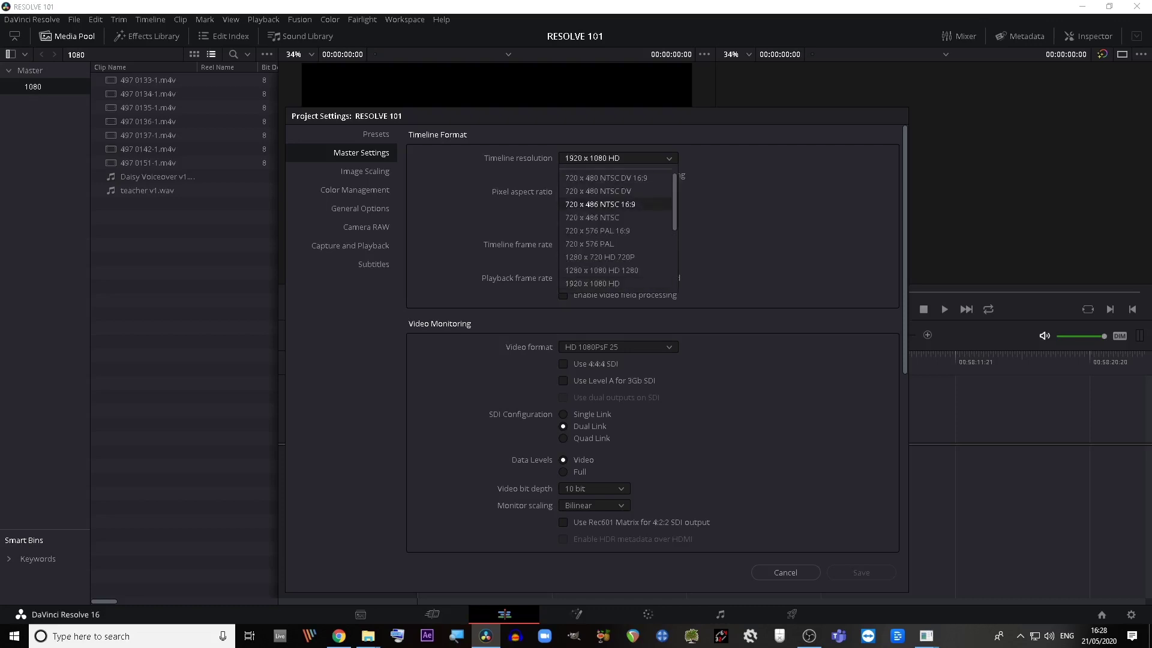
scroll(618, 228, down, 1)
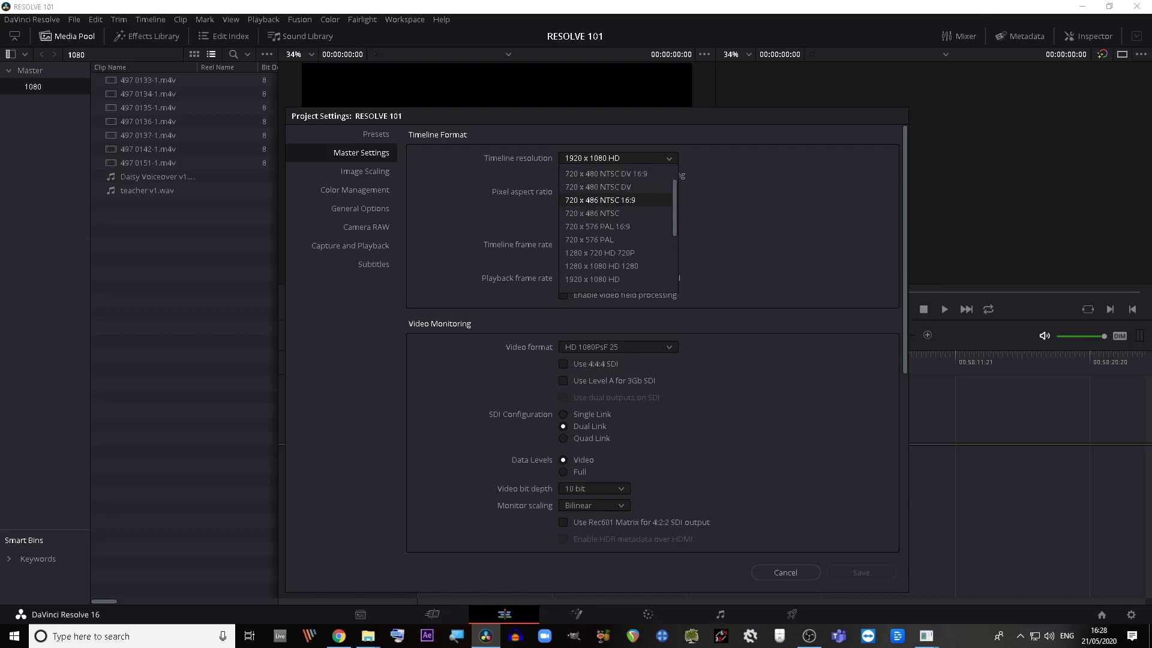
scroll(618, 228, up, 1)
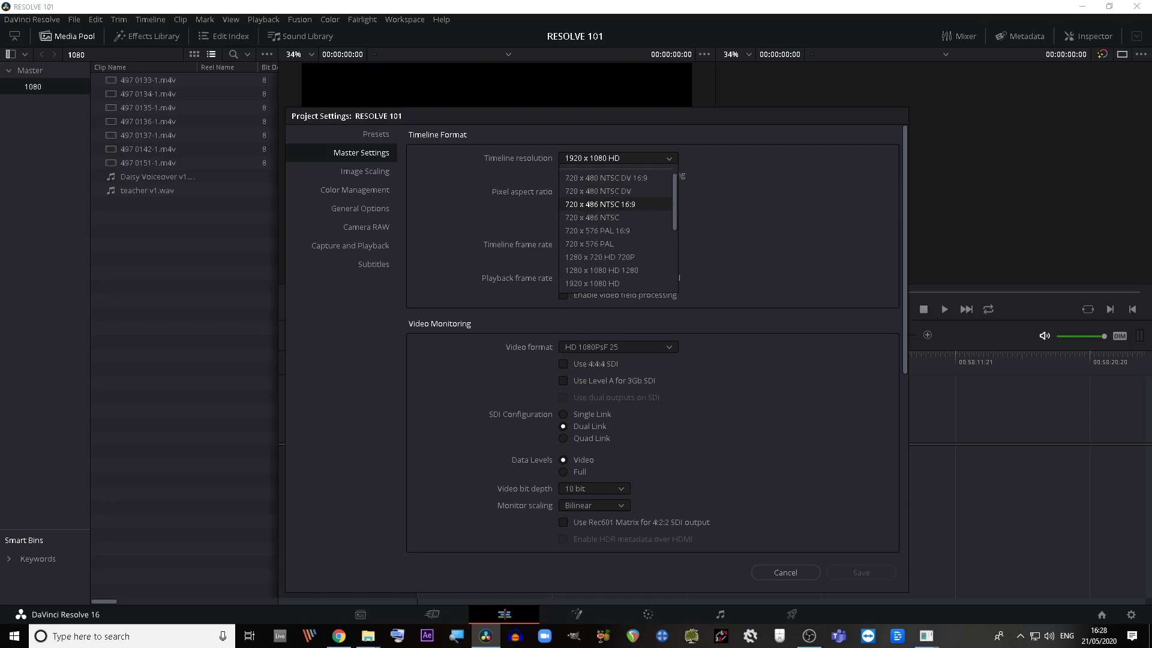
scroll(618, 228, up, 1)
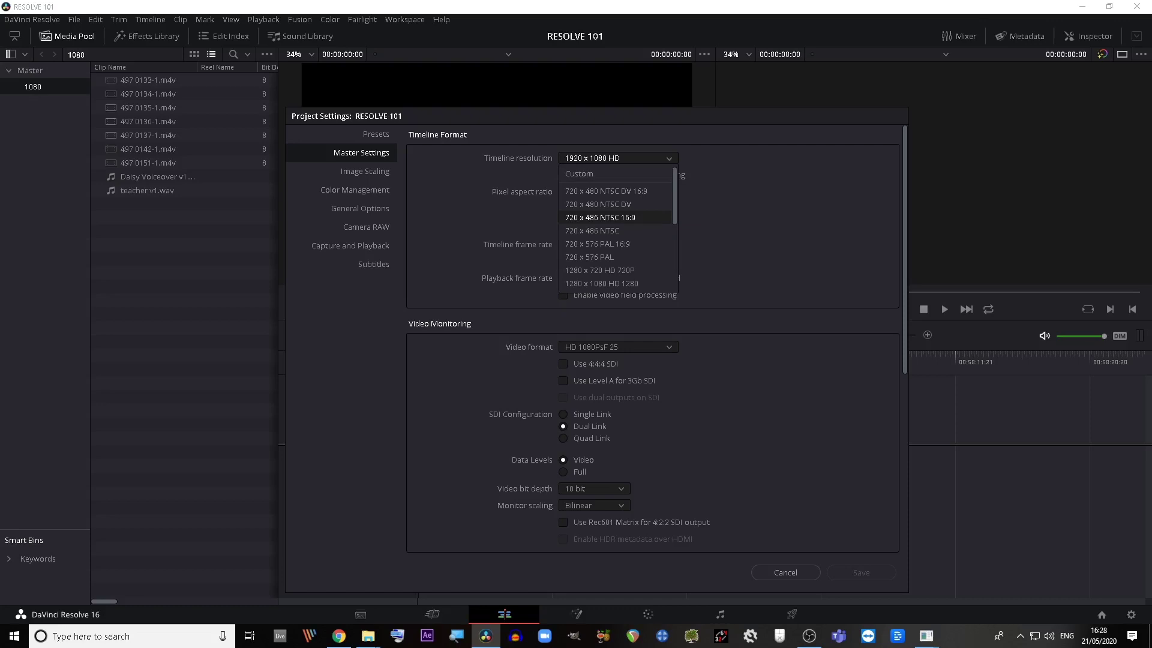
scroll(617, 228, down, 1)
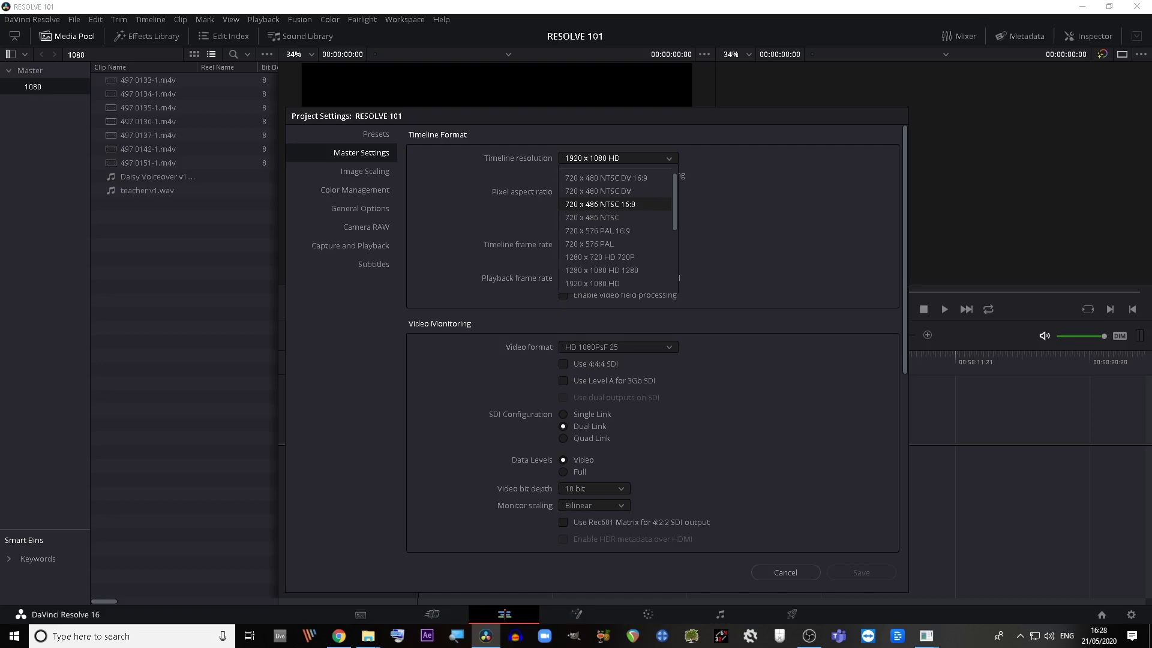
scroll(618, 228, down, 1)
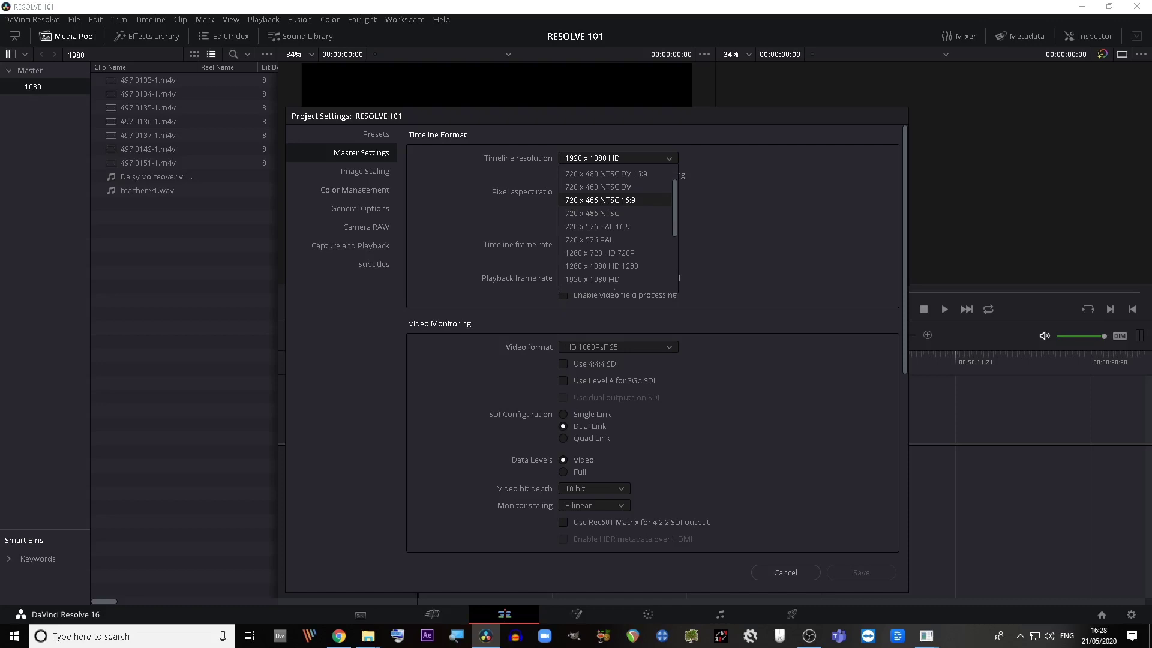
scroll(617, 228, down, 1)
scroll(618, 228, down, 1)
scroll(618, 228, down, 3)
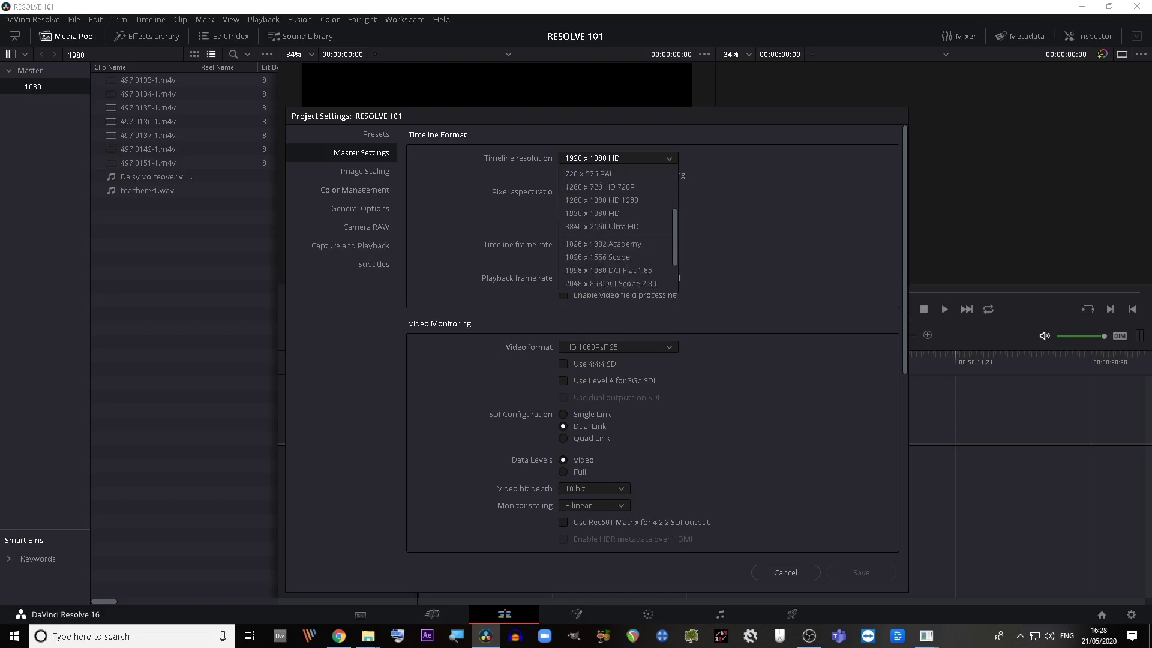
scroll(617, 228, up, 1)
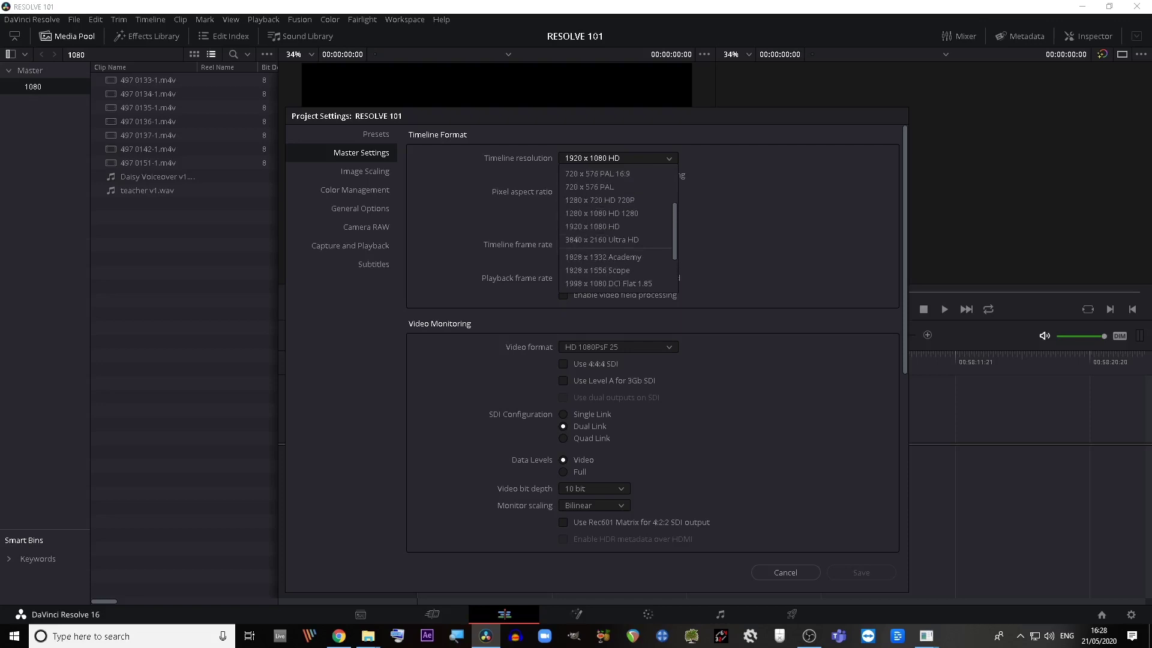
scroll(612, 204, up, 4)
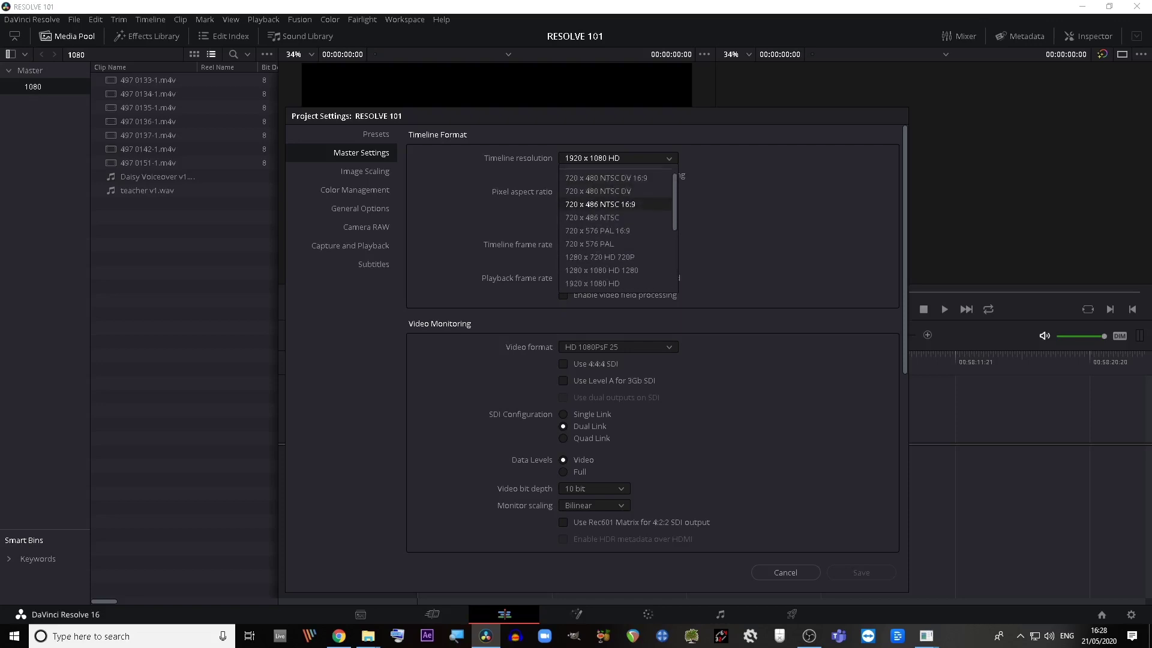
scroll(618, 228, down, 1)
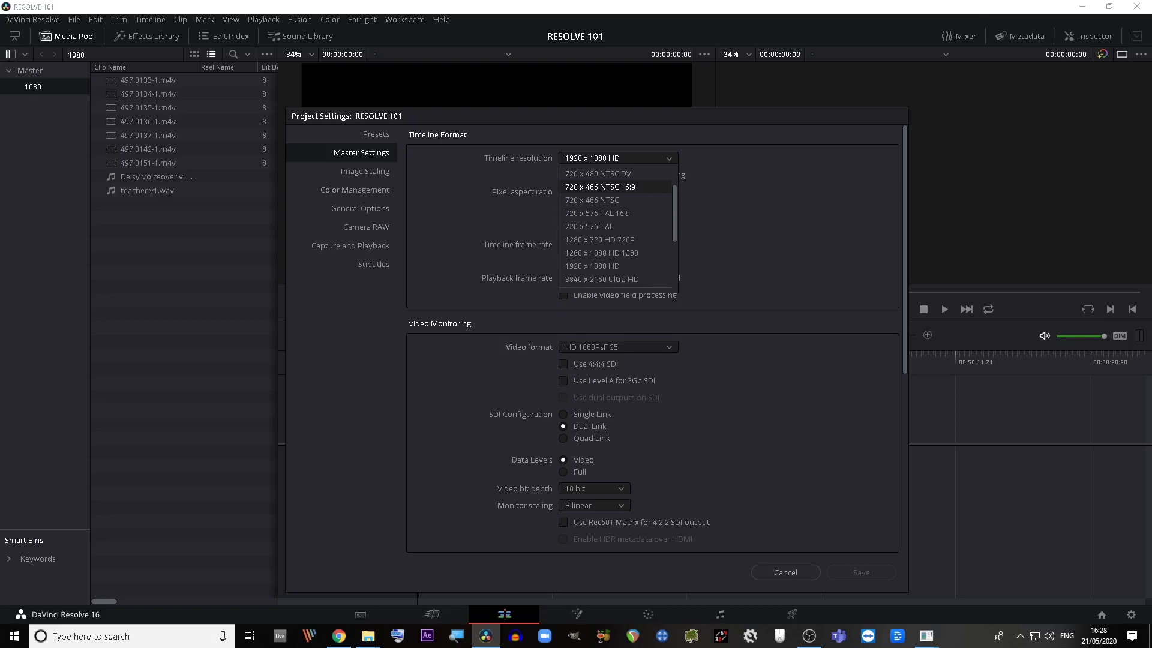
scroll(617, 228, down, 2)
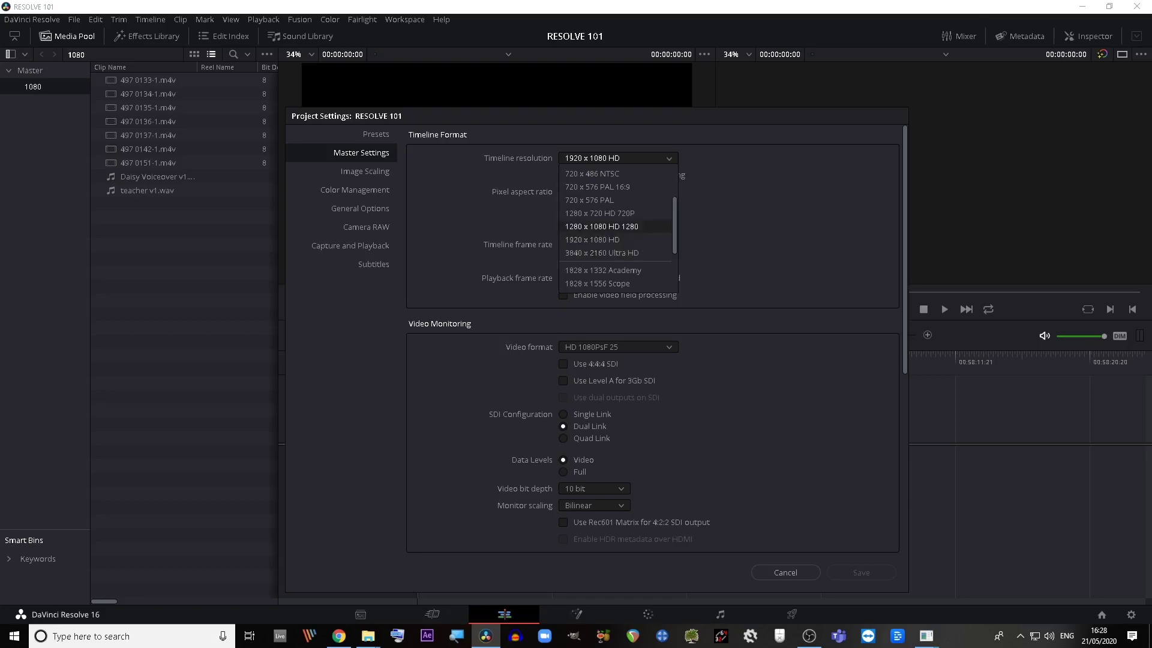
scroll(618, 228, down, 1)
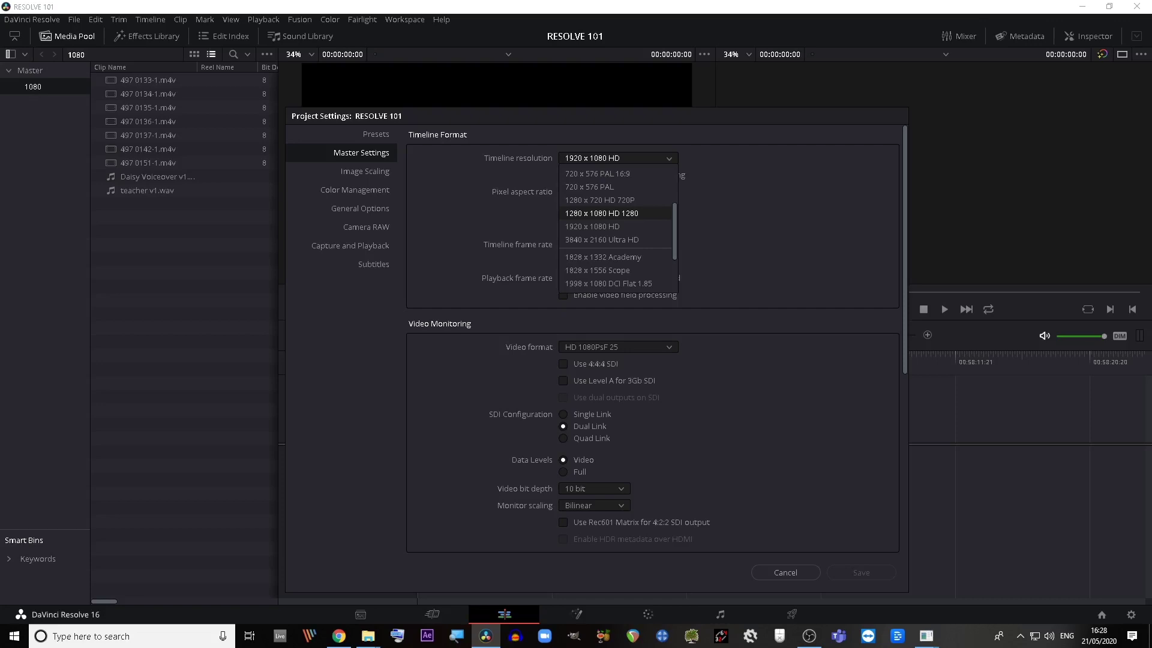
scroll(618, 228, up, 1)
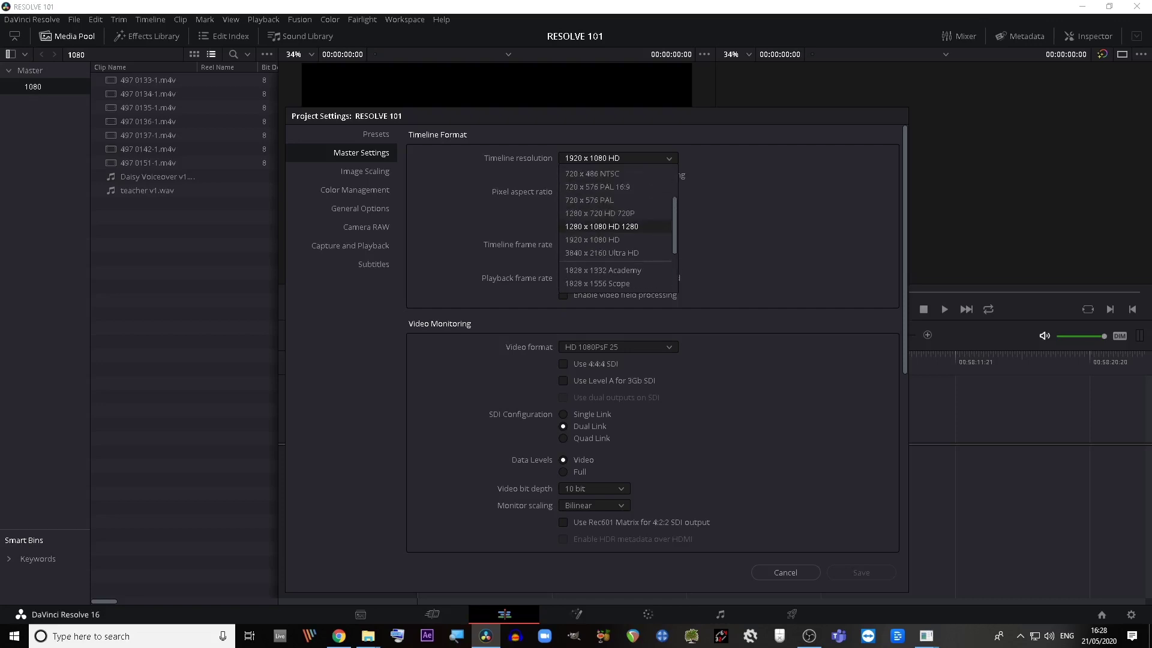
scroll(618, 228, up, 4)
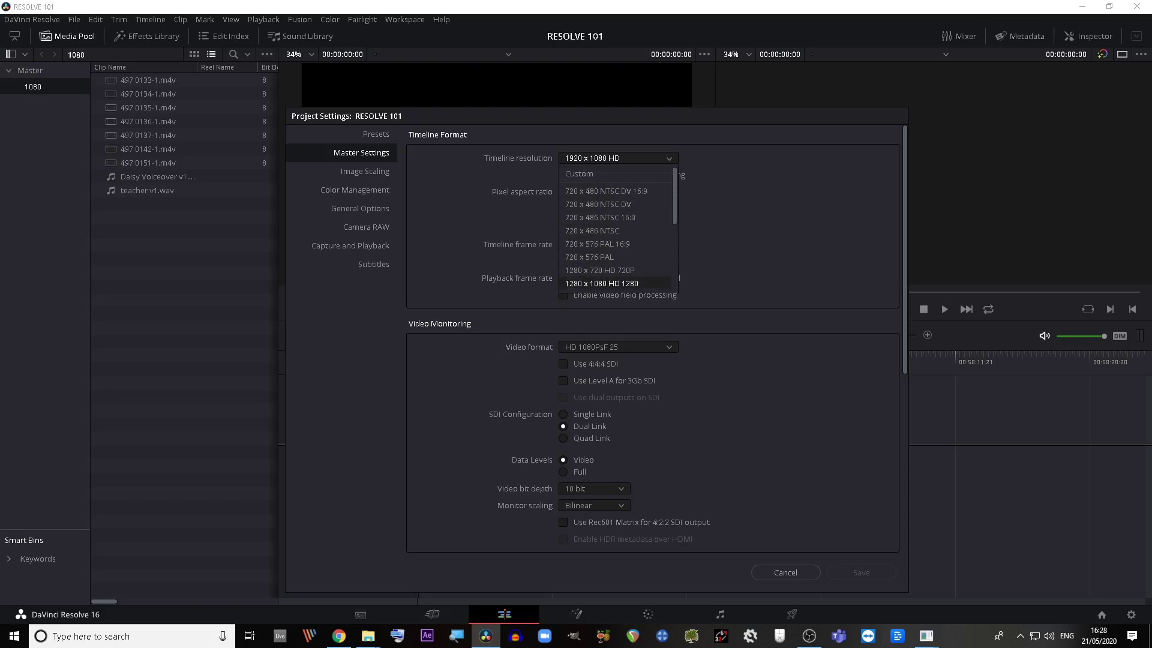
scroll(618, 228, down, 3)
key(Escape)
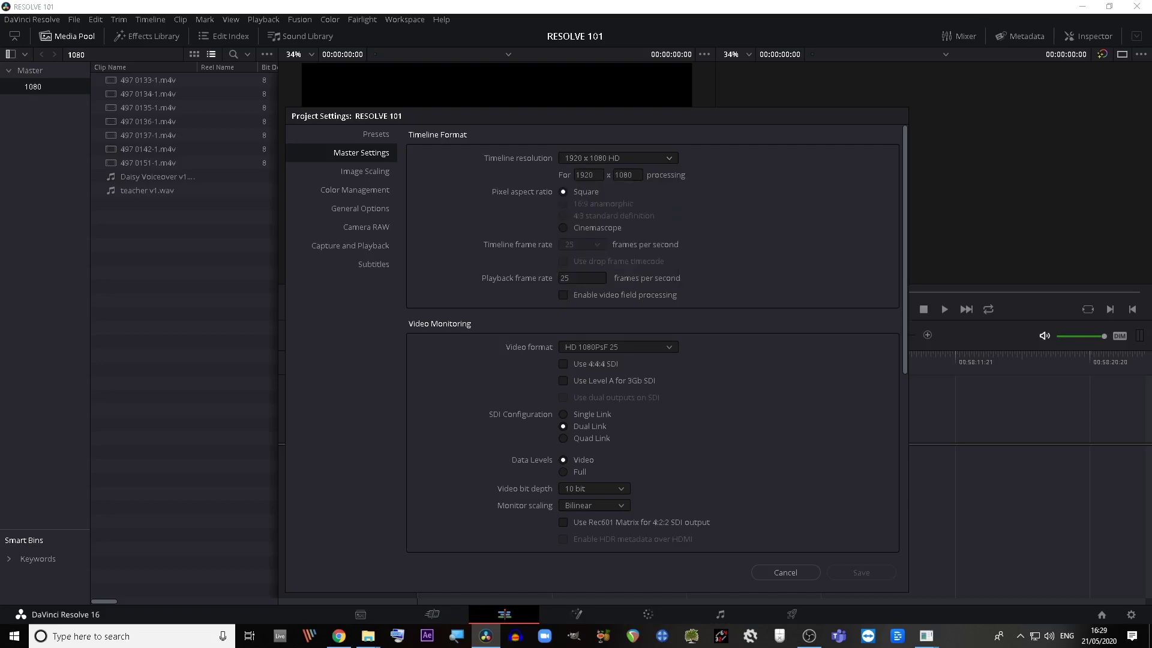
Set input scaling for mismatched resolution files to Center crop with no resizing in the project's Image Scaling settings and save
click(364, 171)
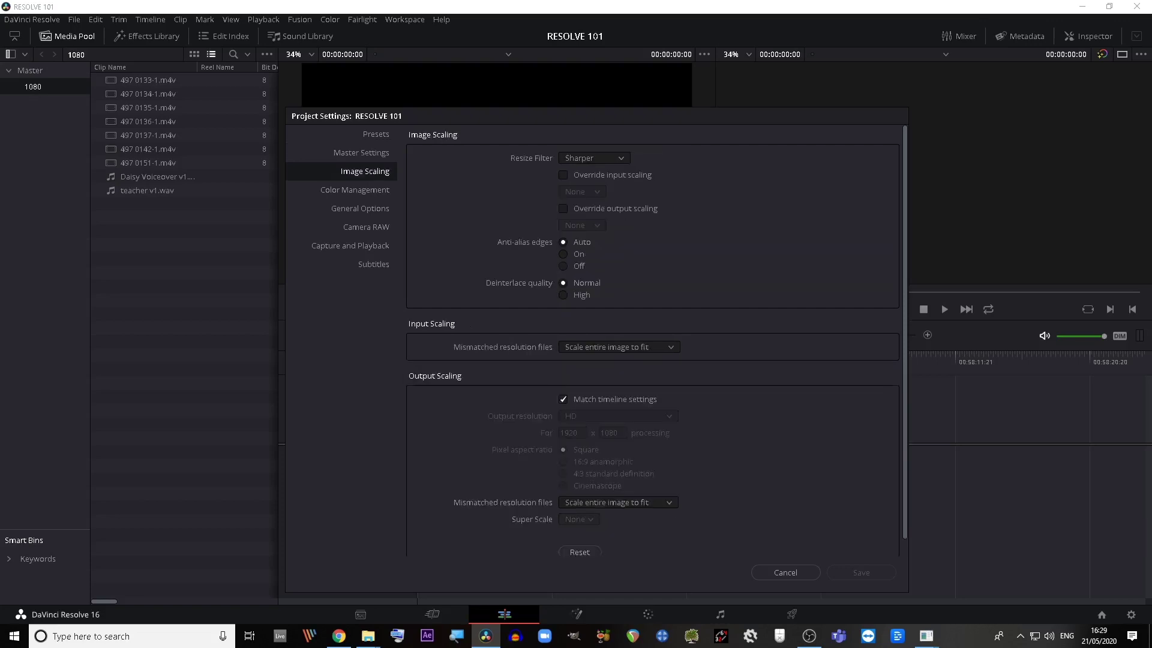
click(618, 347)
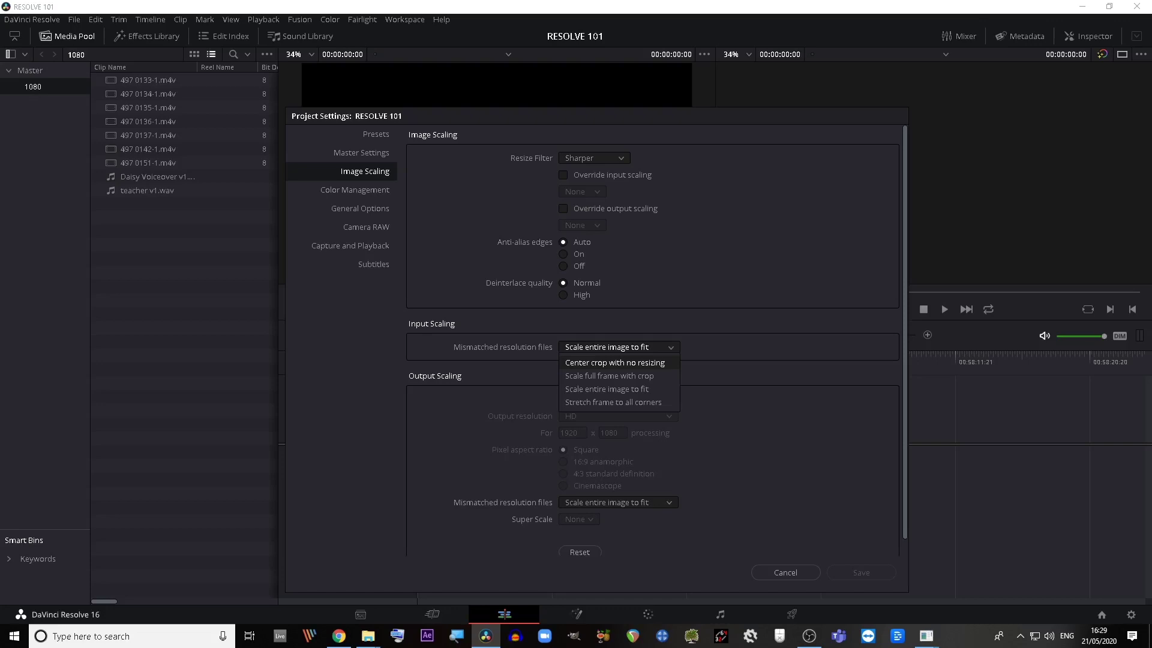
click(615, 362)
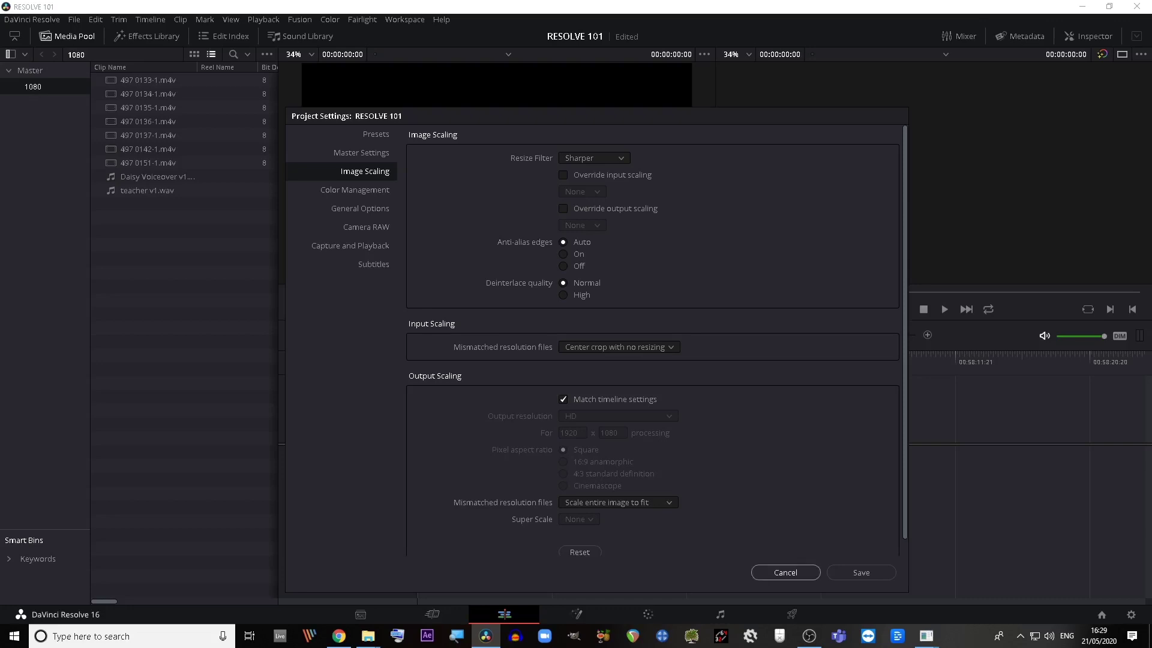
click(861, 572)
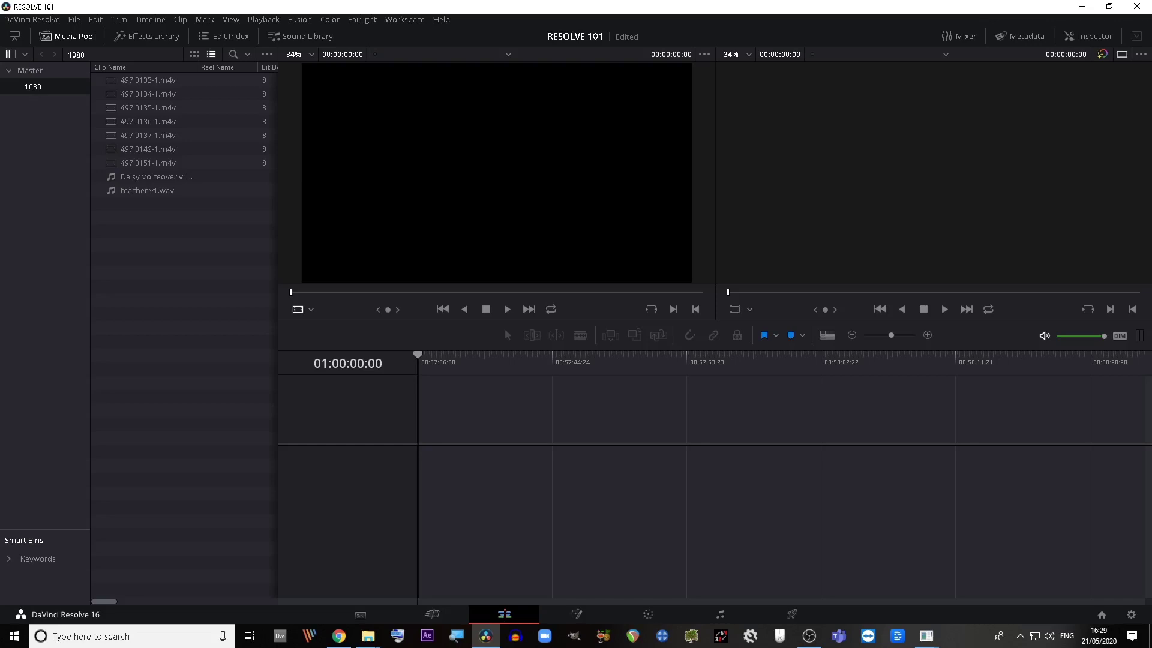
Show and hide the Media Pool, Effects Library, Edit Index and Sound Library in turn, ending with the Media Pool displayed
click(68, 37)
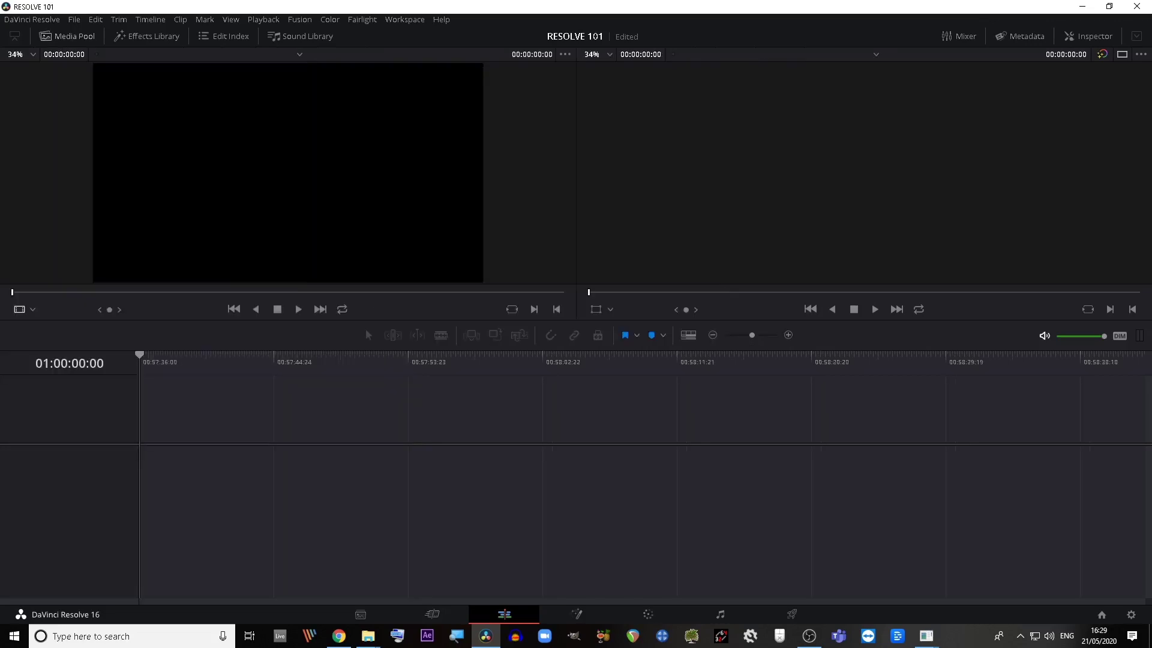
click(67, 37)
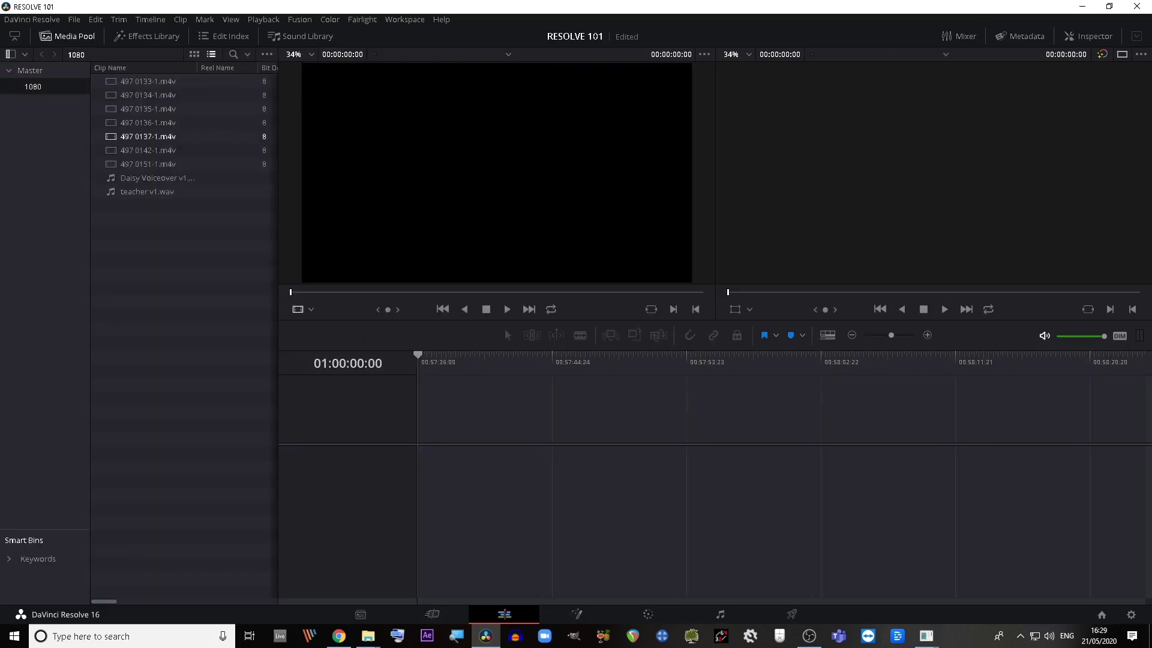
click(67, 36)
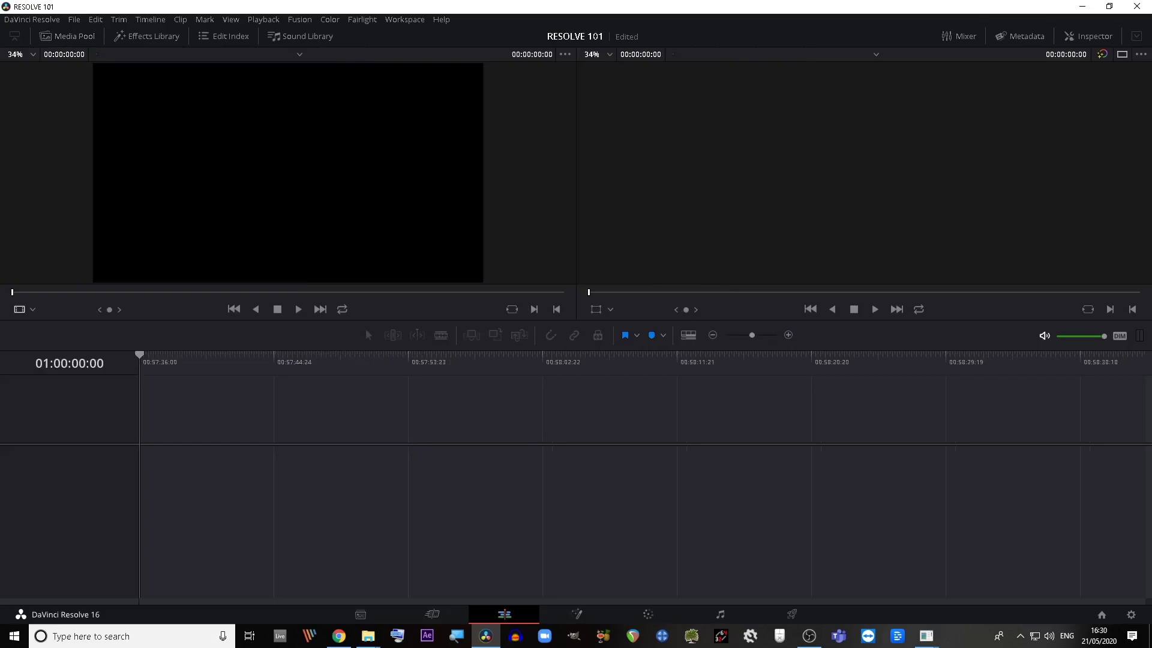
click(146, 36)
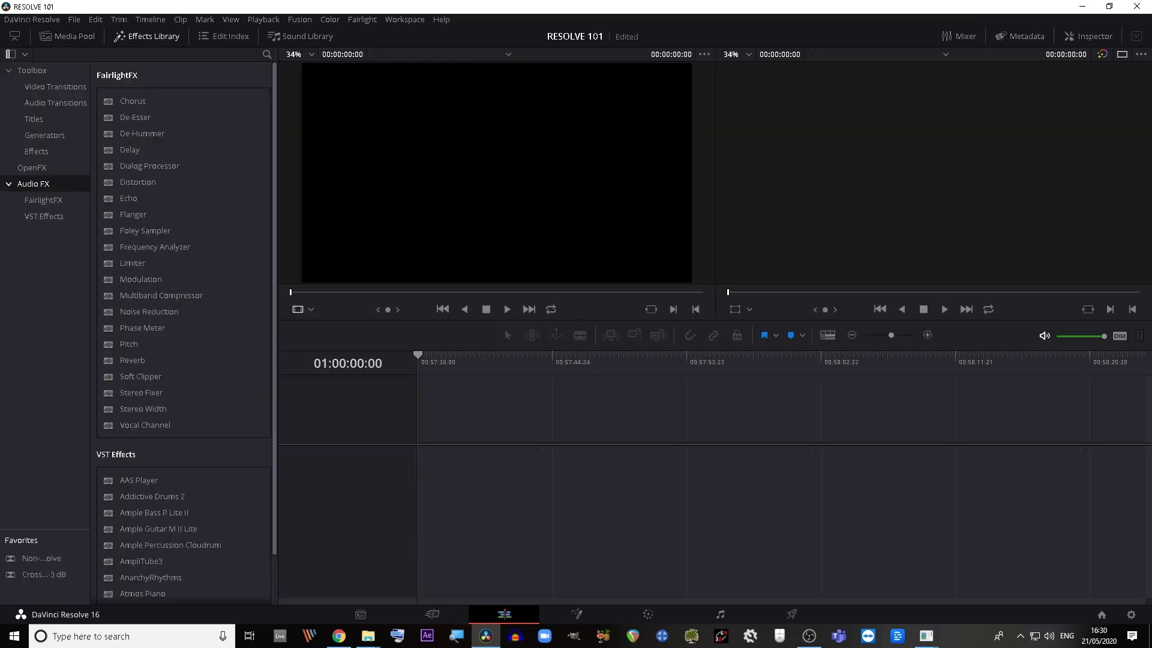
click(147, 36)
click(224, 37)
click(224, 37)
click(300, 37)
click(300, 37)
click(67, 37)
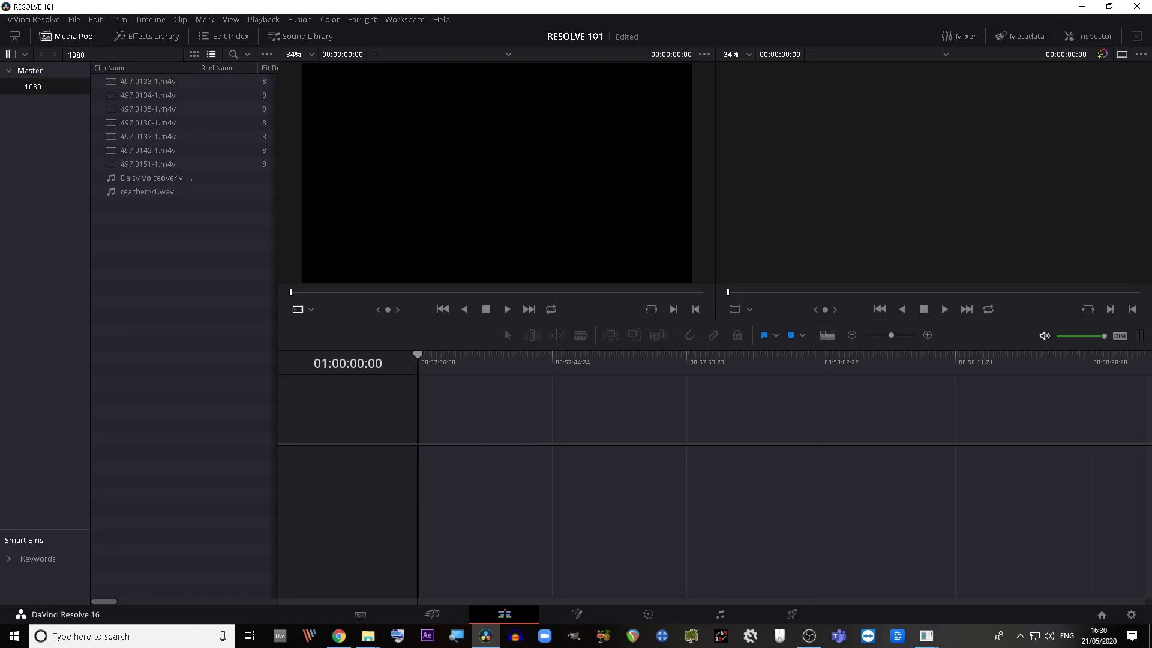
Compare the contents of the Master and 1080 bins and create a new bin named "timelines" under Master
click(30, 71)
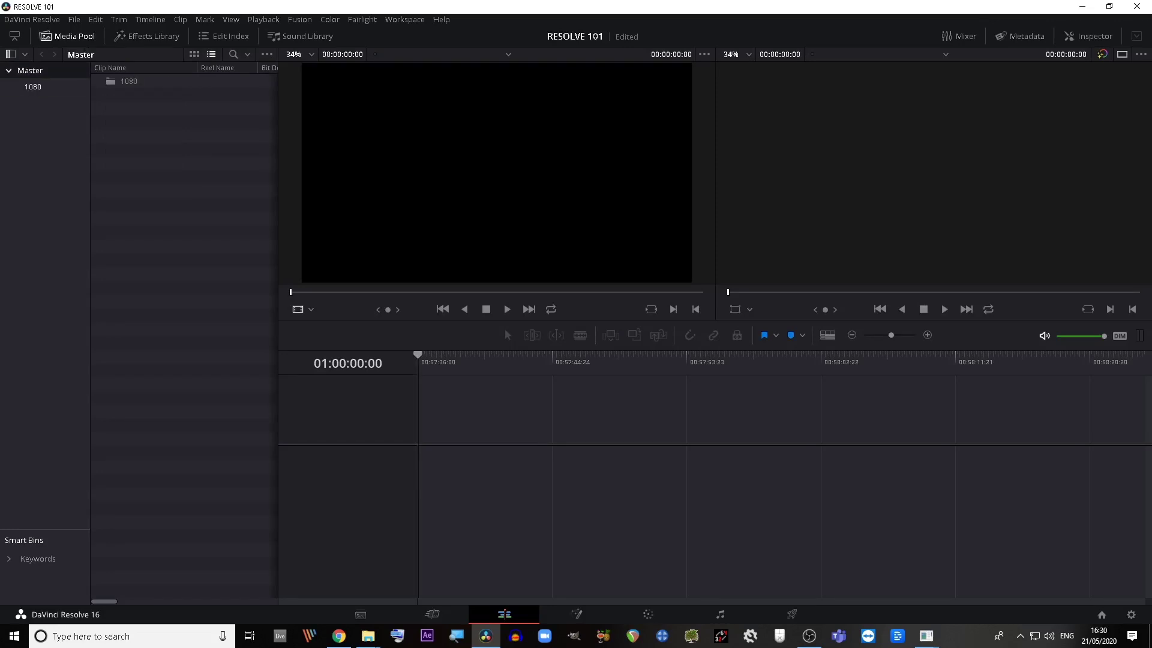
click(33, 87)
right_click(38, 139)
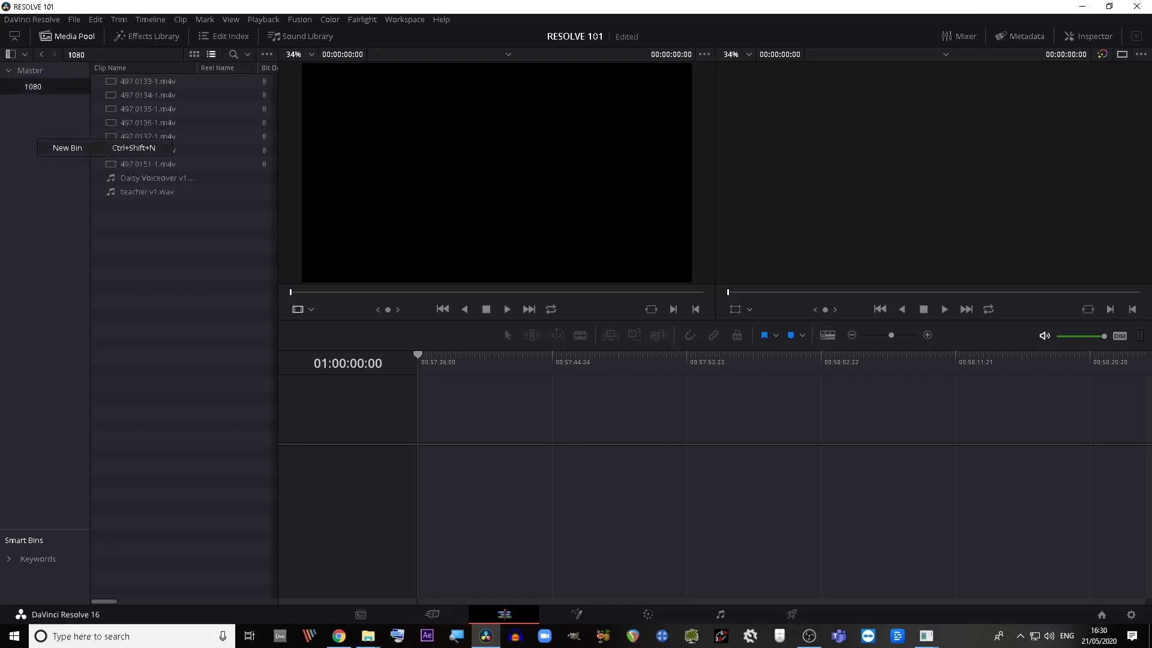
click(68, 148)
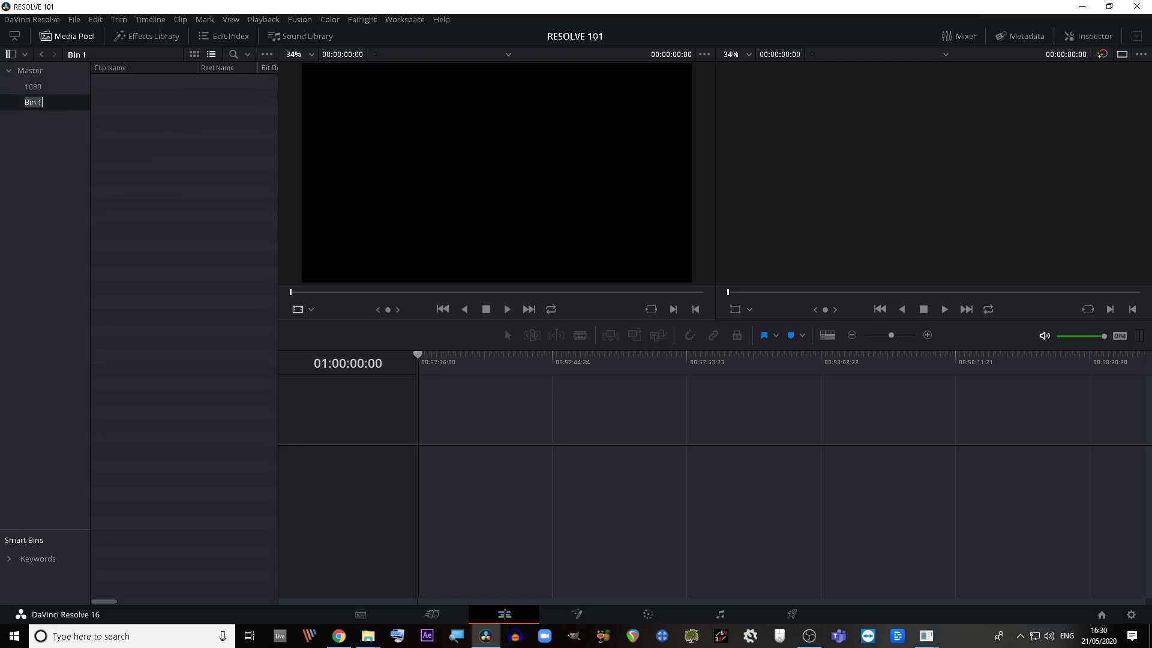
text(timelines)
key(Return)
Display the 1080 bin's contents as thumbnails, show the media search field and look at the Media Pool's display options
click(33, 87)
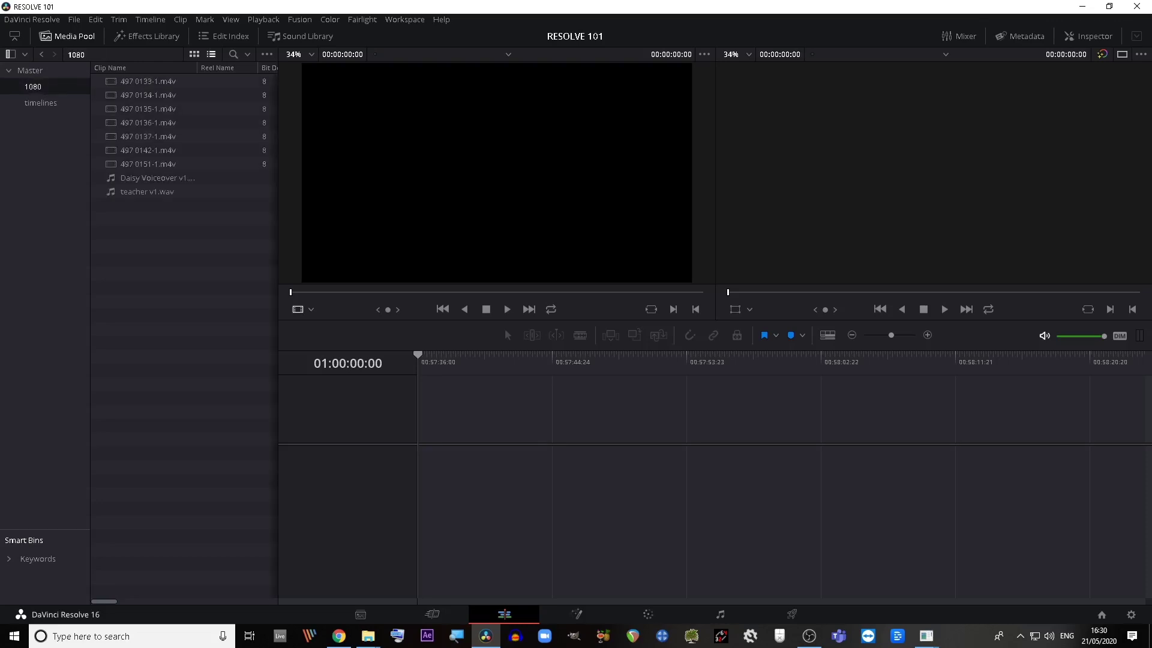
click(194, 54)
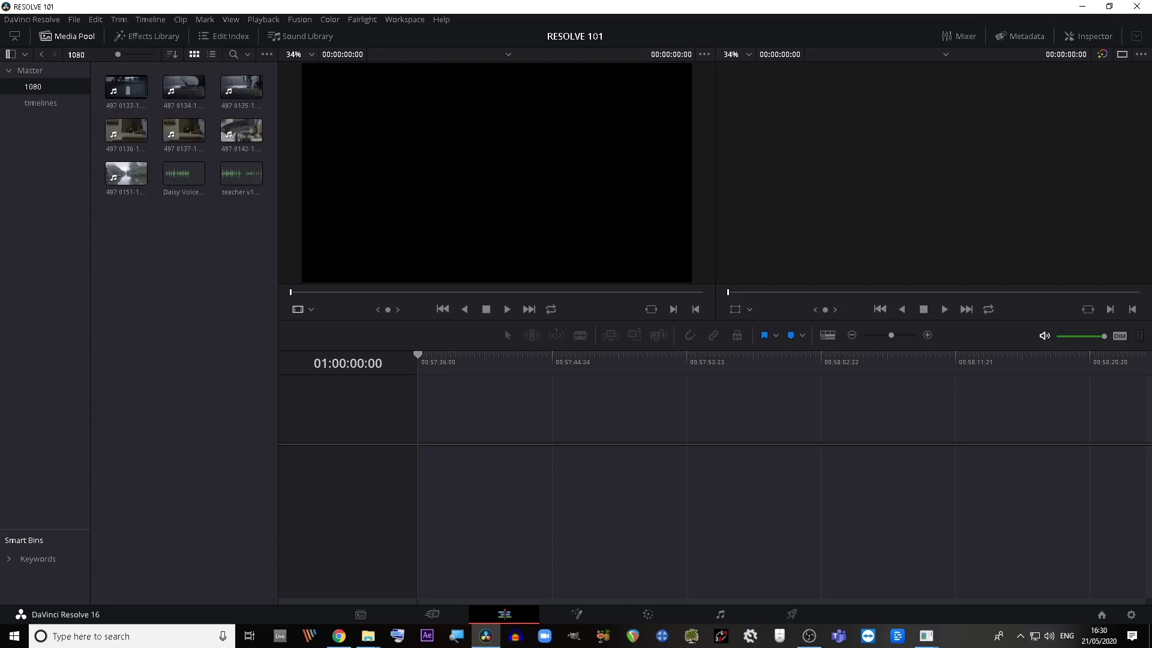
click(211, 54)
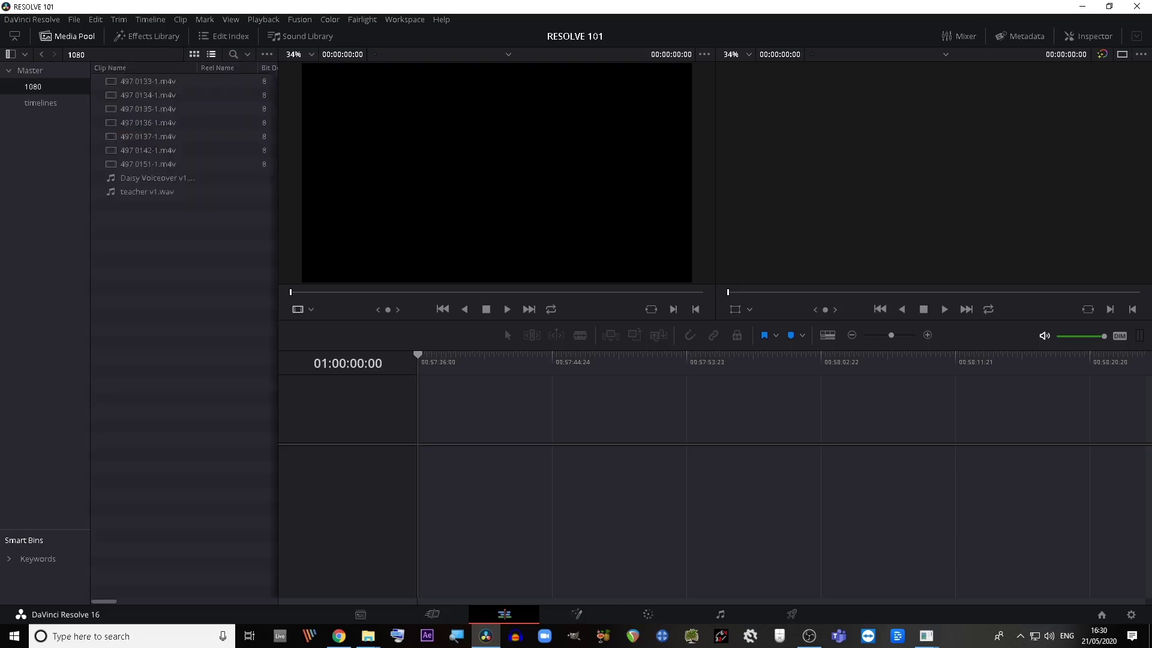
click(193, 54)
click(233, 54)
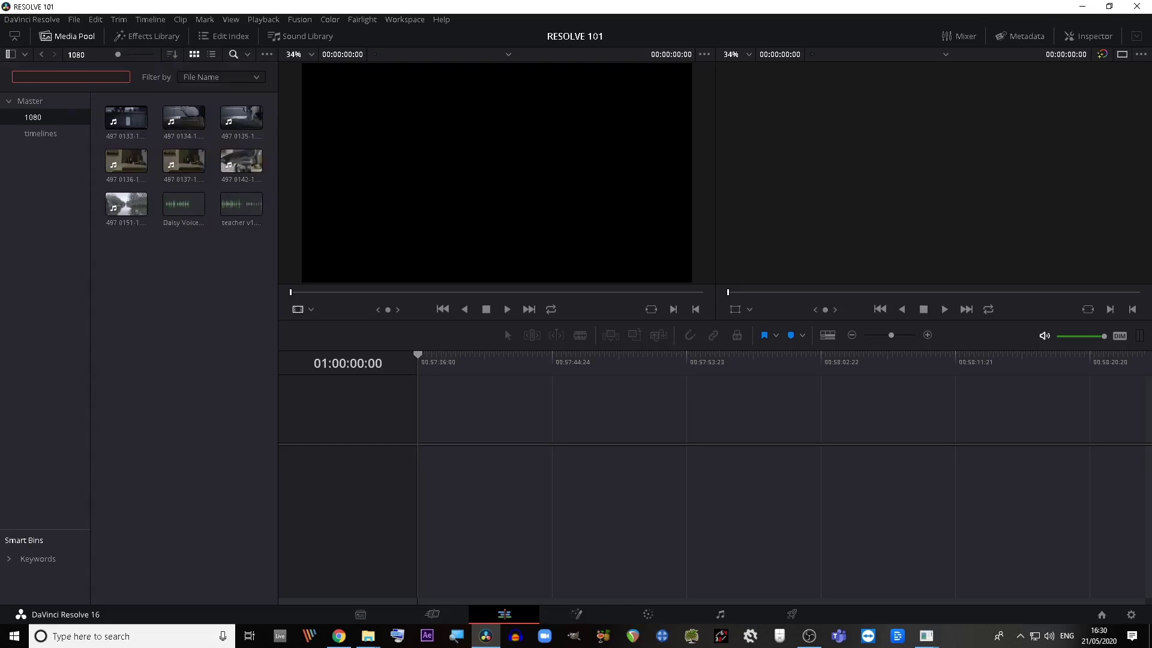
click(267, 54)
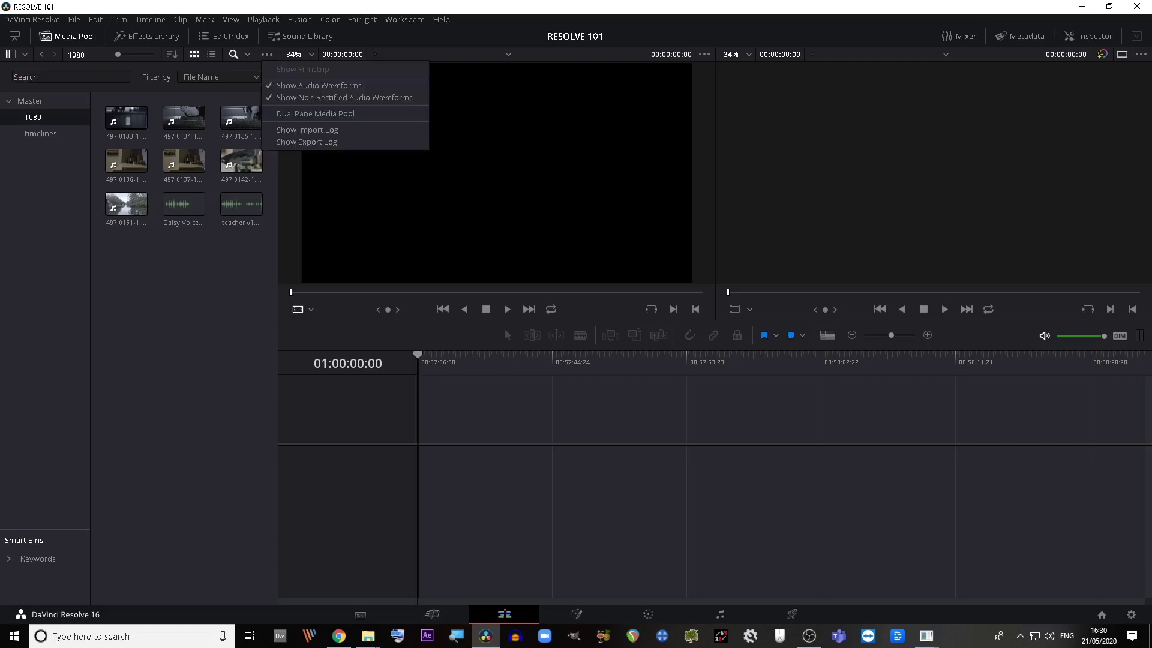
key(Escape)
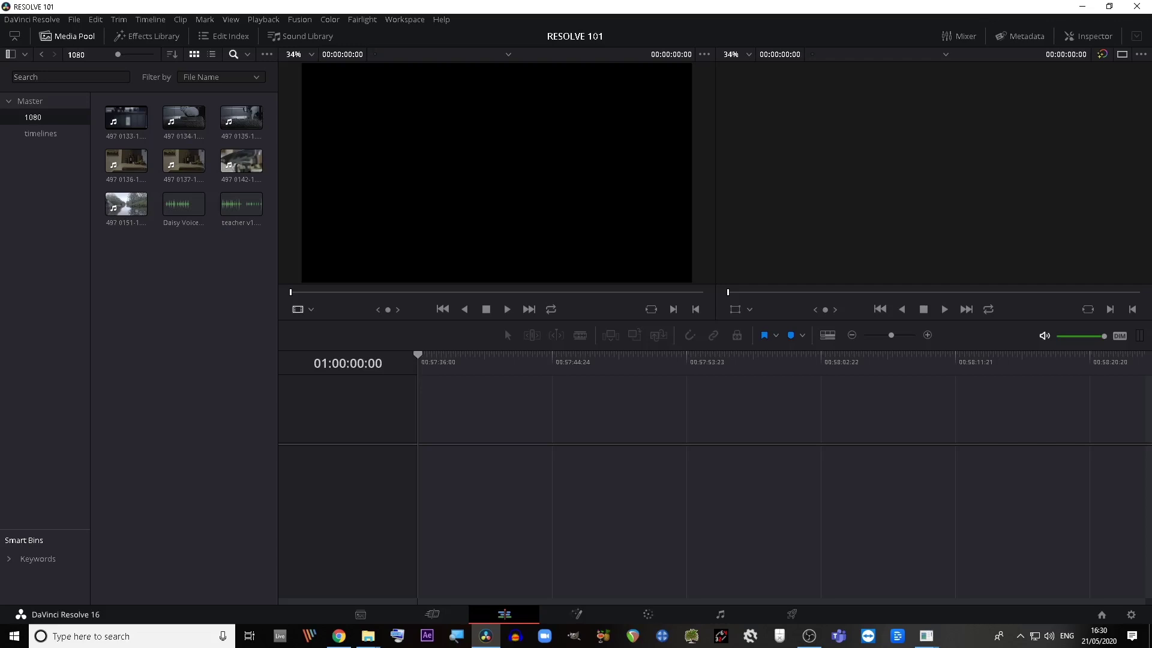
Select all clips in the 1080 bin and examine their flag colours and Auto Sync Audio options without applying any
drag(263, 268, 104, 99)
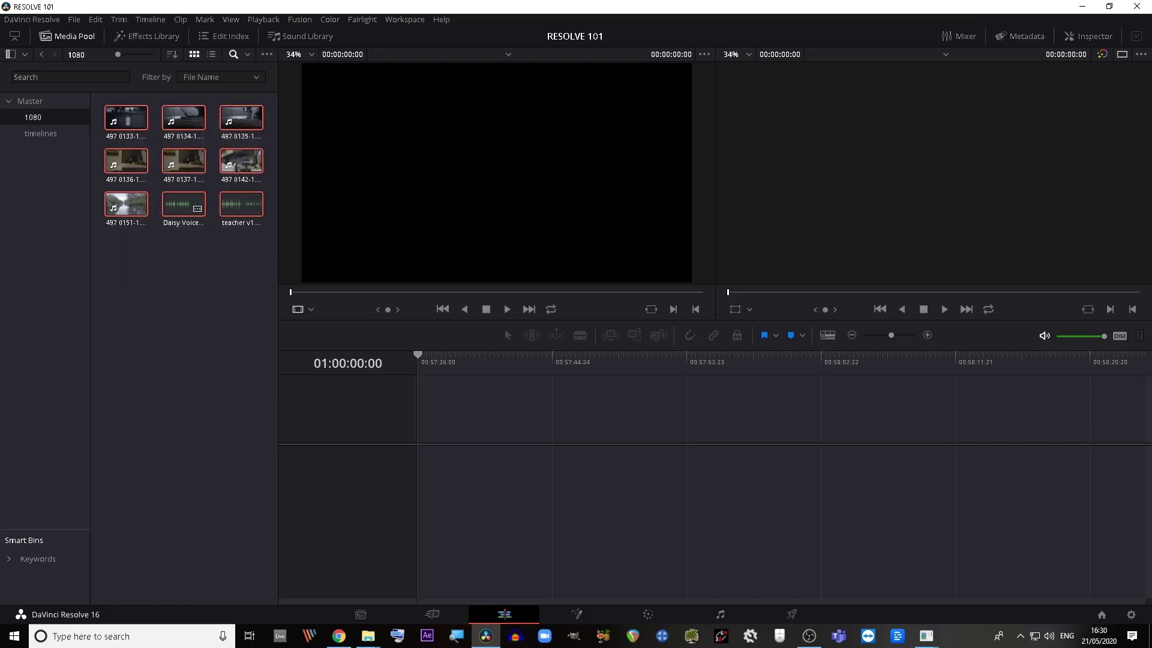
right_click(172, 199)
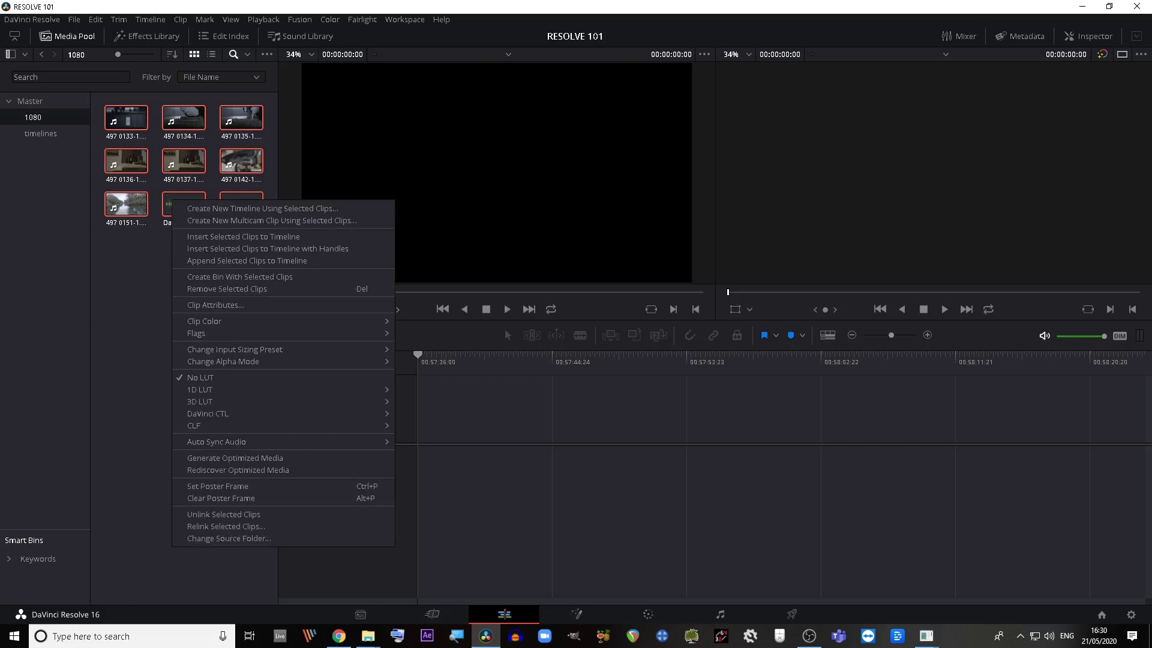
mouse_move(204, 333)
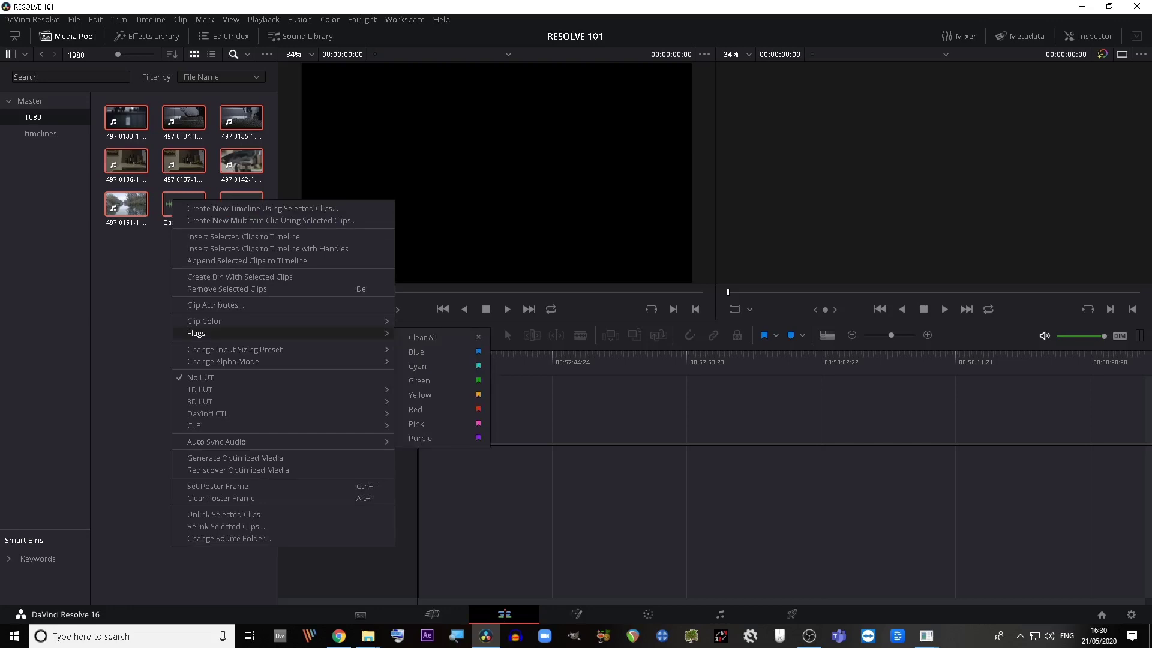
mouse_move(216, 441)
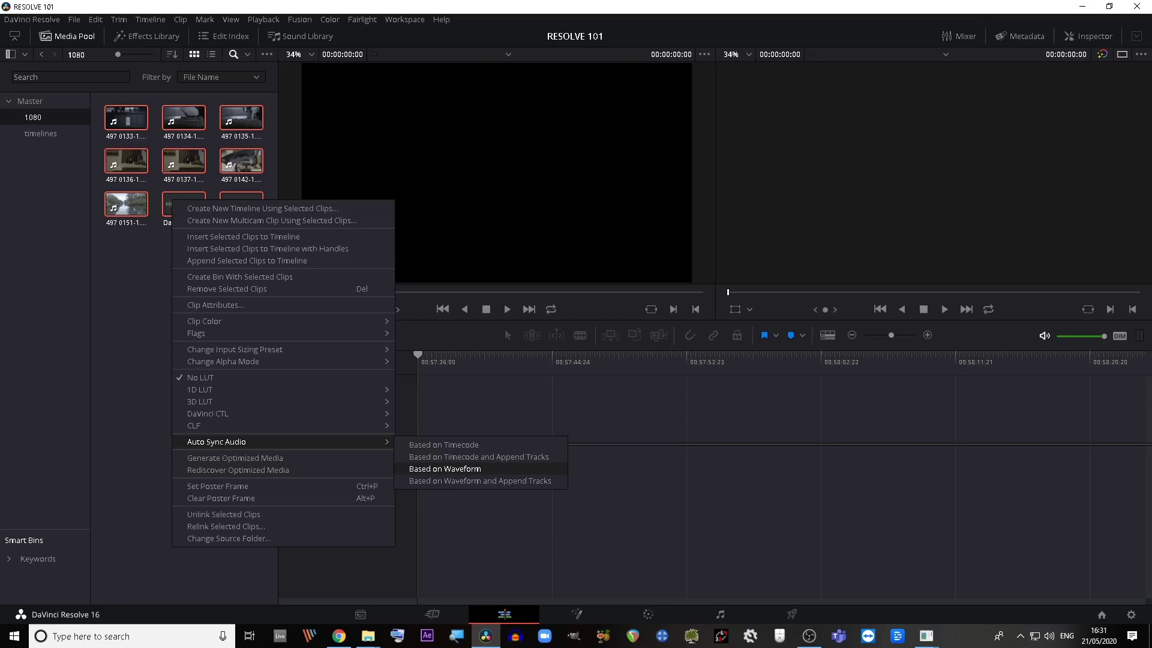
key(Return)
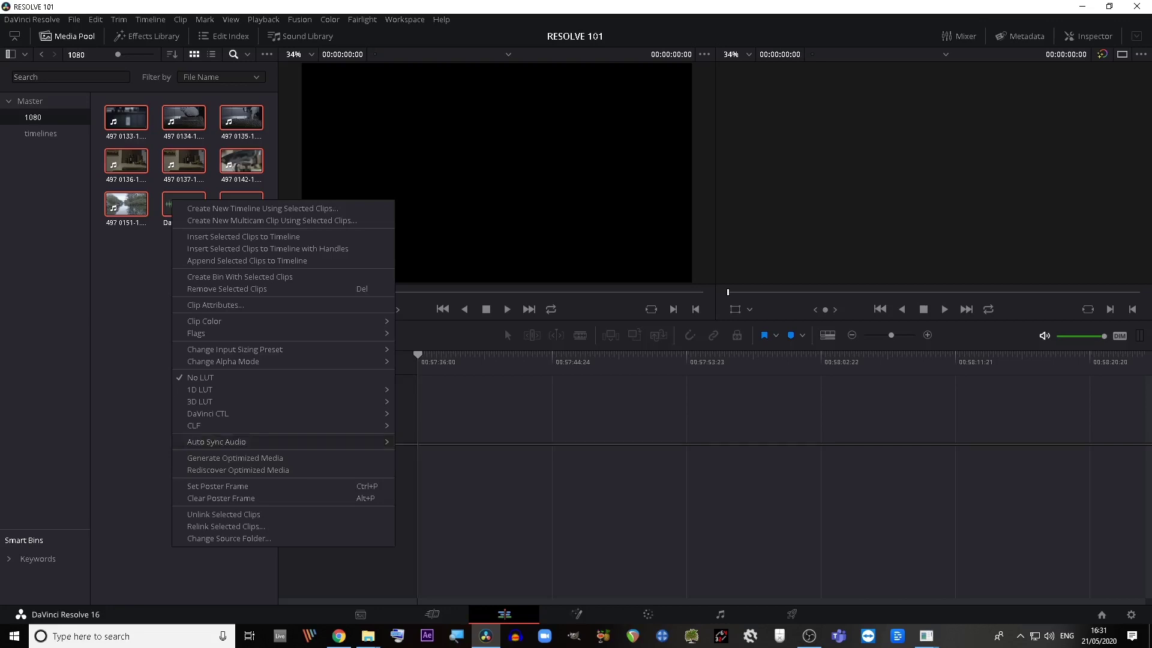
mouse_move(288, 442)
click(136, 353)
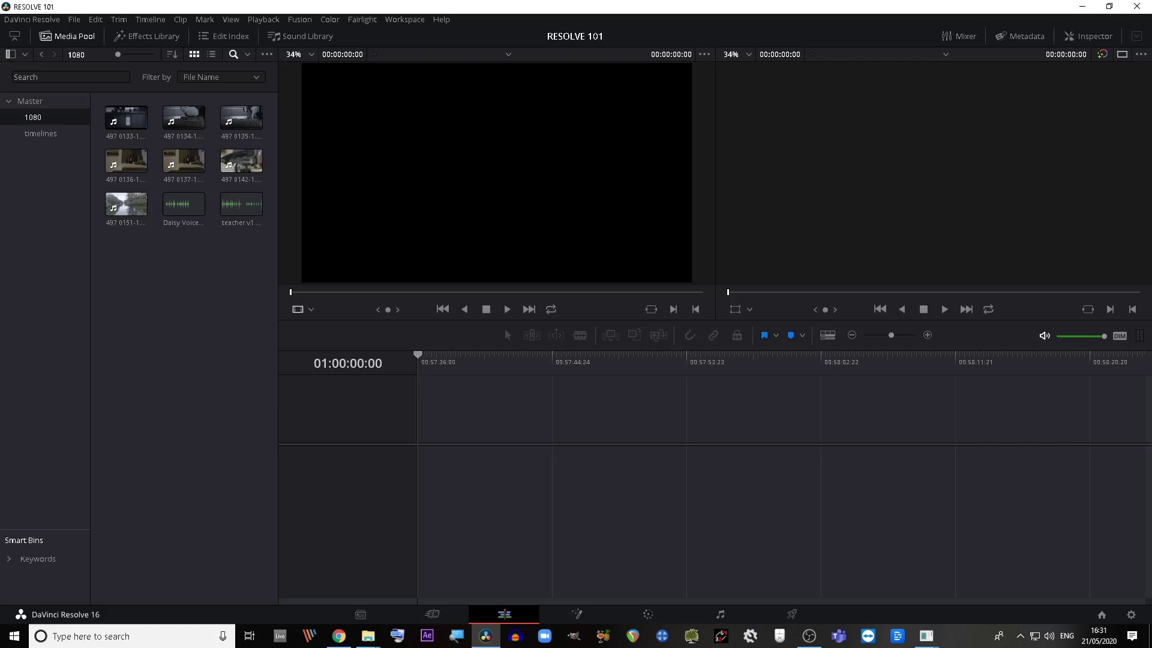
drag(126, 204, 424, 443)
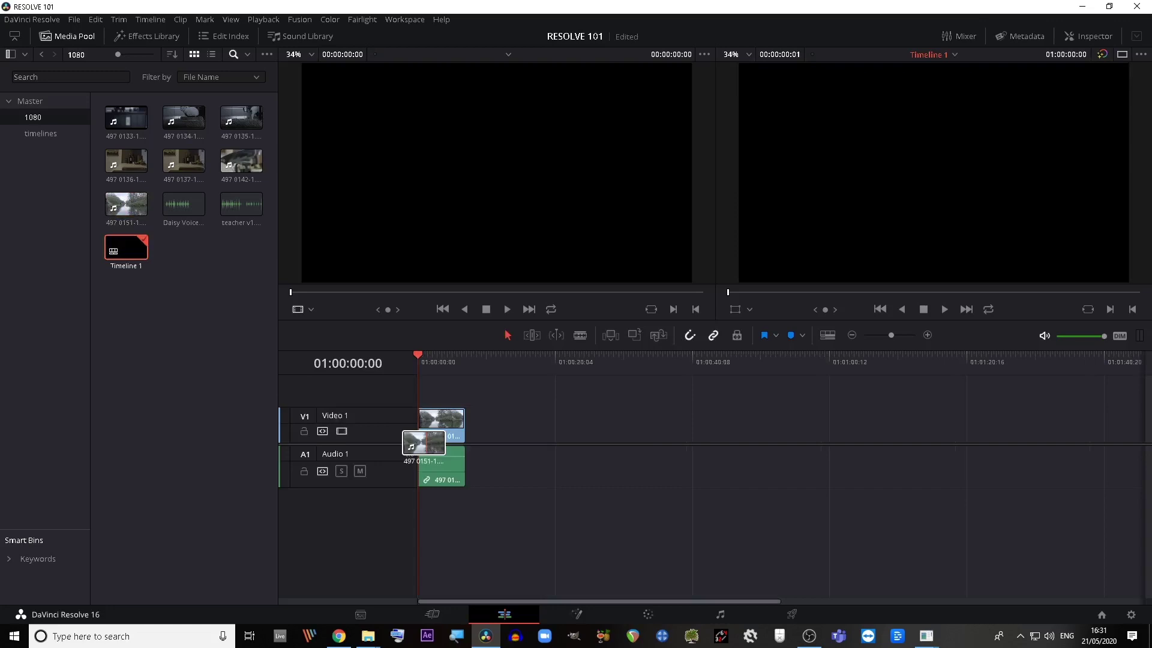
drag(423, 444, 490, 447)
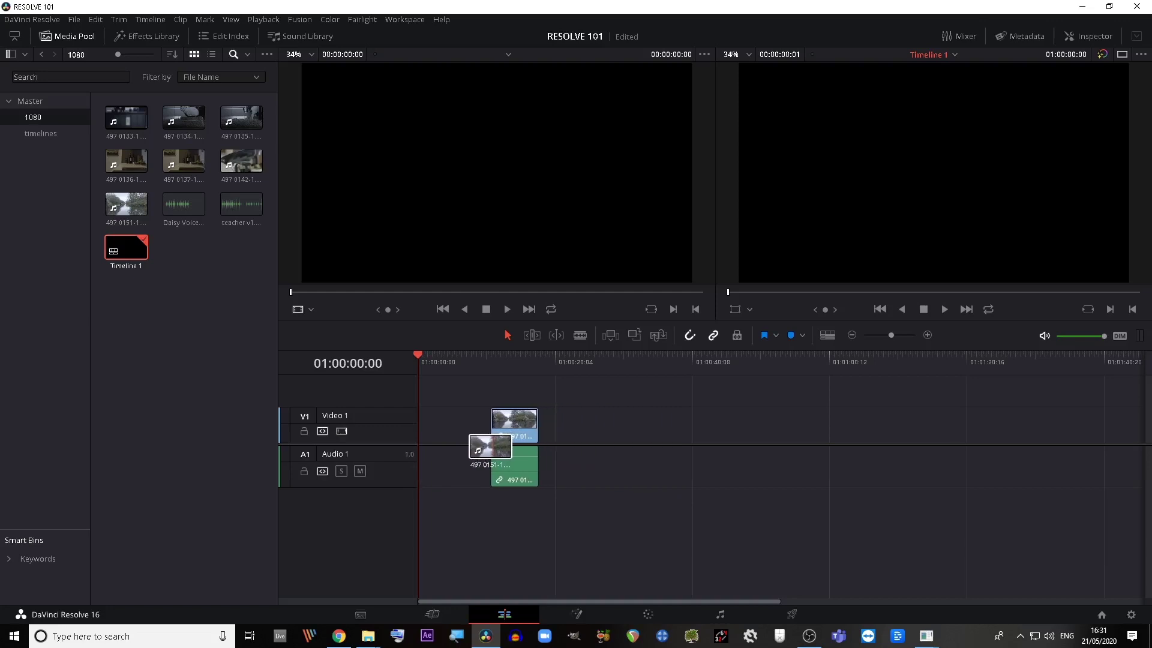
drag(490, 447, 144, 251)
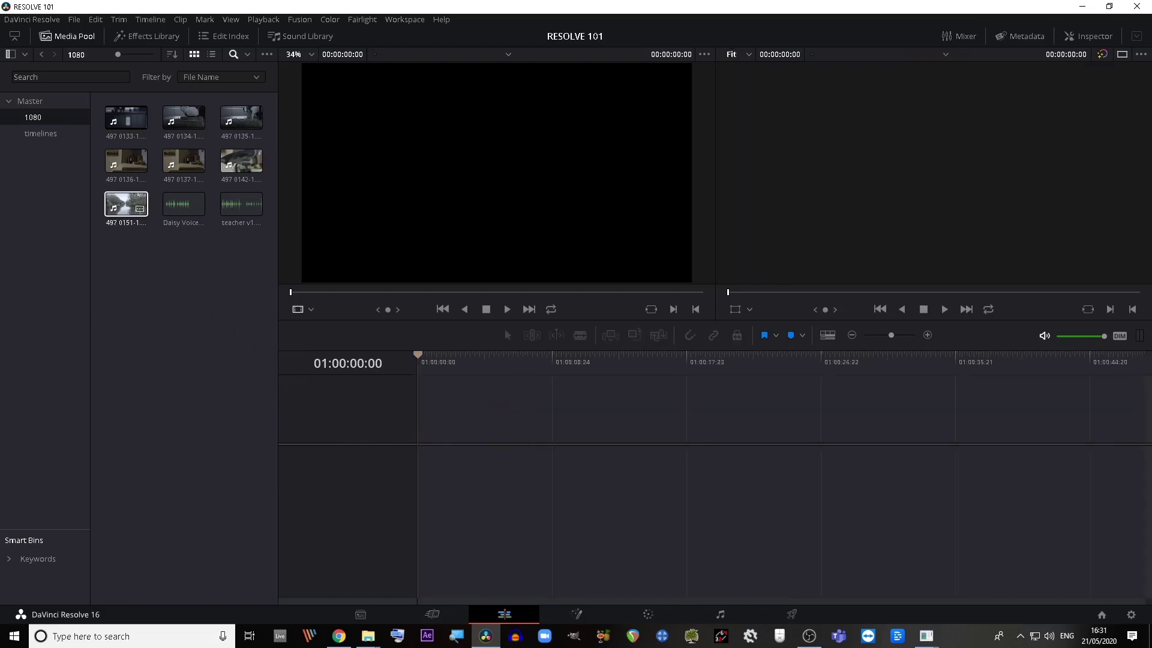
Load the canal clip 497 0151-1.m4v in the source viewer and mark a 9-frame range with In and Out points
click(126, 204)
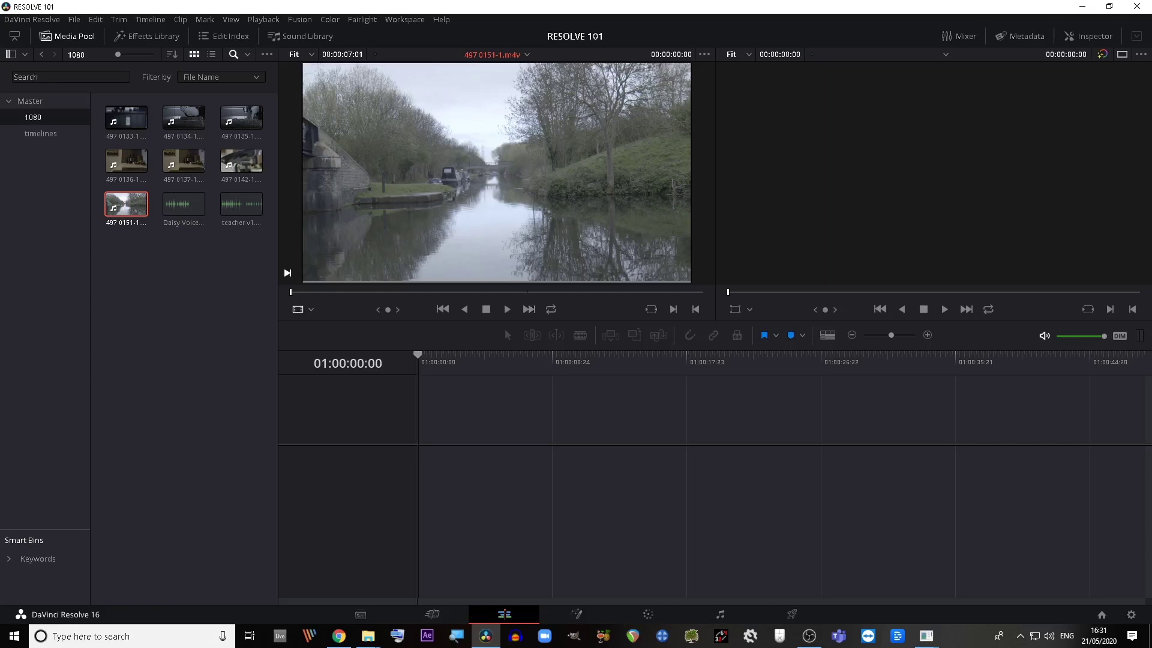
click(545, 292)
key(i)
key(Right)
key(Right)
key(Right)
key(Right)
key(Right)
key(Right)
key(Right)
key(Right)
key(o)
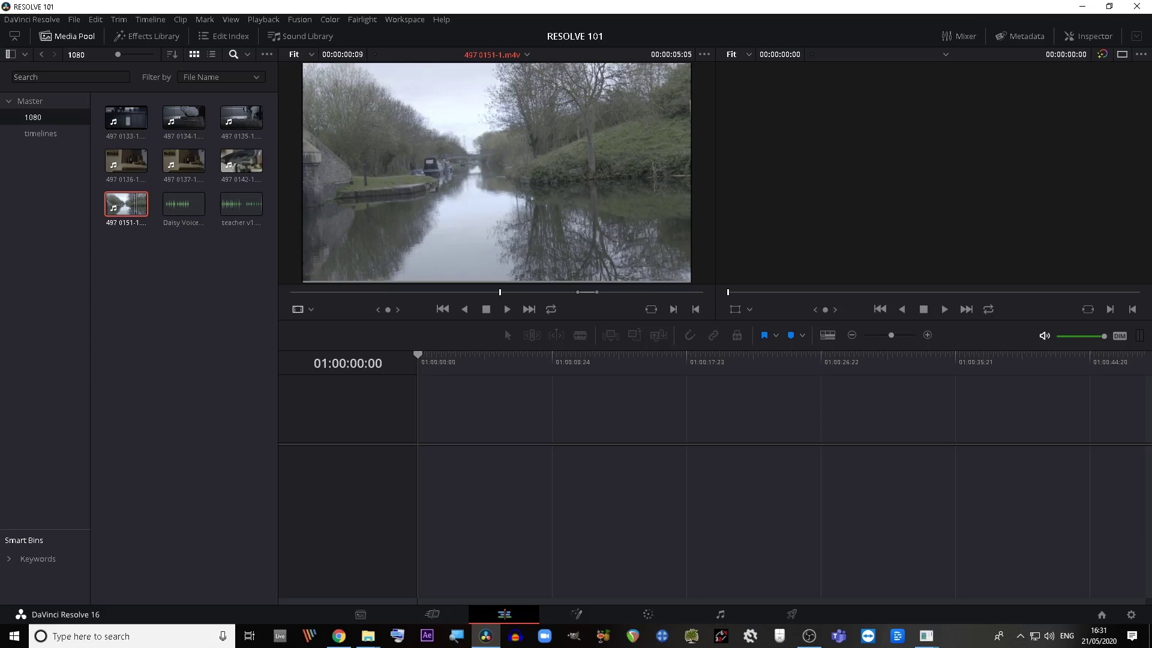
Mark the canal clip from 00:00:01:08 to 00:00:02:16 and try placing that range on the timeline
click(368, 292)
key(i)
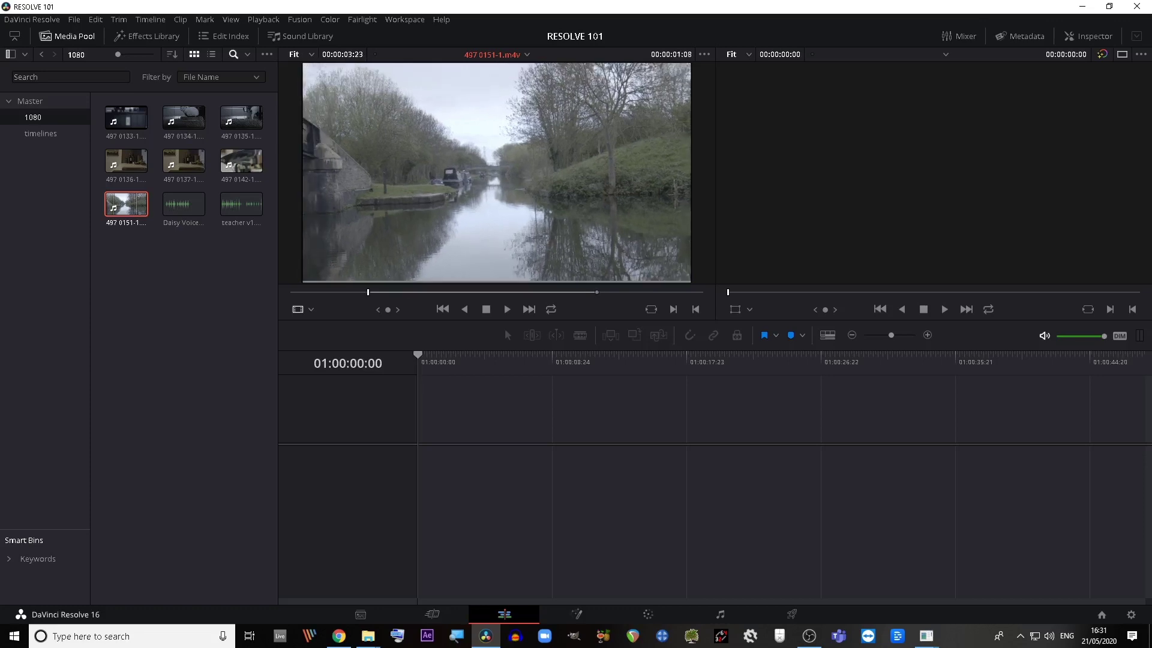
key(space)
key(space)
key(o)
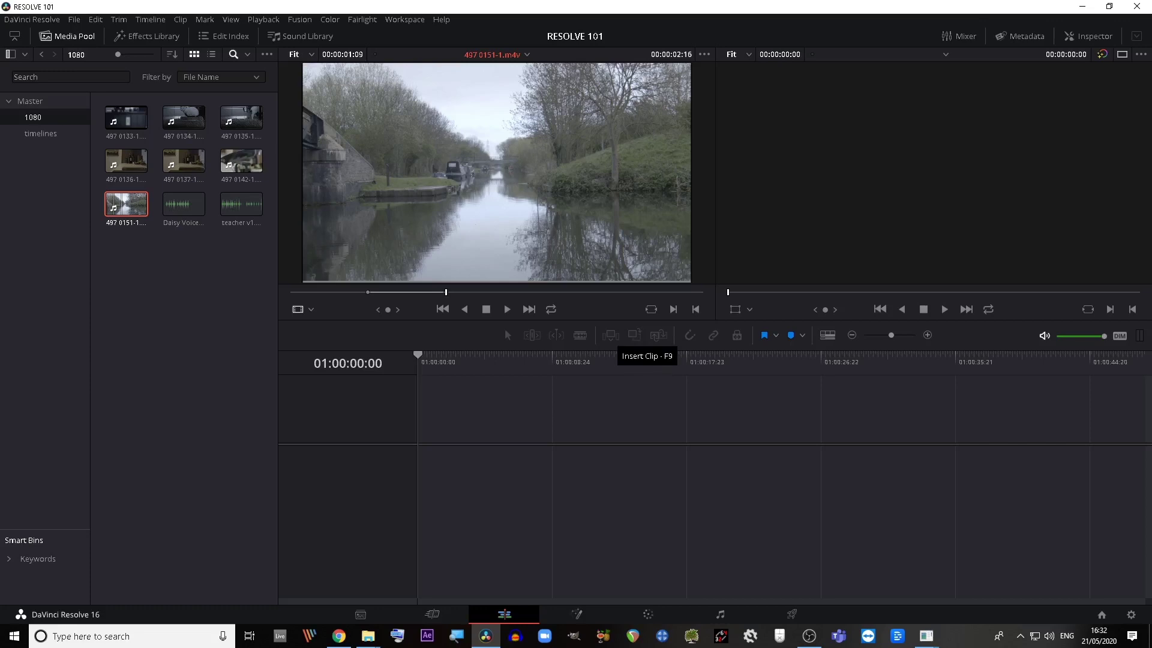
drag(480, 267, 437, 415)
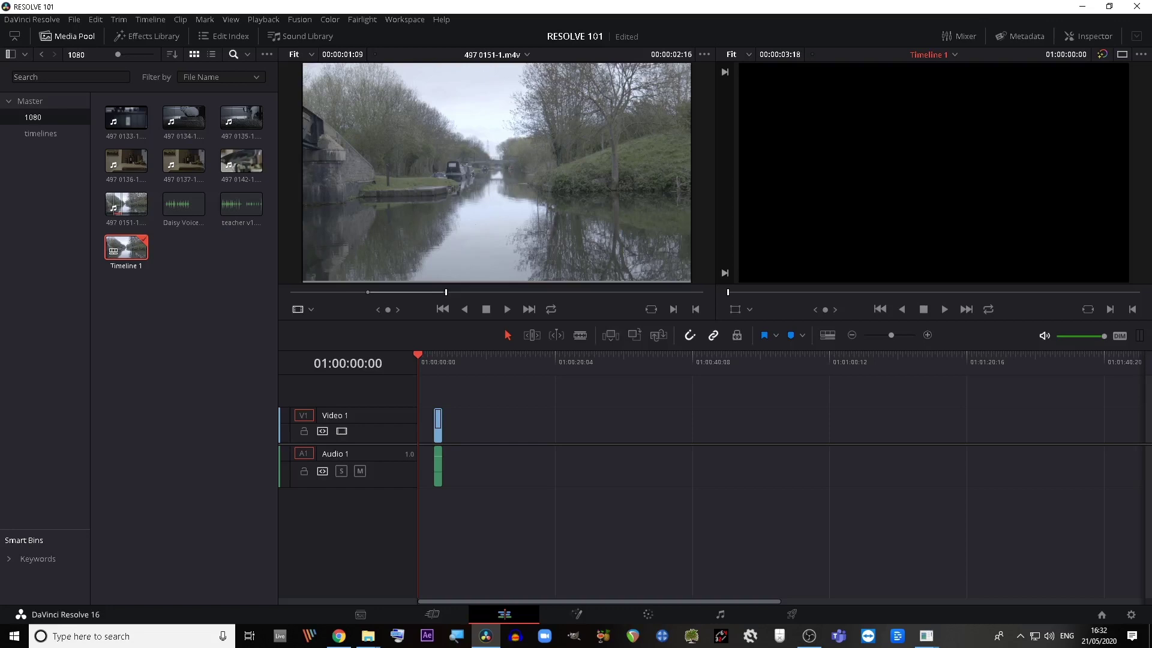
key(Delete)
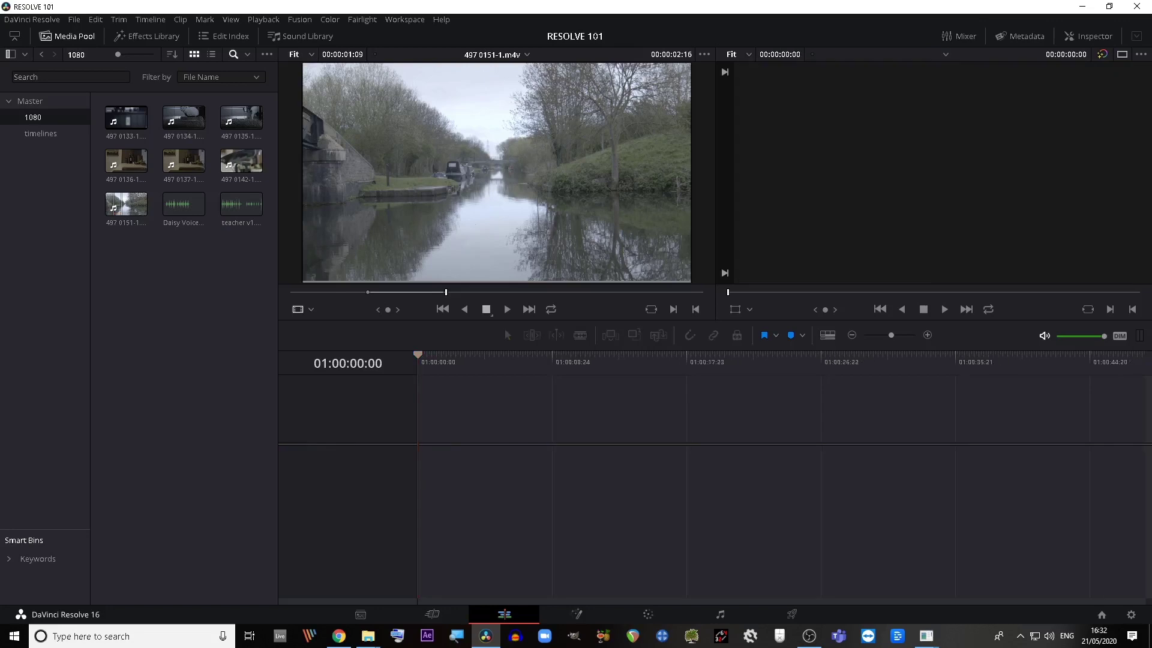
Reset the canal clip's In and Out points so that they span the whole clip, from 00:00:00:00 to 00:00:07:00
drag(472, 292, 291, 292)
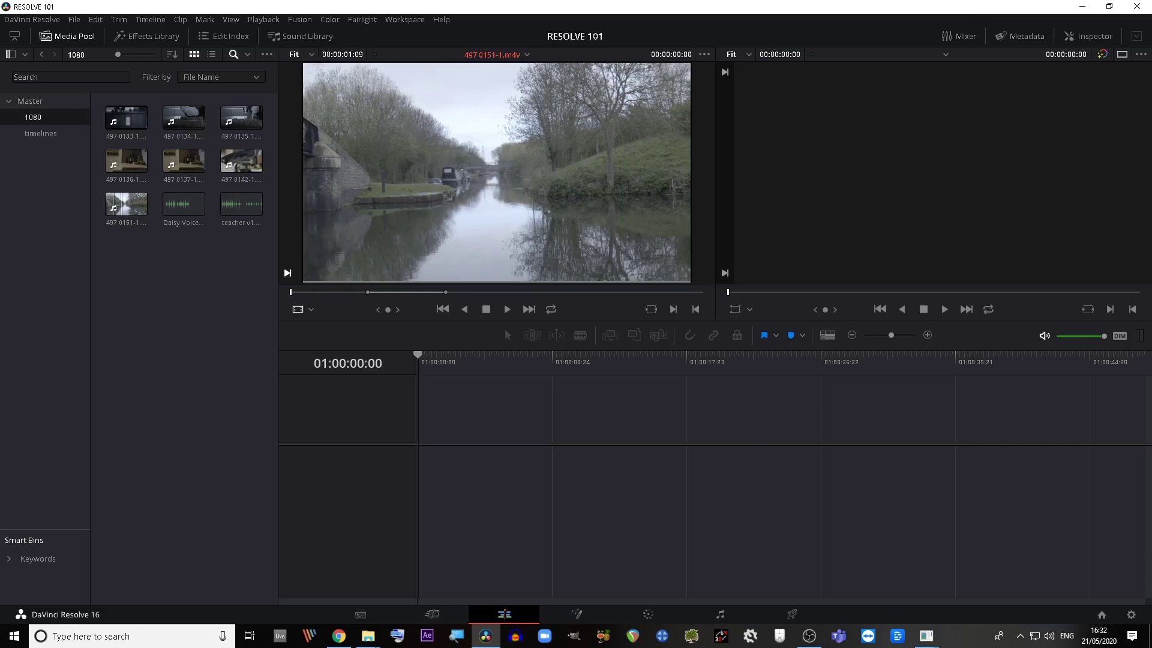
key(alt+i)
drag(290, 292, 703, 292)
key(o)
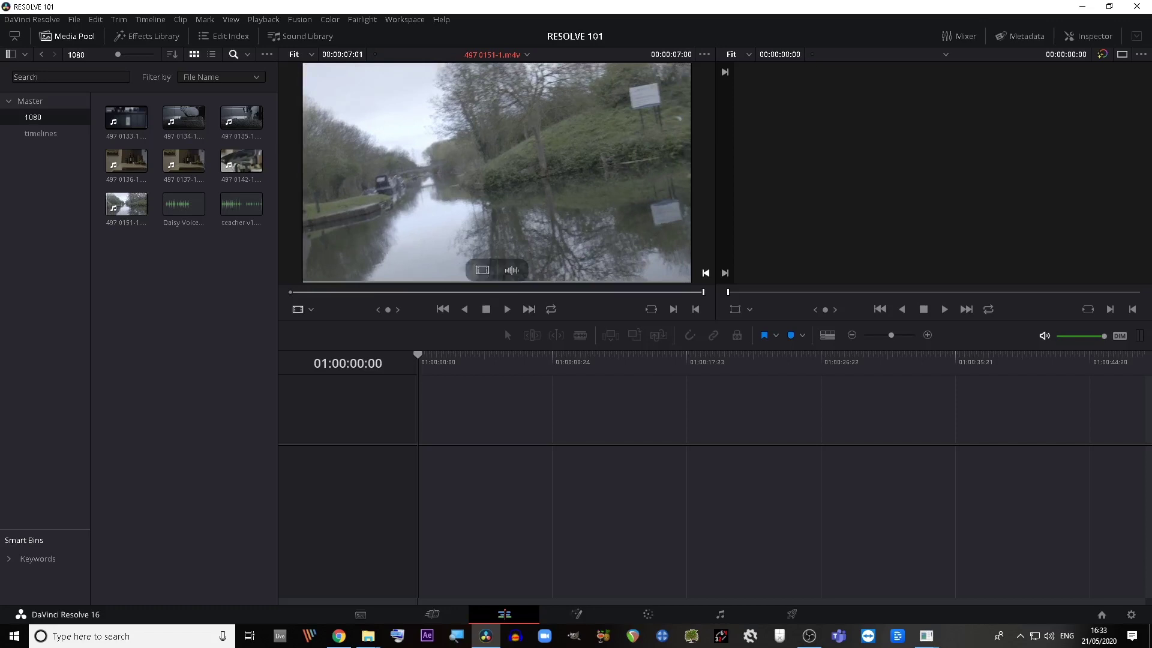
Try the canal clip with its audio on the timeline, undo that, and place only its video at the start of Video 1
drag(468, 240, 423, 420)
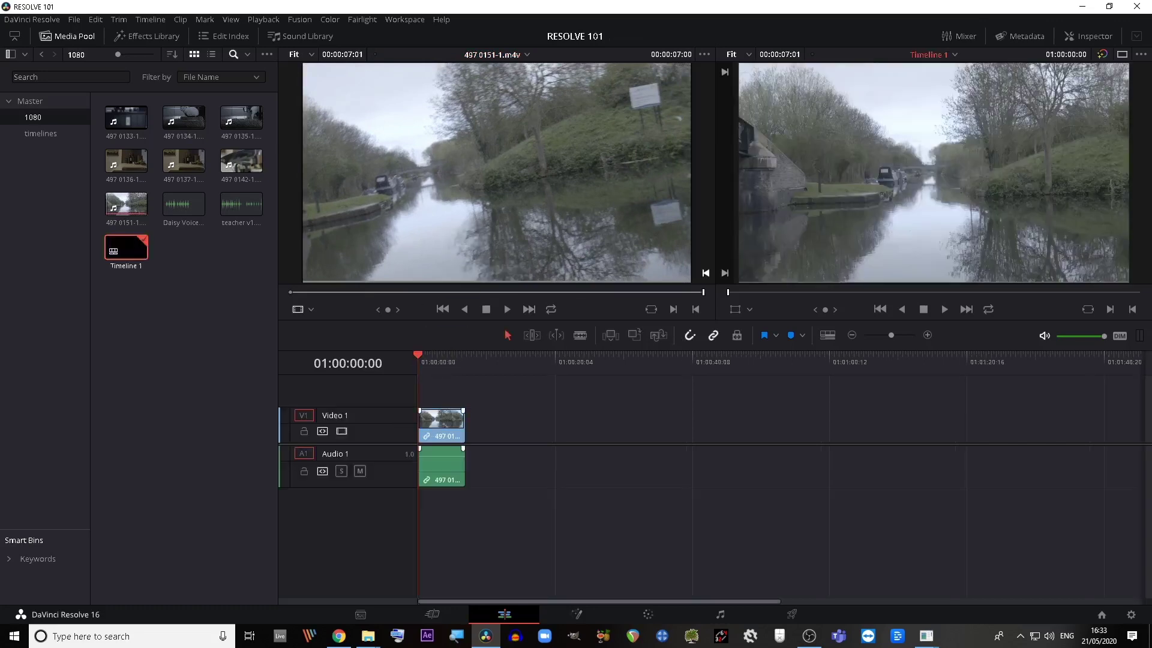
key(ctrl+z)
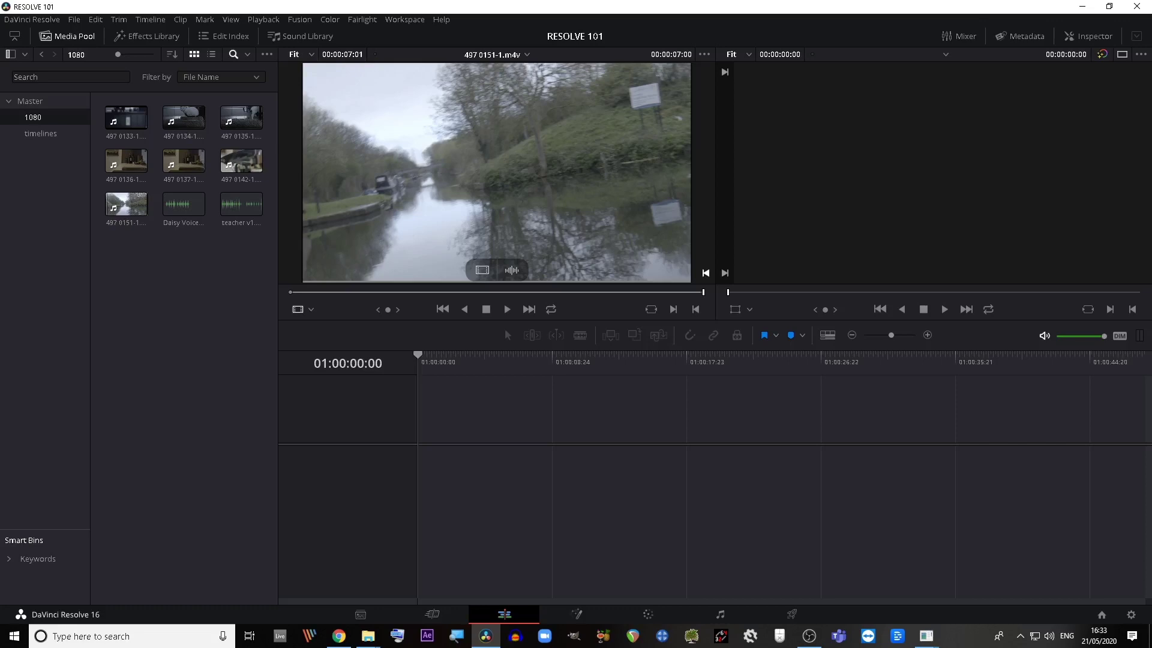
drag(482, 270, 432, 424)
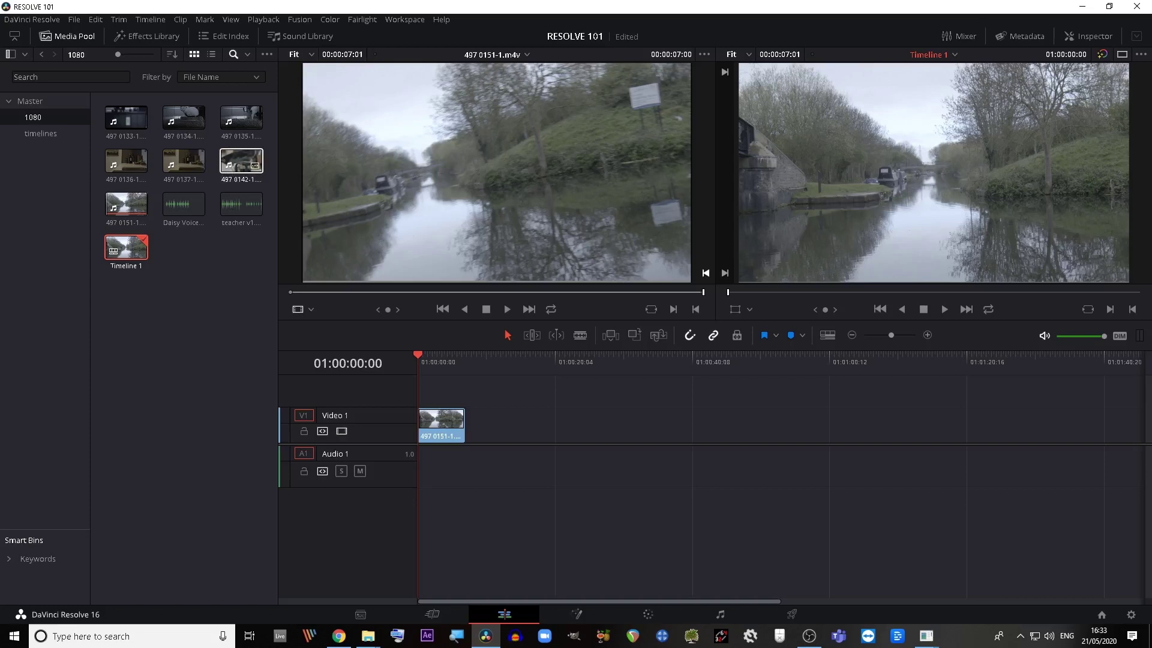
Preview 497 0142-1.m4v, load 497 0134-1.m4v and place it with its audio directly after the canal clip on the timeline
mouse_move(241, 160)
mouse_down()
mouse_move(420, 369)
mouse_move(488, 411)
mouse_move(308, 300)
mouse_move(235, 161)
mouse_up()
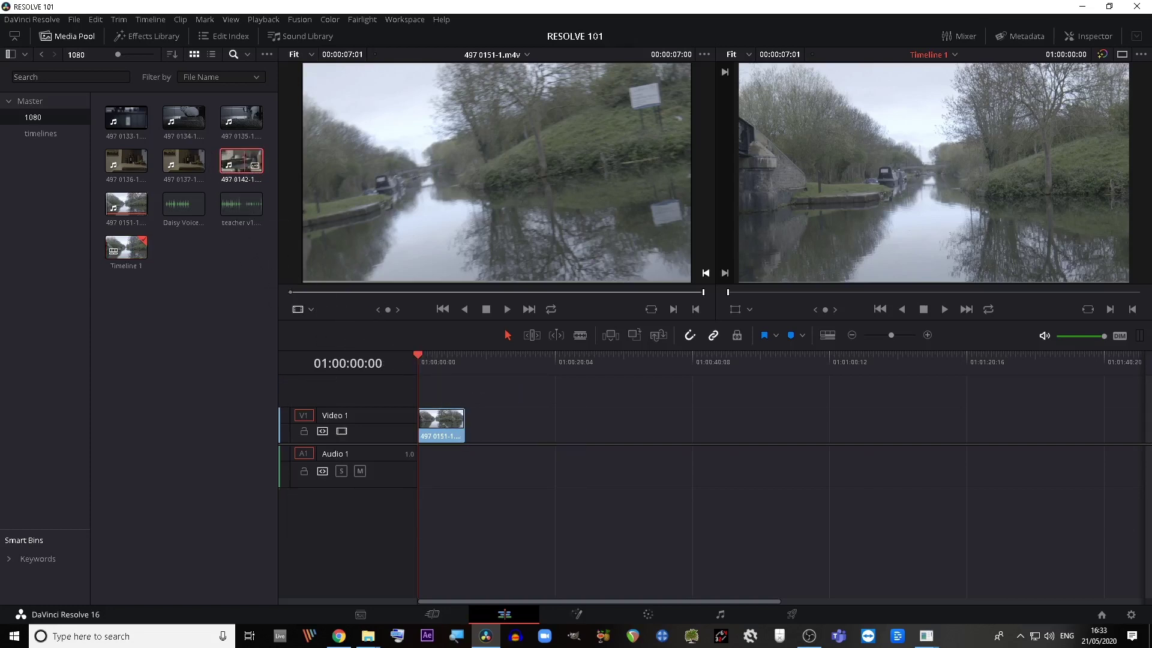
double_click(234, 161)
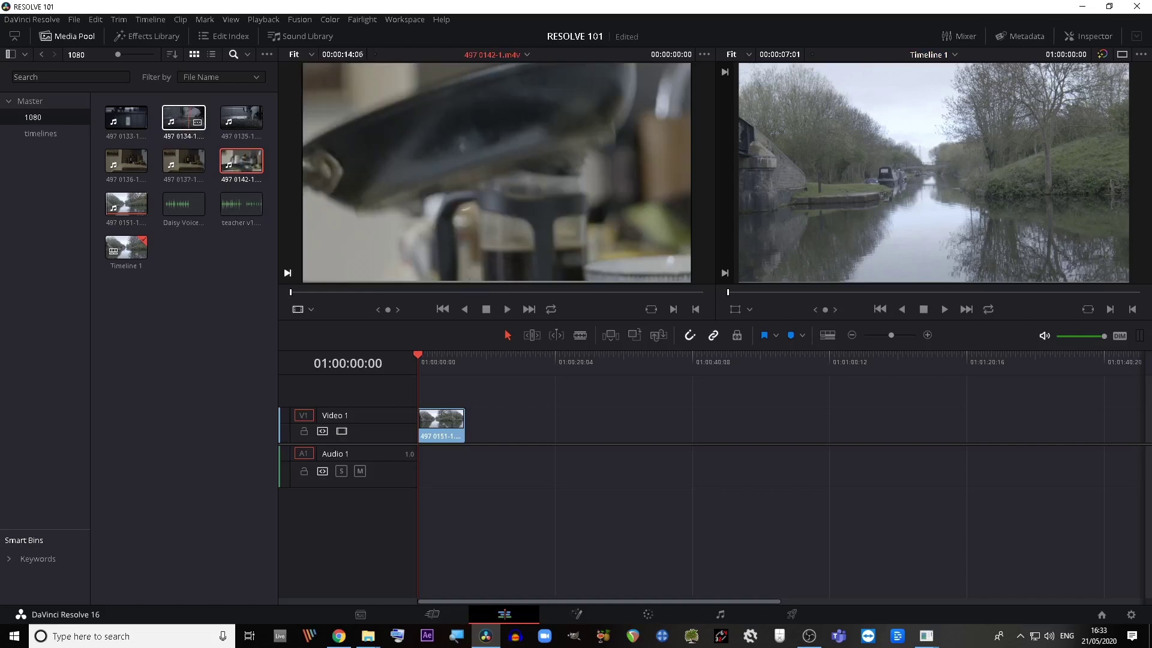
double_click(183, 117)
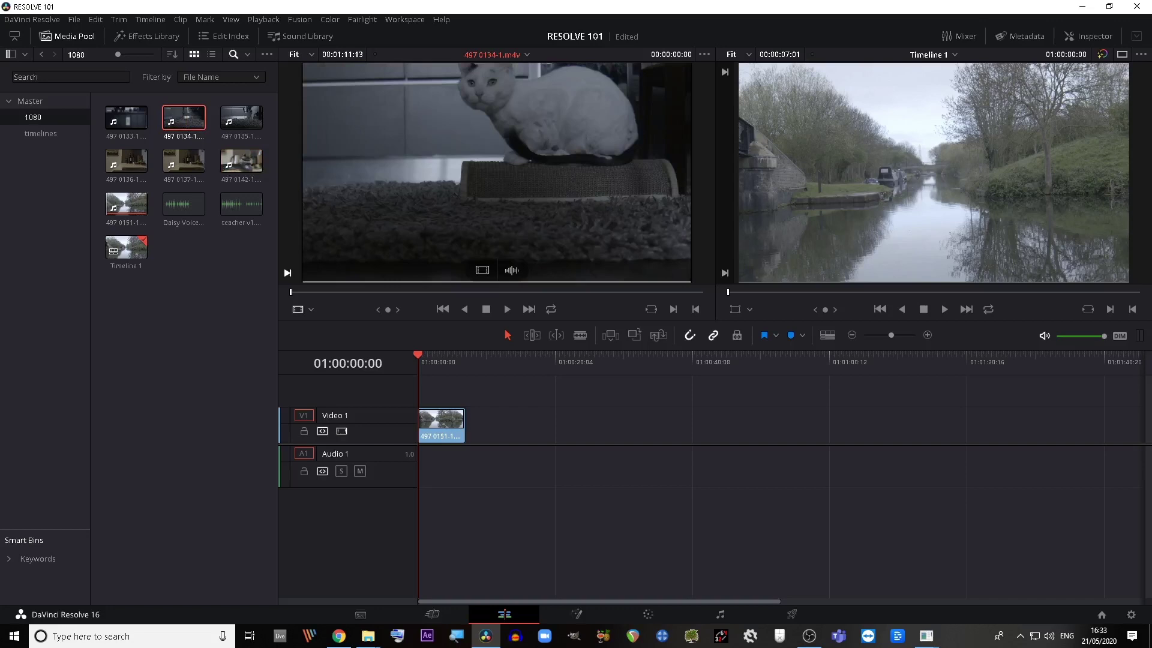
mouse_move(488, 204)
mouse_down()
mouse_move(502, 414)
mouse_move(463, 436)
mouse_up()
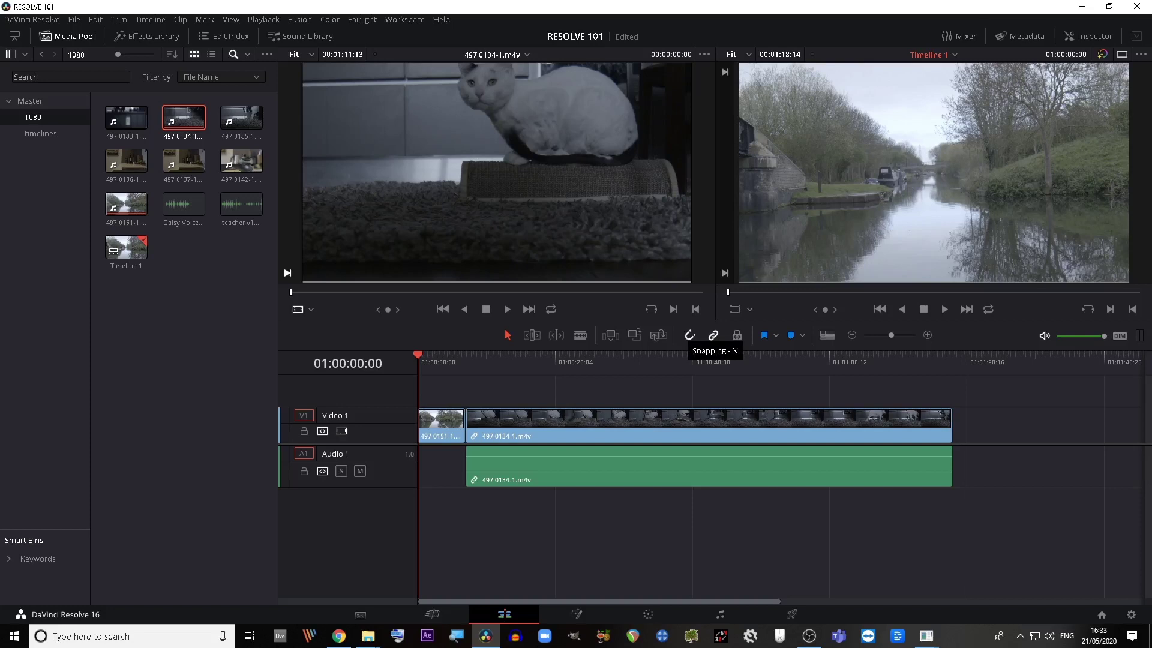
Toggle snapping off and on while moving the 497 0134-1.m4v clip along the timeline and back against the canal clip
key(n)
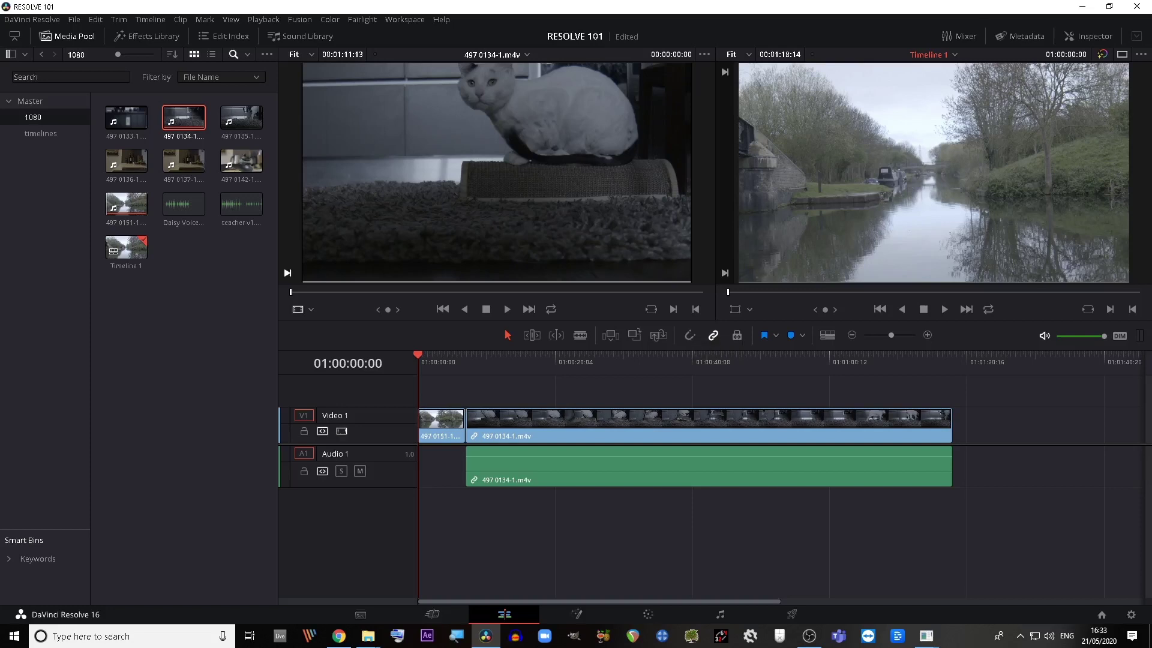
drag(669, 429, 724, 428)
key(n)
key(n)
key(n)
key(n)
key(n)
drag(754, 427, 699, 427)
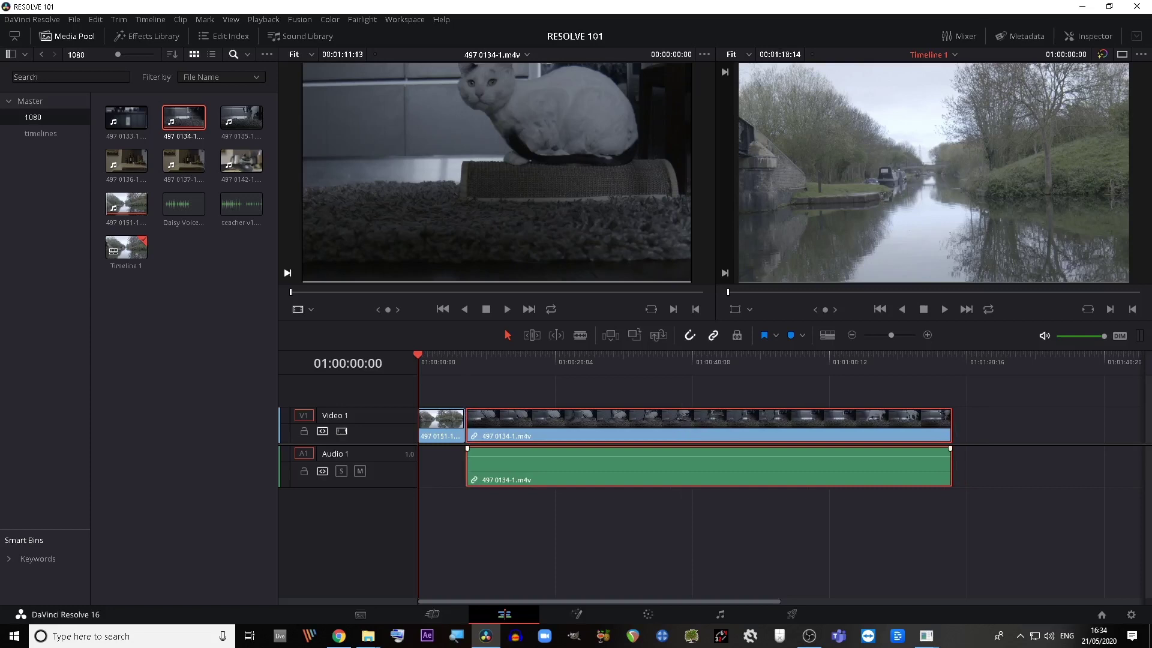
Compare selecting the 497 0134-1.m4v clip with linked selection on and off, ending with it off and only the audio selected
click(713, 335)
click(713, 335)
click(707, 527)
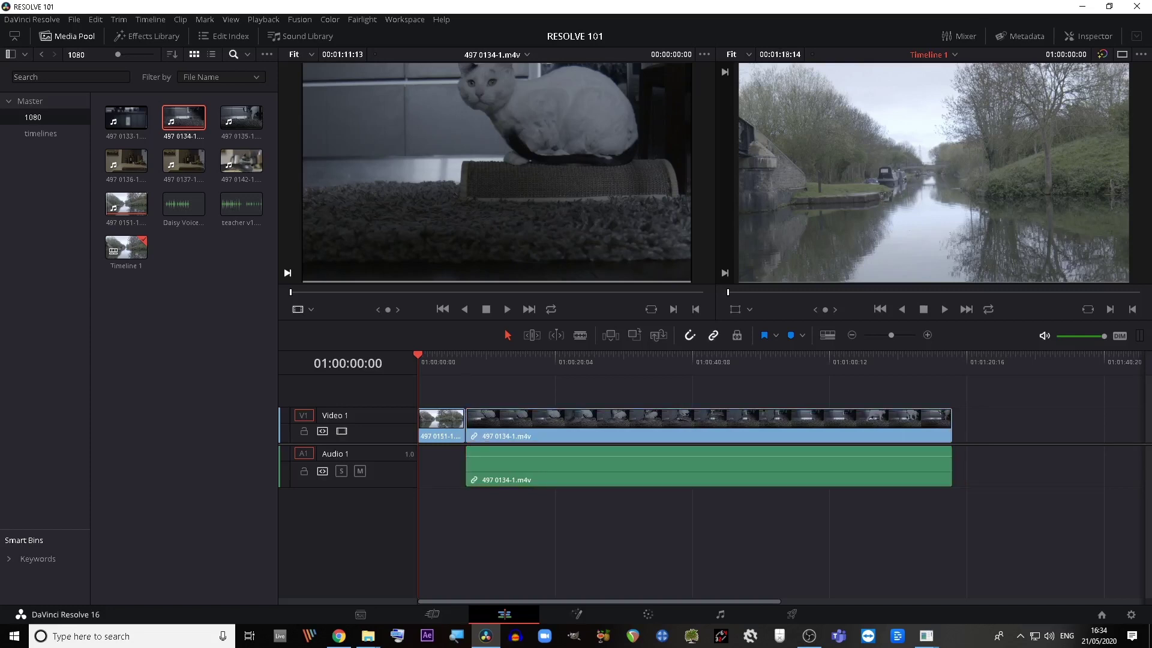
click(708, 467)
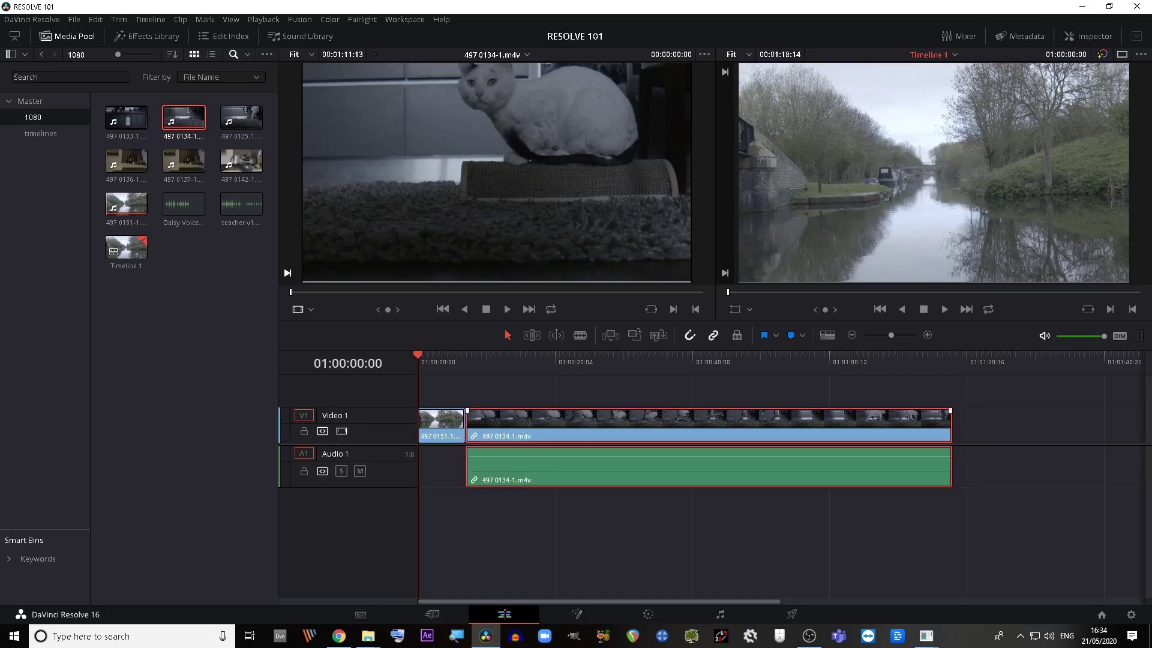
click(714, 335)
click(708, 528)
click(708, 467)
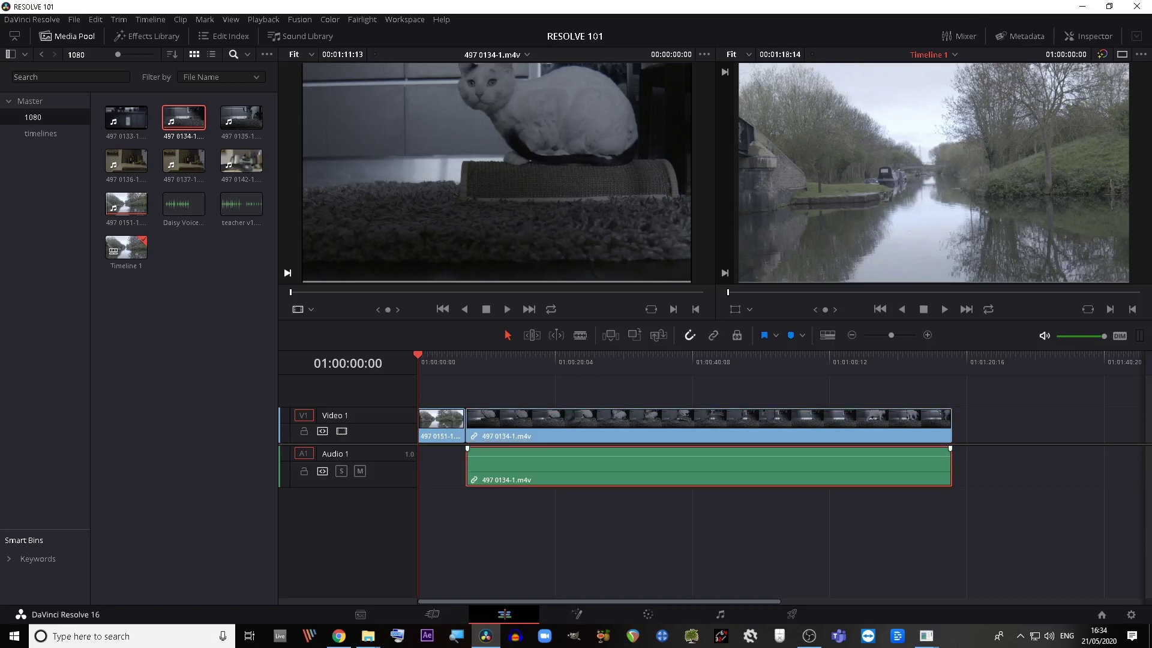
Turn linked selection back on and select the 497 0134-1.m4v clip's video and audio together on the timeline
click(708, 427)
click(713, 336)
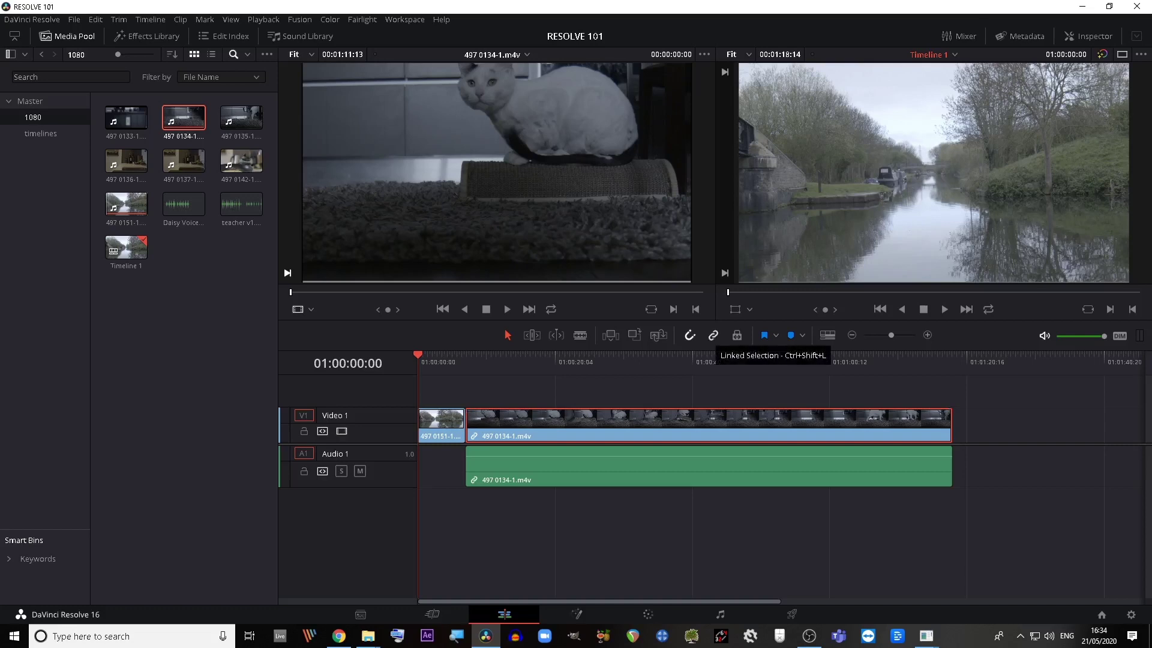
click(714, 335)
click(710, 391)
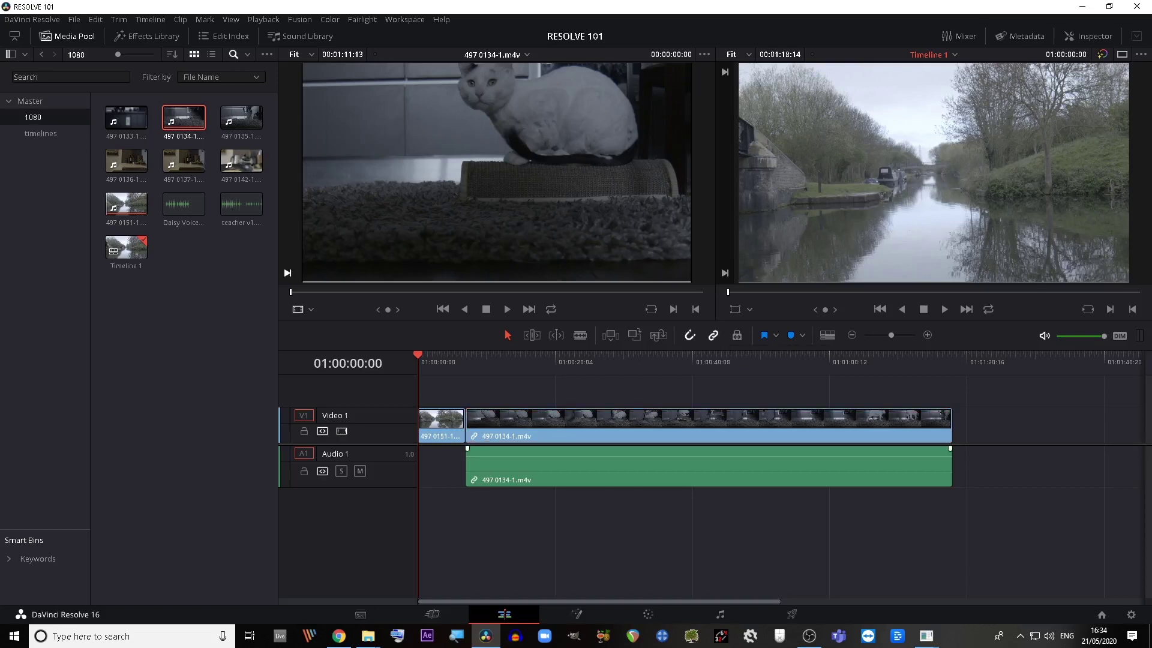
click(707, 465)
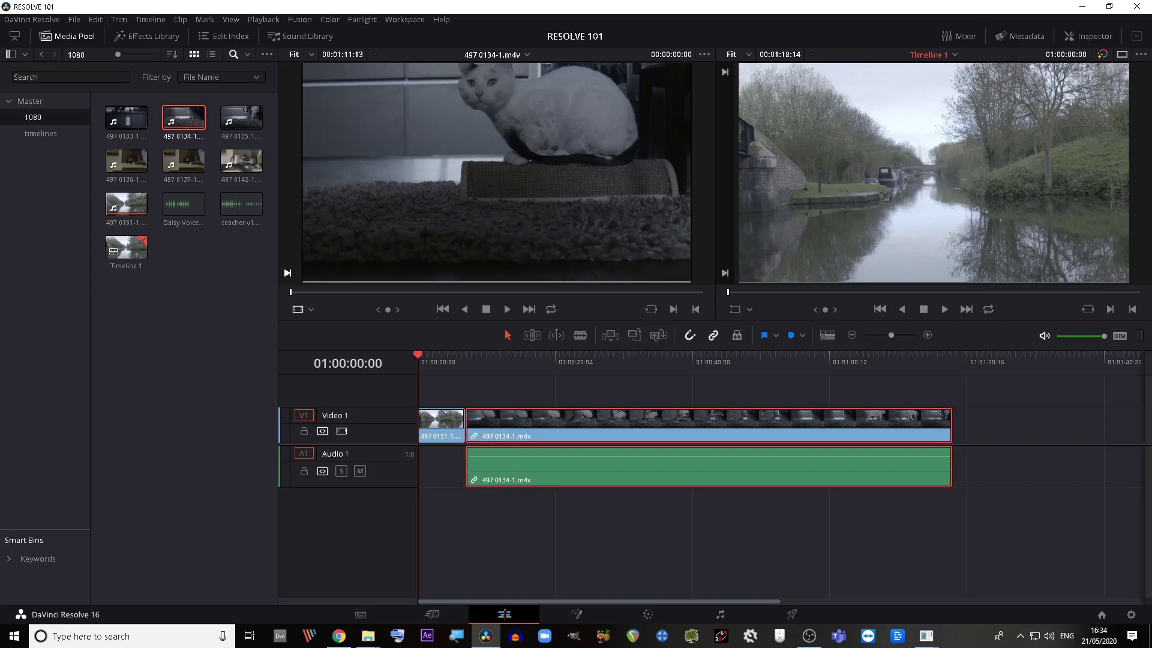
drag(630, 420, 653, 420)
Show audio waveforms on the timeline, change the waveform display style, and slightly increase the audio track height
click(828, 335)
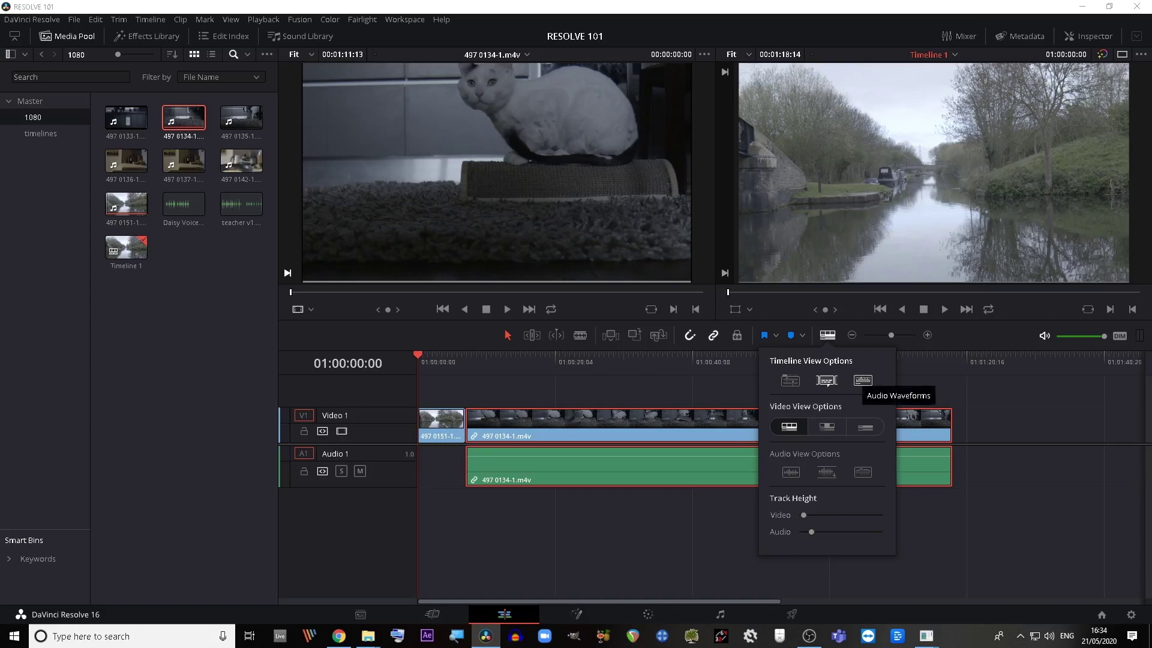
click(862, 380)
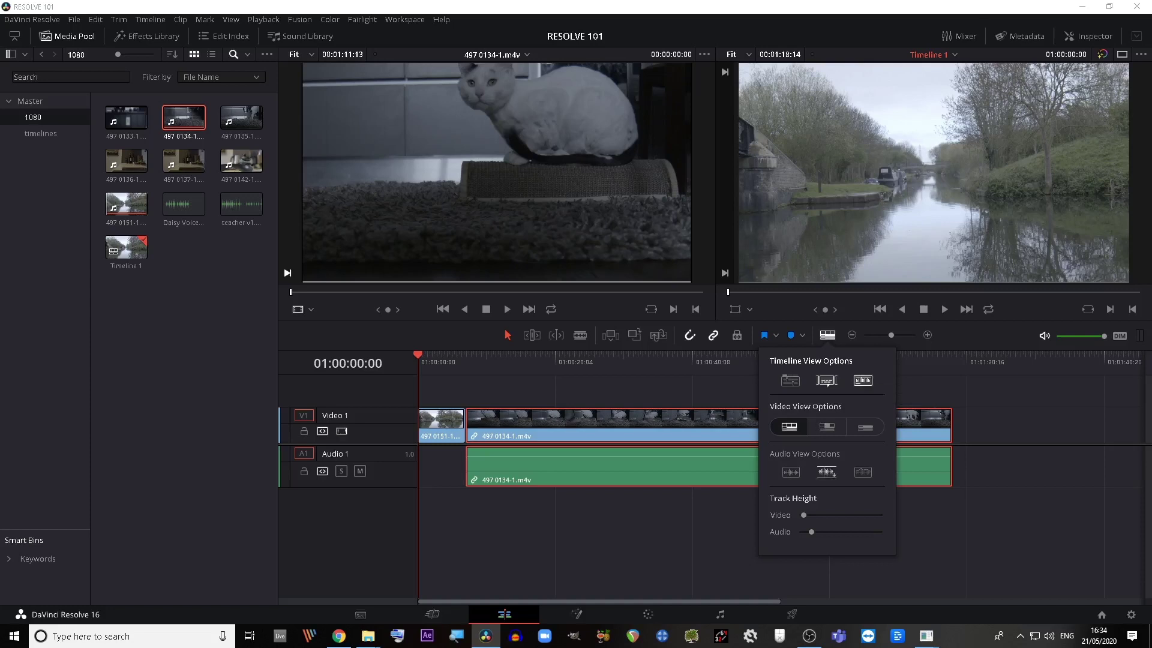
click(790, 471)
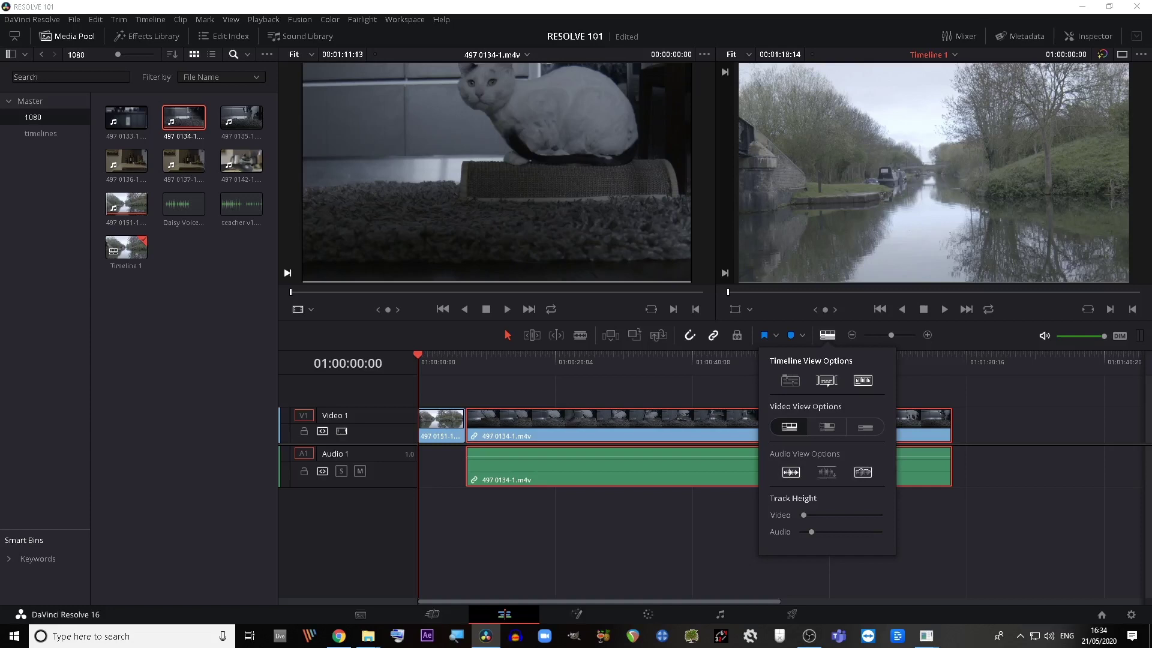
mouse_move(811, 532)
mouse_down()
mouse_move(837, 532)
mouse_move(820, 532)
mouse_up()
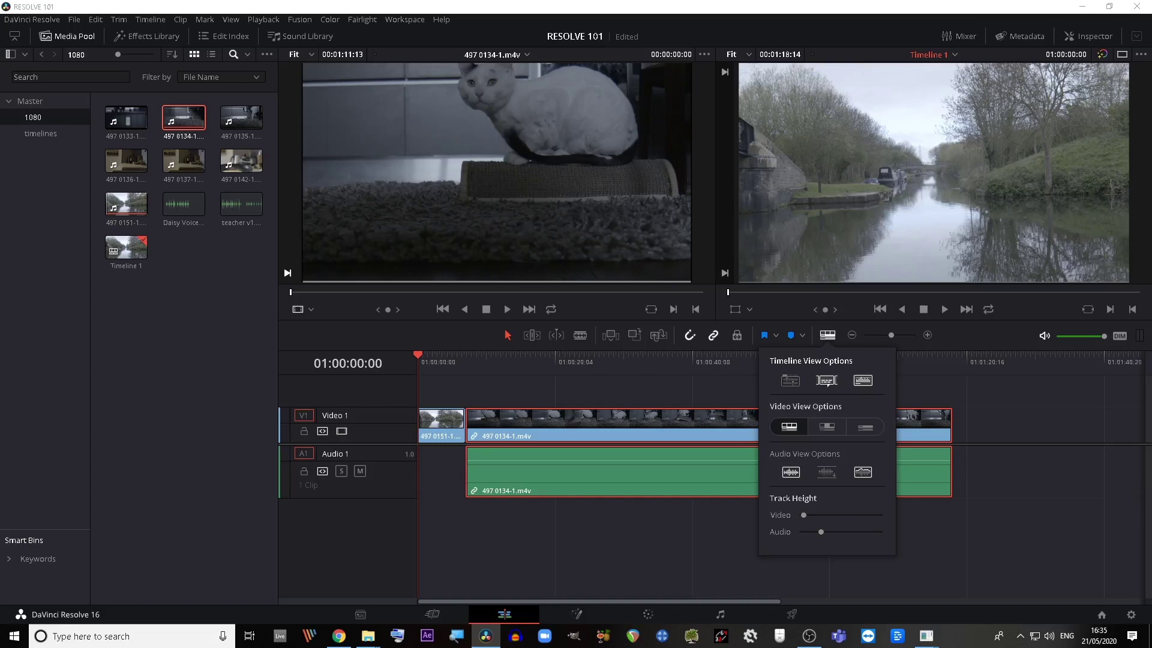
click(708, 547)
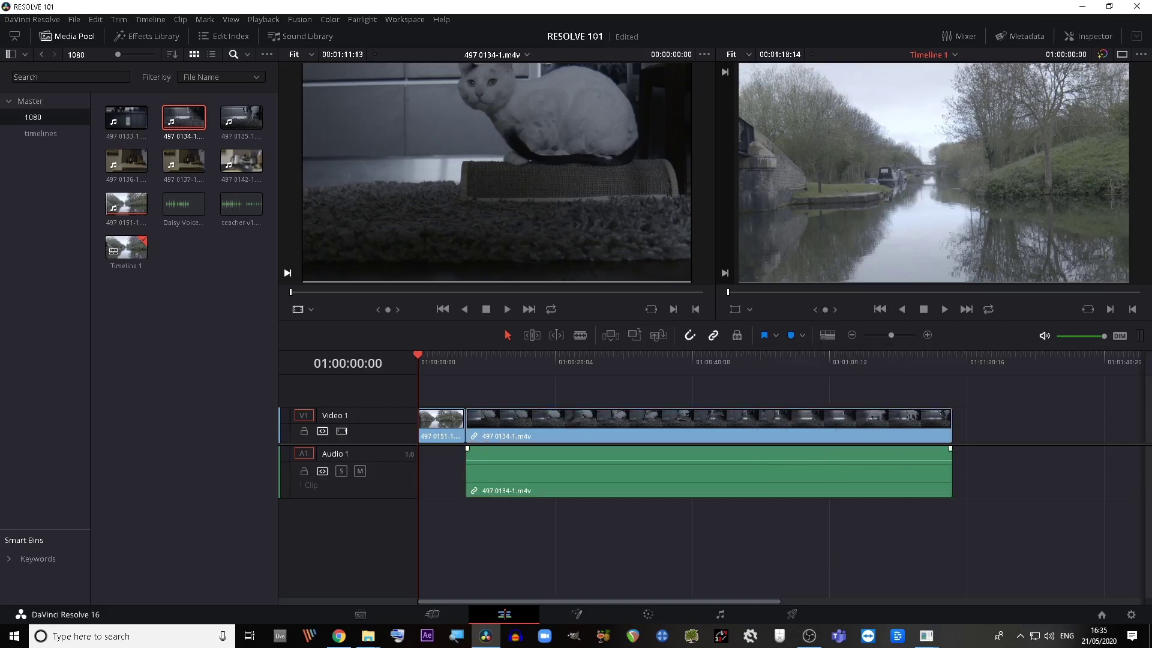
Place the 497 0151-1.m4v canal clip with its audio directly after 497 0134-1.m4v on the timeline and select the 497 0134-1.m4v clip
click(126, 204)
drag(126, 204, 963, 436)
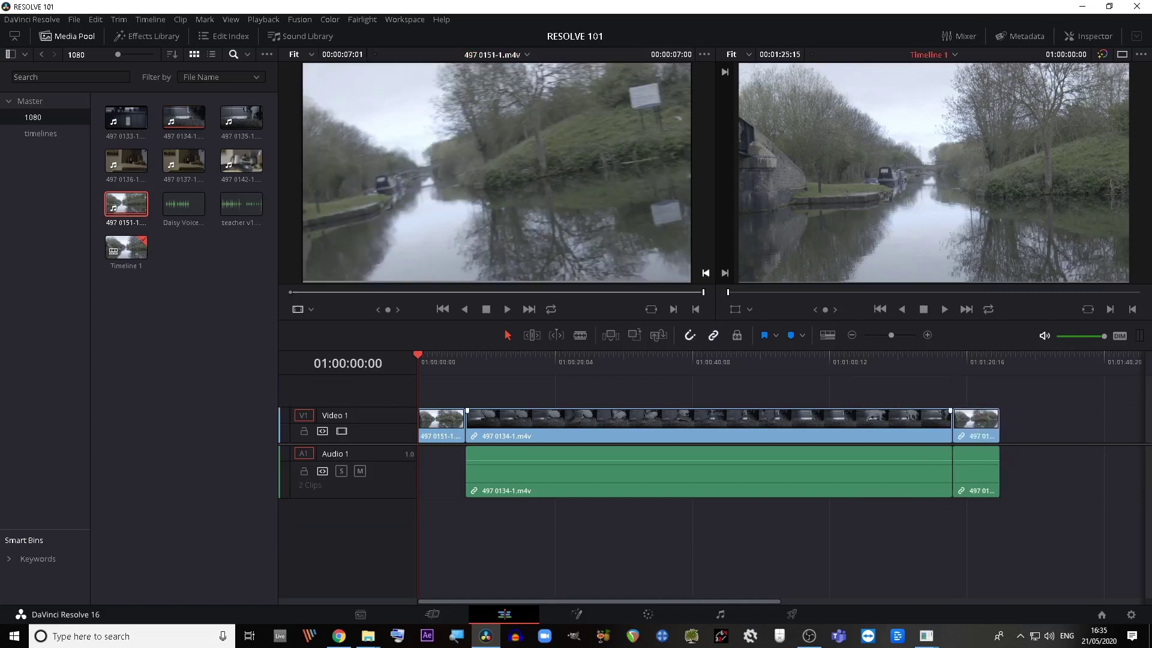
click(924, 423)
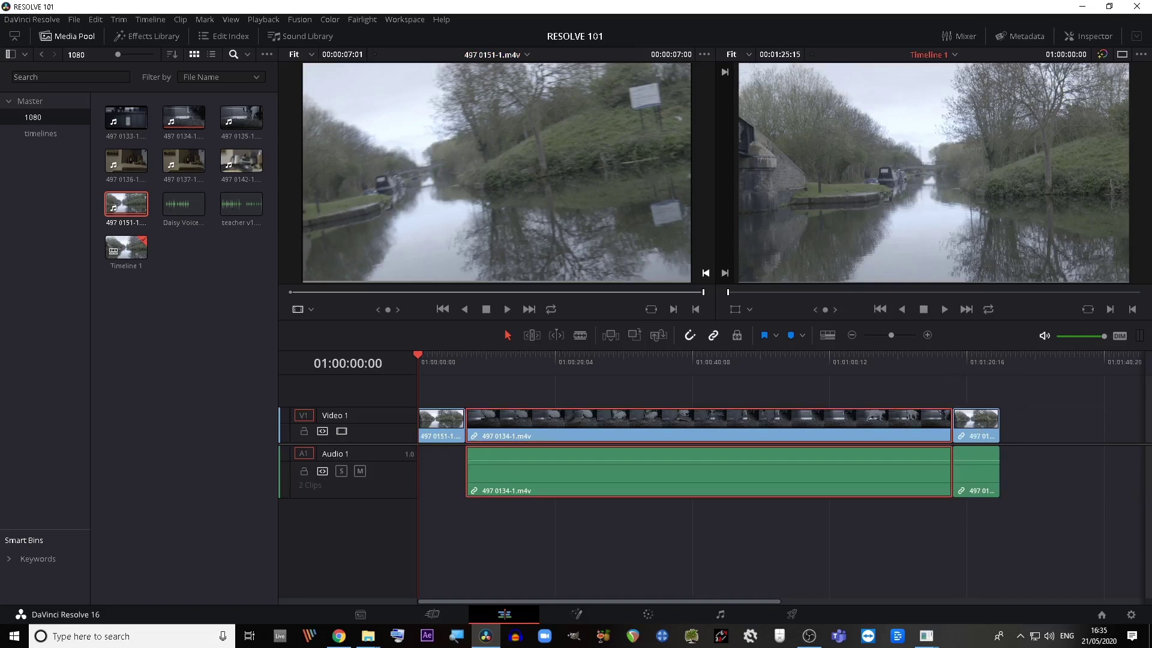
Enlarge the source and timeline viewers by lowering the divider above the timeline, keeping the Media Pool shown
drag(804, 320, 804, 390)
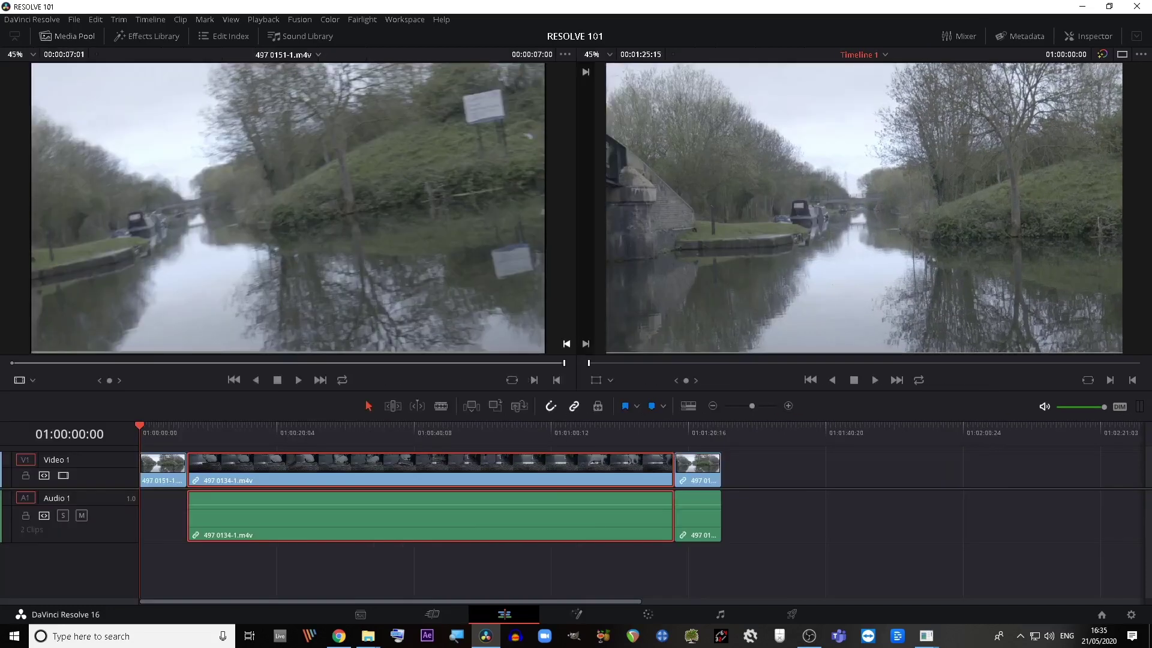
click(45, 36)
click(67, 36)
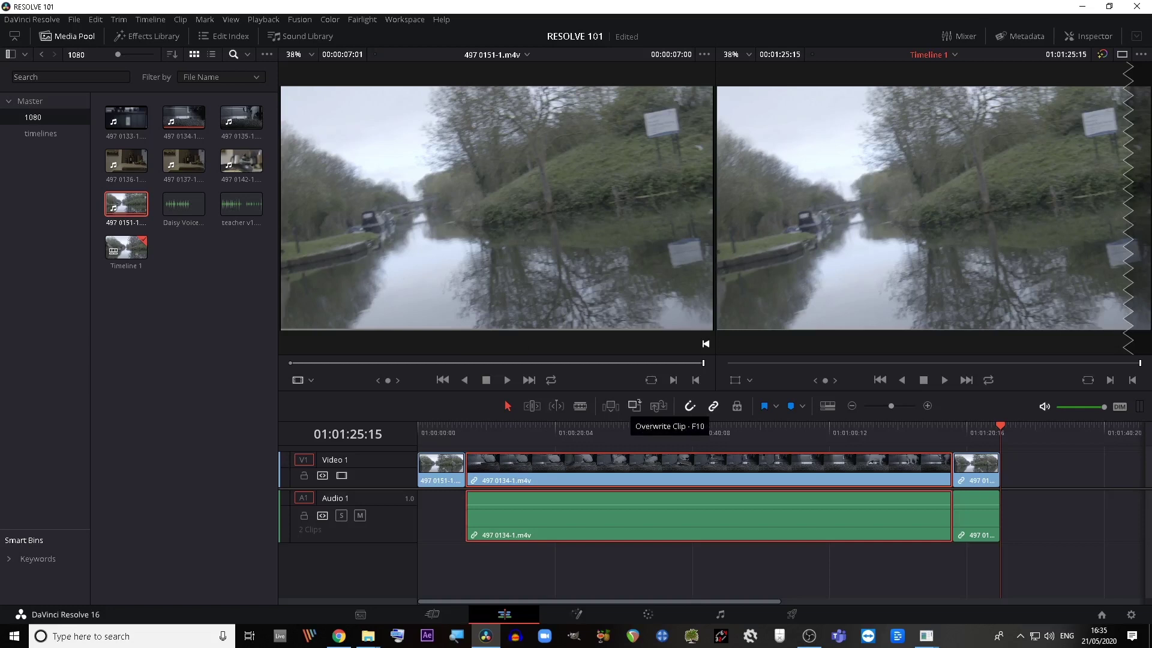
Mark a 20-frame range of the 497 0151-1.m4v source clip, ending at 00:00:04:09
click(502, 363)
key(i)
click(980, 427)
key(o)
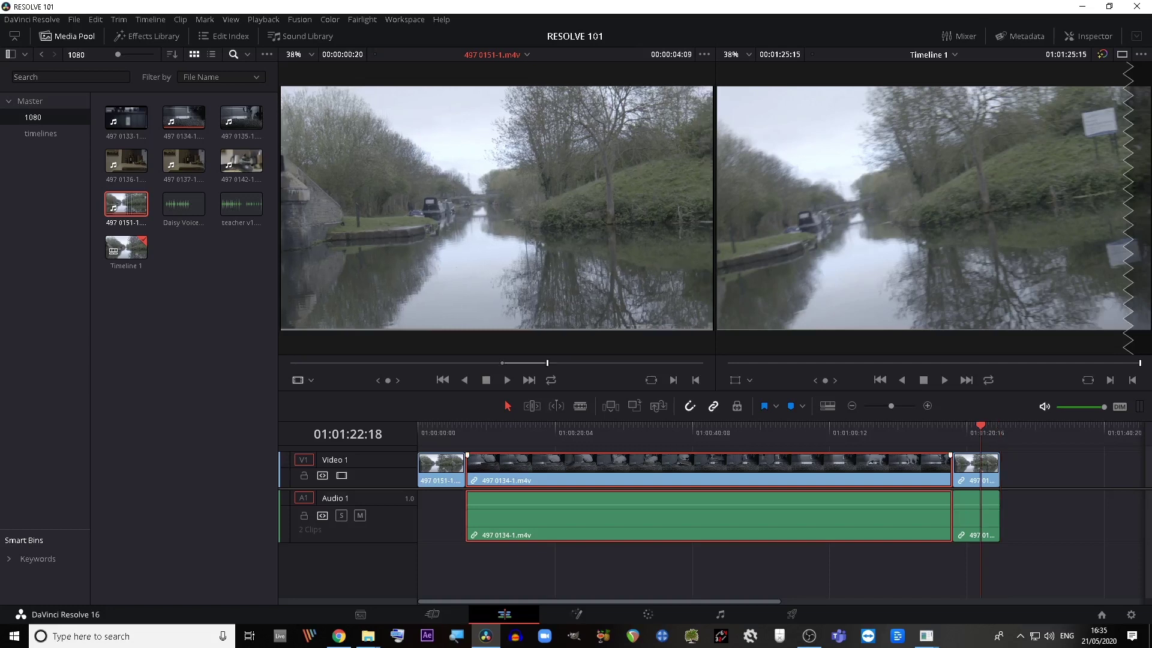
Try overwriting the middle of the 497 0134-1.m4v clip with the marked canal range at 01:00:35:21, and undo it
click(661, 427)
drag(550, 300, 669, 476)
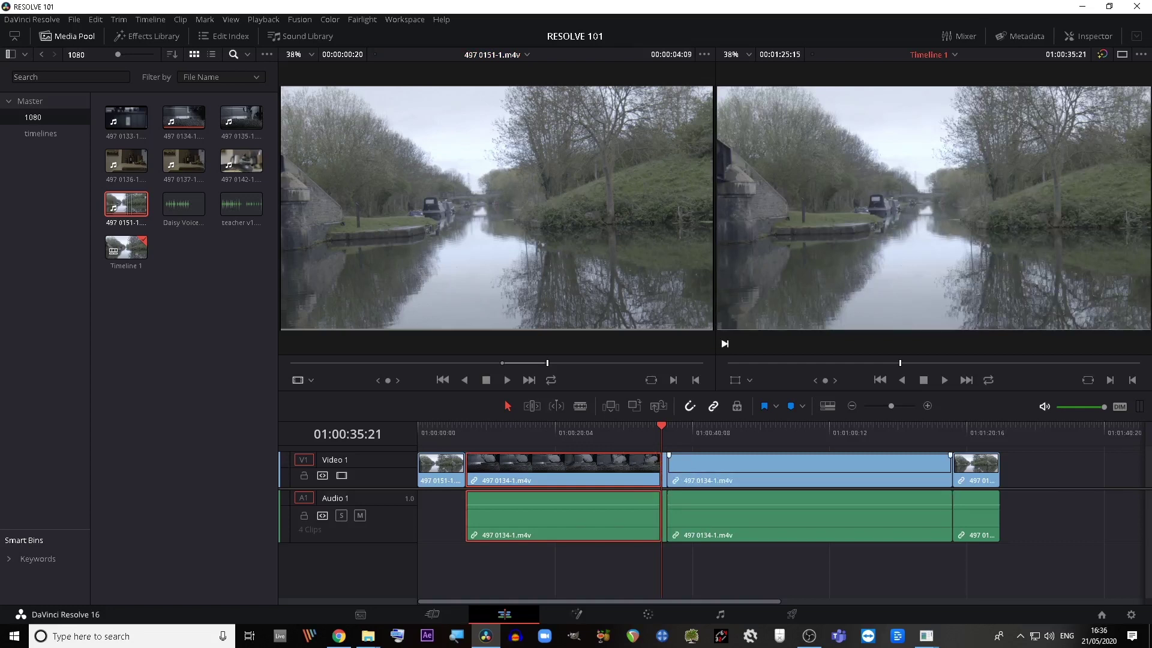
drag(555, 303, 689, 483)
key(ctrl+z)
key(ctrl+z)
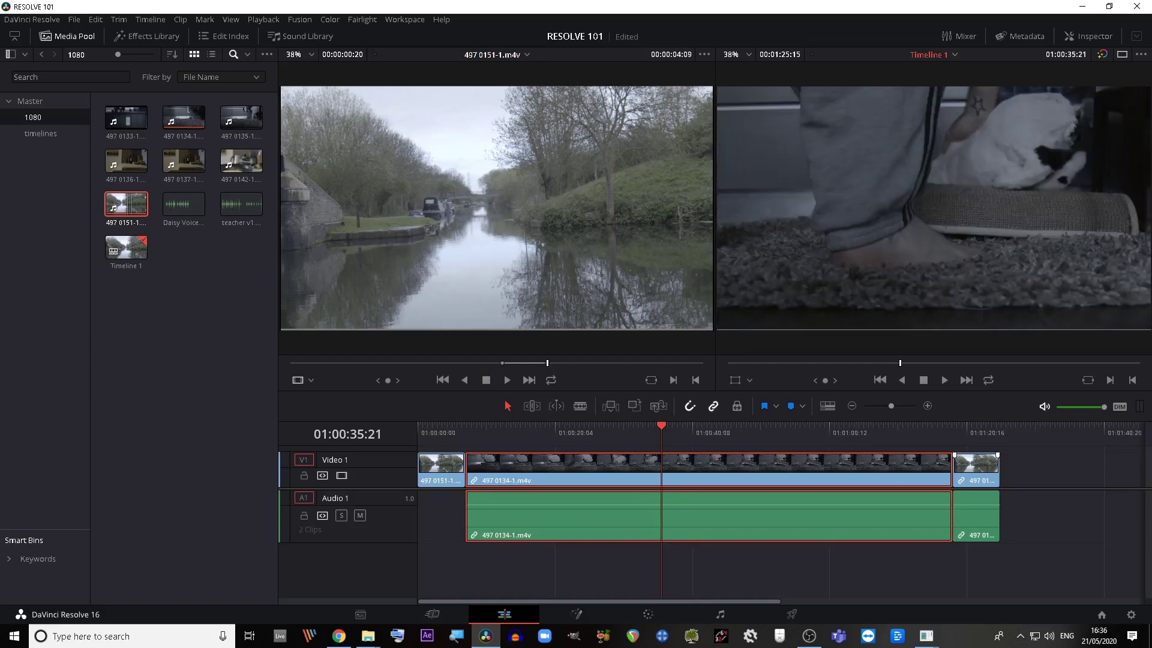
Try overwriting and then inserting the marked canal range at 01:01:18:14, where the last two clips meet, undoing each edit
drag(915, 427, 952, 427)
drag(481, 341, 954, 478)
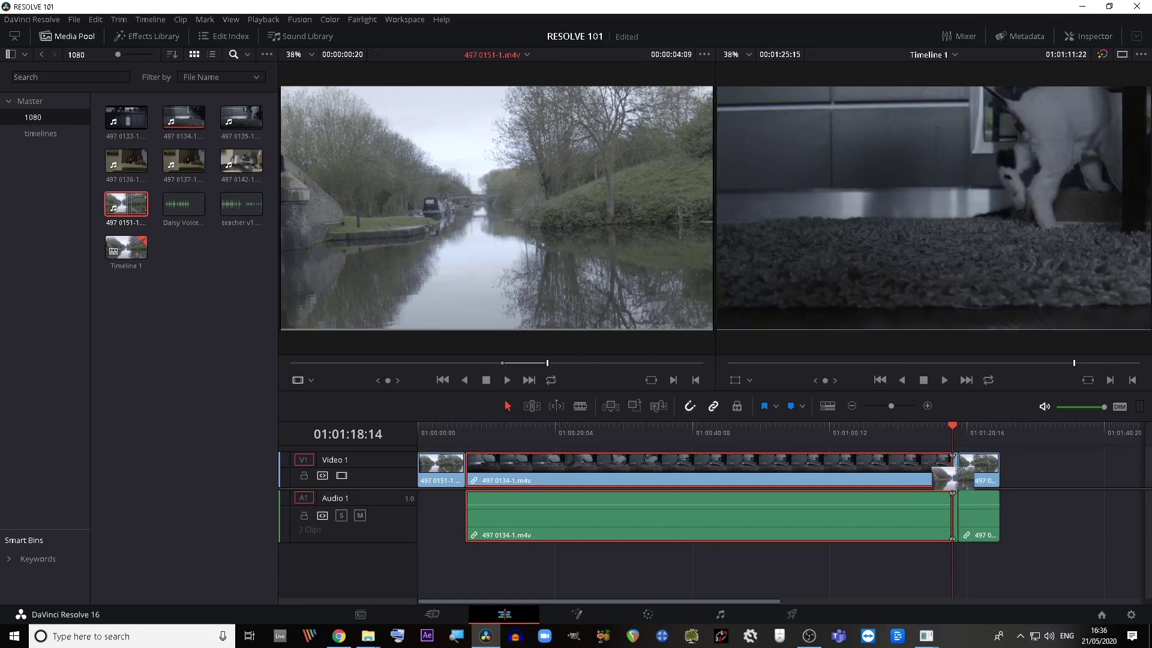
drag(953, 478, 954, 480)
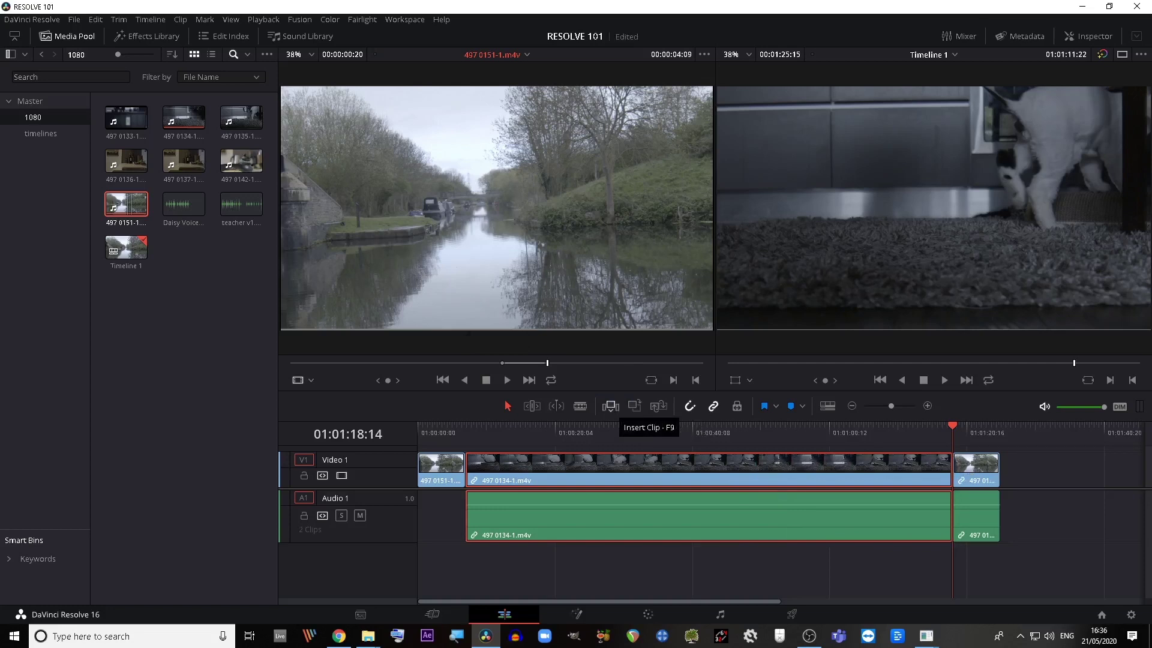
click(610, 406)
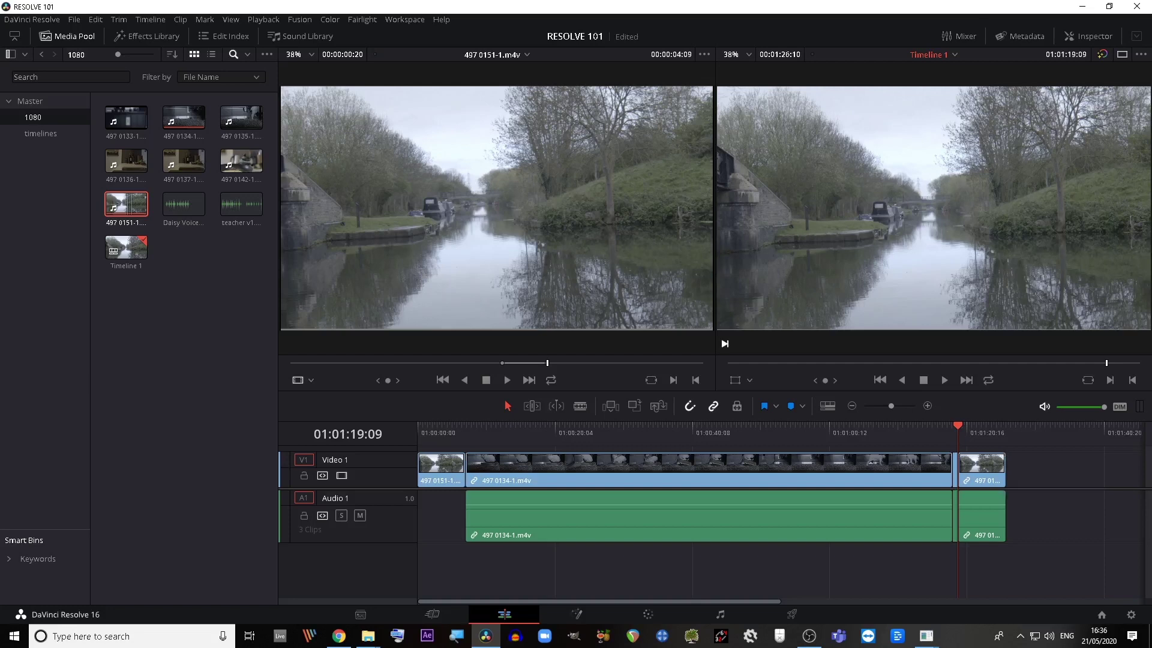
key(ctrl+z)
Overwrite the timeline at 01:01:18:14 with the marked canal range, first by direct placement and then with Overwrite Clip, undoing both
drag(483, 342, 952, 469)
key(ctrl+z)
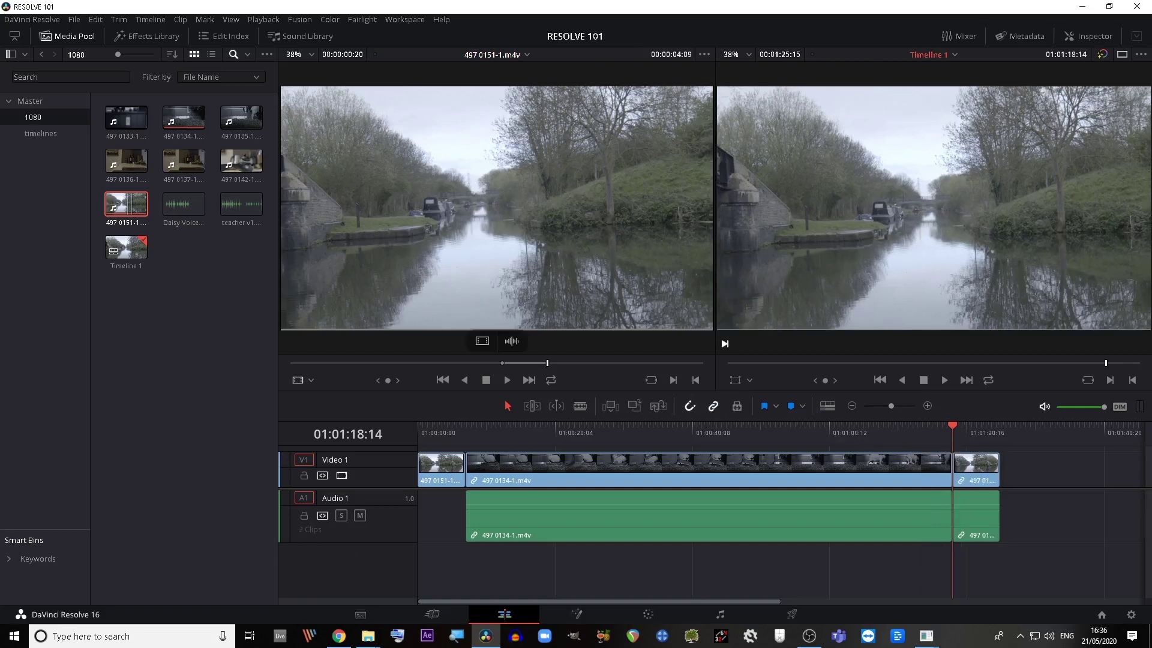
key(F10)
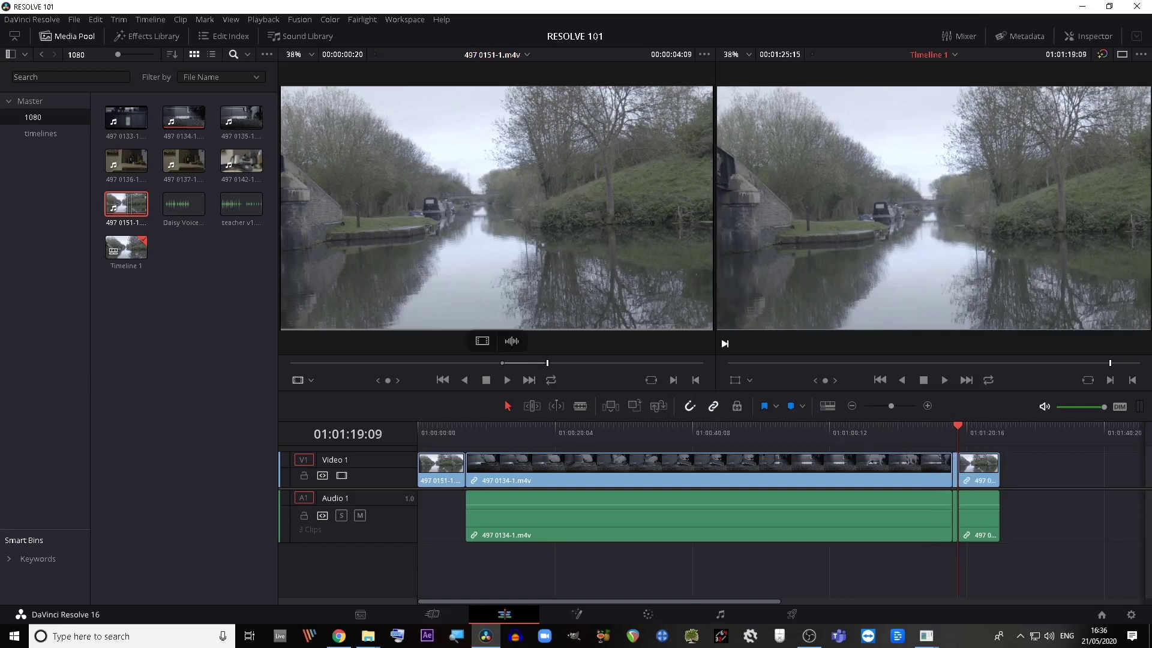
key(ctrl+z)
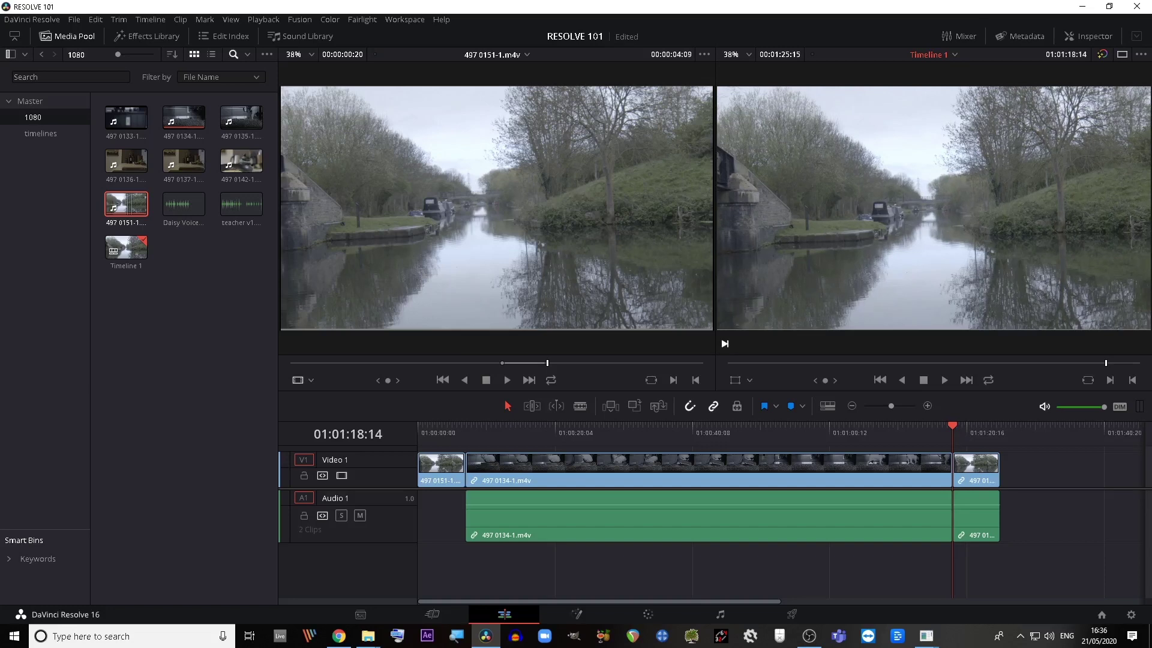
Scrub through the 497 0134-1.m4v clip on the timeline and play it from 01:01:00:00, stopping at 01:01:03:22
click(646, 431)
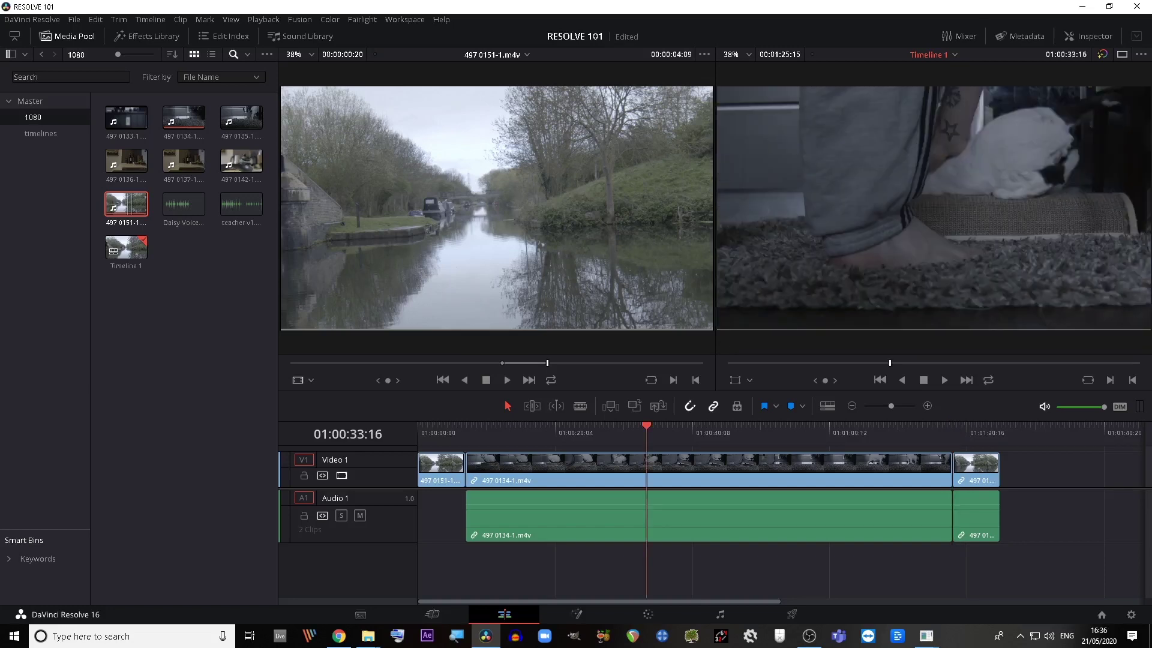
key(space)
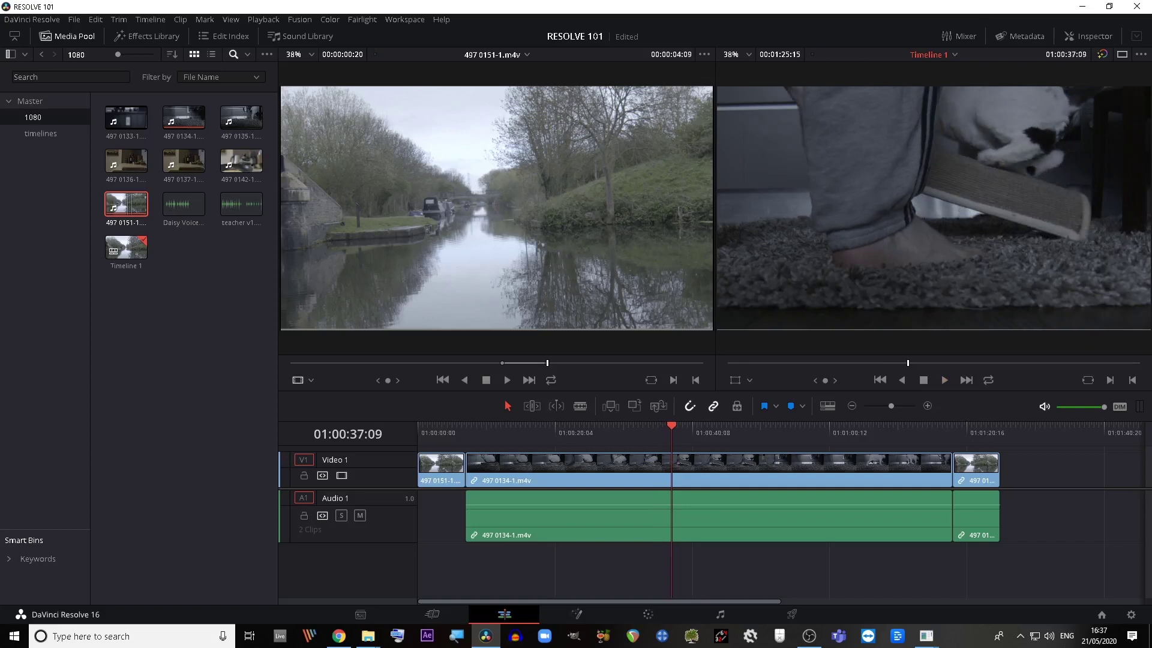
click(479, 362)
drag(628, 427, 618, 428)
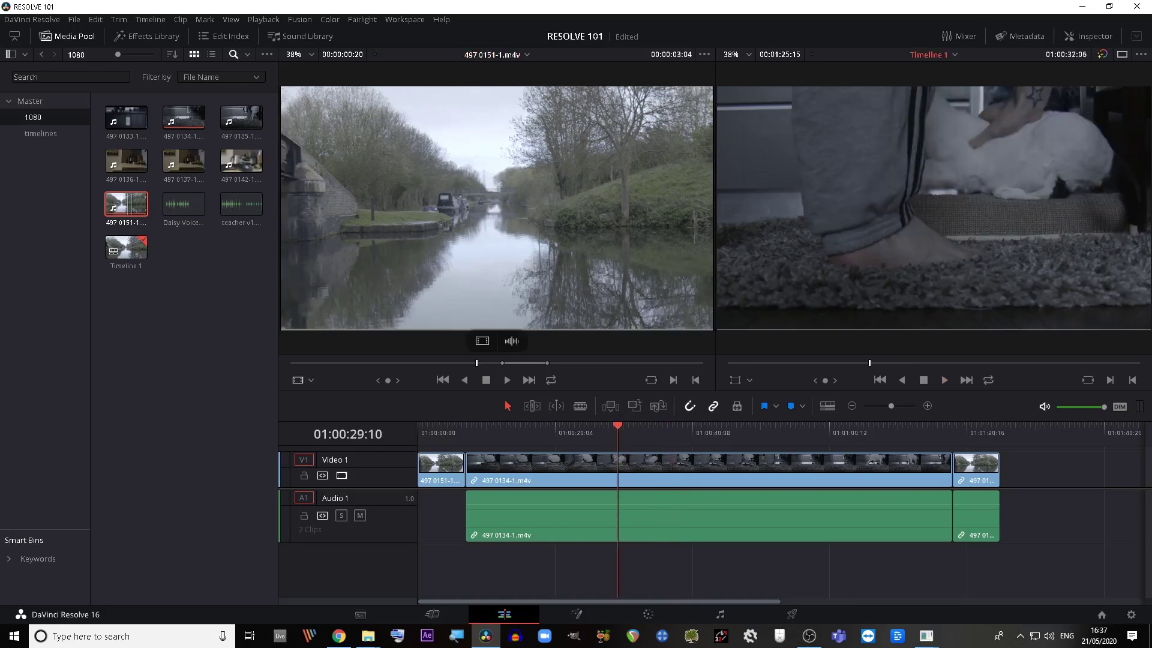
drag(887, 427, 826, 427)
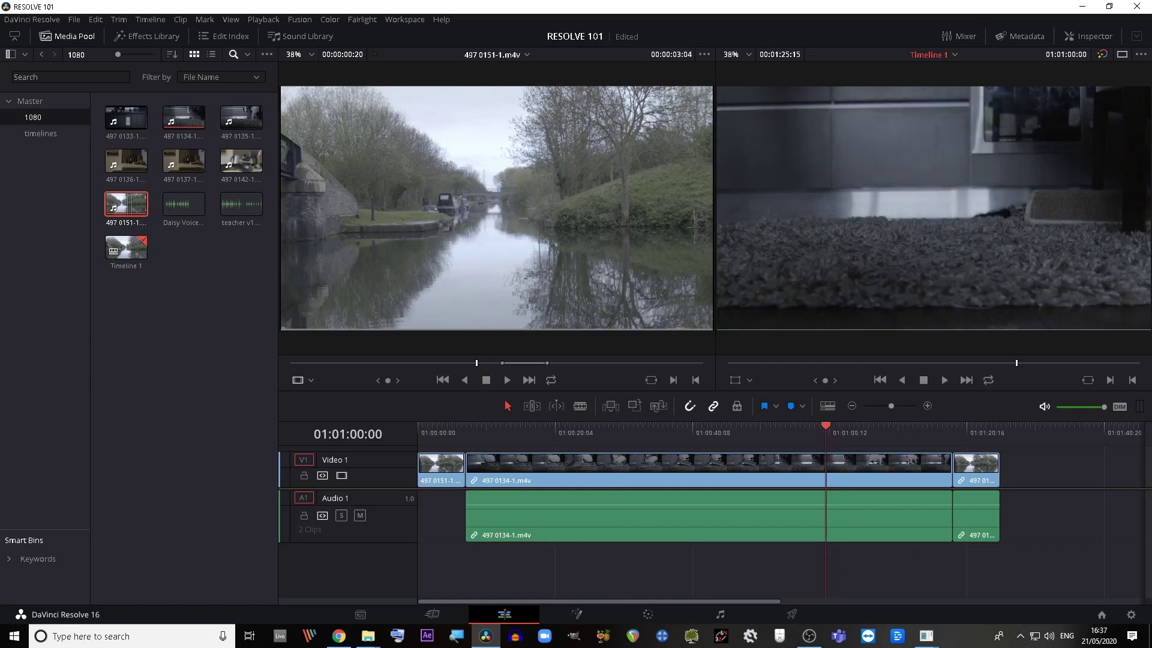
key(space)
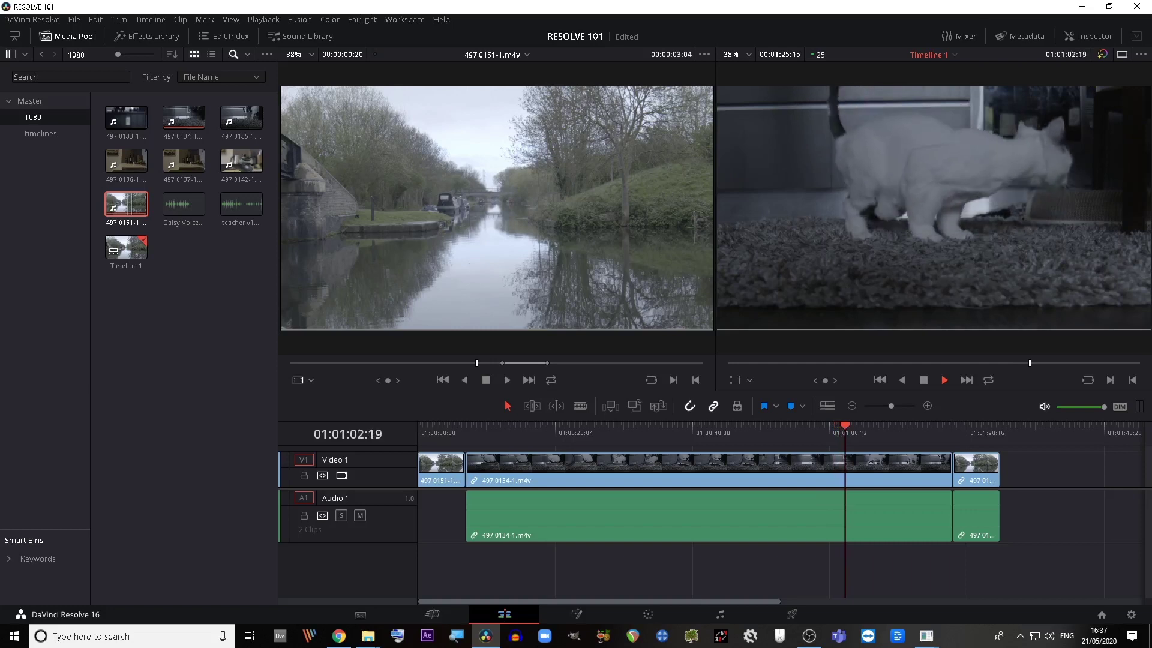
key(space)
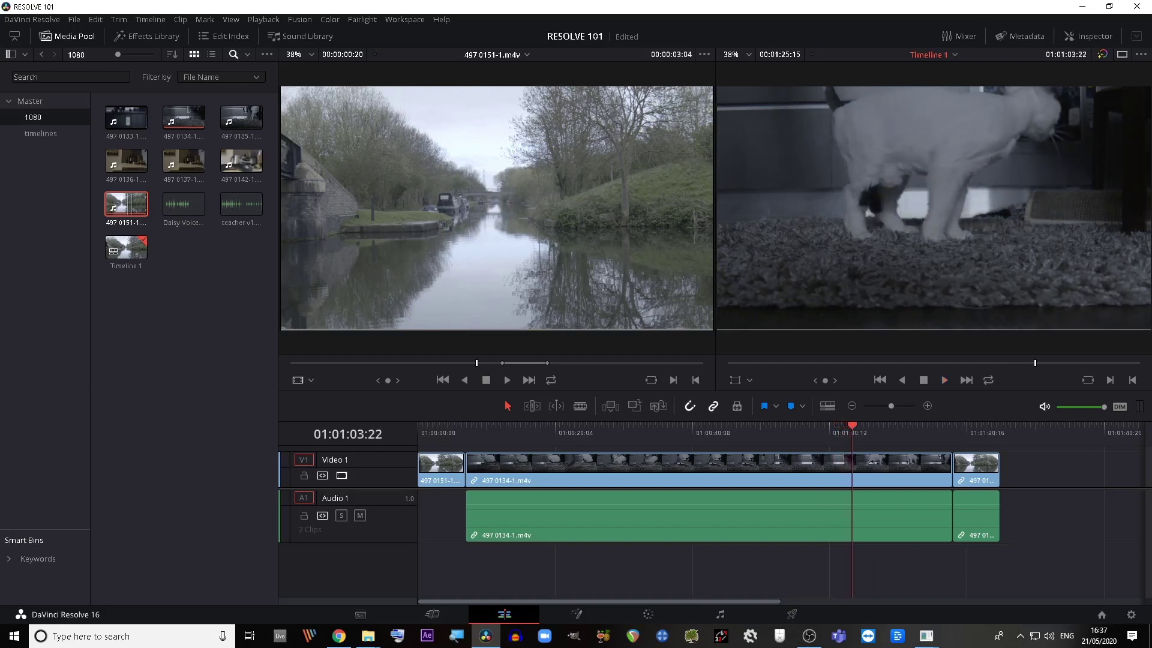
Shuttle the 497 0151-1.m4v source clip forwards and backwards at normal and double speed, stopping at 00:00:04:05
click(564, 363)
key(space)
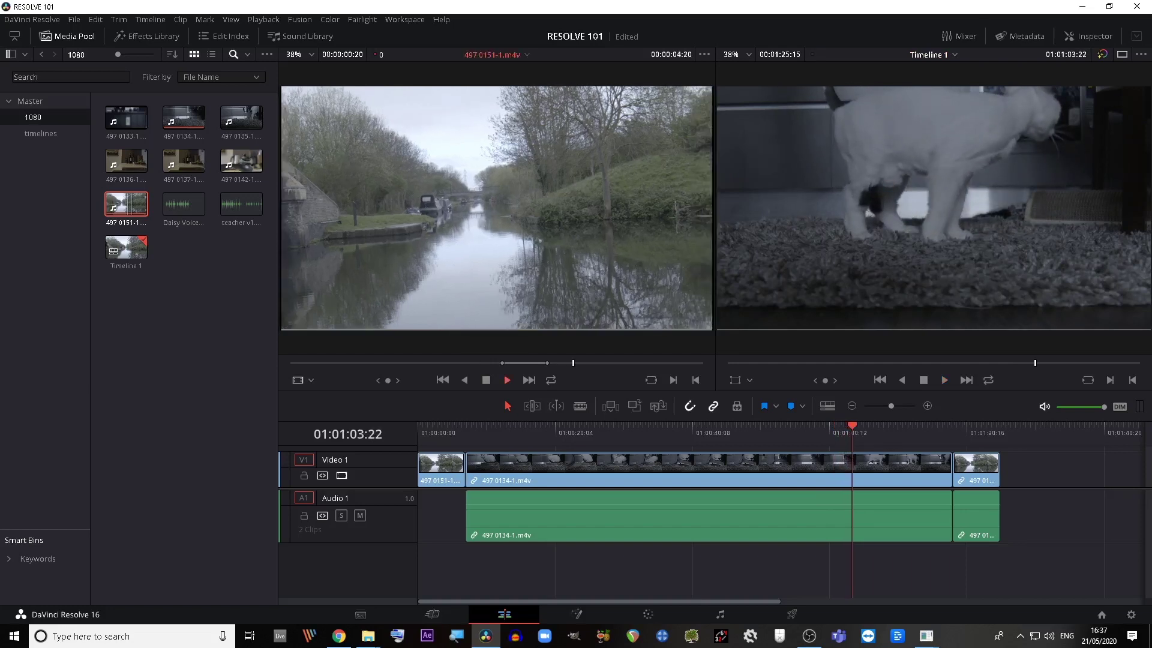
key(j)
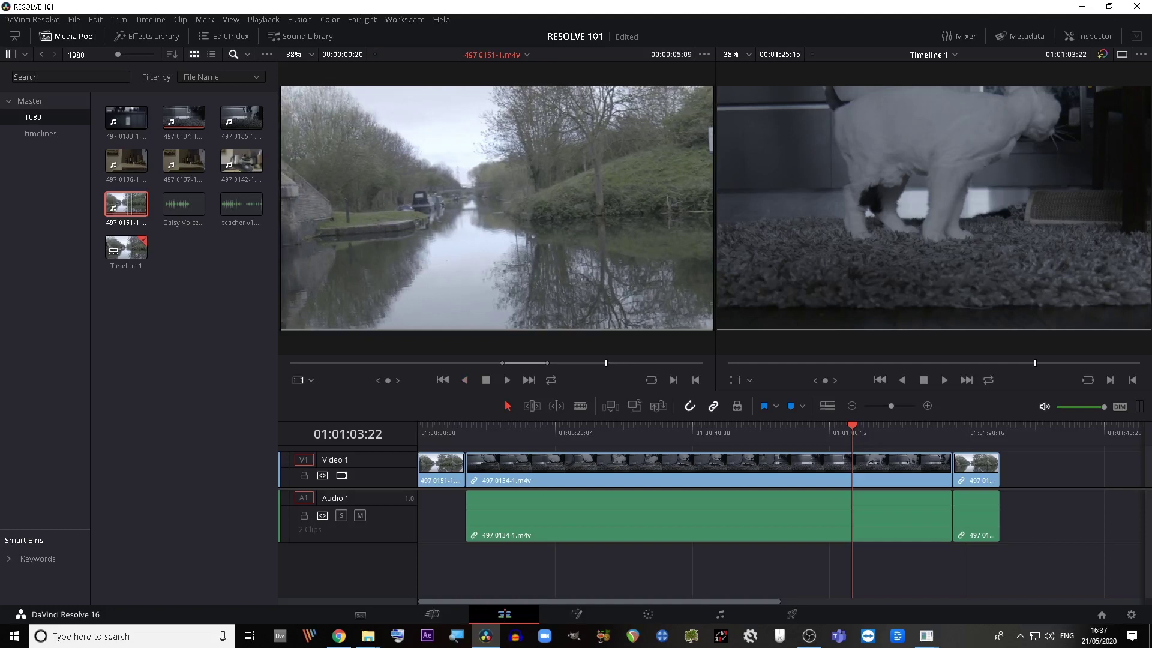
key(l)
key(k)
key(j)
key(j)
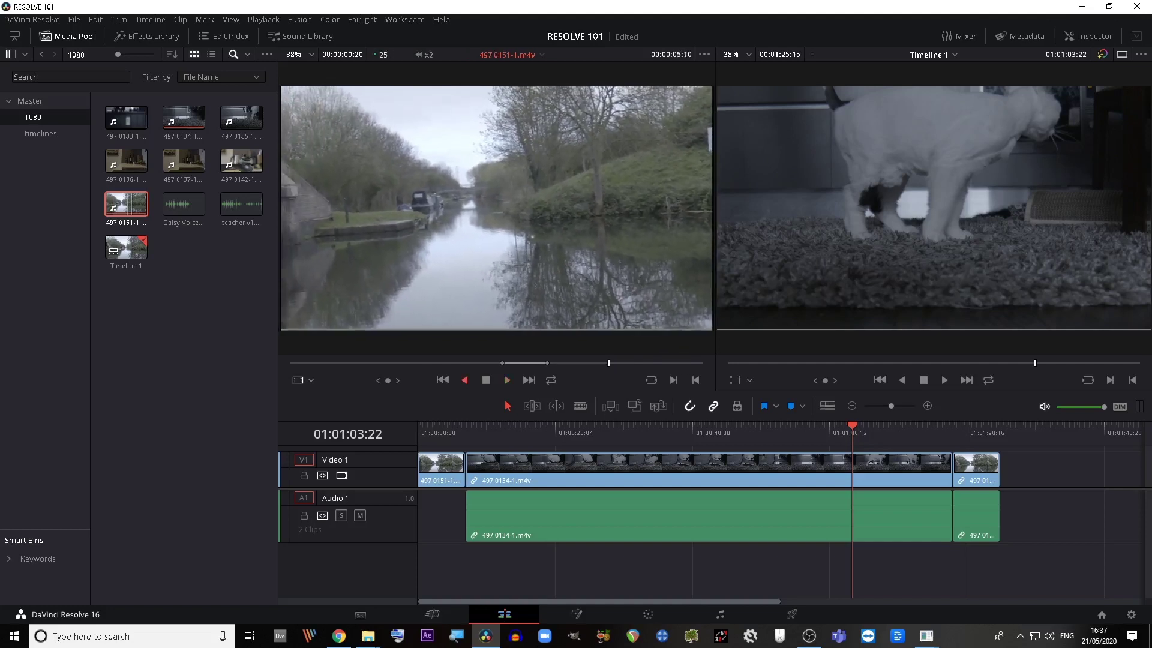
key(k)
key(l)
key(l)
key(k)
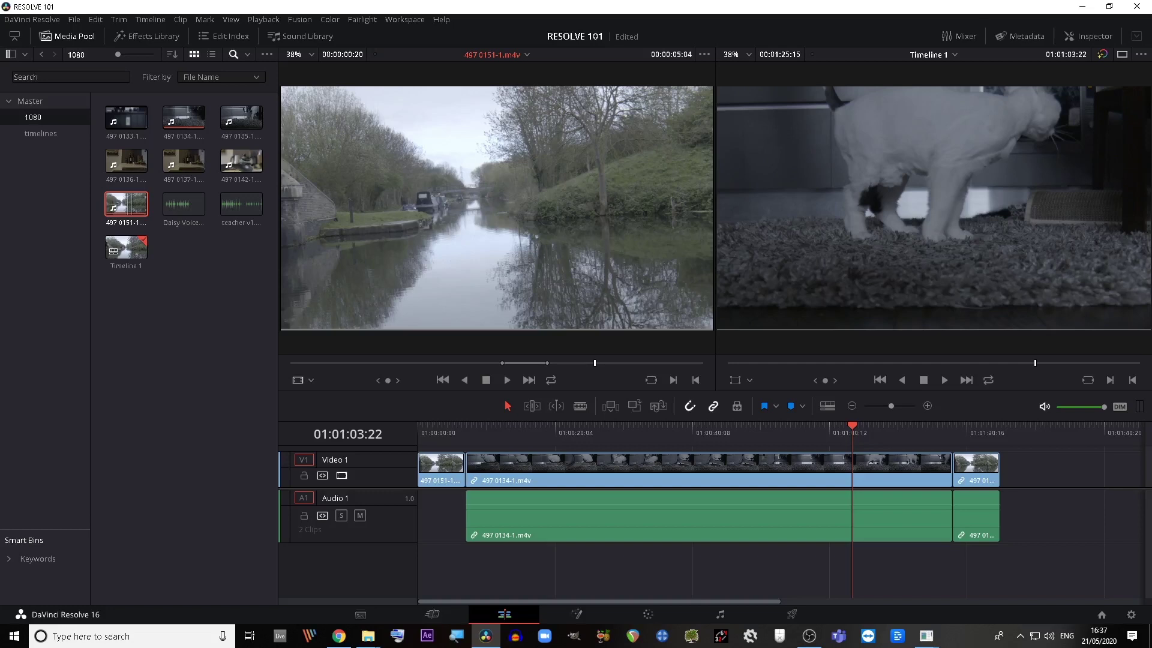
key(j)
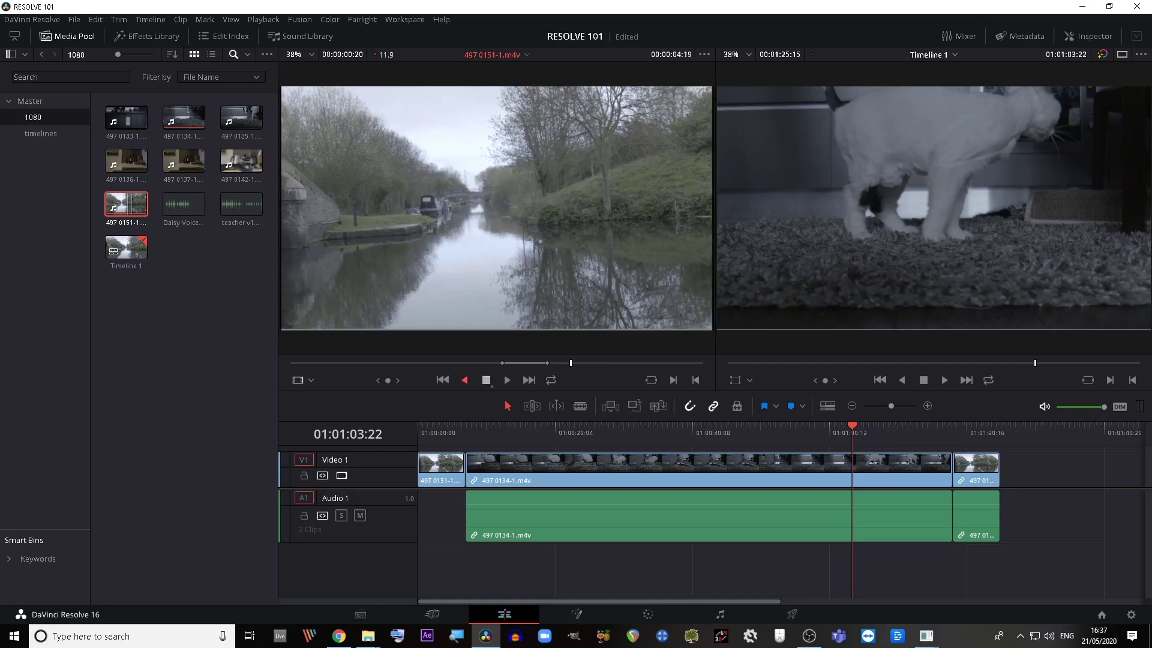
key(k)
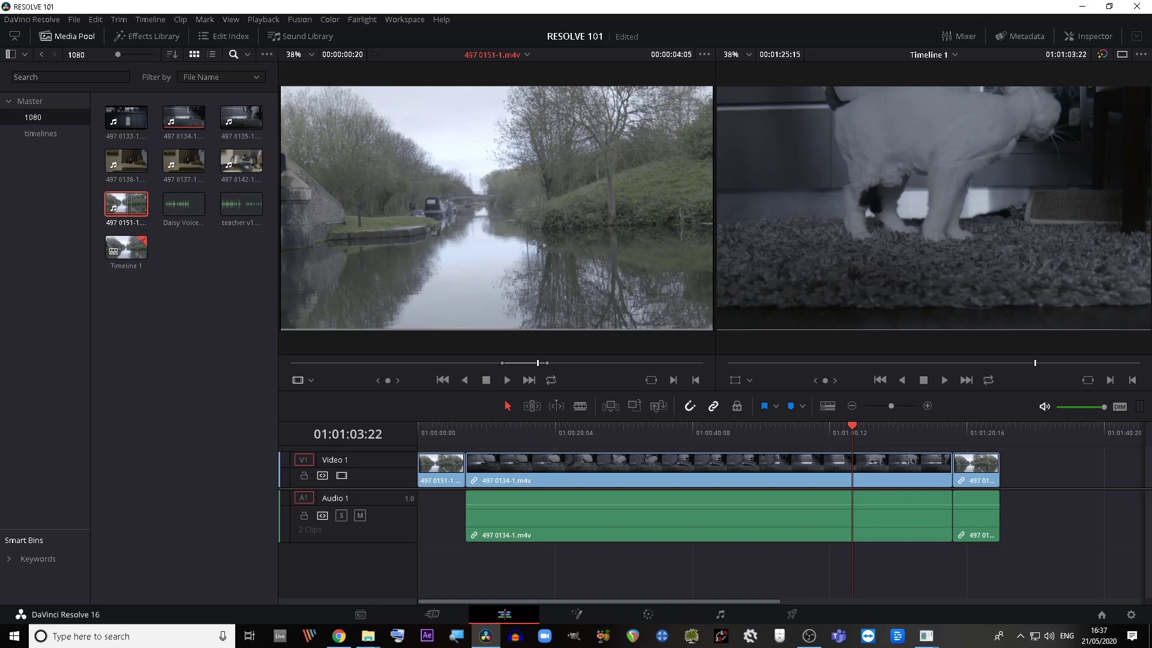
Step the timeline playhead back frame by frame from 01:00:33:16, then move it to about 01:01:05:13
click(646, 429)
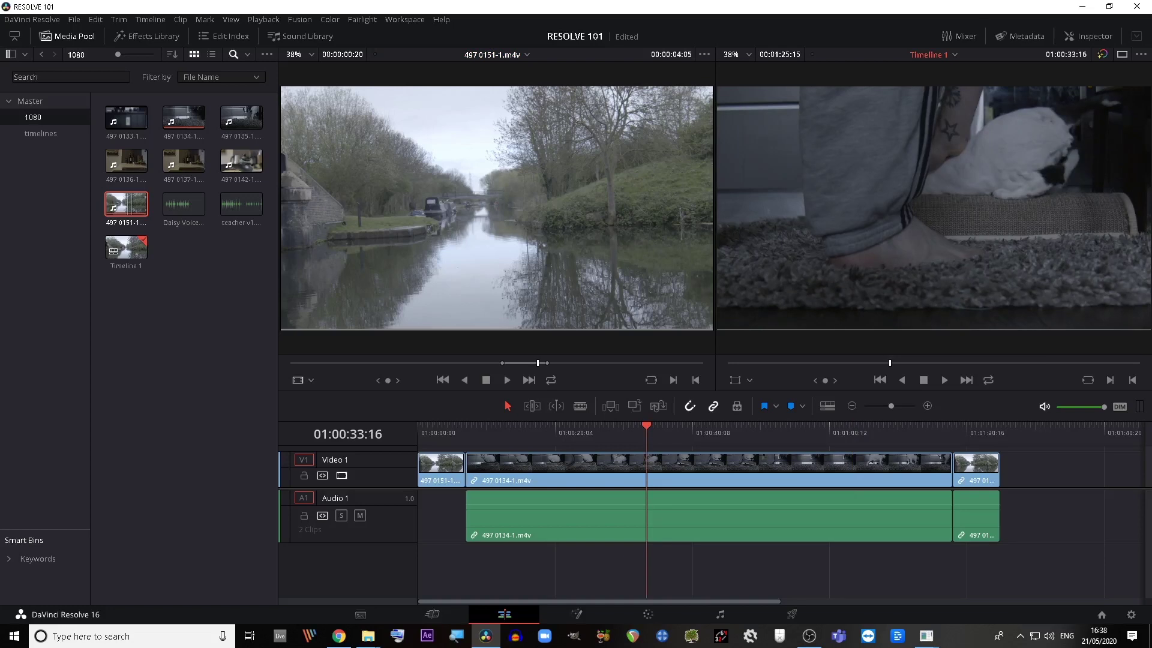
key(Left)
key(Left)
key(Left)
key(Left)
key(Left)
key(Left)
key(Left)
key(Left)
key(Left)
click(863, 428)
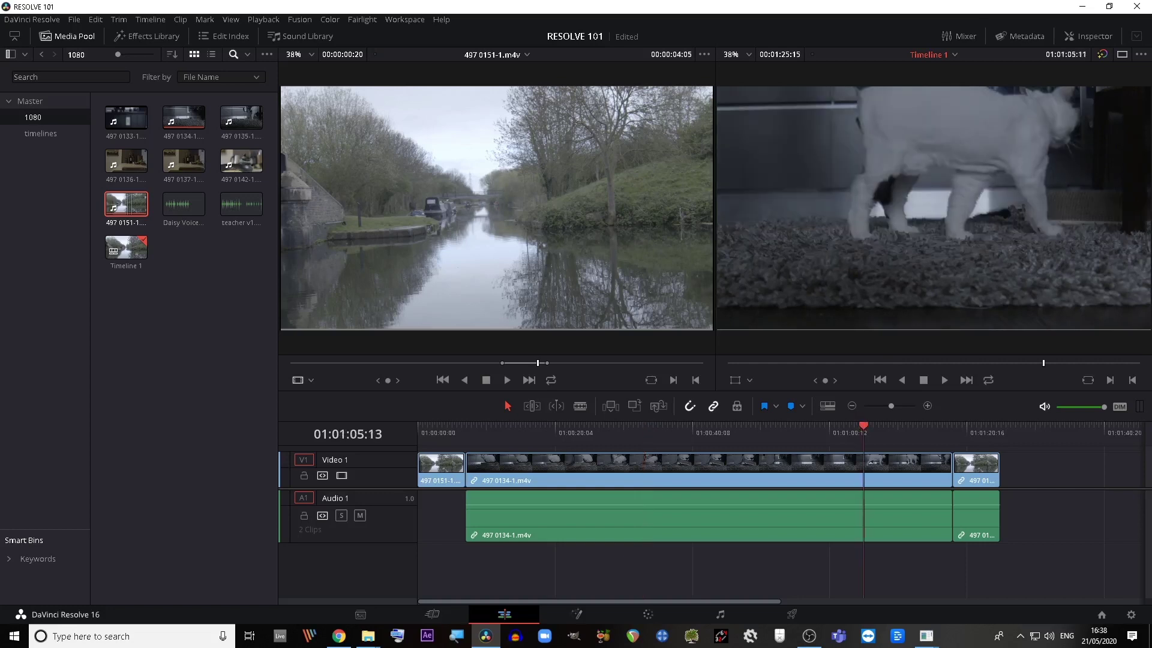
Step the timeline playhead forwards and backwards one frame at a time from 01:01:05:13, stopping at 01:01:05:20
key(Right)
key(Right)
key(Right)
key(Right)
key(Right)
key(Right)
key(Right)
key(Right)
key(Right)
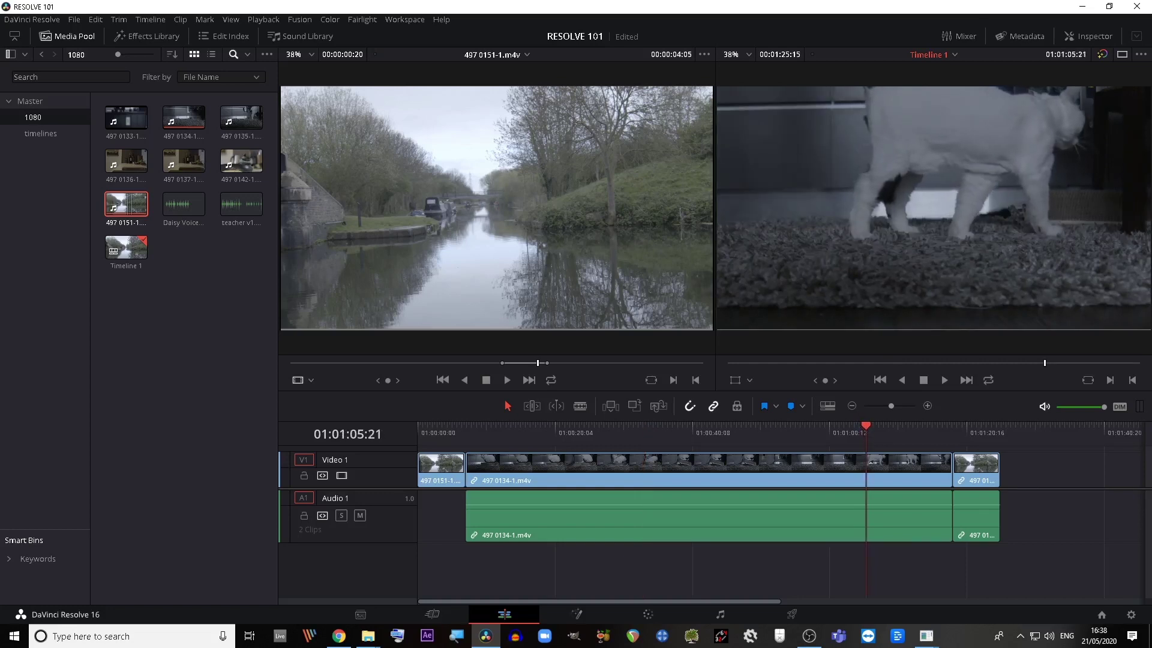
key(Left)
key(Left)
key(Left)
key(Left)
key(Left)
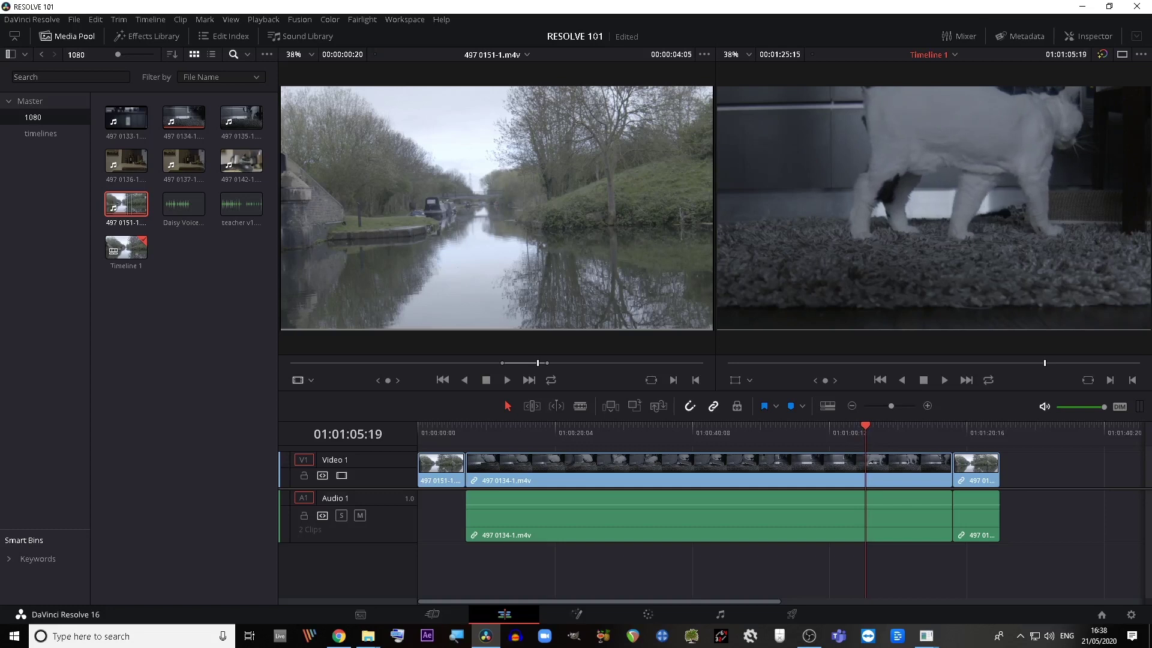
key(Left)
key(Left)
key(Left)
key(Left)
key(Right)
key(Right)
key(Right)
key(Right)
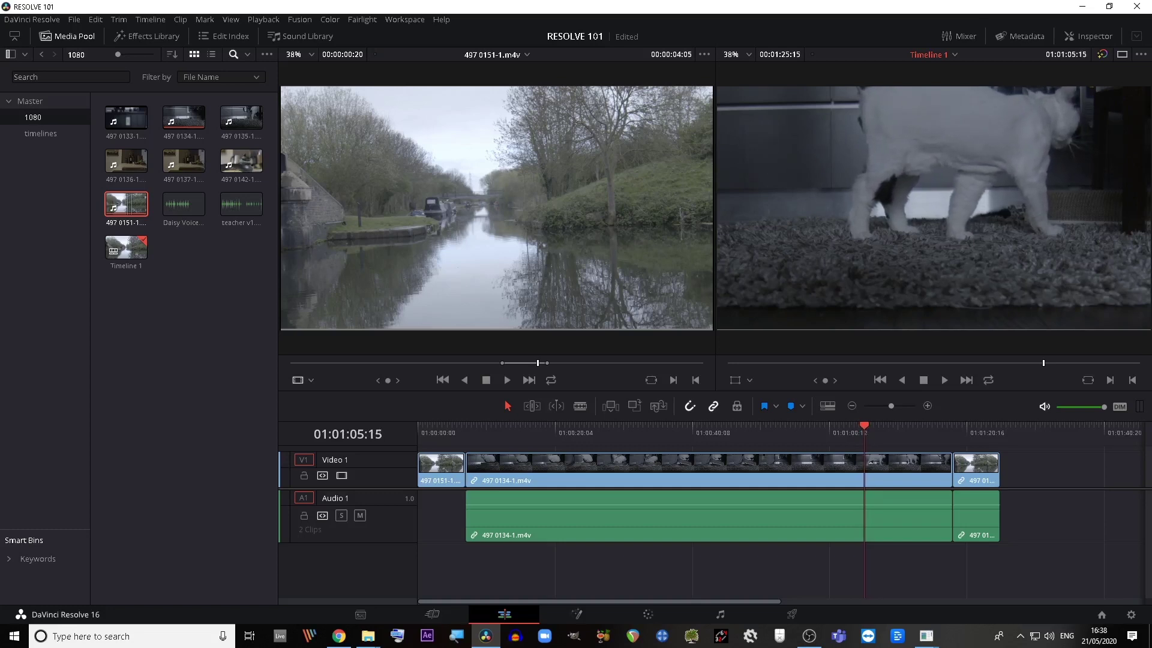
key(Right)
key(Right)
key(Right)
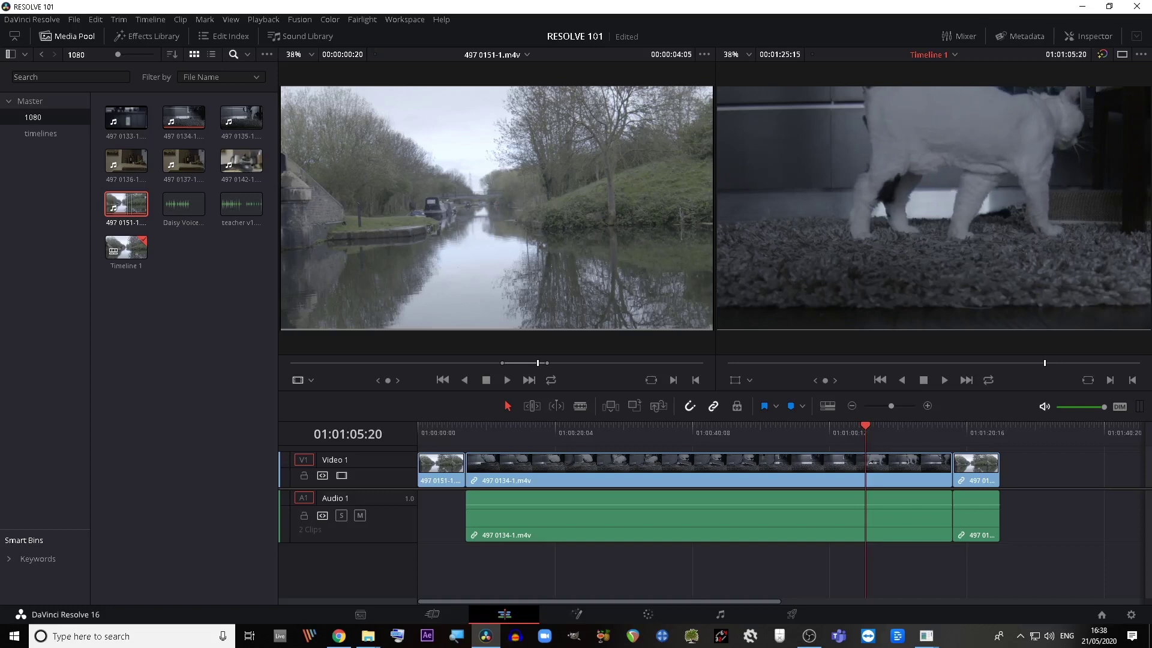
Jump the timeline playhead backwards and forwards in one-second increments, stopping at 01:01:06:20
key(space)
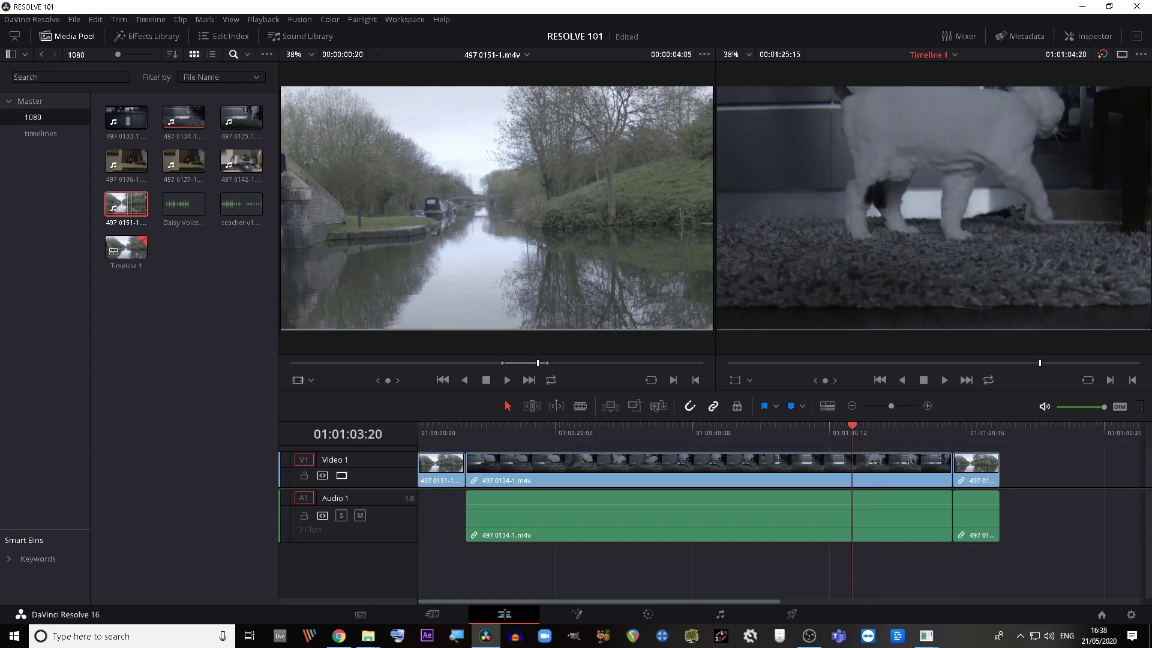
key(j)
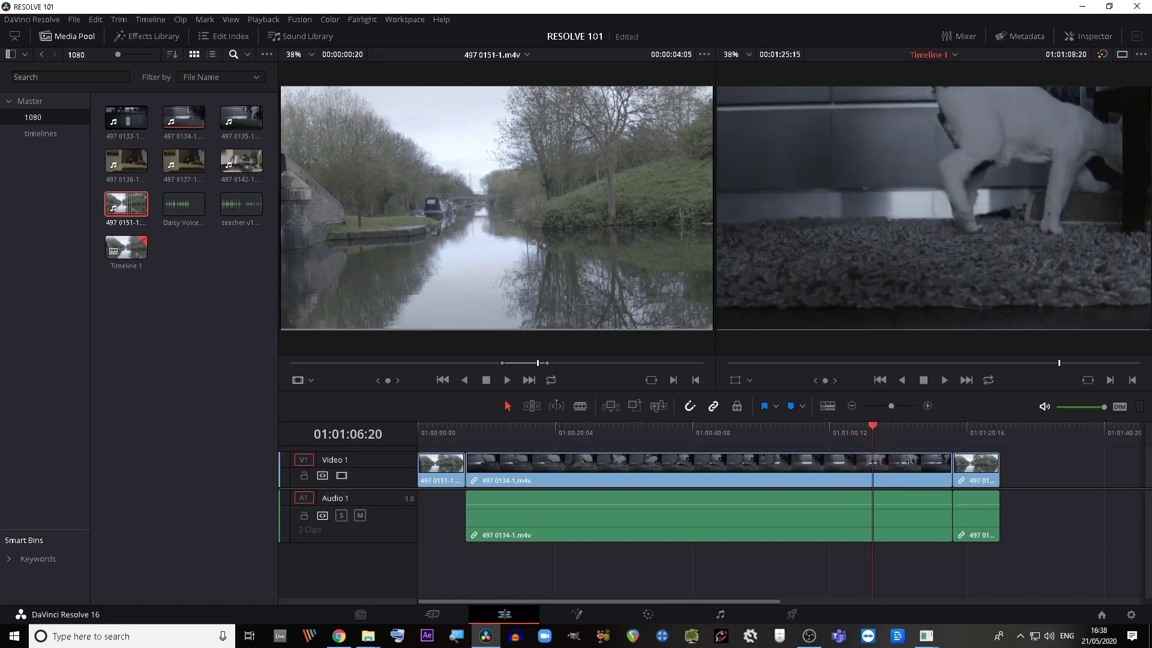
key(shift+Left)
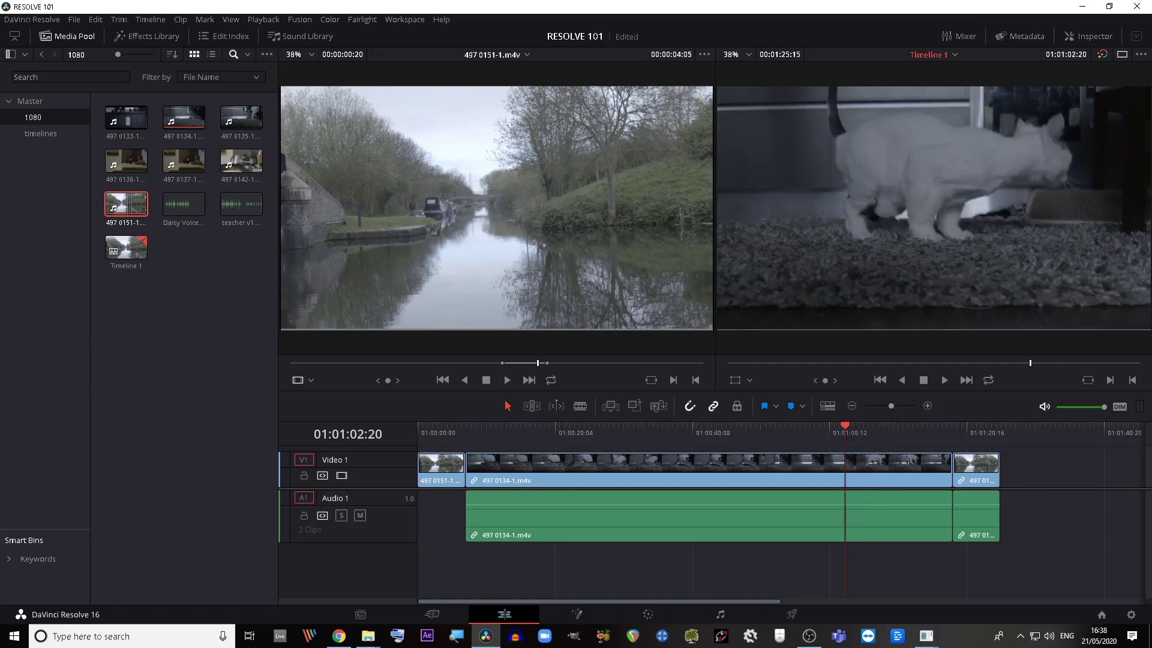
key(shift+Right)
key(shift+Right)
key(shift+Right)
key(shift+Right)
key(shift+Left)
key(shift+Left)
key(shift+Left)
key(shift+Right)
key(shift+Right)
key(shift+Right)
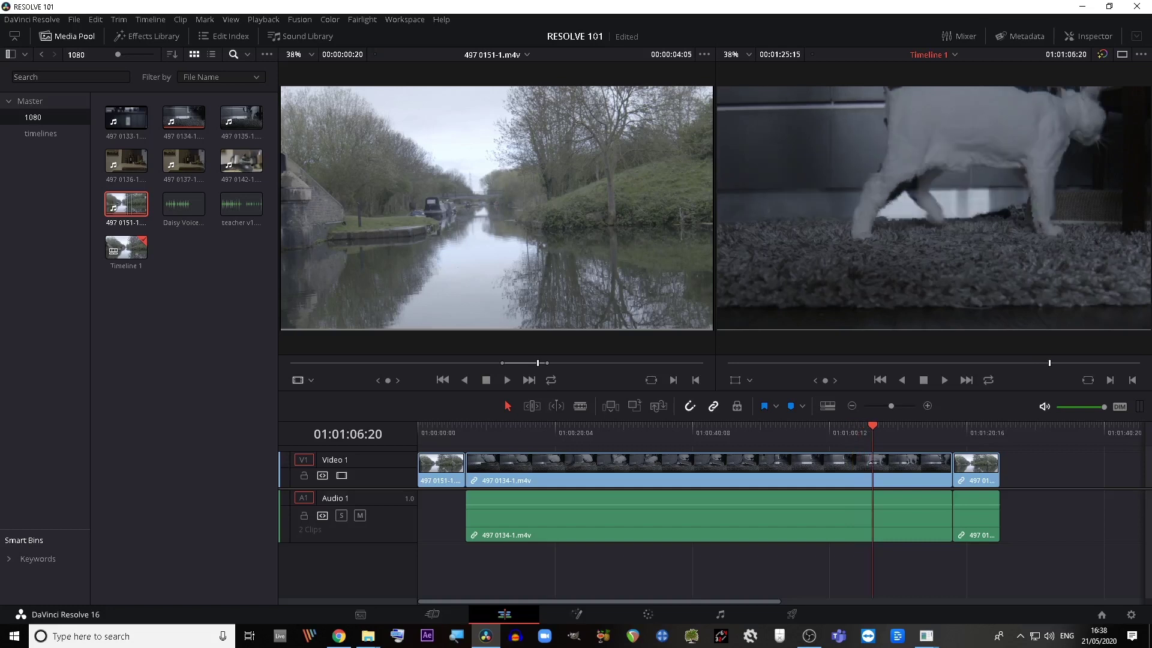
Jump the playhead back and forth between the timeline's edit points, including those at 01:00:07:01 and 01:01:18:14
key(Up)
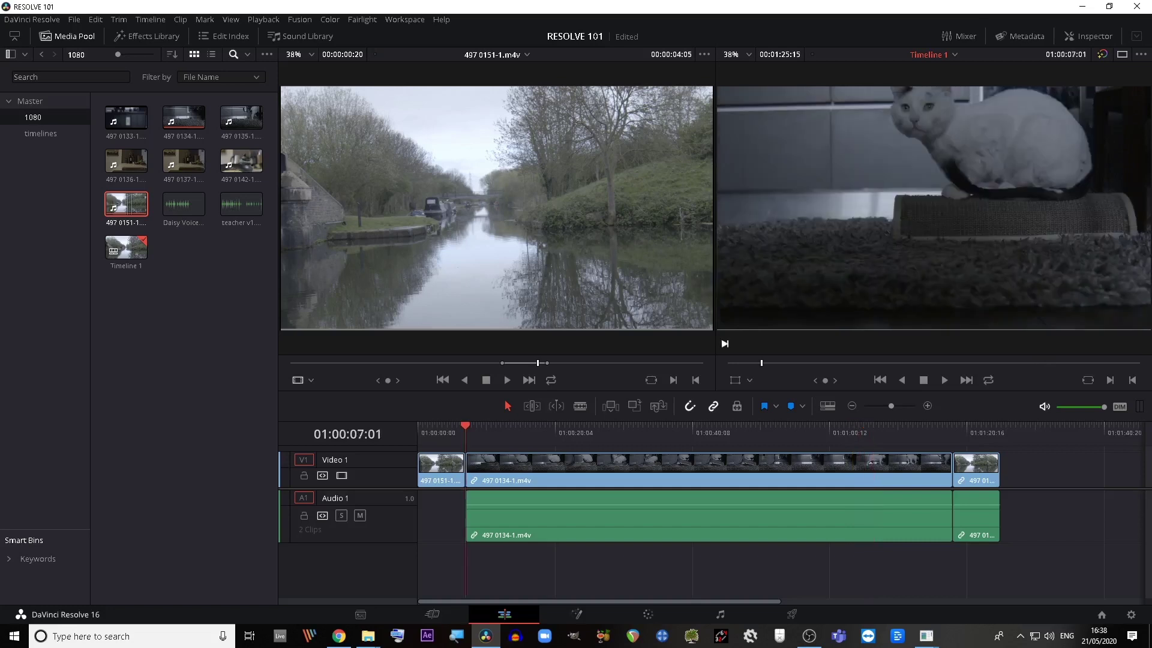
key(Down)
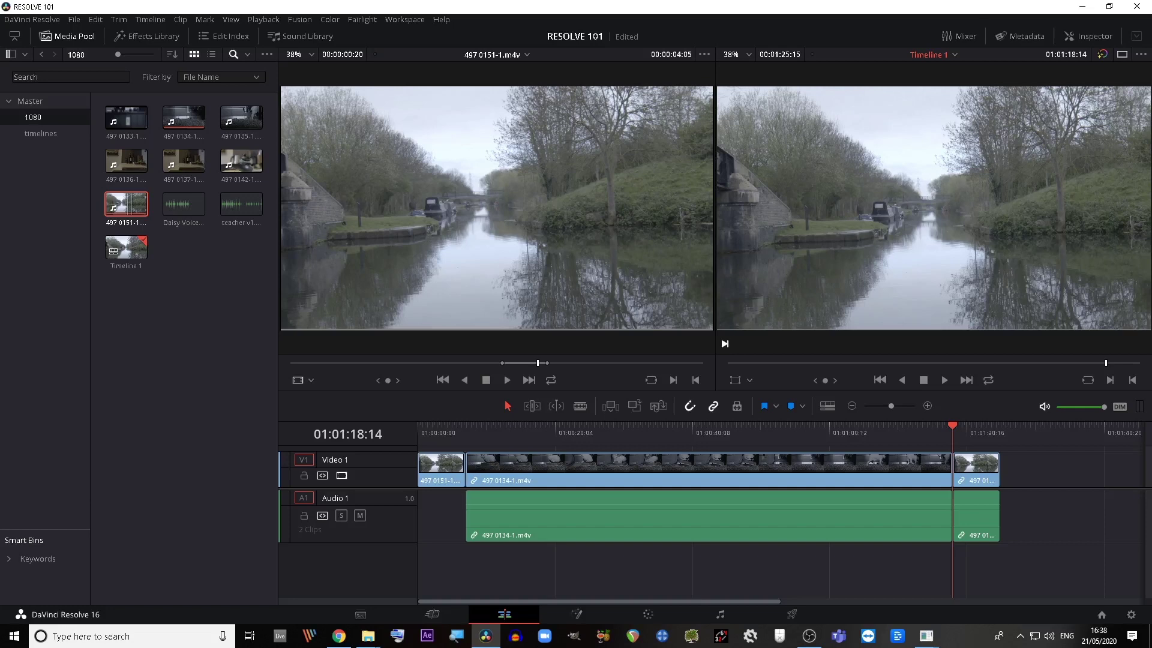
key(Down)
key(Up)
key(Up)
key(Up)
key(Down)
key(Down)
key(Up)
key(Up)
key(Down)
key(Down)
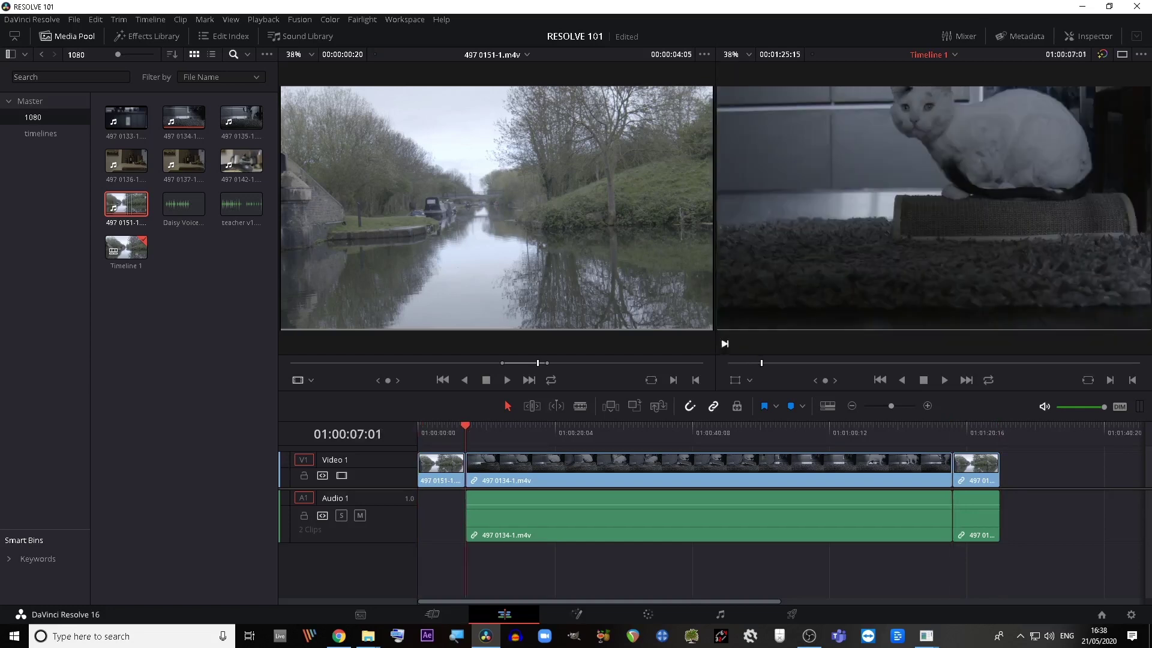
key(Up)
Place the timeline playhead at 01:00:48:00, 01:00:21:10 and finally 01:01:13:01, nudging it forward by single frames
click(744, 429)
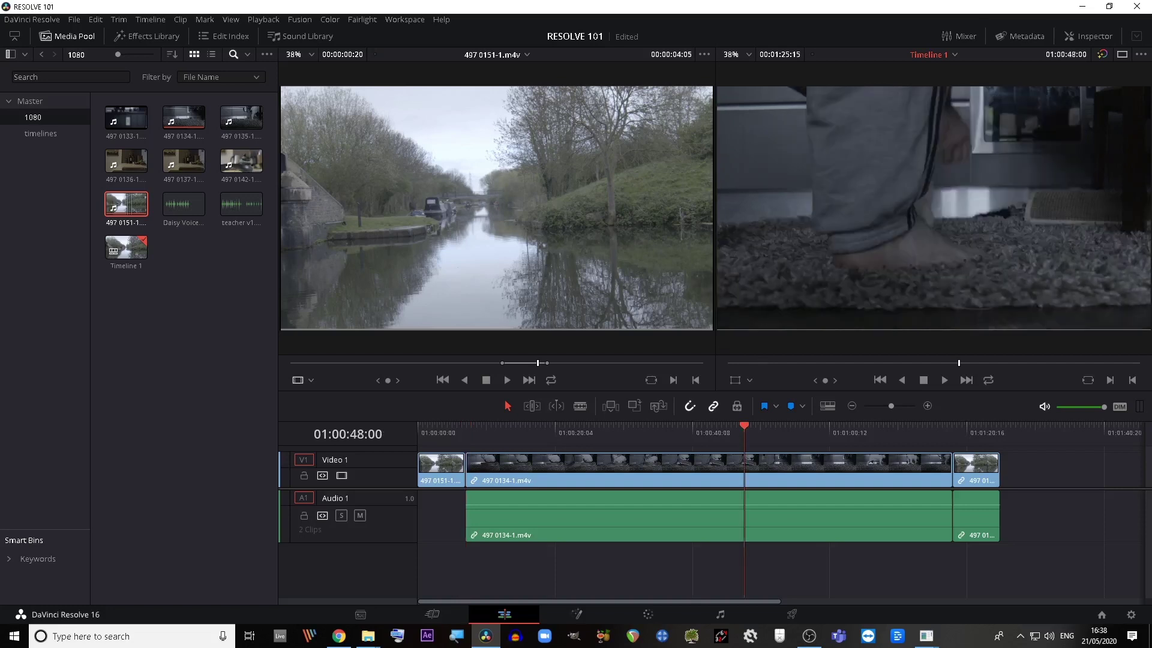
click(563, 430)
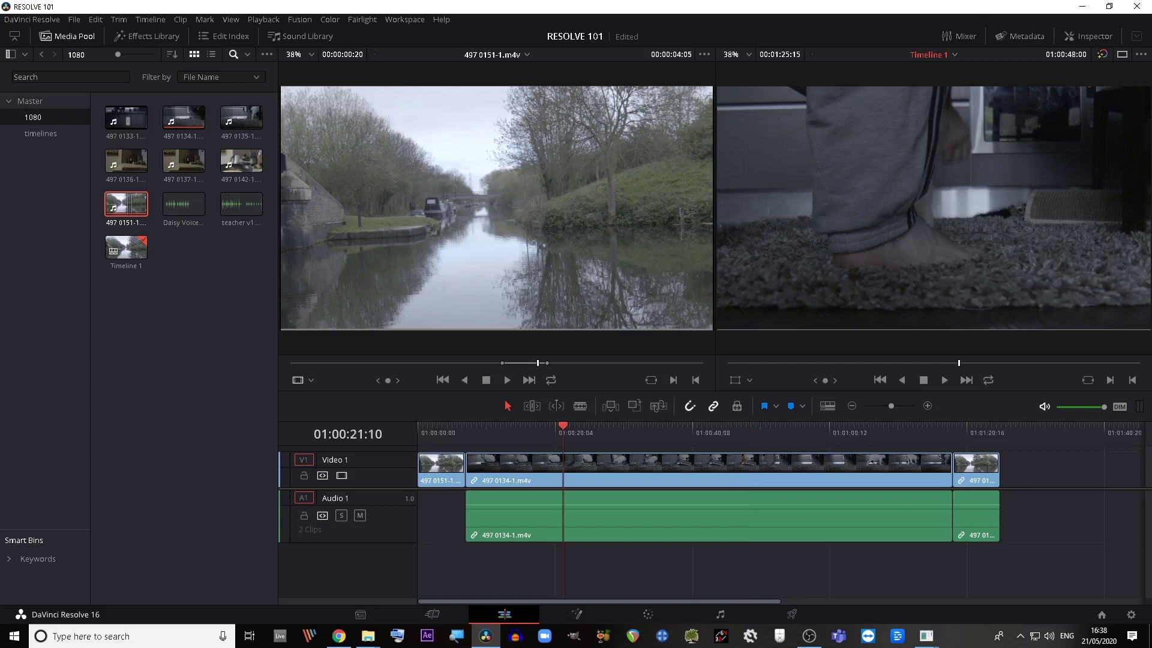
click(916, 430)
drag(916, 427, 914, 427)
key(Right)
key(Right)
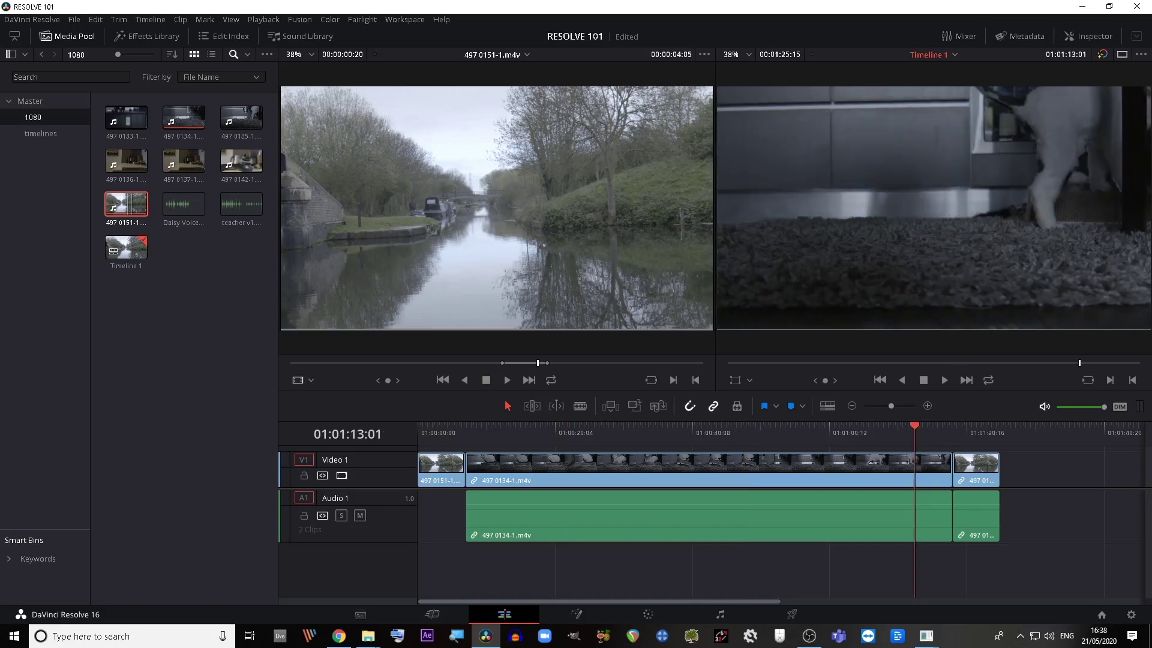
Zoom the timeline in and out around the playhead at 01:01:13:01
scroll(781, 510, up, 8)
scroll(781, 509, down, 5)
scroll(781, 510, down, 3)
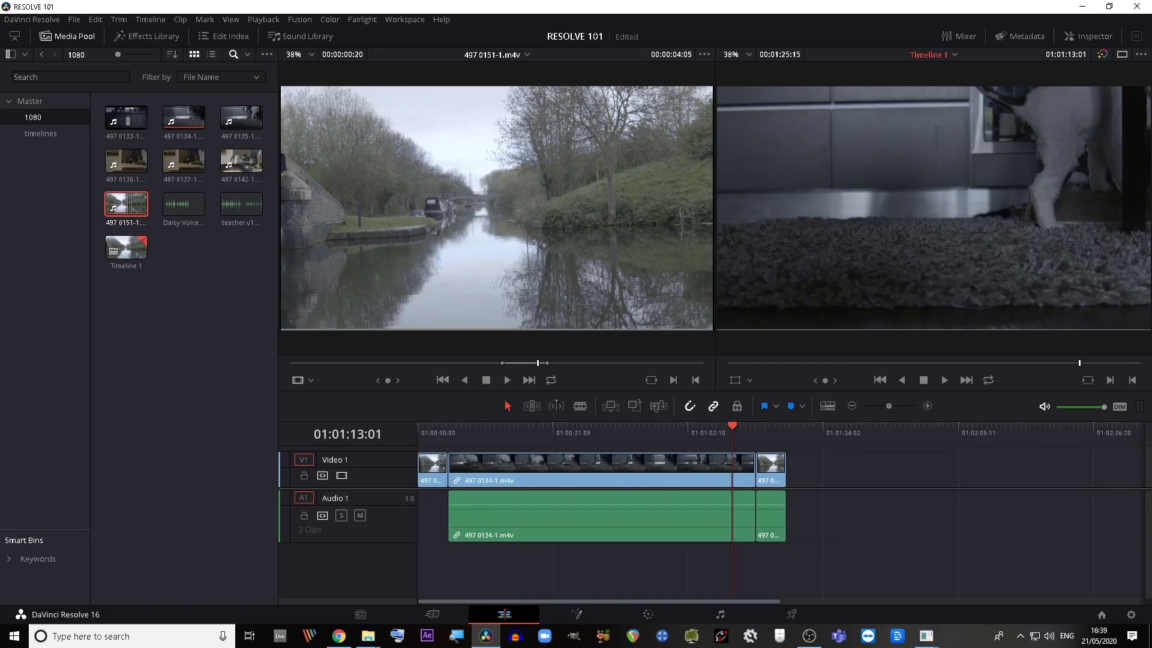
scroll(781, 510, up, 1)
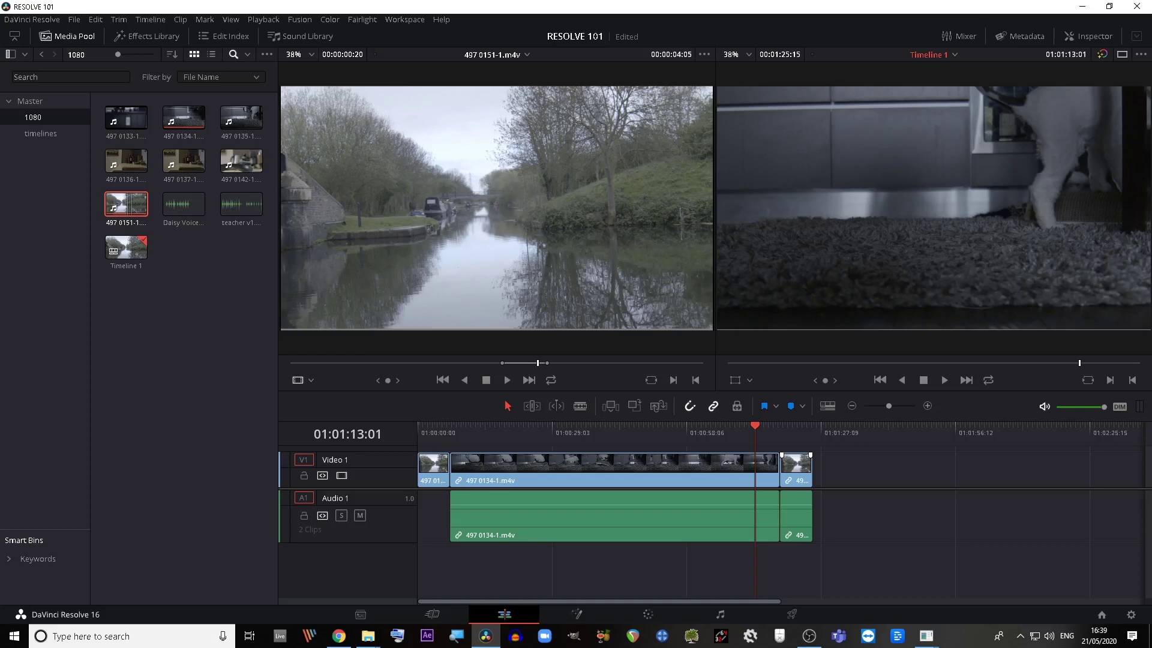
key(ctrl+minus)
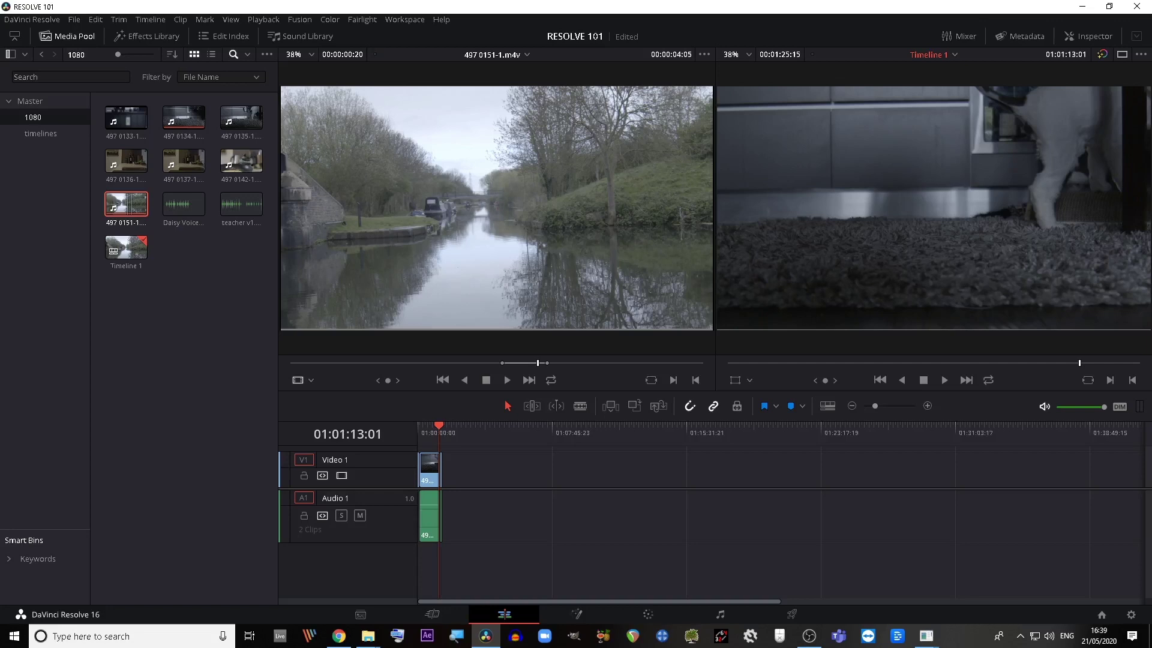
scroll(864, 516, up, 6)
scroll(863, 515, down, 4)
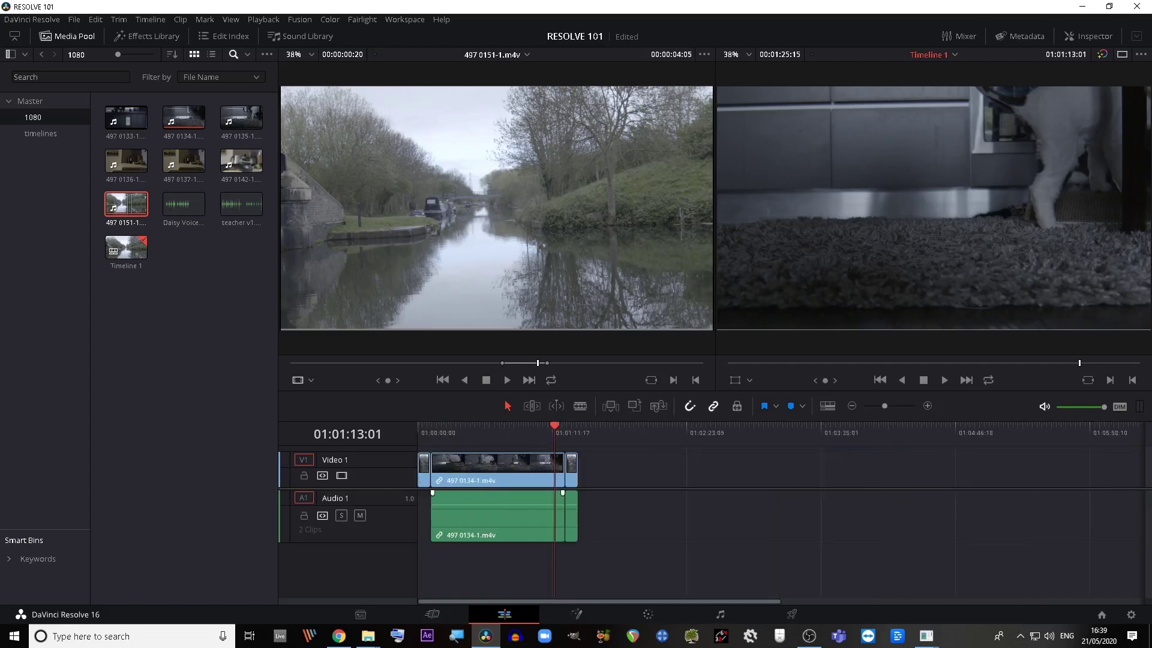
scroll(781, 498, up, 3)
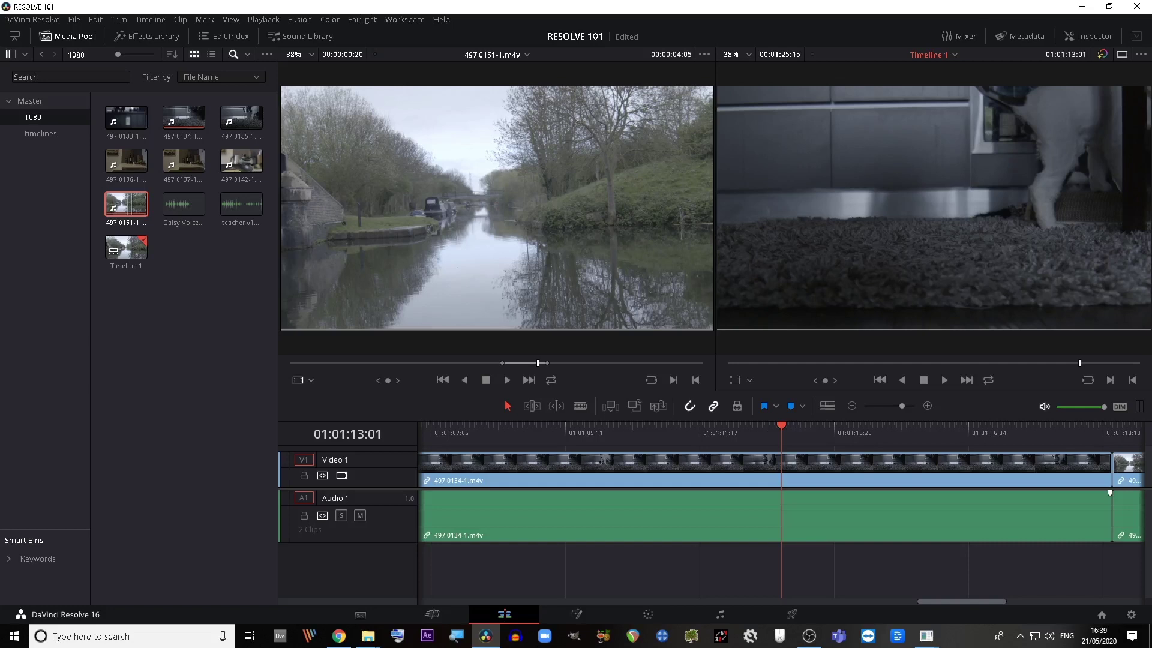
scroll(781, 498, down, 2)
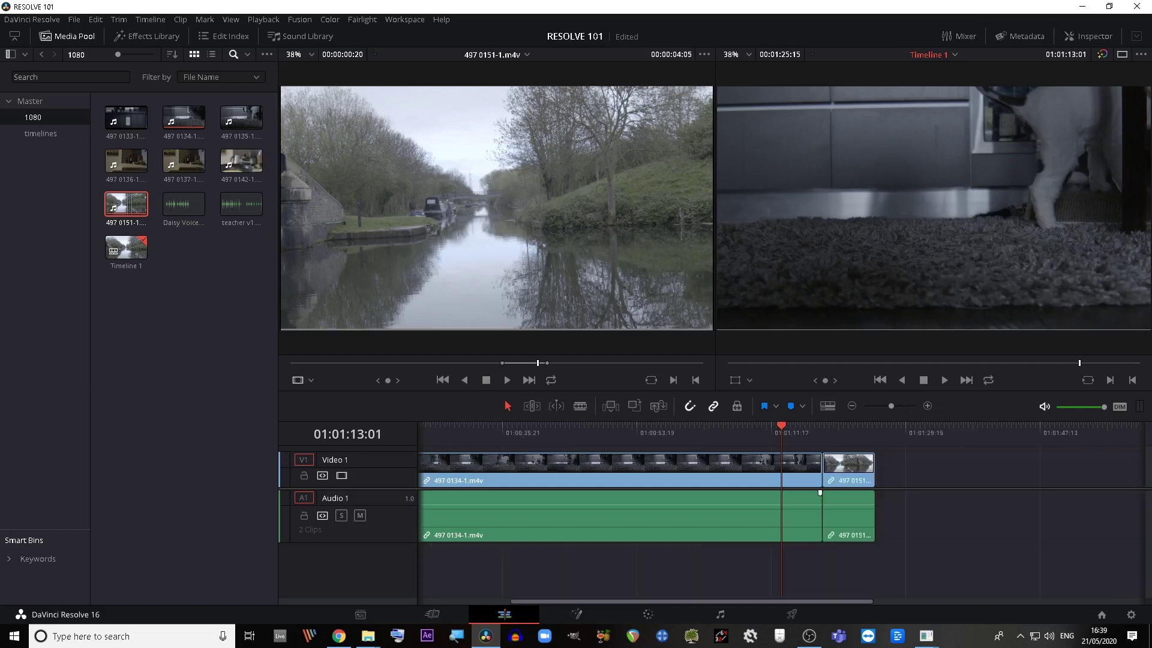
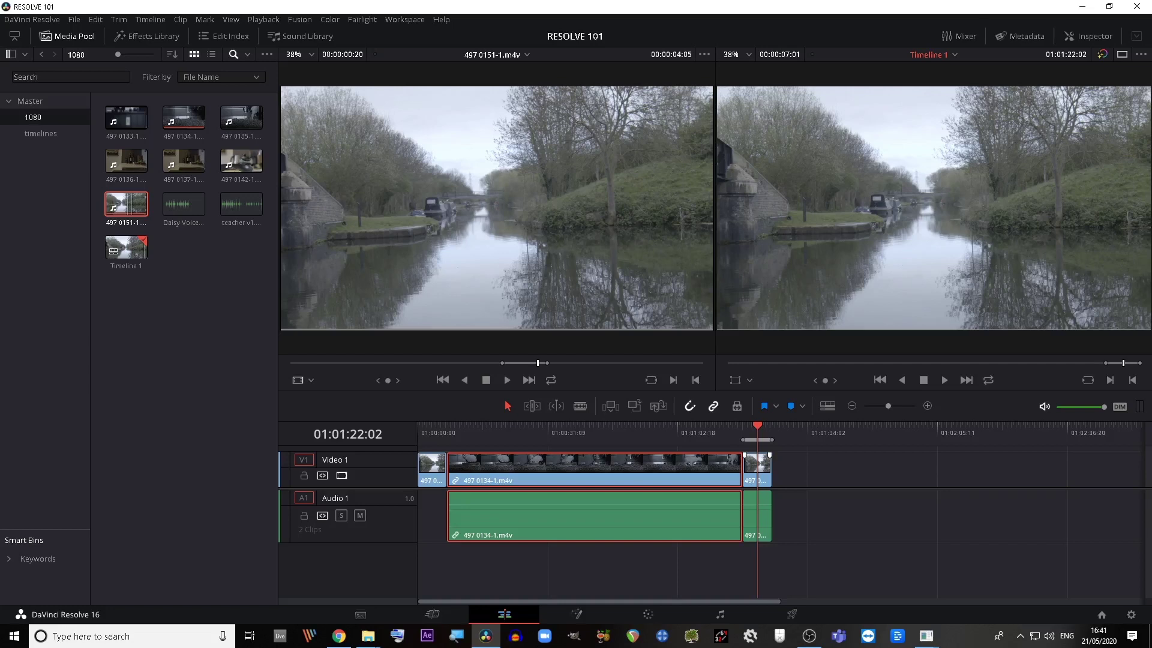
Jump the playhead to the last clip's edges and the timeline start, then to the marked in and out points at 01:01:18:14 and 01:01:25:14
key(Up)
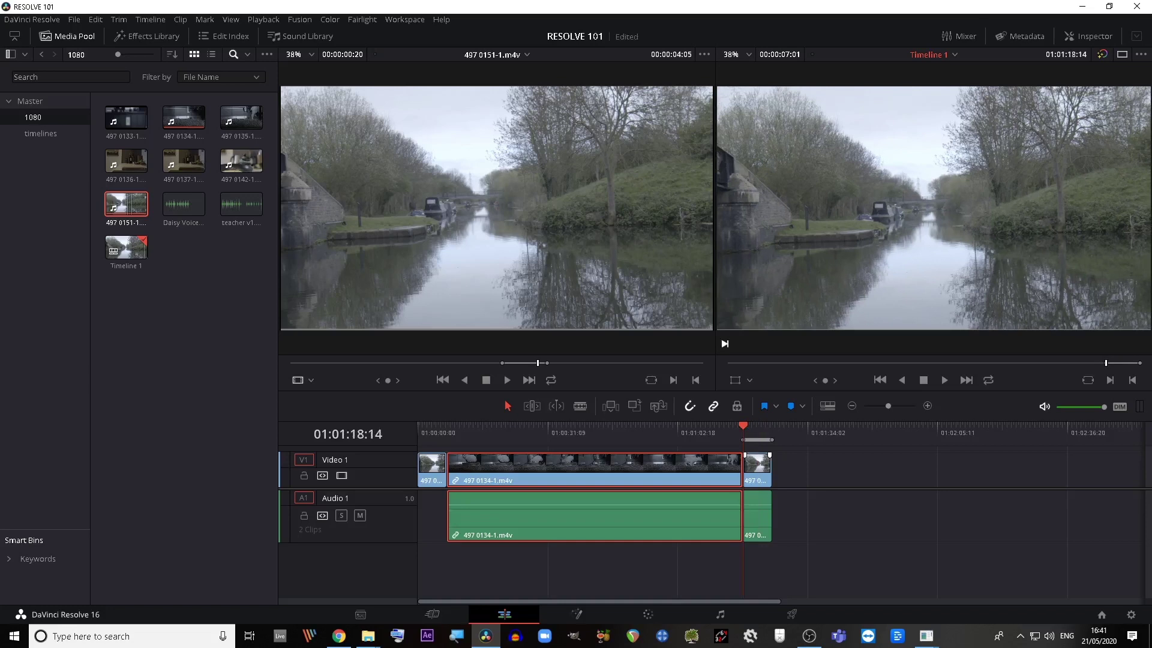
key(Down)
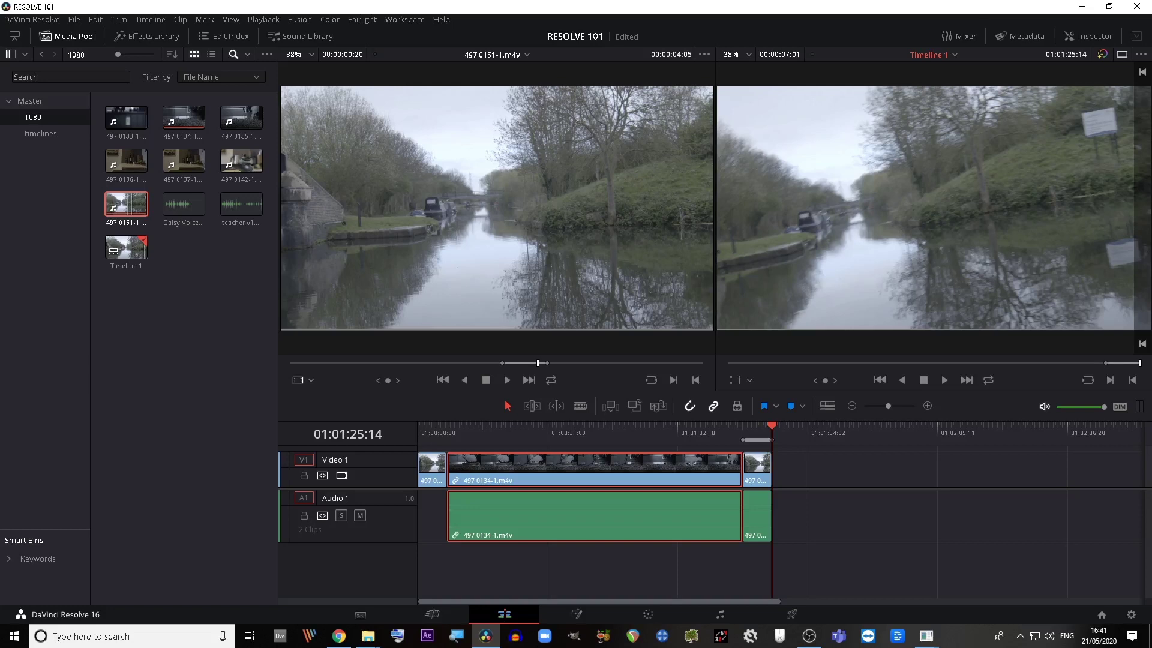
key(Home)
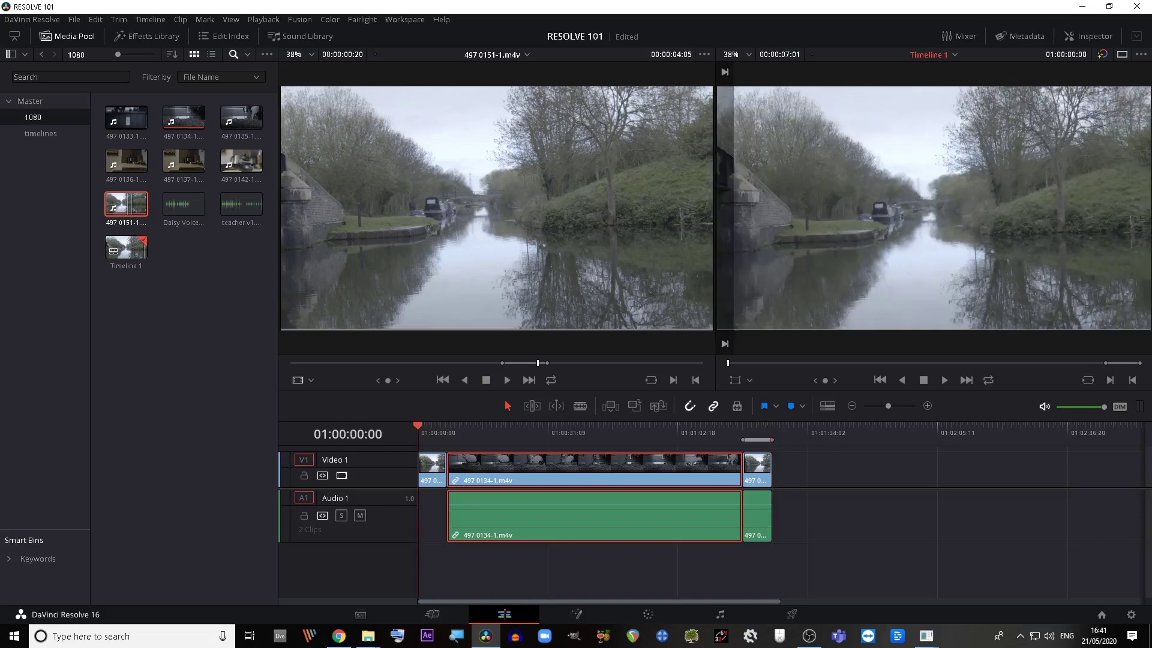
key(shift+i)
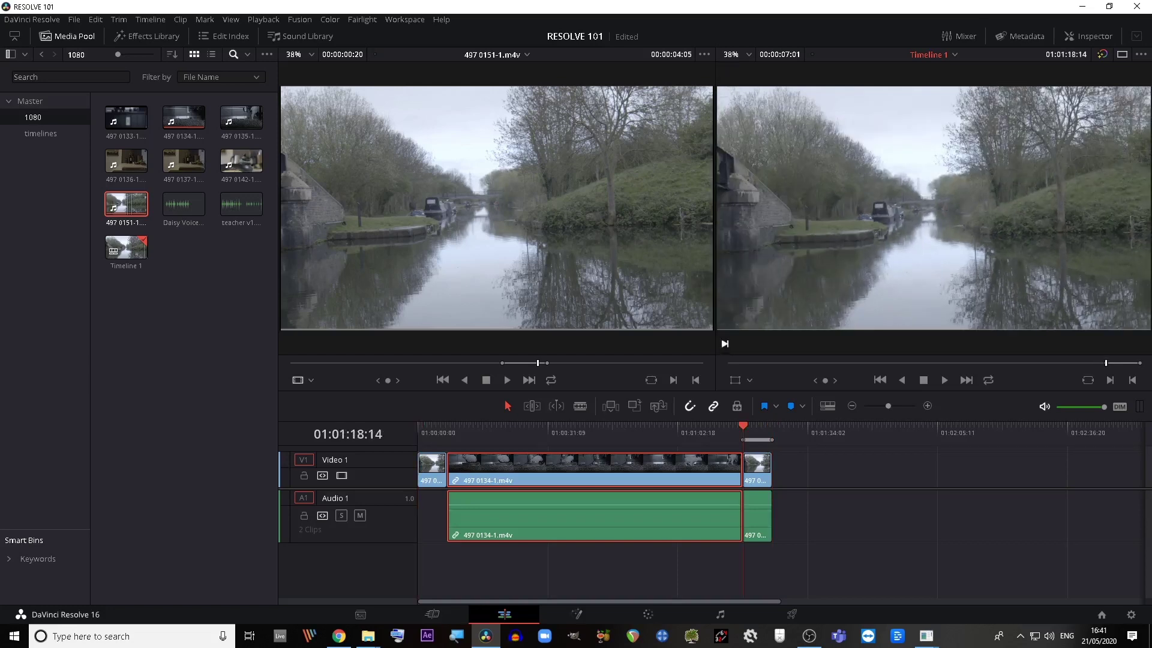
key(shift+o)
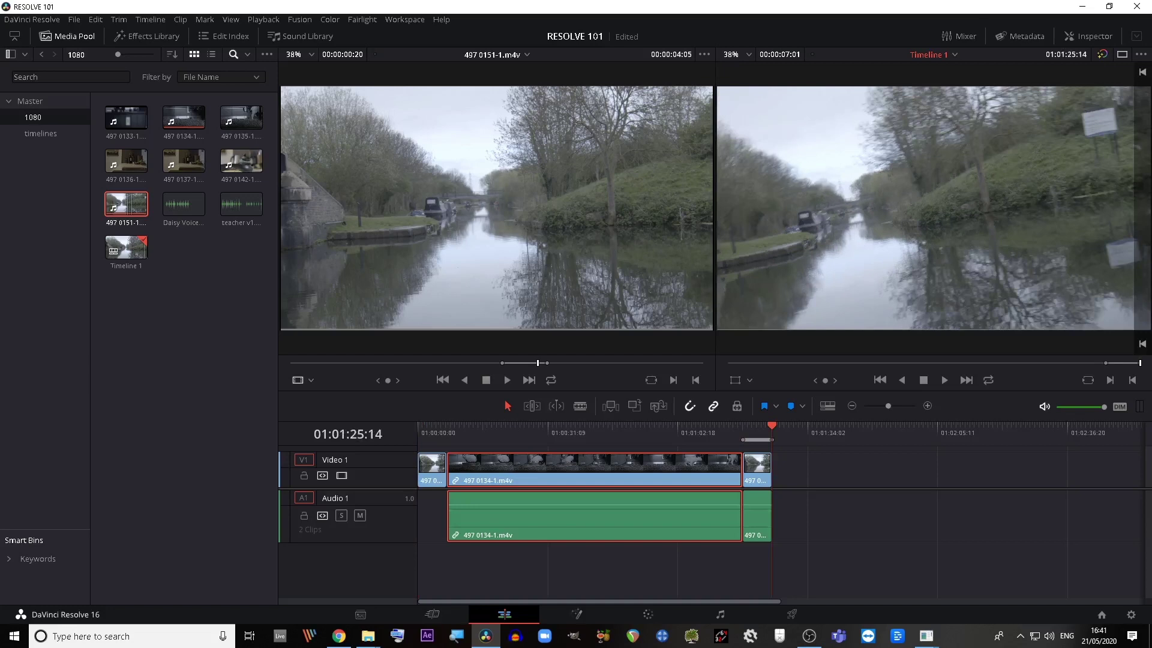
Mark the selected 497 0134-1.m4v clip with the playhead at 01:01:31:09, then mark the last canal clip with the playhead at 01:01:22:10
drag(772, 427, 796, 427)
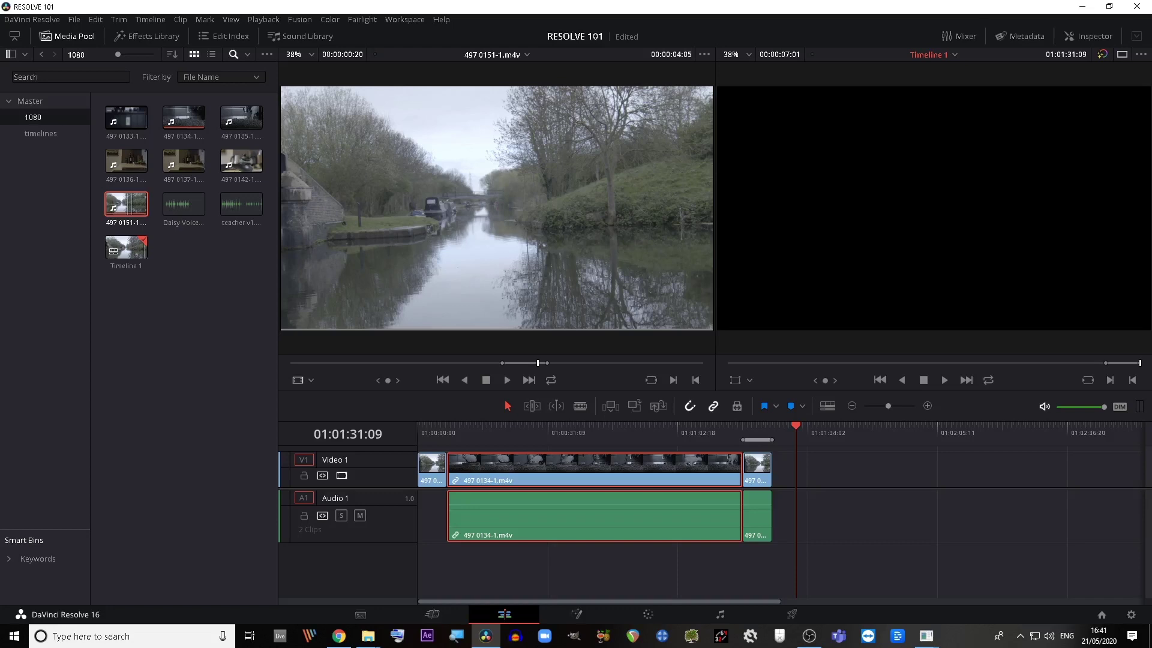
key(shift+a)
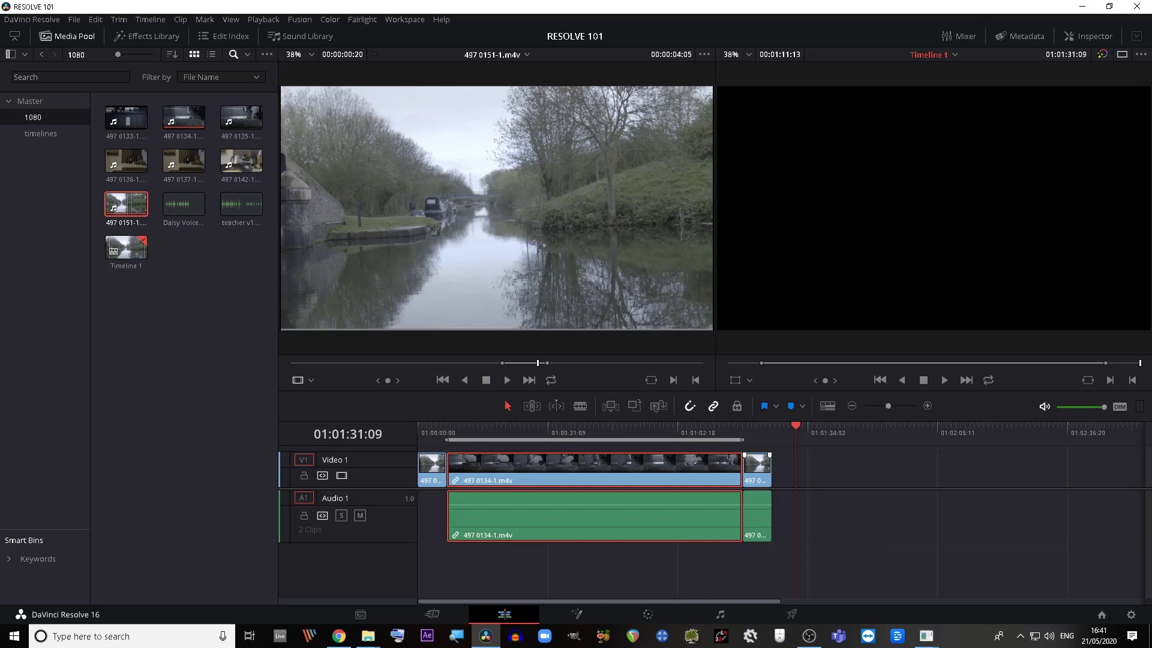
click(759, 427)
click(757, 470)
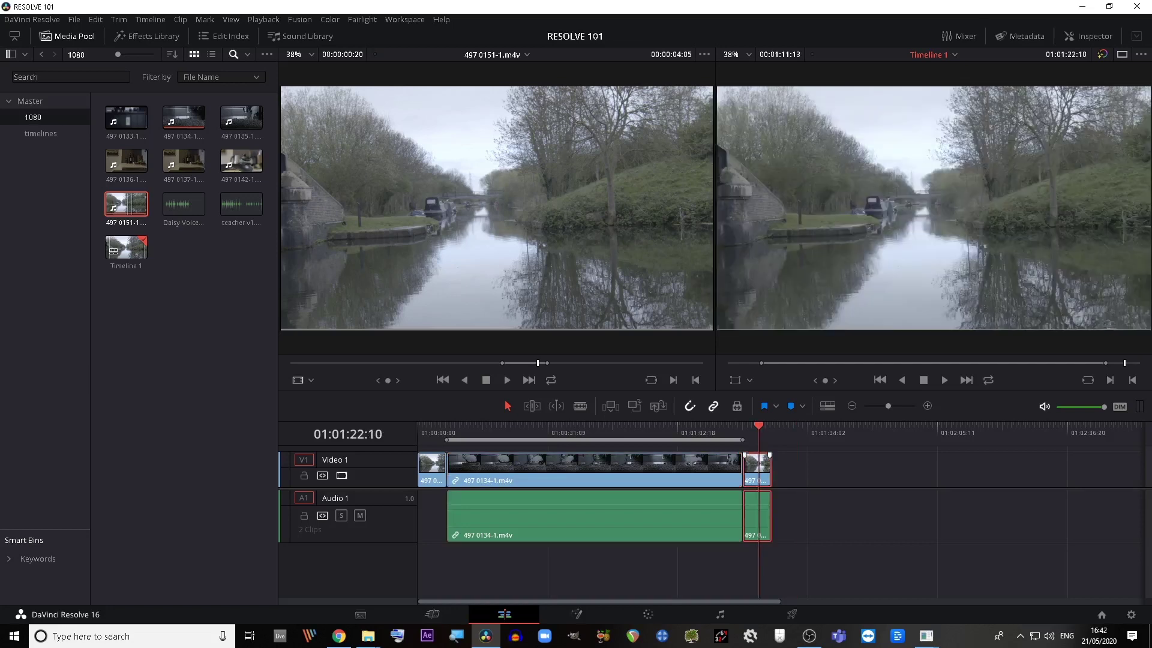
key(x)
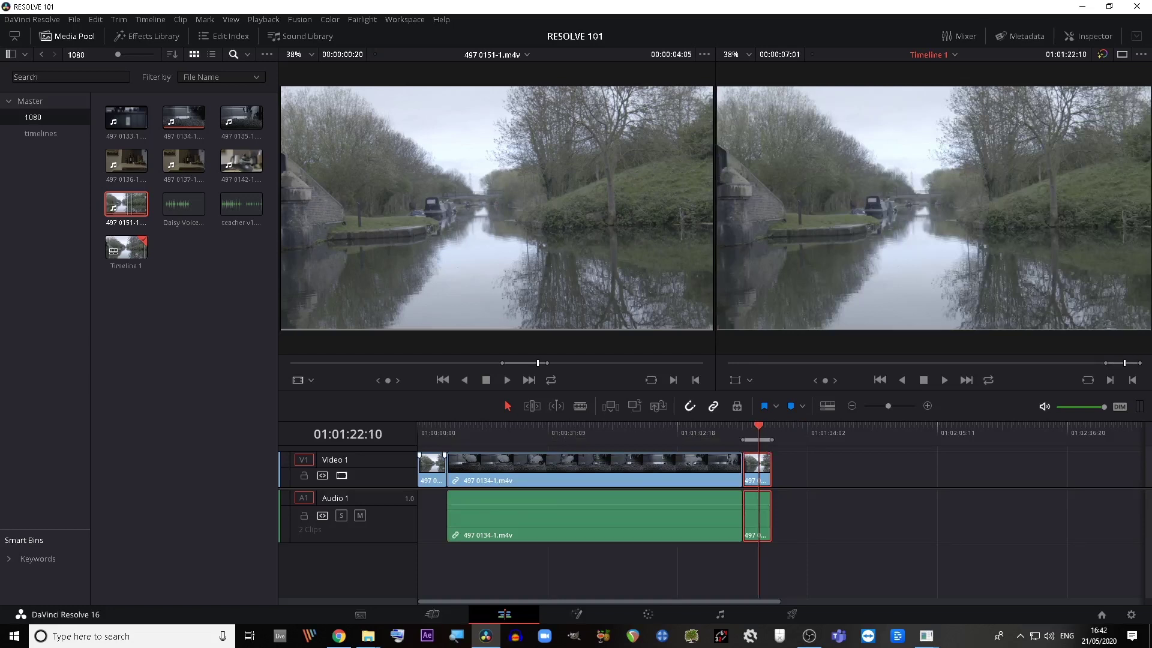
Select the first canal clip and mark its range, then mark the clip under the playhead at 01:01:22:10 instead
click(432, 470)
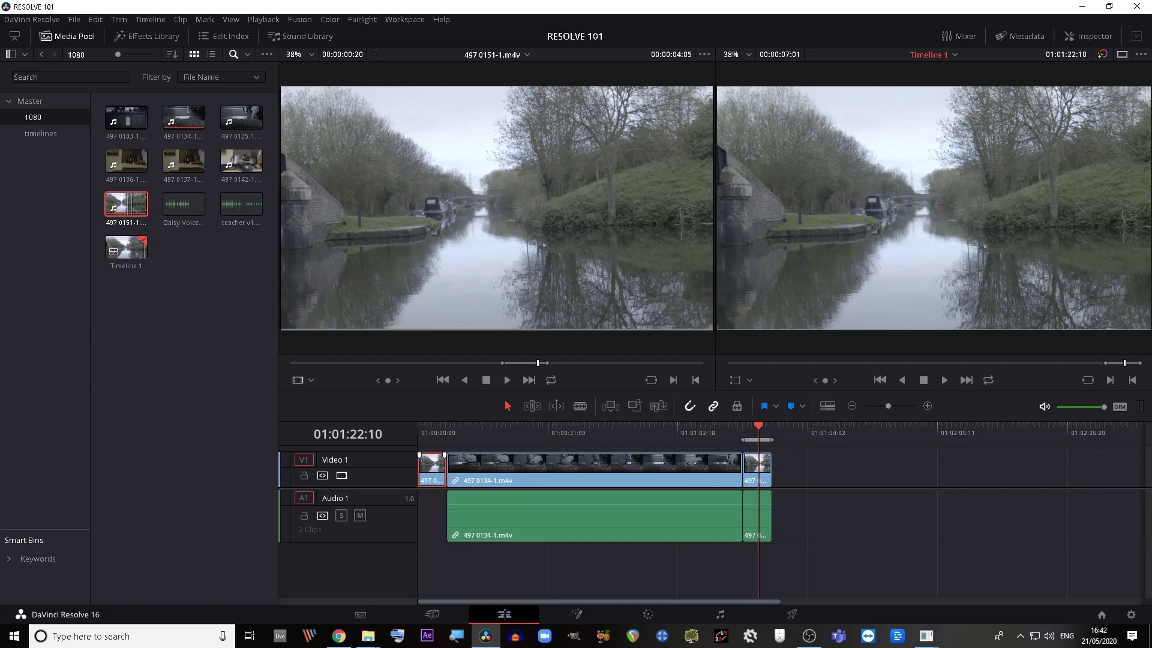
key(shift+a)
key(x)
Move the playhead to 01:00:24:08, select all clips on the timeline, and deselect them
click(518, 429)
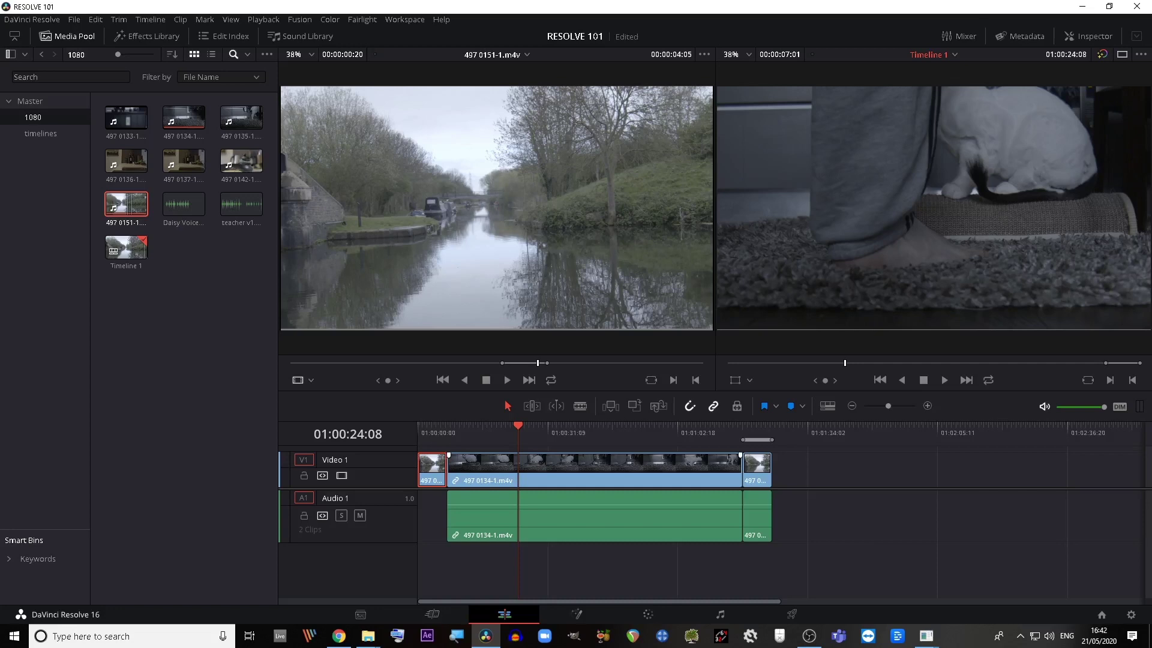
key(ctrl+a)
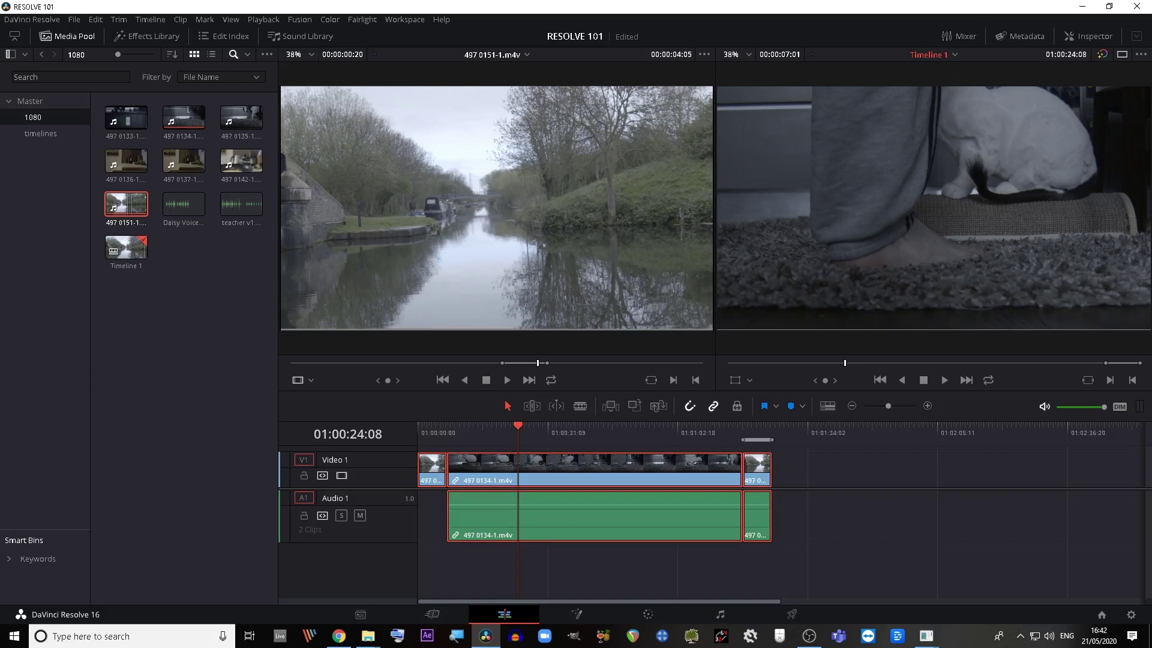
key(ctrl+shift+a)
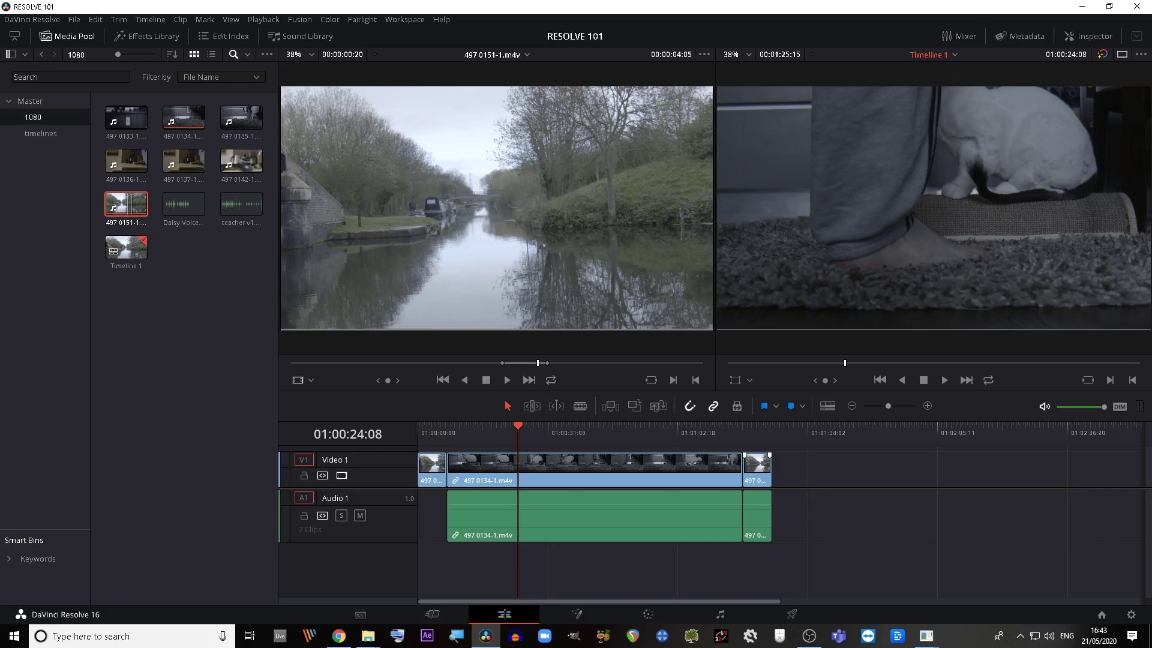
Turn on looping in the source viewer, select the last canal clip on the timeline, mark its range and play it
click(757, 470)
click(550, 380)
key(Down)
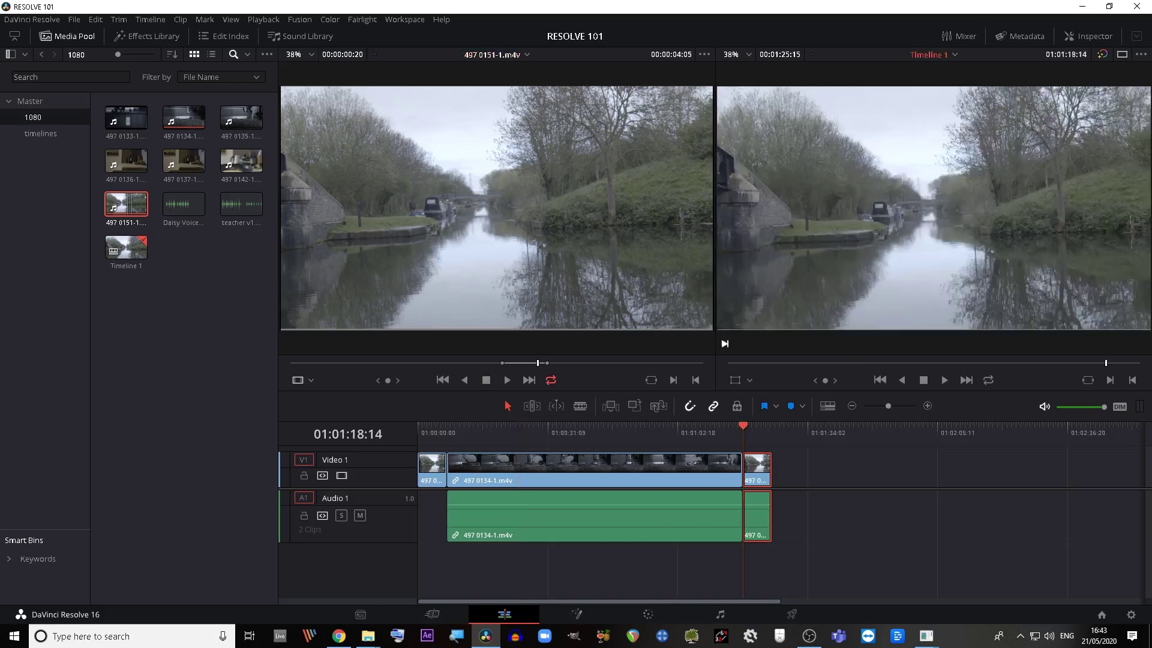
key(x)
key(space)
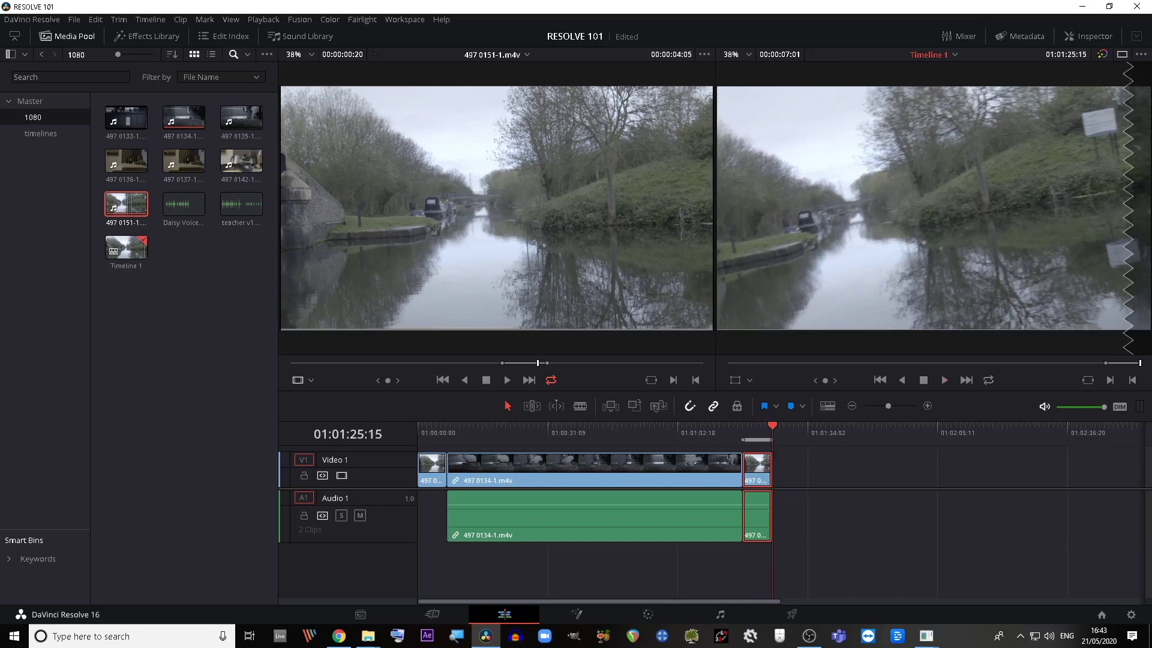
Enable looped playback in the timeline viewer and play through the marked range, parking the playhead at 01:01:21:13
click(988, 379)
key(Left)
mouse_move(772, 426)
mouse_down()
mouse_move(758, 426)
mouse_move(772, 426)
mouse_up()
key(space)
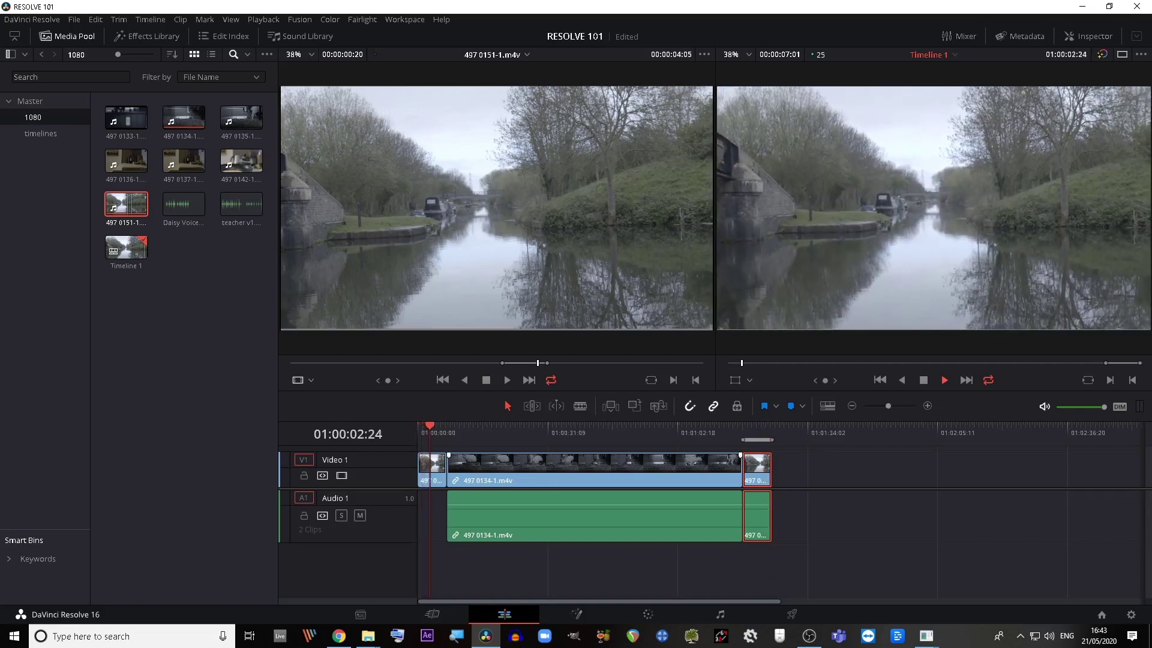
click(745, 428)
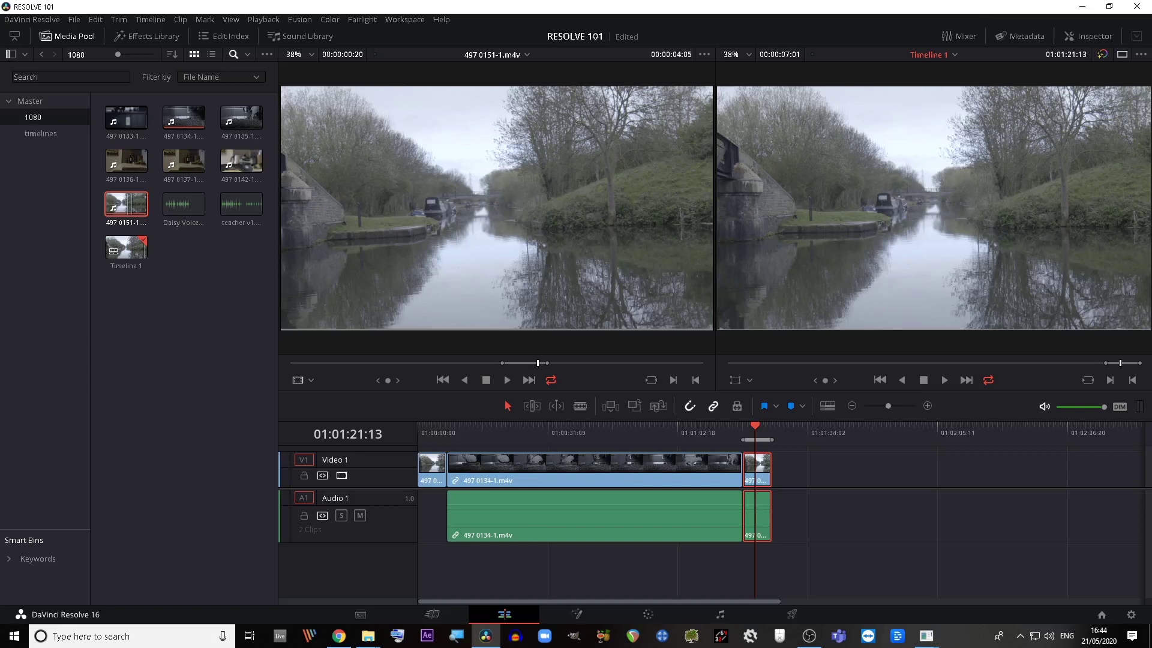
key(n)
mouse_move(753, 468)
mouse_down()
mouse_move(813, 470)
mouse_move(759, 474)
mouse_up()
key(n)
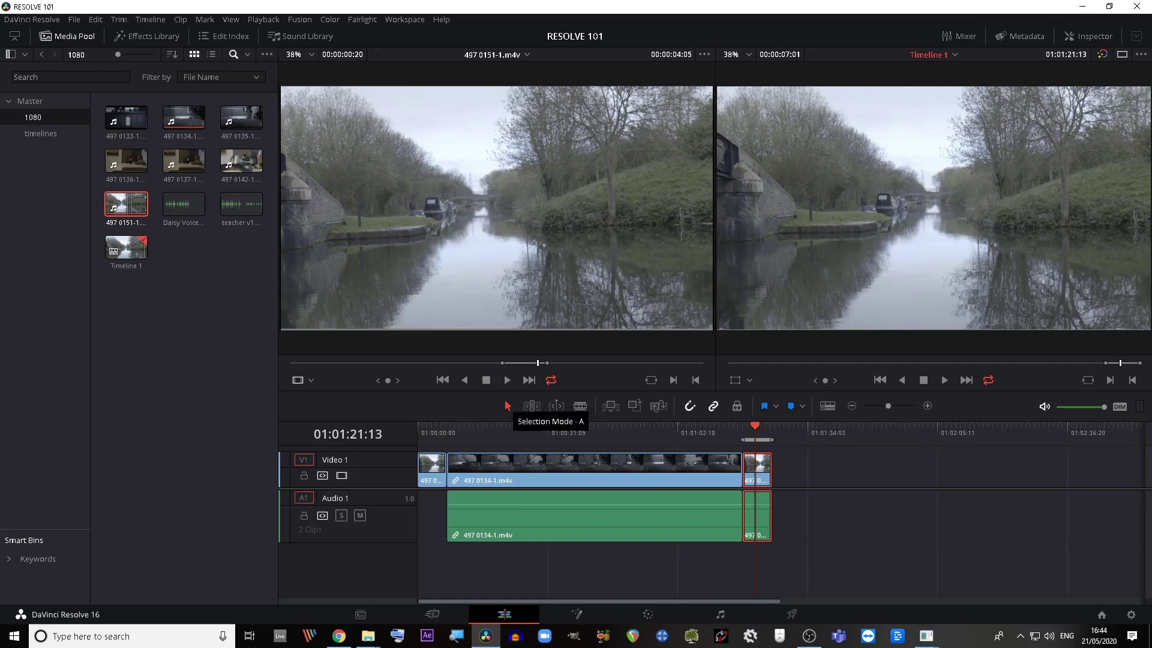
Try moving the 497 0134-1.m4v clip further along the timeline over the last canal clip, undoing the move each time
click(576, 469)
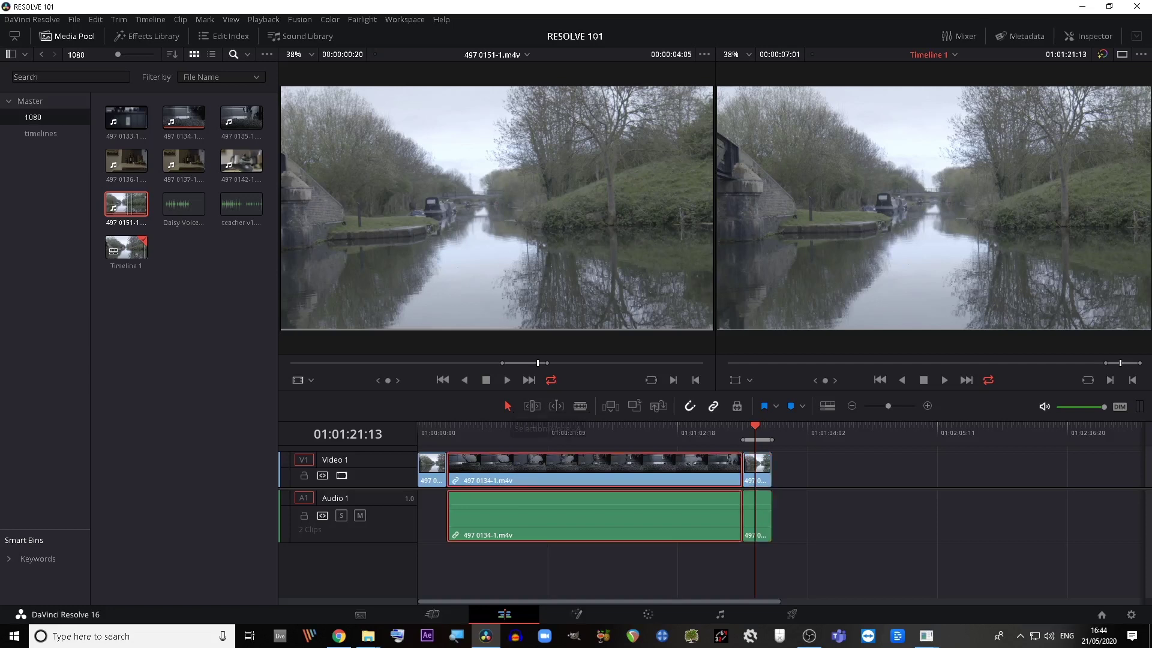
drag(610, 466, 688, 466)
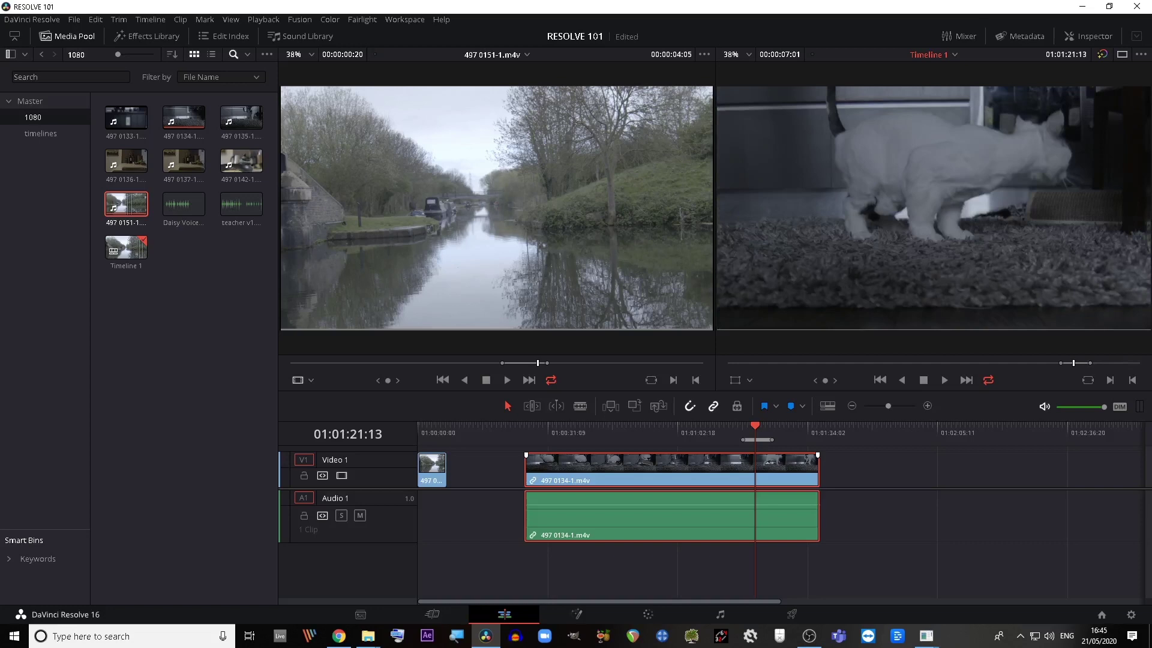
key(ctrl+z)
drag(620, 471, 688, 472)
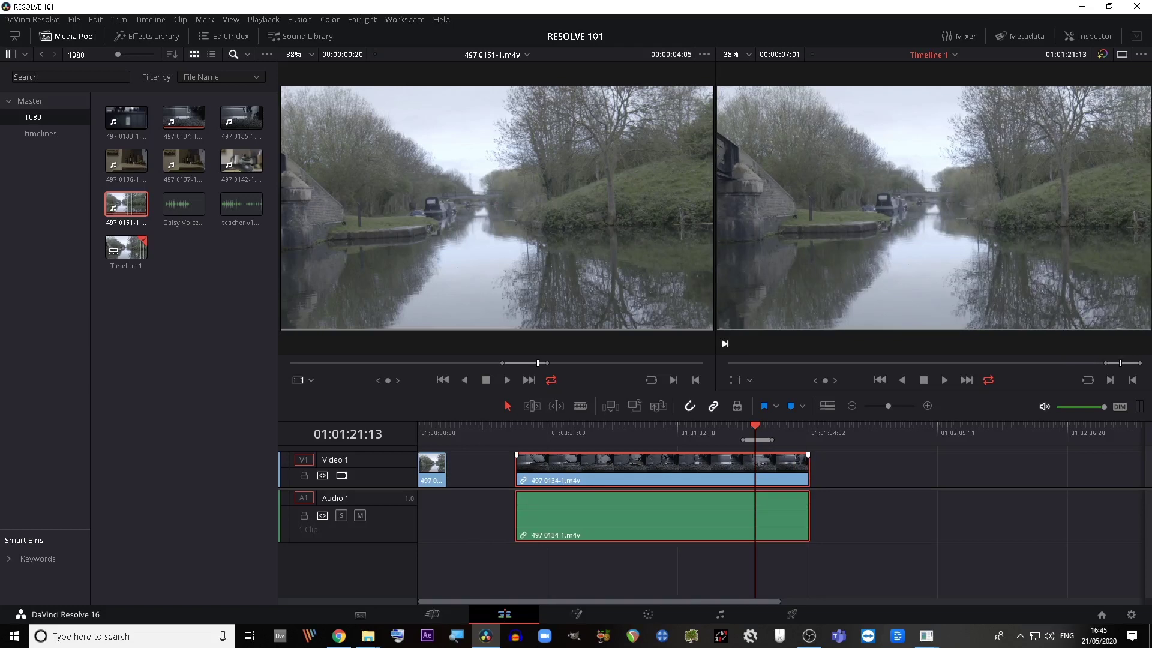
key(ctrl+z)
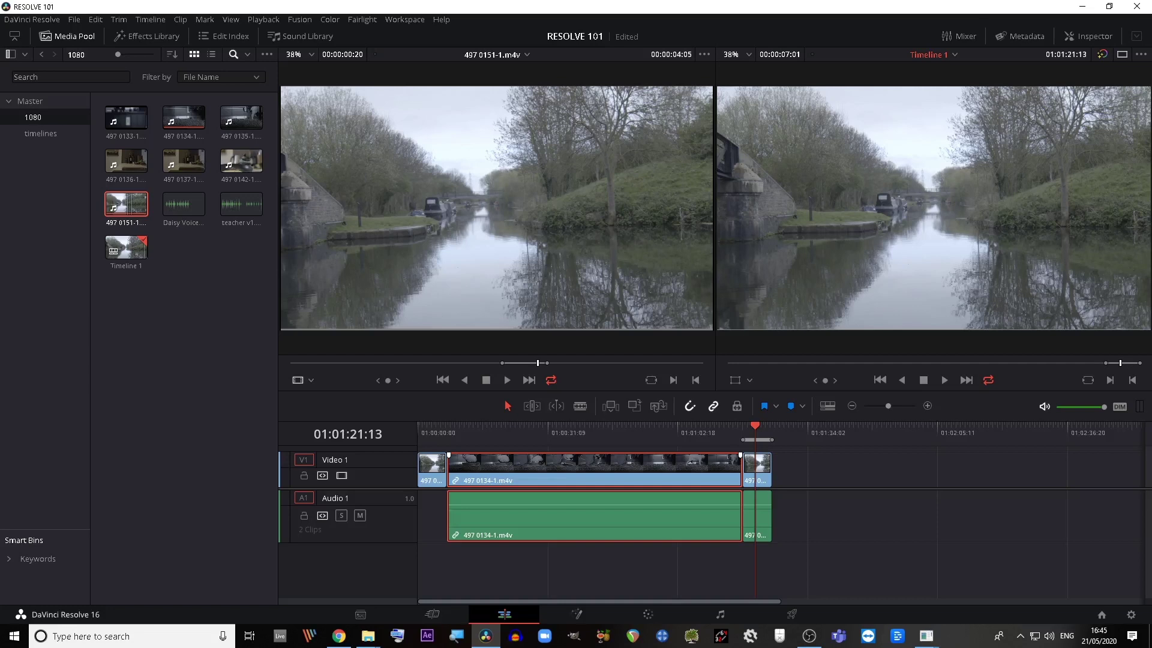
Try out moving, duplicating and offsetting the 497 0134-1.m4v clip along Video 1, returning it to its original position
drag(596, 471, 672, 472)
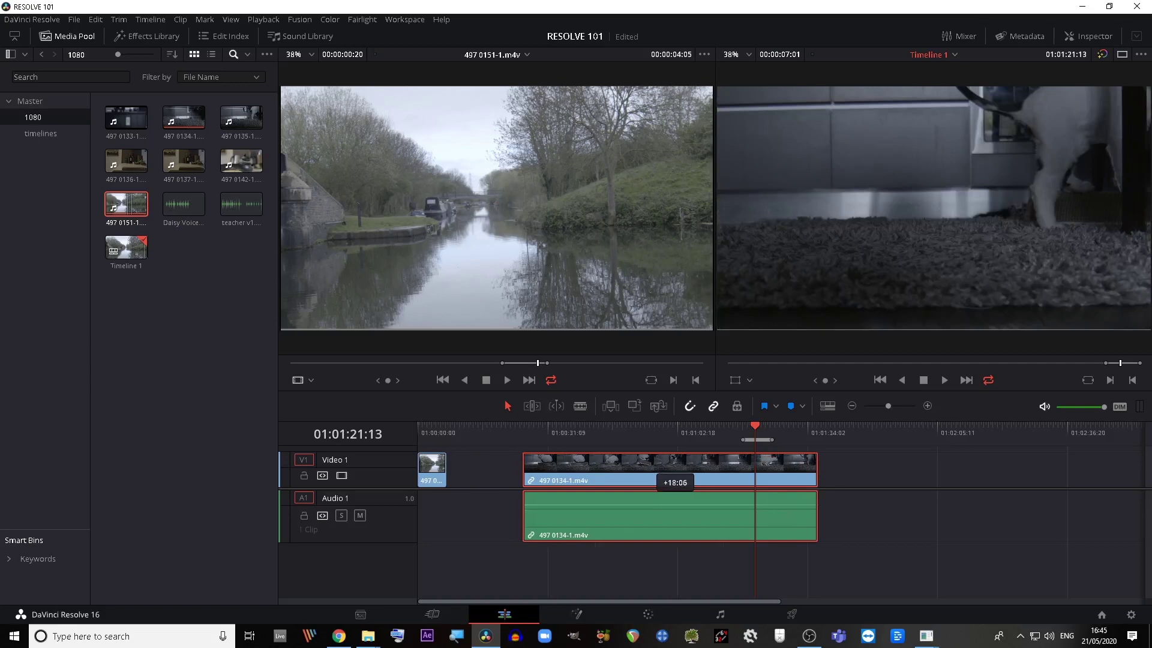
drag(673, 472, 675, 471)
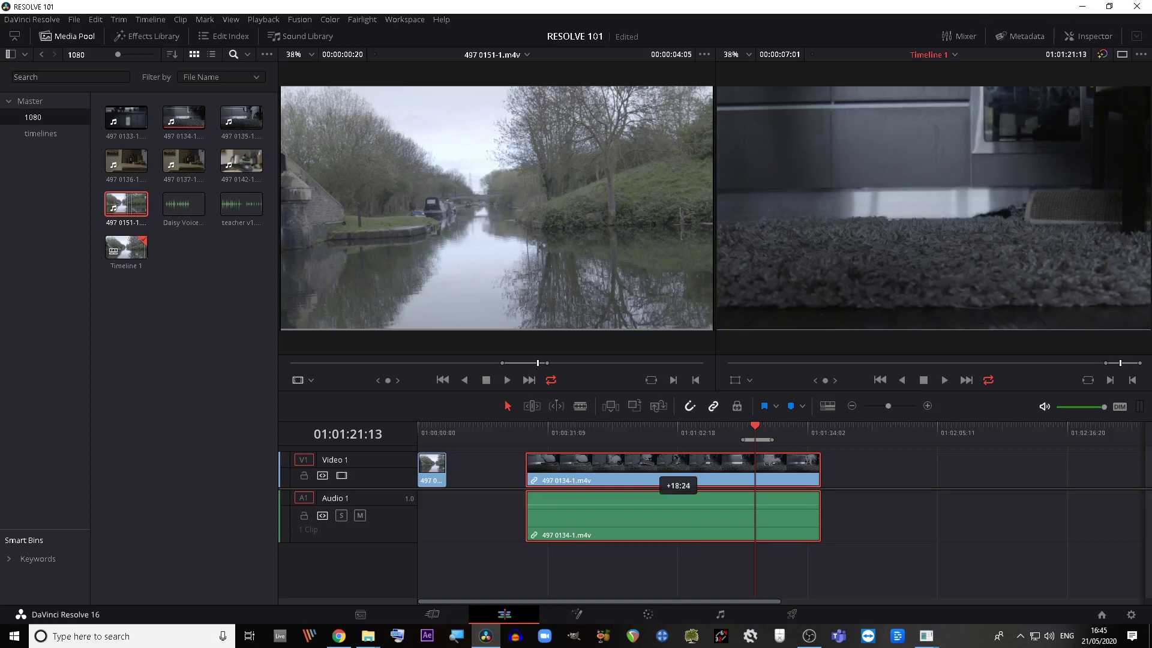
drag(675, 471, 695, 471)
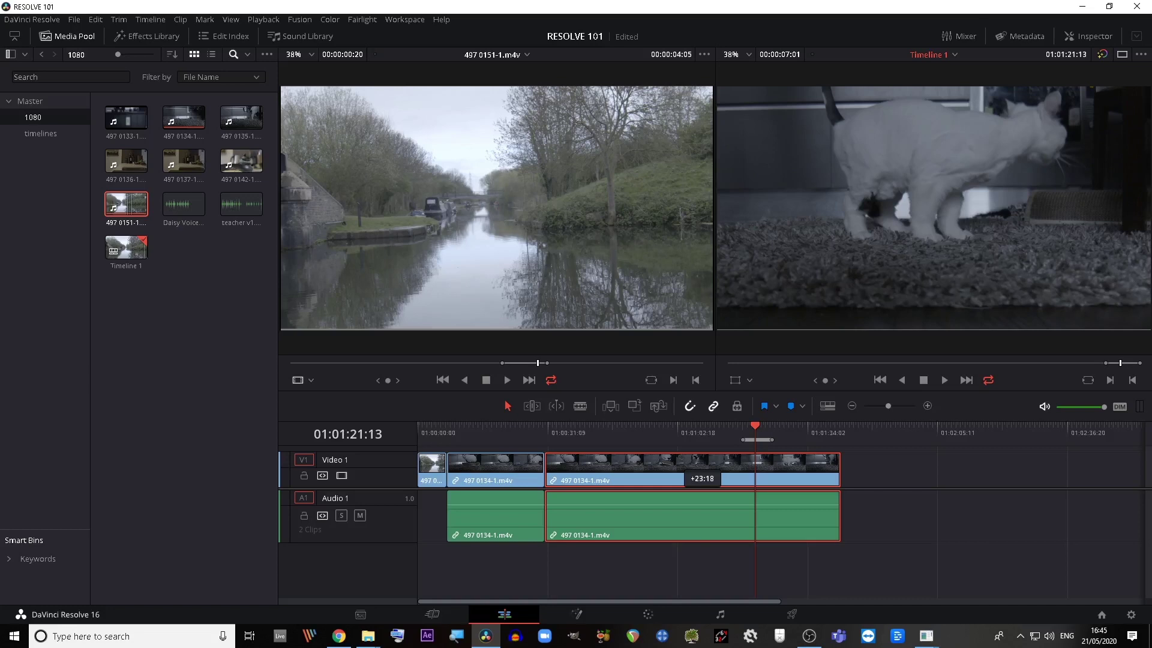
drag(694, 472, 655, 471)
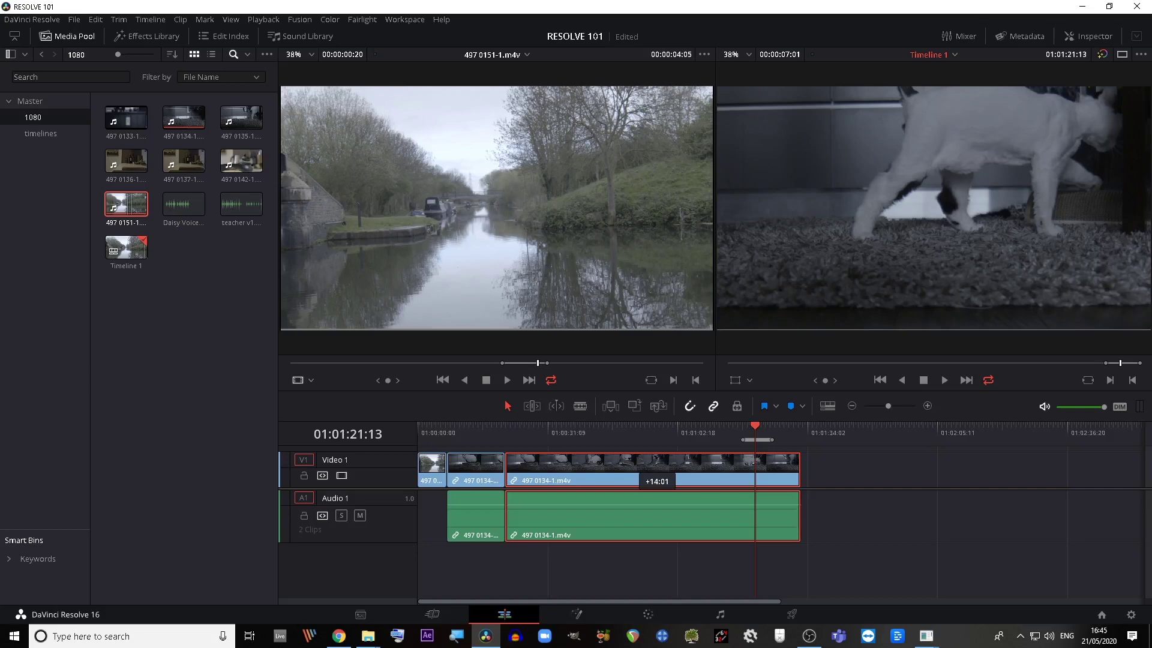
drag(655, 471, 747, 472)
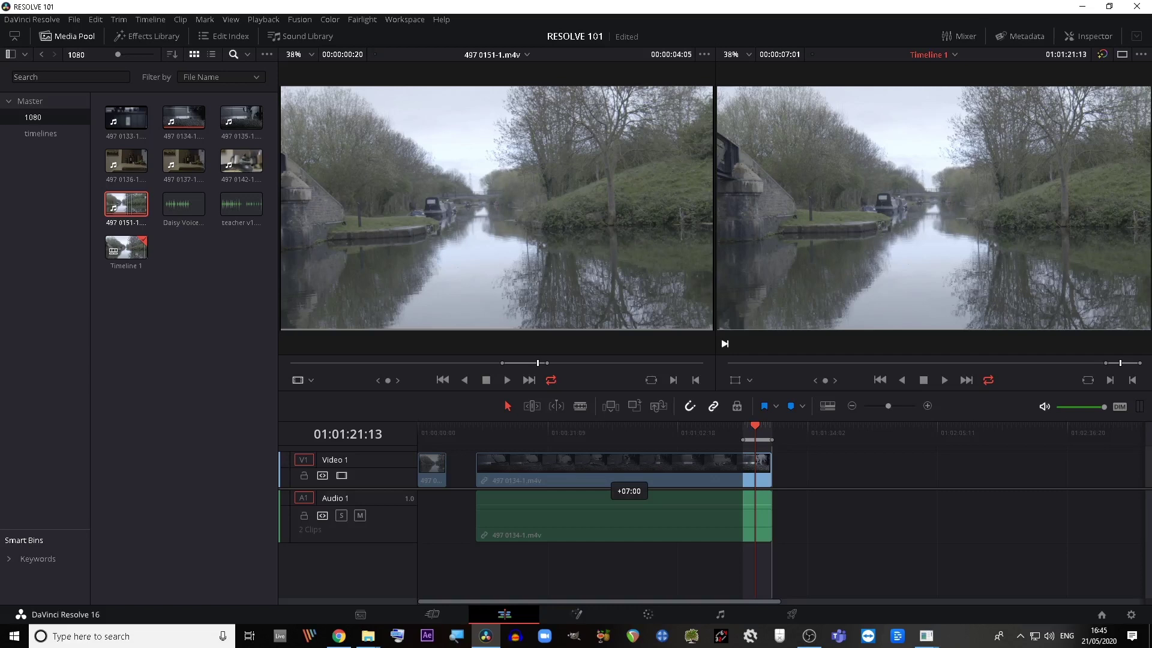
drag(628, 483, 600, 474)
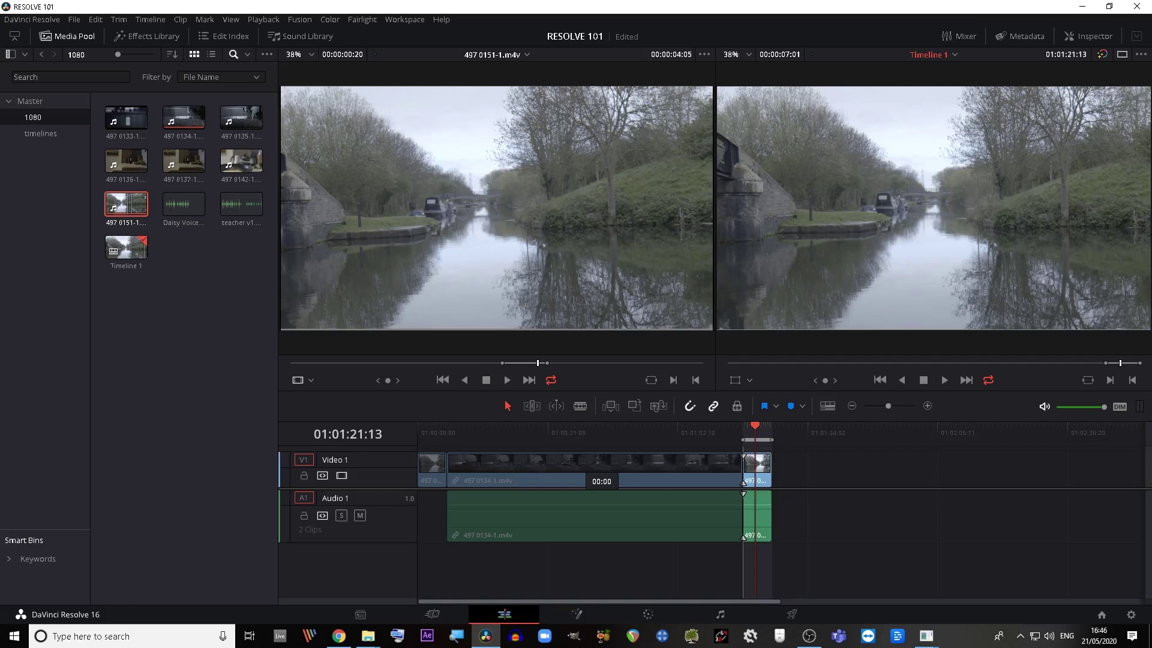
drag(600, 474, 599, 474)
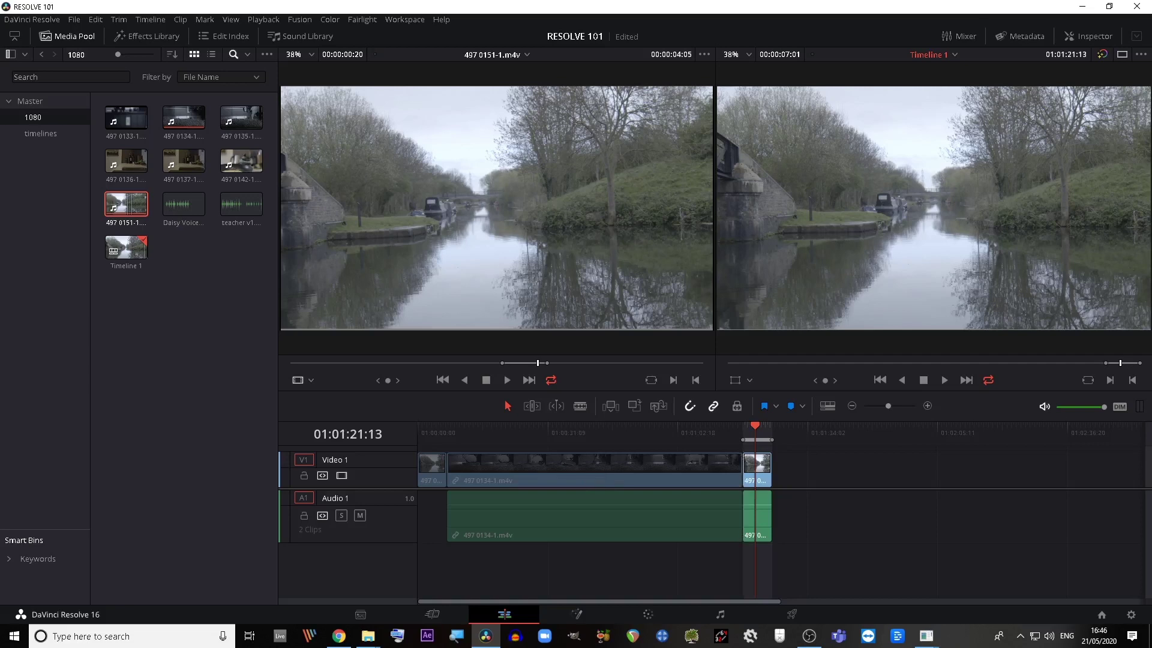
Clear the timeline's in and out points and move the playhead to 01:00:45:15
key(alt+x)
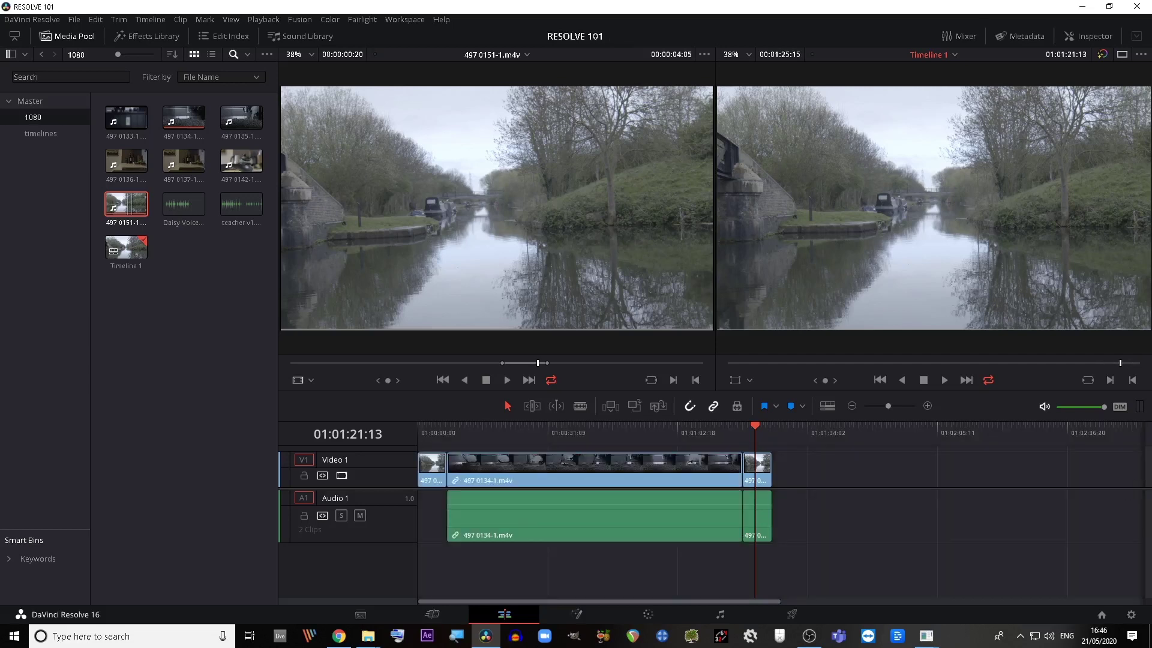
drag(755, 427, 606, 427)
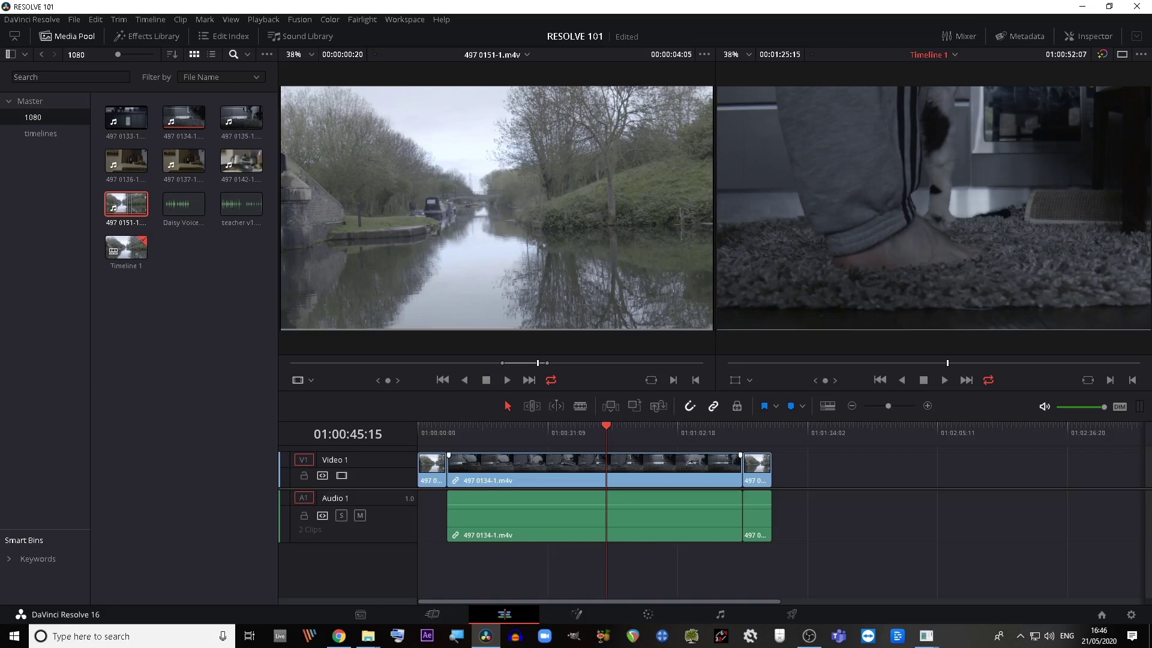
Shorten the end of 497 0134-1.m4v, undo it, and shift the last canal clip earlier over that clip's end
drag(740, 462, 665, 462)
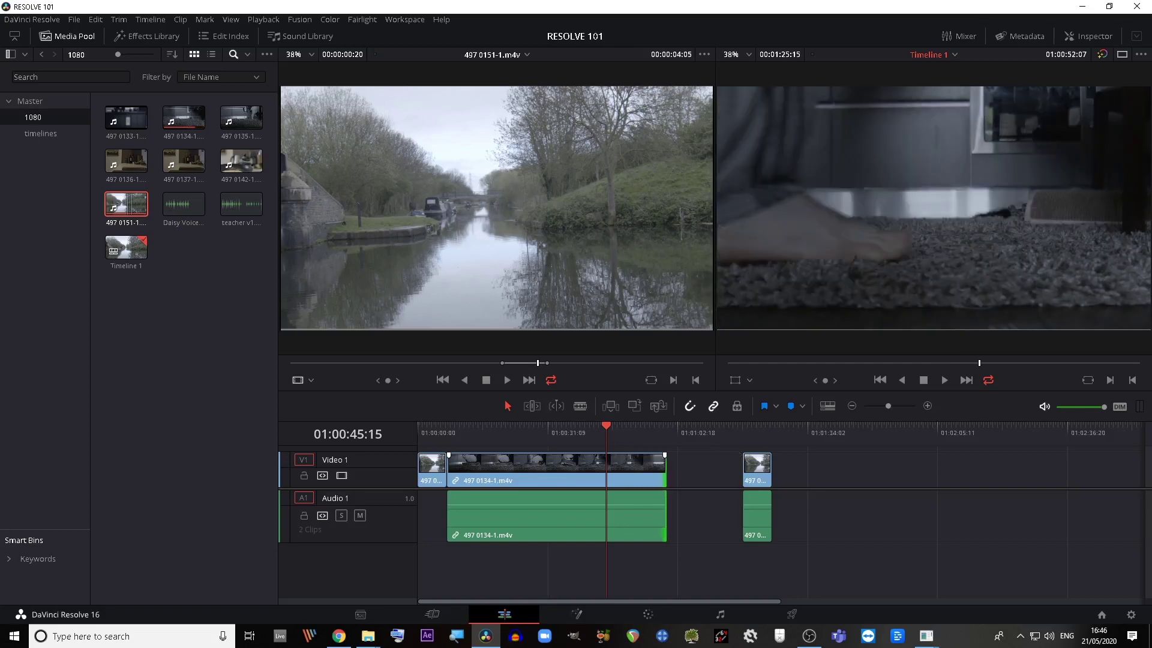
key(ctrl+z)
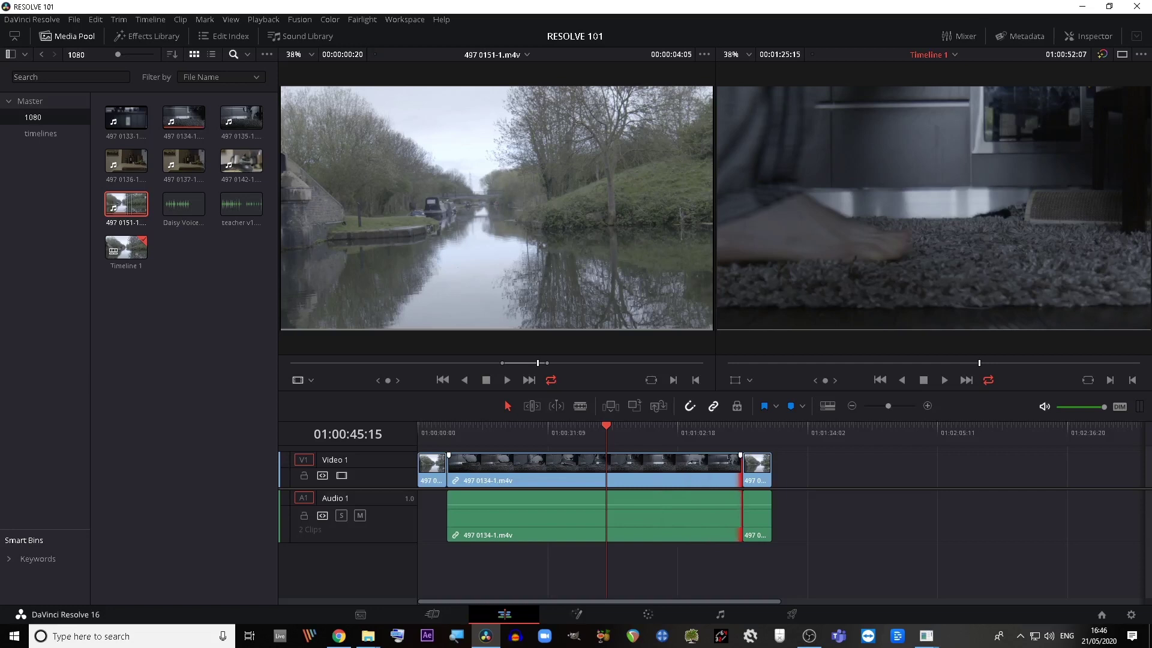
click(743, 465)
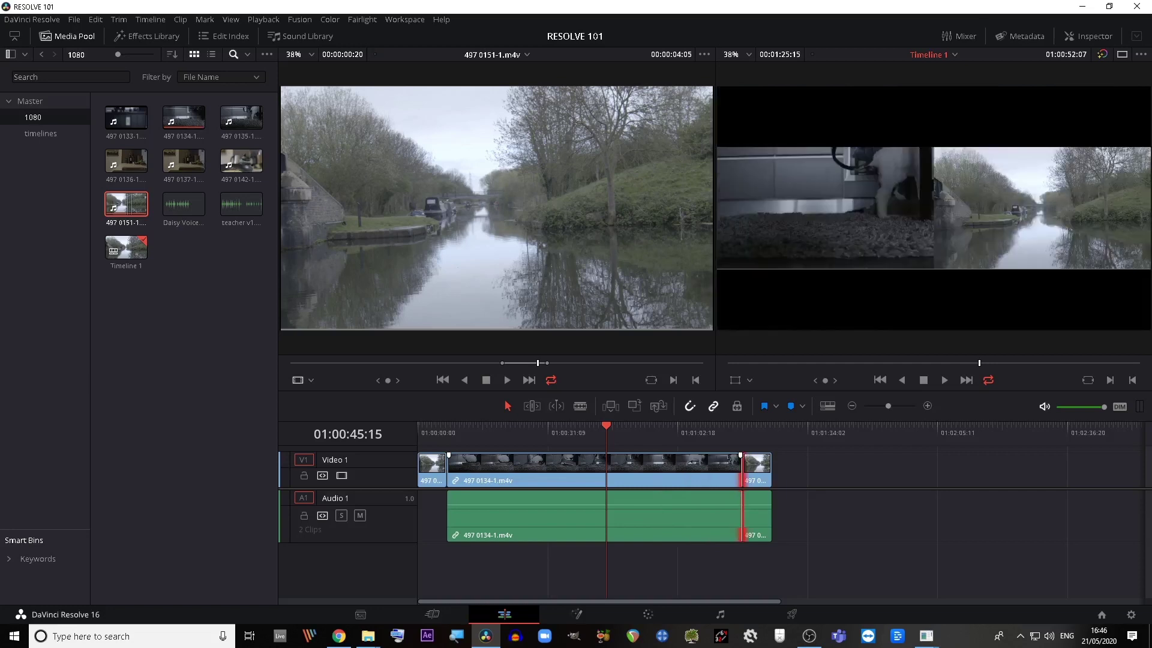
drag(742, 465, 726, 467)
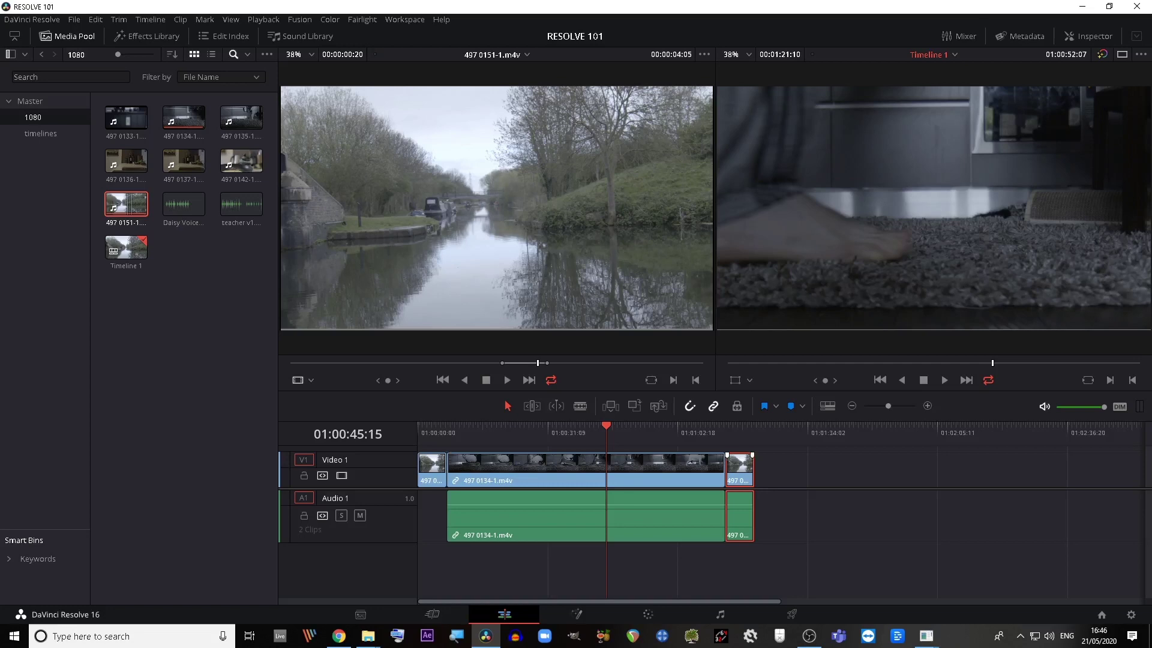
Try a roll edit of about 02:04 on the cut between 497 0134-1.m4v and the last canal clip
click(726, 469)
drag(727, 469, 734, 480)
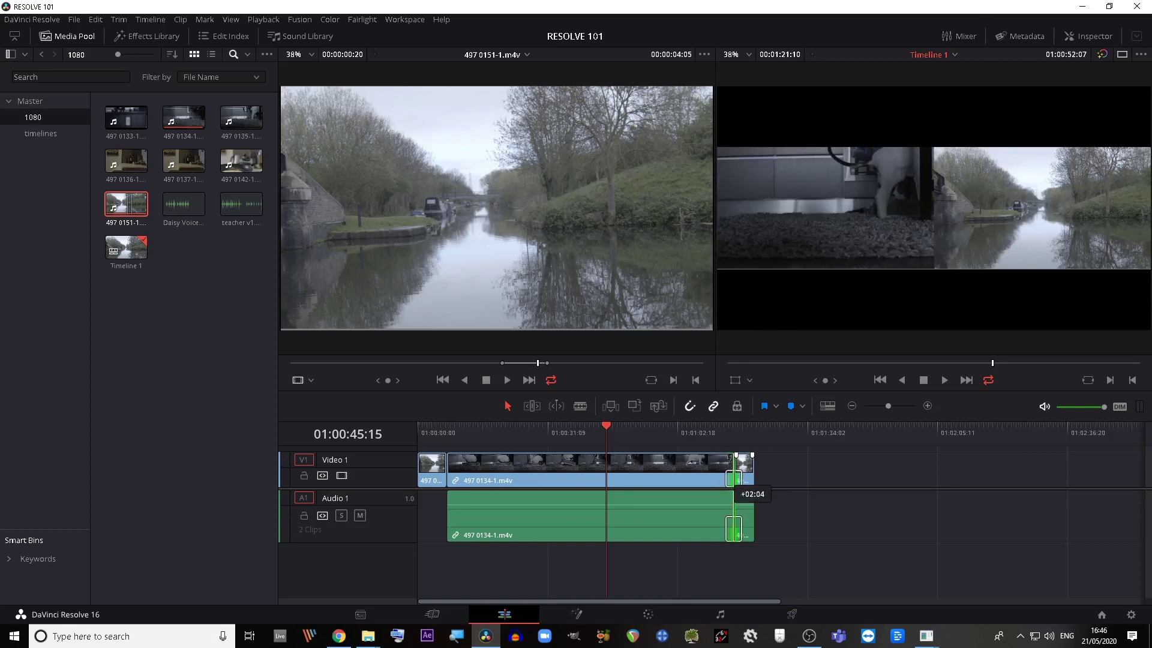
drag(735, 479, 731, 505)
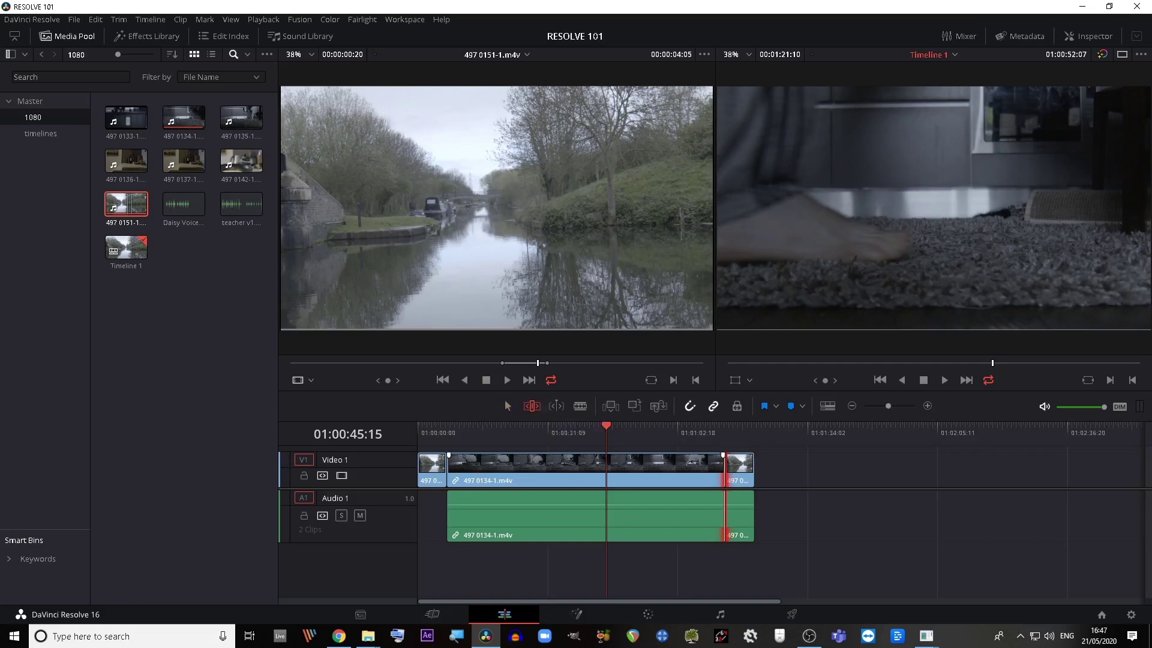
In Trim Edit Mode, slip the 497 0134-1.m4v clip and ripple-trim its end until the timeline lasts 00:01:24:08
click(742, 463)
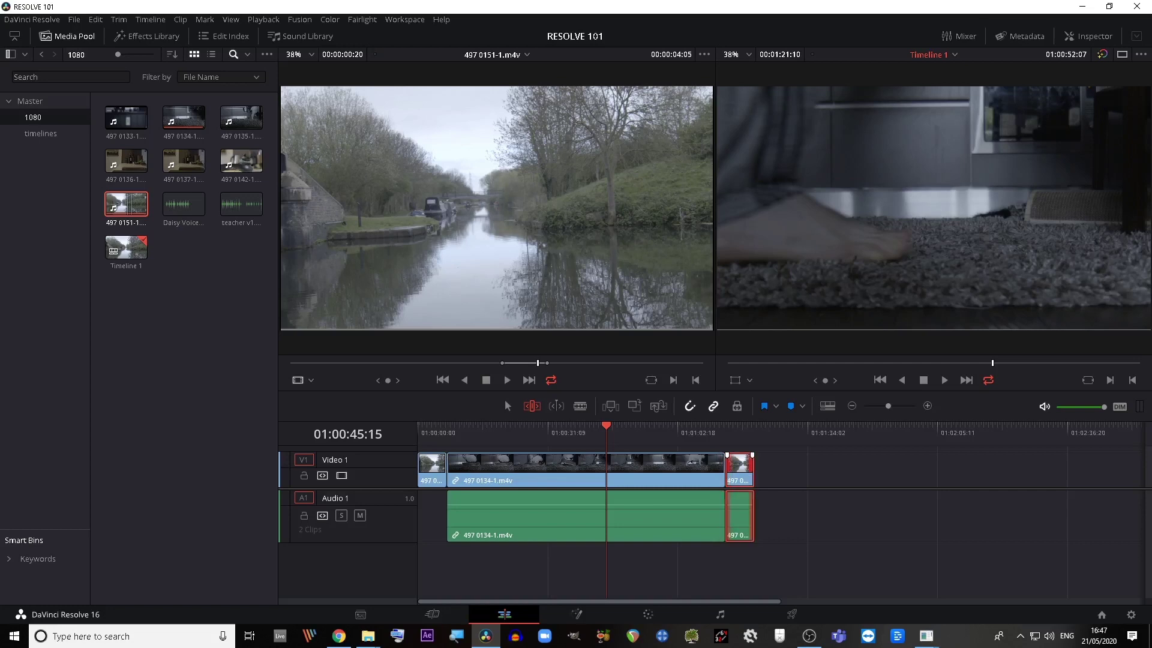
mouse_move(665, 463)
mouse_down()
mouse_move(647, 463)
mouse_move(685, 466)
mouse_move(658, 460)
mouse_move(674, 468)
mouse_up()
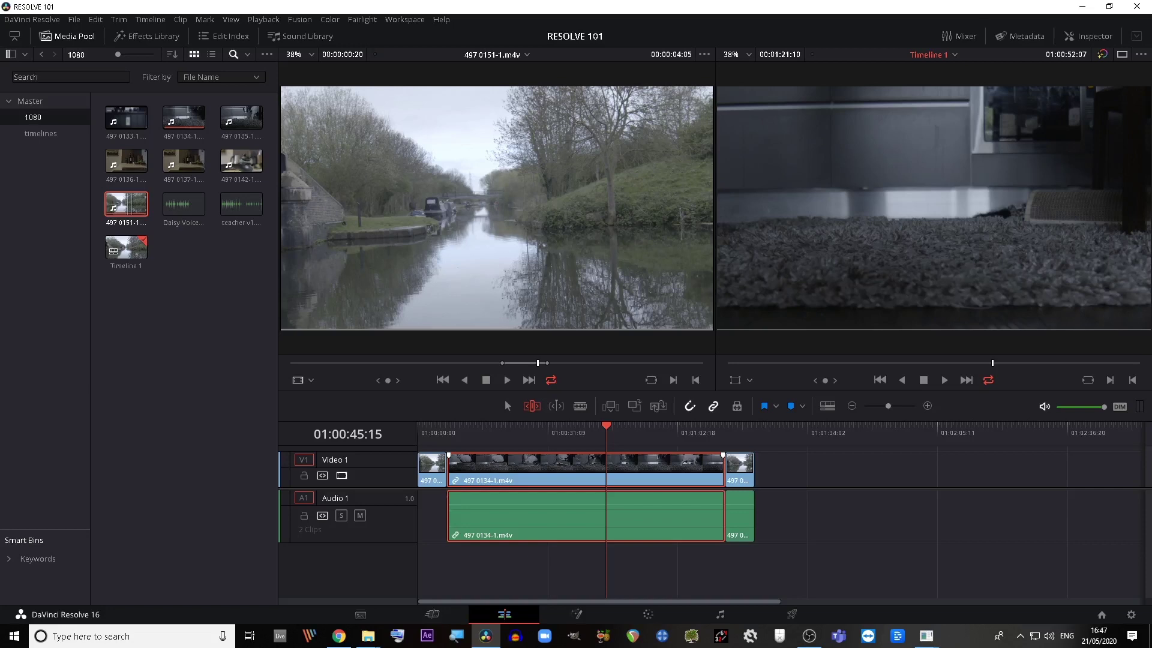
drag(722, 471, 638, 471)
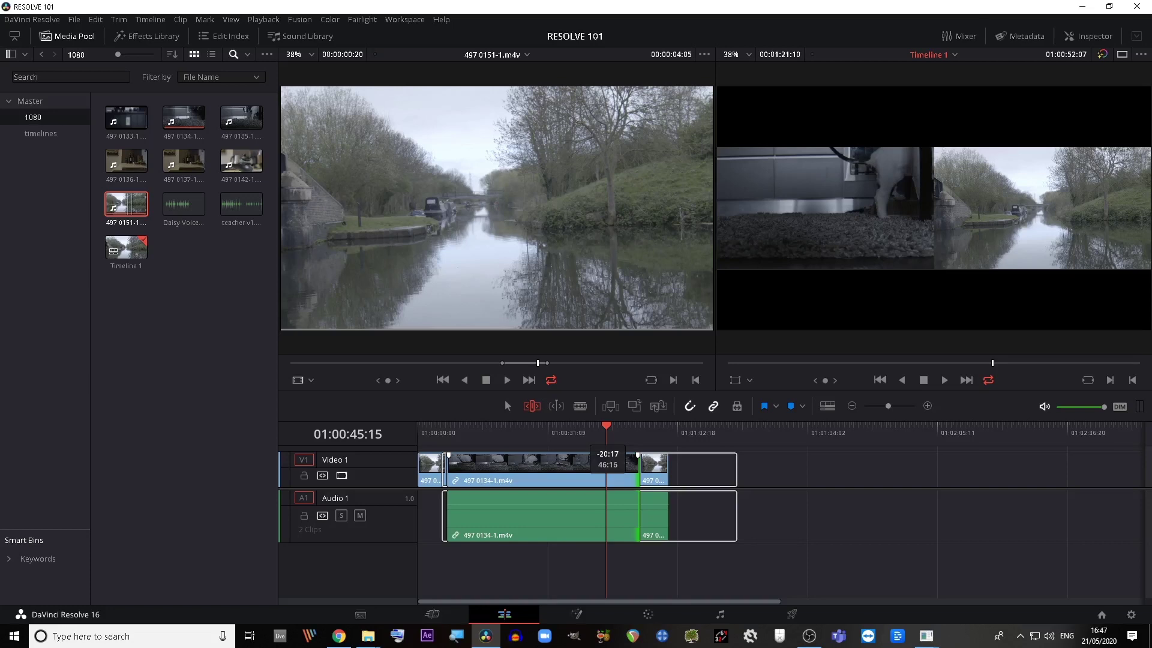
drag(639, 472, 707, 472)
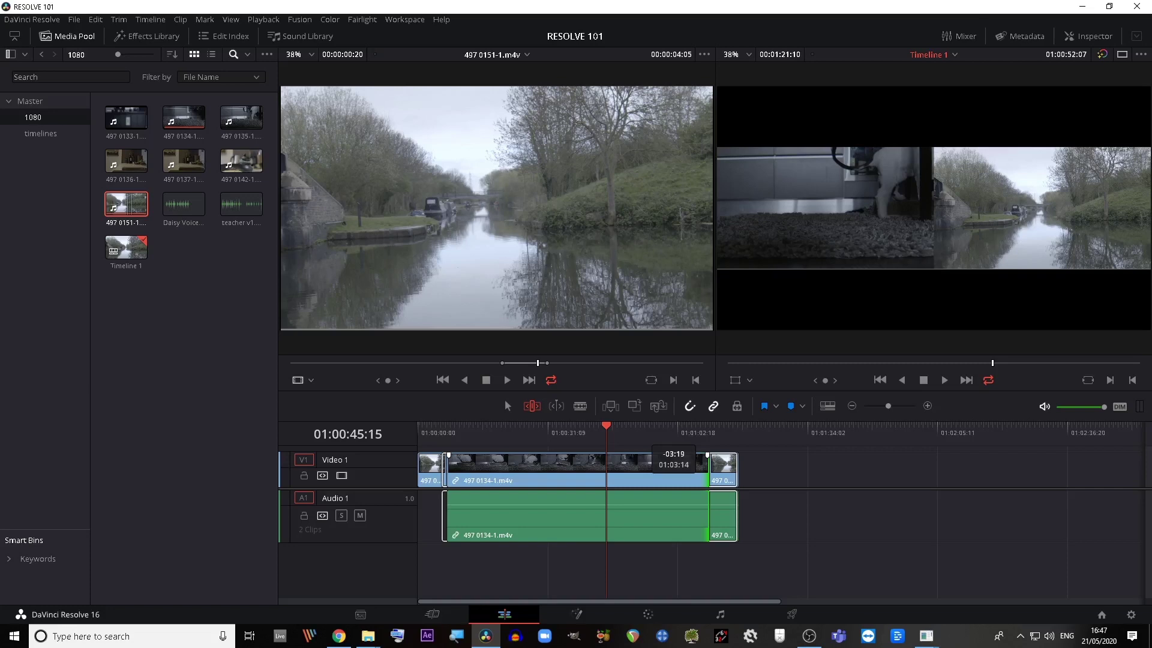
drag(708, 471, 737, 472)
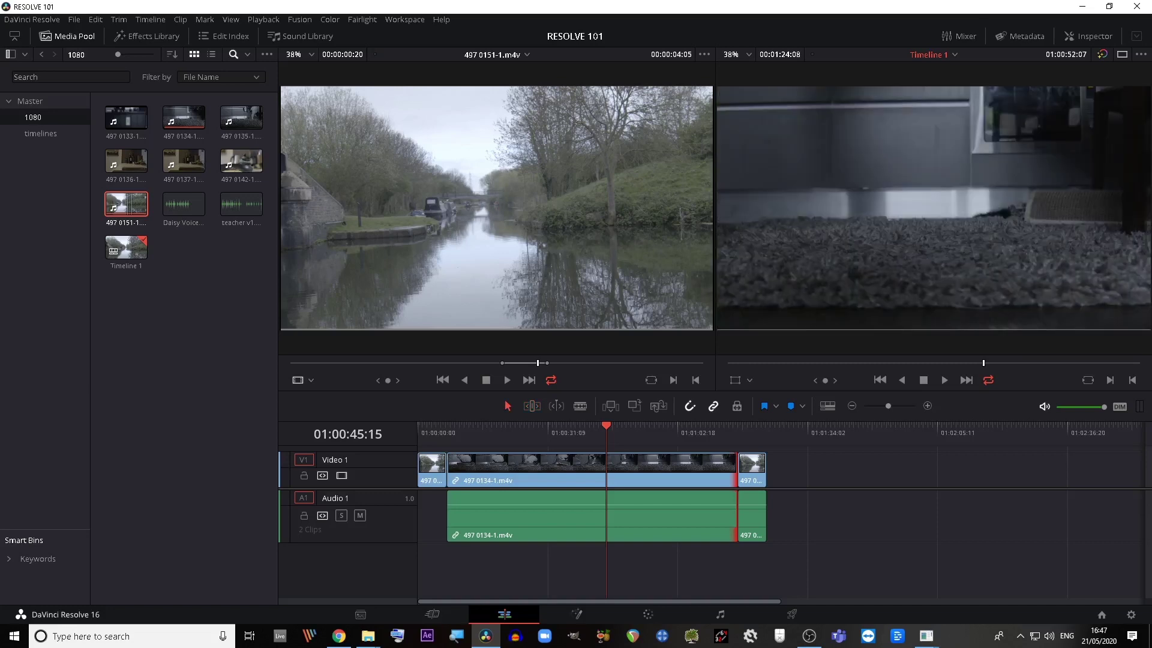
Turn off linked selection and move only the video part of 497 0134-1.m4v 07:01 later, undoing a move of both parts
click(660, 474)
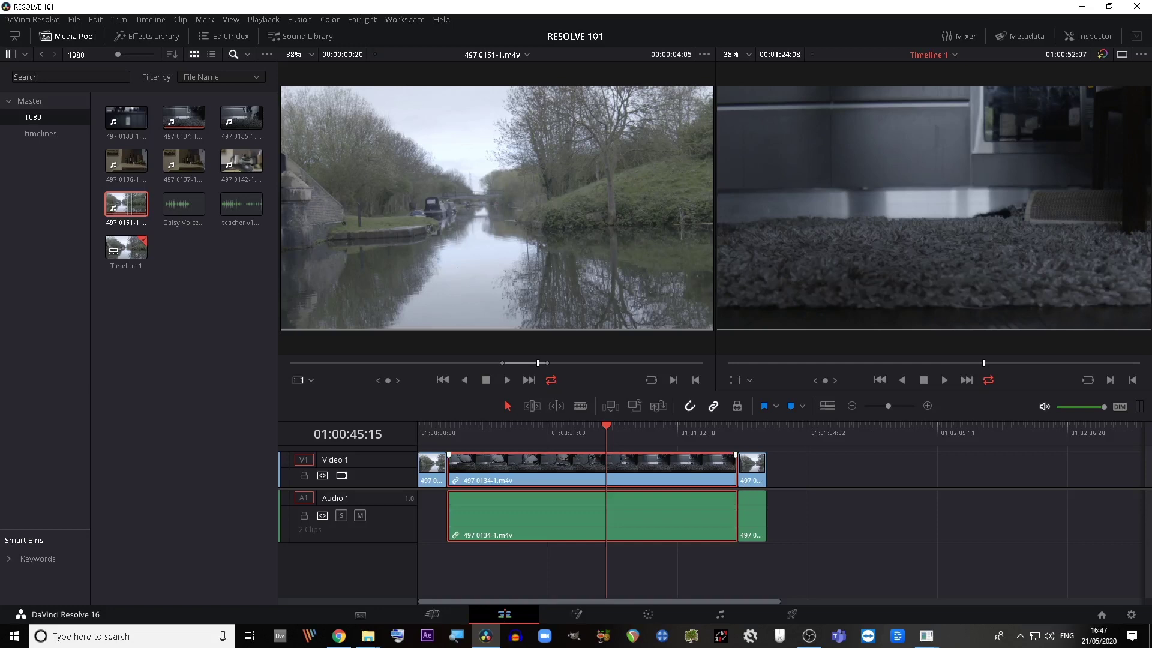
click(713, 406)
drag(667, 469, 696, 467)
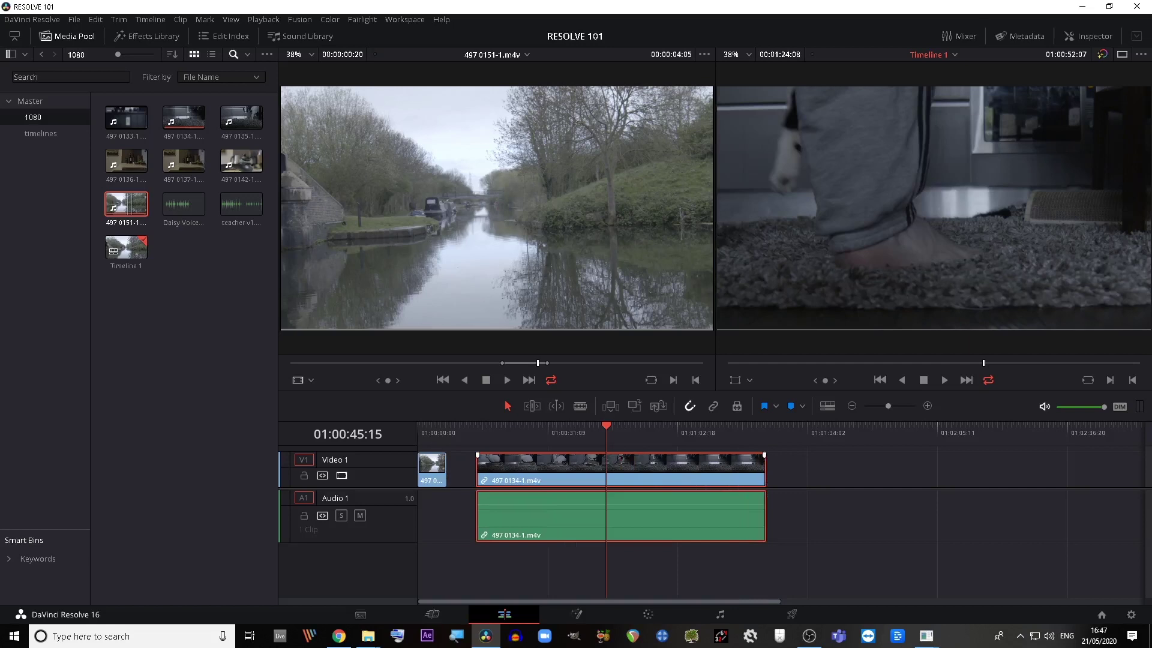
key(ctrl+z)
drag(737, 474, 724, 471)
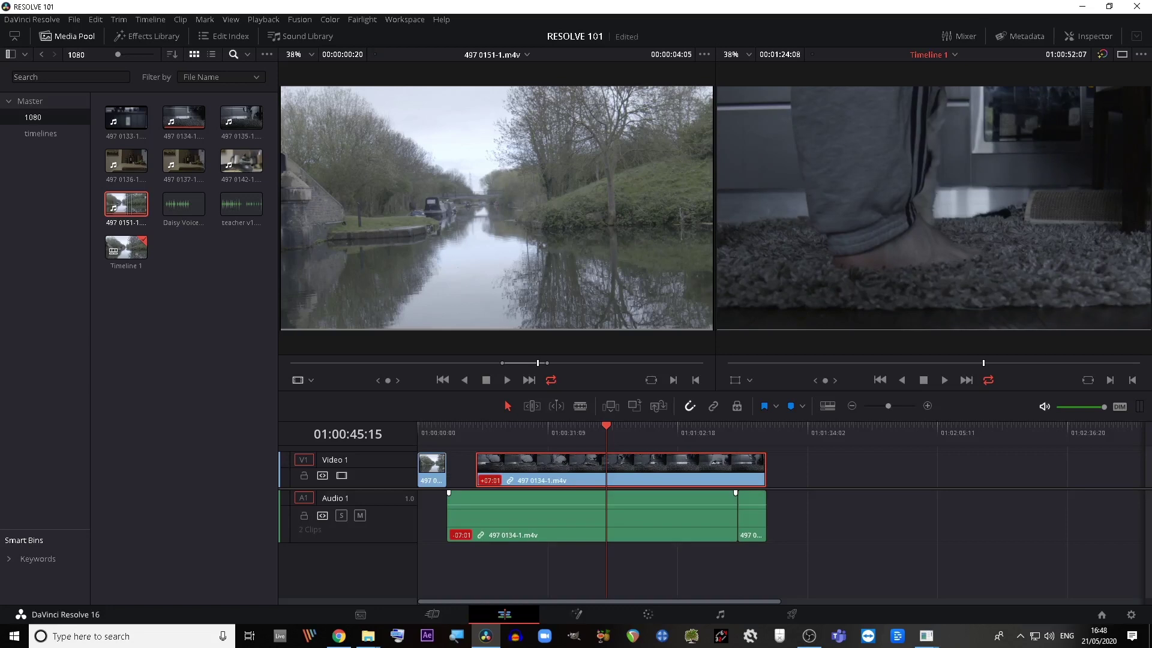
Select only the audio part of 497 0134-1.m4v, try a ripple delete on it, and undo the deletion
click(660, 515)
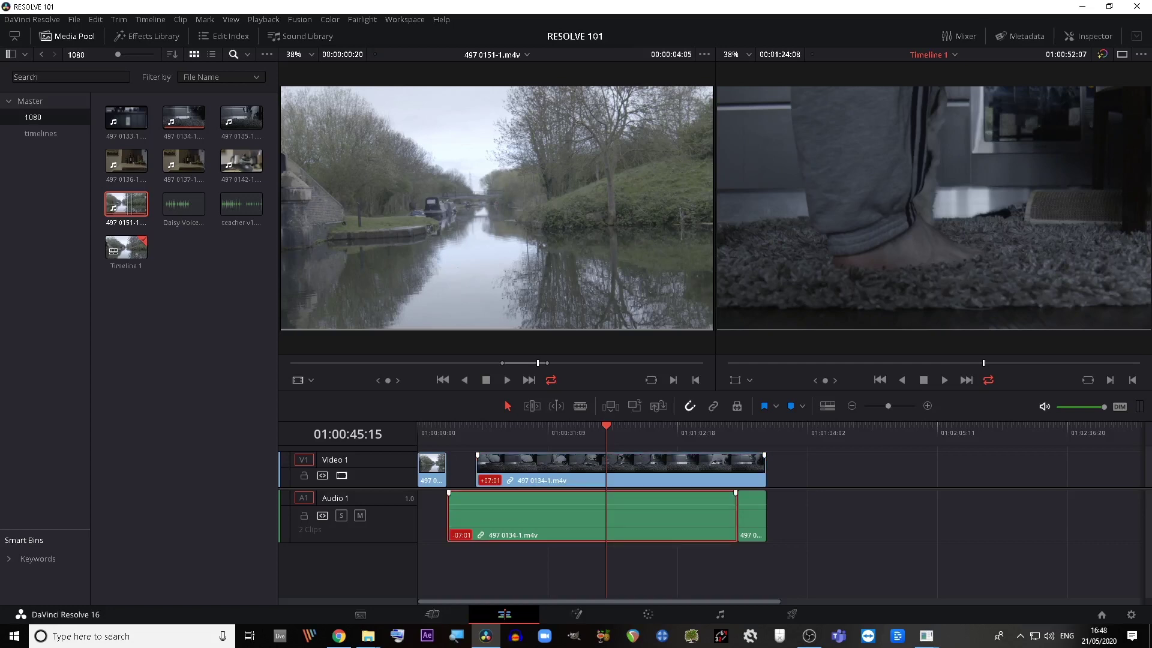
key(Delete)
key(Delete)
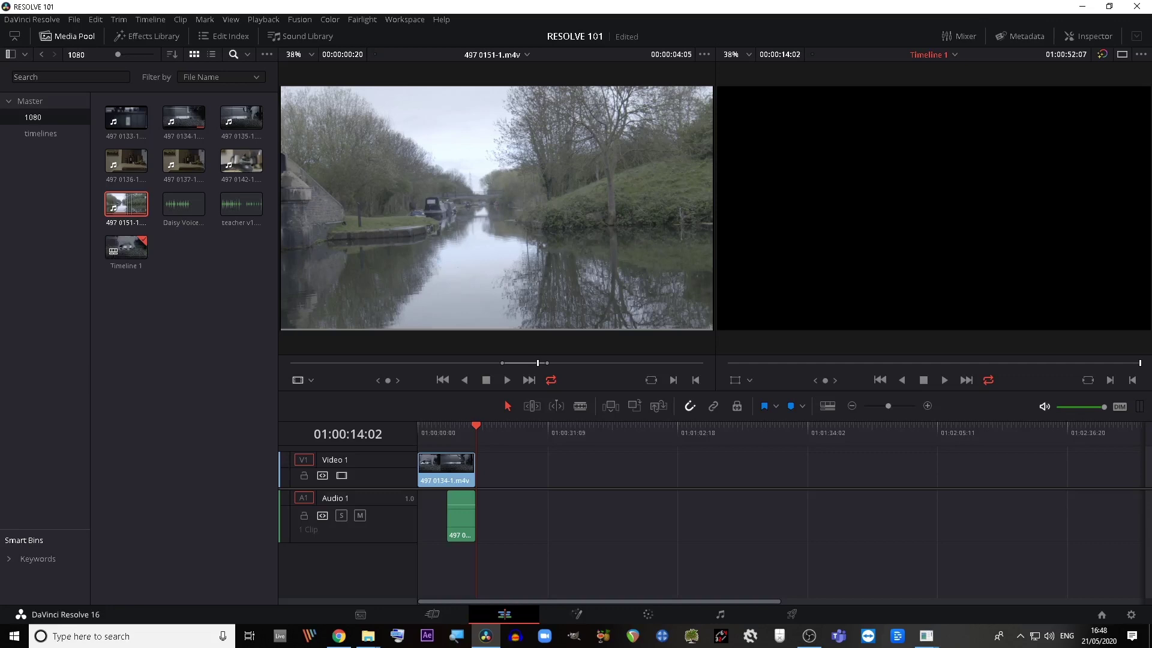
key(ctrl+z)
key(ctrl+z)
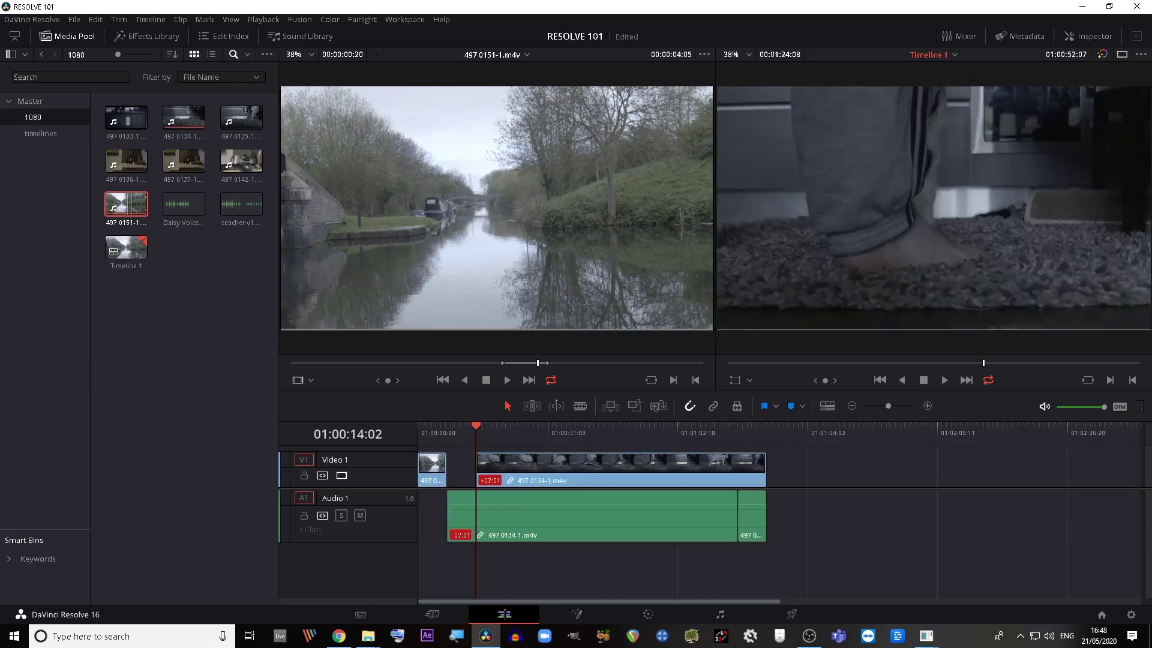
Reselect the 497 0134-1.m4v audio, undo another ripple delete, and delete only that audio, leaving a gap
click(591, 517)
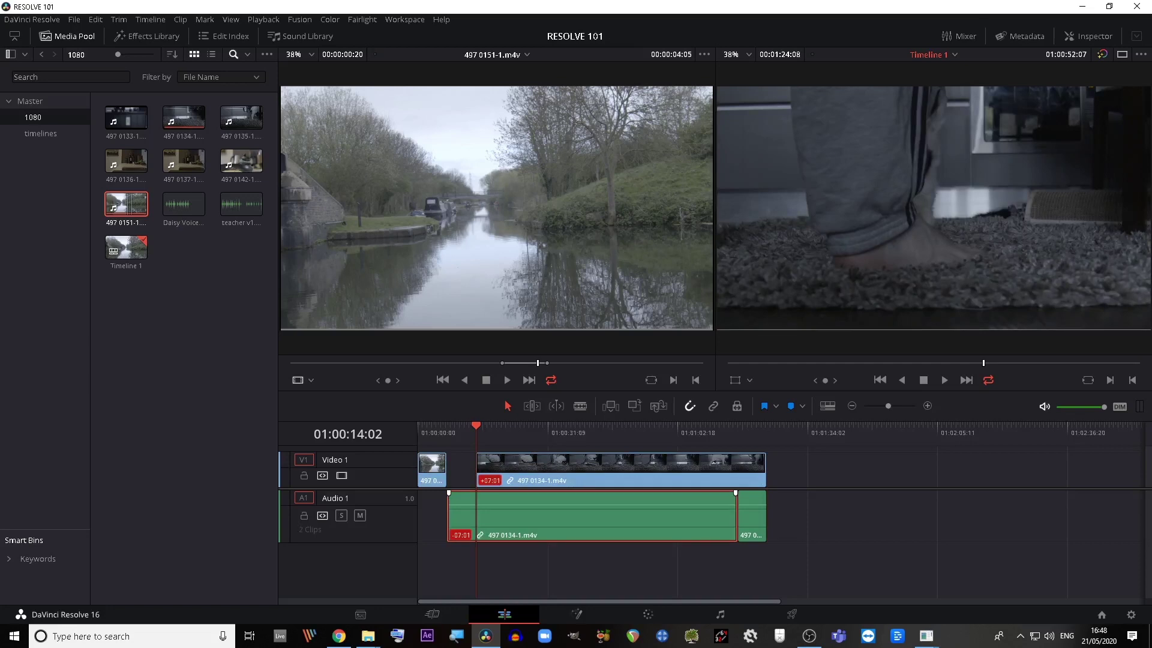
key(Delete)
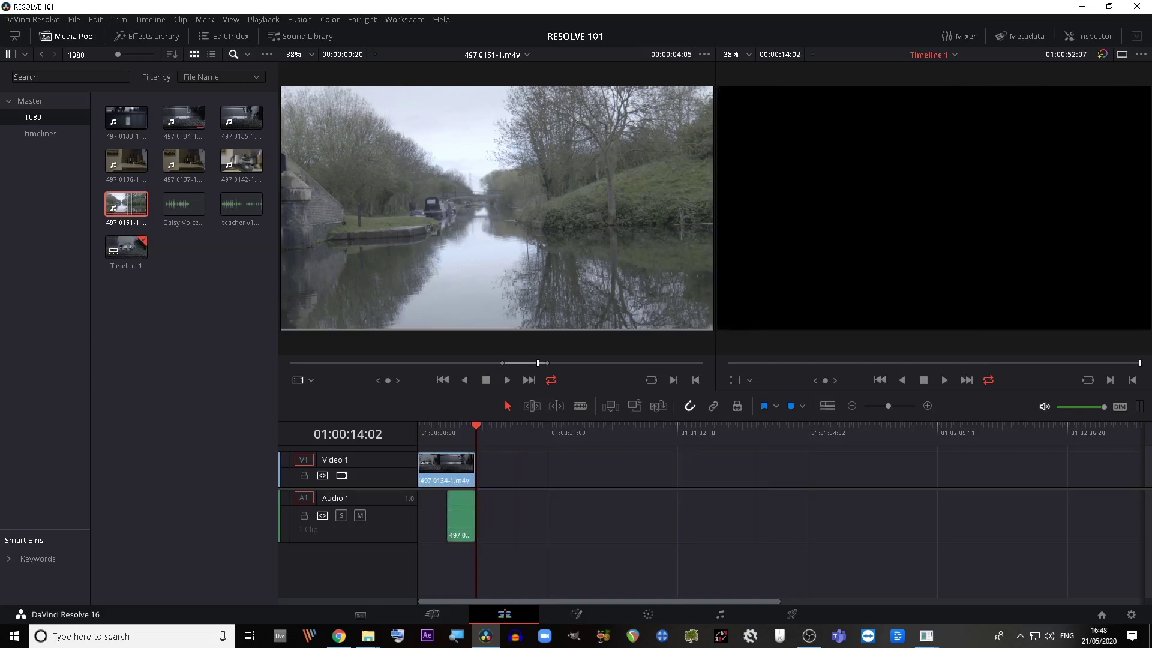
key(ctrl+z)
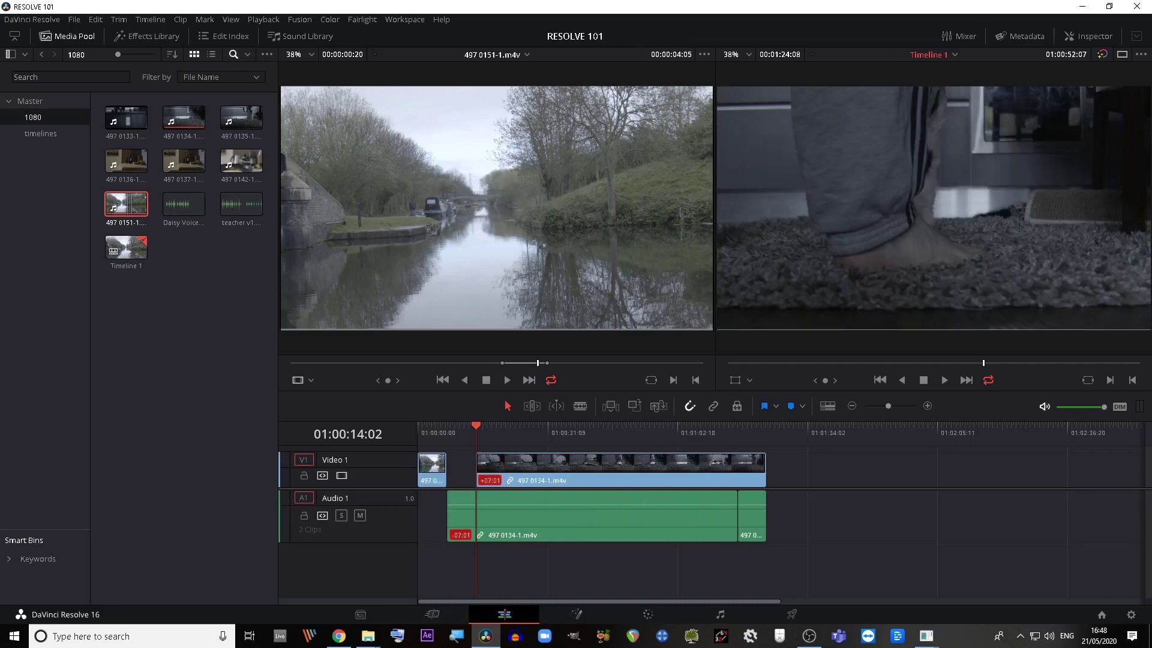
key(Delete)
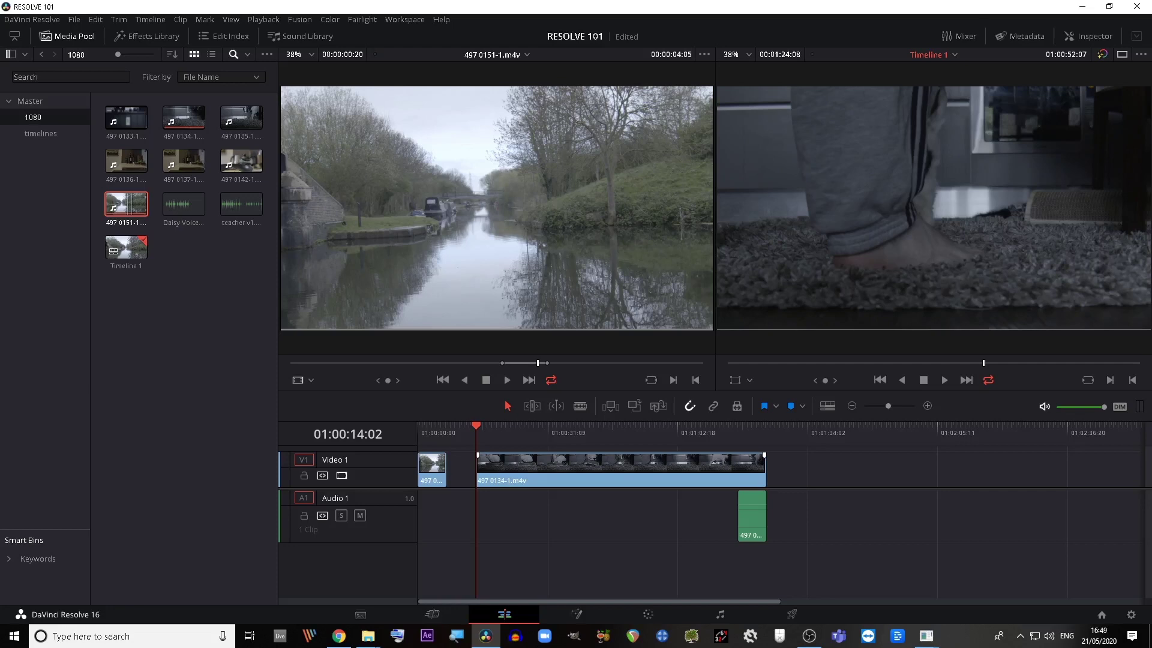
Undo the recent timeline edits until clip 497 0134-1.m4v has its video and audio linked and aligned between the two canal clips
key(ctrl+z)
key(ctrl+z)
key(ctrl+z)
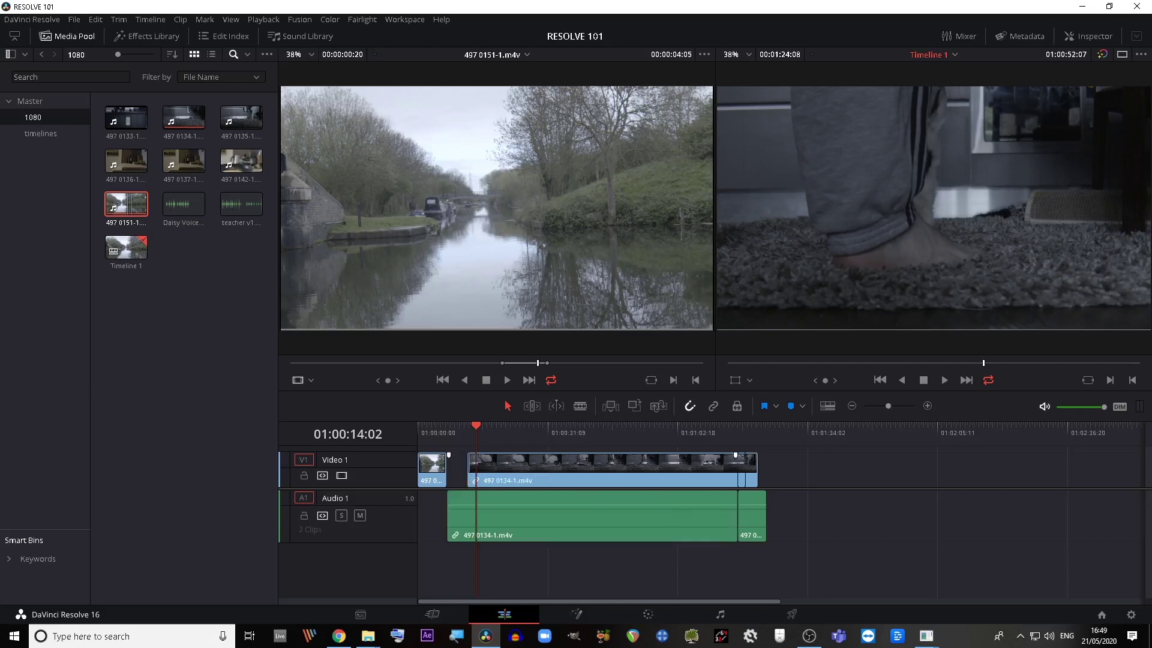
key(ctrl+z)
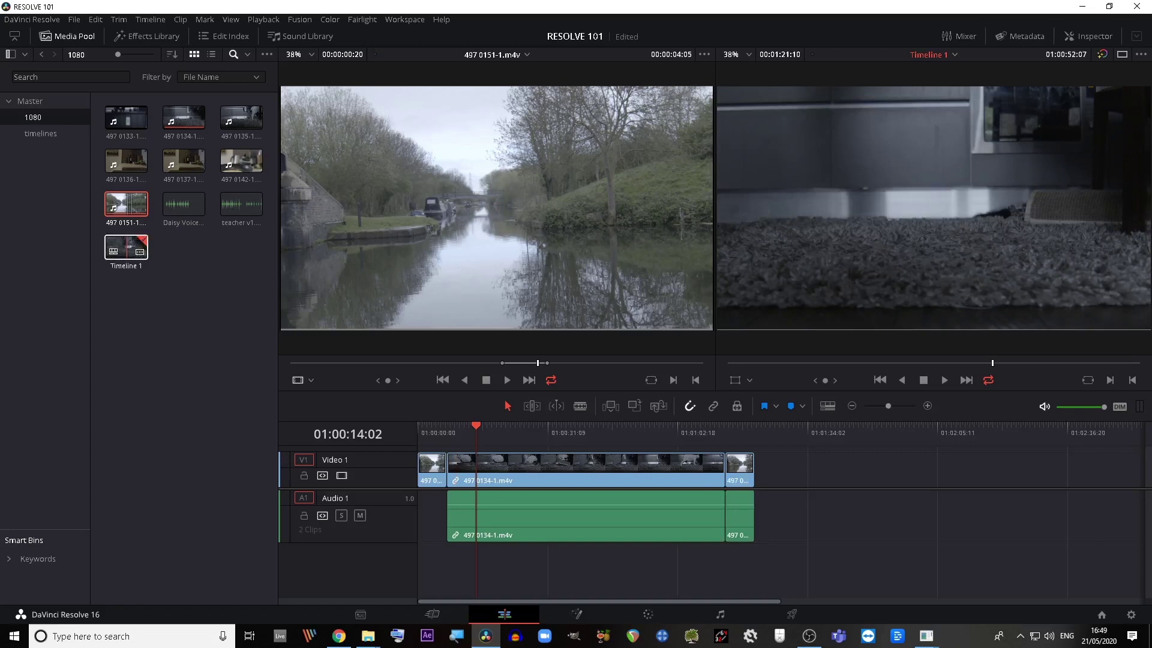
Duplicate Timeline 1 within the 1080 bin
click(126, 247)
right_click(126, 242)
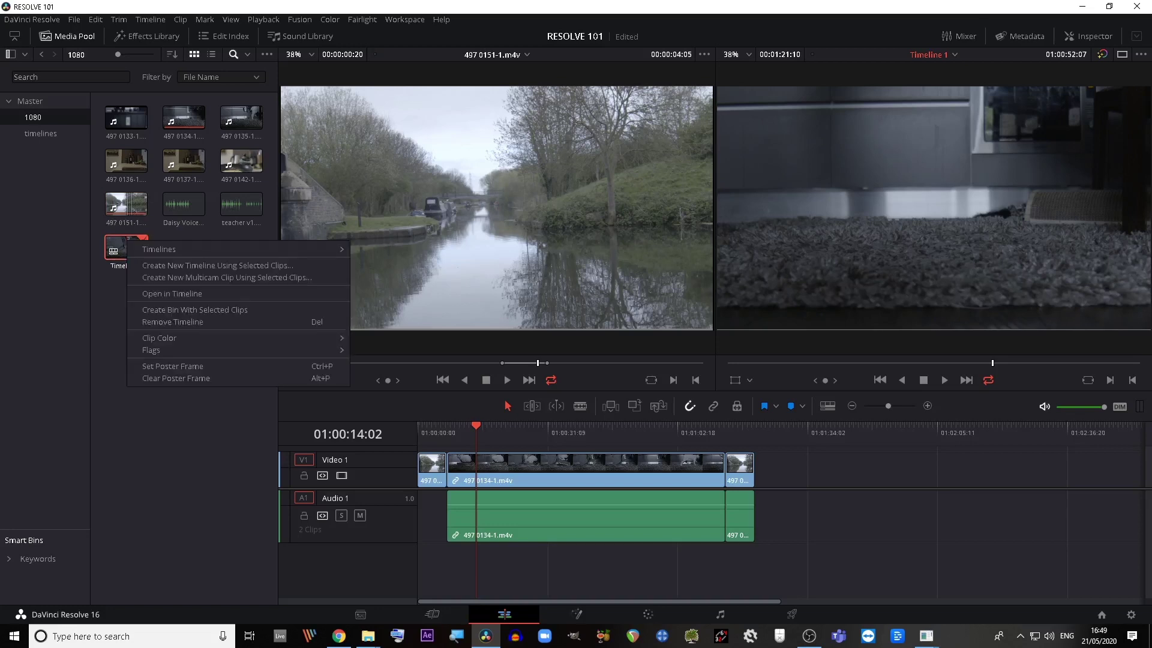
click(109, 312)
click(126, 247)
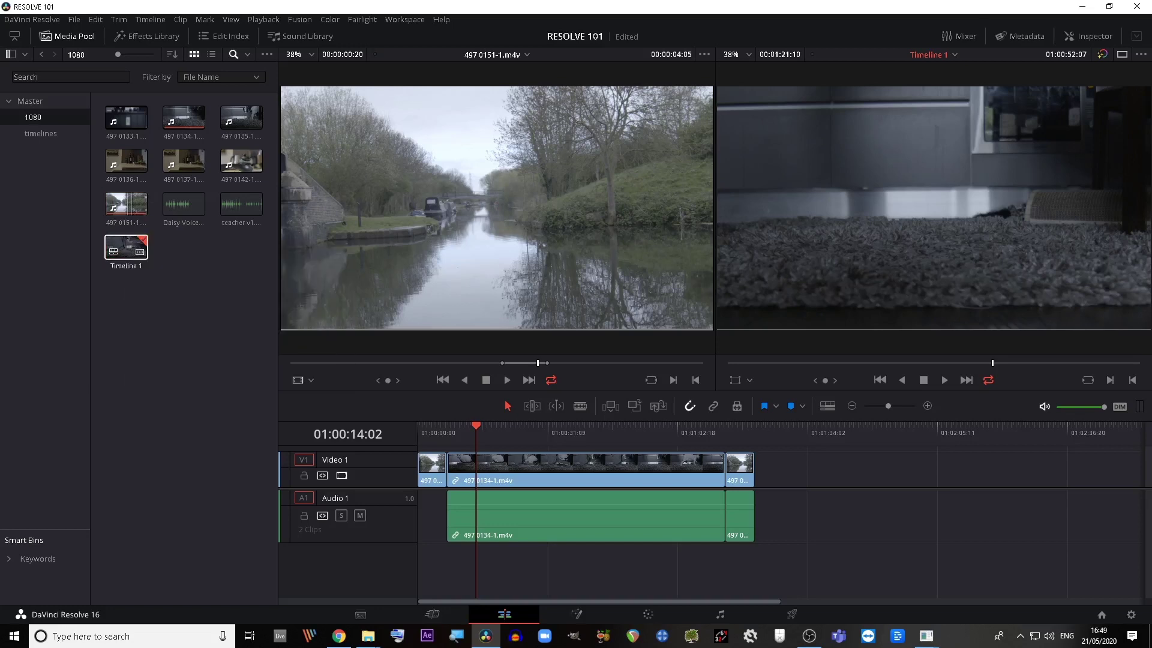
click(95, 20)
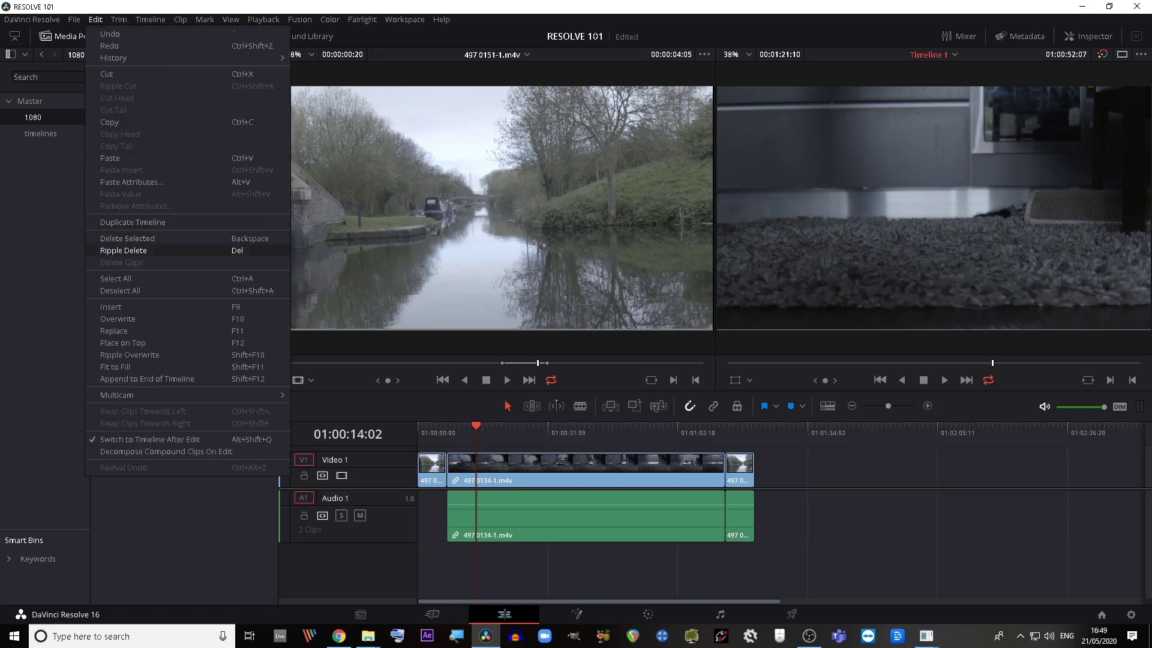
click(132, 222)
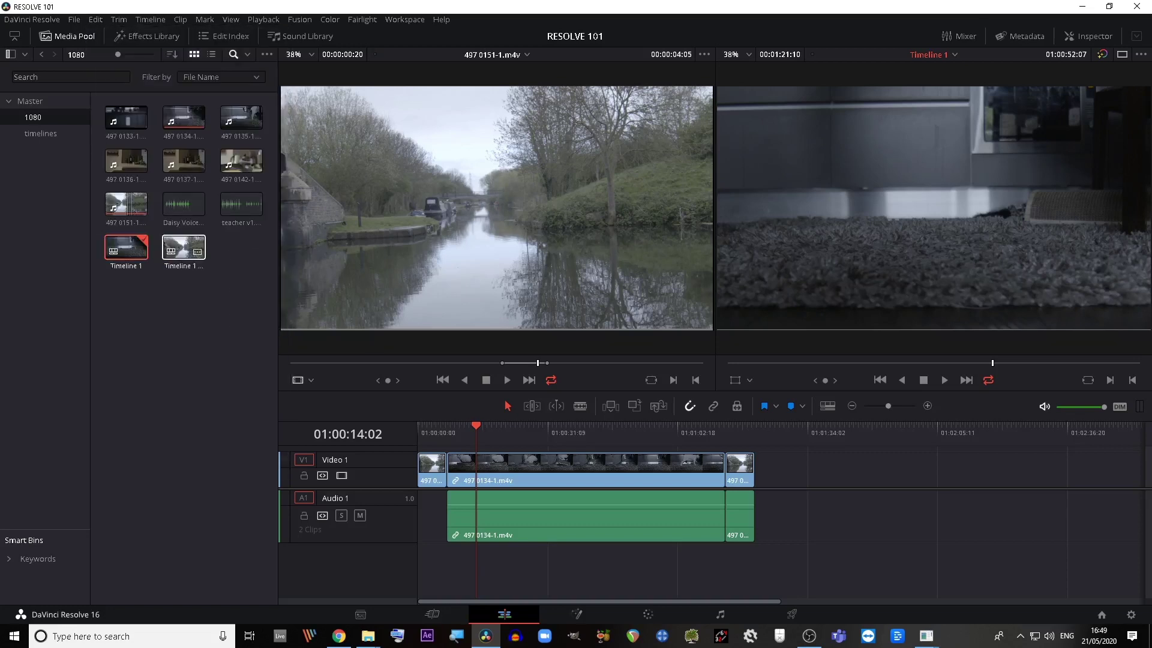
Show the media pool clips as a list and open Timeline 1 copy for editing
click(211, 54)
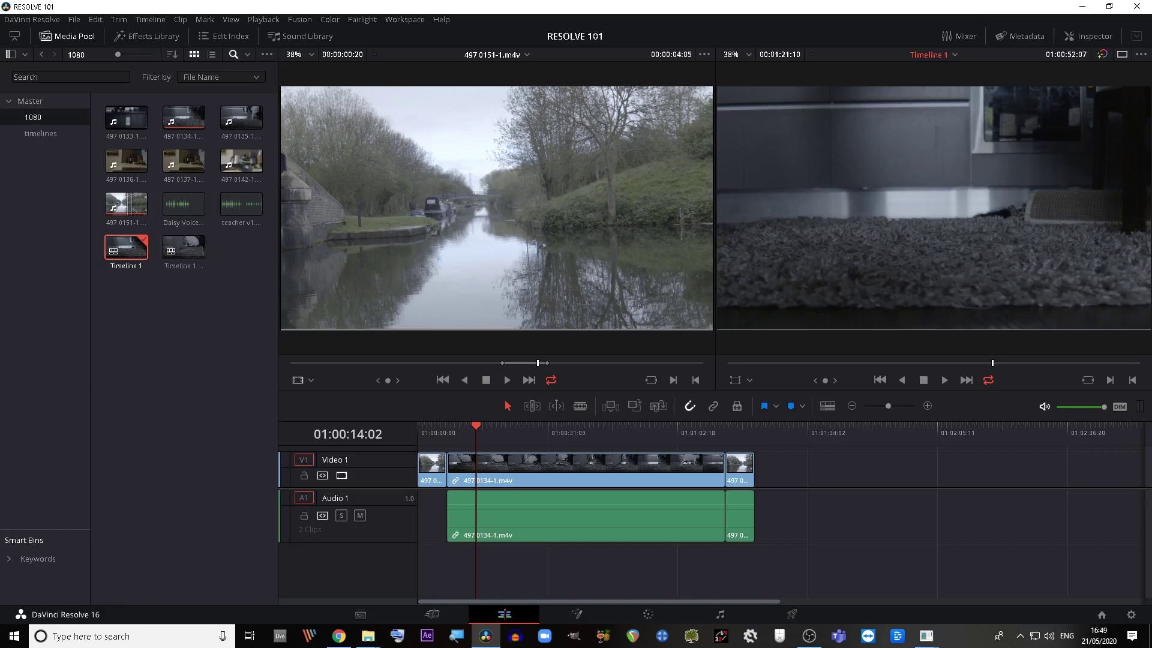
click(149, 250)
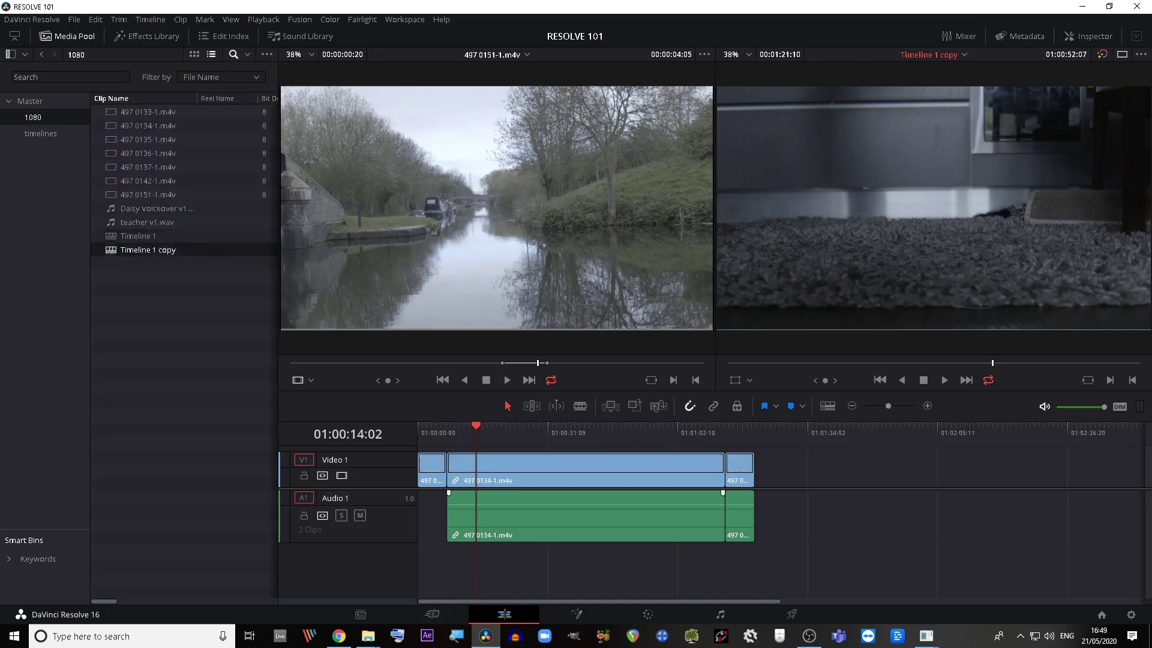
Try deleting the audio of 497 0134-1.m4v in Timeline 1 copy, compare with Timeline 1, and undo the deletion
key(Delete)
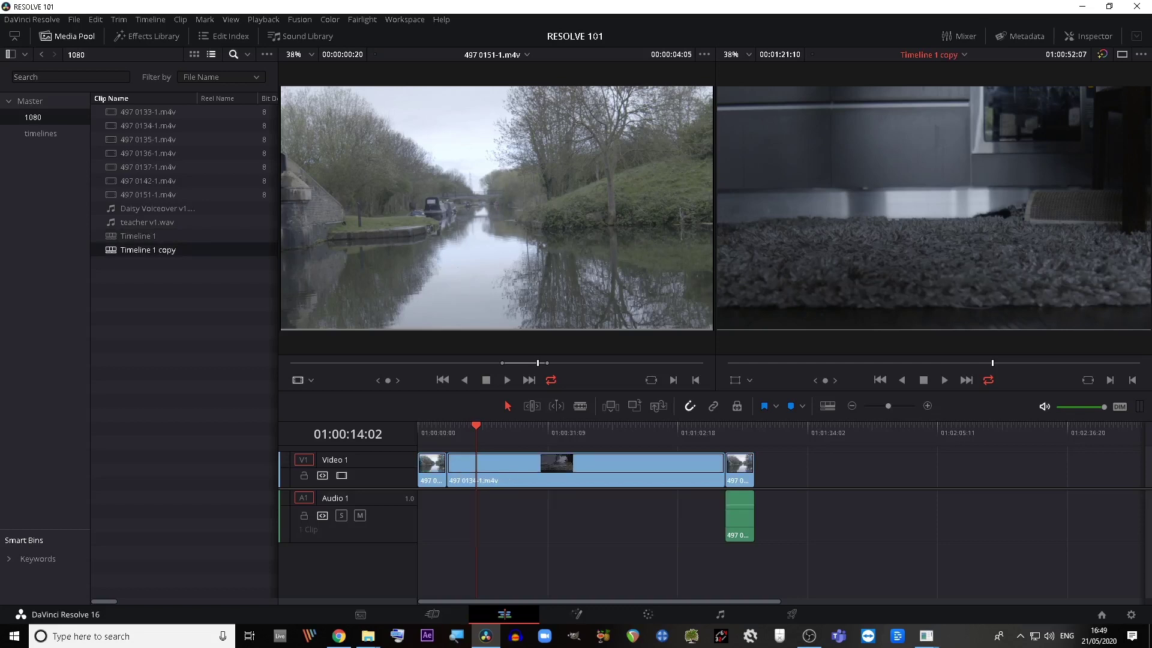
click(586, 519)
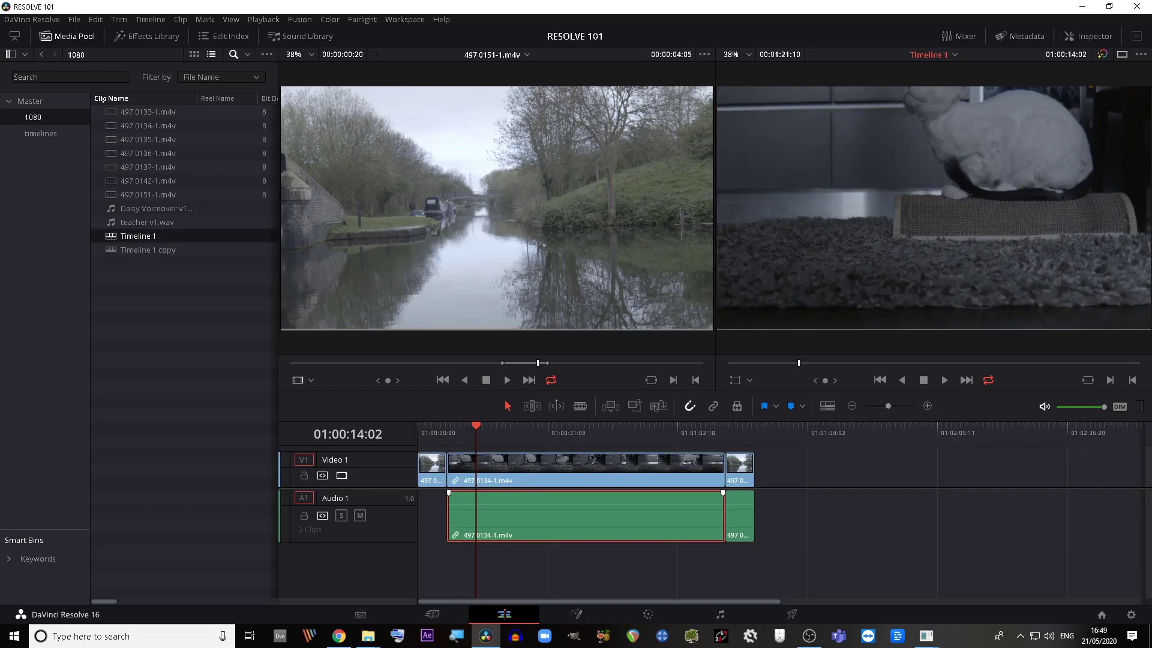
click(147, 250)
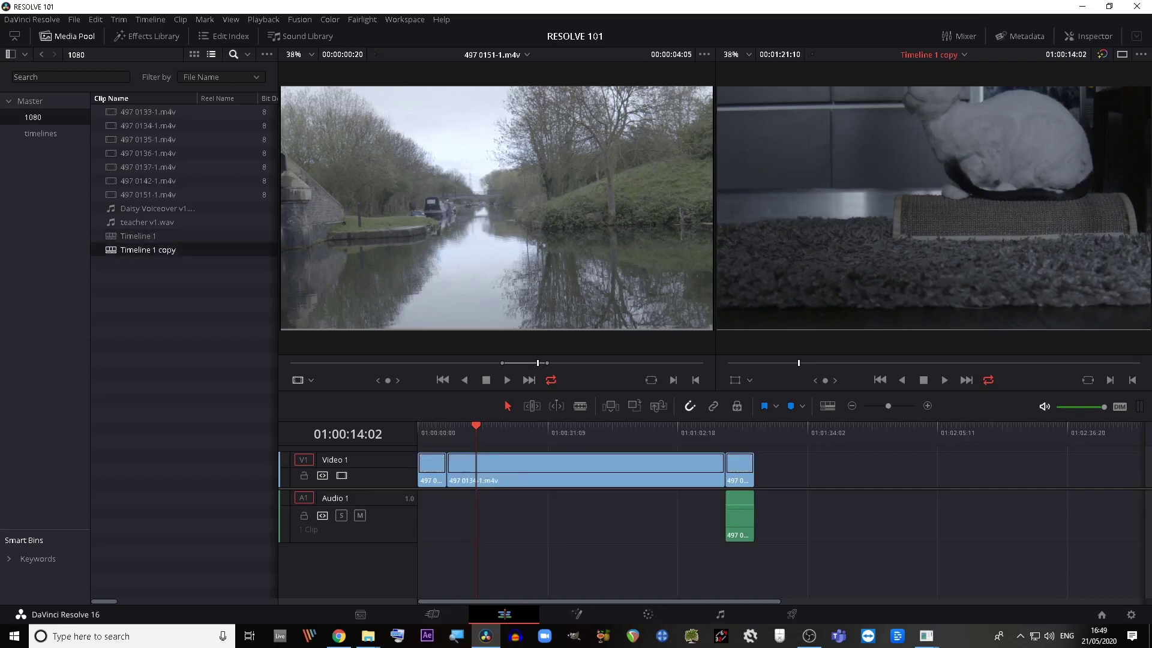
key(Up)
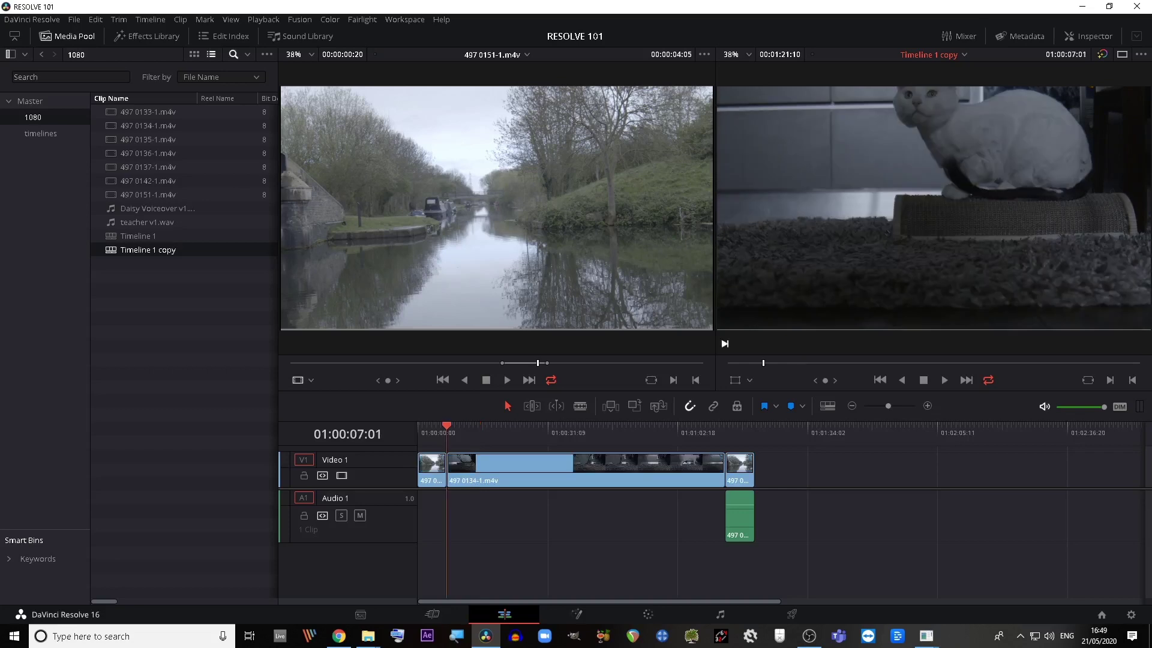
key(ctrl+z)
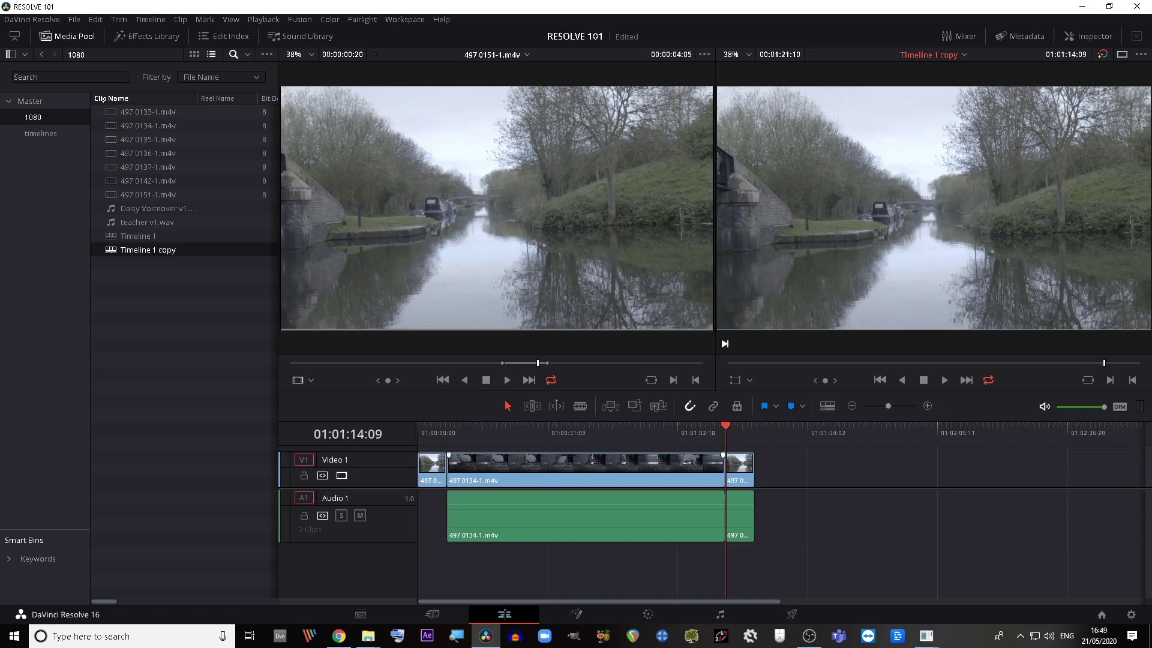
Make room above Video 1, try moving the 497 0134-1.m4v video up to a new Video 2 track, and undo the move
drag(714, 489, 714, 521)
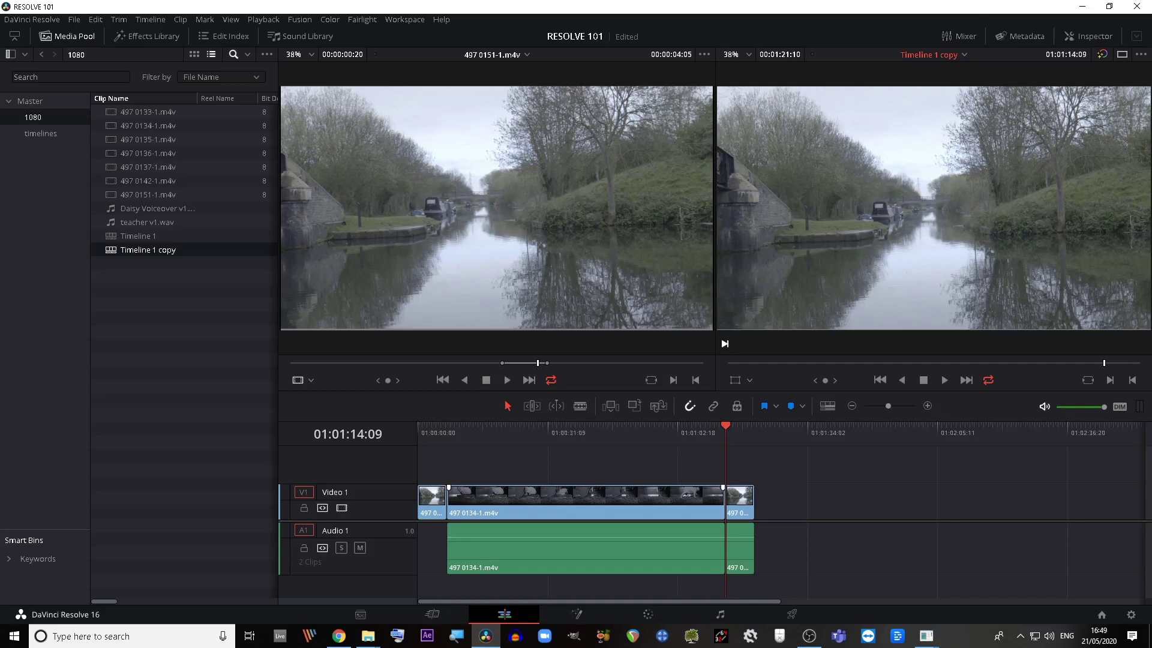
drag(570, 499, 626, 470)
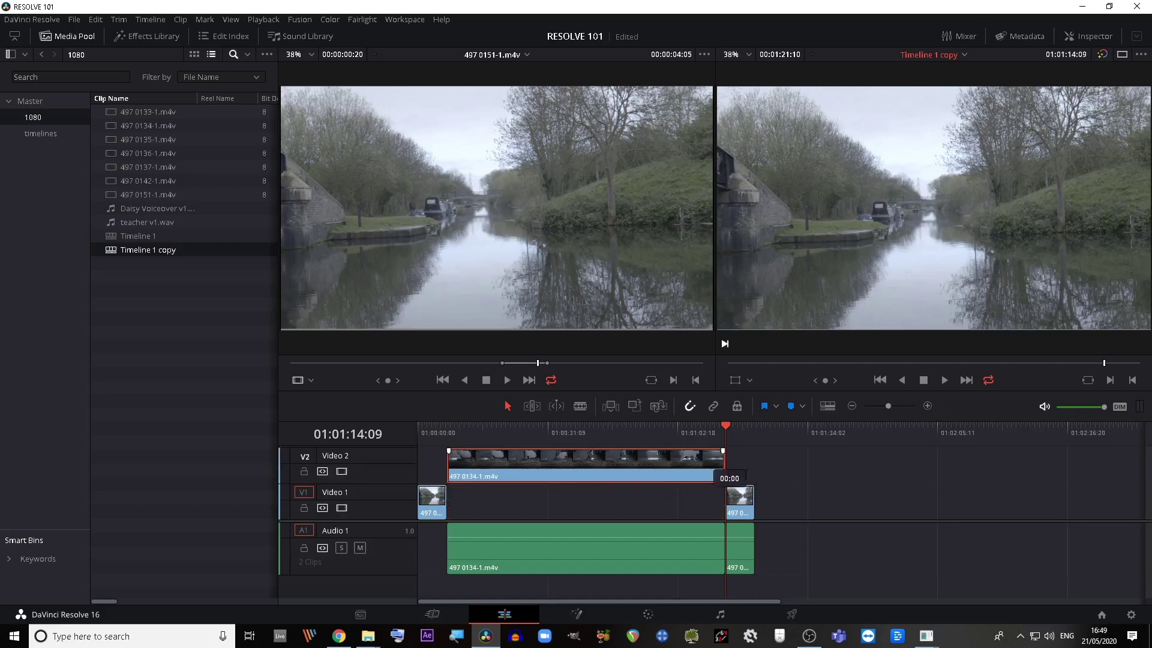
drag(860, 467, 782, 504)
key(ctrl+z)
Try sliding the 497 0134-1.m4v video further along Video 1 over the last clip, and undo the moves
drag(612, 504, 759, 504)
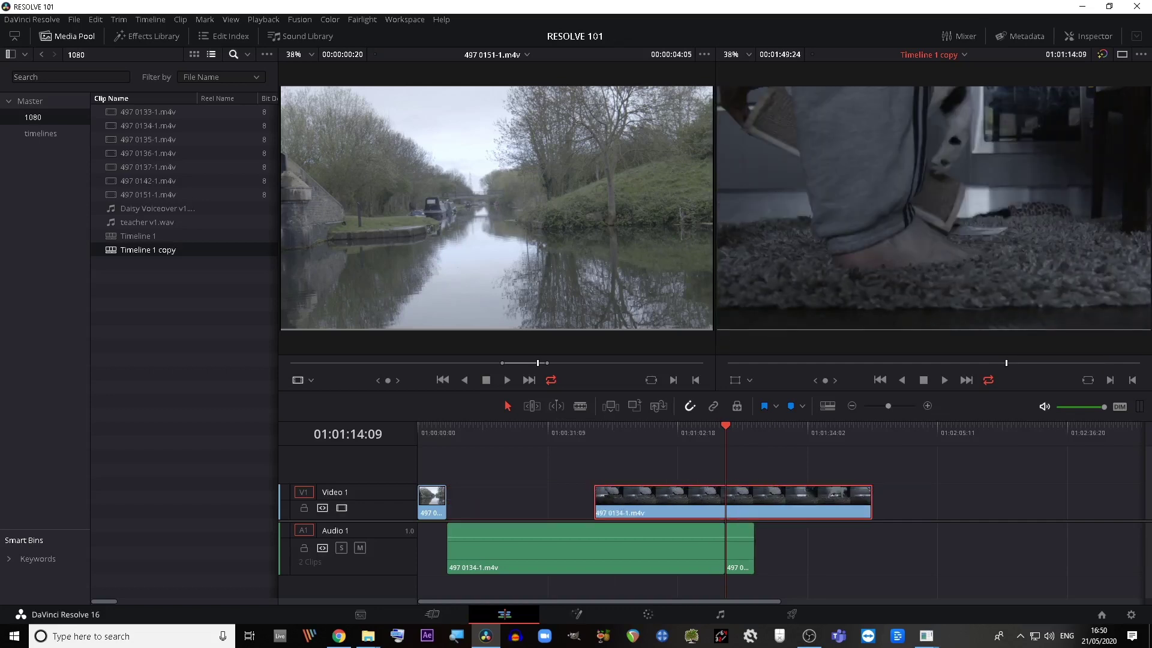
key(ctrl+z)
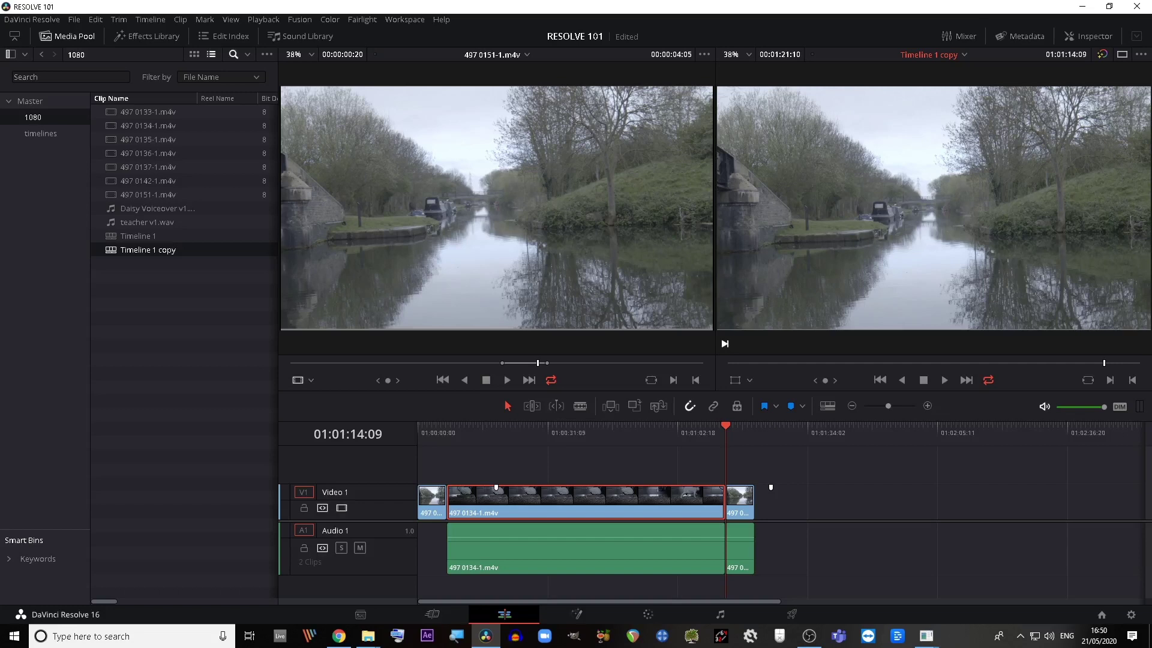
mouse_move(496, 487)
mouse_down()
mouse_move(636, 488)
mouse_move(496, 487)
mouse_up()
drag(581, 495, 605, 494)
key(ctrl+z)
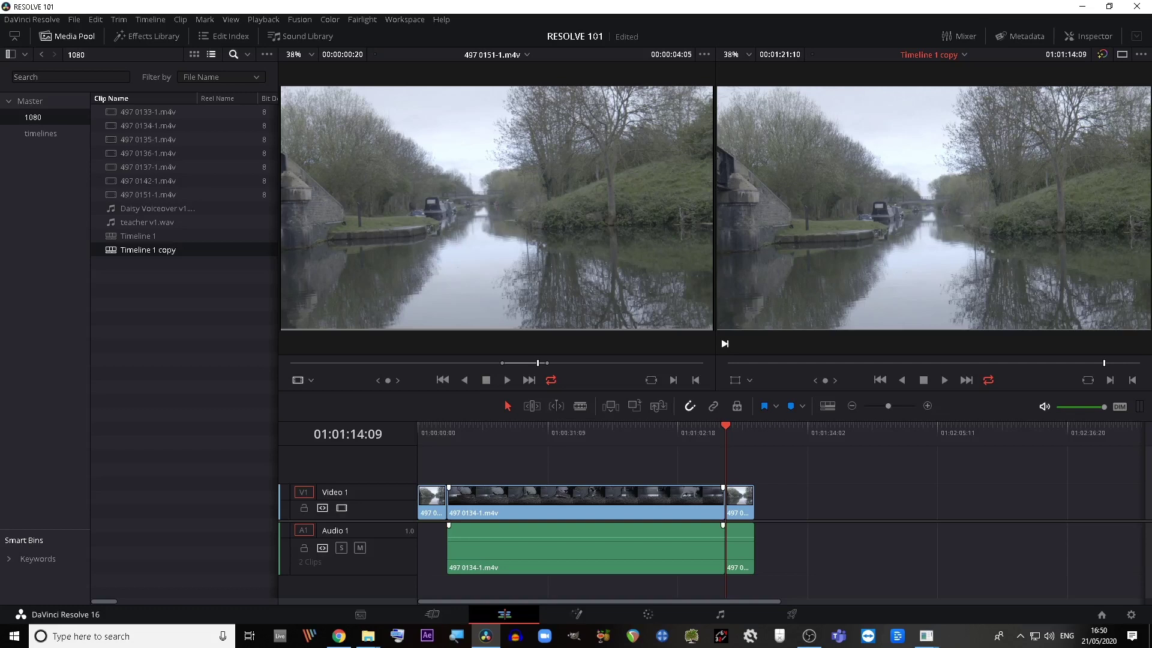
Add four timeline markers at 01:00:43:18, 01:00:51:10, 01:00:59:16 and 01:01:03:10
click(599, 427)
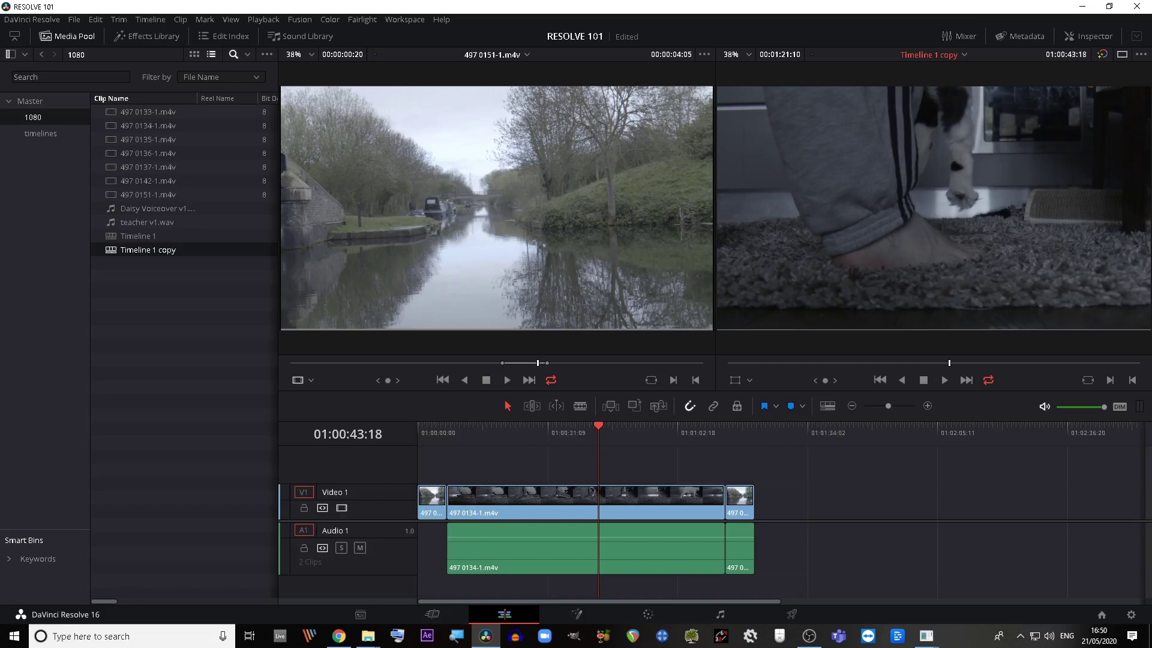
click(791, 407)
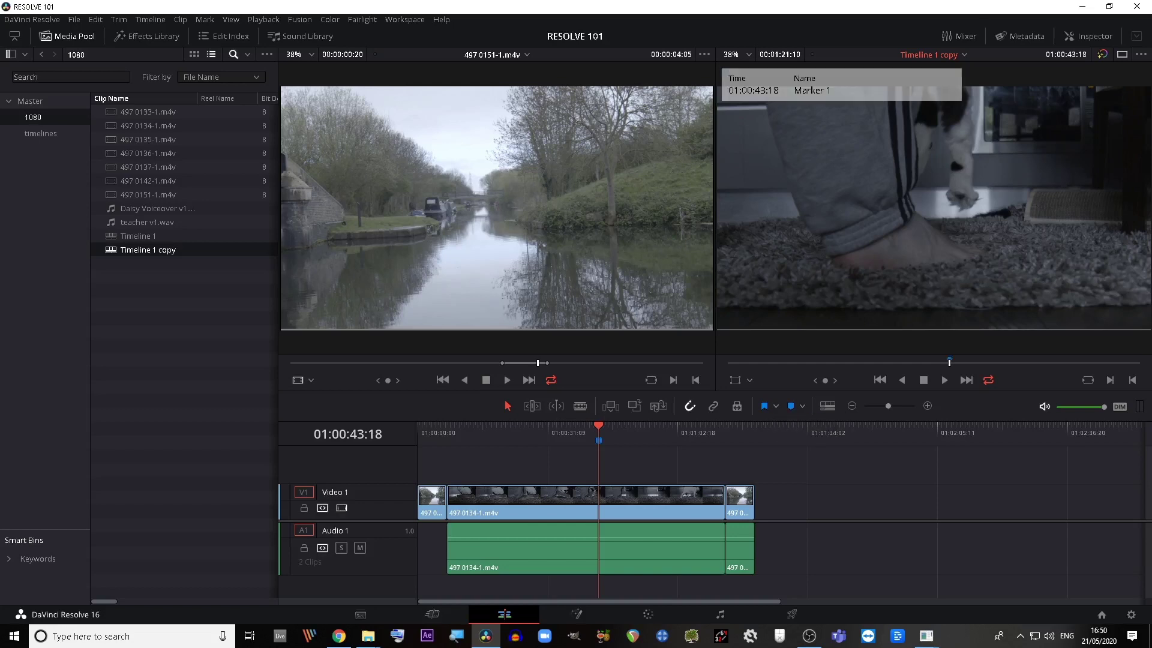
key(m)
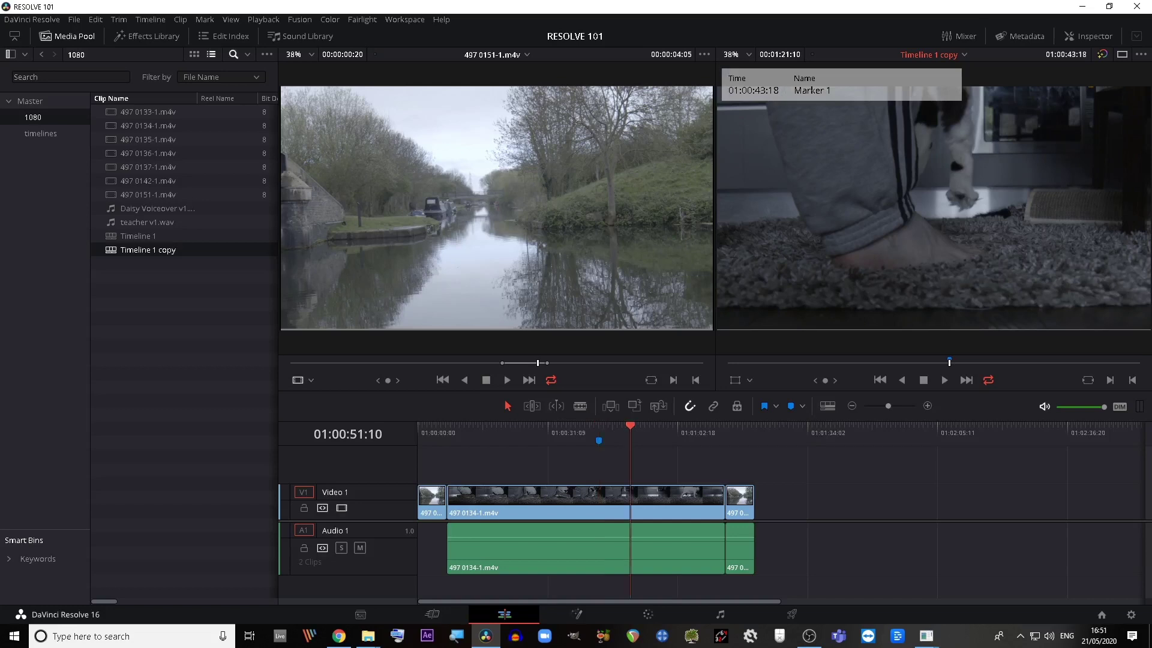
key(m)
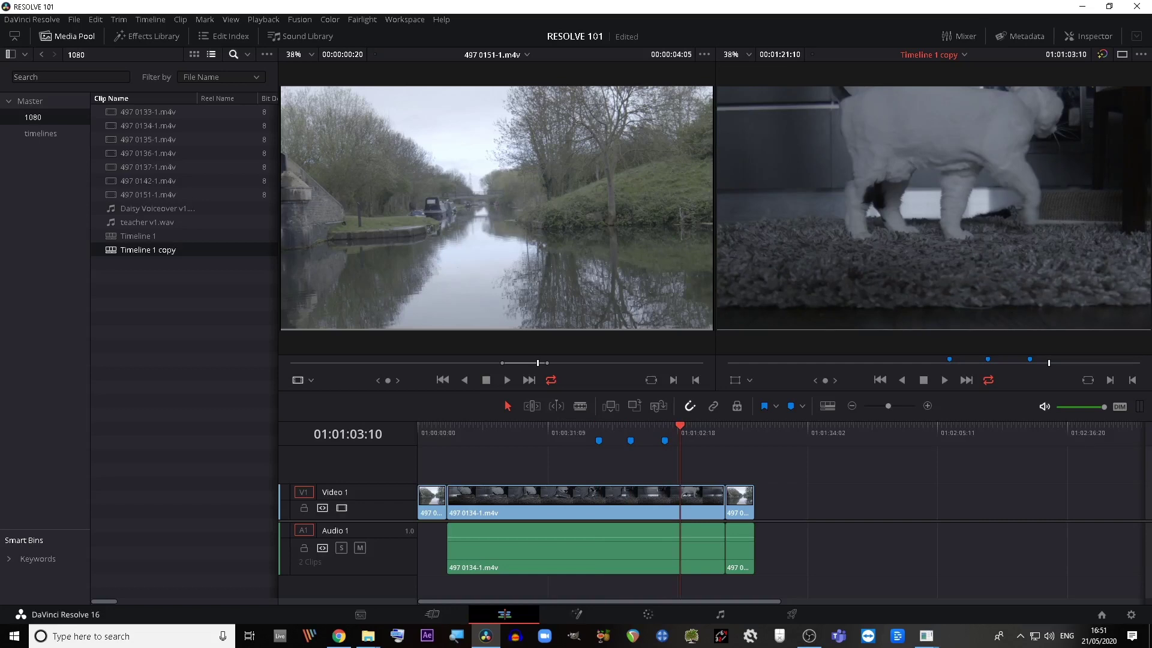
key(m)
Change the colour of the marker at 01:01:03:10 to red
key(m)
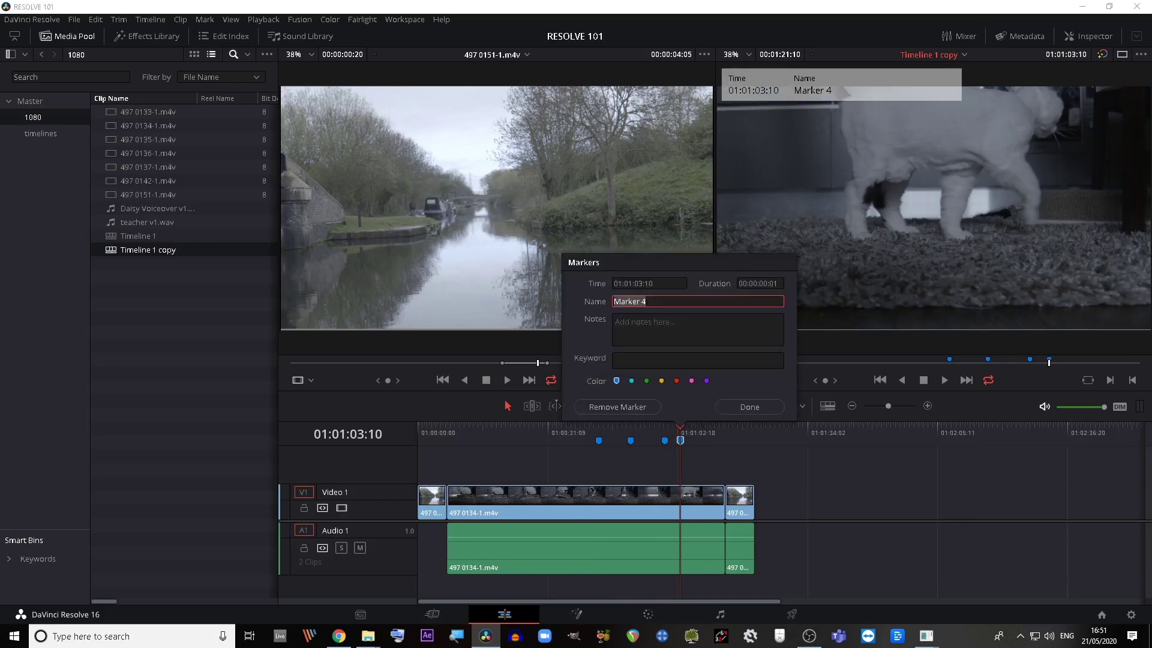
click(676, 381)
click(749, 407)
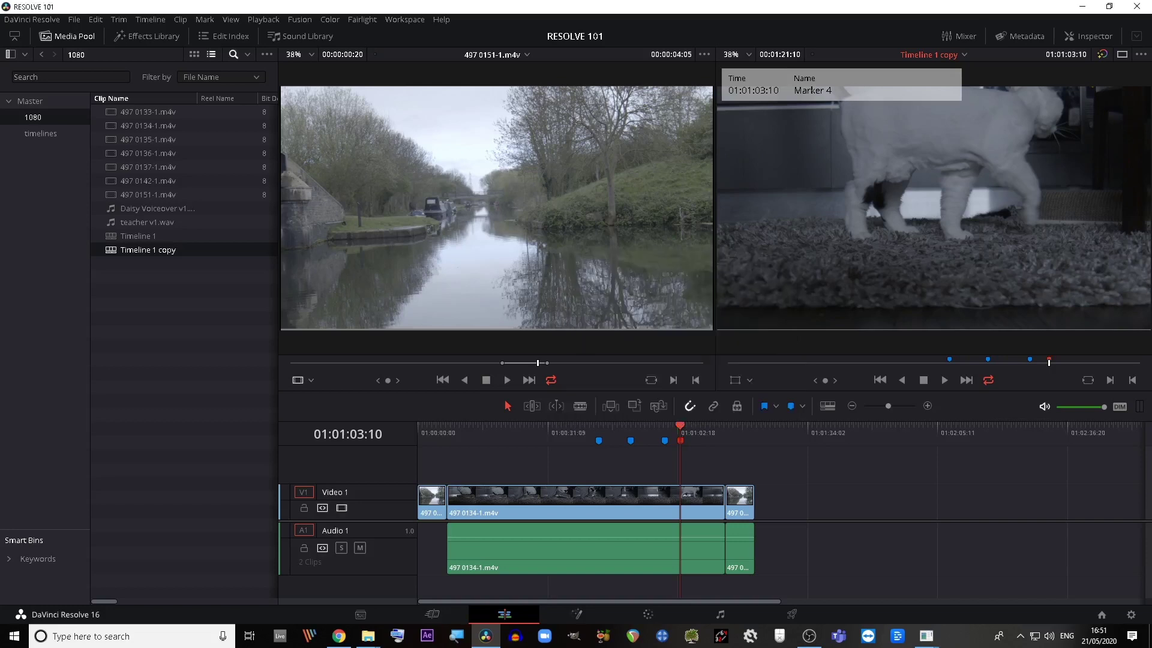
Remove all four markers from the timeline, working back from the red one to the first
click(701, 429)
double_click(680, 441)
click(613, 407)
double_click(664, 441)
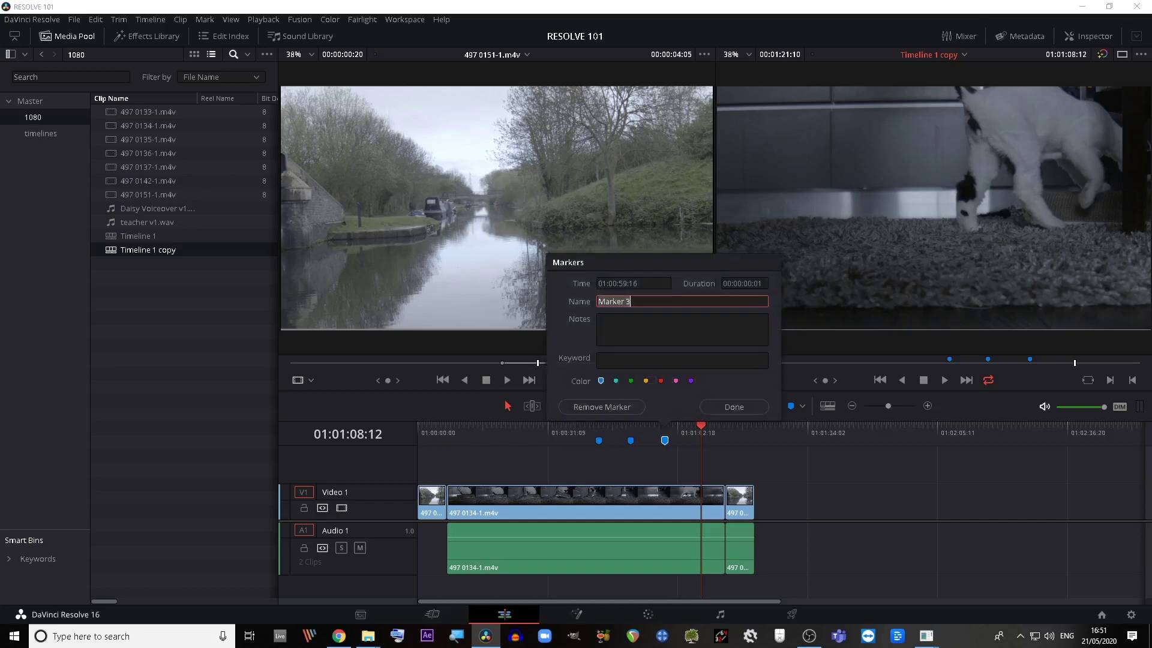
click(608, 405)
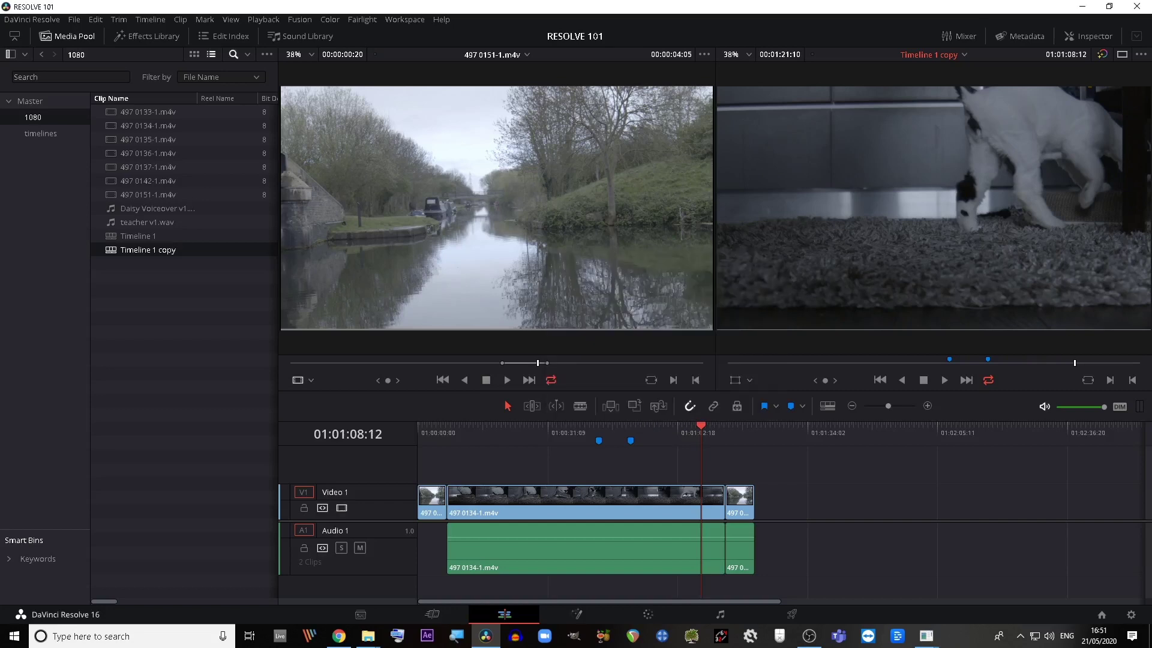
double_click(629, 441)
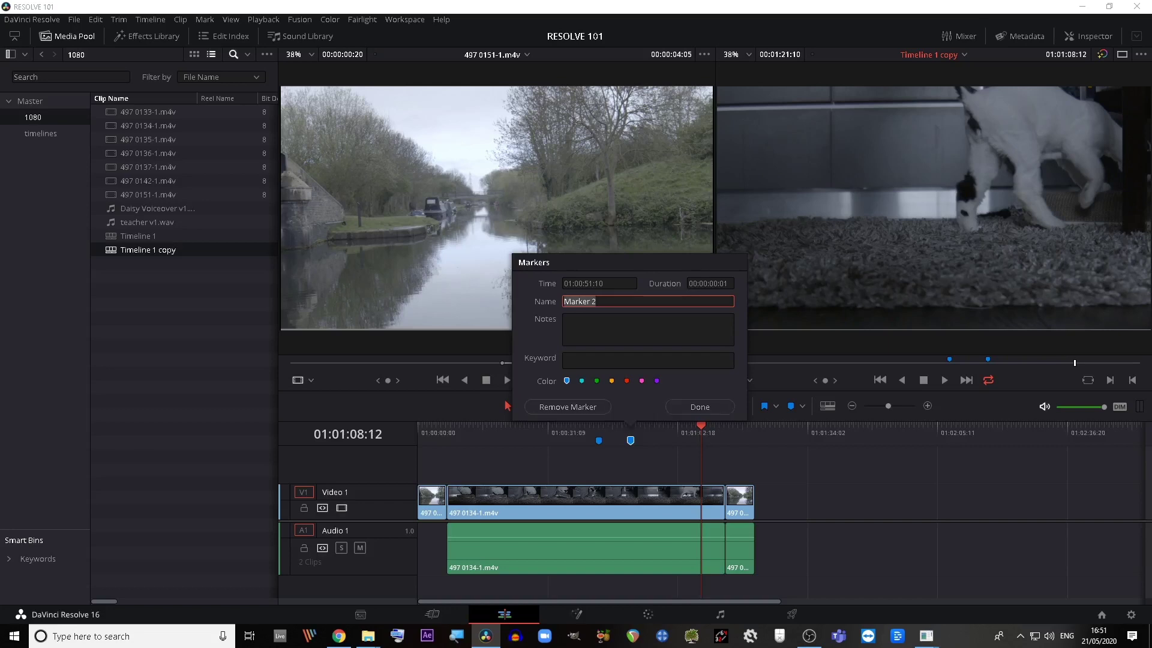
click(567, 407)
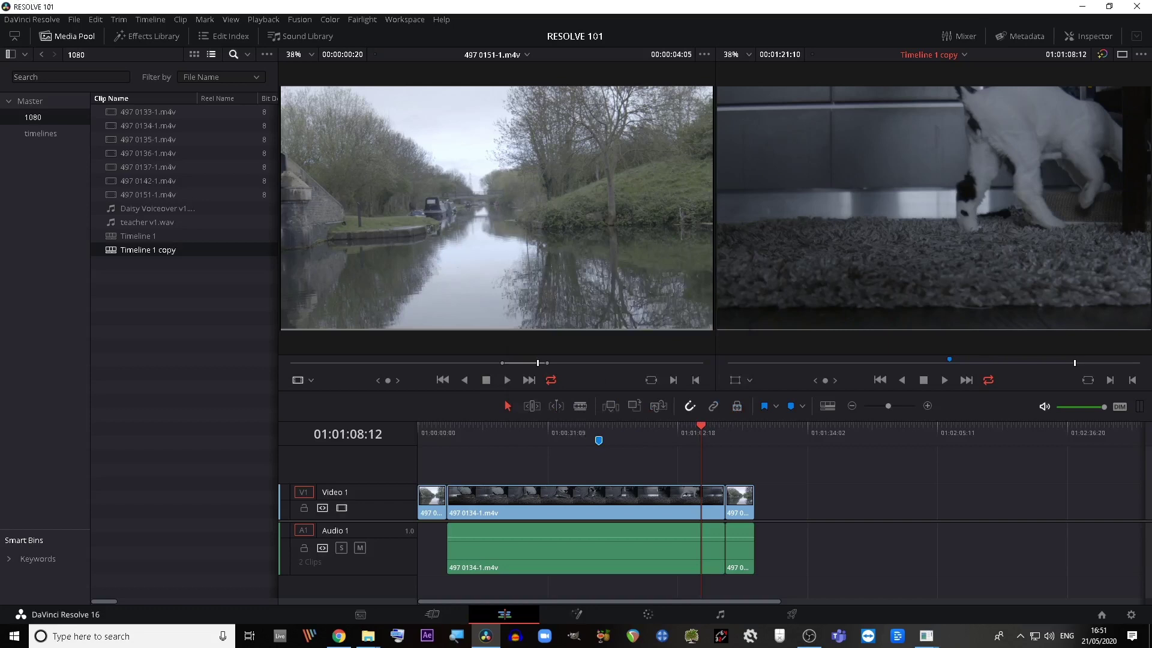
double_click(598, 440)
click(552, 407)
Select all clips forward from 01:00:40:02, and place clip 497 0142-1.m4v on a new Video 2 track over the playhead
click(583, 429)
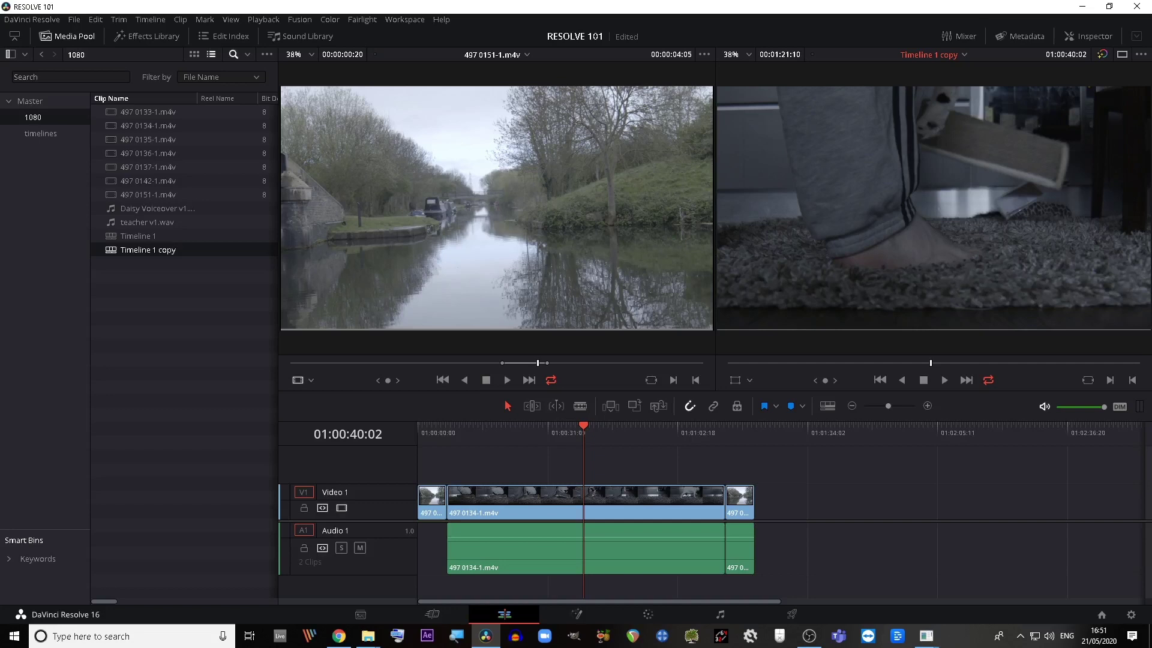
key(alt+y)
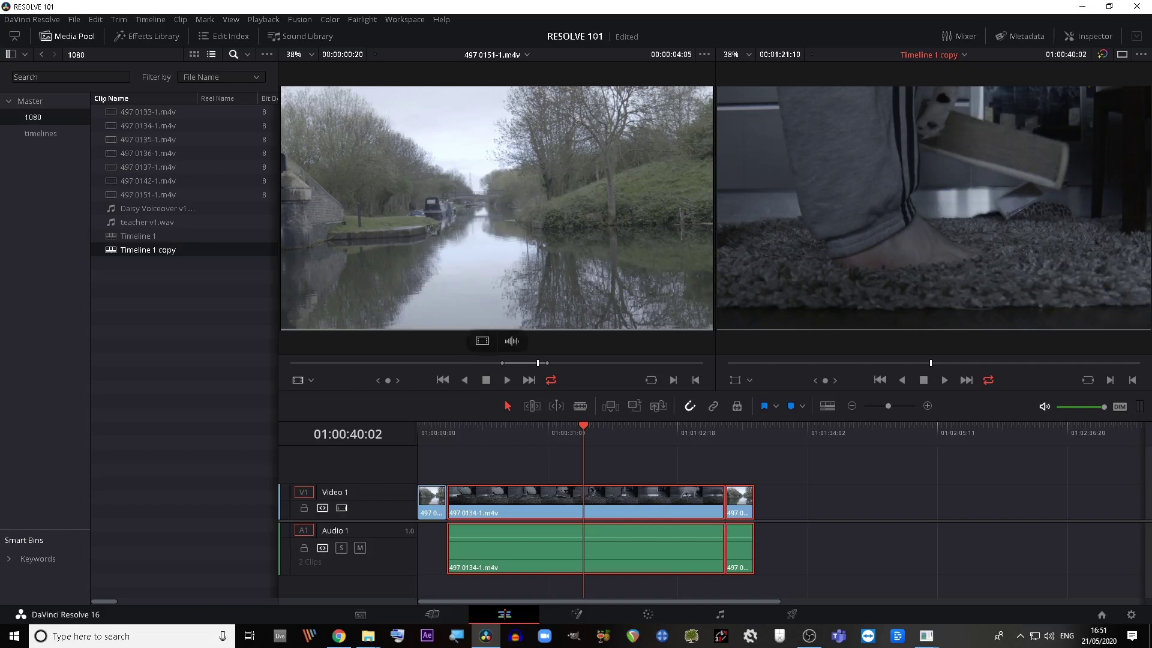
click(148, 180)
drag(148, 180, 587, 476)
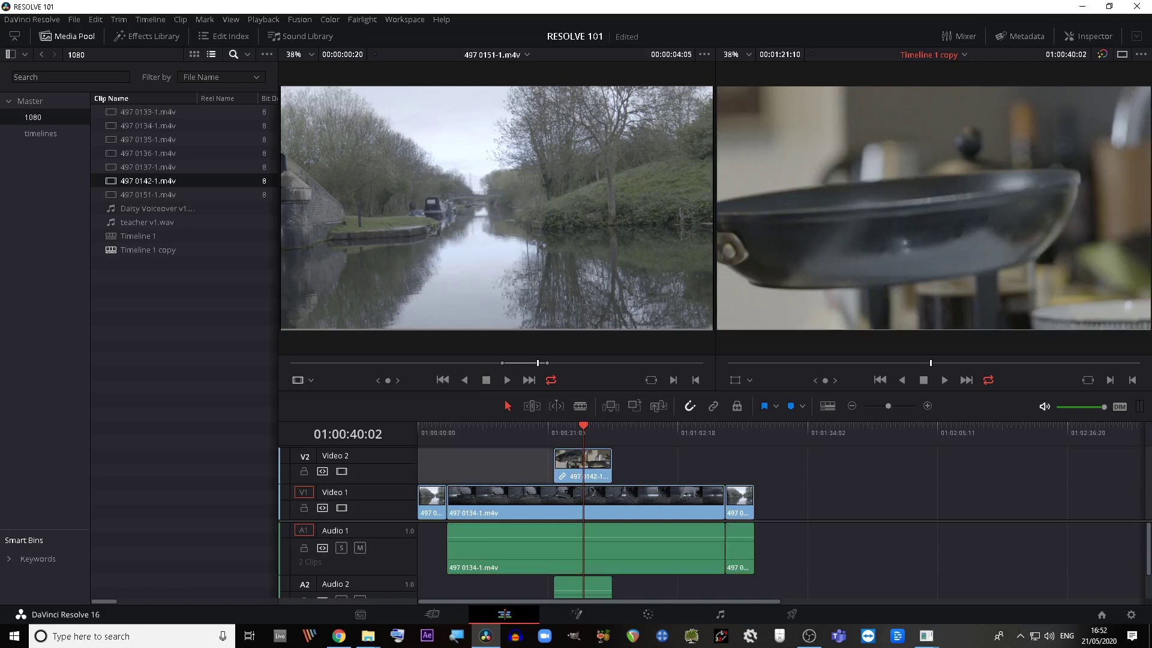
Move the playhead to 01:00:39:06 and select the clips forward on the Video 1 track only
drag(583, 425, 575, 425)
key(y)
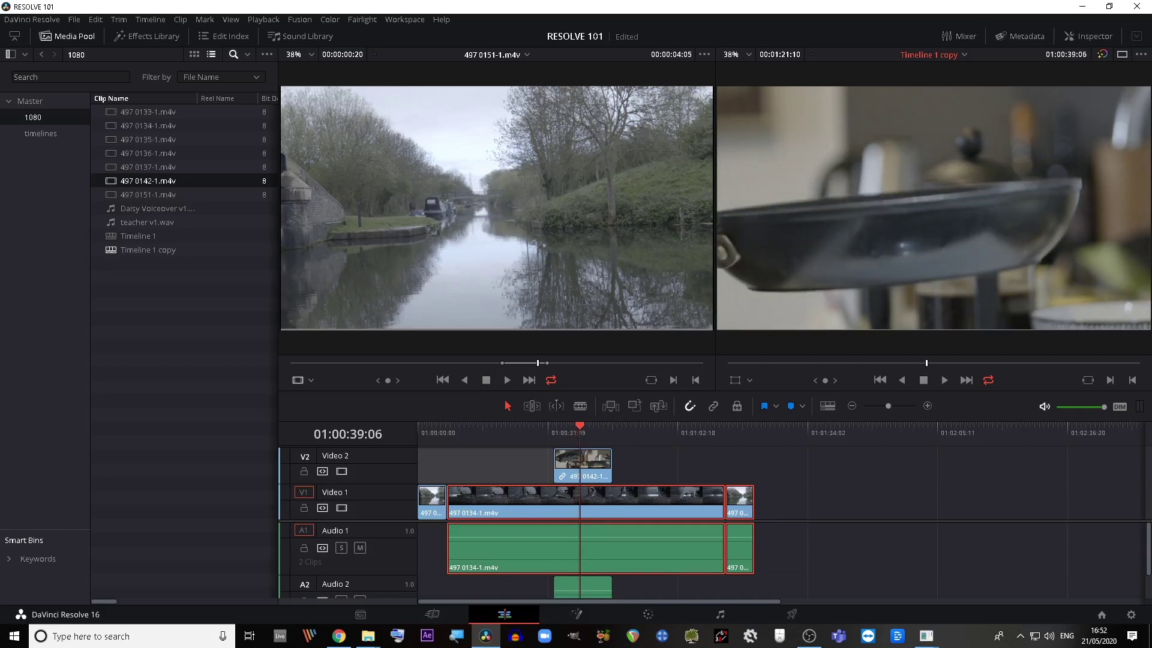
Move the playhead to 01:00:37:20, clear the selection, and select the clips forward on all tracks
drag(580, 426, 574, 425)
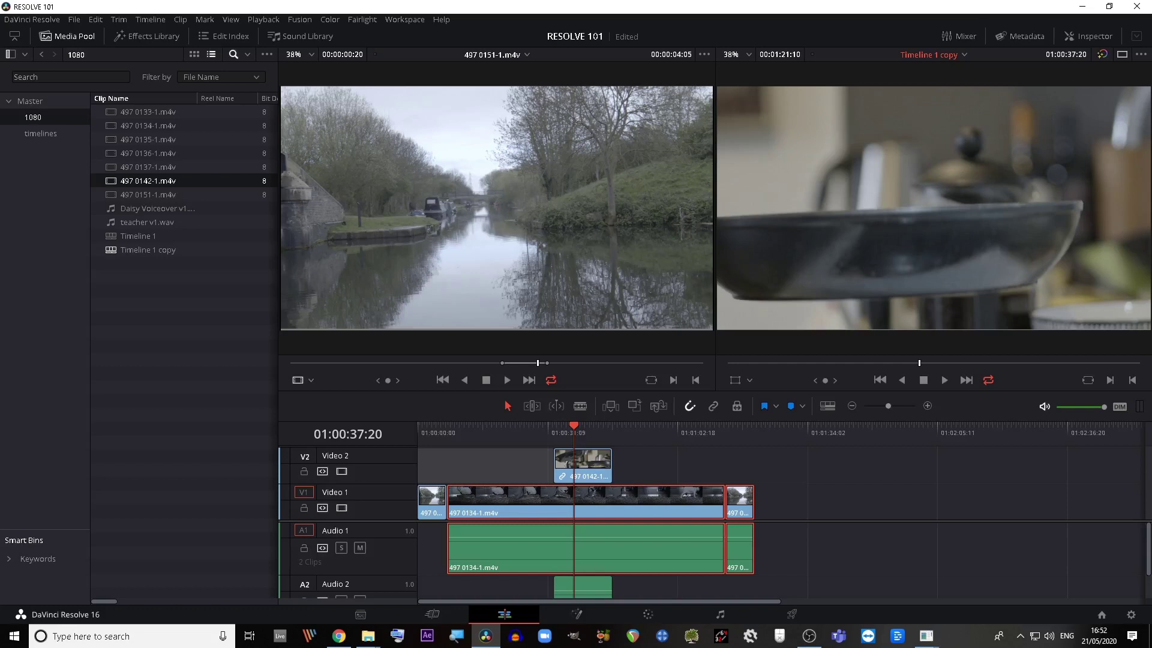
ctrl+click(583, 466)
click(659, 467)
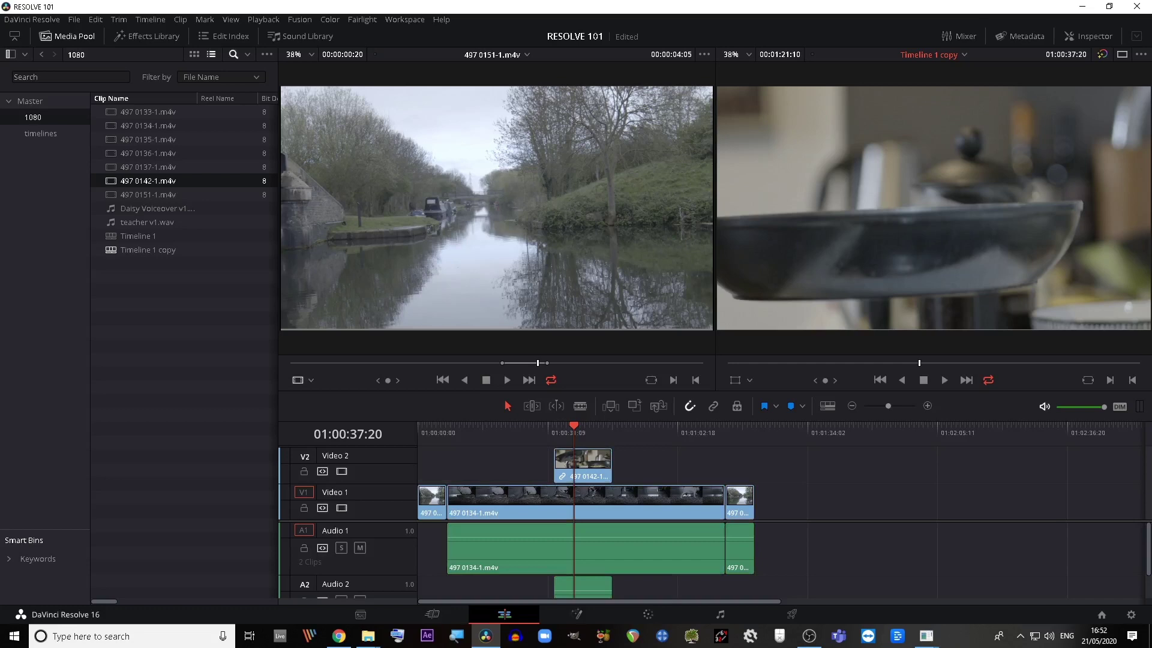
key(y)
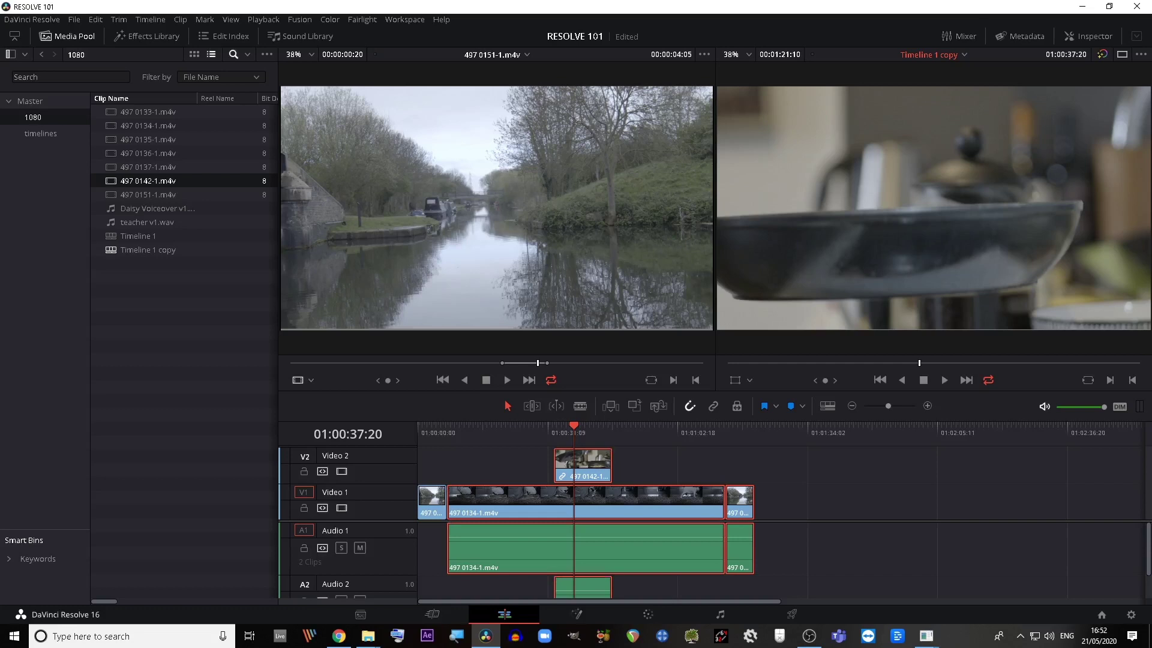
Step the playhead back four frames to 01:00:37:16 and clear the clip selection
key(Left)
key(Left)
key(Left)
key(Left)
key(ctrl+shift+a)
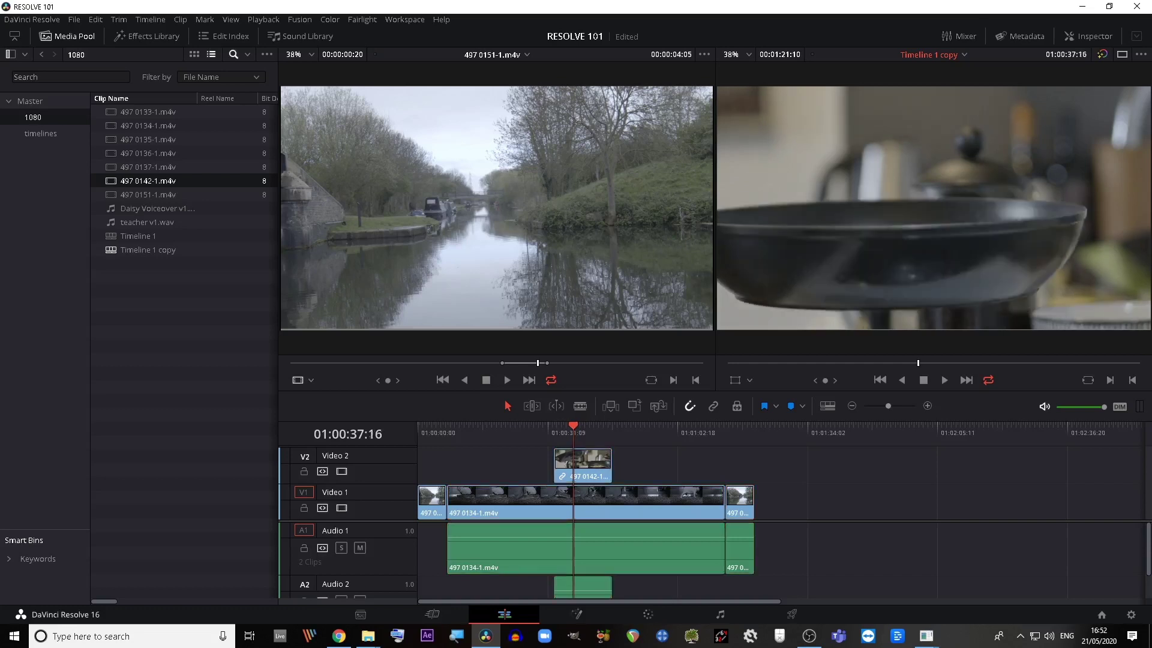
Shuttle backwards through the timeline, return the playhead to 01:00:37:23, and select the clips under it on all tracks
key(j)
key(j)
key(j)
key(k)
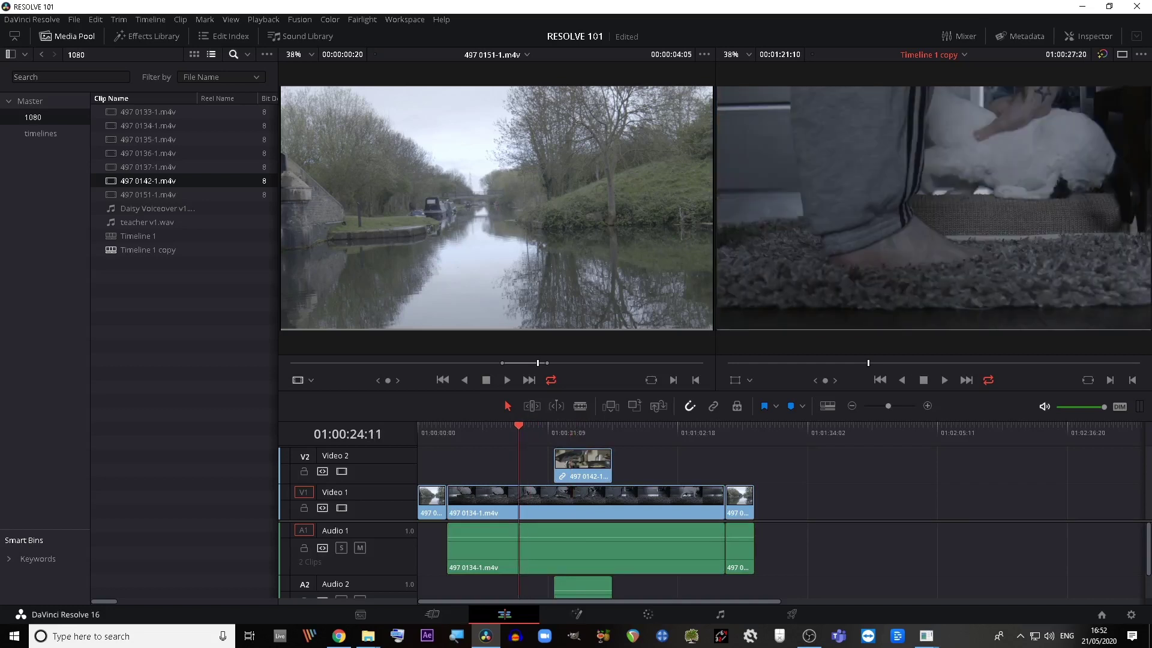
drag(518, 425, 574, 425)
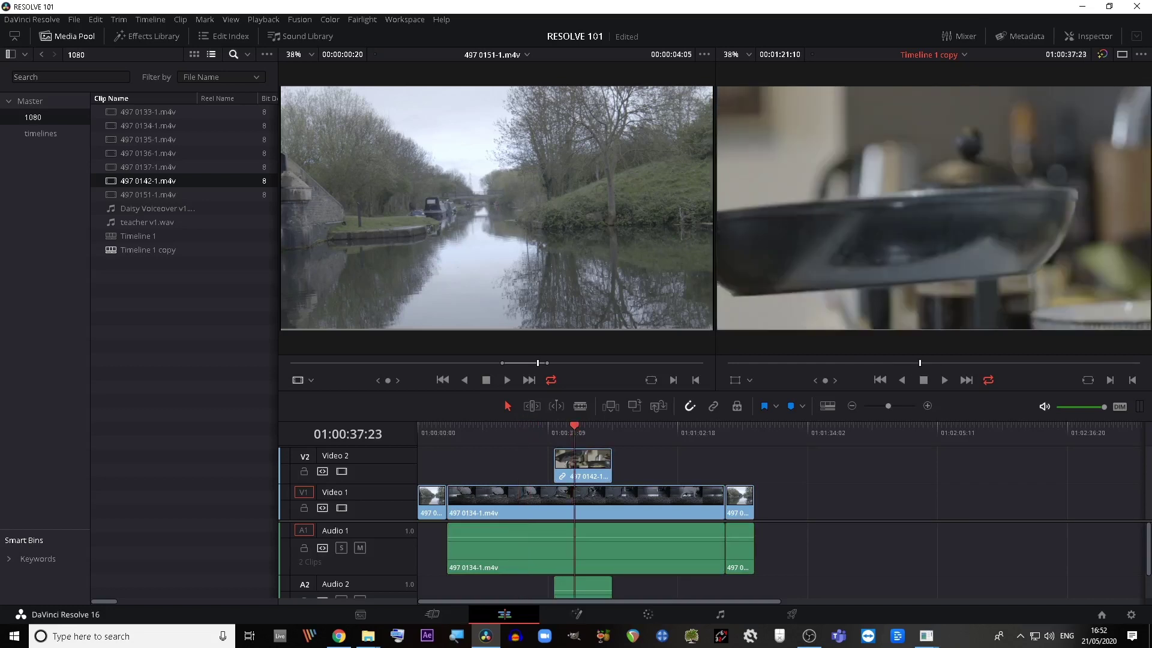
key(ctrl+a)
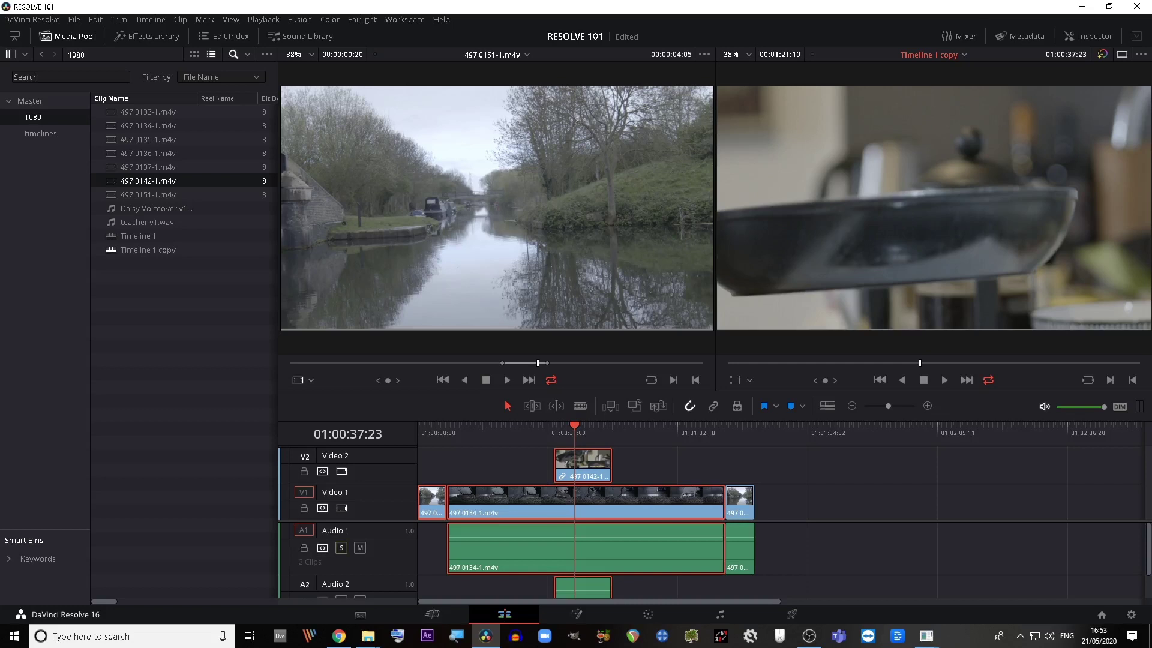
Mute and unmute the Audio 1 track, and disable only its long 497 0134-1.m4v audio clip
click(360, 548)
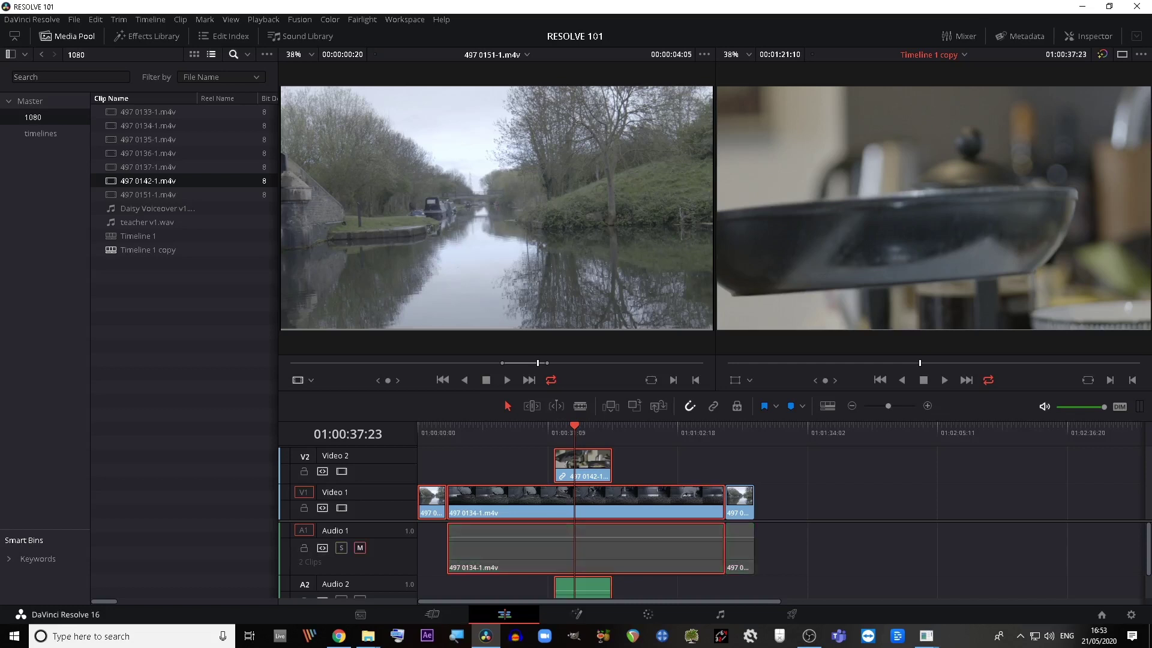
click(360, 547)
click(474, 587)
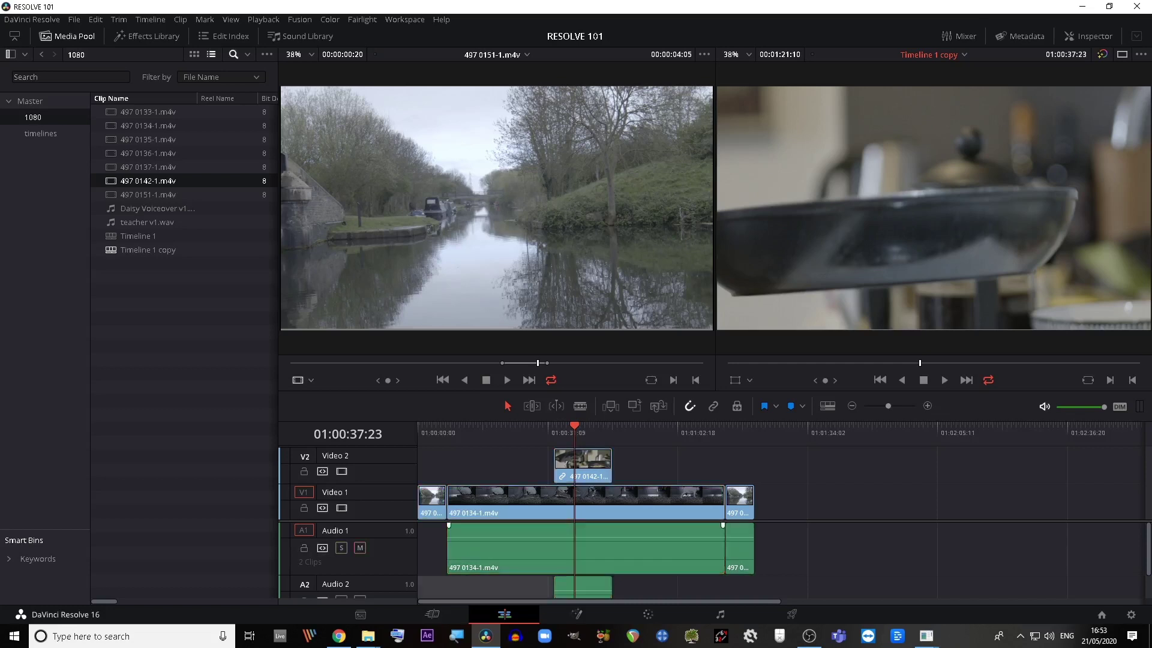
right_click(508, 551)
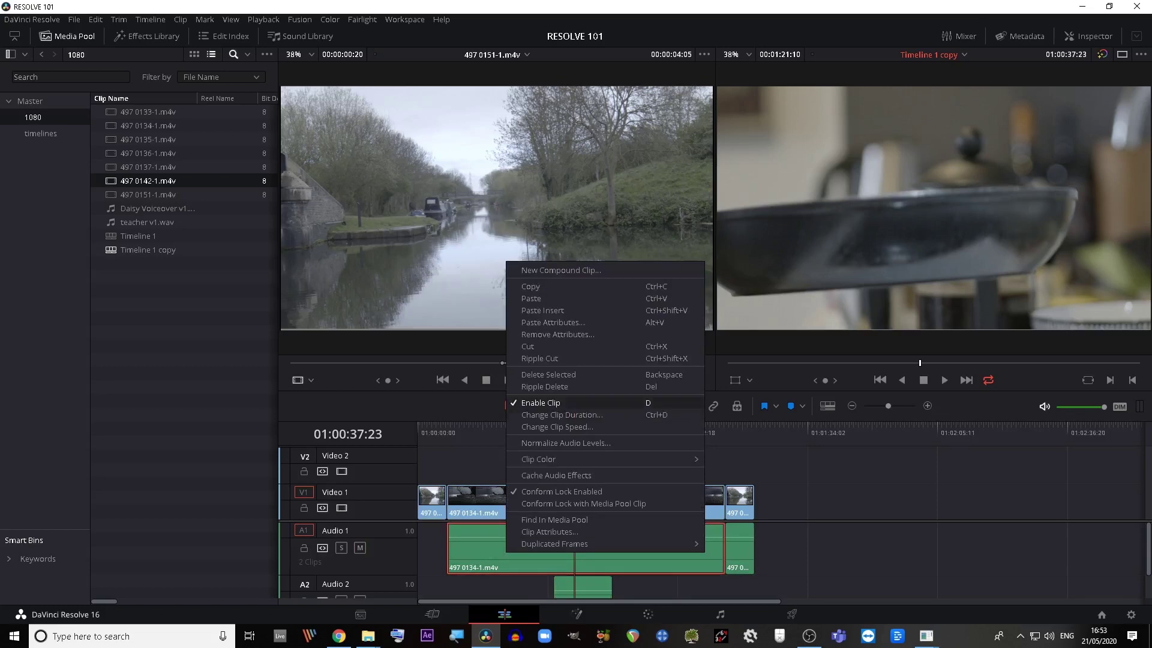
click(539, 402)
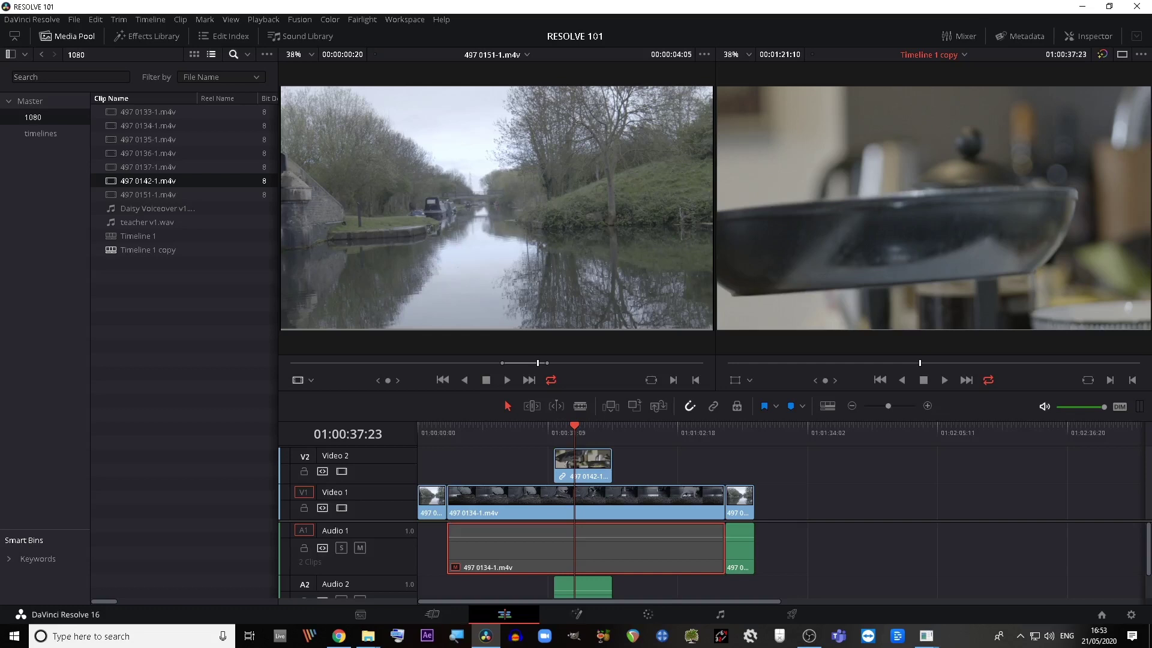
Try renaming the Audio 1 track to DX1 and undo the rename
double_click(347, 530)
text(DX1)
key(ctrl+z)
key(ctrl+z)
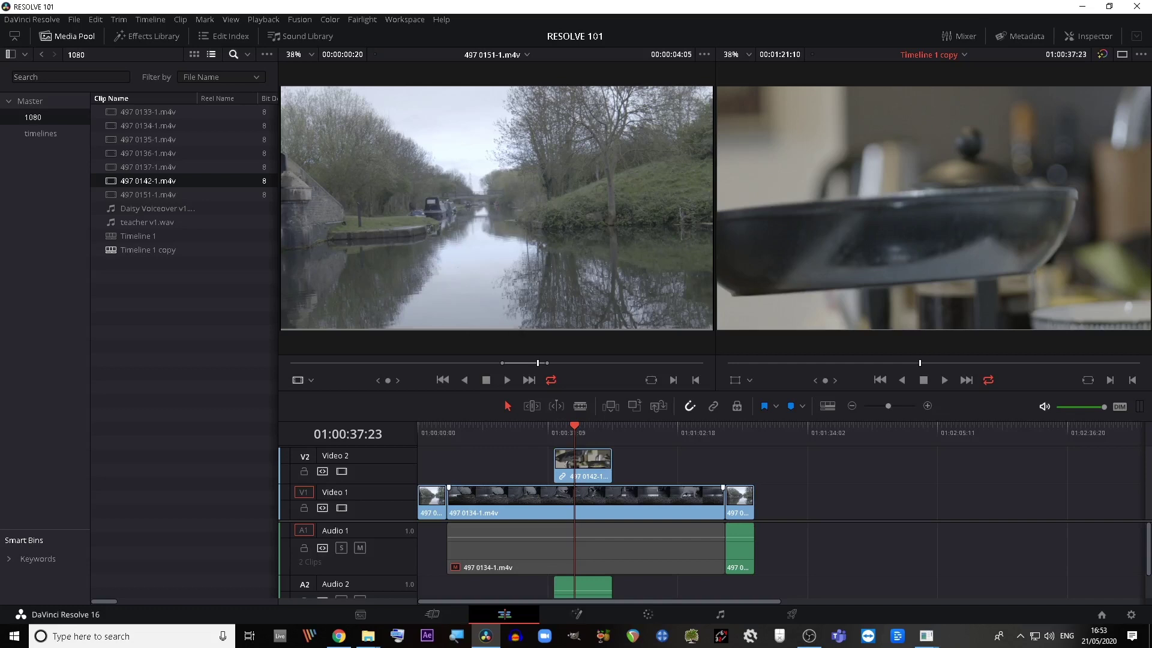
Move the playhead to 01:00:39:20 and view the Effects Library, Edit Index, Sound Library, Mixer, Inspector and Metadata
drag(635, 429, 741, 430)
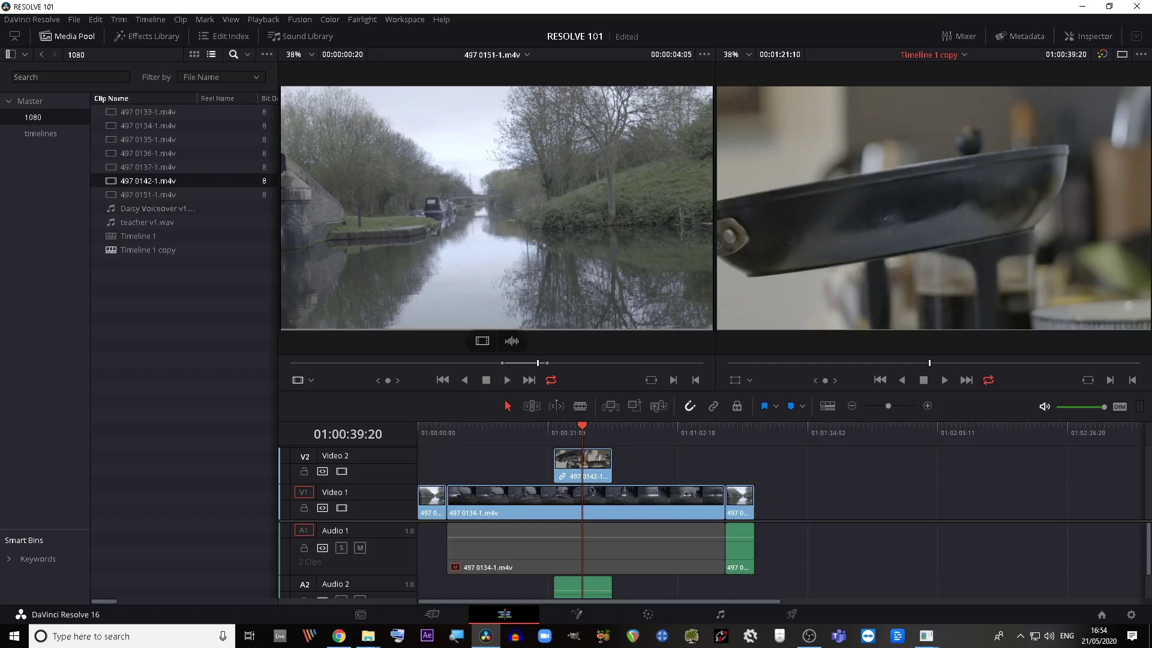
click(147, 36)
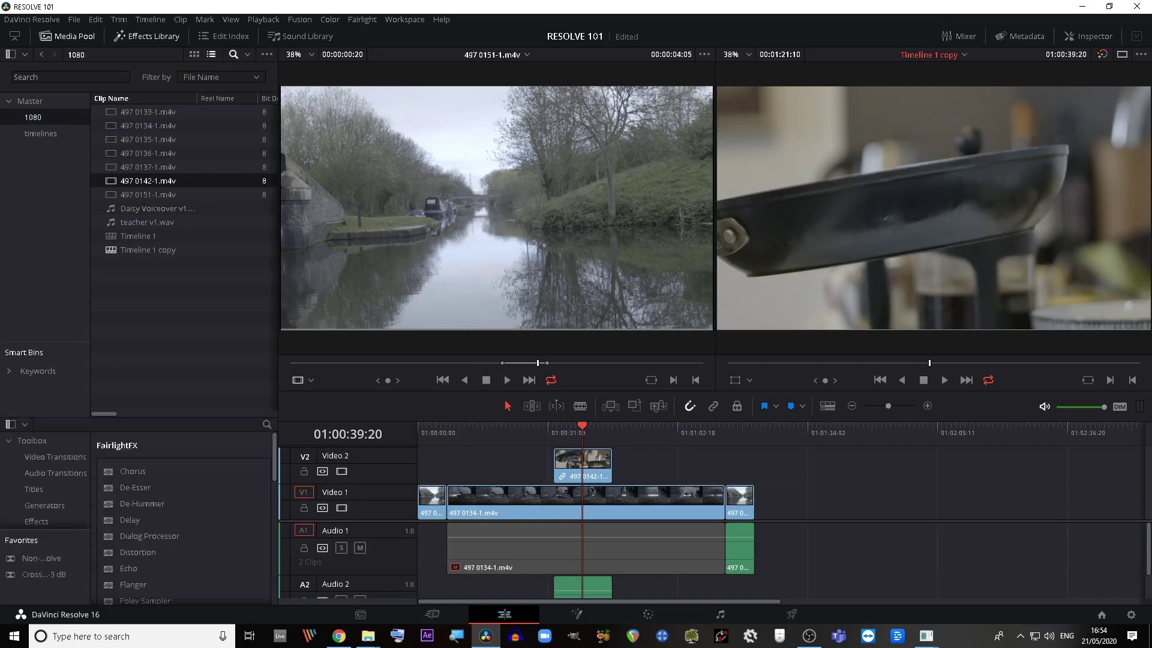
click(225, 36)
click(300, 36)
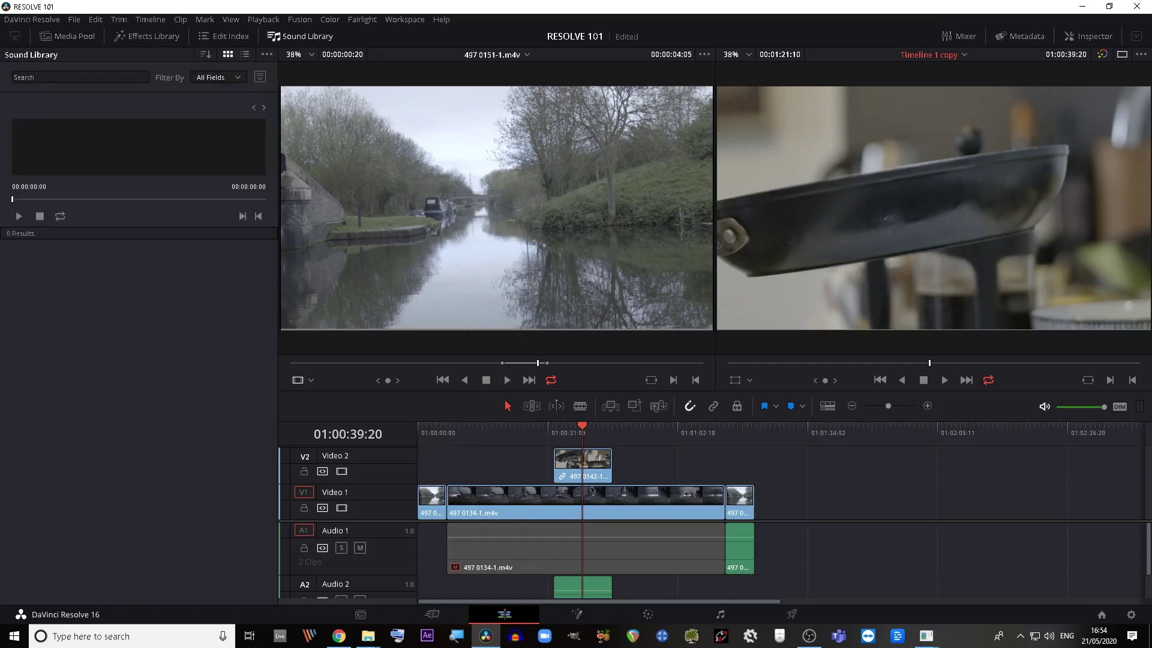
click(958, 36)
click(1087, 36)
click(1019, 36)
click(959, 36)
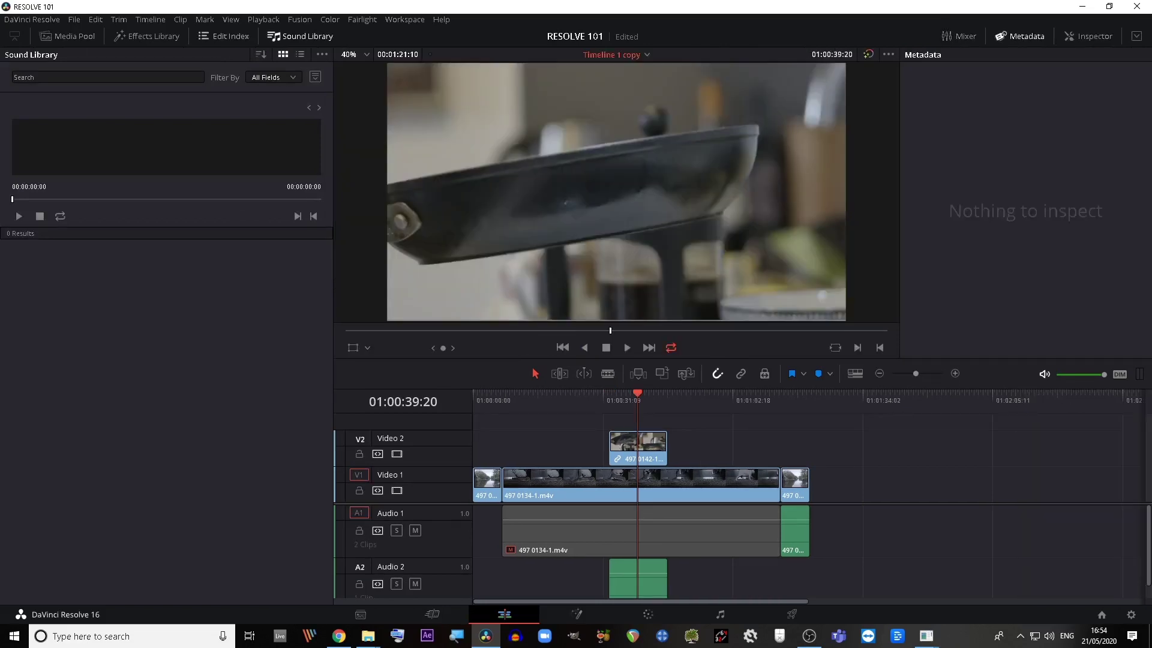
Show the library, mixer and inspection panels once more, and close them all to leave only the viewers and timeline
click(225, 36)
click(147, 36)
click(67, 36)
click(147, 36)
click(223, 36)
click(300, 36)
click(959, 36)
click(1020, 36)
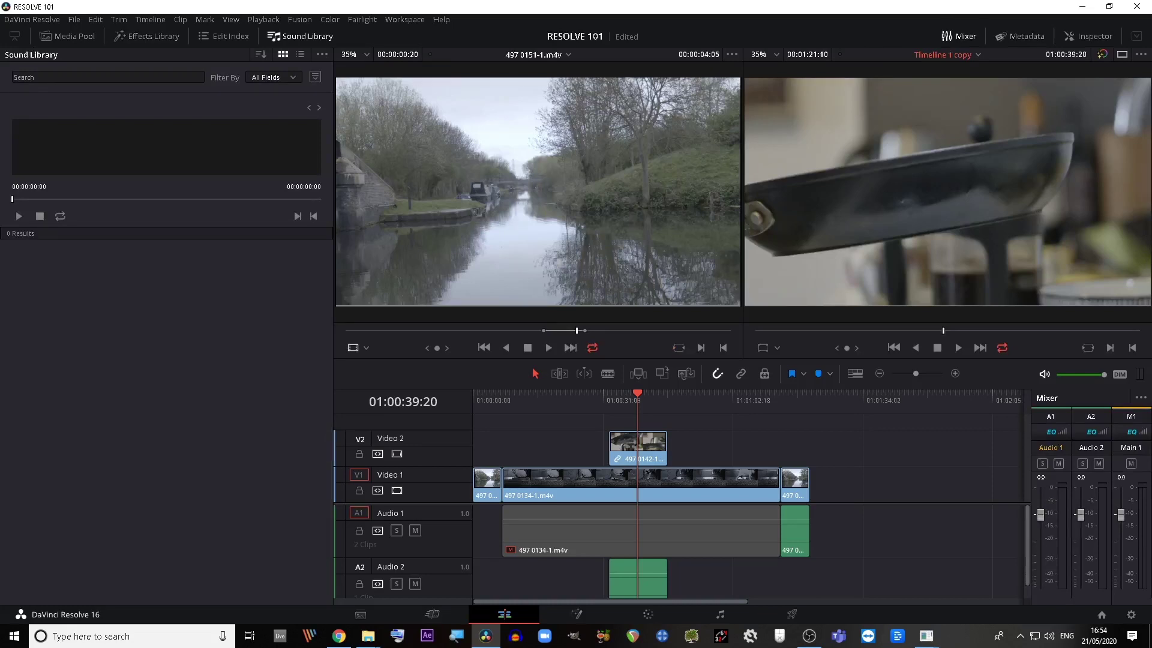
click(1087, 36)
click(958, 36)
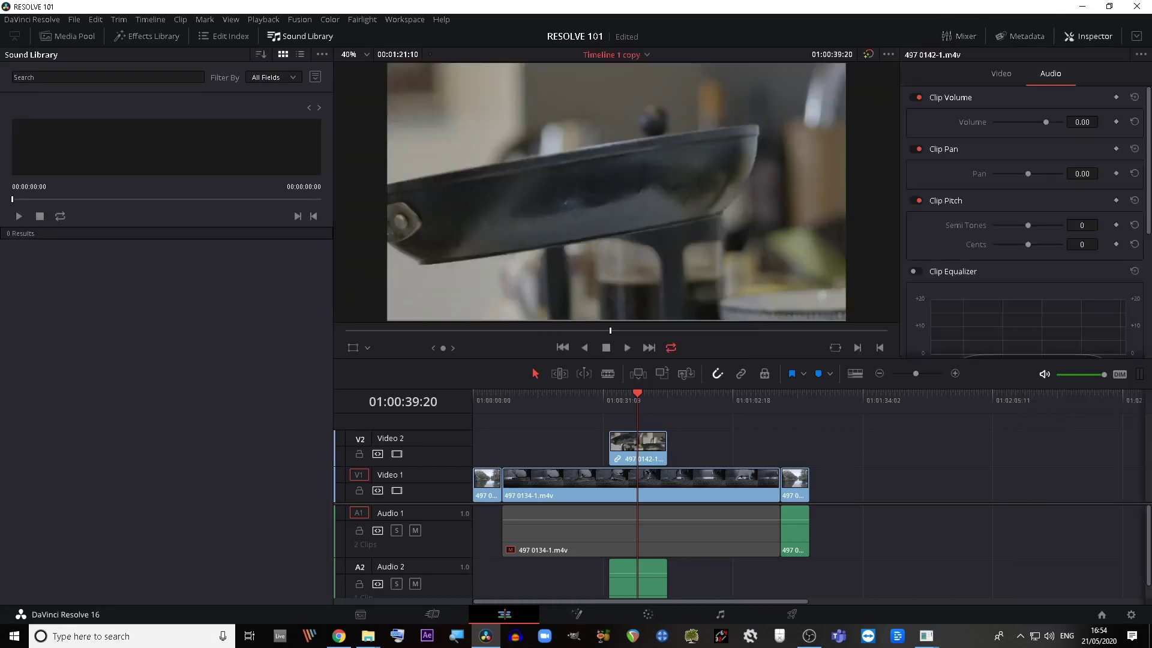
click(1087, 36)
click(300, 36)
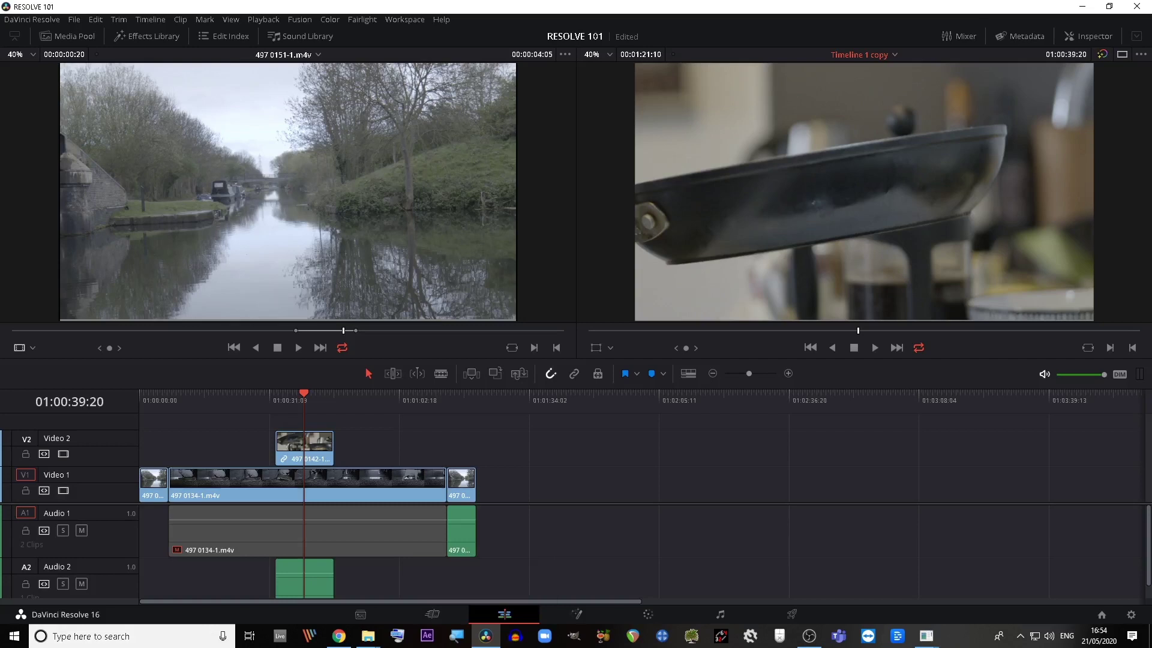
click(1141, 54)
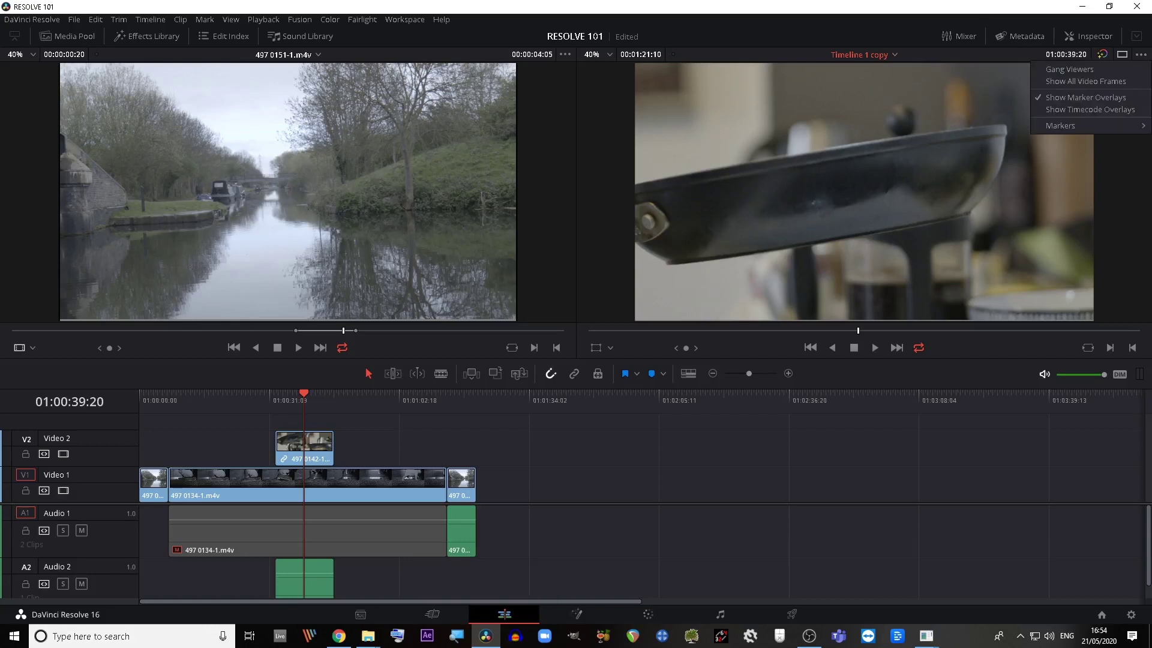
key(Escape)
click(404, 19)
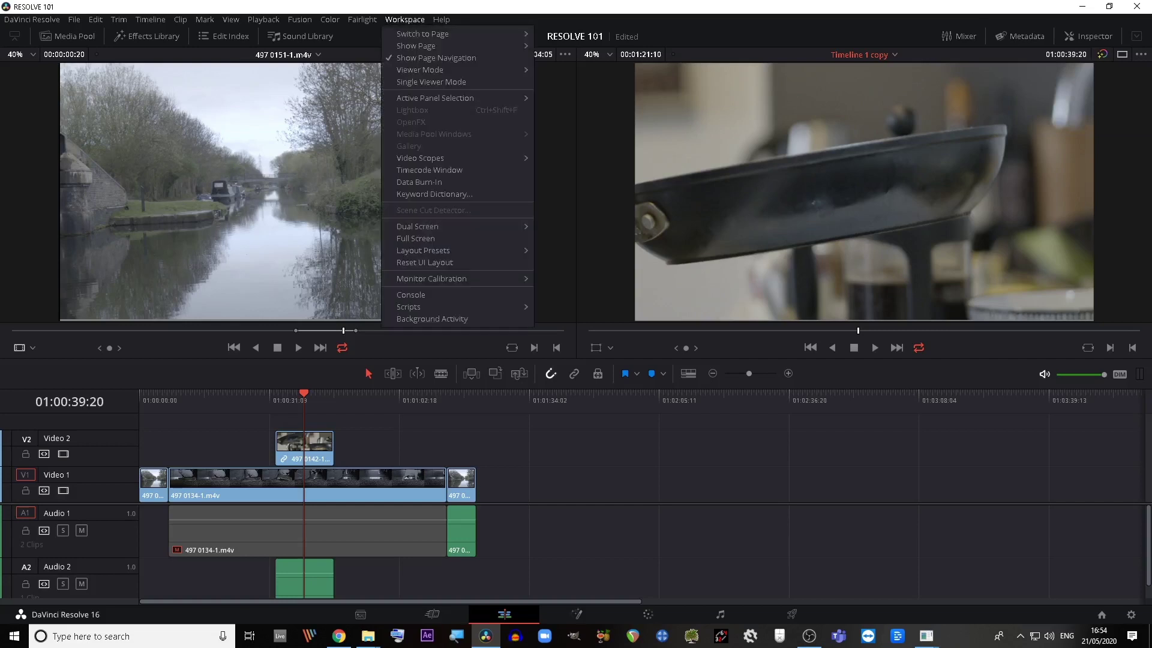
mouse_move(422, 35)
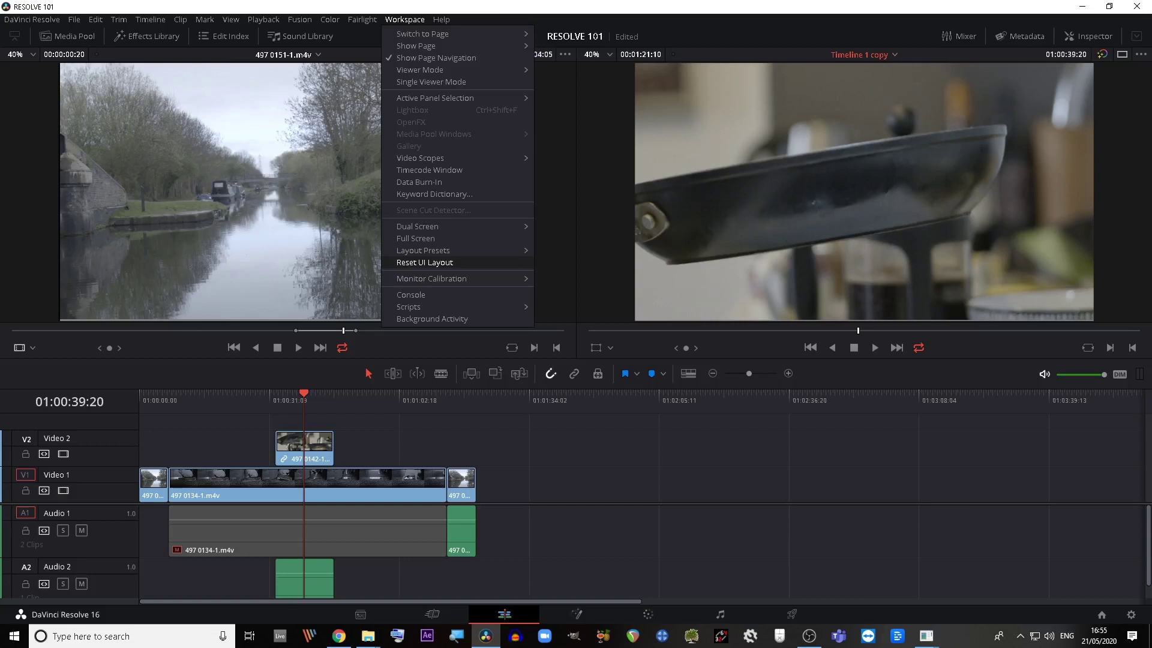
key(Escape)
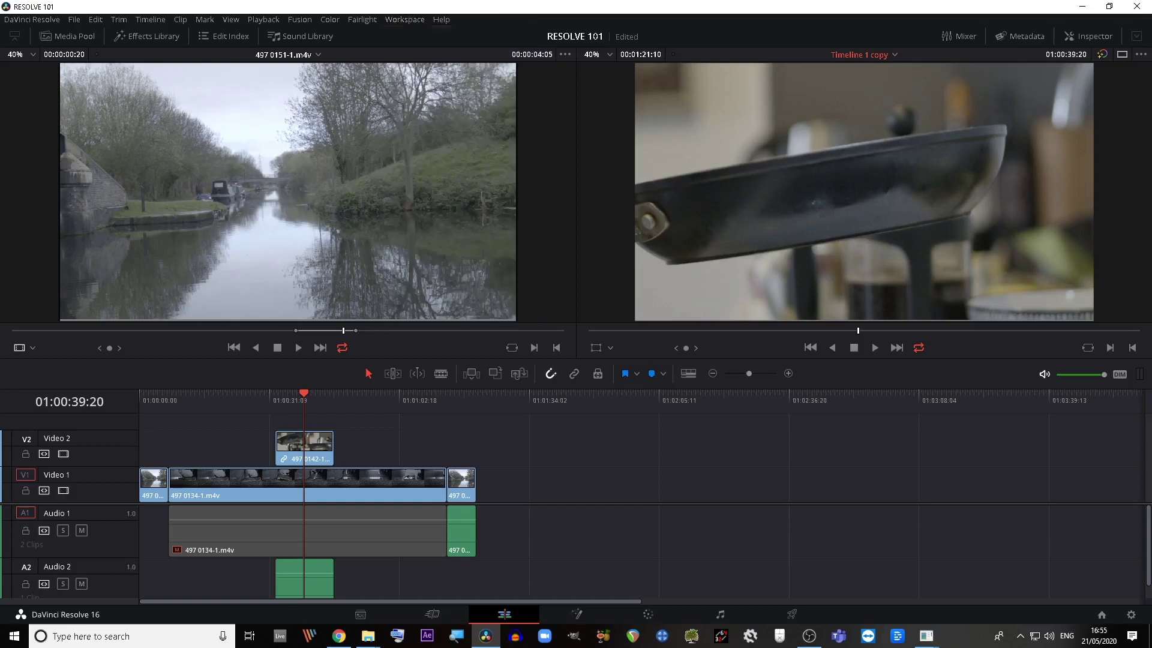
Open the project Untitled Project copy5 from the project manager's local database
click(461, 531)
click(1102, 614)
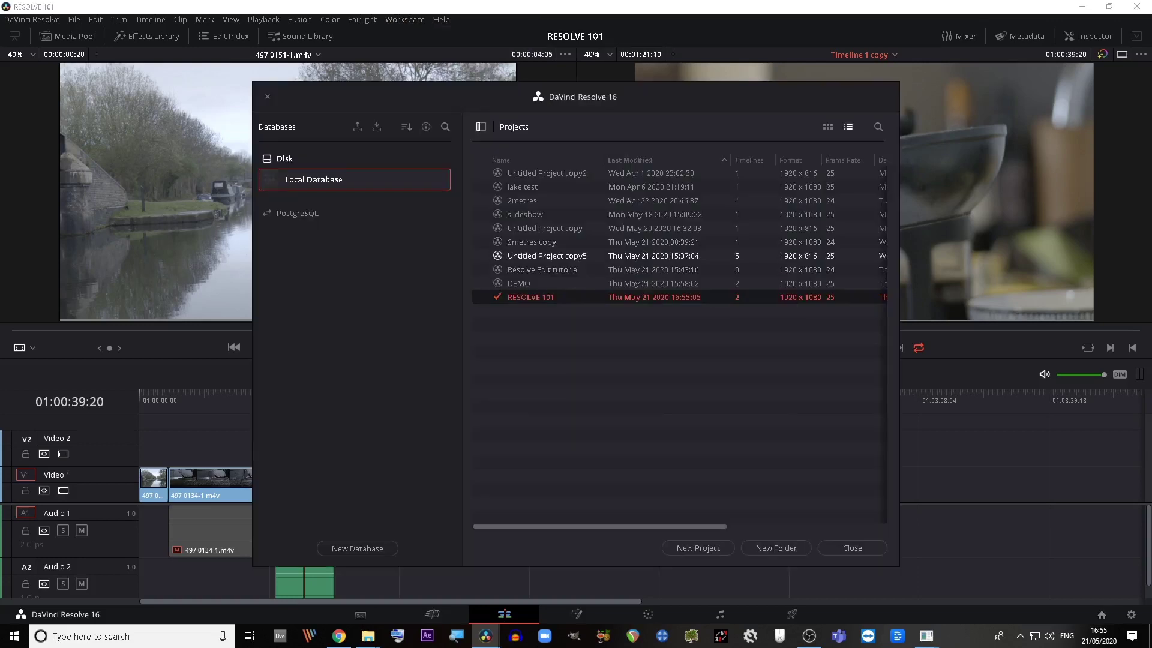
click(546, 256)
double_click(547, 256)
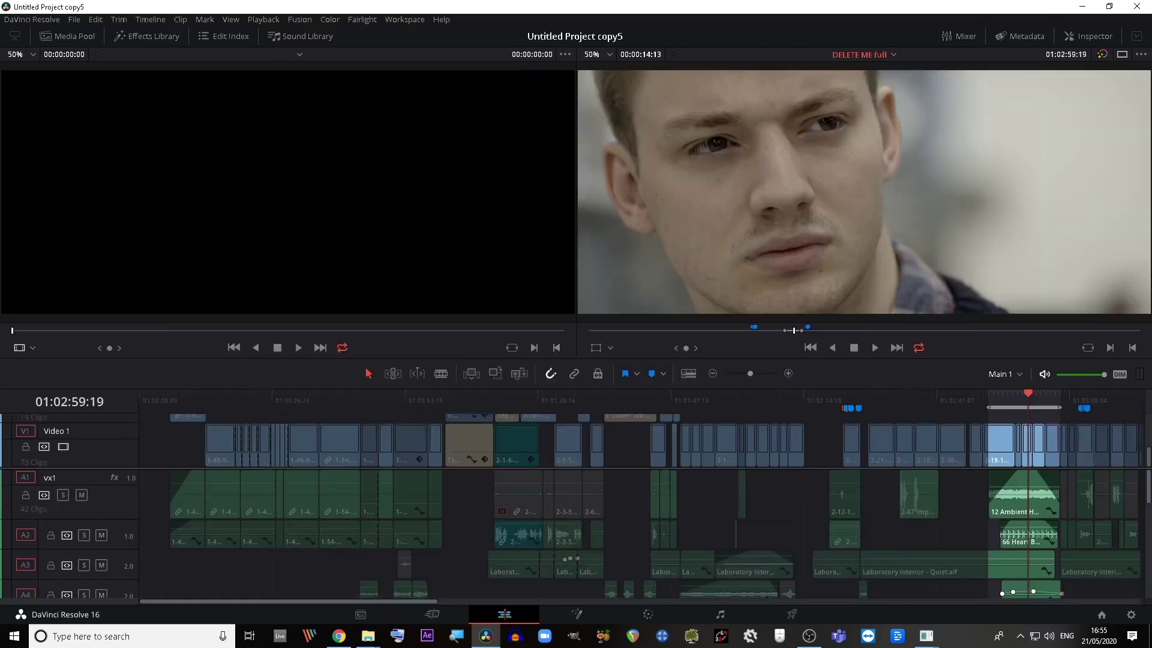
Move the playhead to 01:02:04:02 and show the Titles category of the Effects Library
click(752, 399)
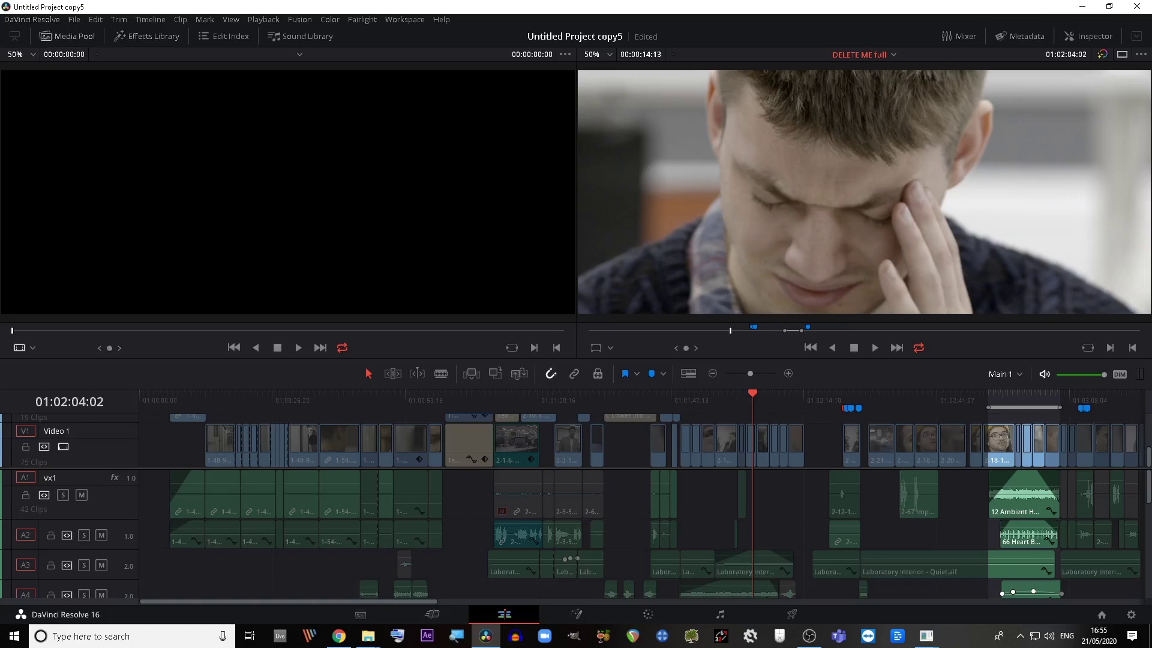
click(146, 36)
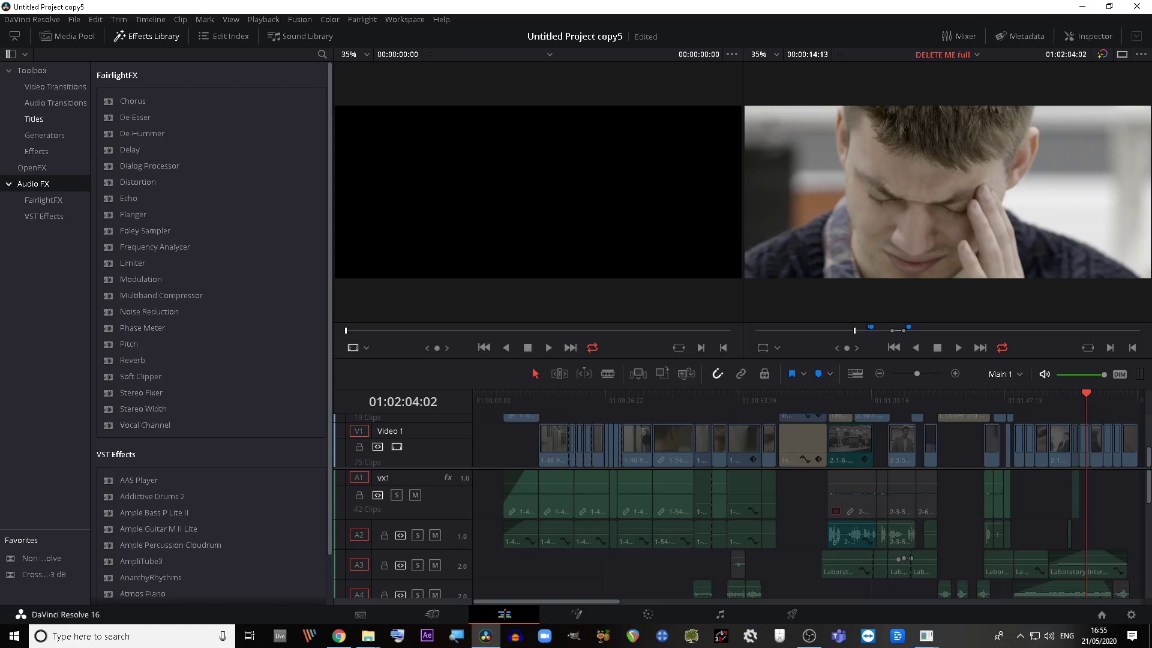
click(34, 119)
drag(127, 165, 480, 445)
click(489, 396)
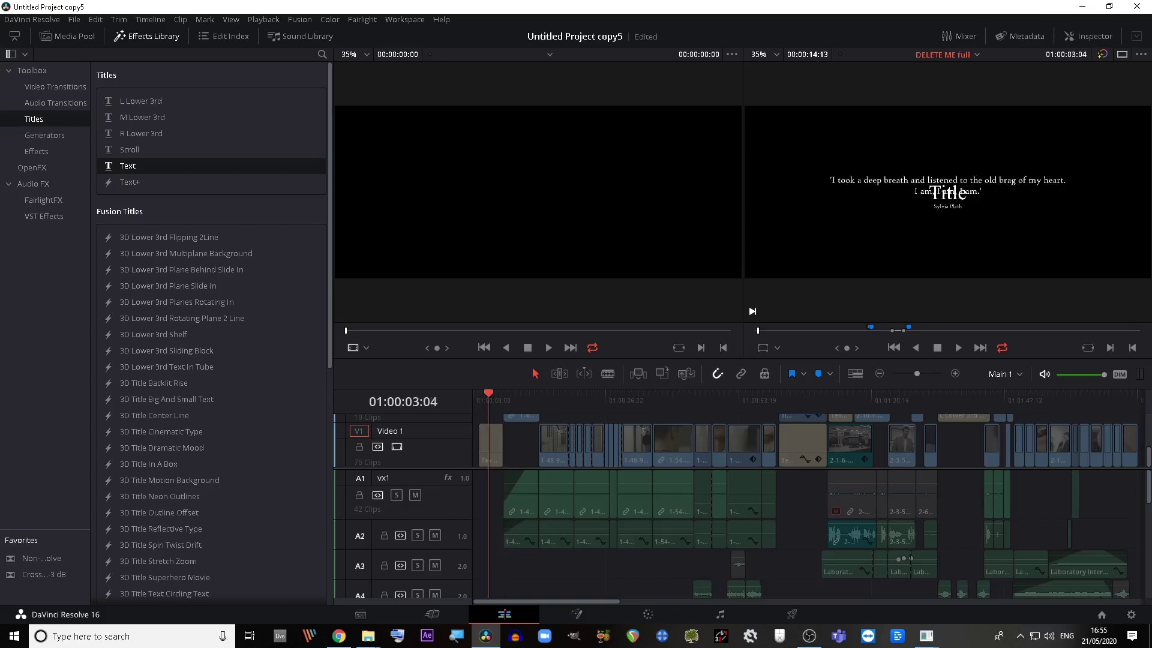
key(Delete)
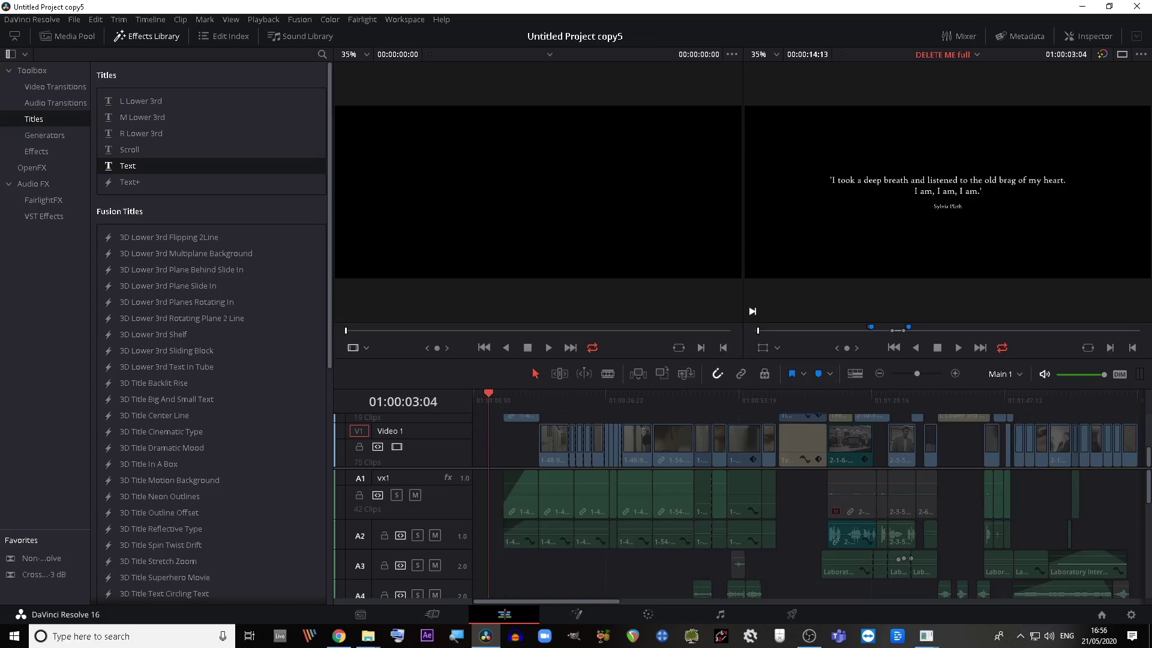
Add a Text title to Video 1 at 01:12:17:06, in the empty timeline area beyond the last clip
scroll(808, 498, down, 5)
click(823, 398)
drag(158, 166, 587, 446)
key(Up)
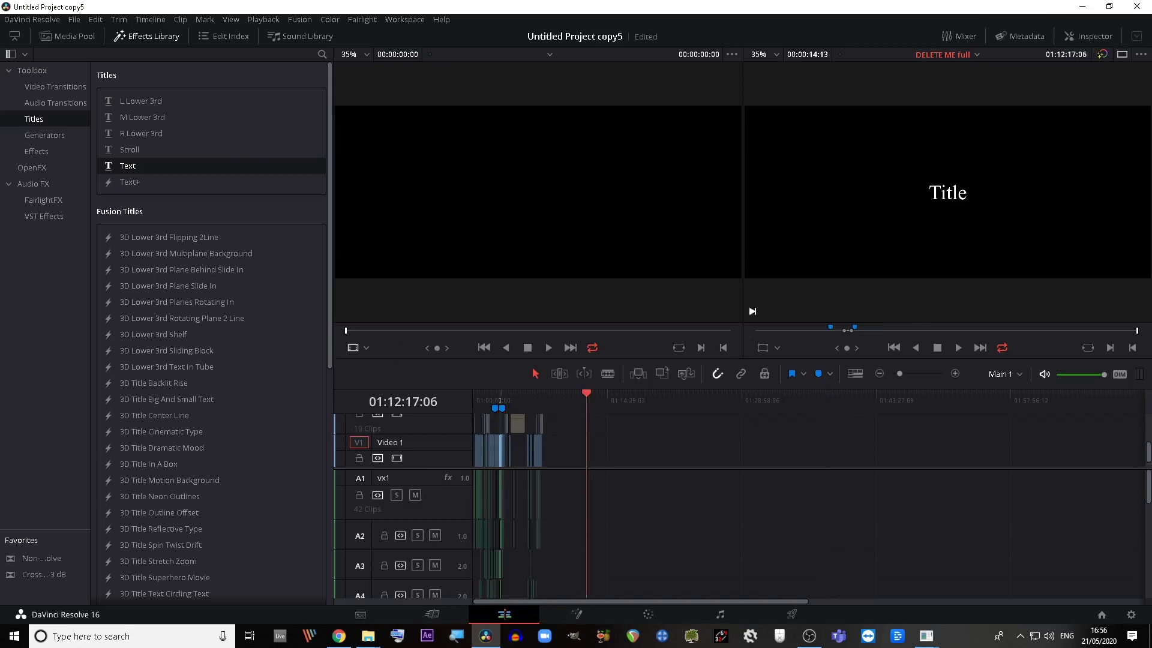
Move the playhead to 01:12:19:17 within the new title clip and open the title's settings in the Inspector
key(ctrl+equal)
key(ctrl+equal)
key(ctrl+equal)
key(ctrl+equal)
key(ctrl+equal)
key(ctrl+equal)
key(ctrl+equal)
key(ctrl+equal)
key(ctrl+equal)
key(ctrl+equal)
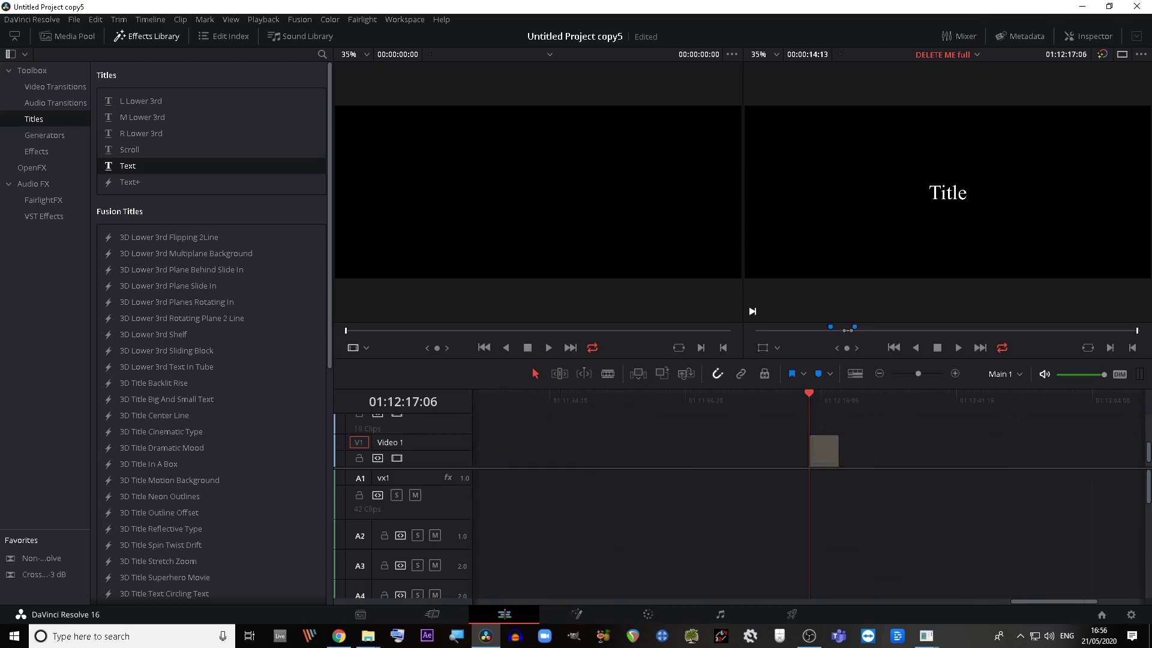
mouse_move(809, 394)
mouse_down()
mouse_move(839, 394)
mouse_move(823, 394)
mouse_up()
double_click(824, 452)
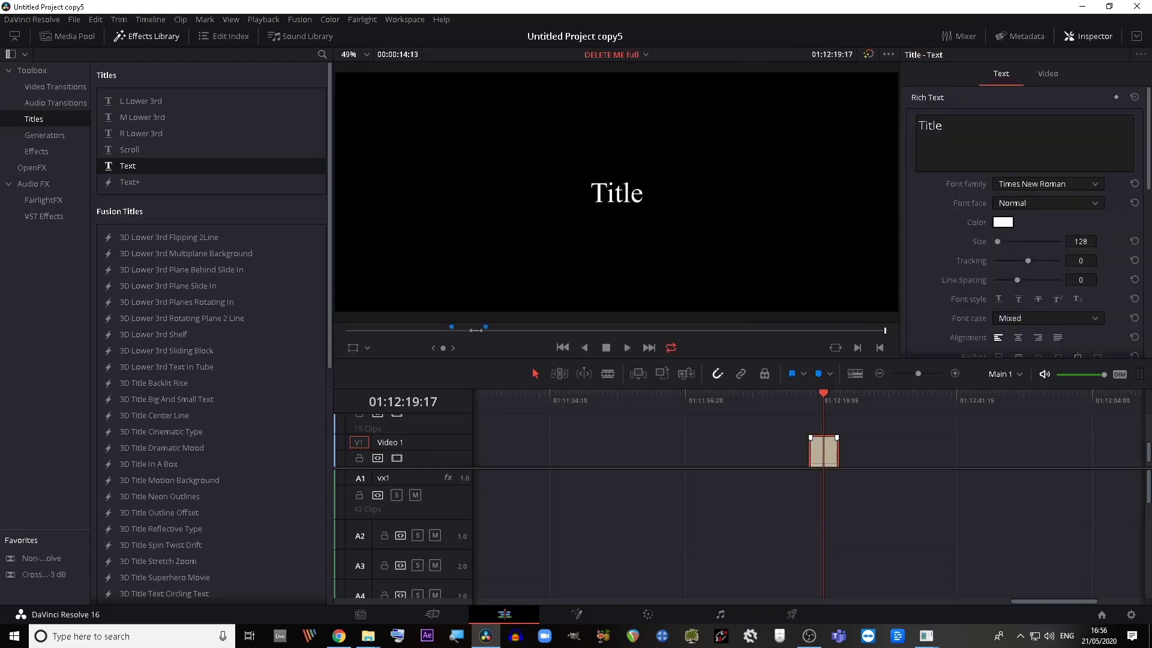
Hide and reopen the Inspector, and review the title's font, position, drop shadow, stroke and background settings
click(1088, 37)
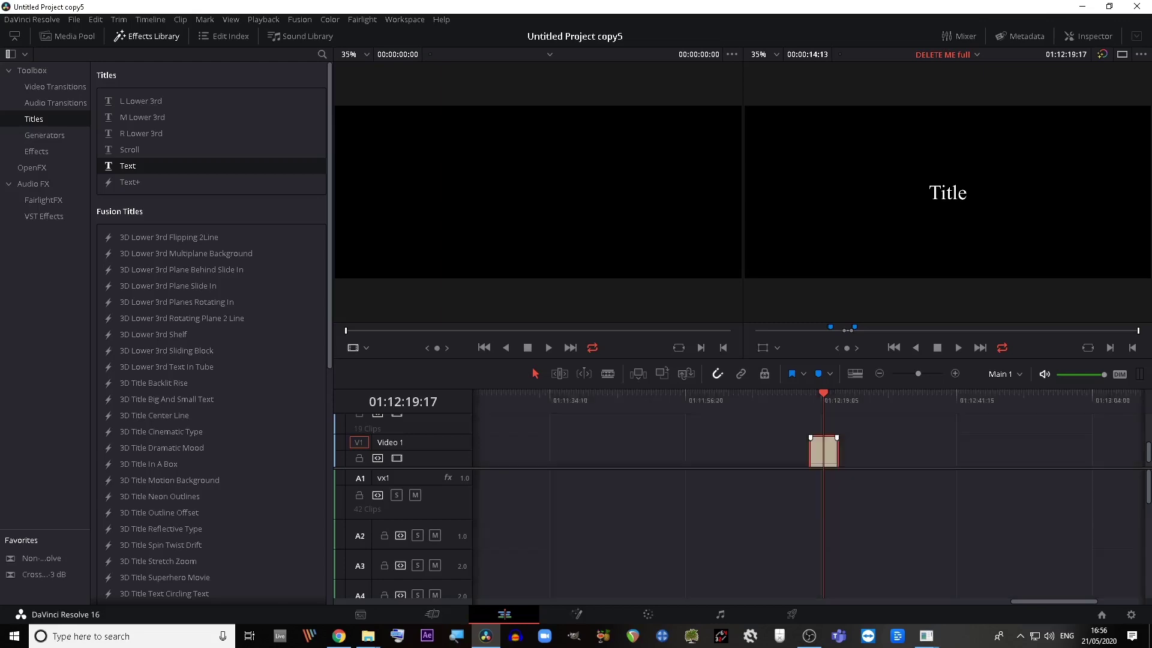
click(1089, 37)
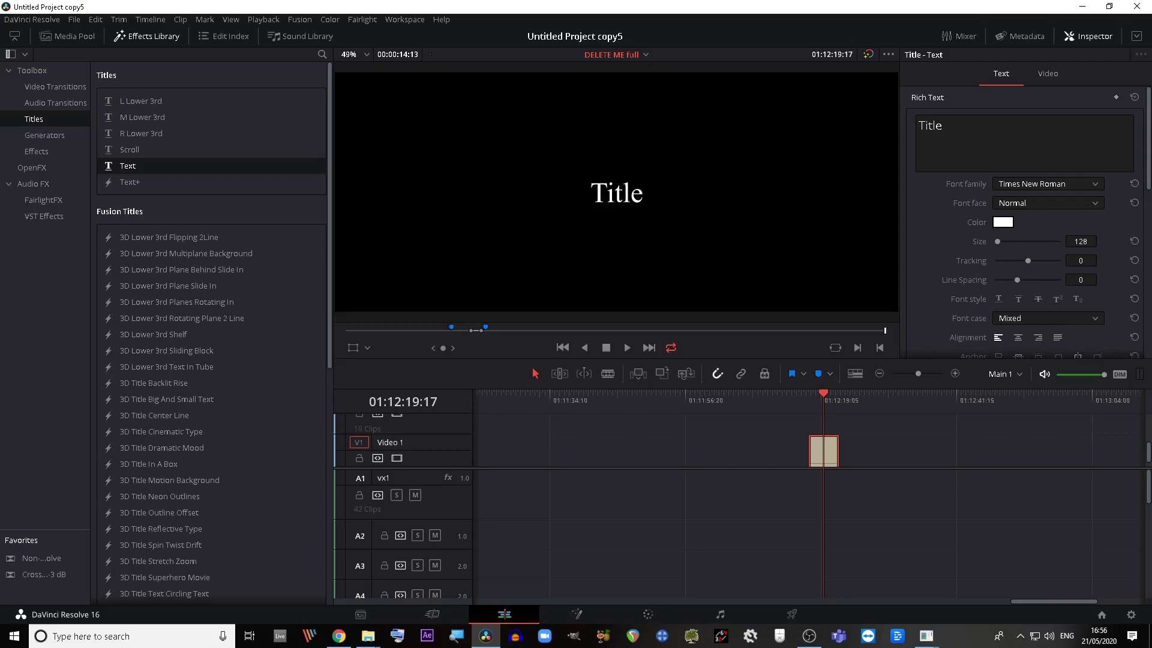
scroll(1026, 222, down, 10)
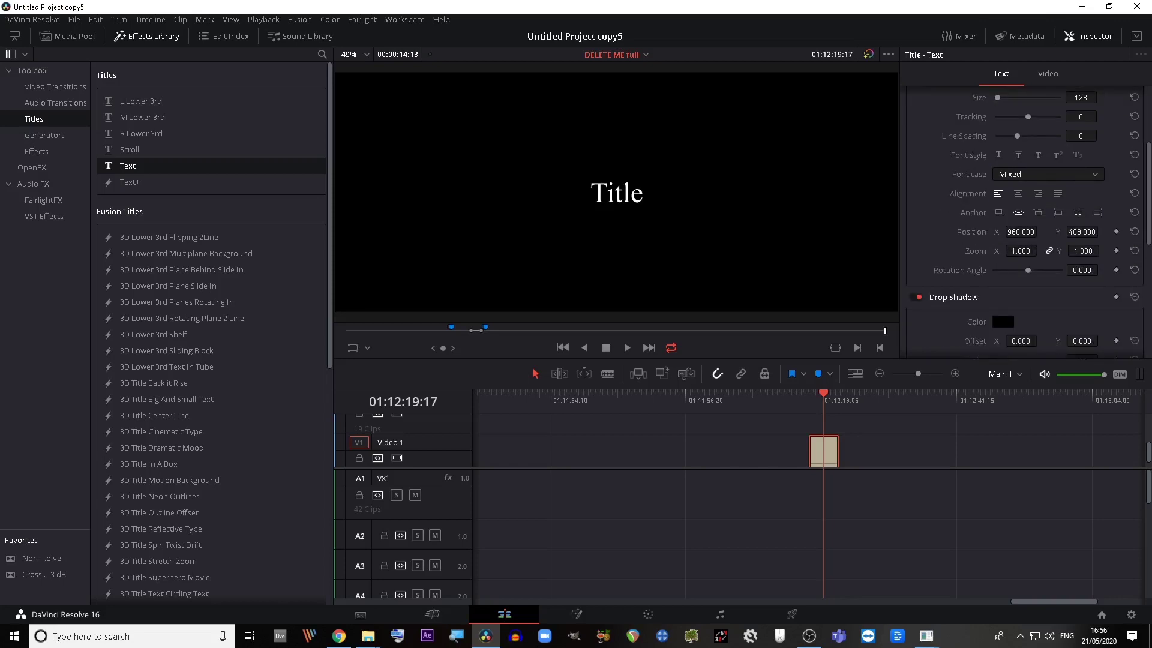
scroll(1025, 222, up, 4)
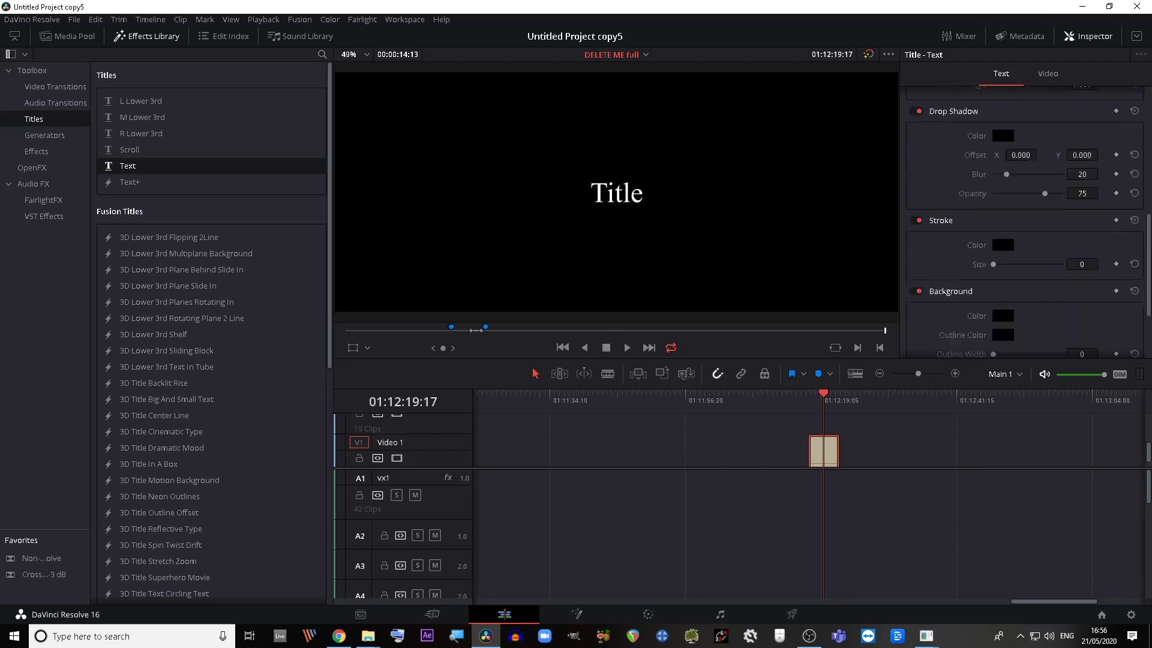
scroll(1026, 222, up, 4)
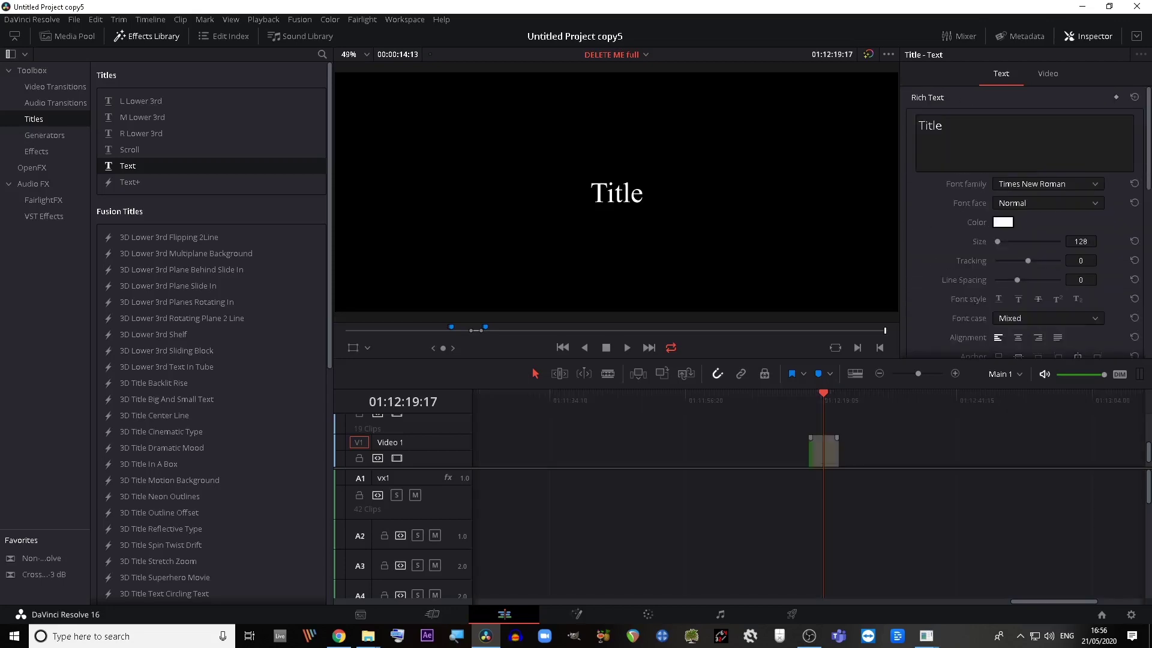
click(823, 453)
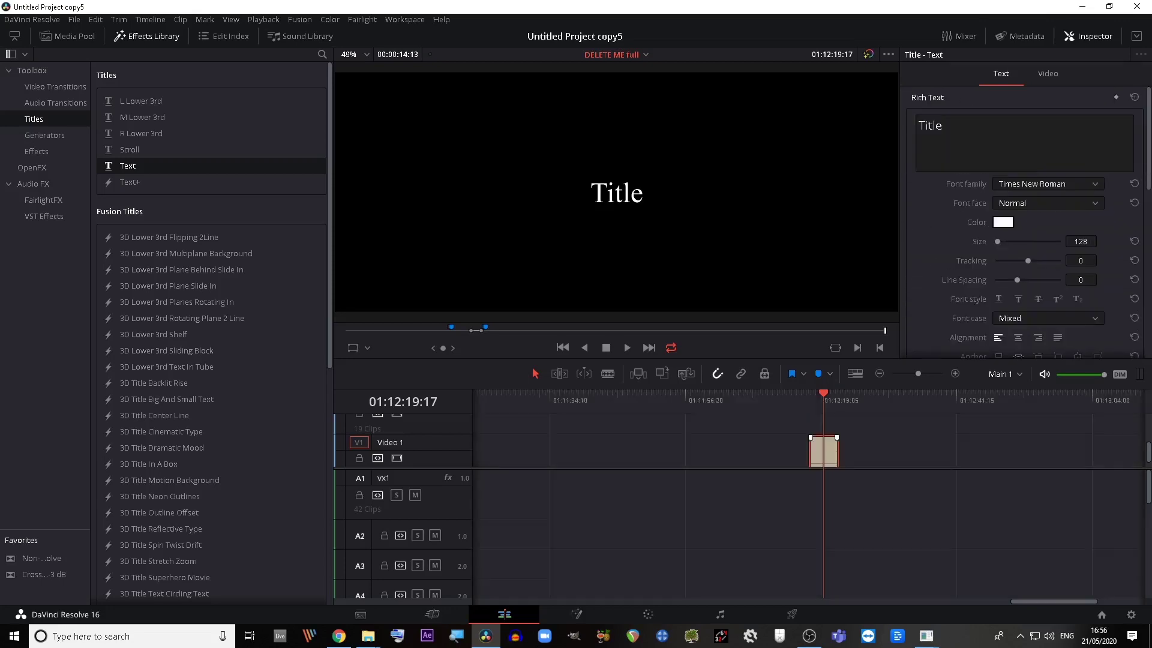
Delete the newly added title clip from Video 1 and move the playhead back to 01:01:03:03
key(Delete)
scroll(823, 453, down, 10)
scroll(823, 453, up, 4)
scroll(808, 497, up, 2)
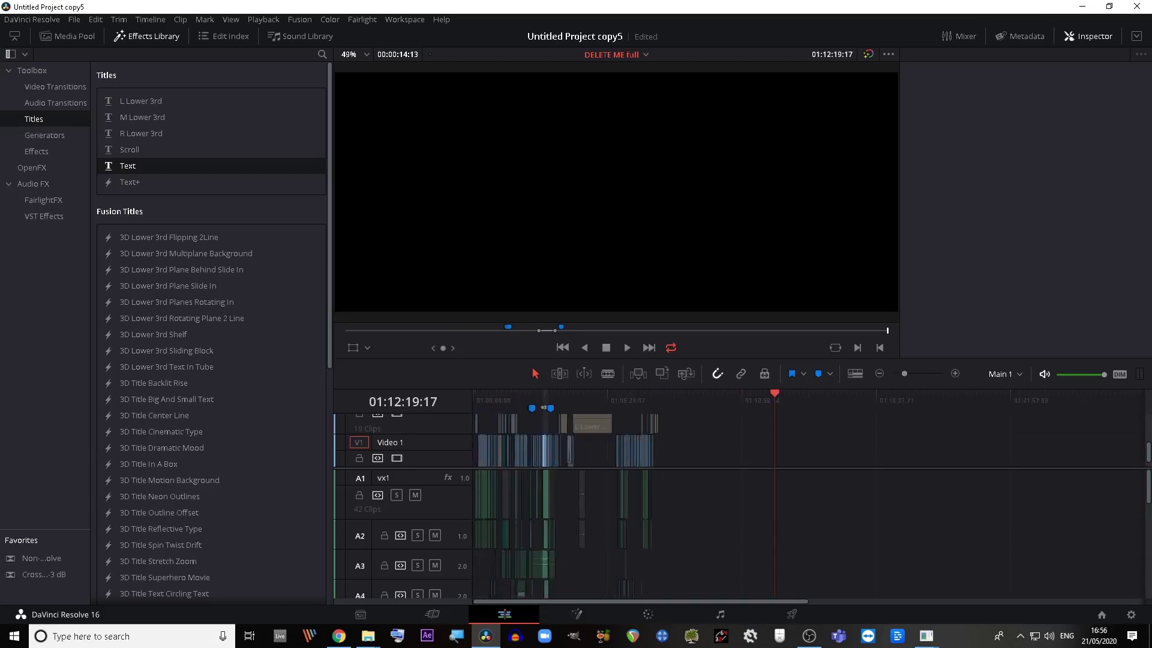
drag(484, 396, 498, 396)
key(space)
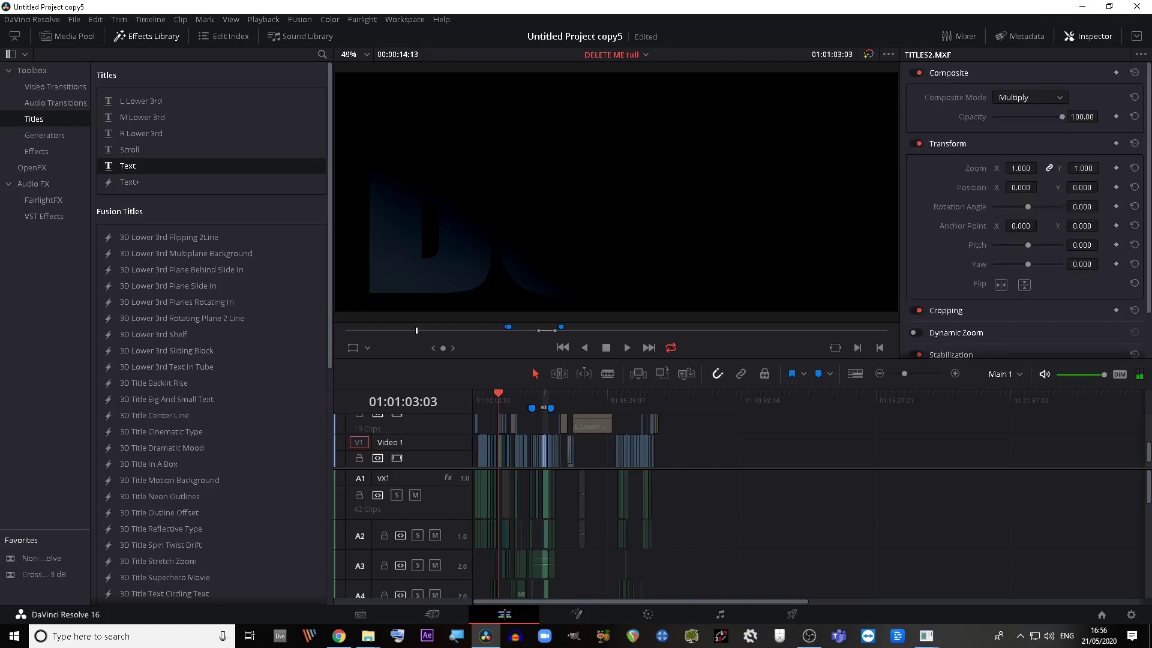
Place the playhead at 01:01:07:23 on the BODY title and clear the timeline's in and out points
scroll(809, 496, up, 8)
scroll(809, 497, up, 3)
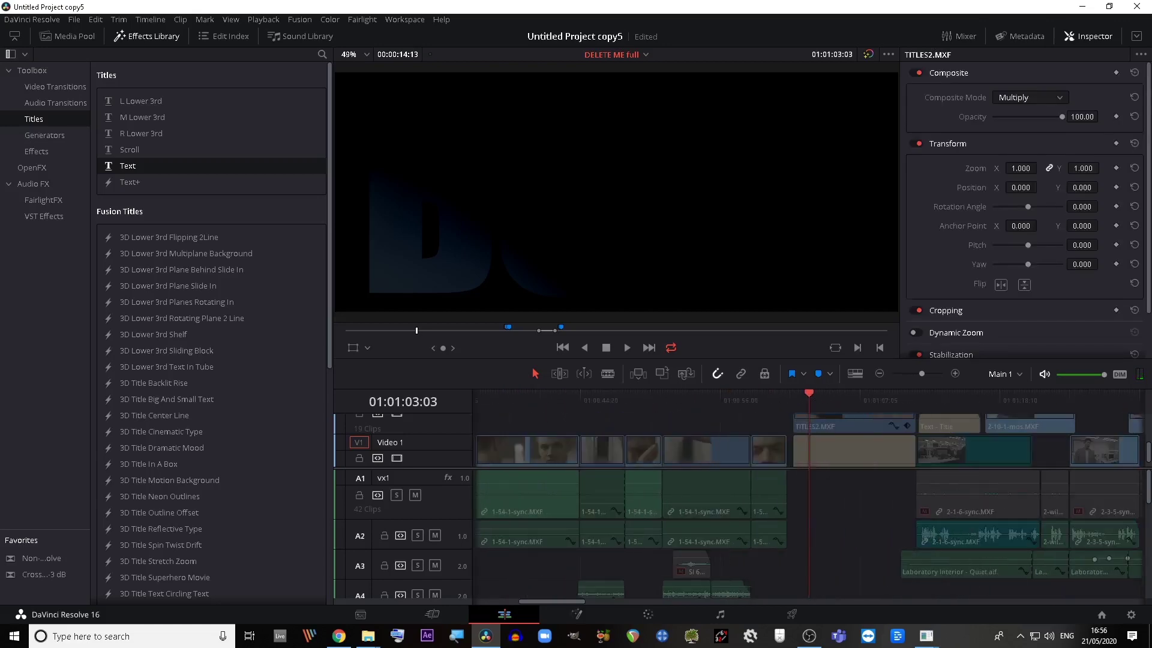
click(868, 395)
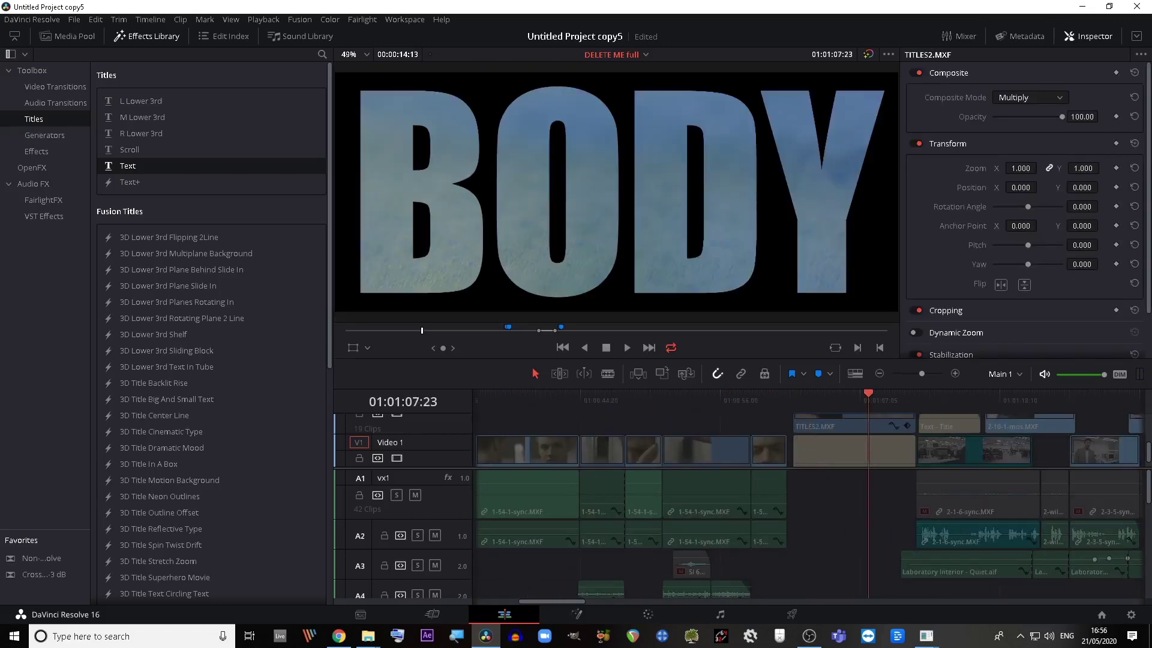
click(851, 496)
key(alt+x)
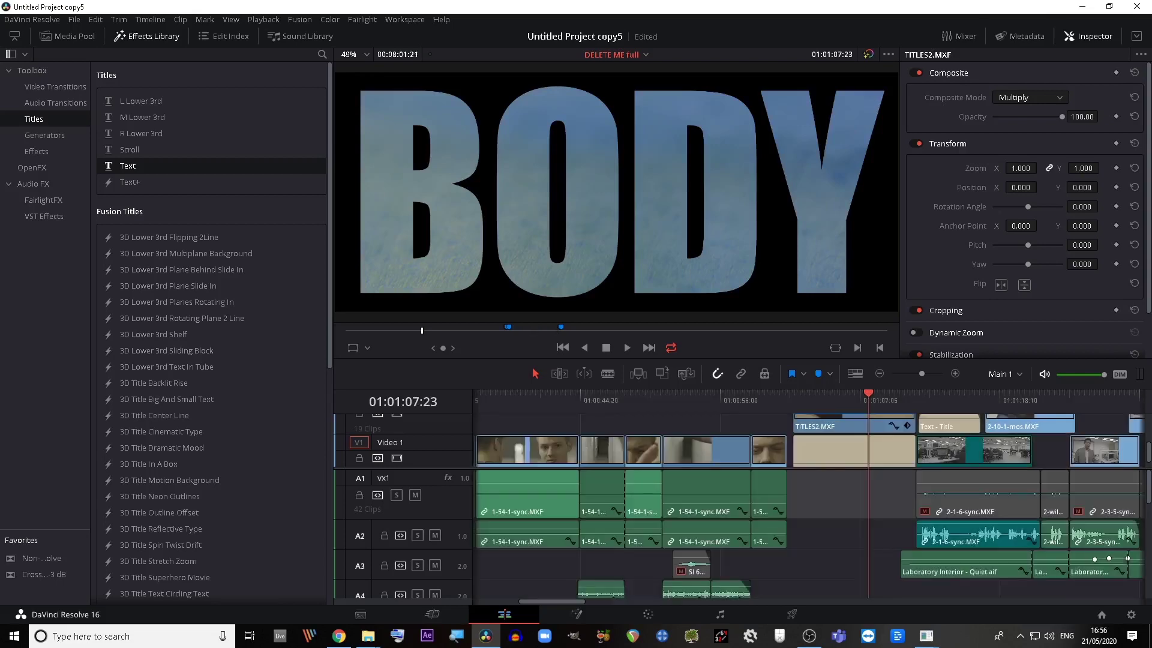
scroll(742, 507, up, 2)
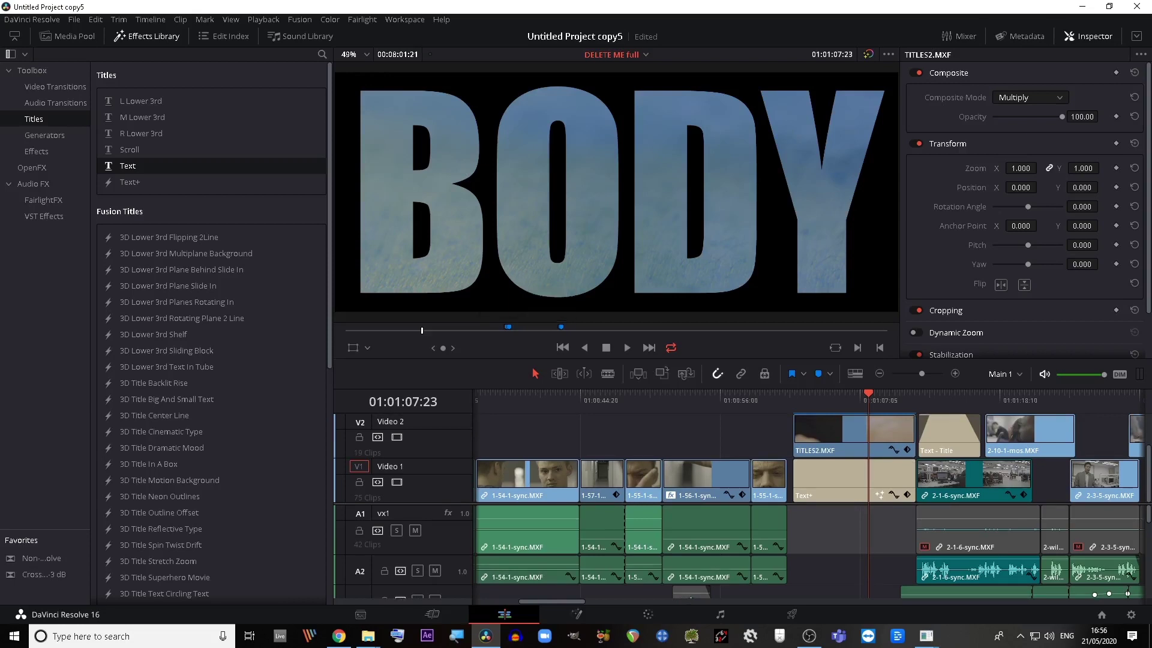
Play the BODY title from 01:01:04:04, compare the settings of its TITLES2.MXF and Text+ clips, and park the playhead at 01:01:06:05
click(822, 396)
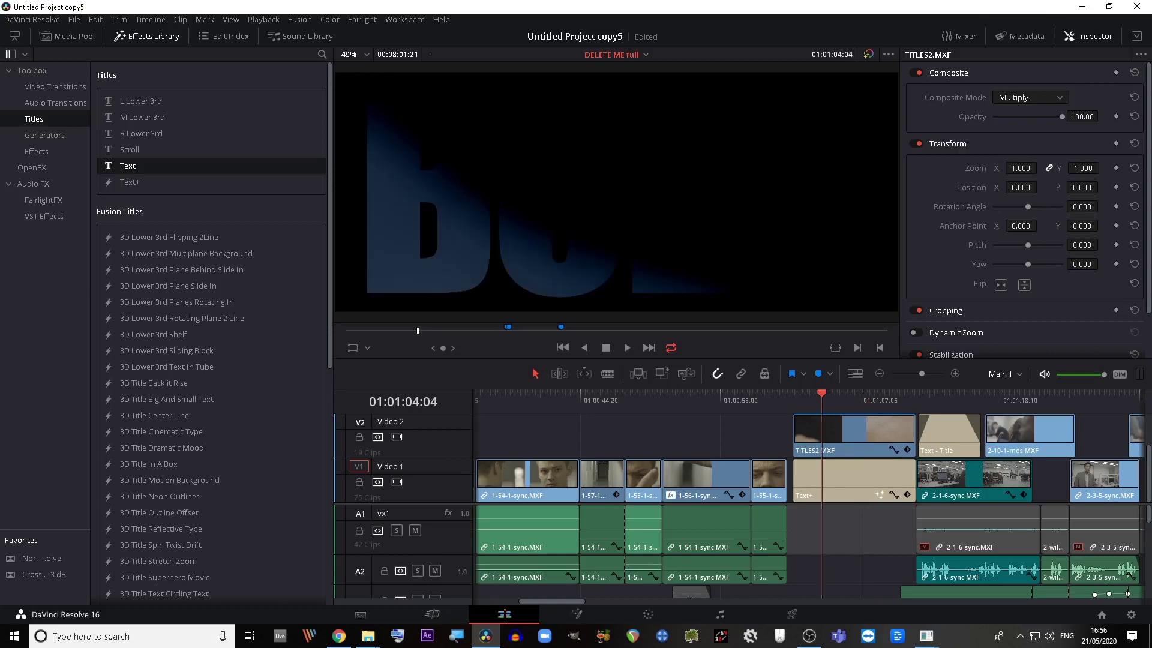
key(space)
click(854, 478)
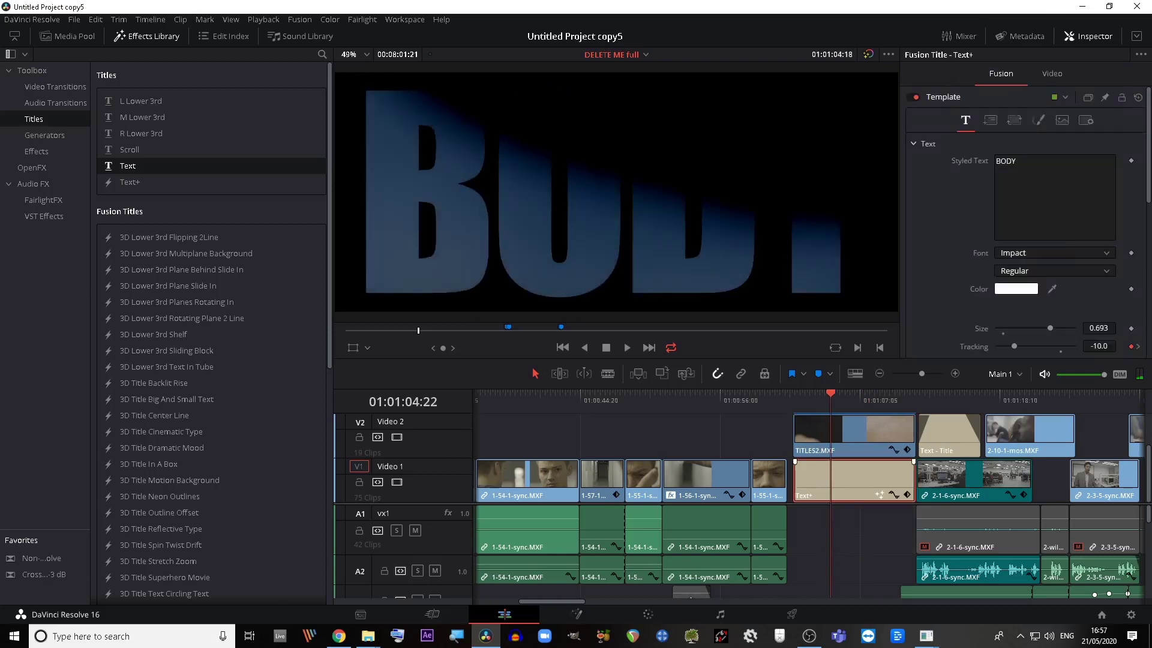
click(857, 436)
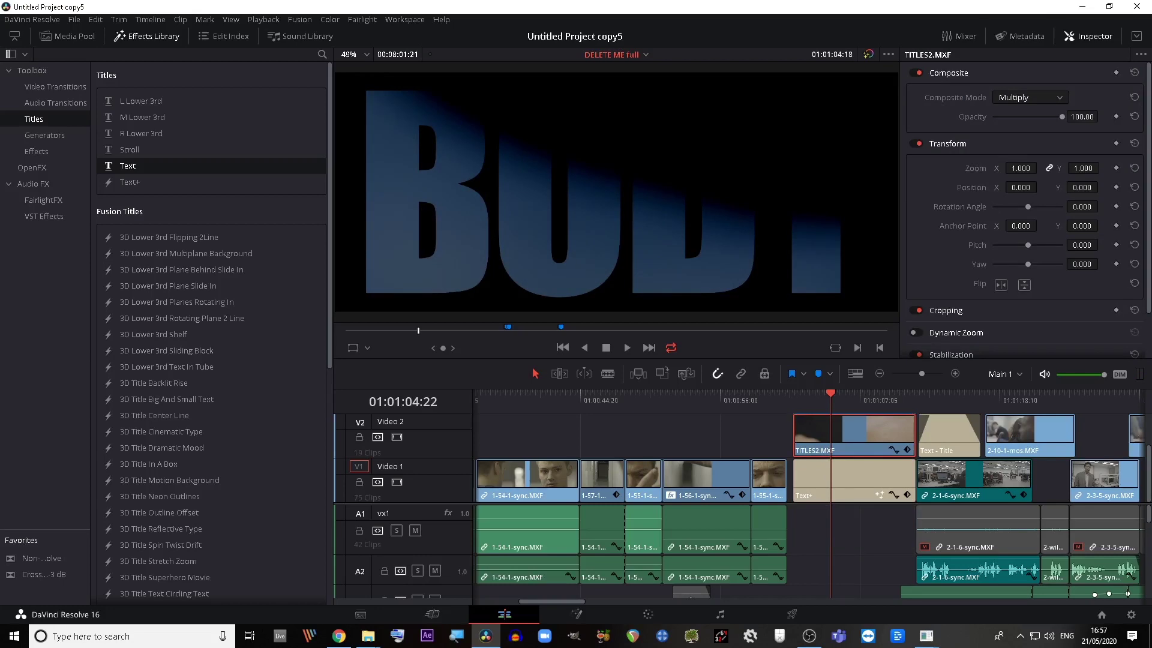
mouse_move(830, 394)
mouse_down()
mouse_move(860, 394)
mouse_move(847, 394)
mouse_up()
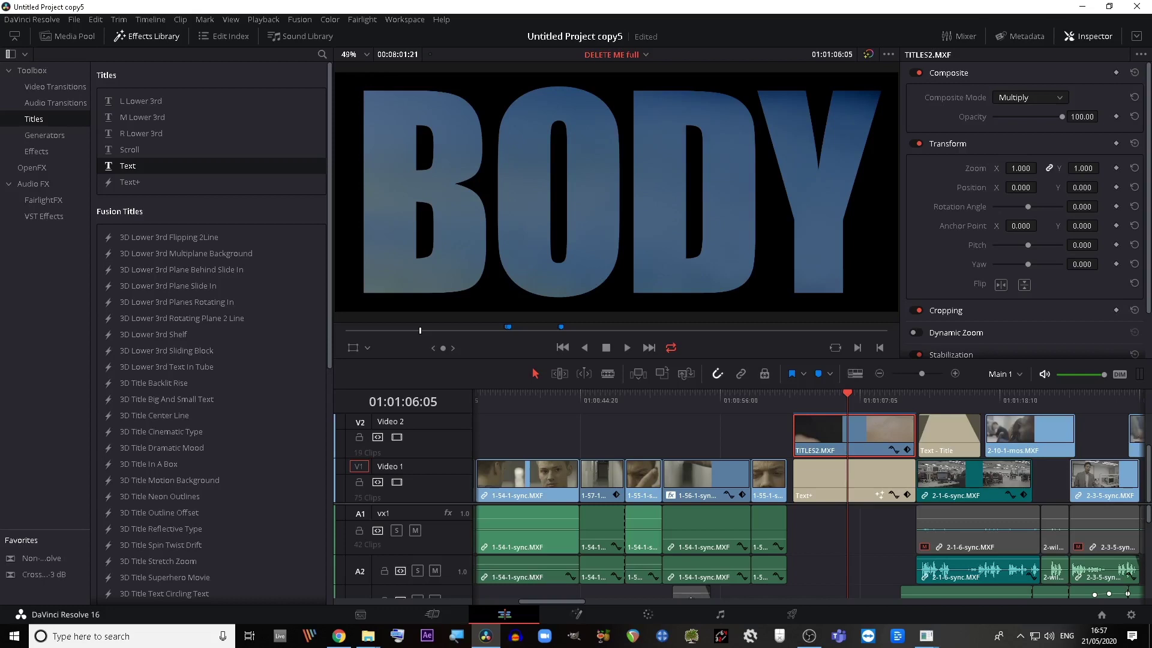
click(840, 480)
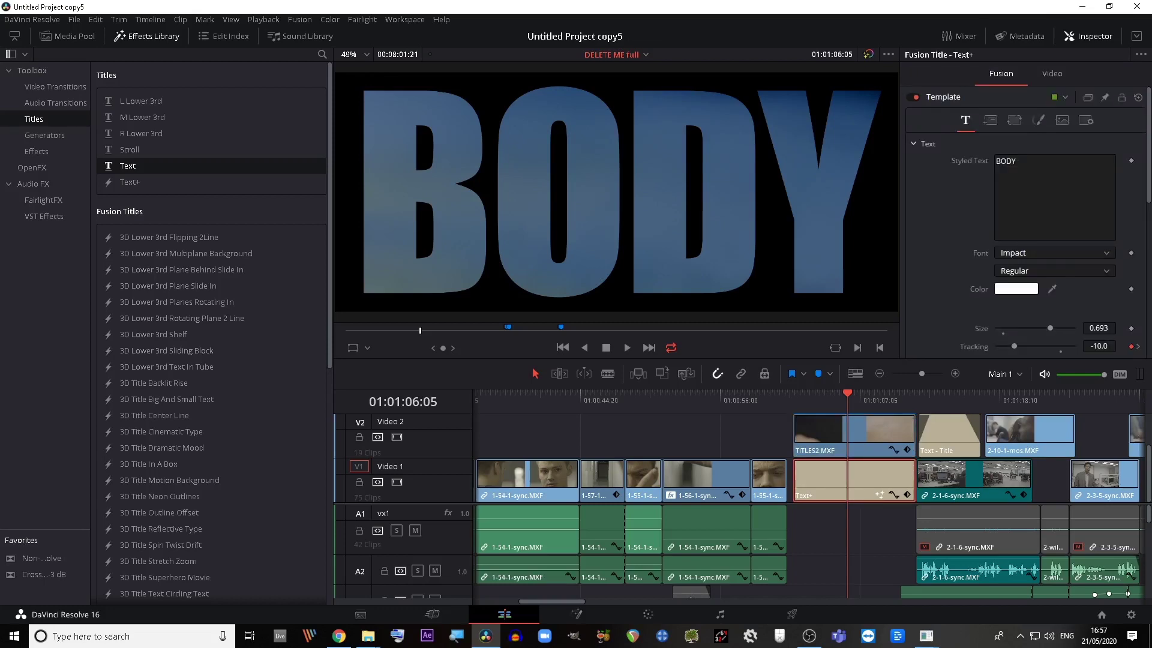
Show the Video Transitions category in the Effects Library and widen the category list to reveal the full favorite names
scroll(1028, 222, down, 5)
scroll(1028, 222, up, 5)
scroll(1026, 223, up, 1)
click(880, 373)
click(880, 373)
click(880, 373)
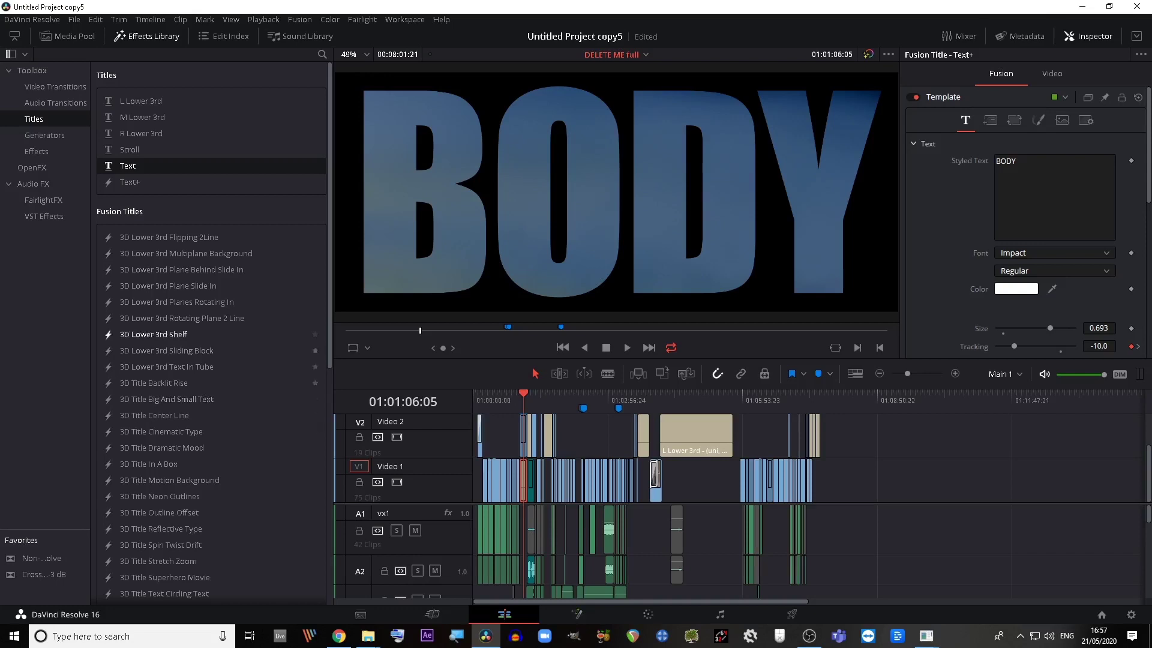
click(55, 86)
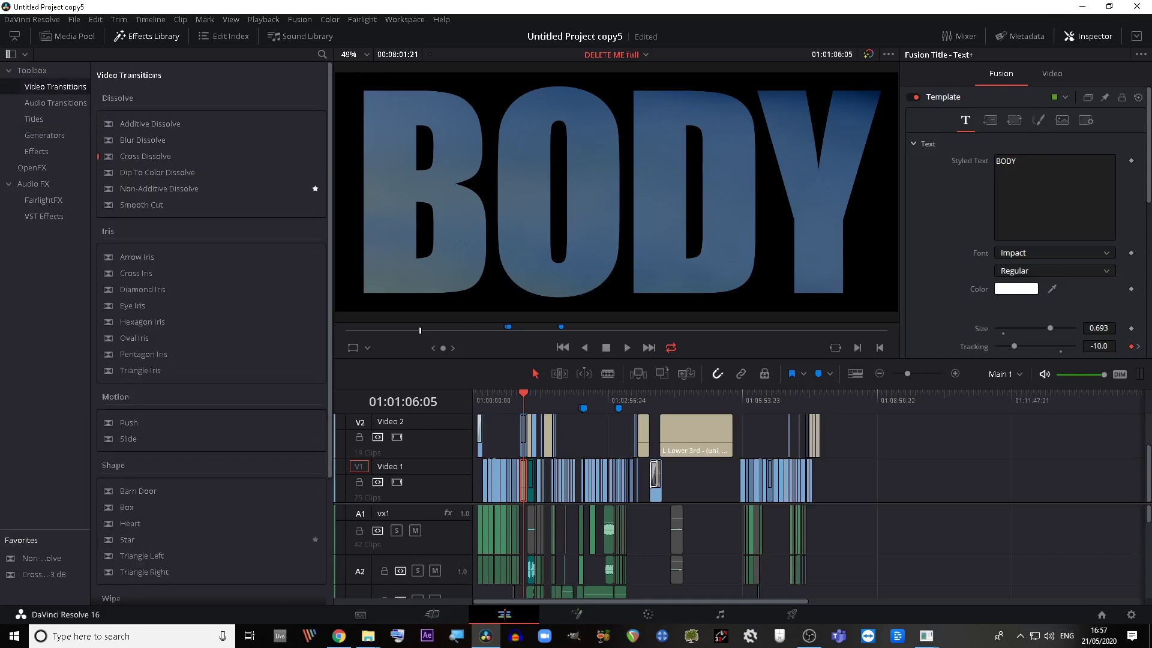
drag(91, 564, 116, 566)
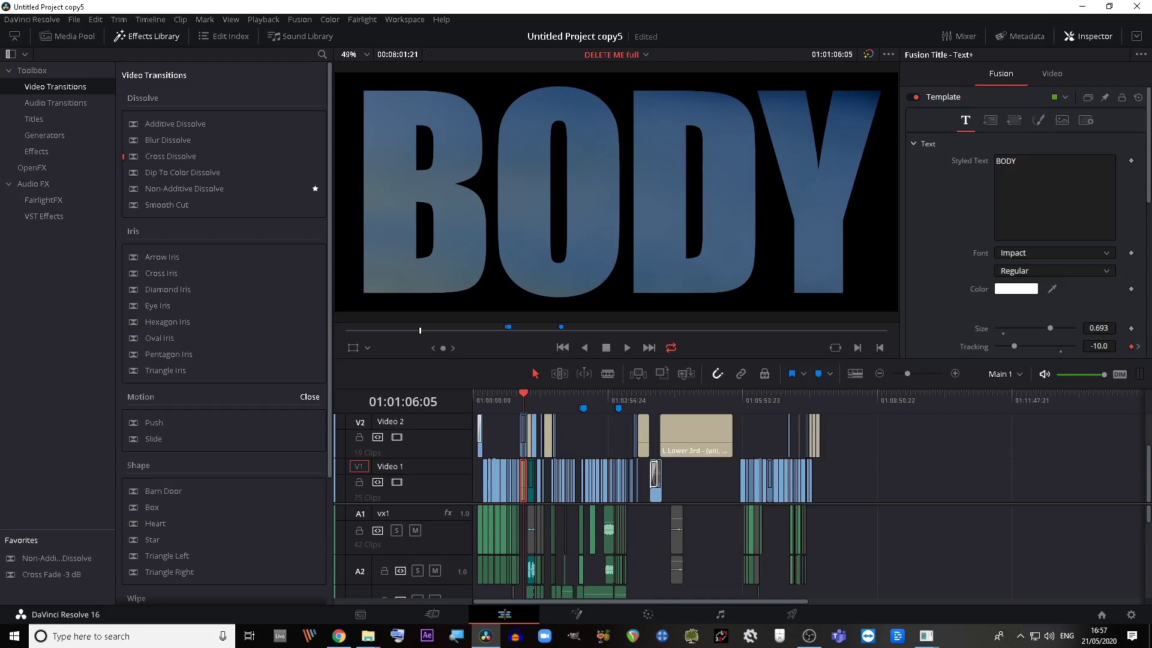
Review the Effects Library's video and audio transitions, titles, generators, OpenFX filters and Audio FX
scroll(224, 401, down, 4)
scroll(223, 400, up, 4)
click(55, 103)
click(34, 118)
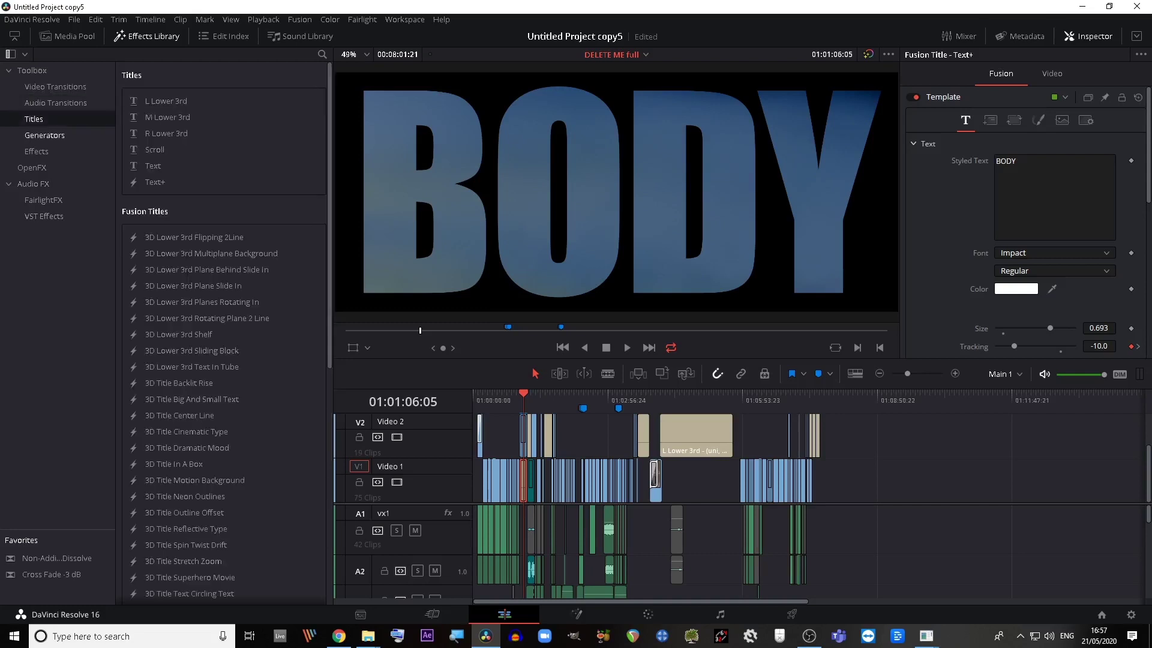
click(44, 135)
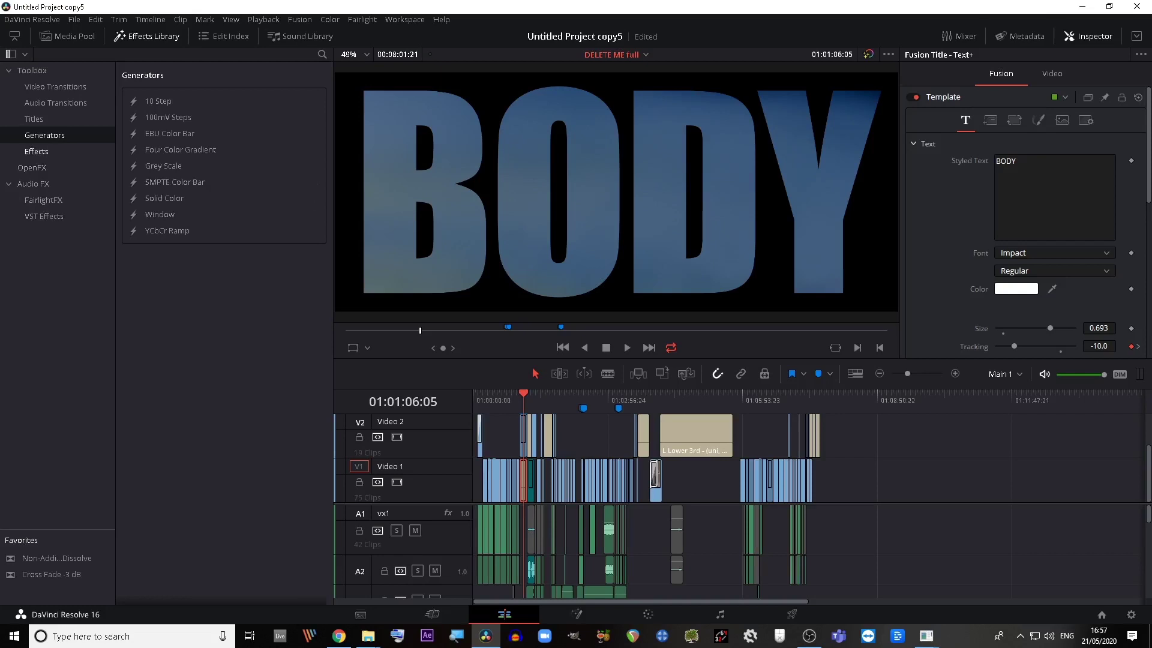
click(33, 168)
click(36, 184)
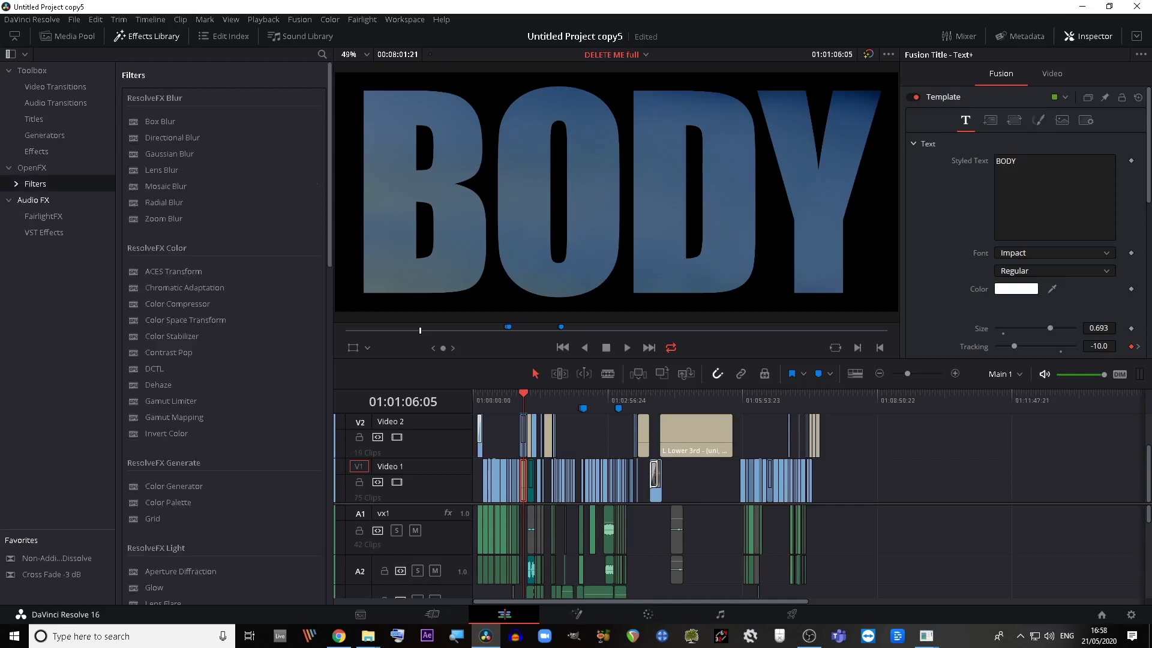
click(33, 200)
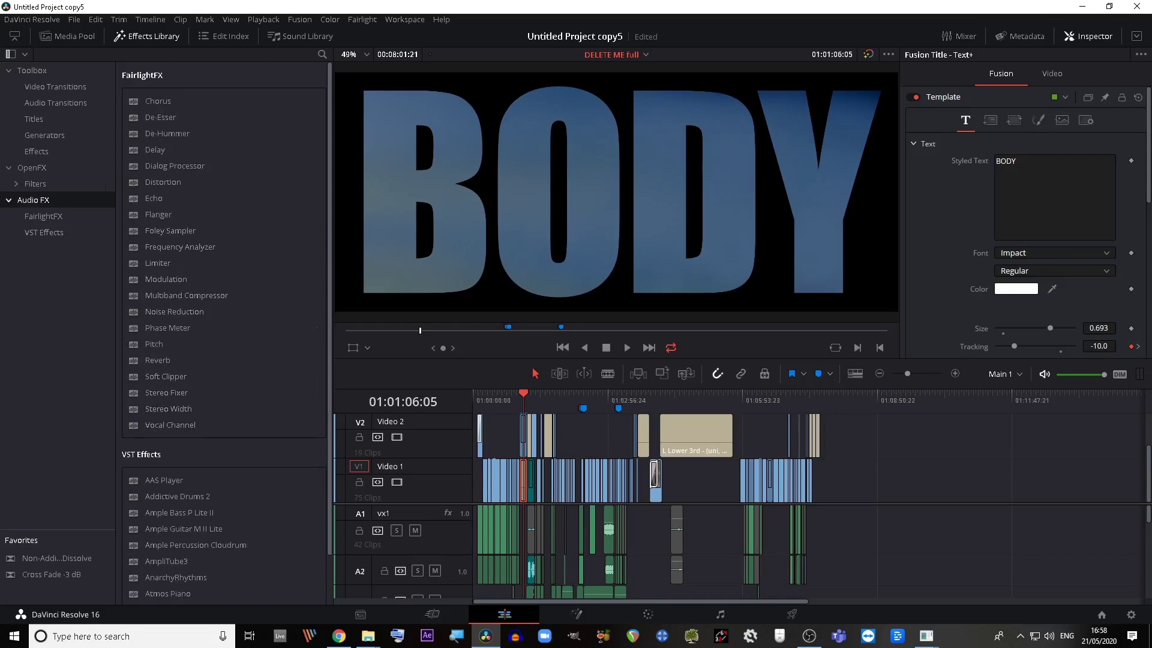
Look briefly at the Fairlight page, then replace the Inspector with the audio Mixer on the Edit page
key(ctrl+equal)
key(ctrl+equal)
key(ctrl+equal)
key(ctrl+equal)
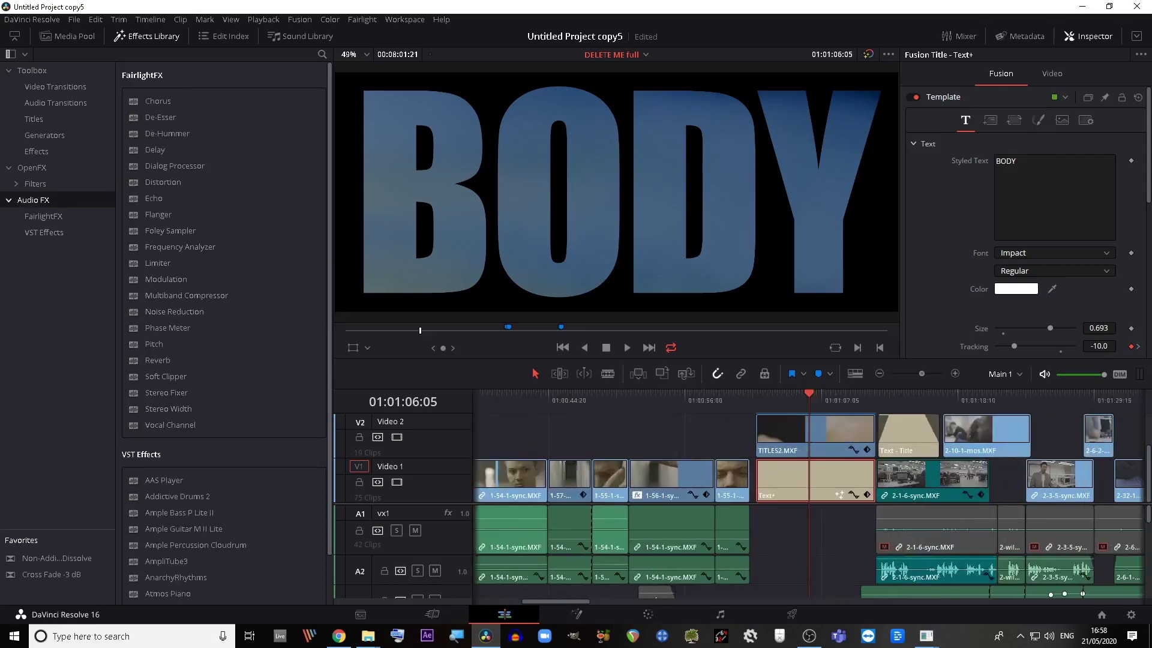
key(ctrl+equal)
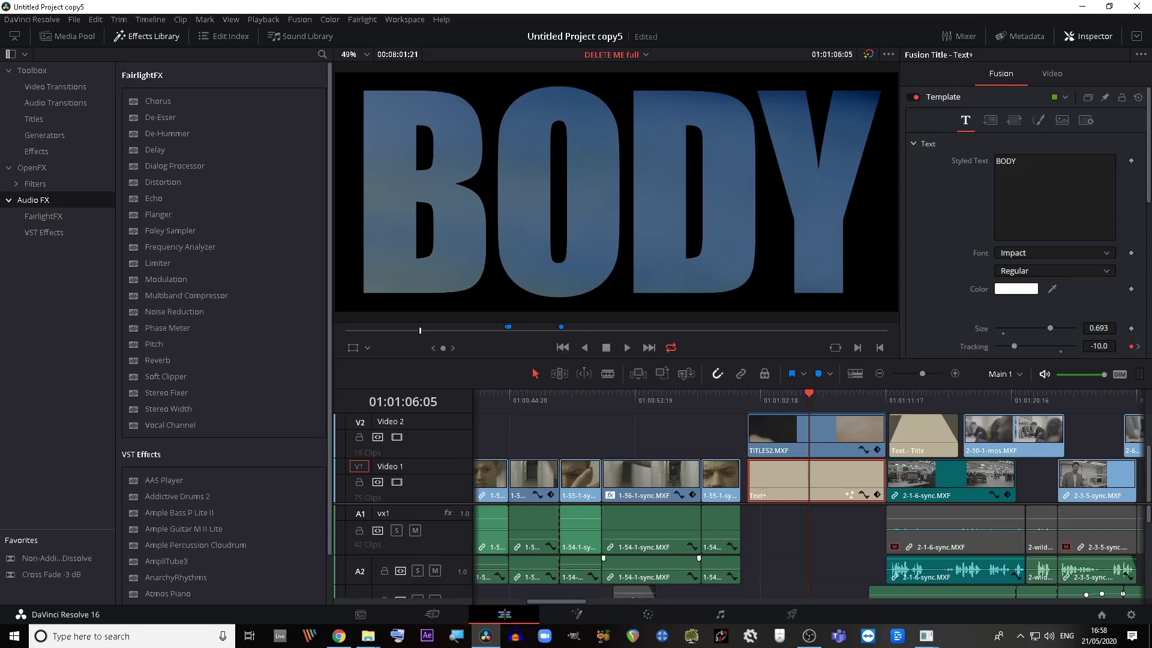
click(719, 616)
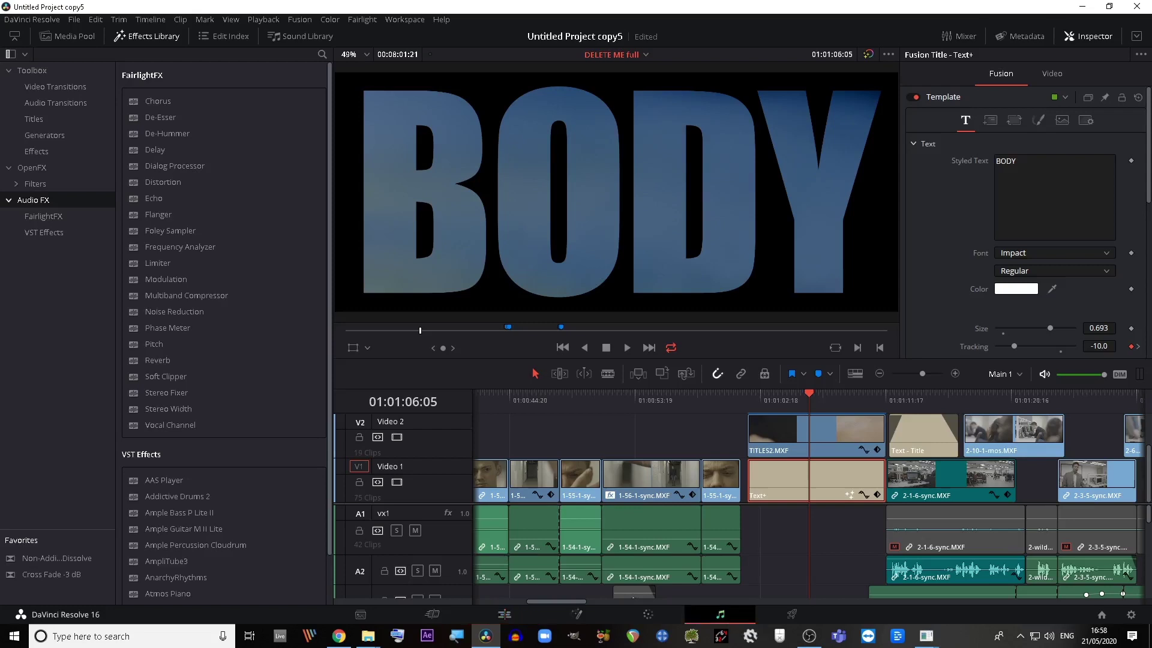
click(504, 615)
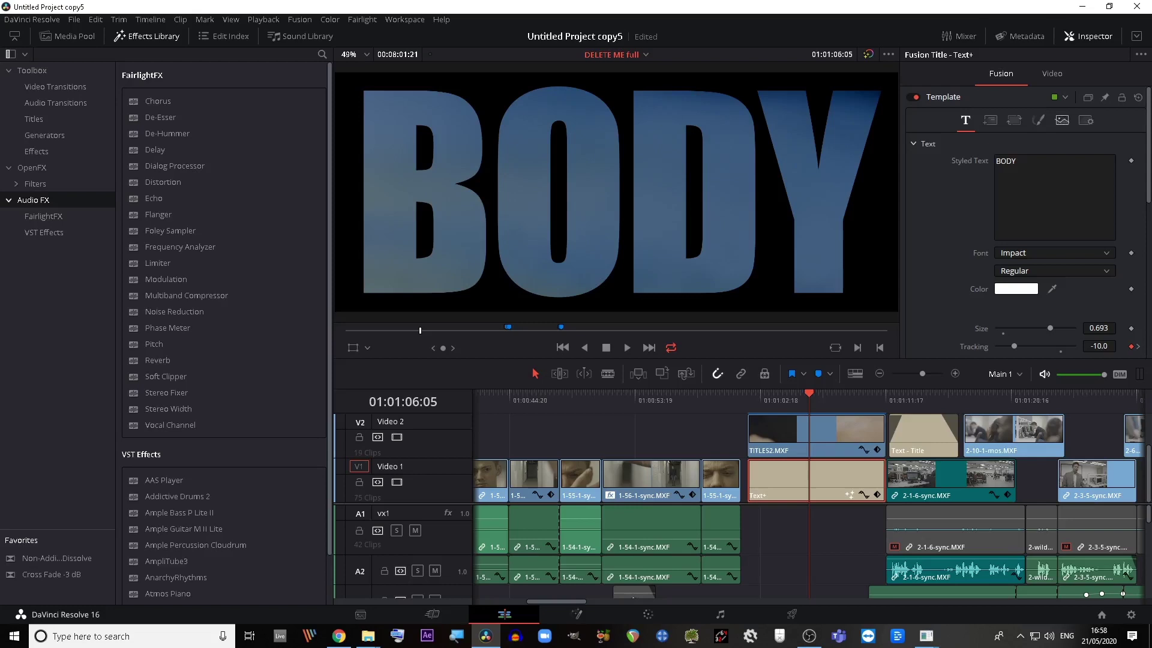
click(1069, 36)
click(958, 36)
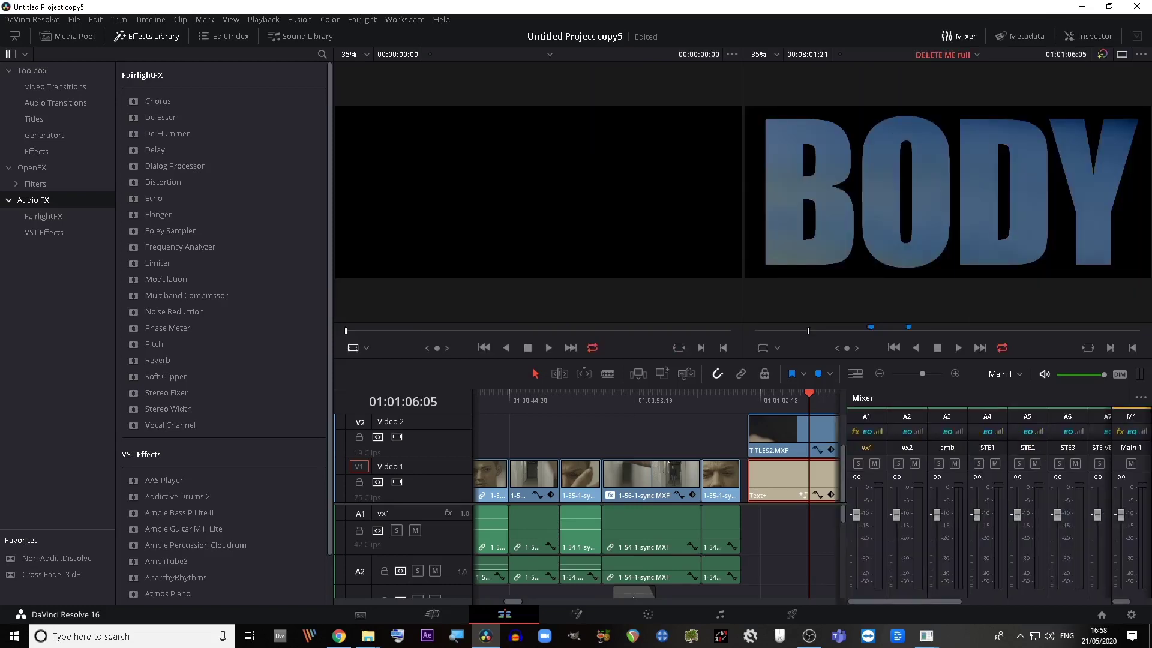
Try lowering the A1 track's volume fader in the Mixer, and undo the change
click(879, 373)
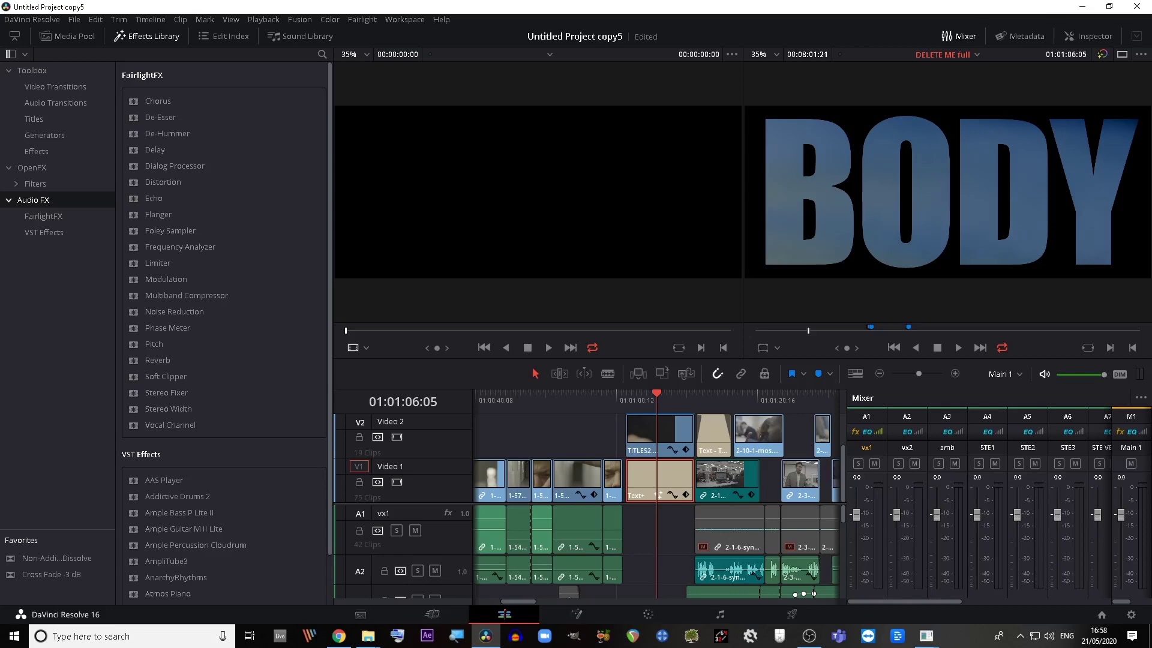
drag(856, 514, 856, 542)
key(ctrl+s)
key(ctrl+z)
Hide the Effects Library and select the 2-3-5-sync and 2-6-1-sync clips plus the three short clips beyond the gap on track A2
click(147, 36)
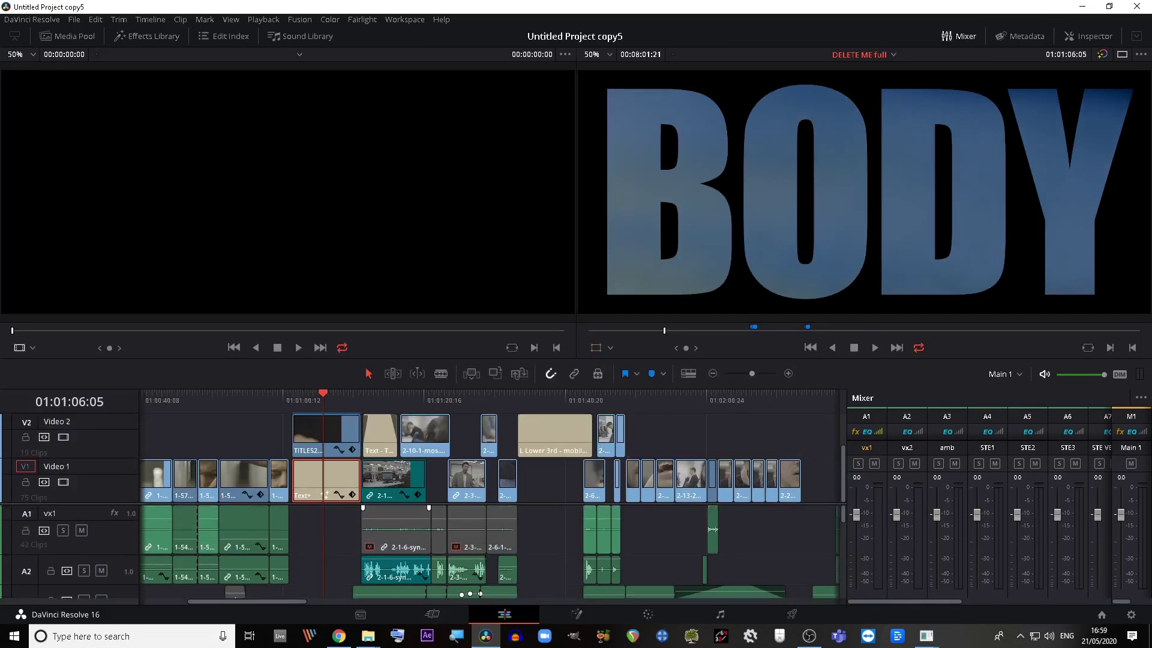
click(467, 570)
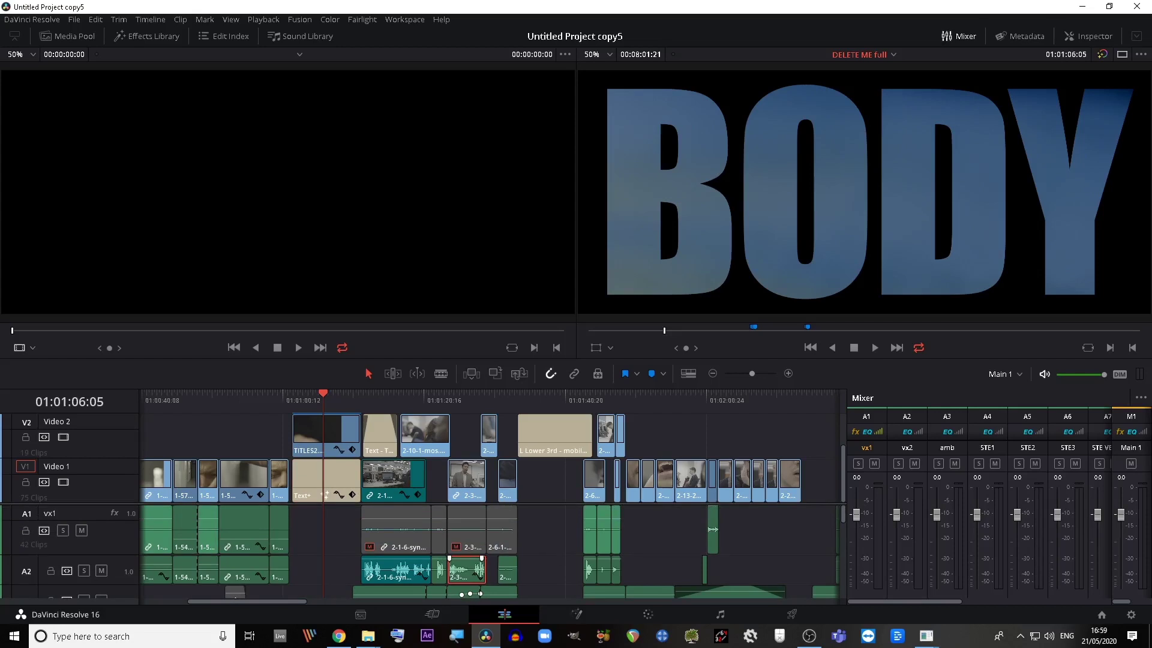
right_click(472, 567)
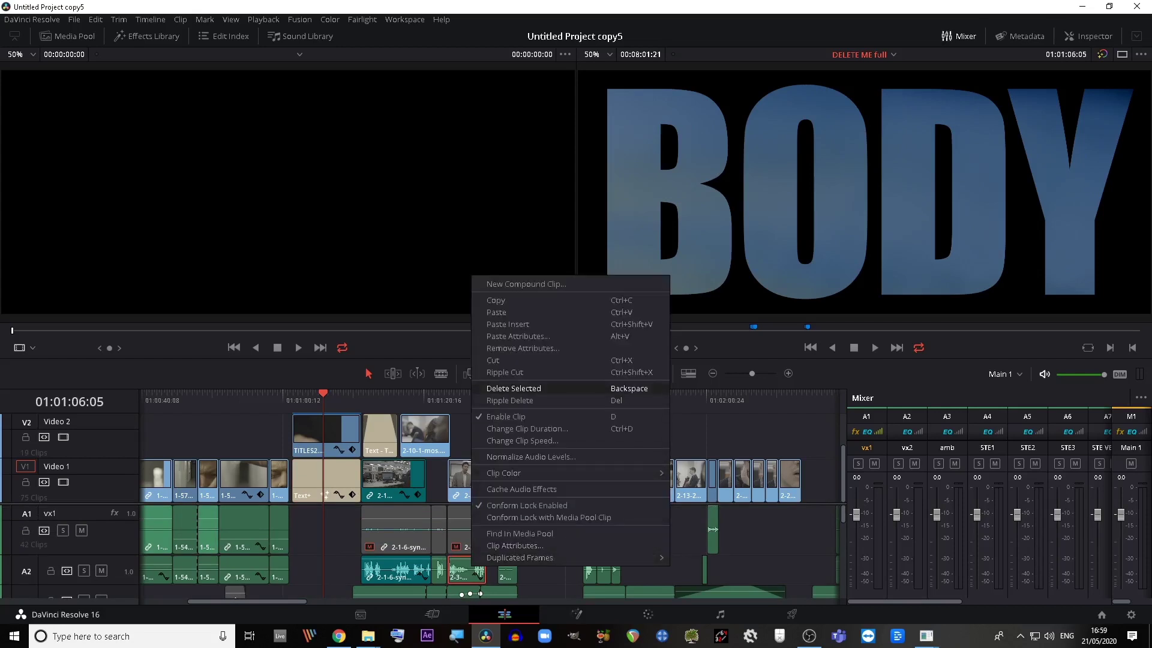
key(Escape)
drag(546, 570, 470, 560)
Normalize the audio levels of the selected A2 clips using the EBU R128 normalization mode
right_click(469, 566)
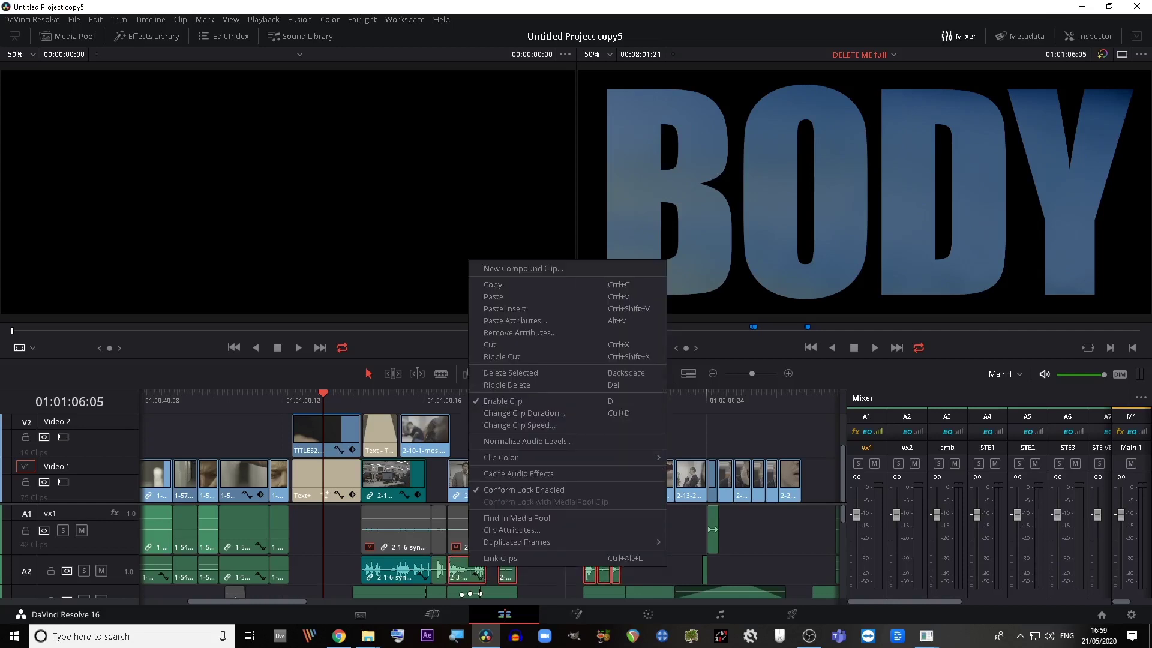
click(519, 441)
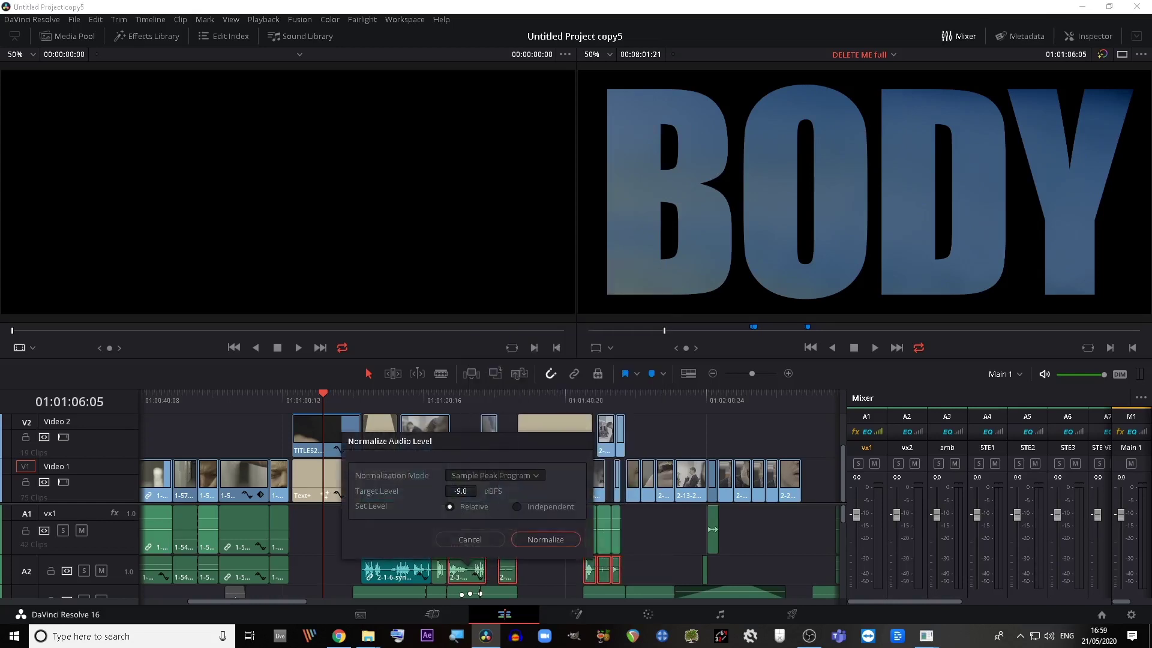
click(495, 475)
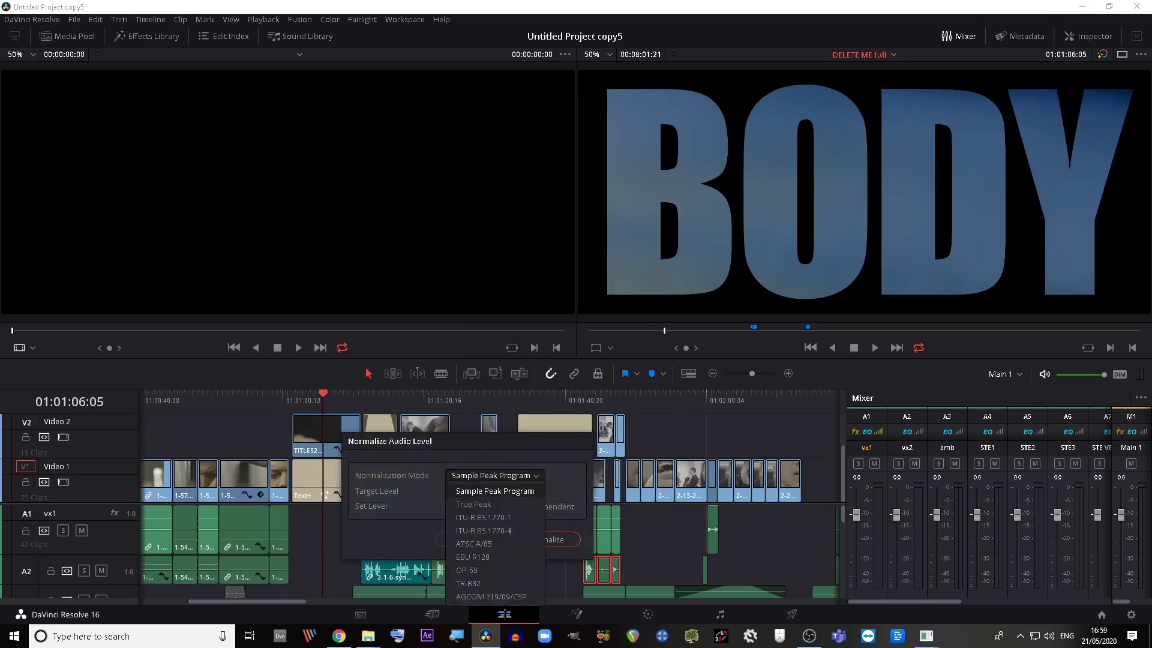
click(473, 557)
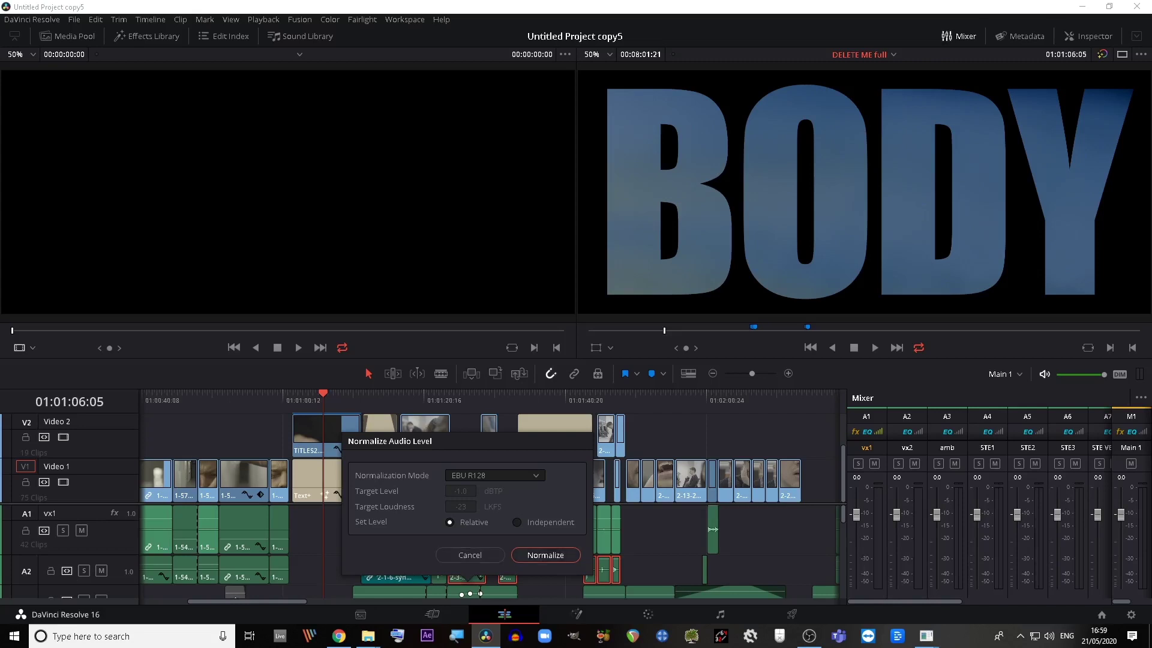
click(546, 555)
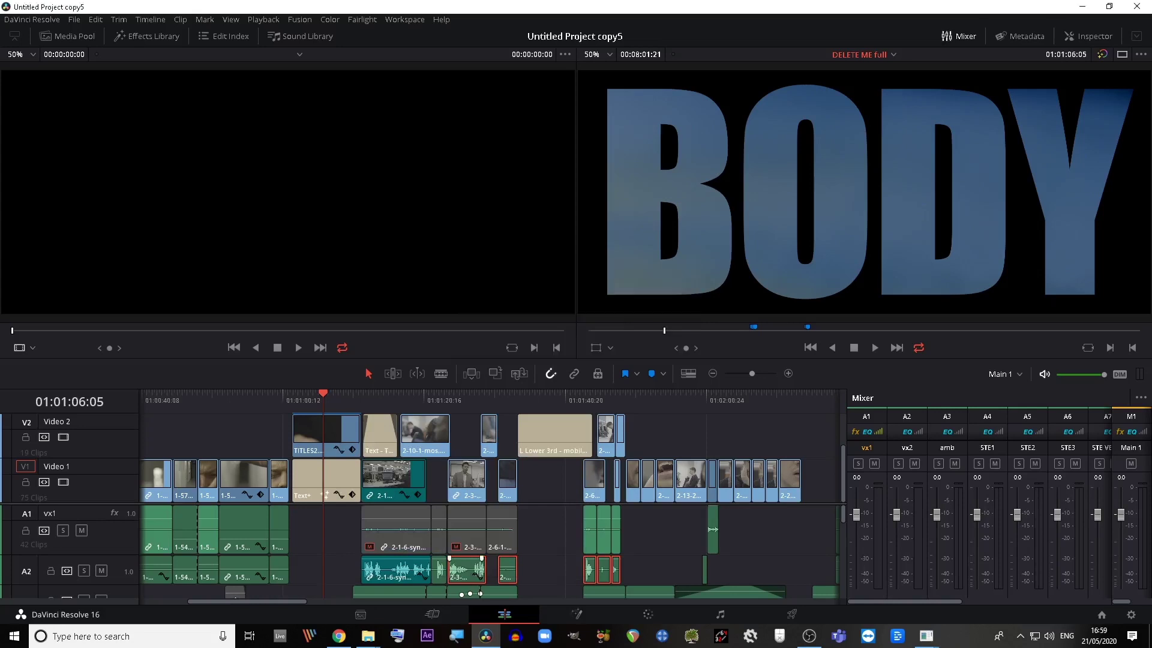
Move the playhead to 01:01:28:18 and examine the waveforms of the normalized A2 clips up close
click(480, 394)
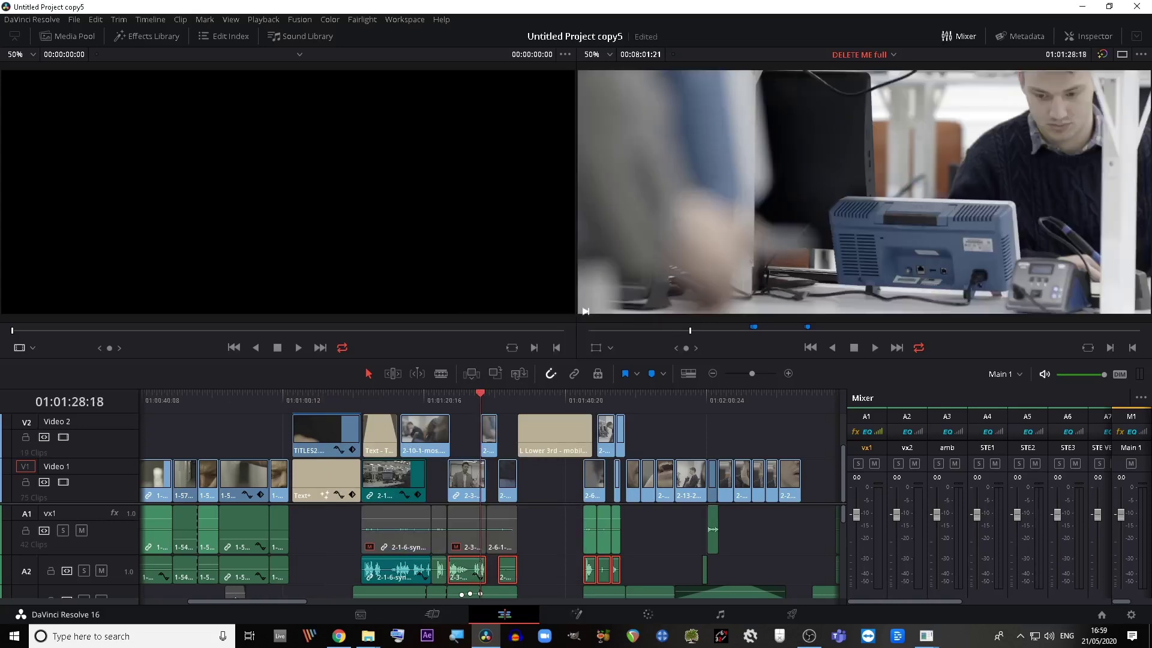
key(ctrl+equal)
key(ctrl+equal)
key(ctrl+equal)
key(ctrl+equal)
key(ctrl+equal)
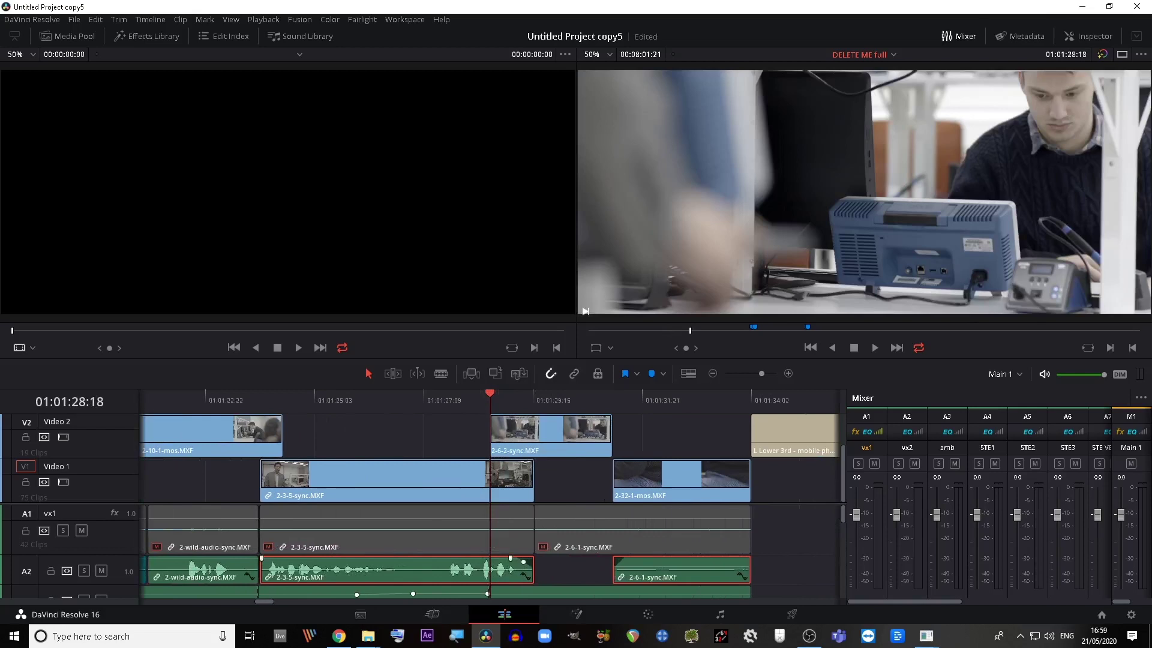
scroll(444, 552, down, 1)
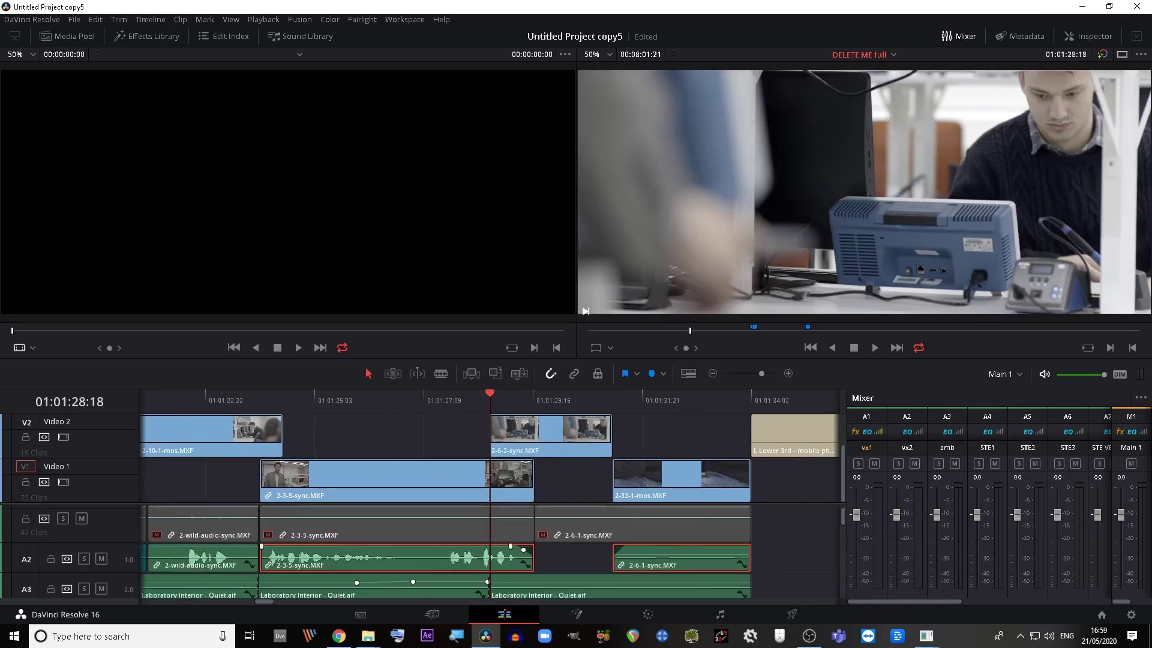
Save the project, and drastically raise and lower the volume of the 2-6-1-sync clip on track A2
key(ctrl+s)
drag(698, 556, 698, 540)
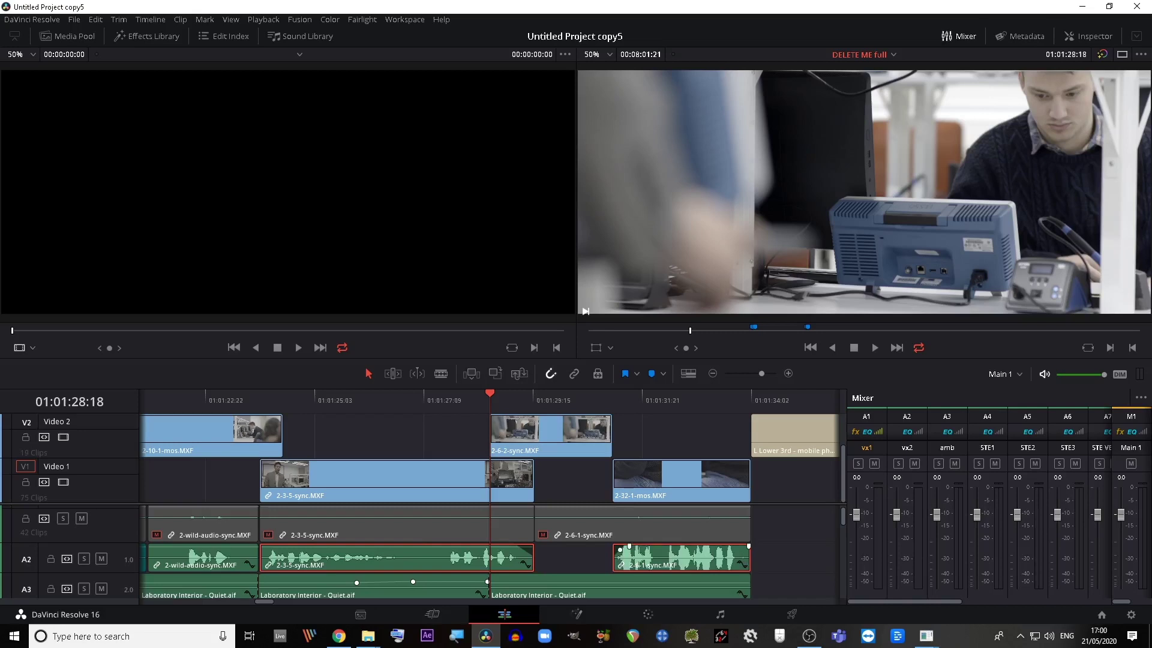
drag(683, 547, 684, 561)
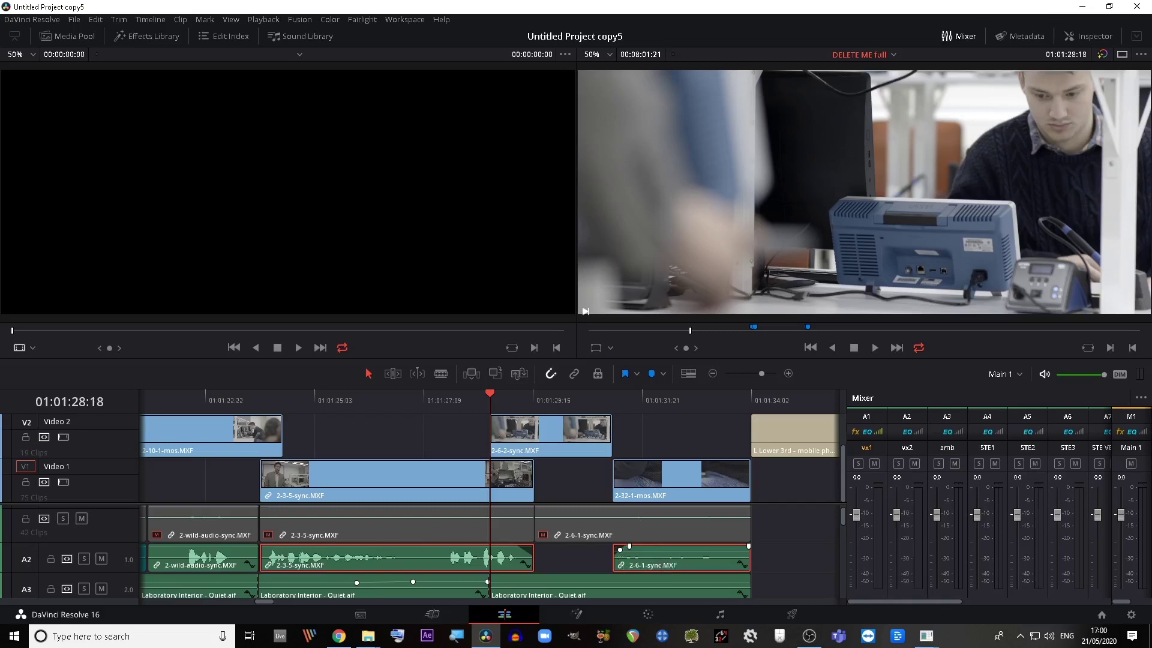
Add volume keyframes across the 2-6-1-sync clip on track A2 and raise the level between the middle ones
alt+click(651, 551)
alt+click(700, 551)
alt+click(722, 551)
drag(682, 551, 683, 547)
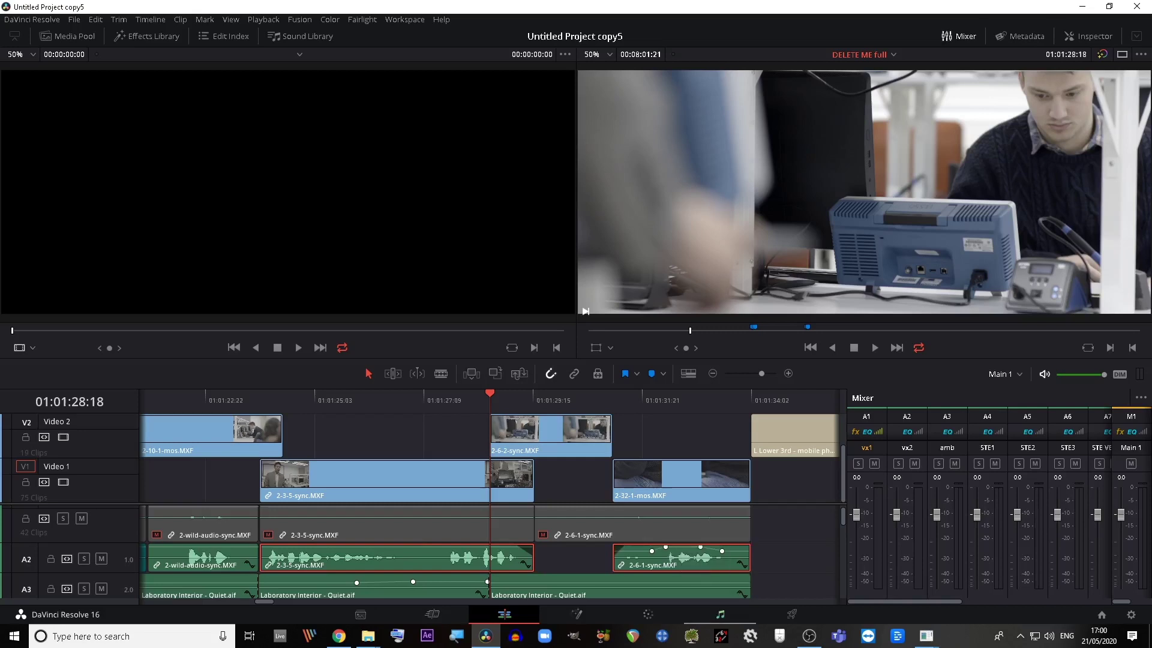
View the Fairlight page, return to the Edit page, and briefly show and hide the Effects Library
click(720, 615)
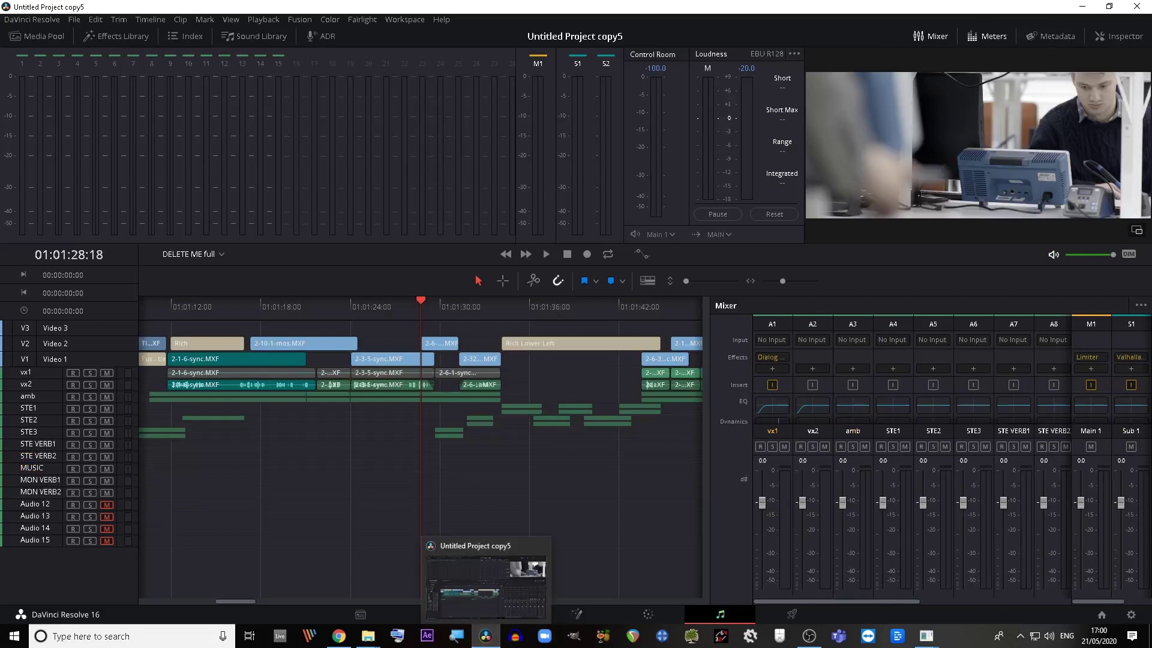
click(504, 614)
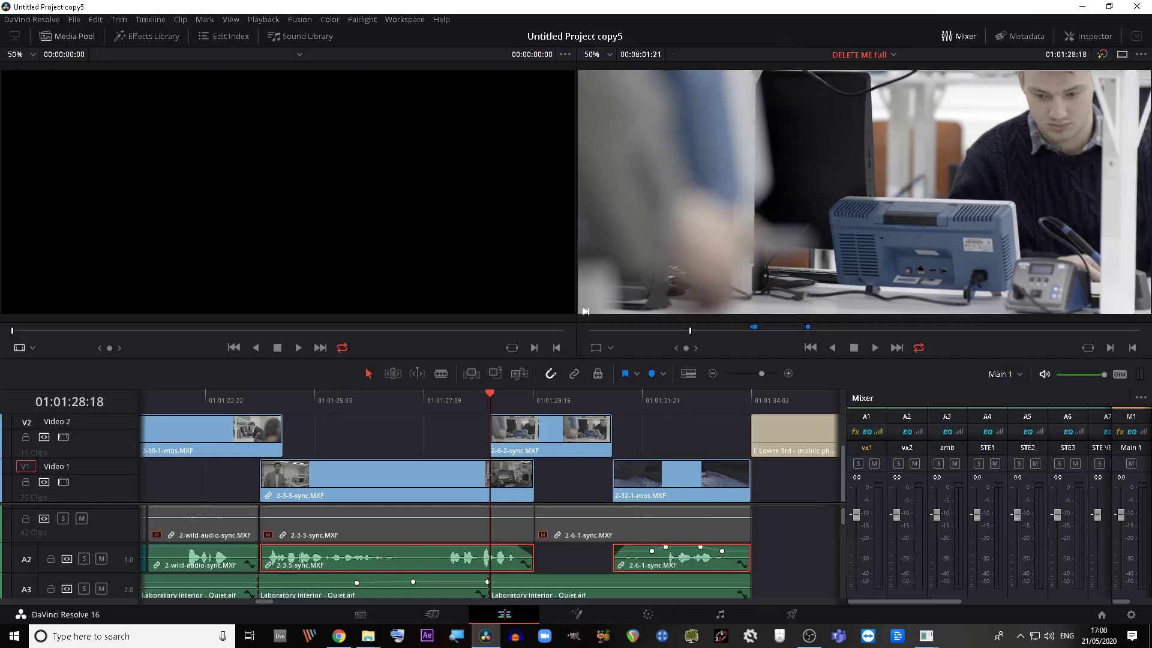
click(147, 36)
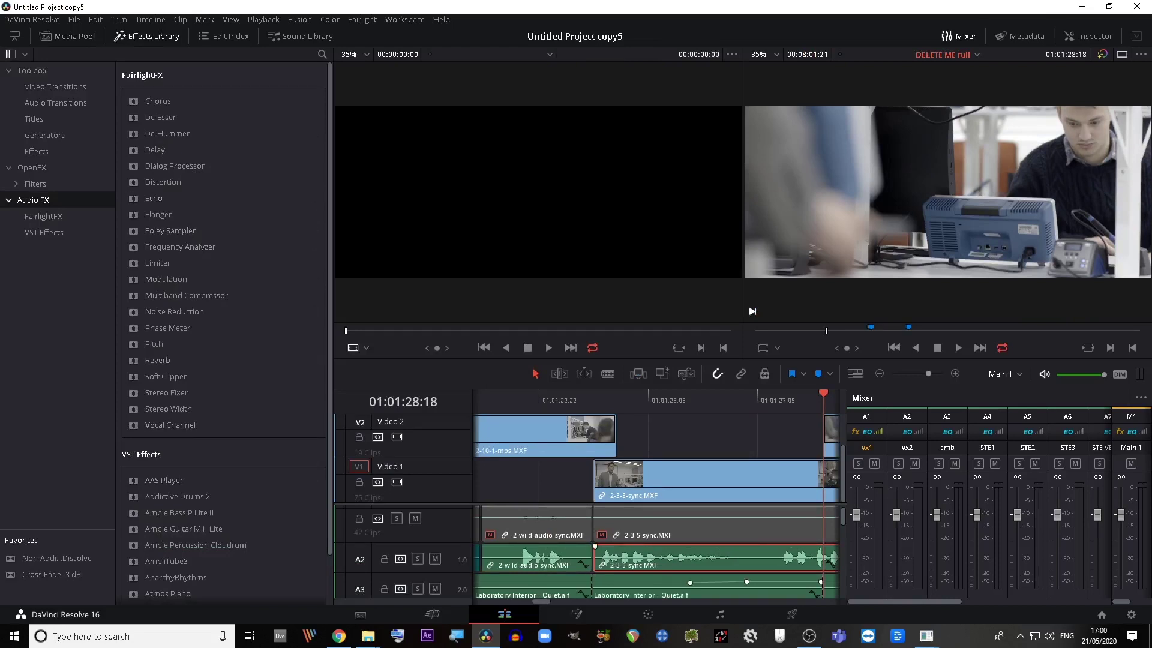
click(146, 36)
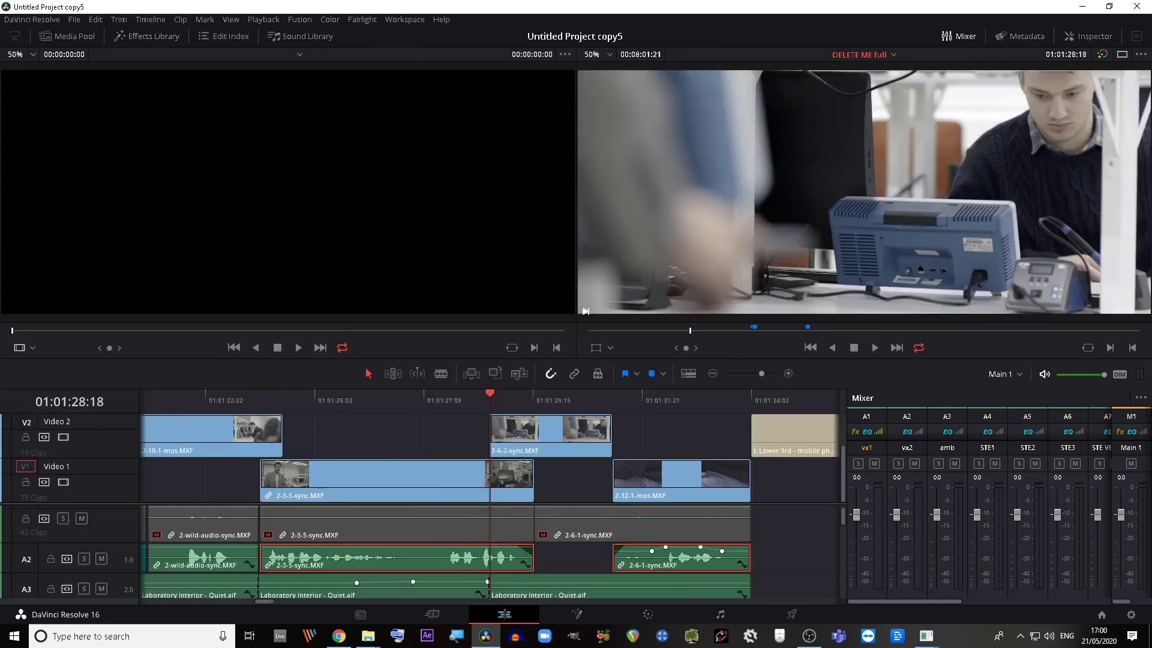
Enlarge the timeline area by shrinking the viewers, and increase the height of audio track A2
drag(576, 359, 576, 285)
scroll(420, 468, down, 1)
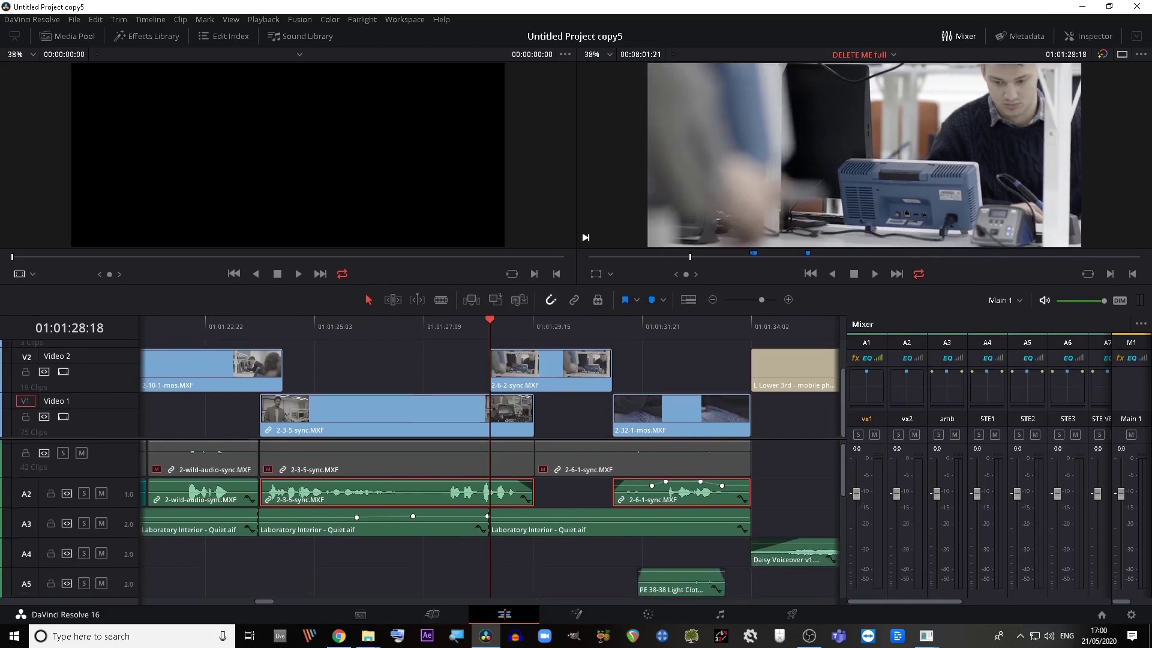
scroll(207, 513, up, 1)
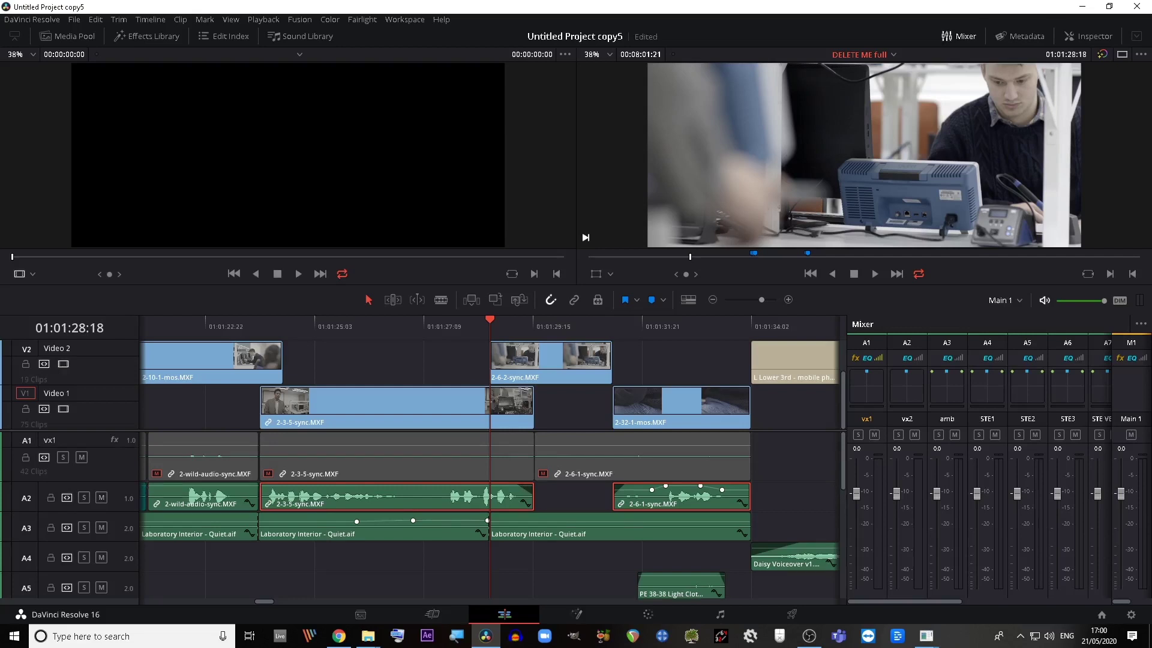
drag(71, 512, 70, 526)
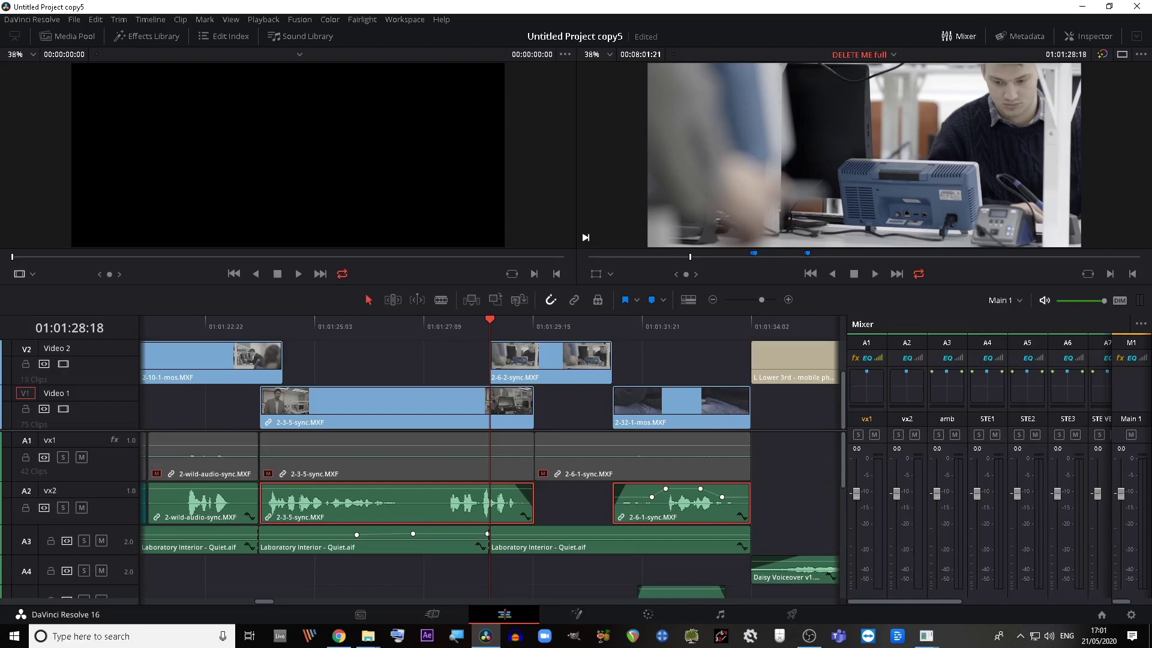
Try shortening the end of the 2-1-6-sync clip on A2, undo the trim, and slightly reduce track A2's height
drag(145, 485, 204, 485)
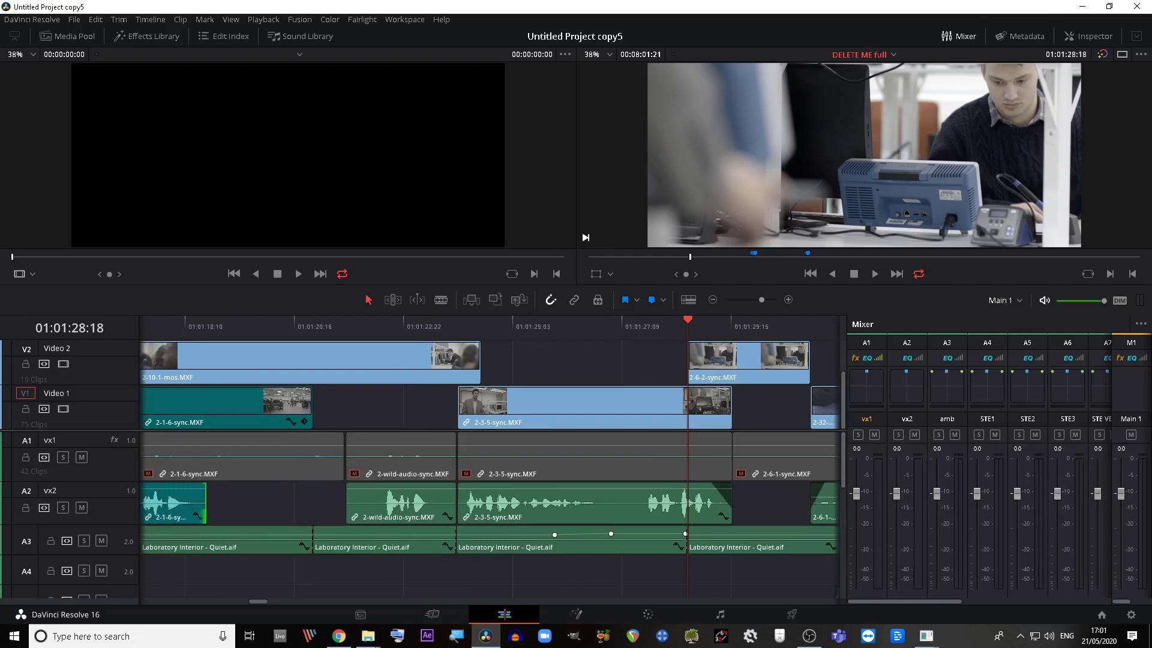
key(ctrl+z)
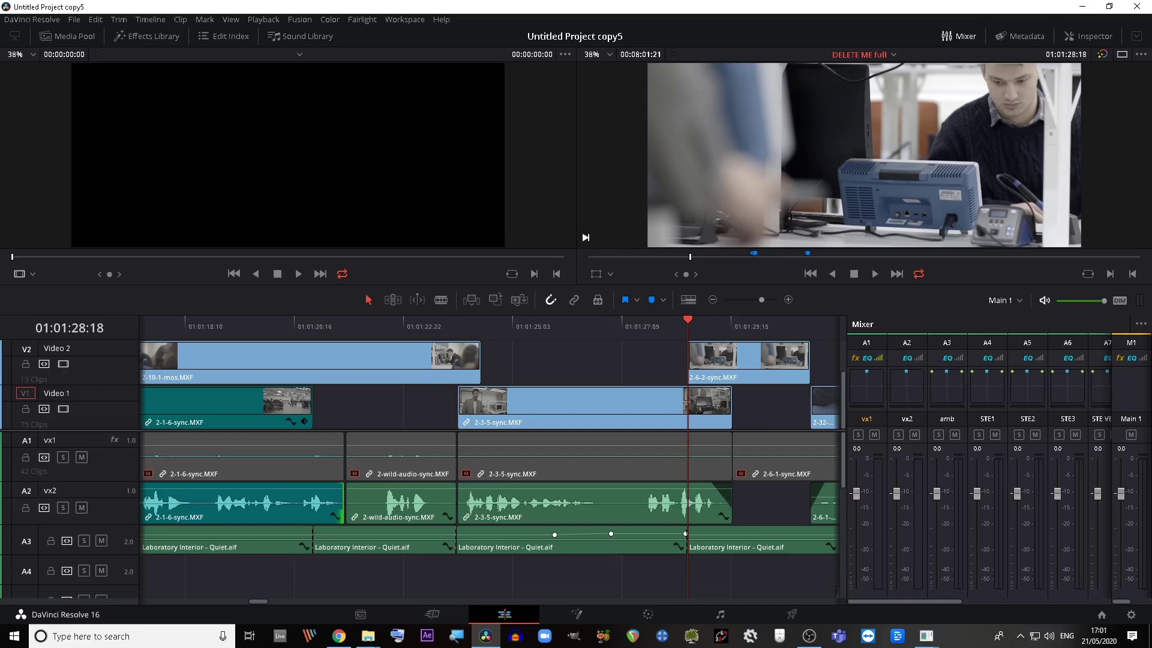
click(50, 490)
drag(51, 525, 51, 516)
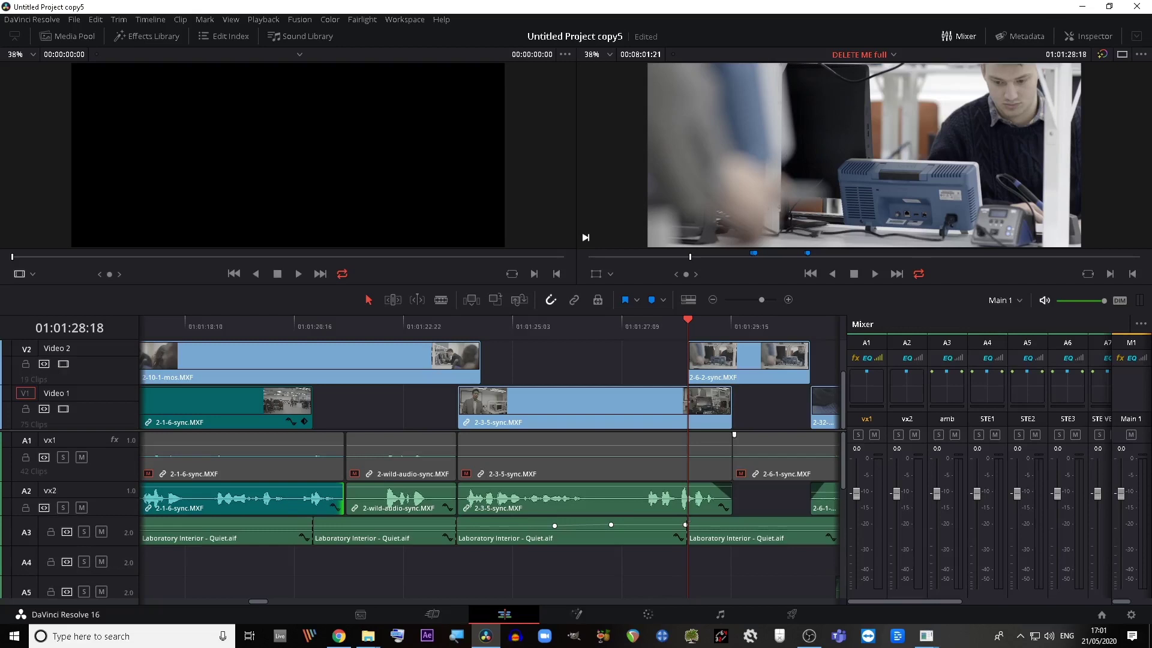
Switch to the Fairlight page and hide the Meters to give the full Mixer more room
click(720, 613)
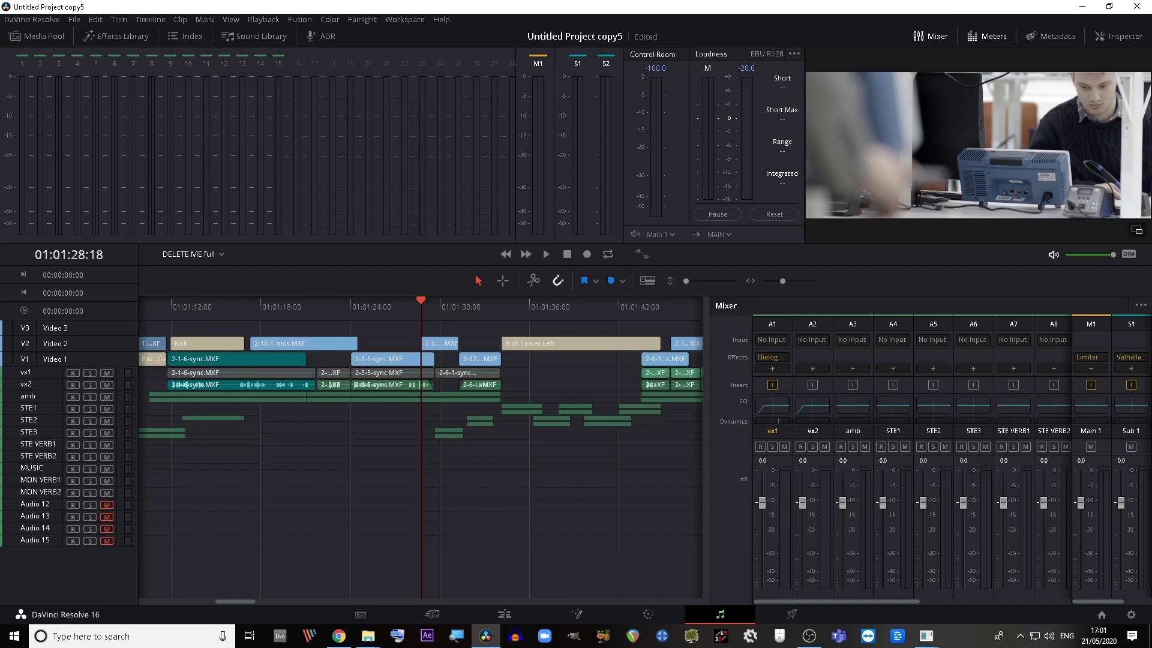
scroll(948, 372, down, 2)
scroll(911, 371, down, 3)
scroll(912, 372, up, 5)
click(986, 36)
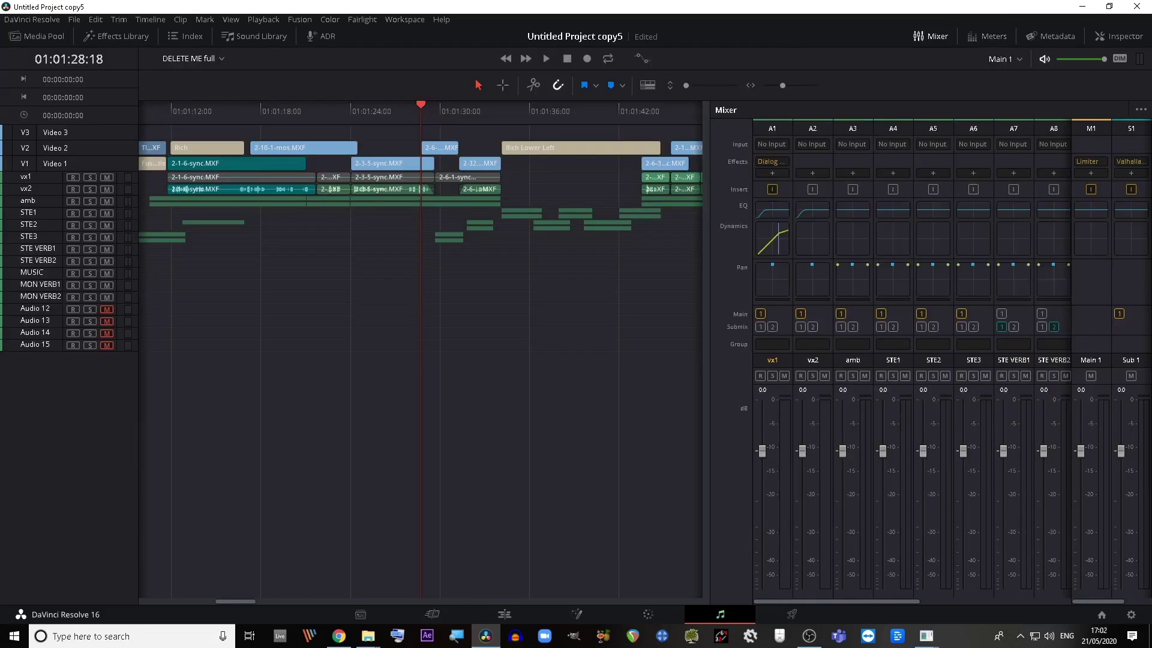
click(987, 37)
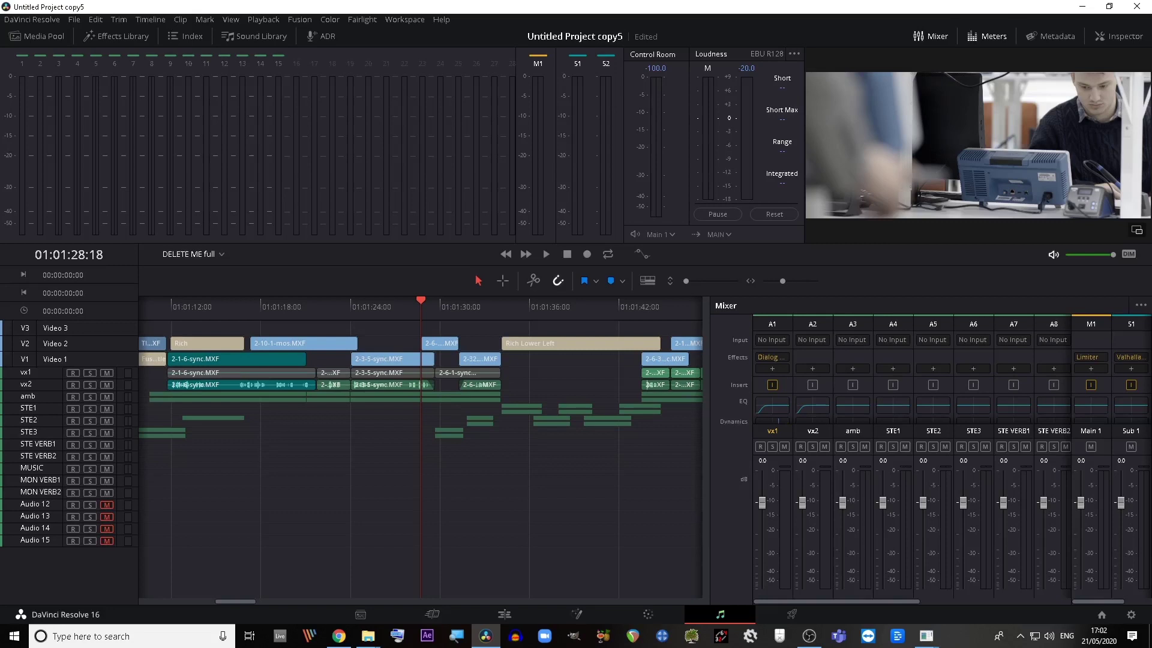
click(987, 37)
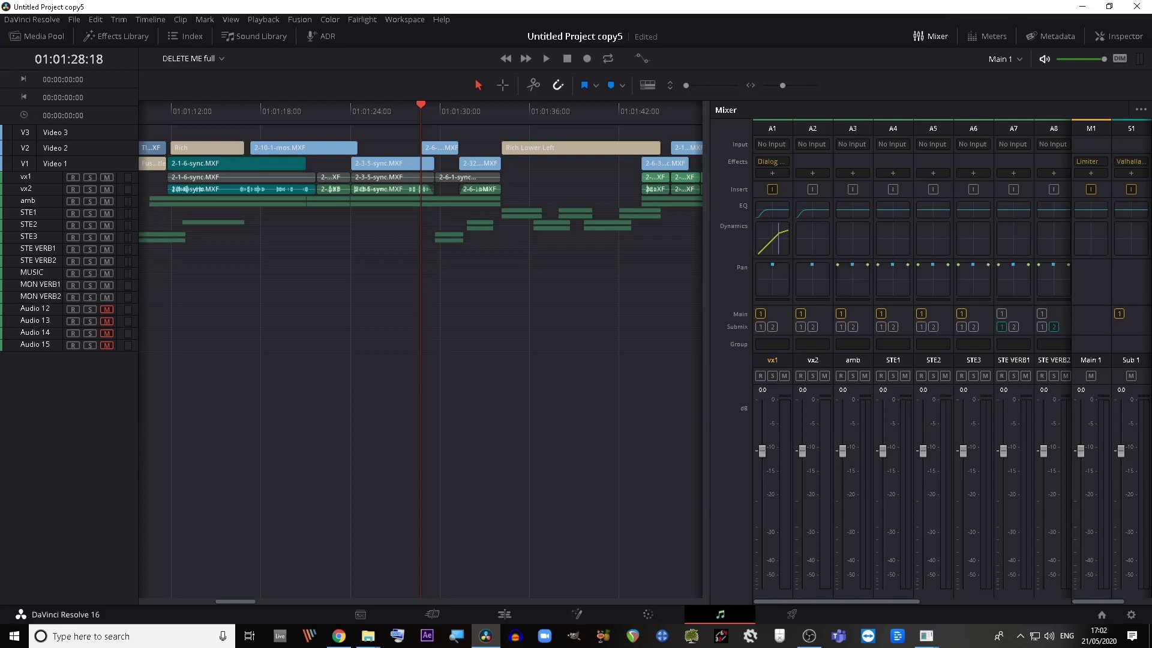
Examine the pan controls of the vx1 track and the input options of the amb track, and close both
drag(852, 273, 860, 285)
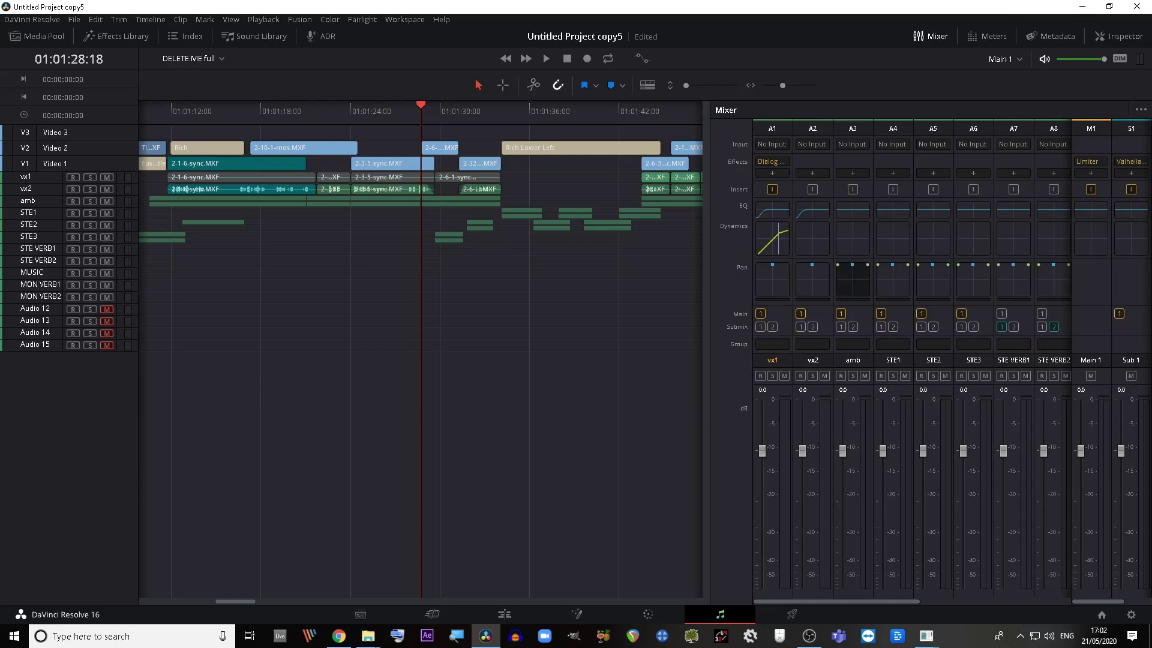
mouse_move(852, 266)
mouse_down()
mouse_move(851, 275)
mouse_move(853, 264)
mouse_up()
drag(855, 291, 853, 293)
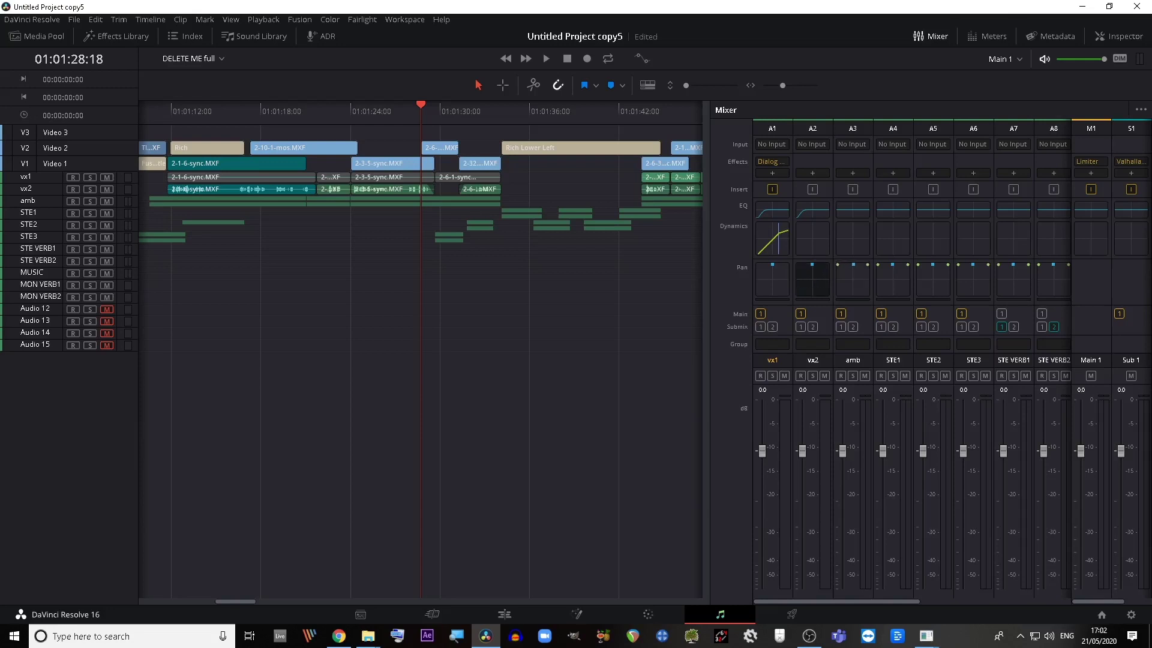
double_click(772, 280)
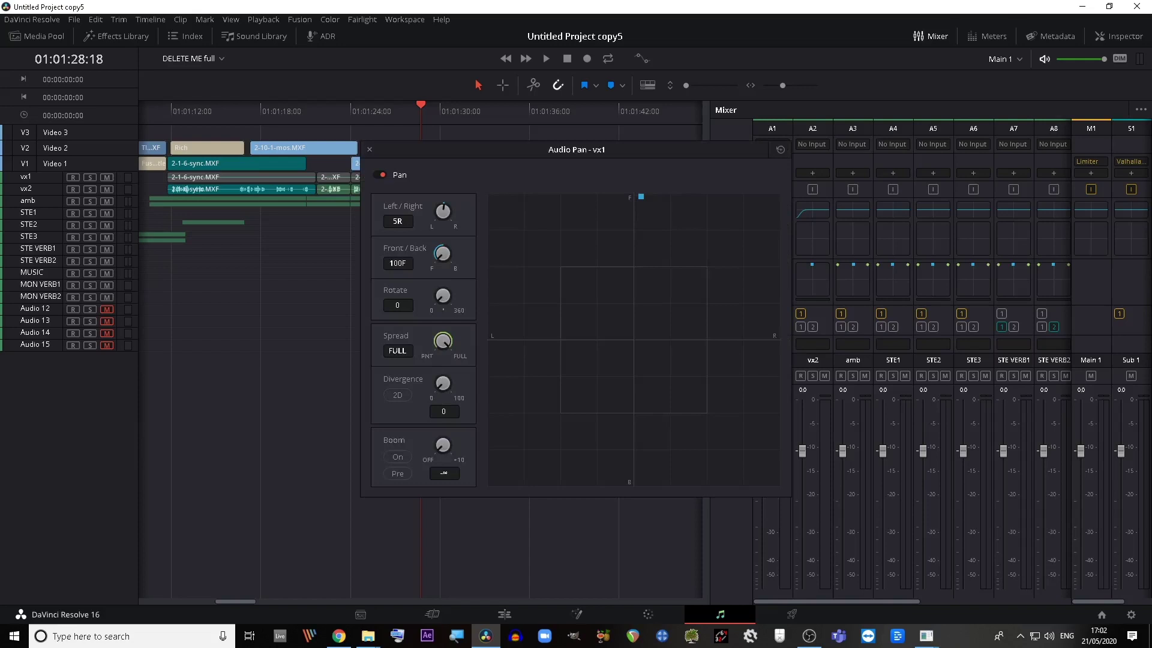
drag(630, 149, 550, 209)
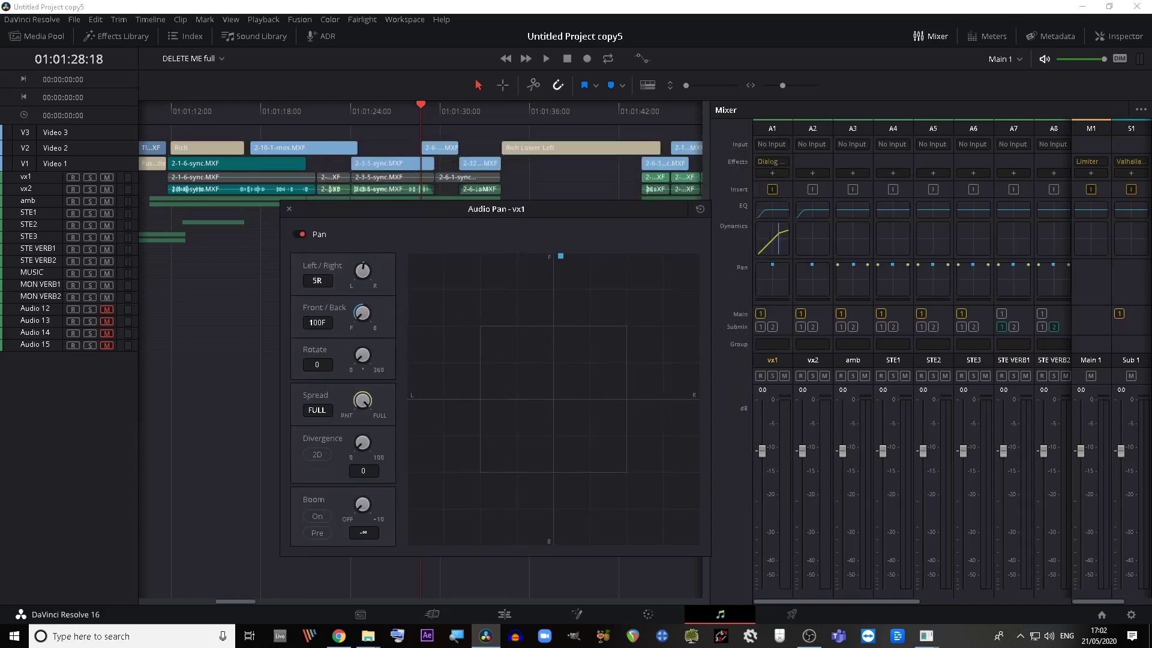
click(290, 208)
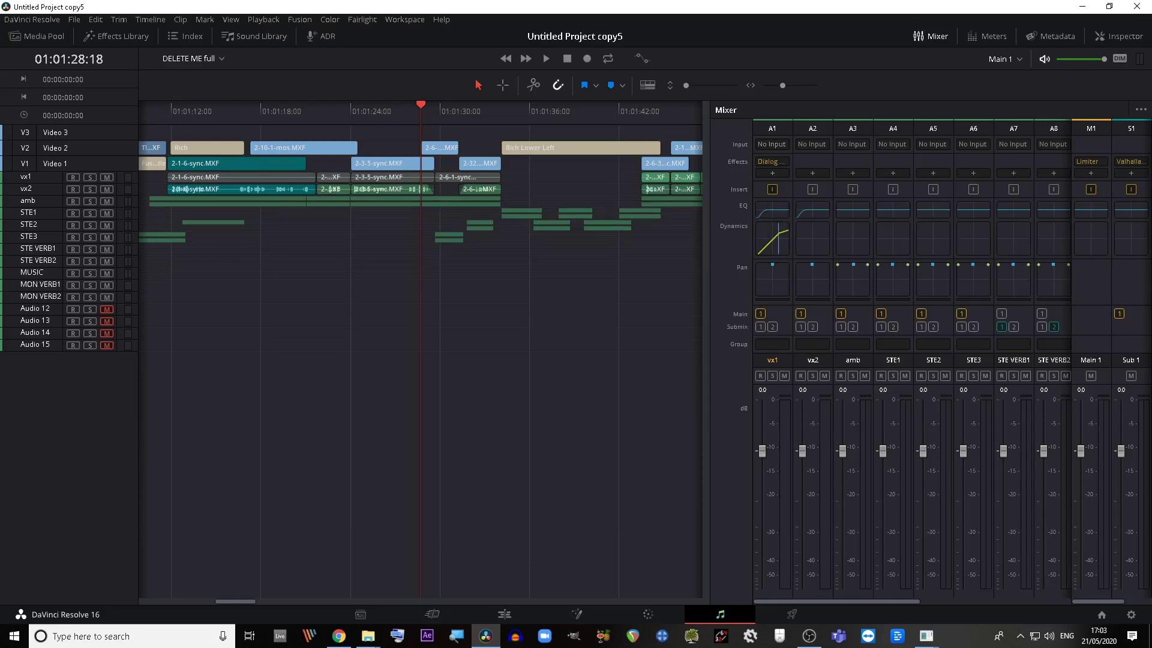
click(851, 144)
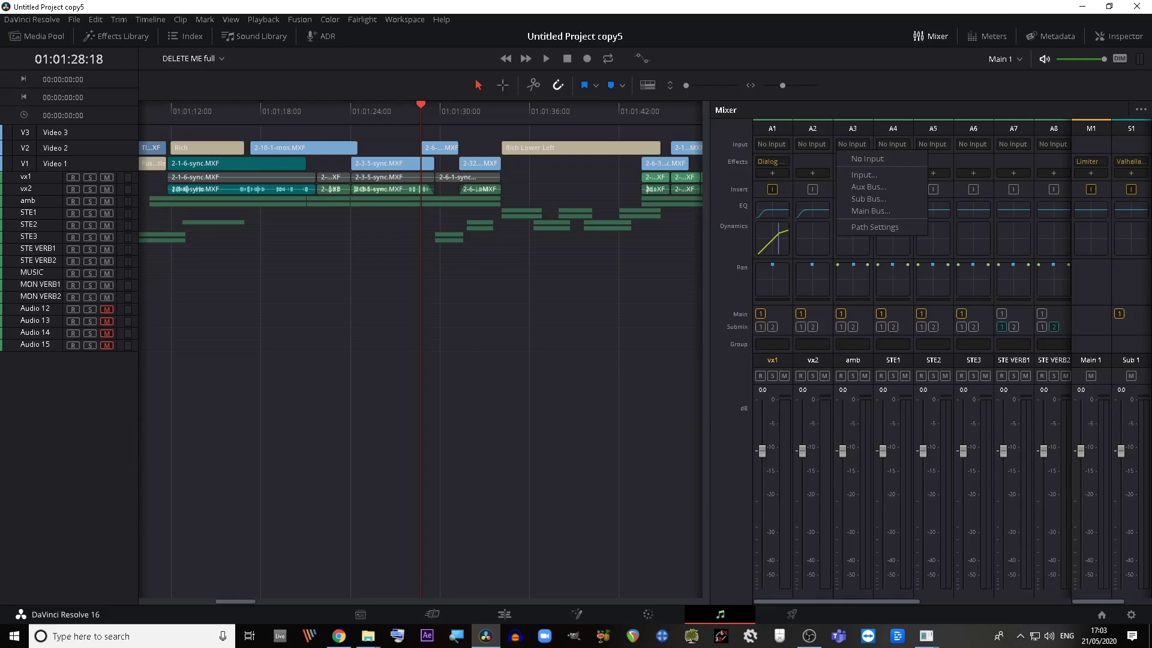
click(852, 144)
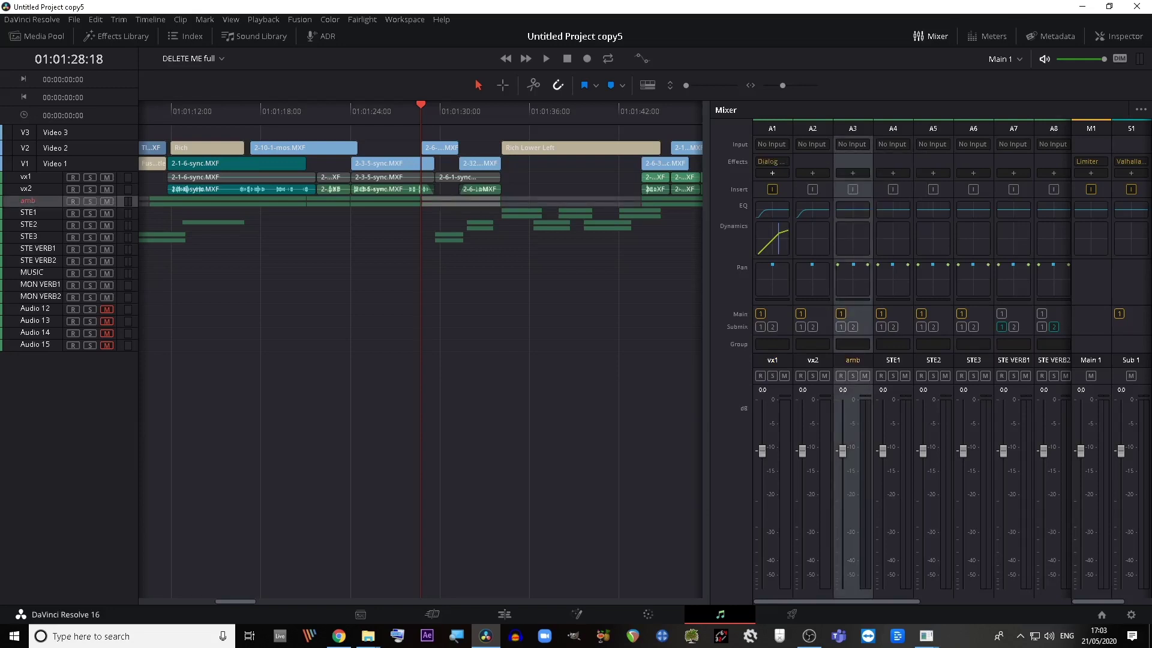
Add a second Dialog Processor effect to the vx1 track and toggle its Excite and Expander sections
click(772, 173)
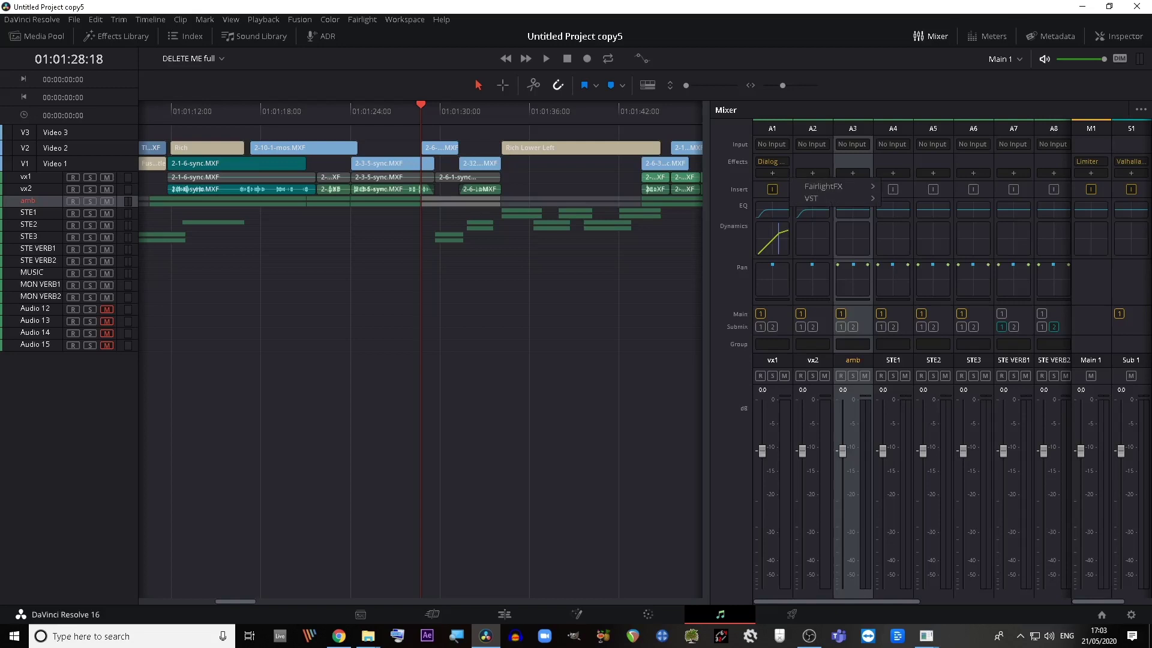
mouse_move(824, 186)
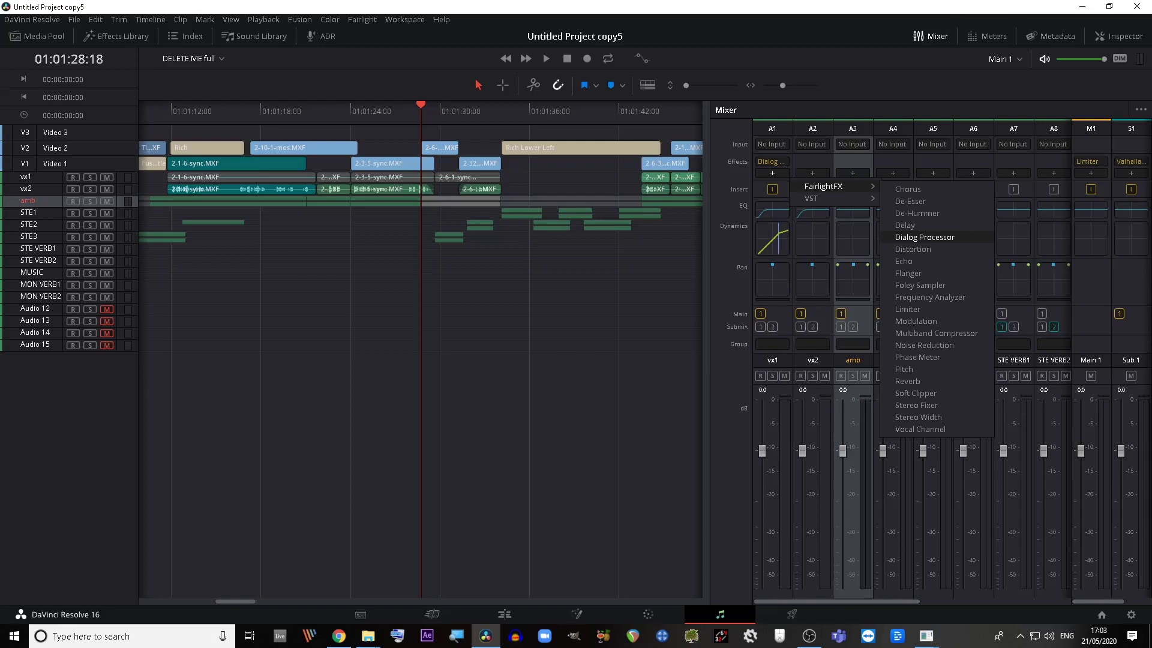
click(924, 237)
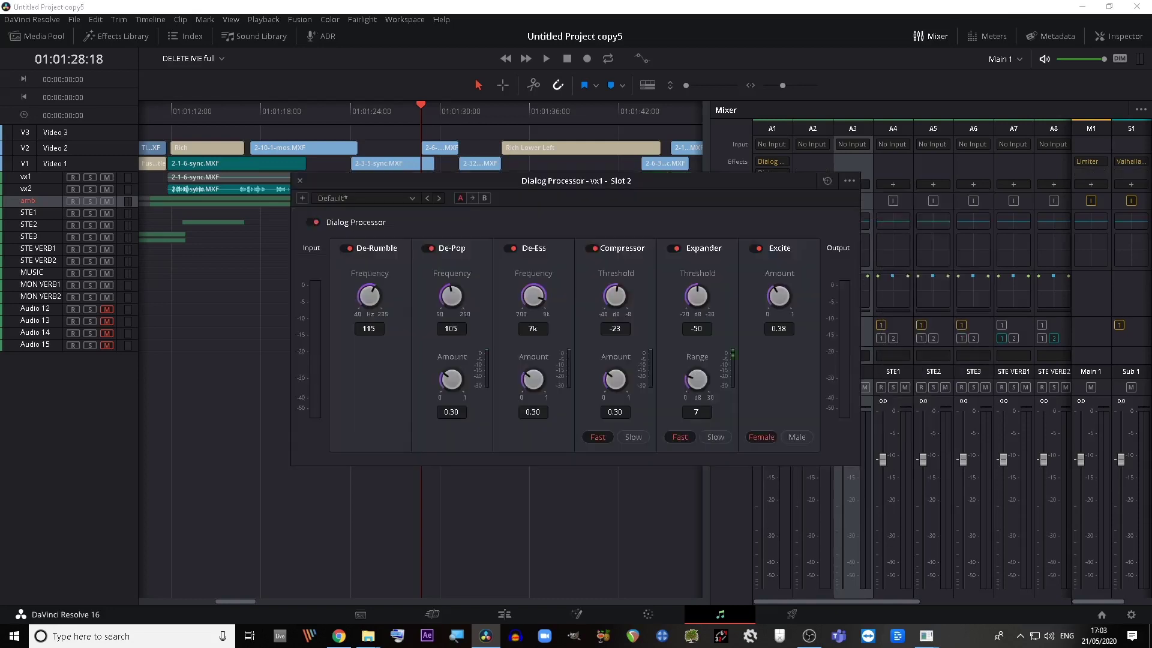
drag(576, 181, 449, 266)
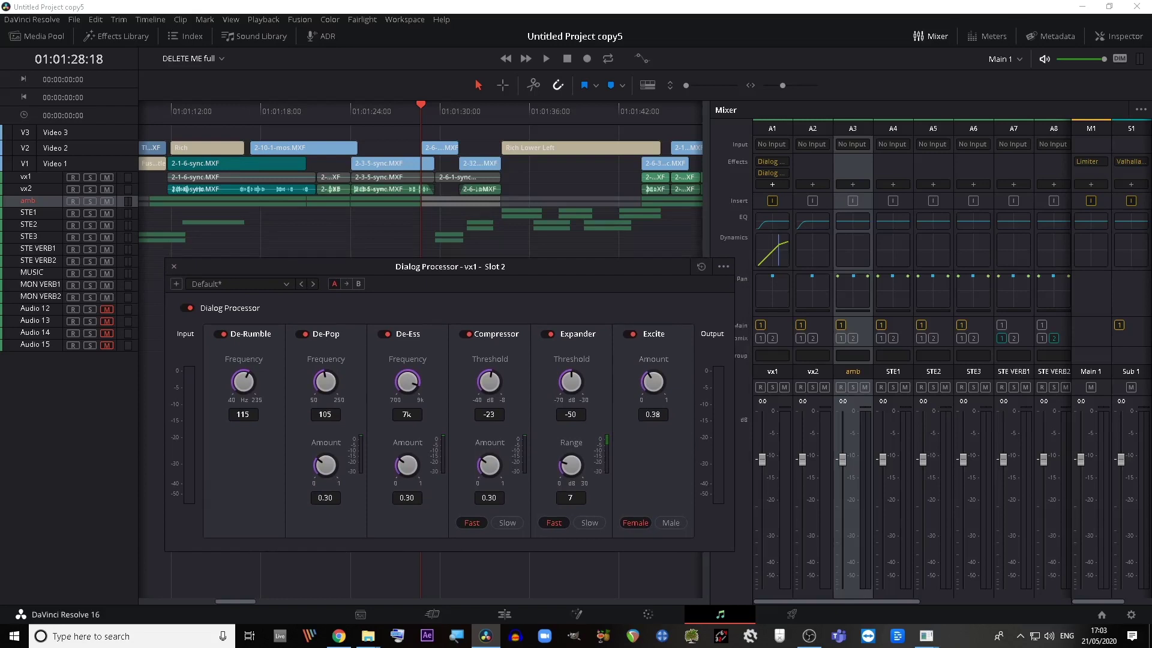
click(629, 334)
click(548, 334)
click(174, 266)
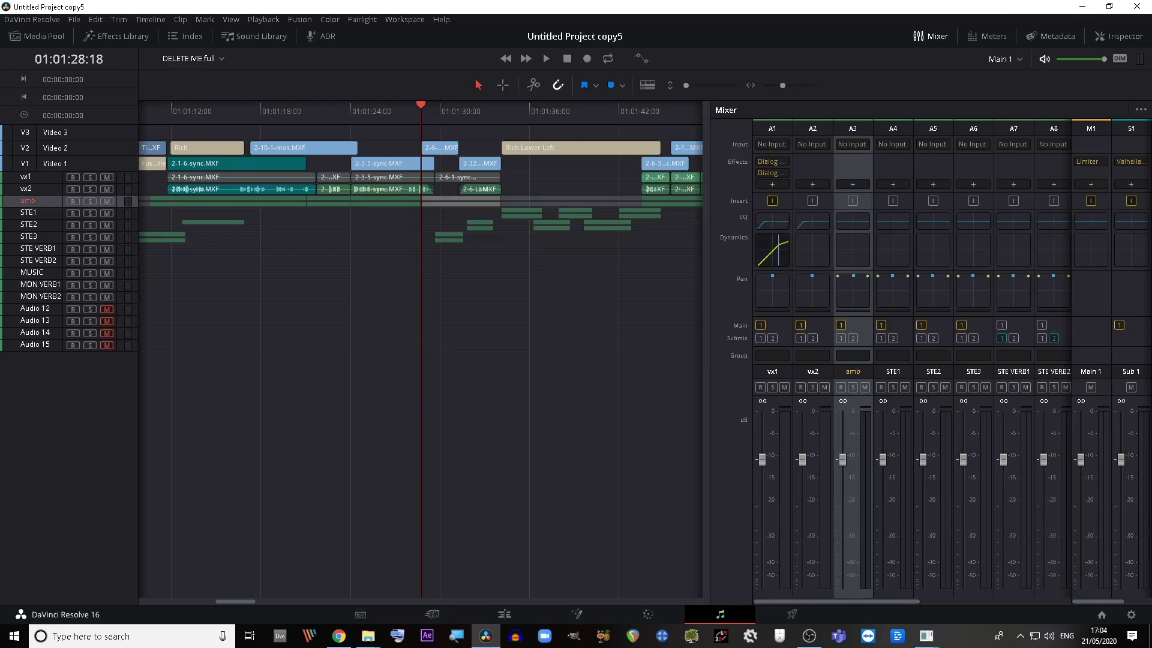
Examine the Equalizer and Dynamics settings of the vx1 track, and close both windows
click(772, 222)
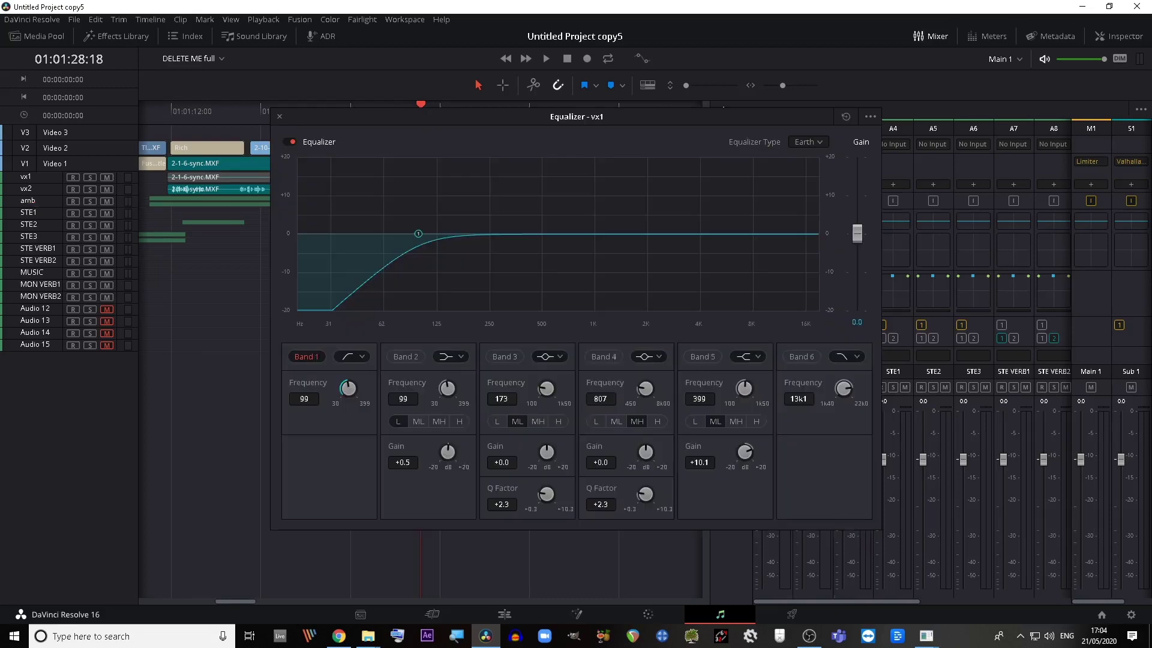
click(279, 116)
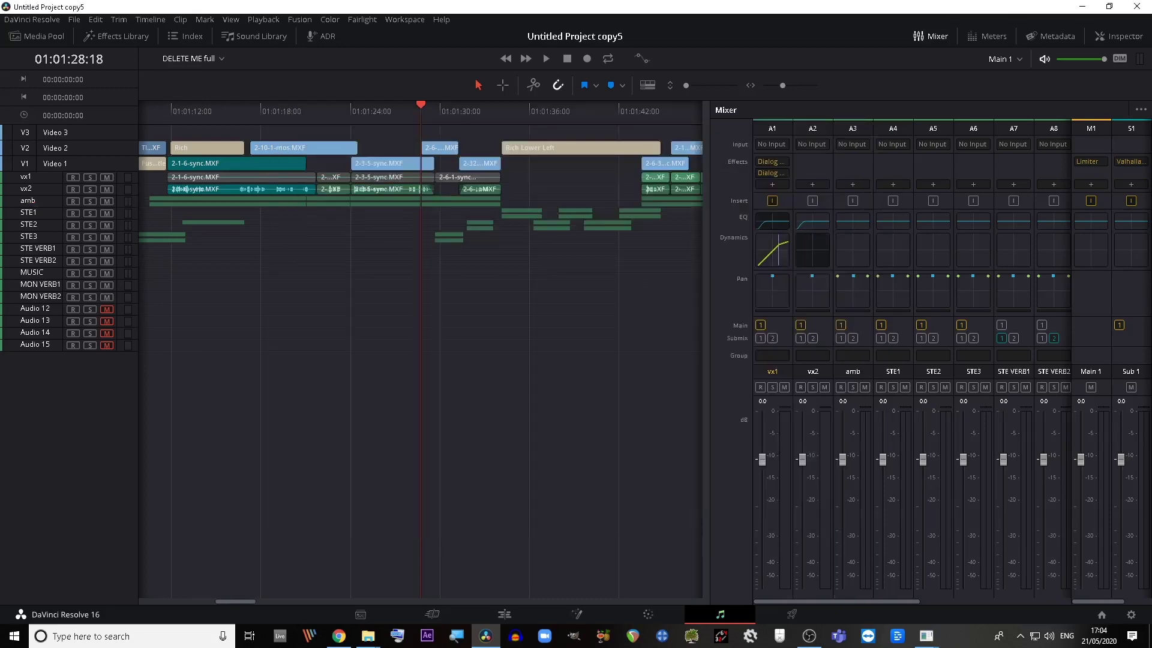
click(772, 249)
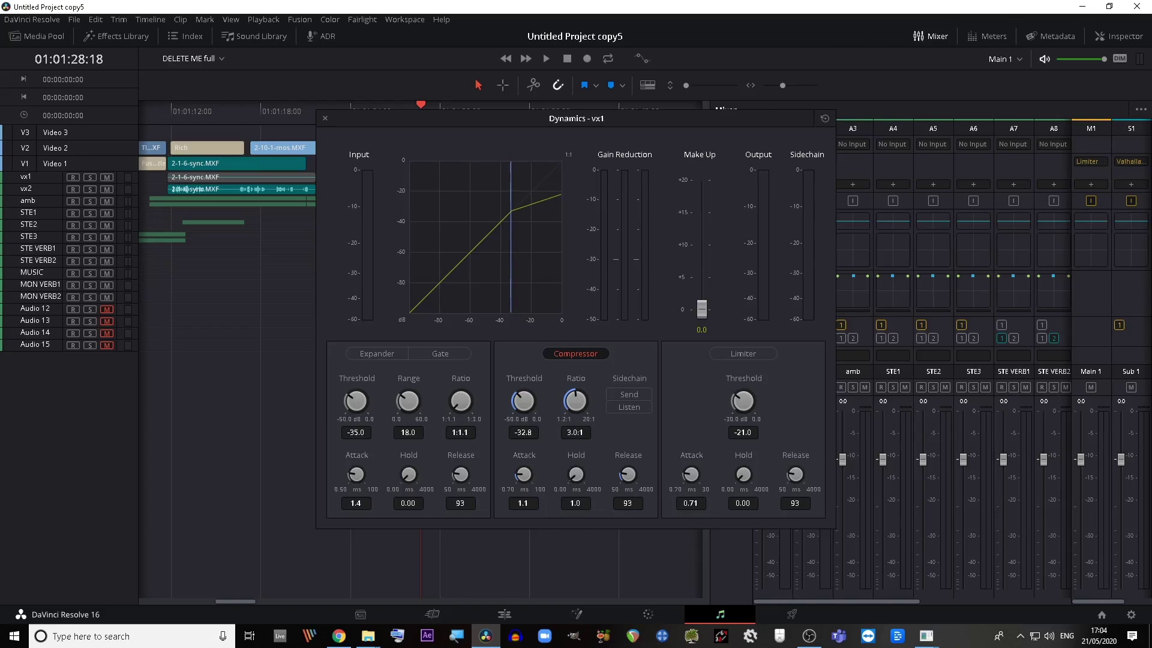
drag(576, 118, 530, 150)
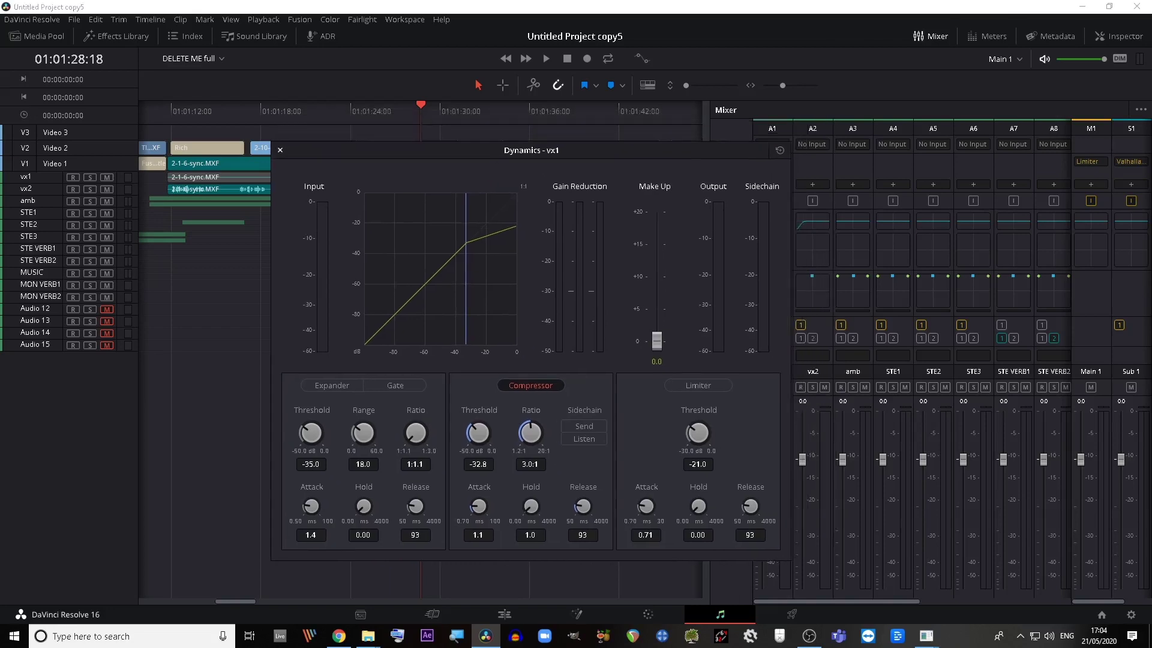
click(280, 150)
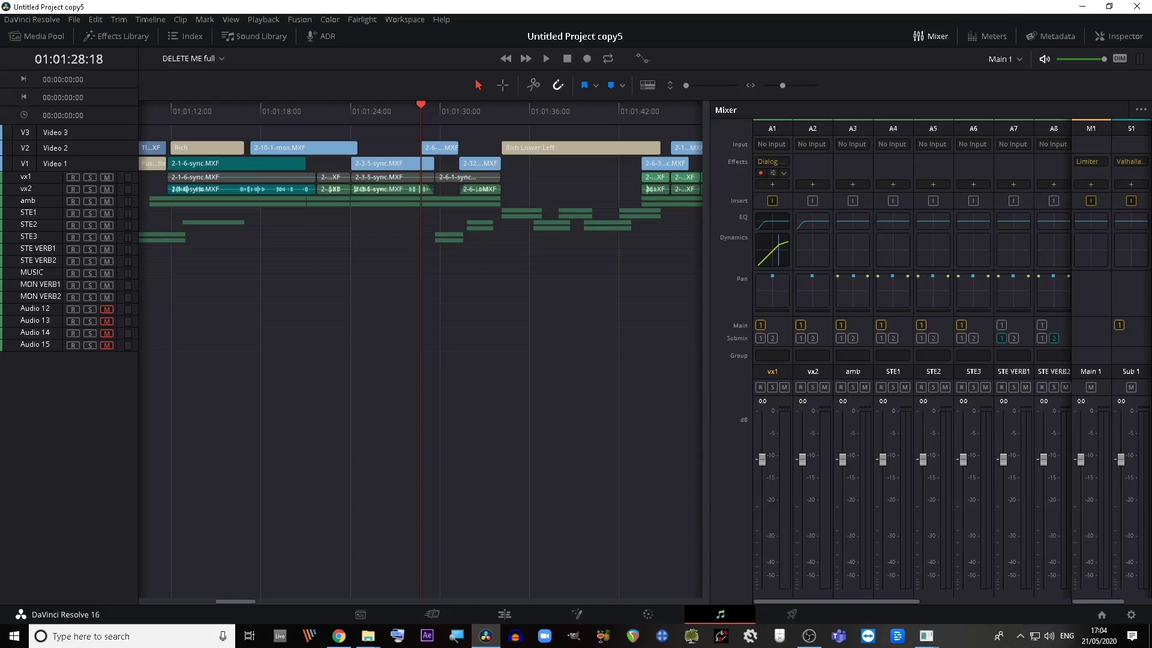
Delete the second Dialog Processor from the vx1 track and open the remaining one, placed clear of the vx1 channel strip
click(784, 173)
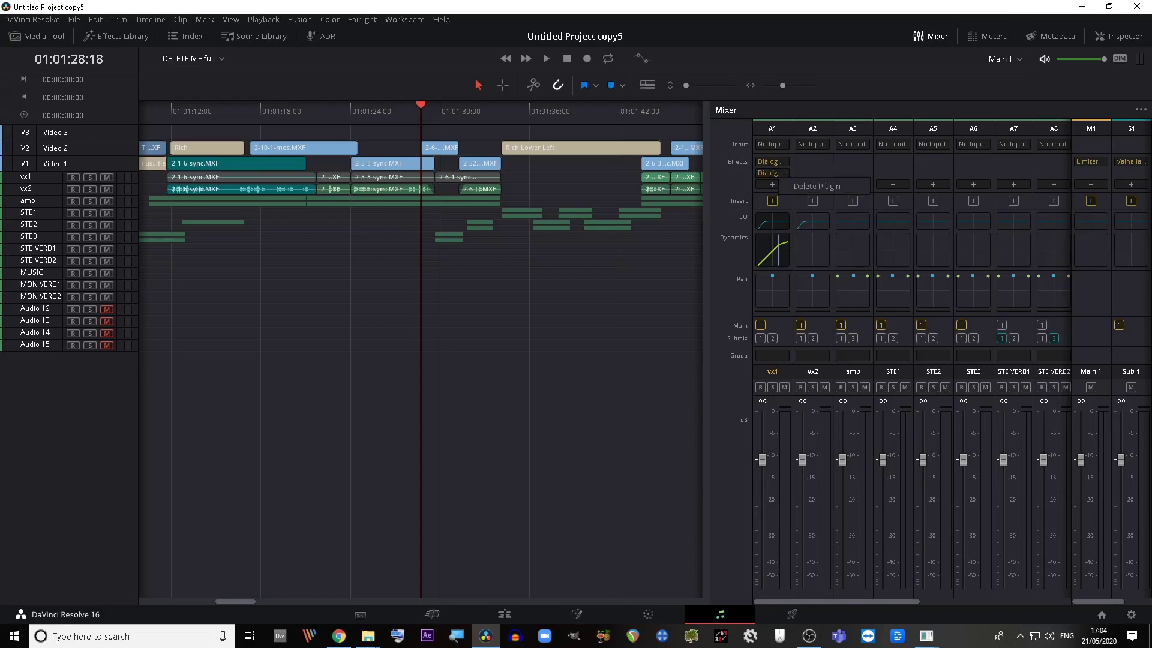
click(806, 185)
click(773, 162)
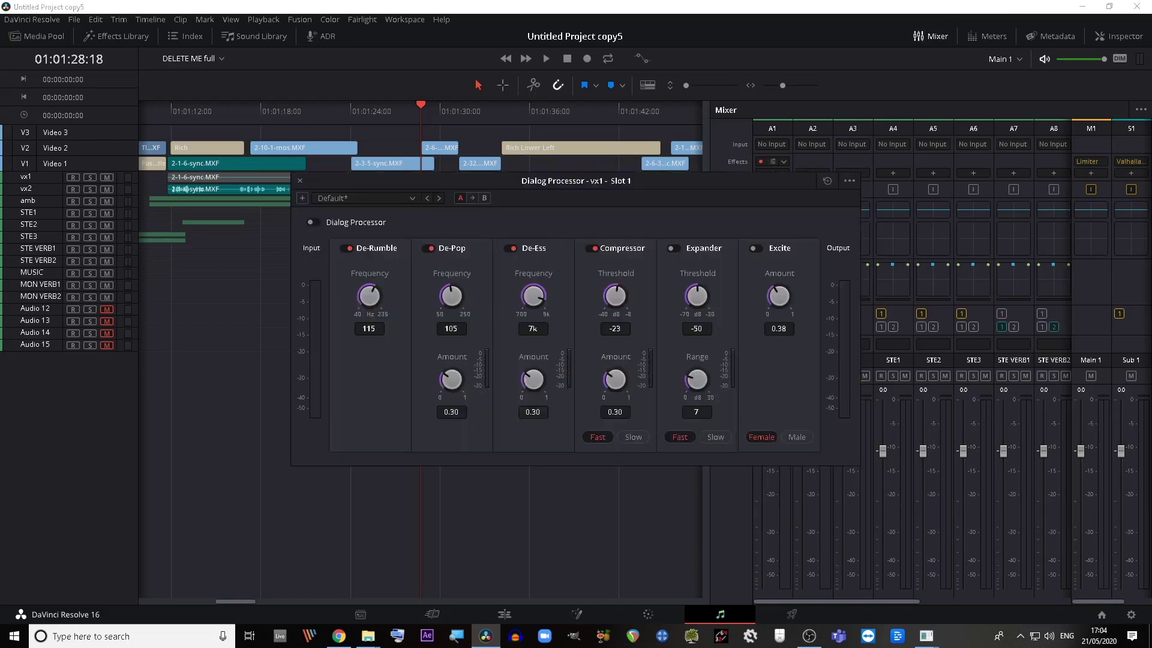
drag(660, 180, 585, 244)
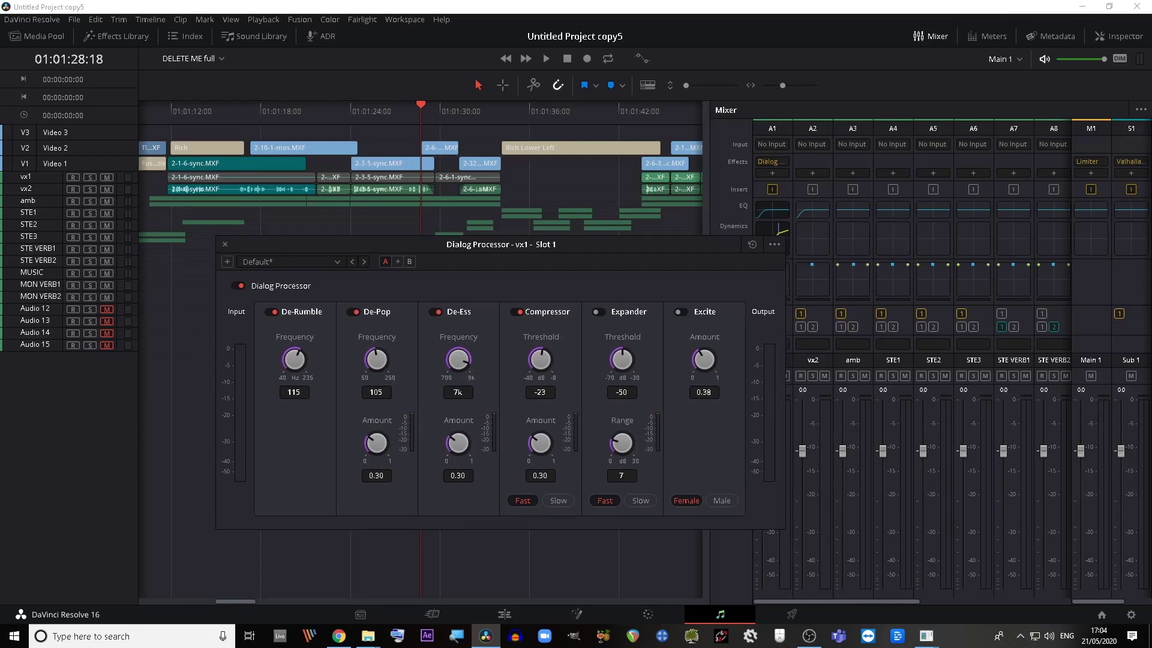
drag(585, 244, 521, 254)
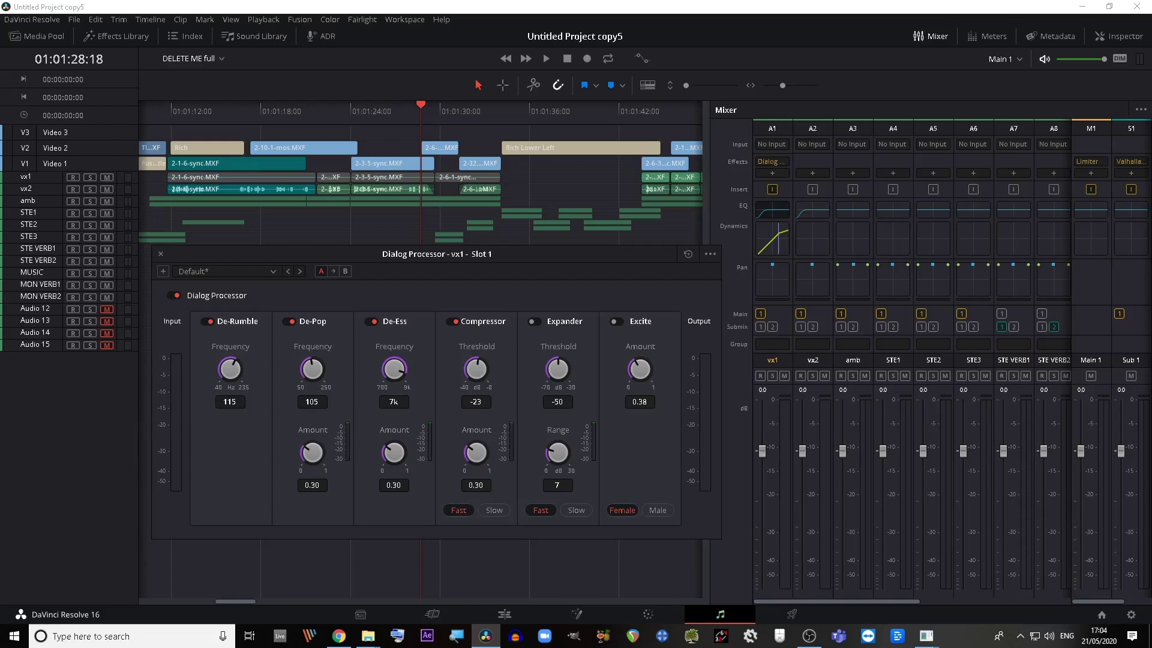
Adjust the Compressor amount in the vx1 track's Dialog Processor and save the project
drag(476, 453, 476, 393)
key(ctrl+s)
mouse_move(476, 452)
mouse_down()
mouse_move(476, 474)
mouse_move(476, 444)
mouse_move(476, 459)
mouse_up()
key(ctrl+s)
drag(476, 452, 476, 435)
key(Escape)
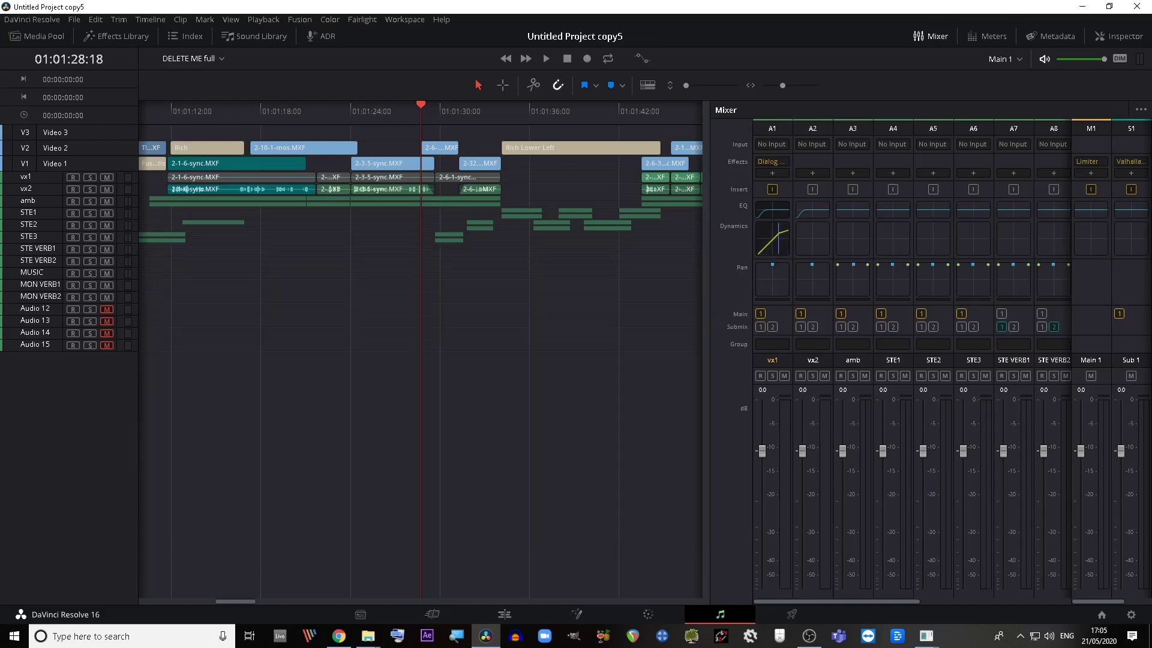
Set the compressor ratio in the vx1 track's Dynamics to 9.1:1 and close the window
double_click(772, 239)
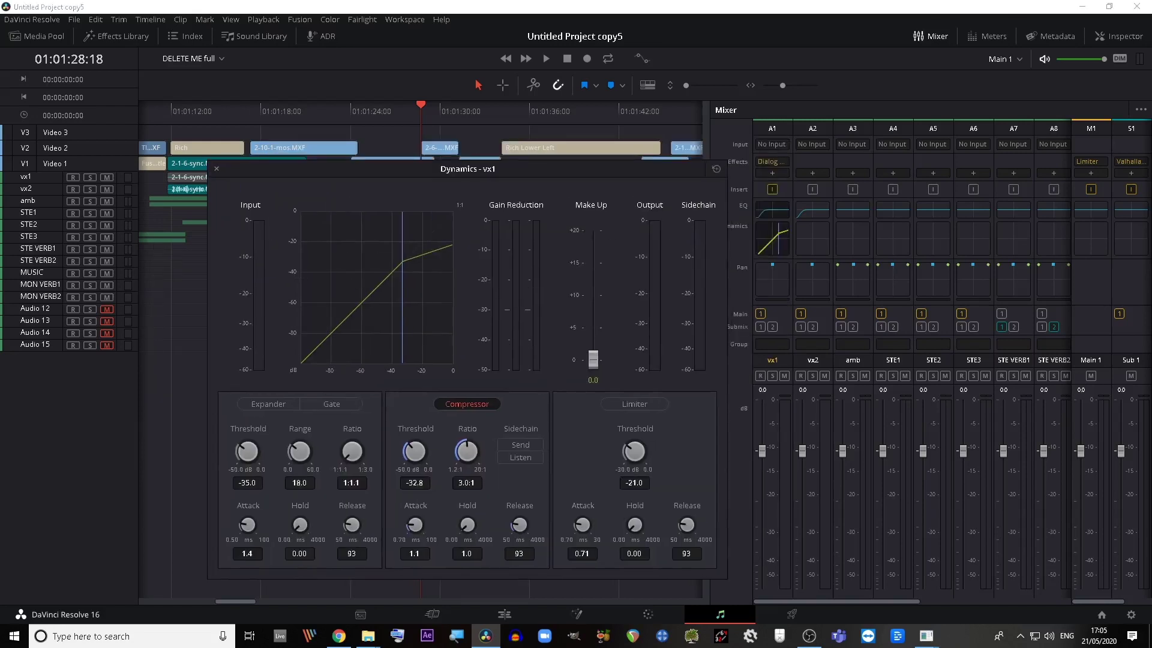
drag(467, 451, 467, 425)
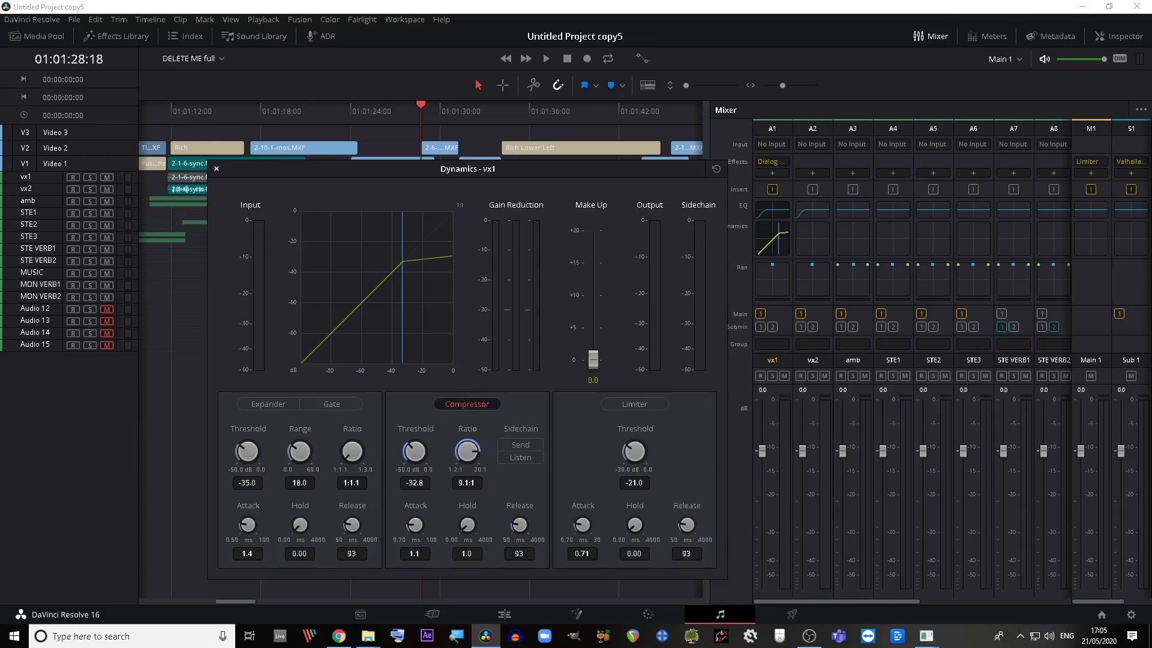
key(Escape)
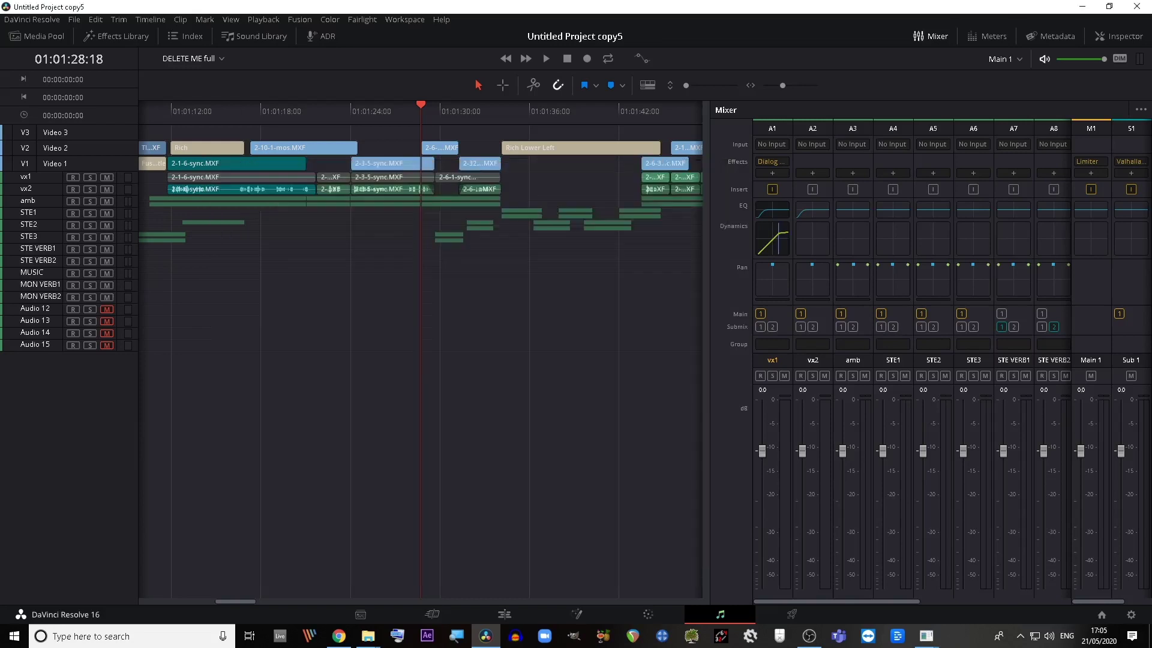
Open the vx1 track's Equalizer and toggle Band 1 off and back on
click(772, 210)
drag(575, 116, 513, 129)
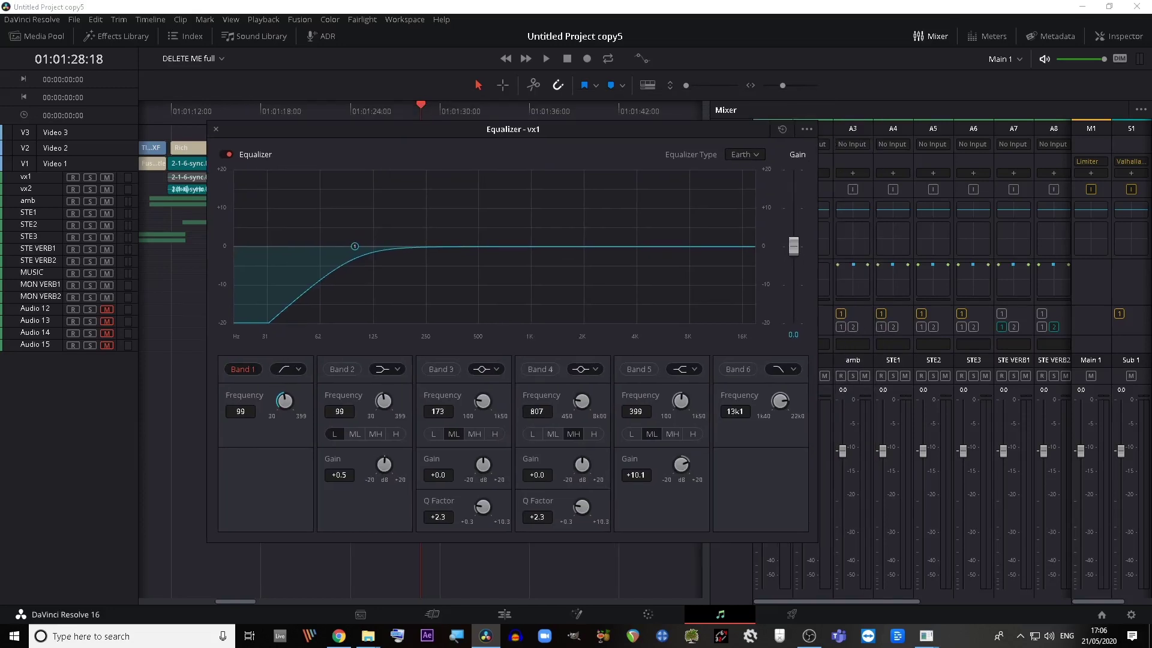
click(243, 369)
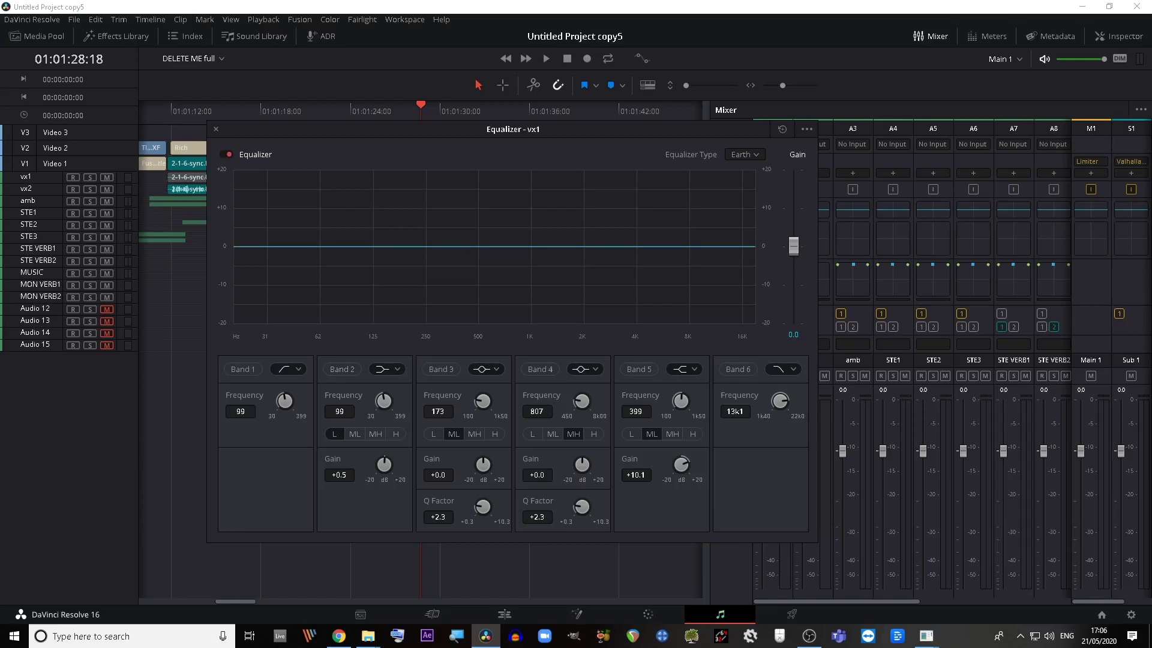
click(243, 369)
Enable Band 3 of the vx1 Equalizer and shape it into a +6.5 dB boost at 985 Hz
click(441, 369)
drag(397, 246, 529, 222)
key(ctrl+z)
key(ctrl+z)
key(ctrl+z)
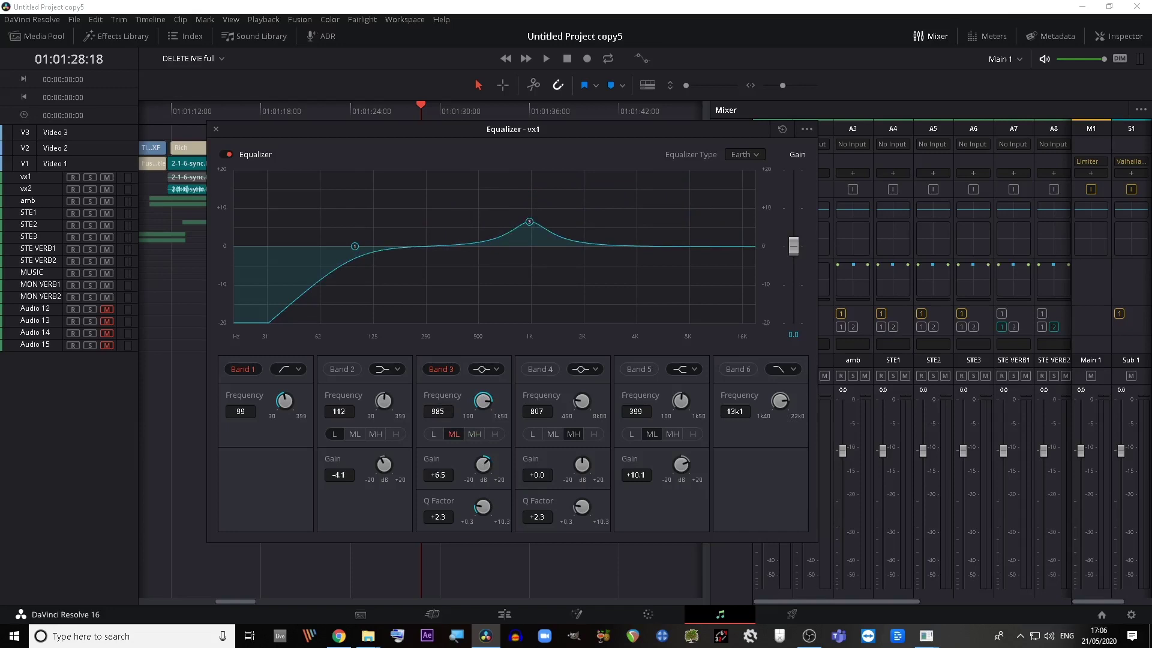
Set the Band 1 low-cut frequency of the vx1 Equalizer to 100 Hz
key(ctrl+z)
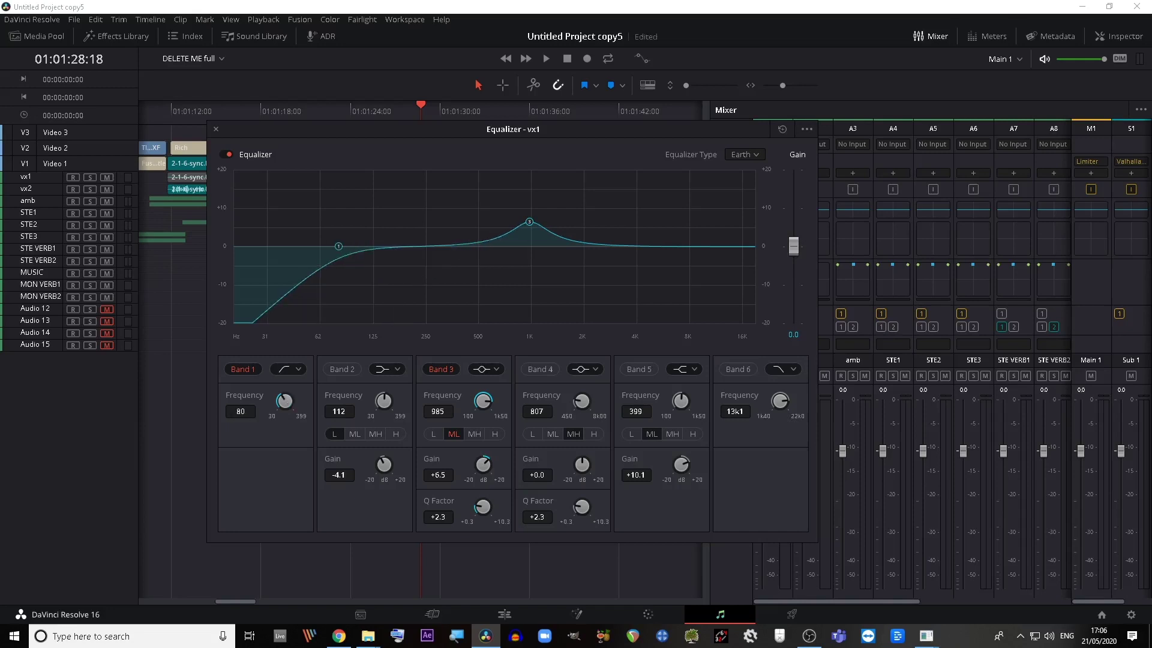
key(ctrl+z)
drag(285, 401, 300, 401)
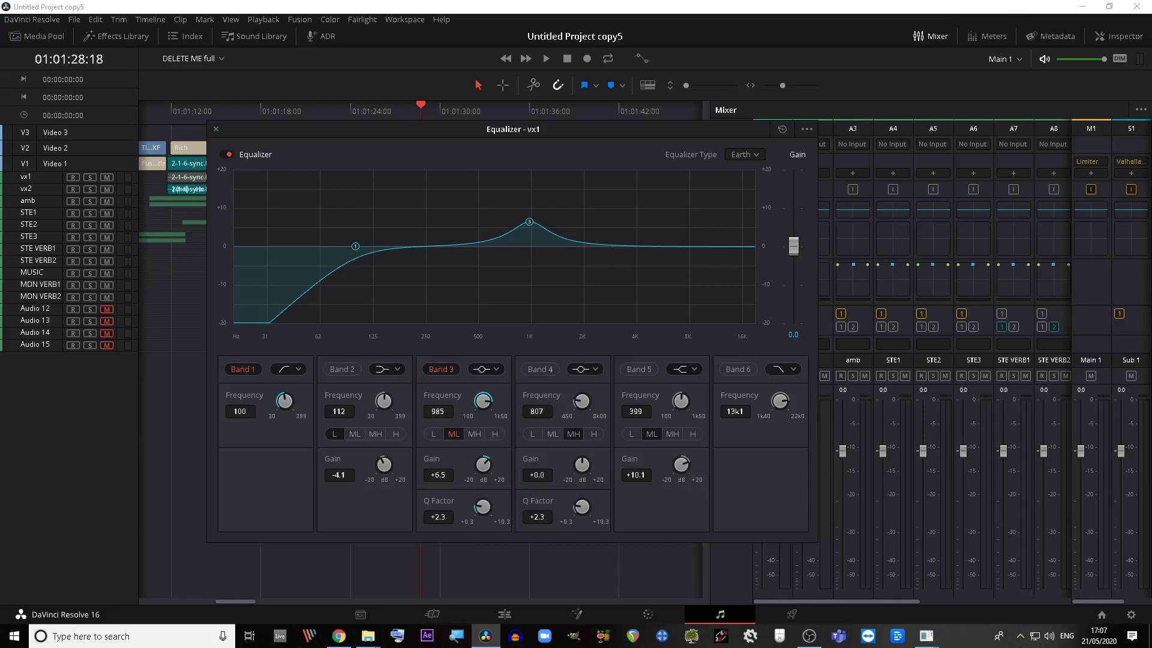
Enable Band 6 of the vx1 Equalizer and move the Band 3 boost to 591 Hz at +9.4 dB
drag(513, 129, 486, 147)
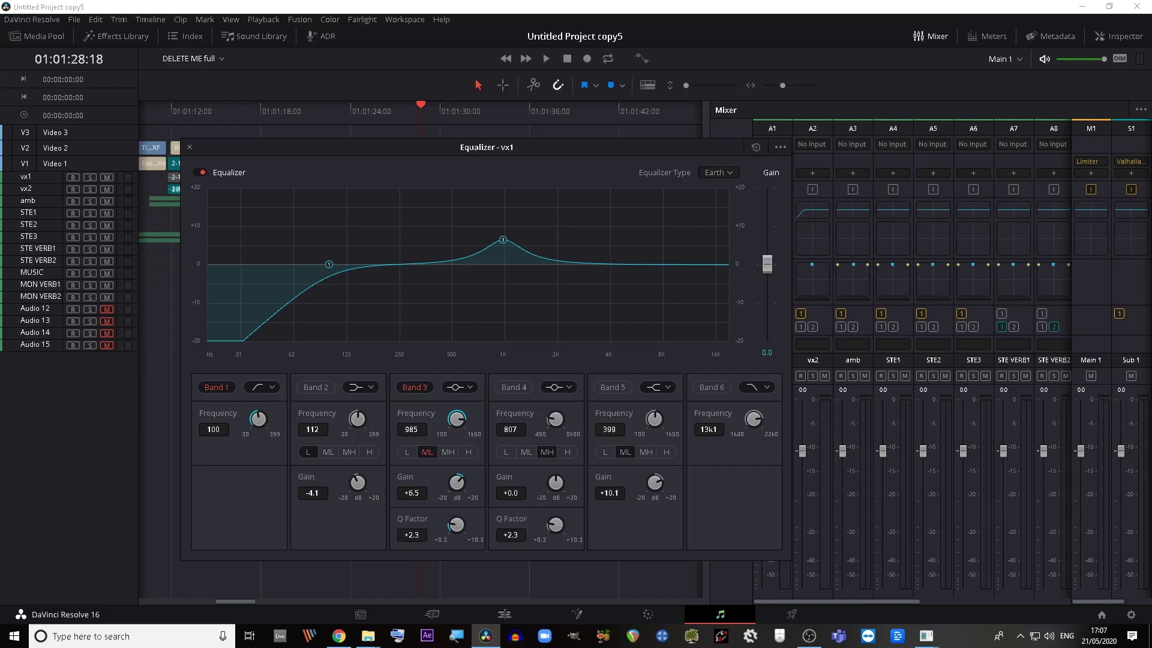
click(708, 386)
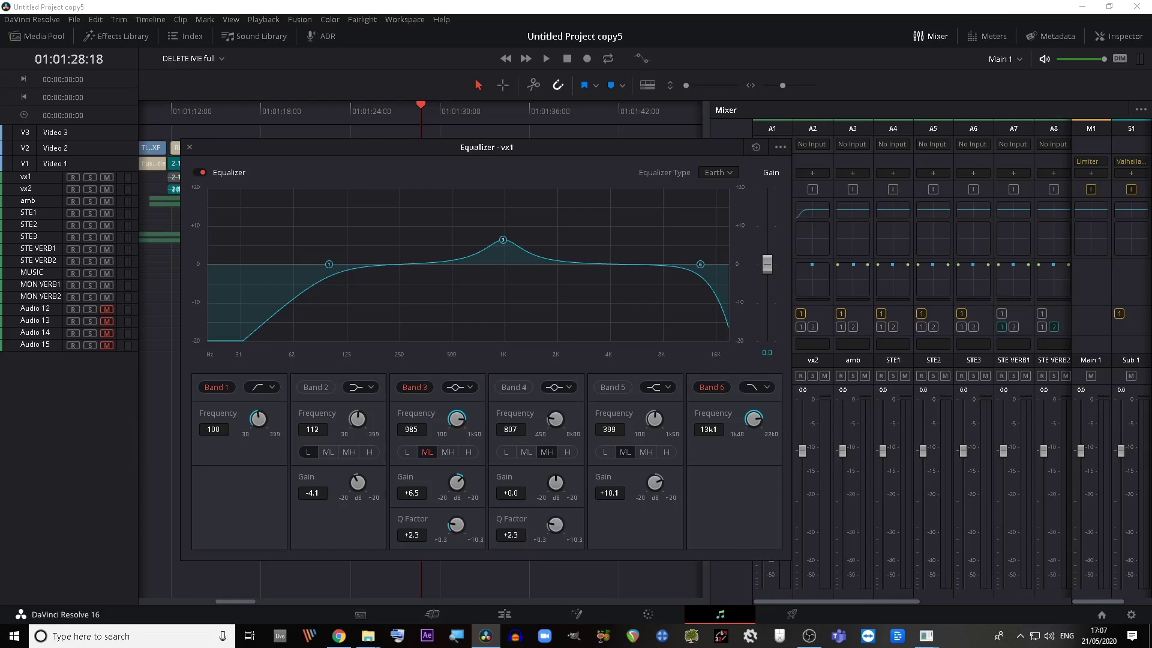
drag(504, 240, 454, 238)
key(ctrl+s)
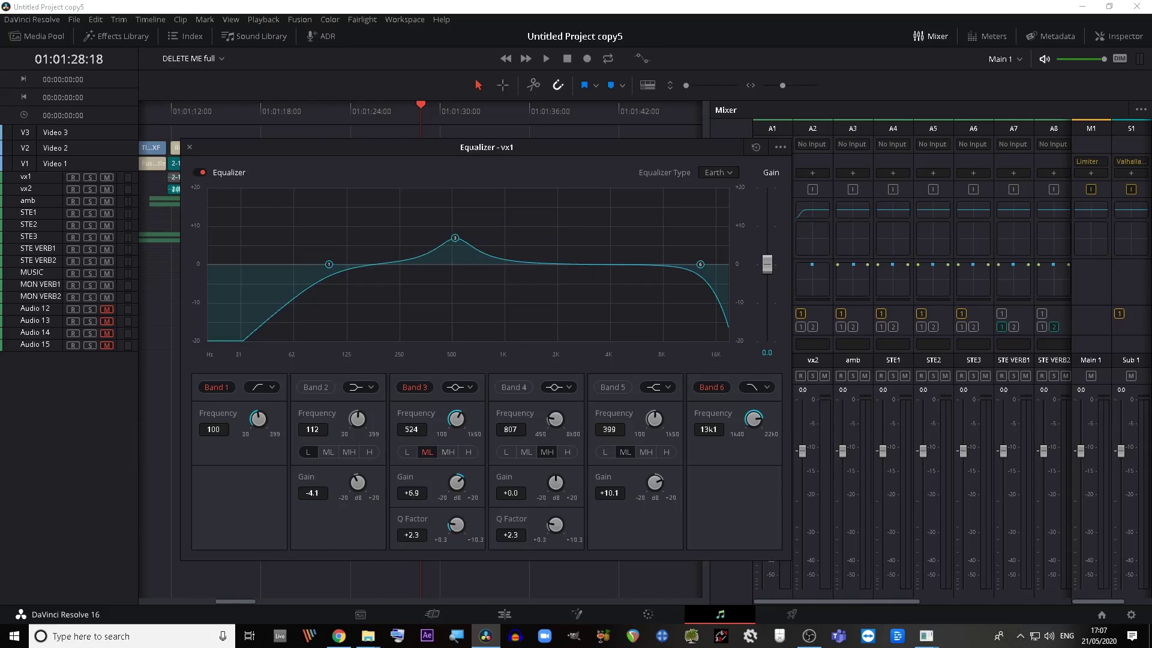
mouse_move(455, 238)
mouse_down()
mouse_move(513, 224)
mouse_move(515, 323)
mouse_move(468, 258)
mouse_move(364, 218)
mouse_move(470, 219)
mouse_move(403, 252)
mouse_move(384, 228)
mouse_move(547, 217)
mouse_move(547, 317)
mouse_move(547, 226)
mouse_move(598, 322)
mouse_move(540, 234)
mouse_move(440, 225)
mouse_move(526, 228)
mouse_move(464, 229)
mouse_up()
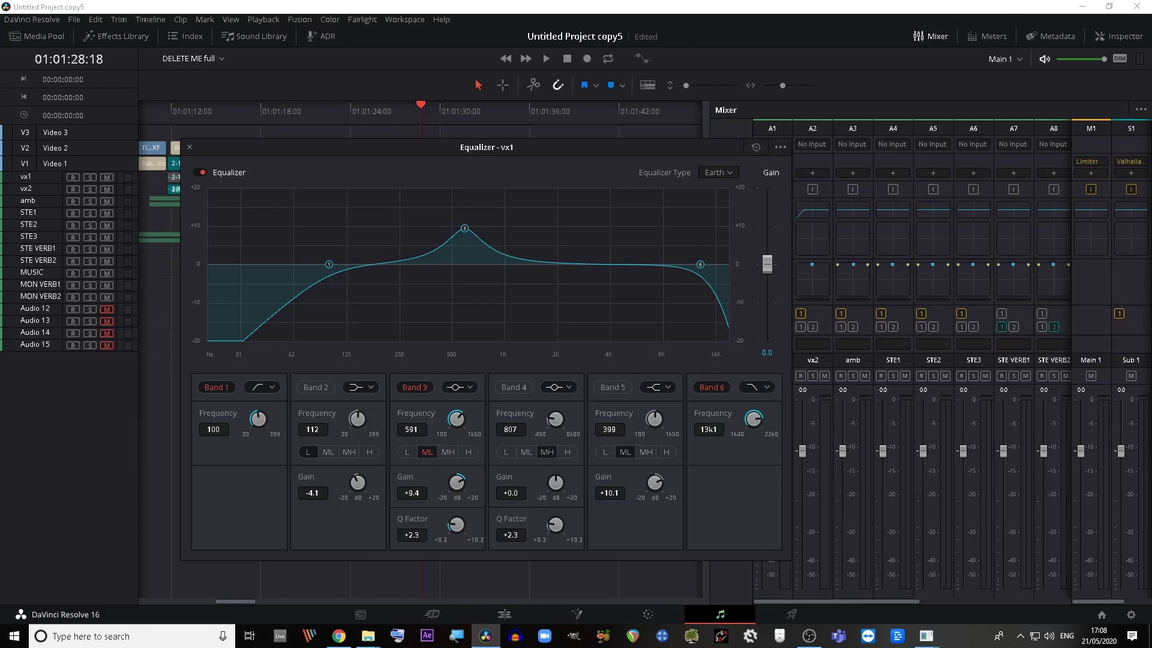
Narrow Band 3 to a Q Factor of 9.6 at 272 Hz and -3.3 dB, and switch the band off
drag(456, 525, 456, 480)
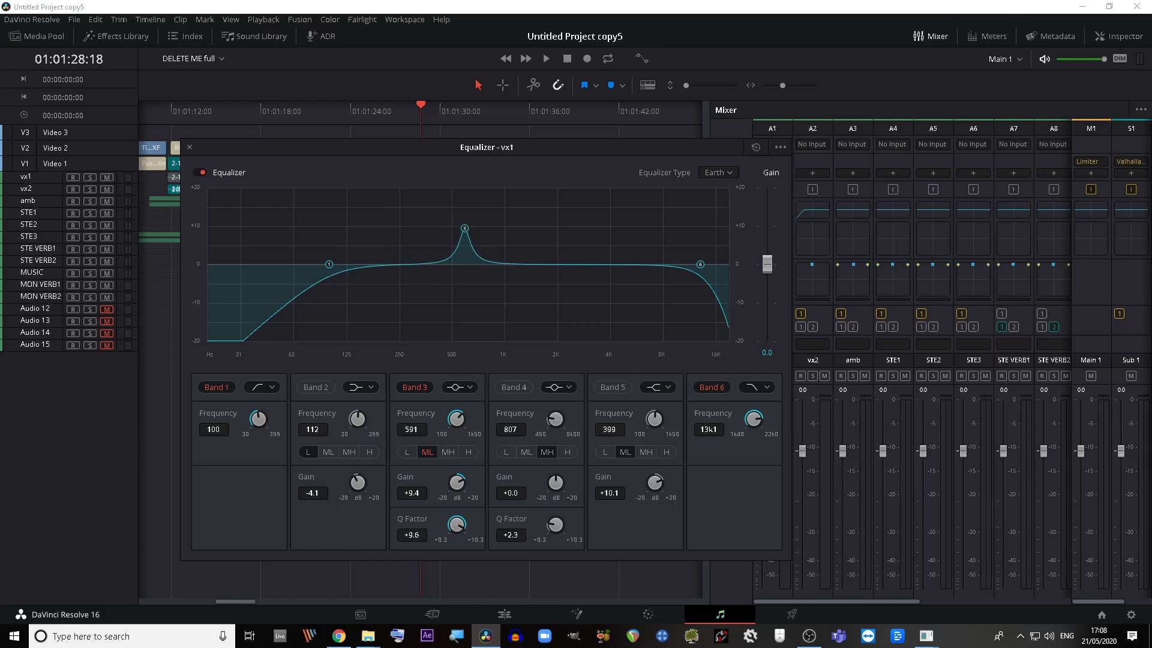
drag(464, 229, 405, 276)
click(414, 388)
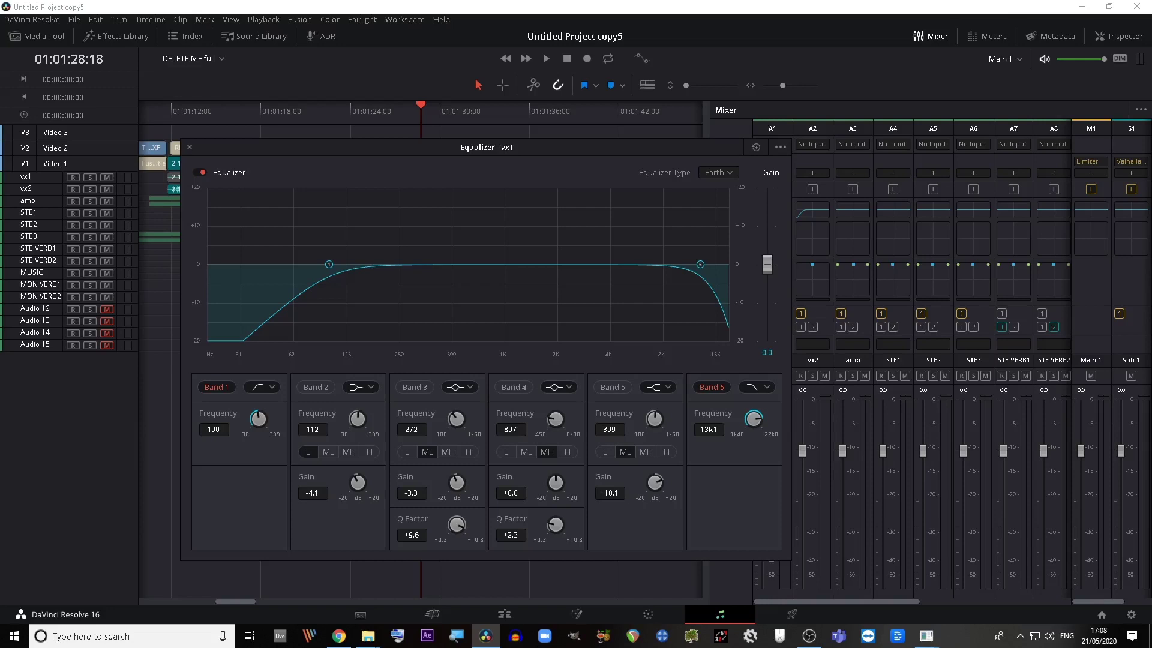
key(Escape)
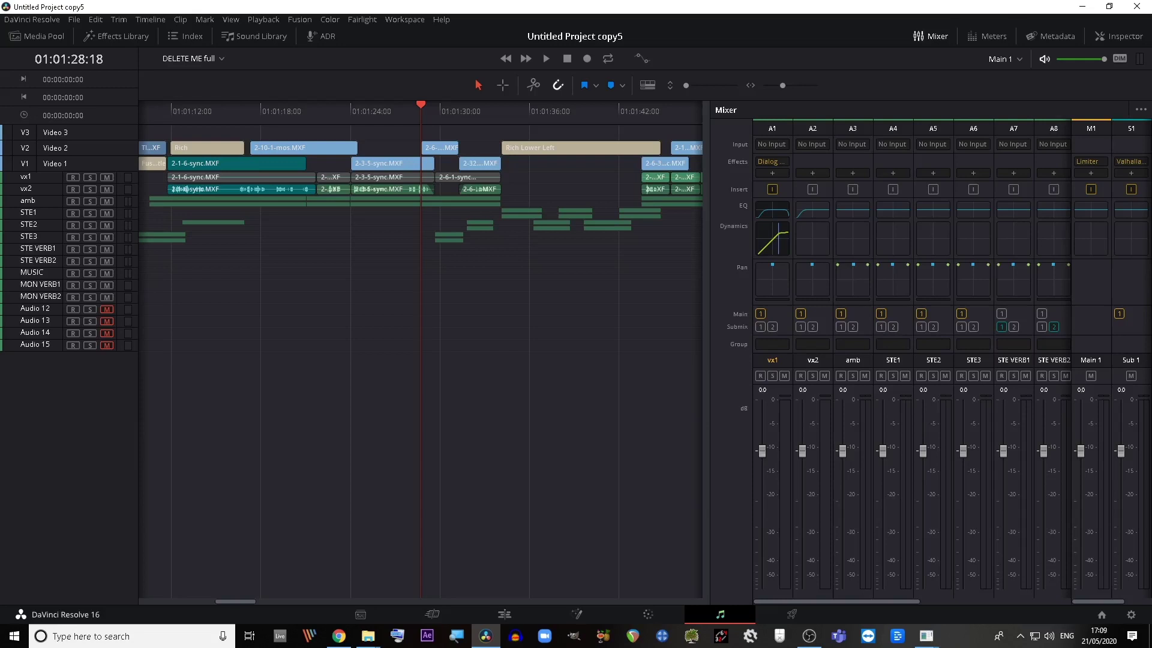
Look through the track channels in the Mixer and widen it to show more of them at once
scroll(911, 360, right, 6)
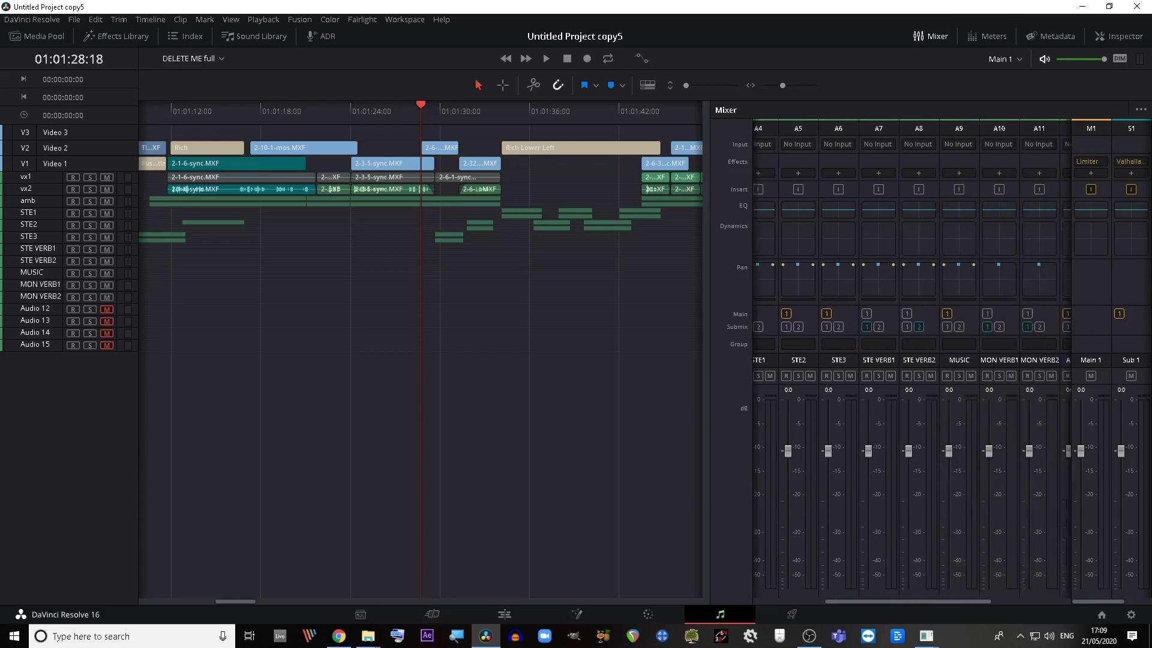
scroll(912, 360, left, 4)
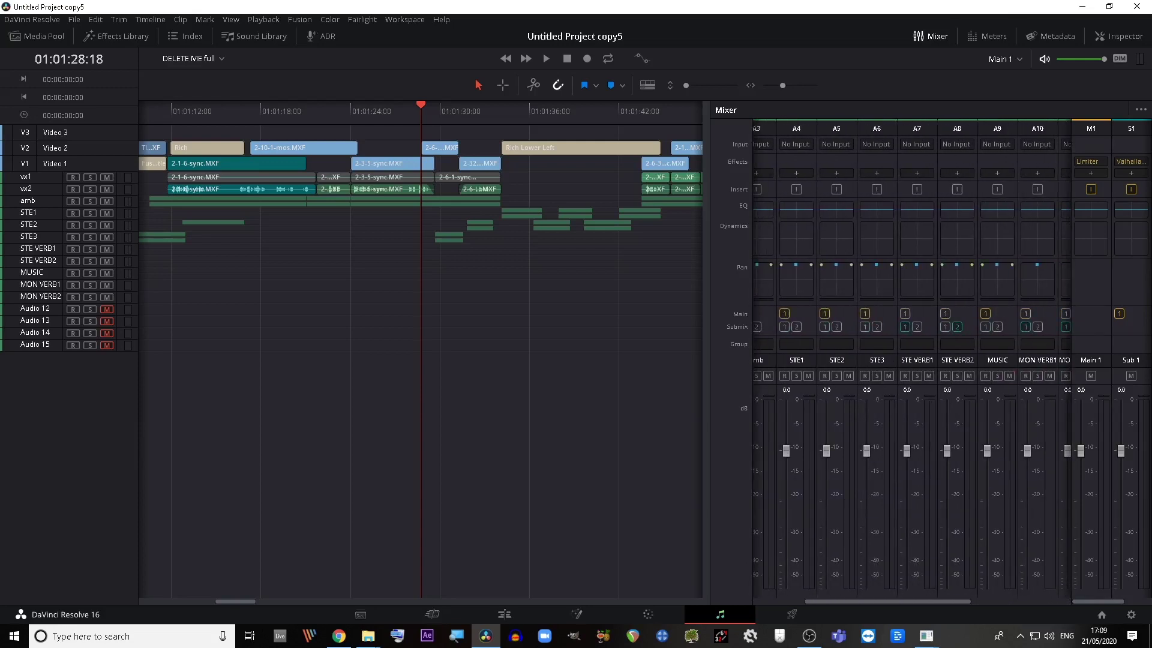
scroll(911, 360, left, 1)
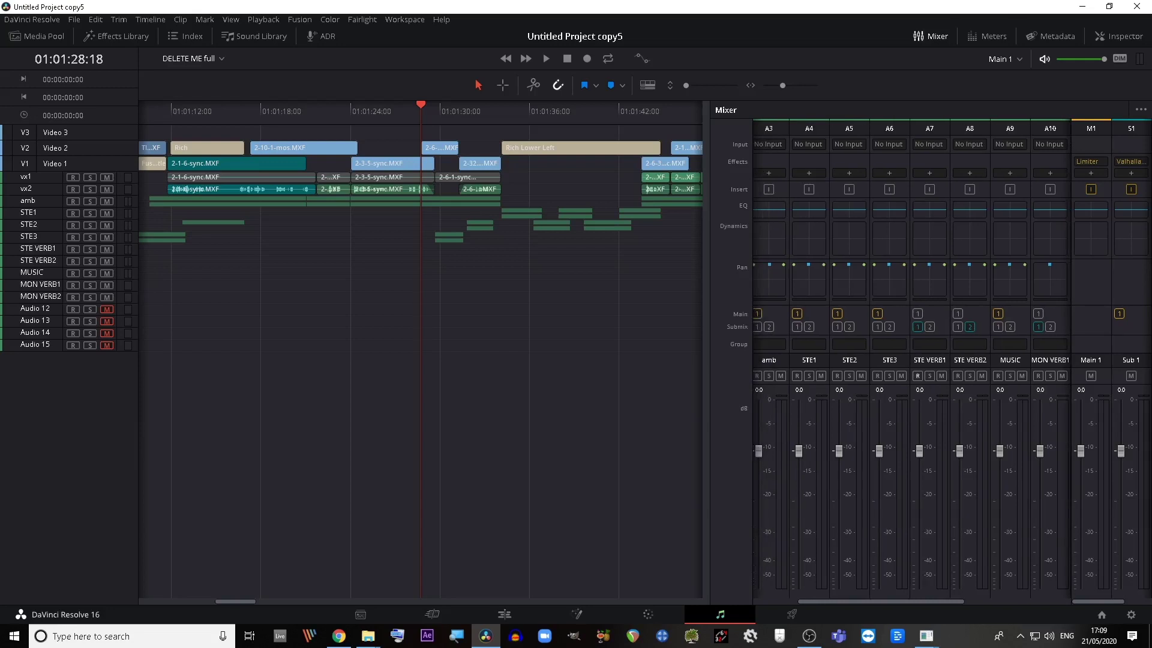
scroll(912, 360, left, 2)
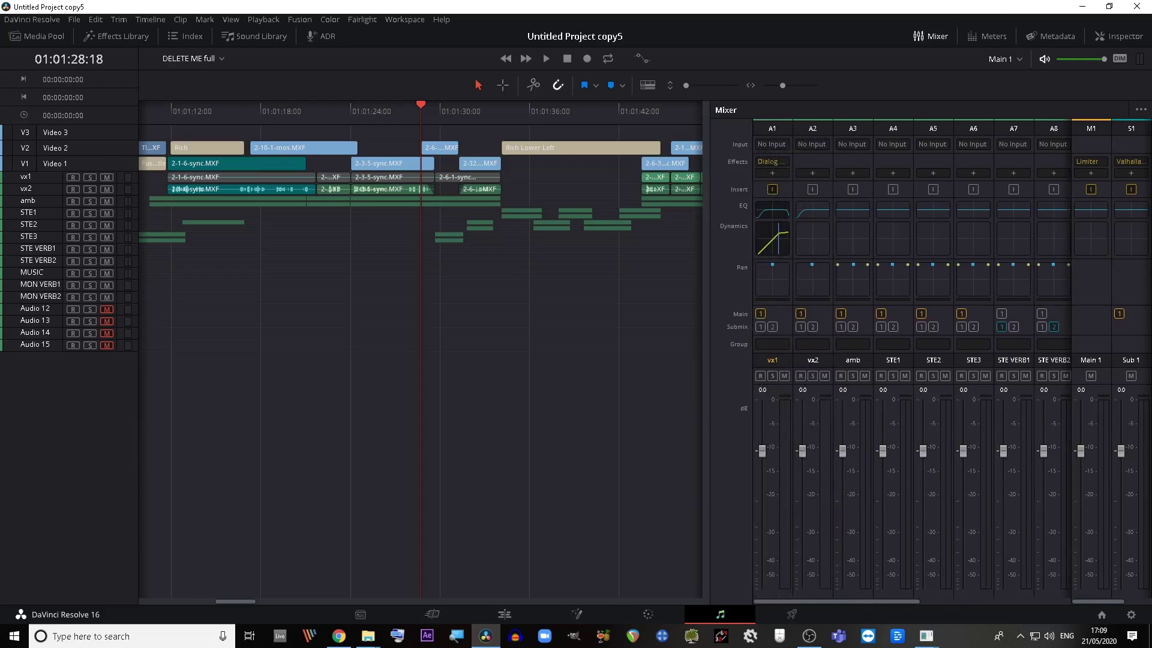
drag(707, 360, 573, 360)
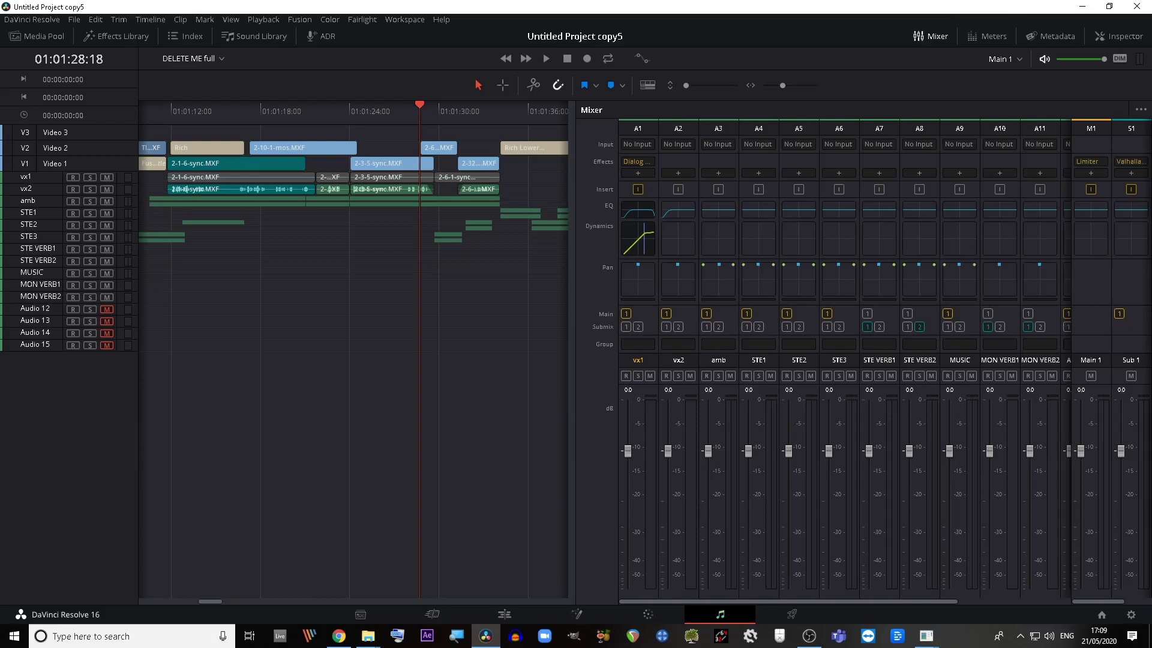
Route the STE VERB2 track to submix 1 in the Mixer
drag(797, 601, 864, 601)
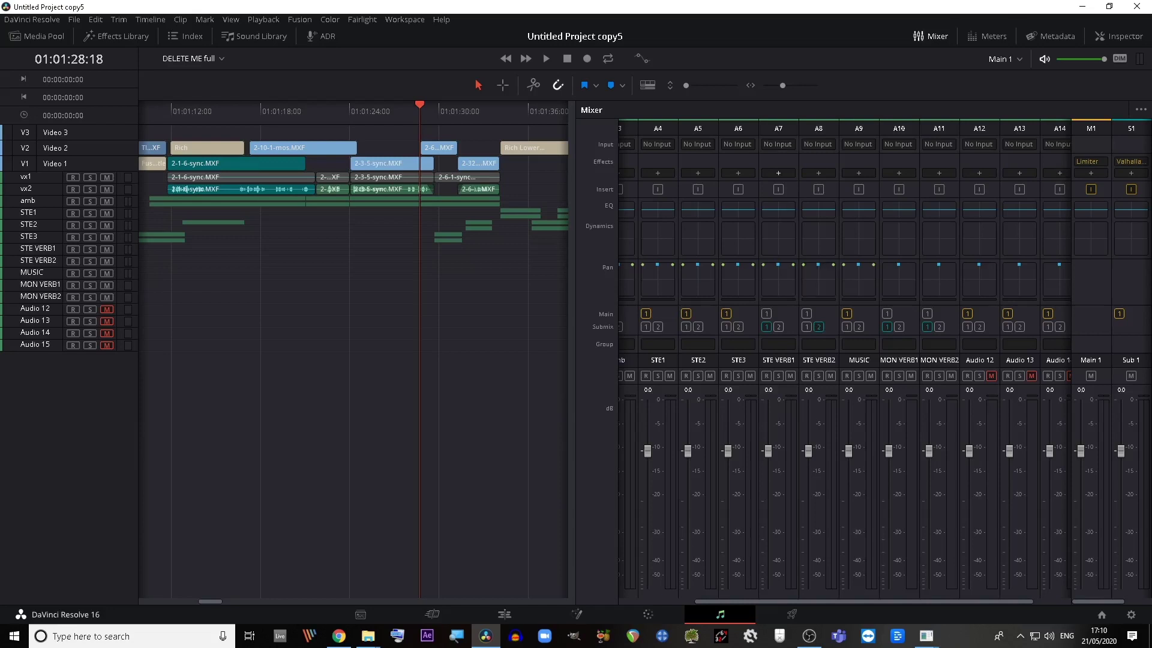
mouse_move(1131, 162)
click(778, 327)
click(818, 326)
Add a third Sub bus to the bus format setup and set its format to Stereo
click(362, 20)
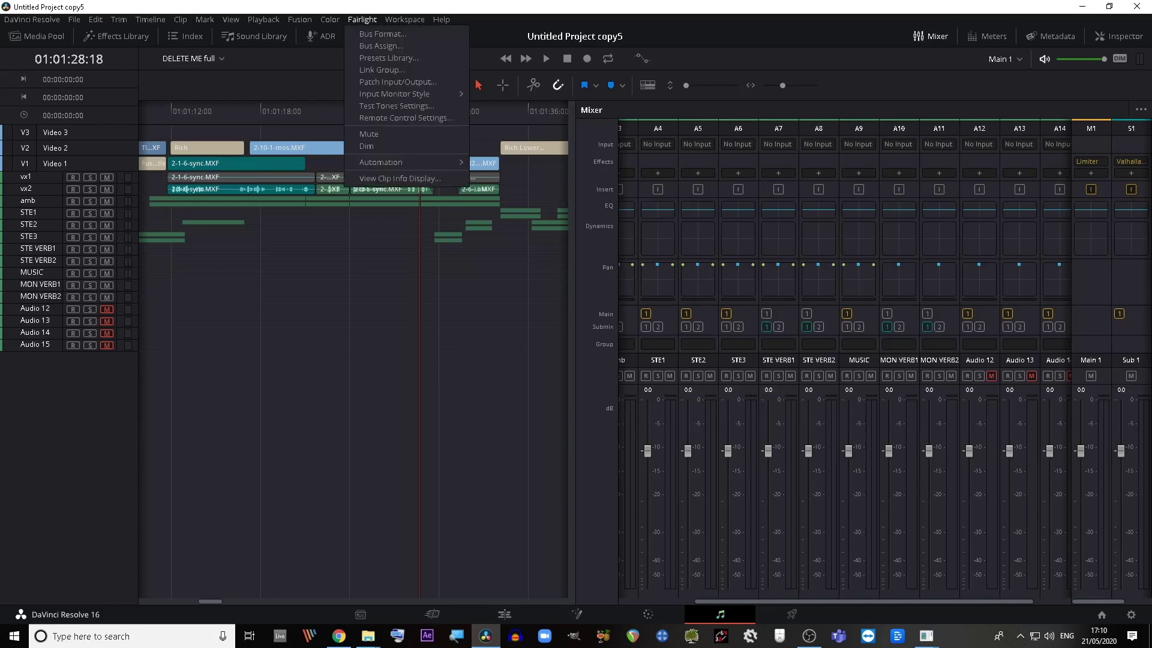
click(382, 34)
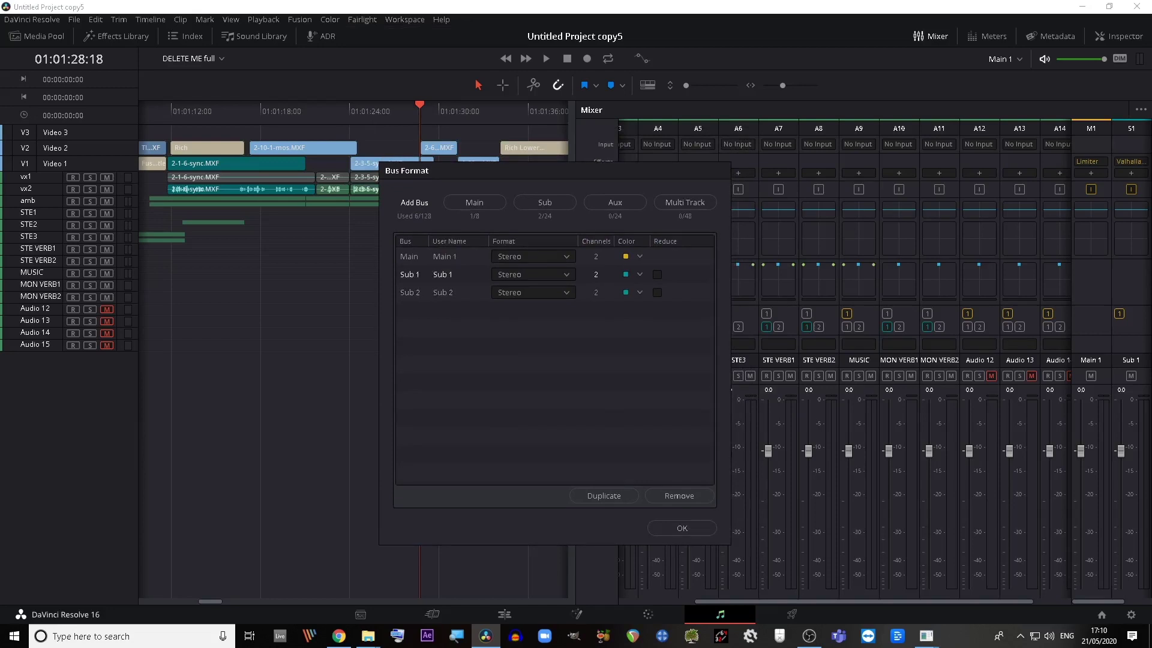
click(545, 202)
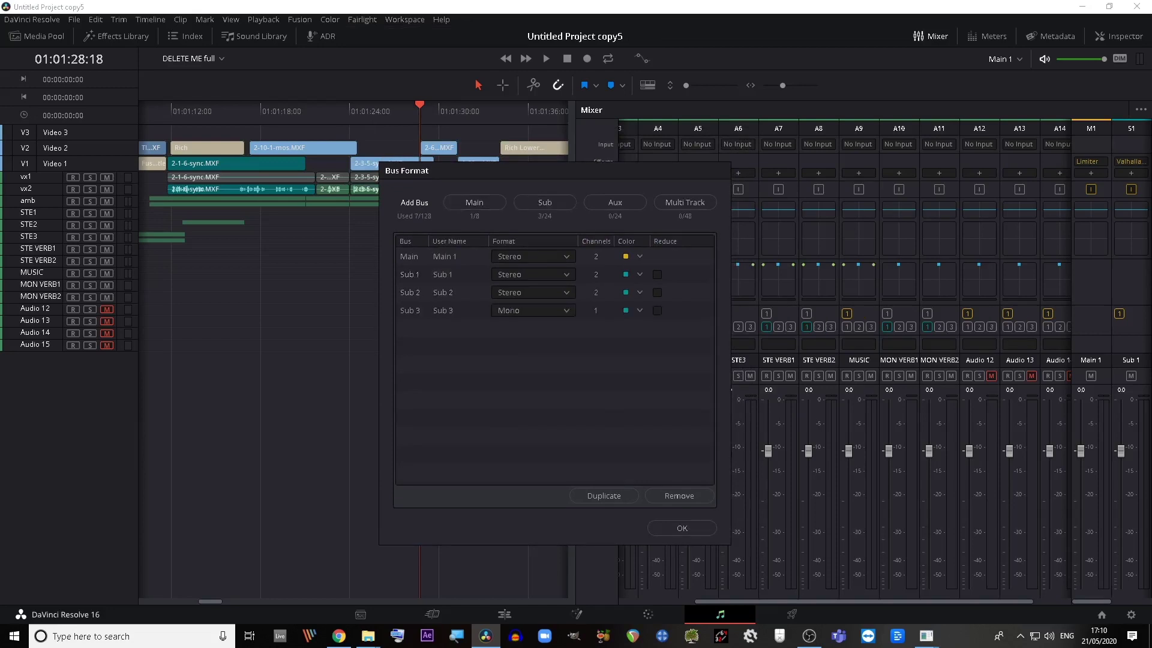
click(532, 310)
click(516, 330)
click(681, 528)
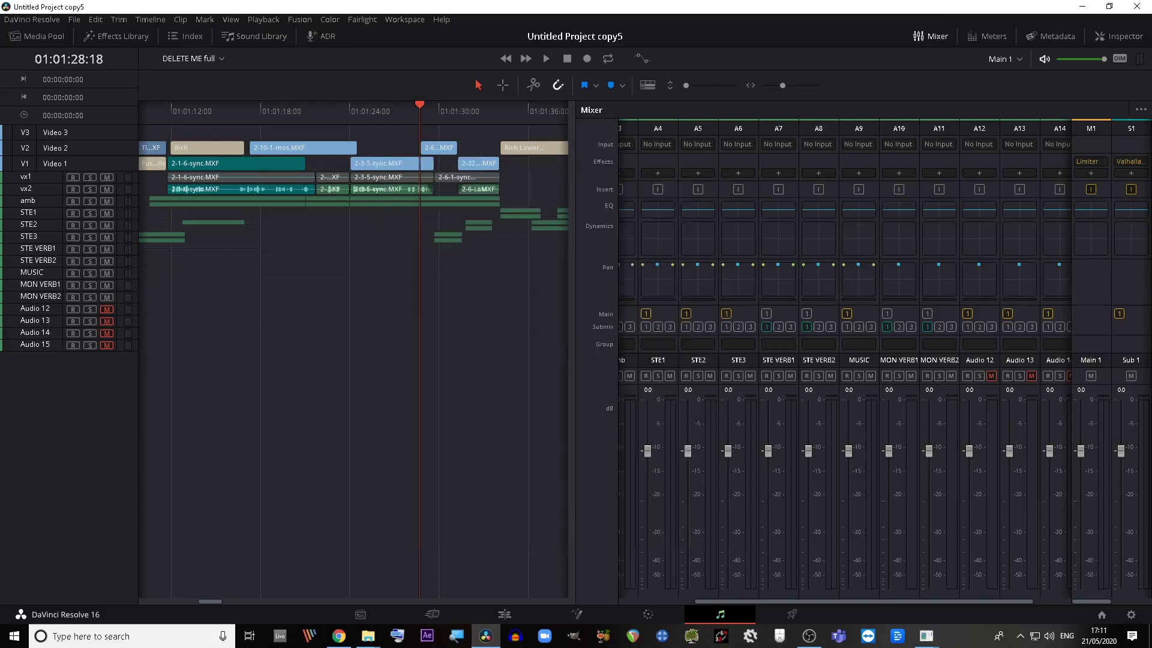
Show the Meters and the Index track list
click(987, 36)
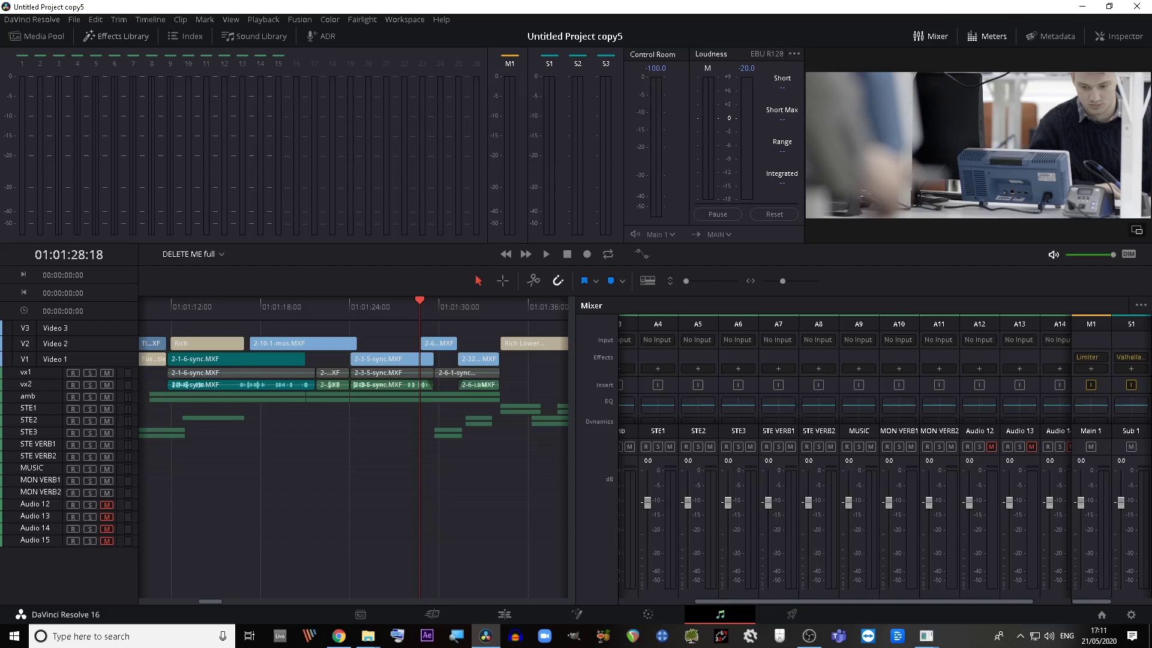
click(174, 36)
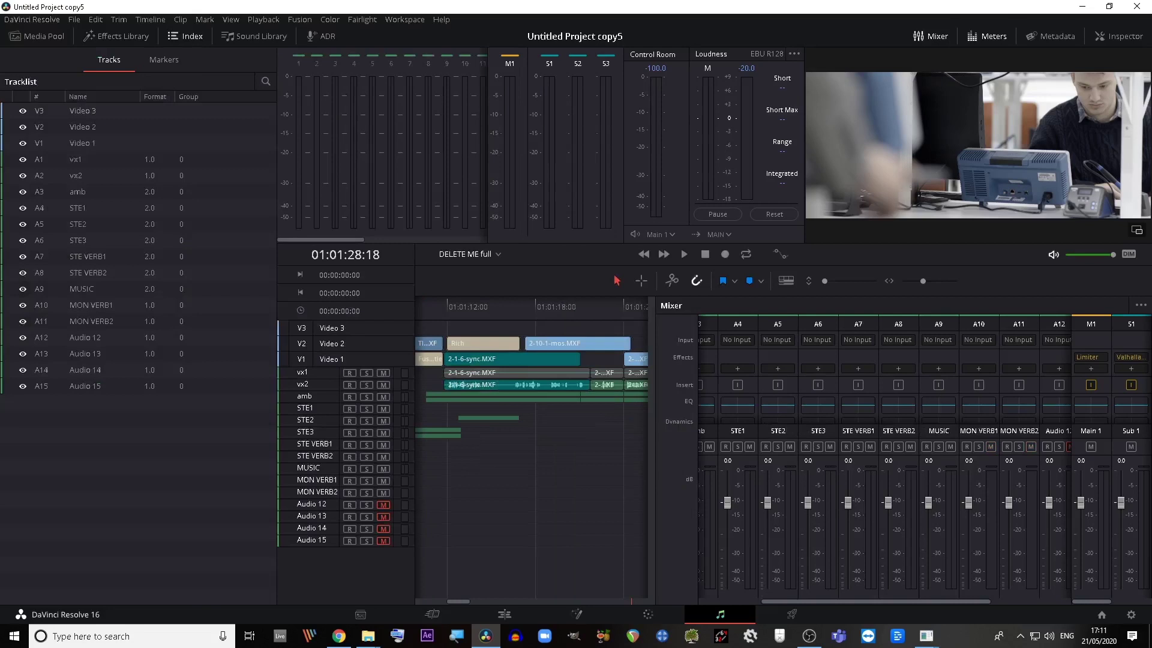
Turn on the automation controls and open the Main 1 bus name in the track list for editing, leaving it as is
click(780, 254)
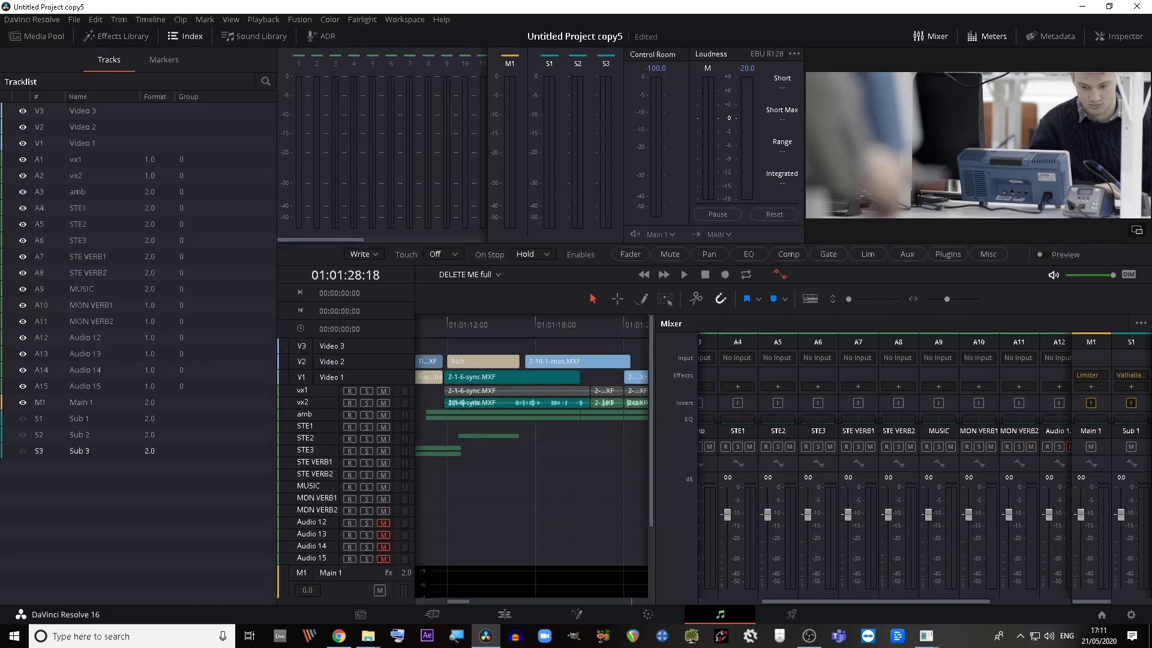
double_click(81, 403)
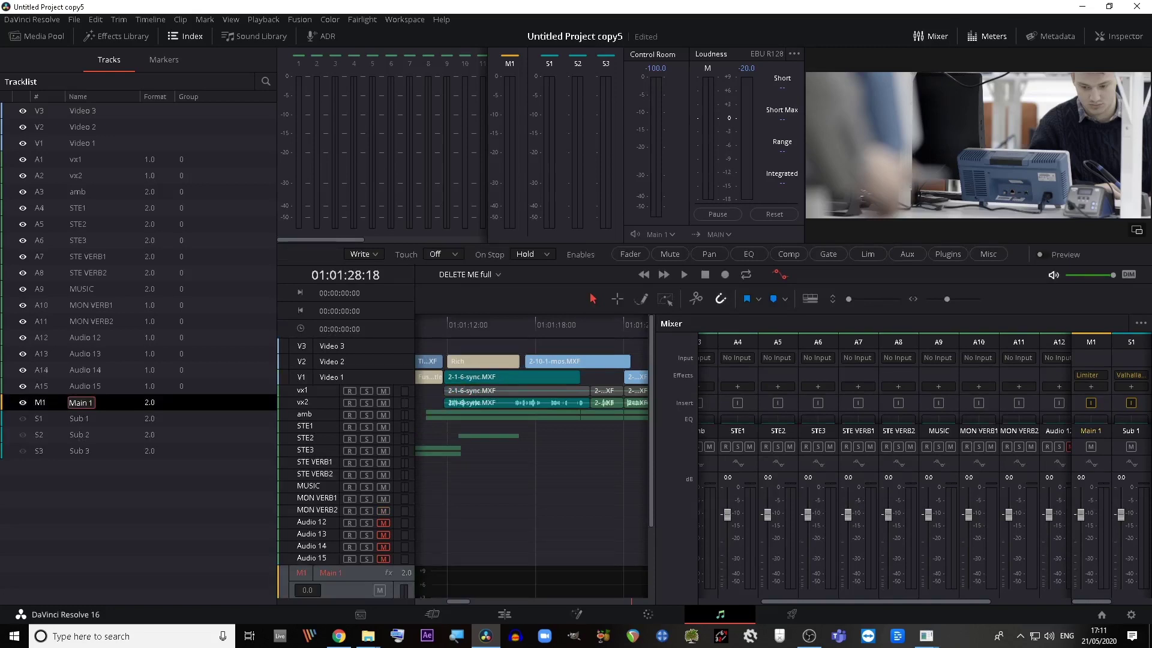
key(Return)
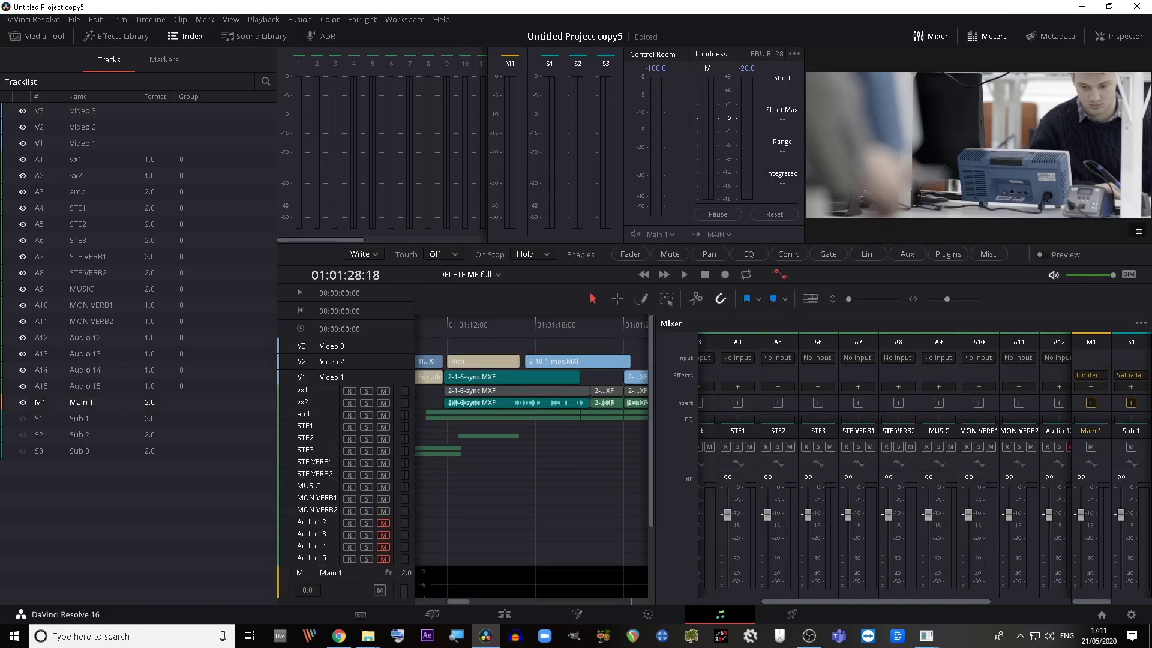
Widen the timeline against the Mixer, hide the Index and make the meters area taller
scroll(531, 468, down, 4)
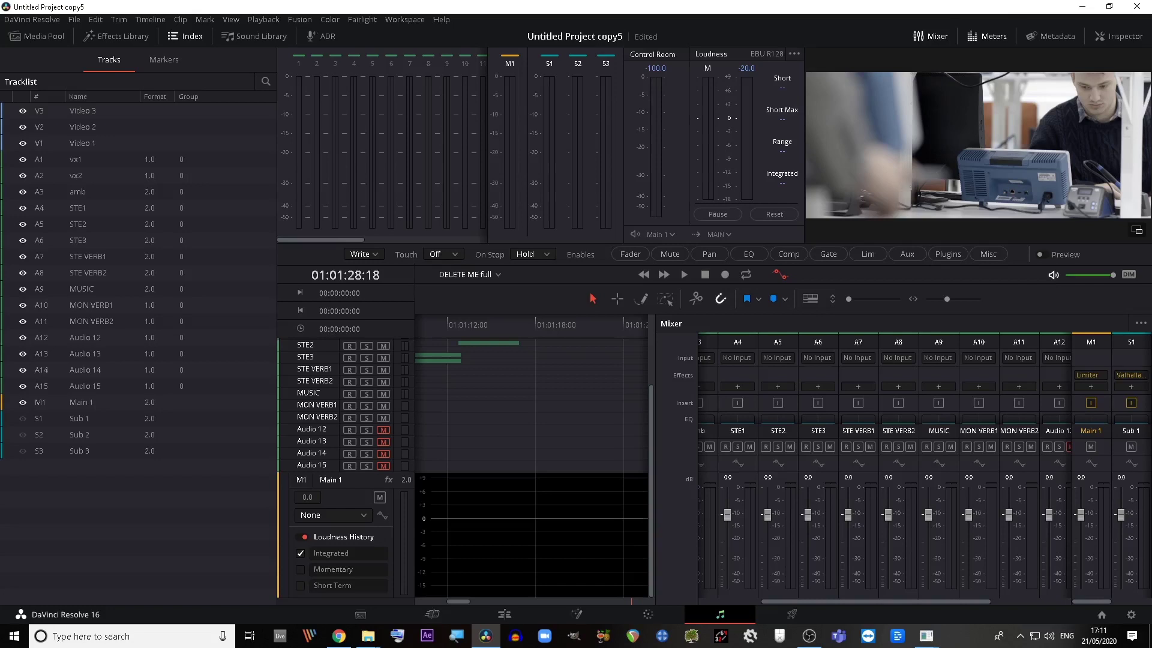
drag(655, 456, 810, 455)
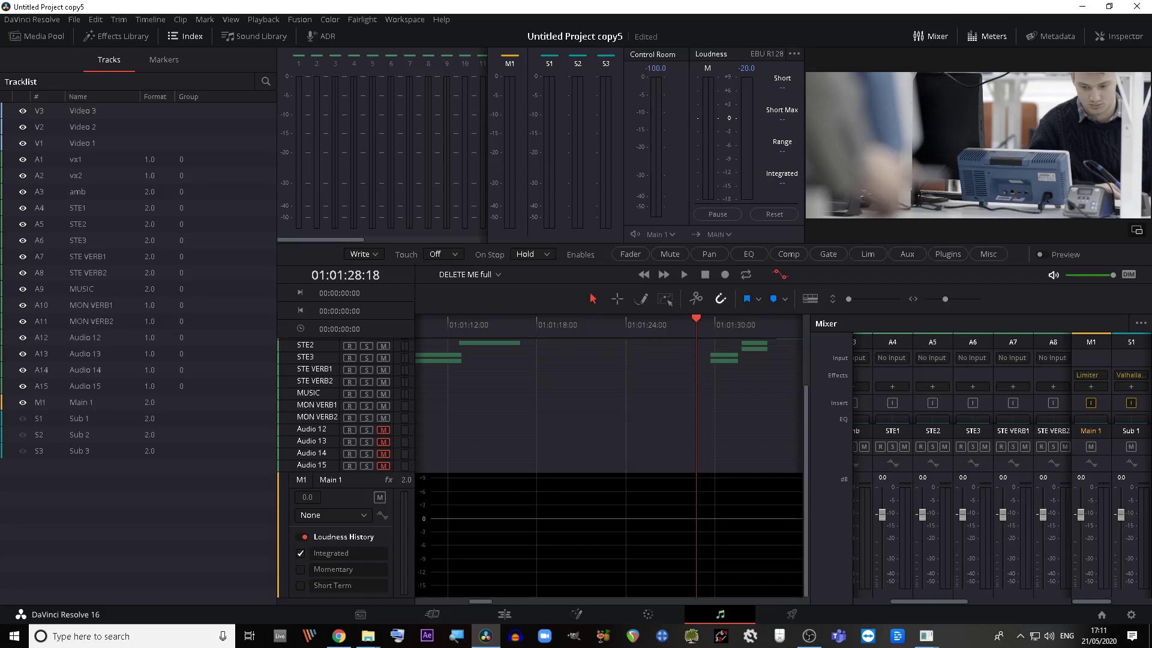
click(180, 36)
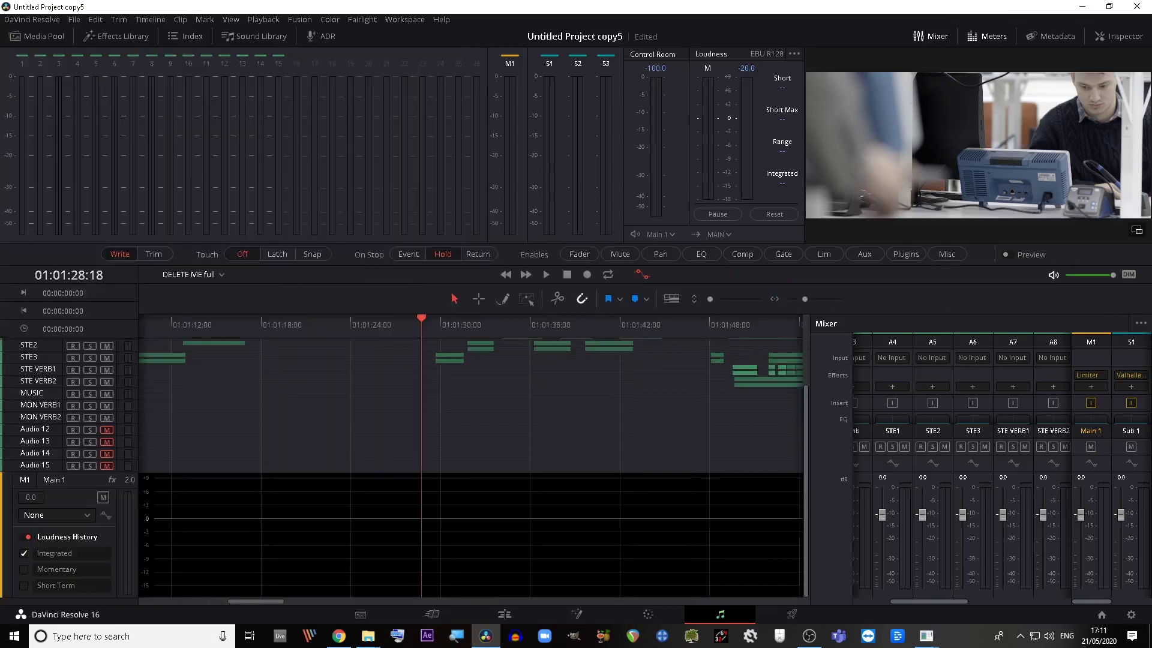
drag(384, 243, 384, 265)
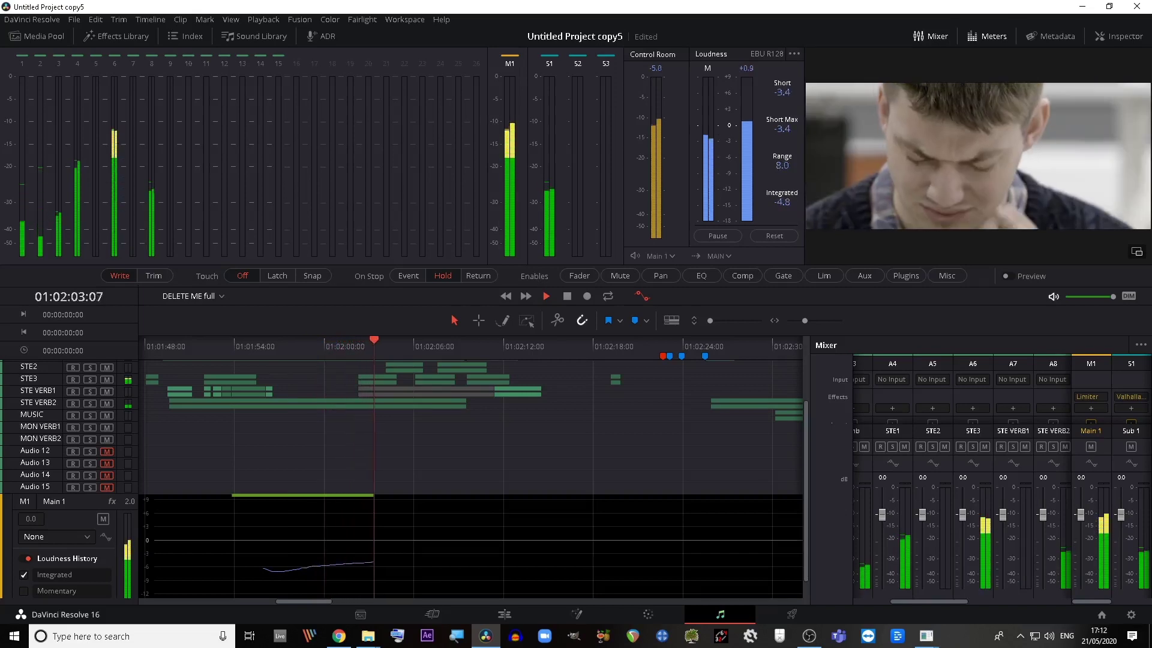
Stop playback and look through the loudness metering standards, leaving EBU R128 selected
key(space)
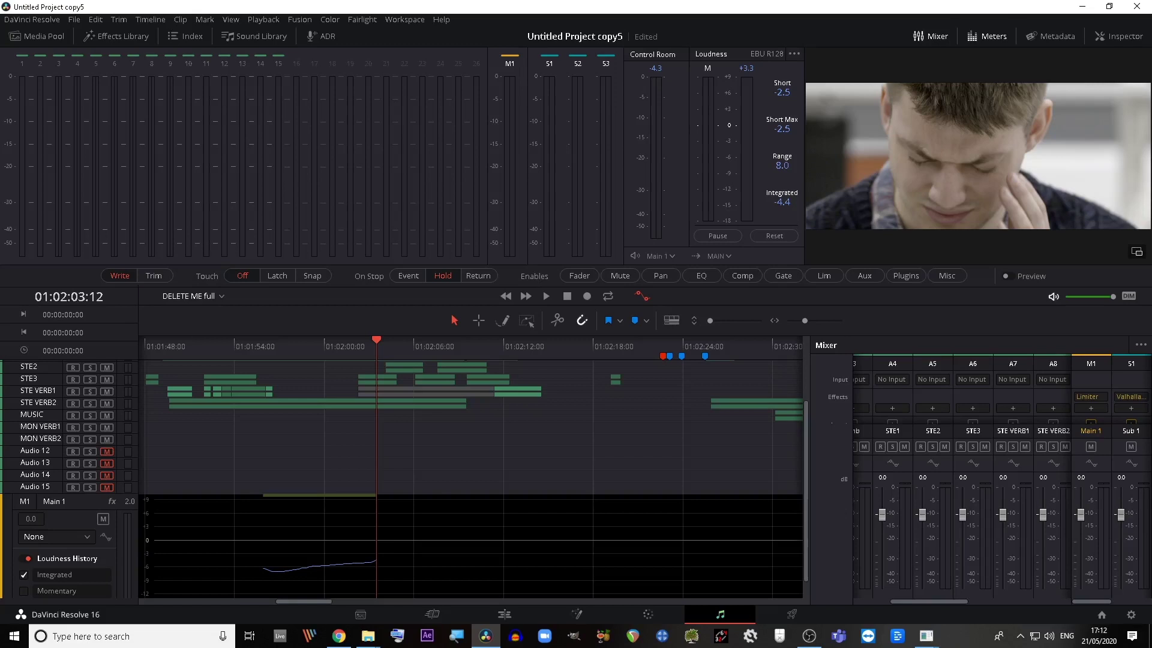
click(795, 54)
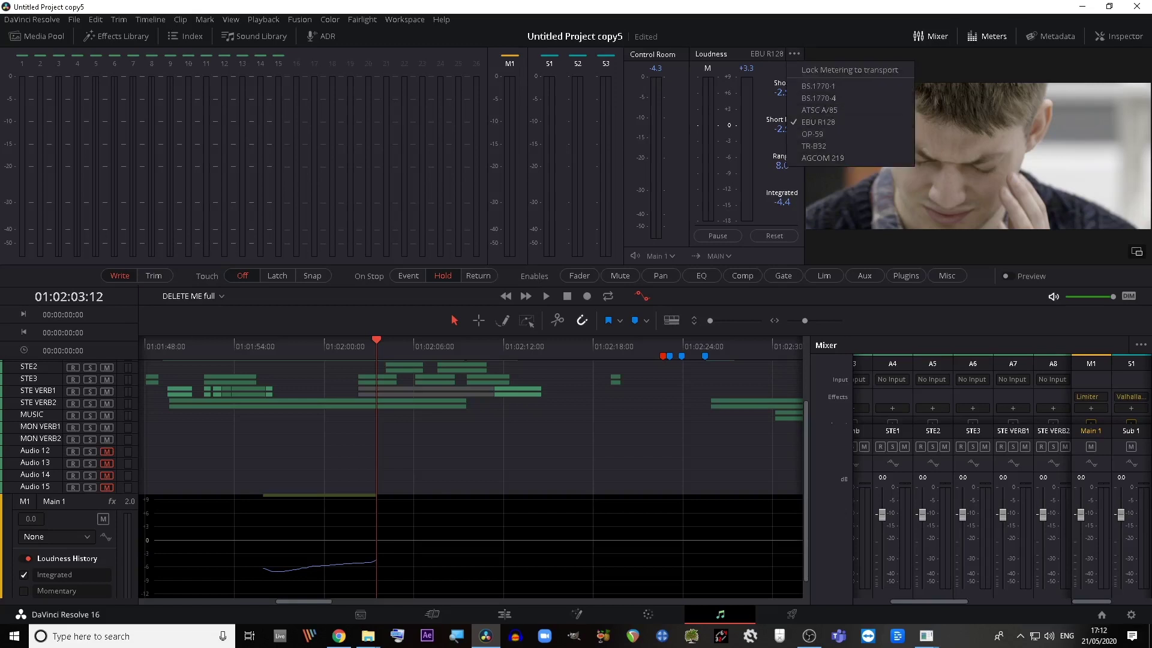
key(Escape)
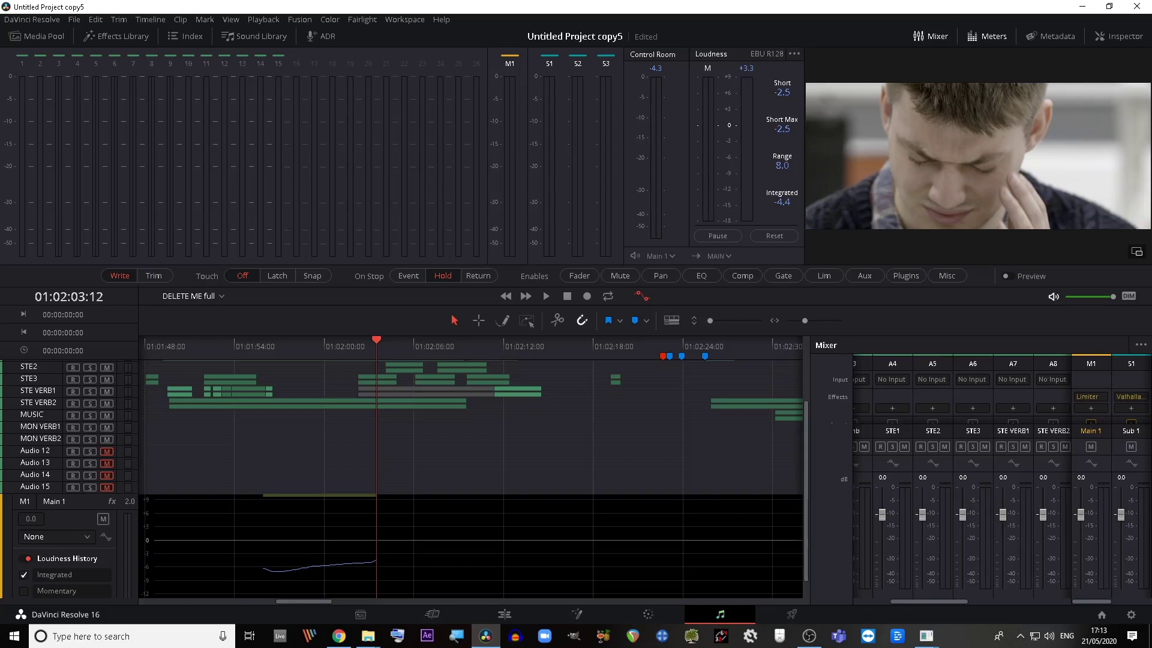
Resize the meters area to slightly shorter and bring the first audio tracks into view in the Mixer
drag(473, 265, 474, 298)
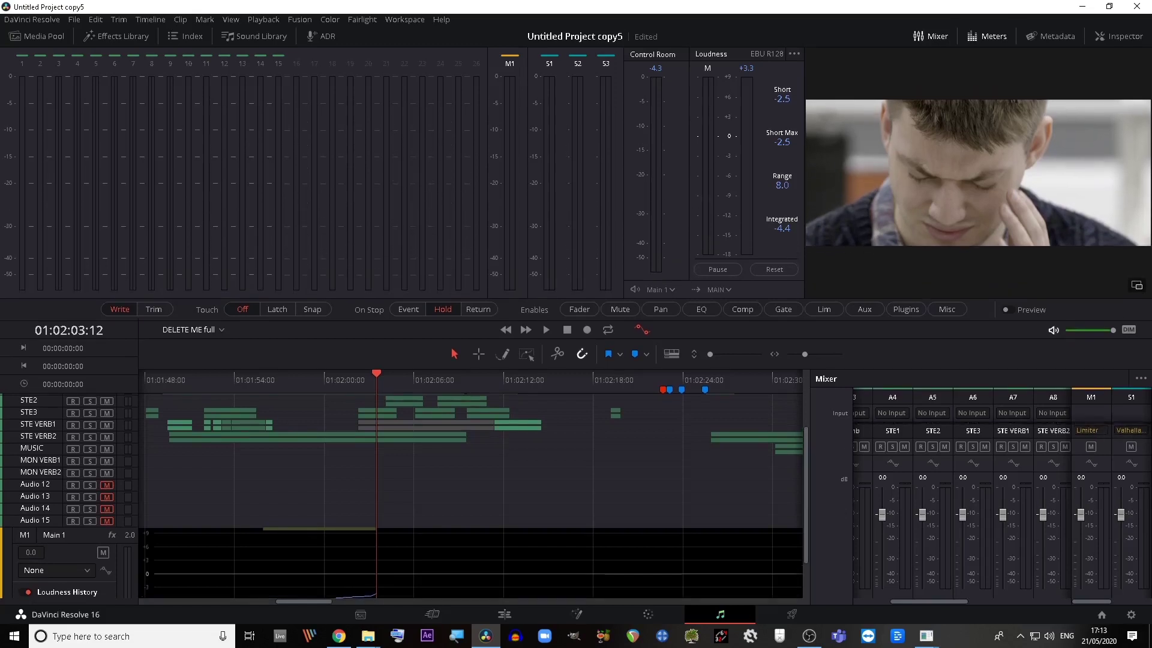
drag(474, 298, 474, 247)
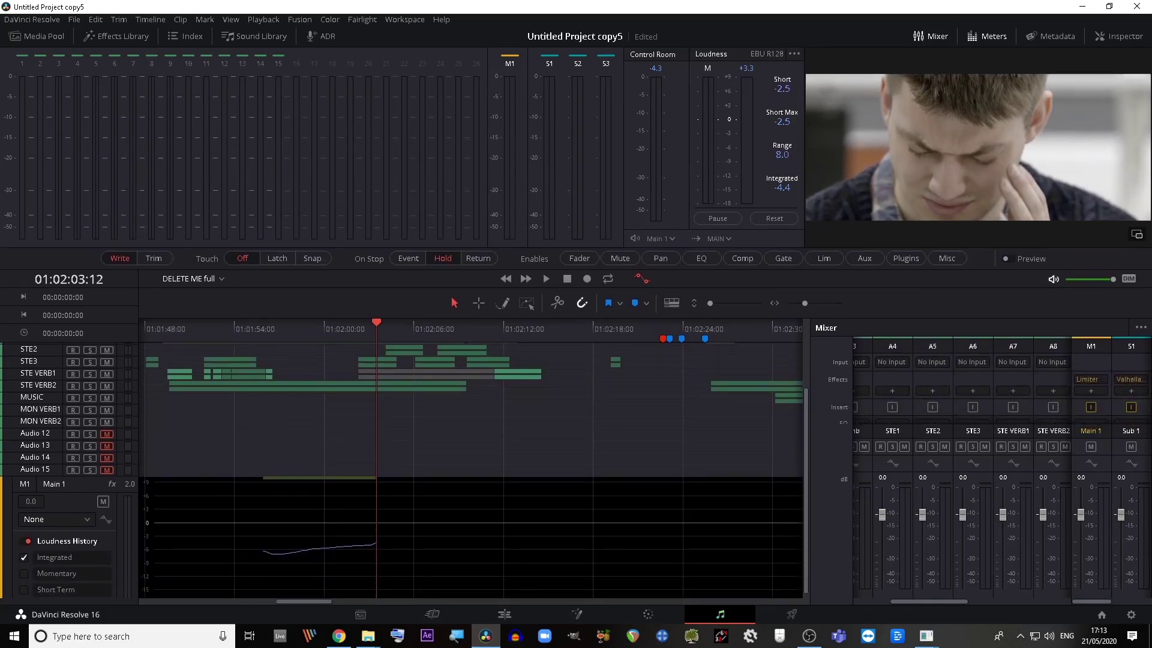
scroll(960, 468, left, 3)
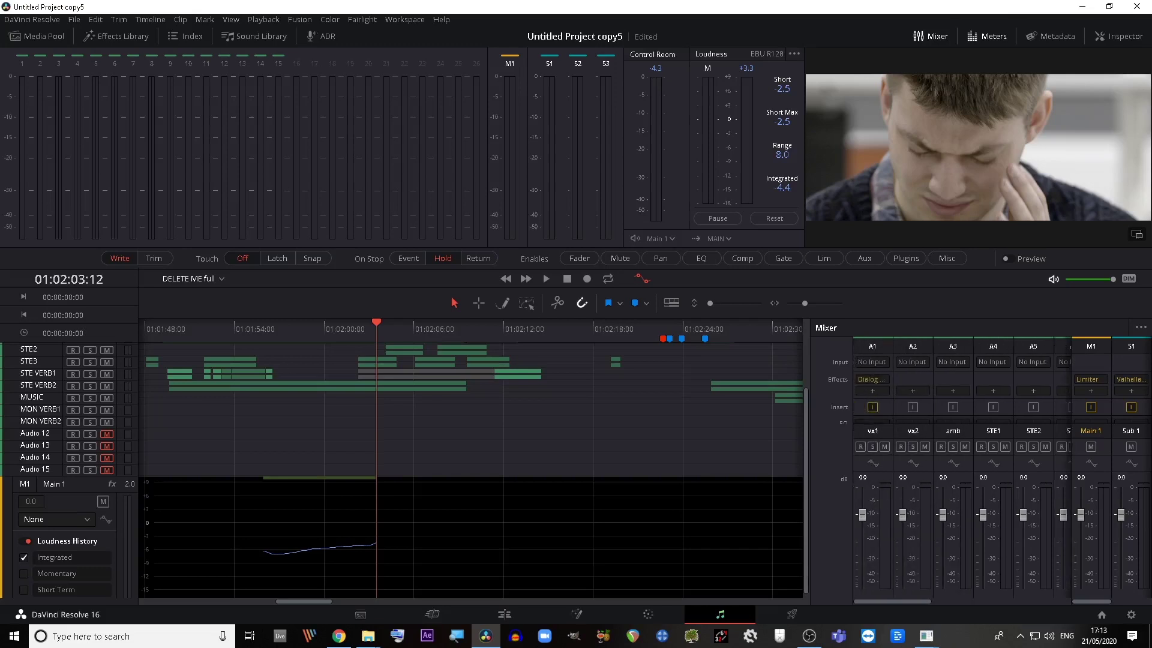
Switch to the Edit page and hide the Mixer to widen the timeline
key(shift+4)
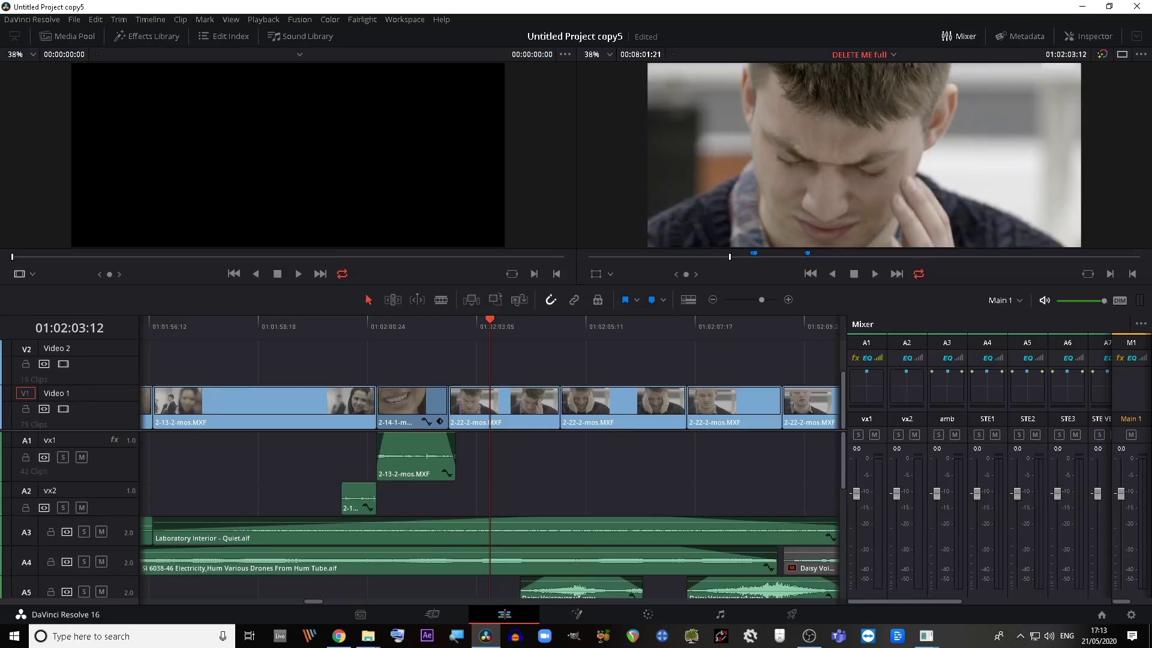
click(959, 37)
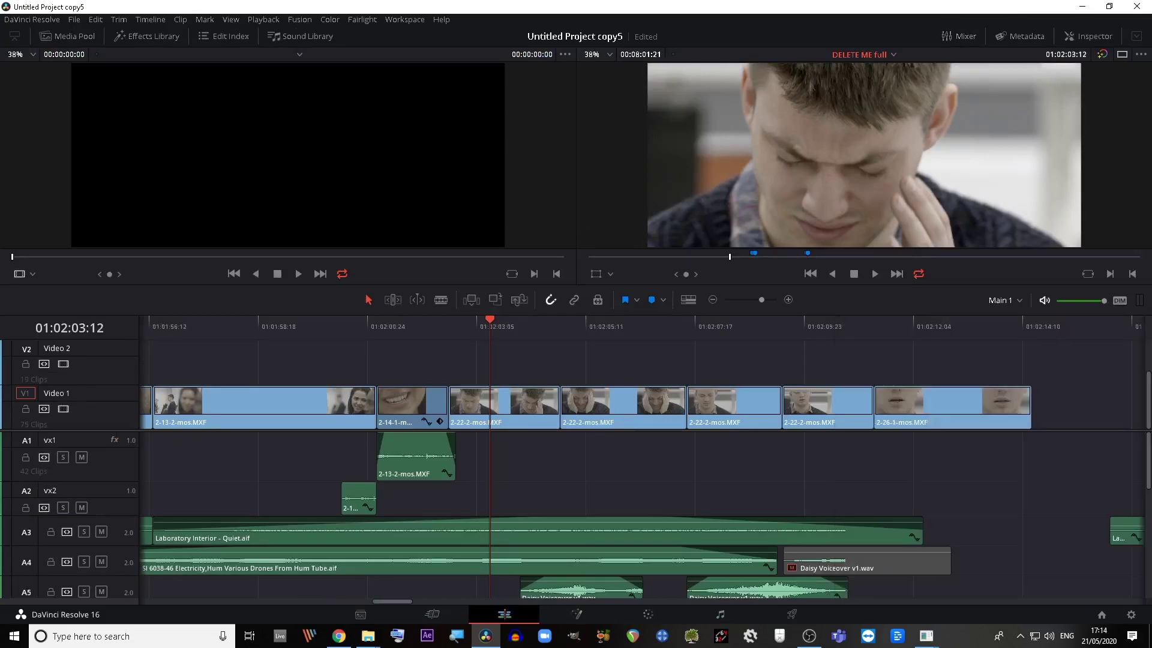
Move the playhead onto the 2-20-1-mos.MXF clip on Video 1, at 01:02:46:05
key(ctrl+minus)
key(ctrl+minus)
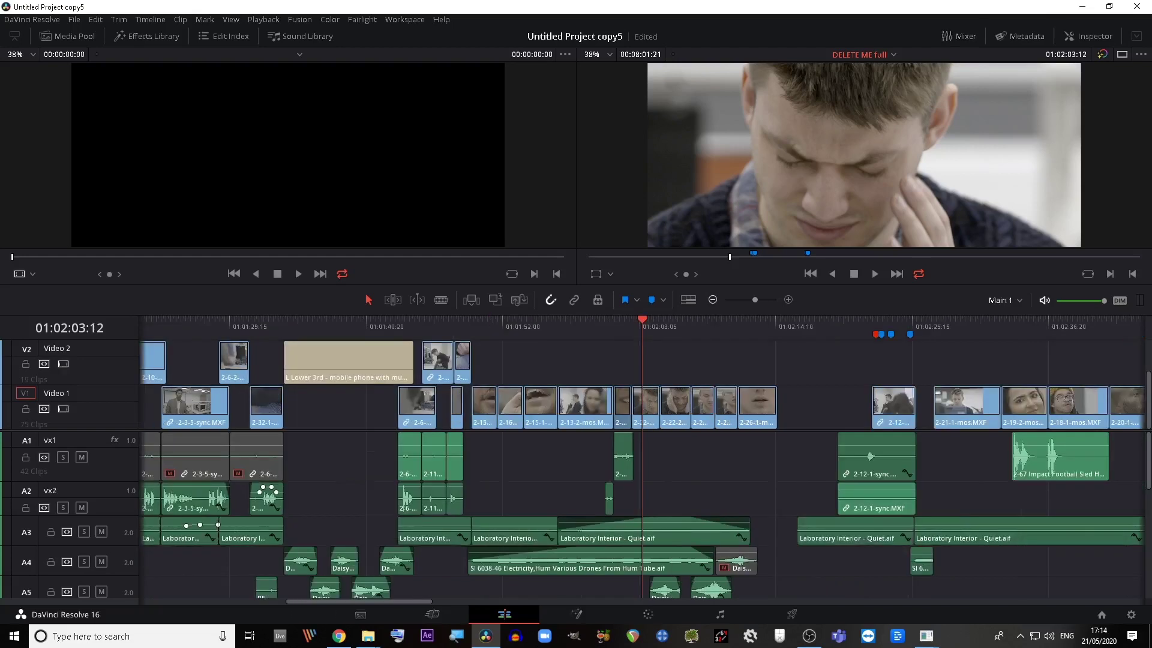
key(ctrl+minus)
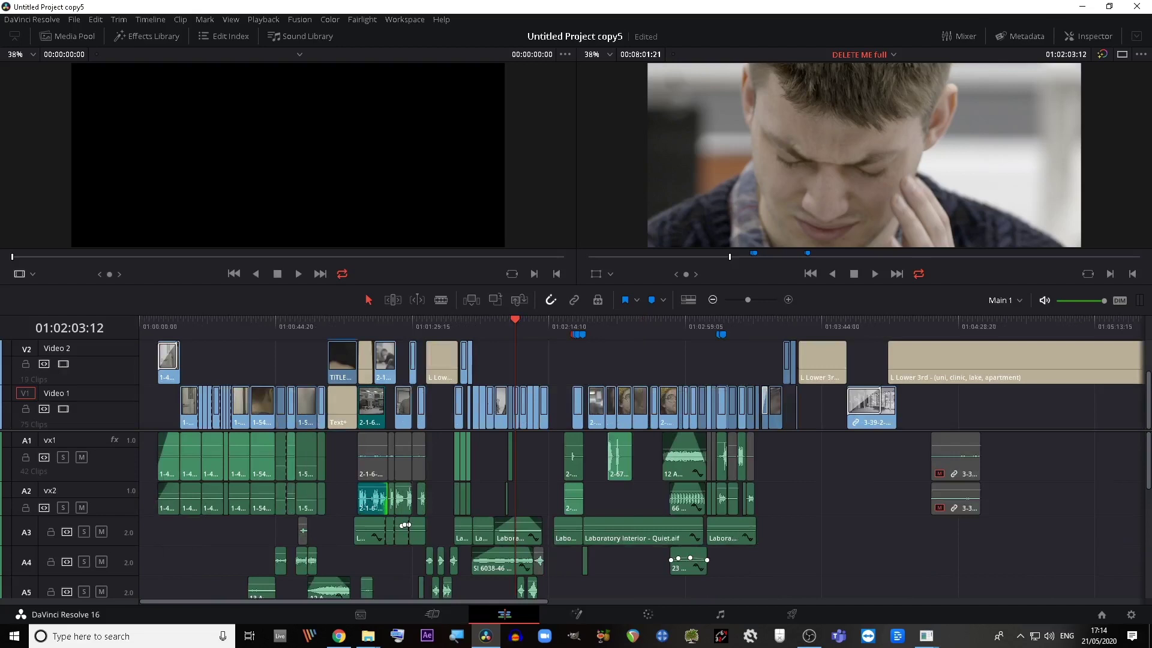
key(ctrl+minus)
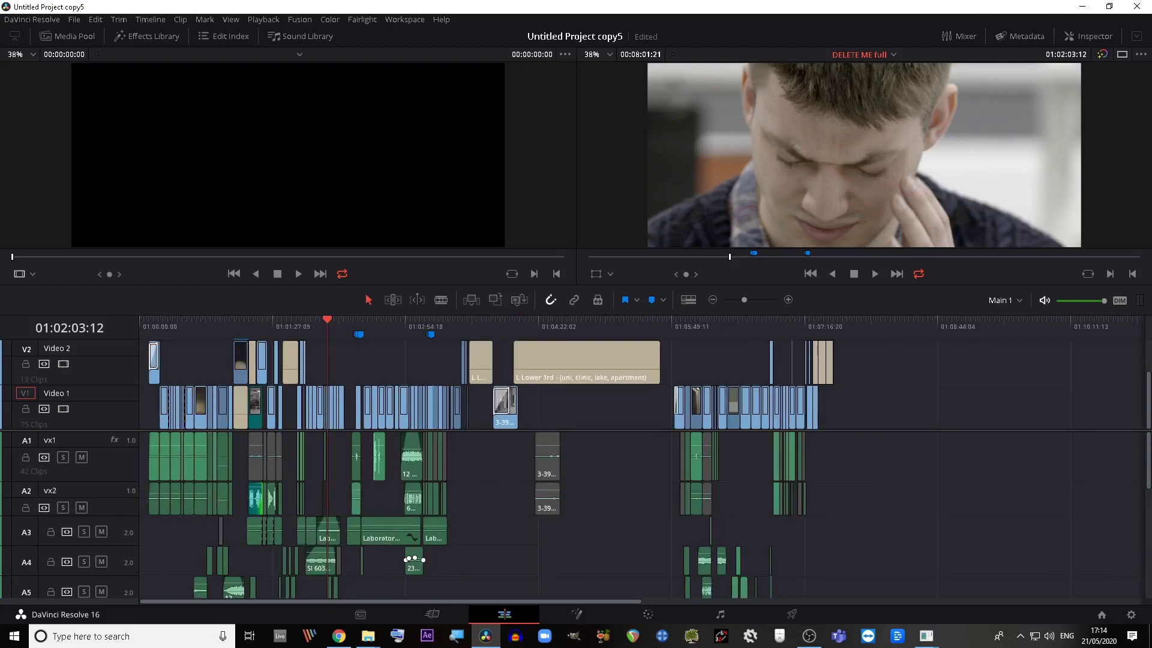
click(401, 321)
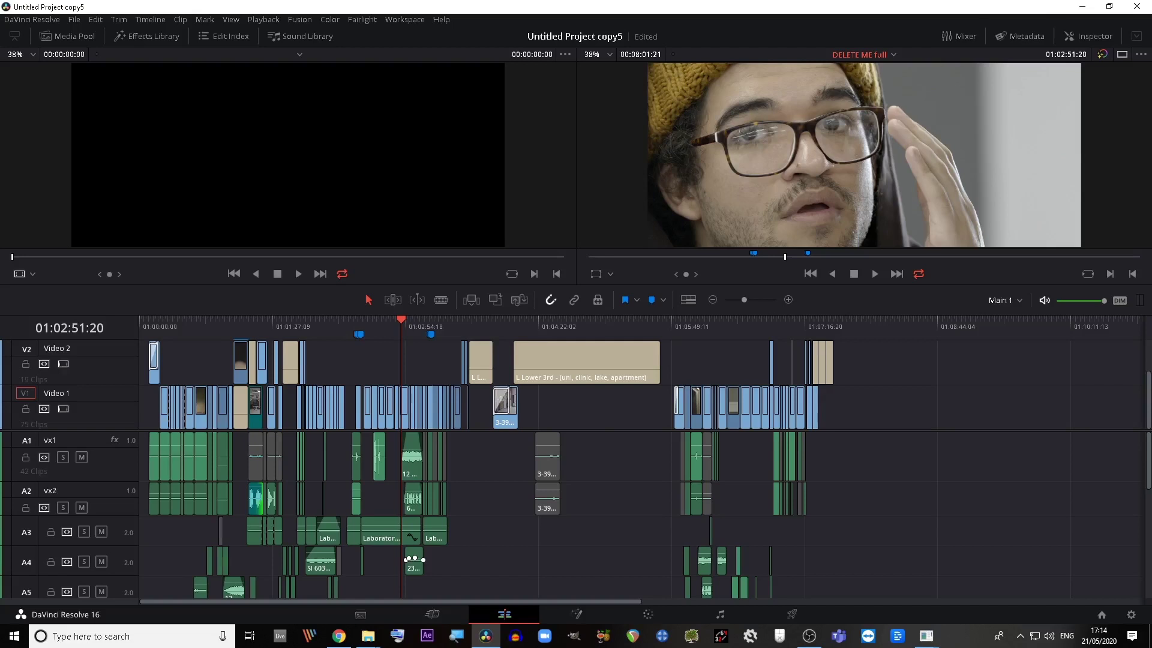
scroll(665, 408, up, 8)
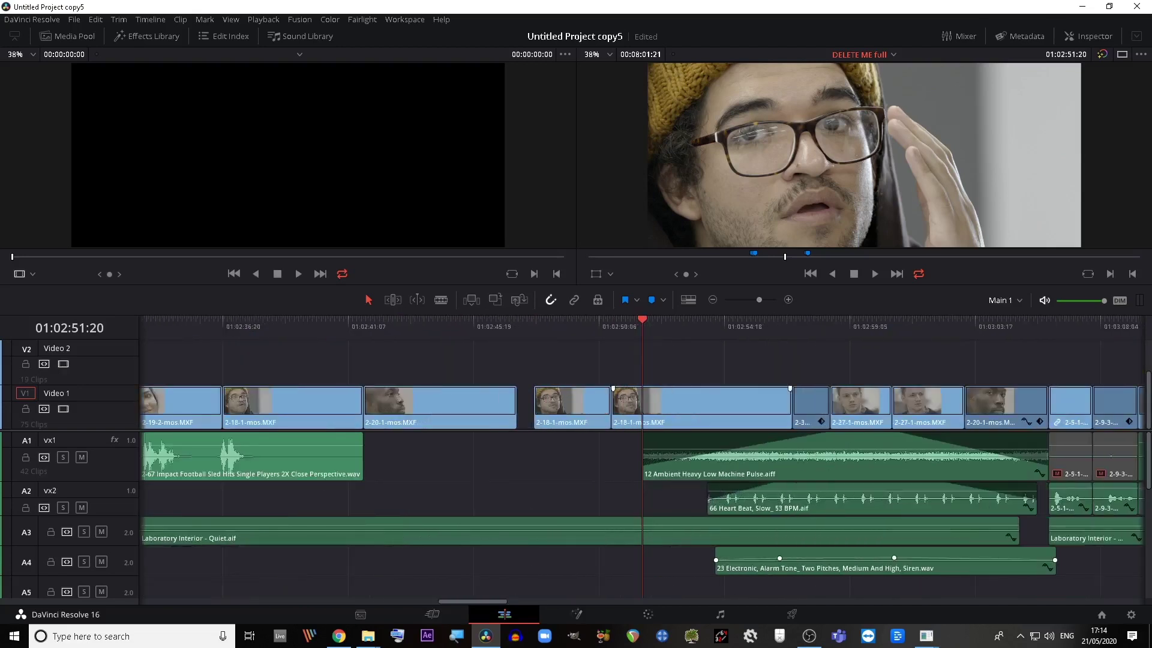
click(679, 320)
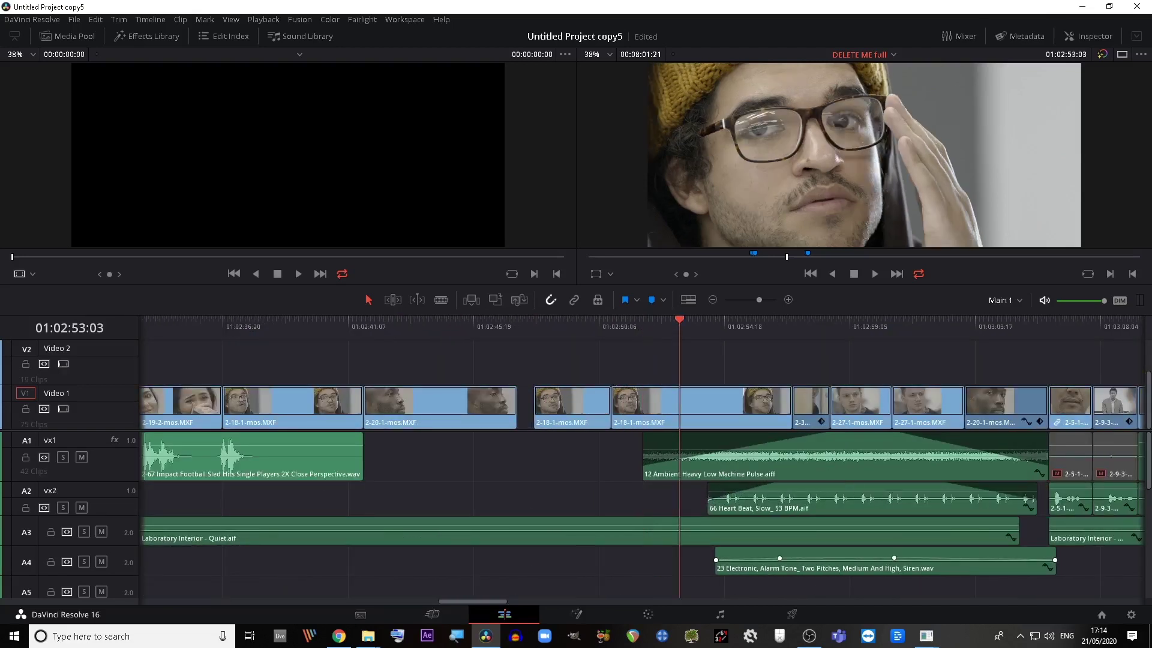
click(486, 320)
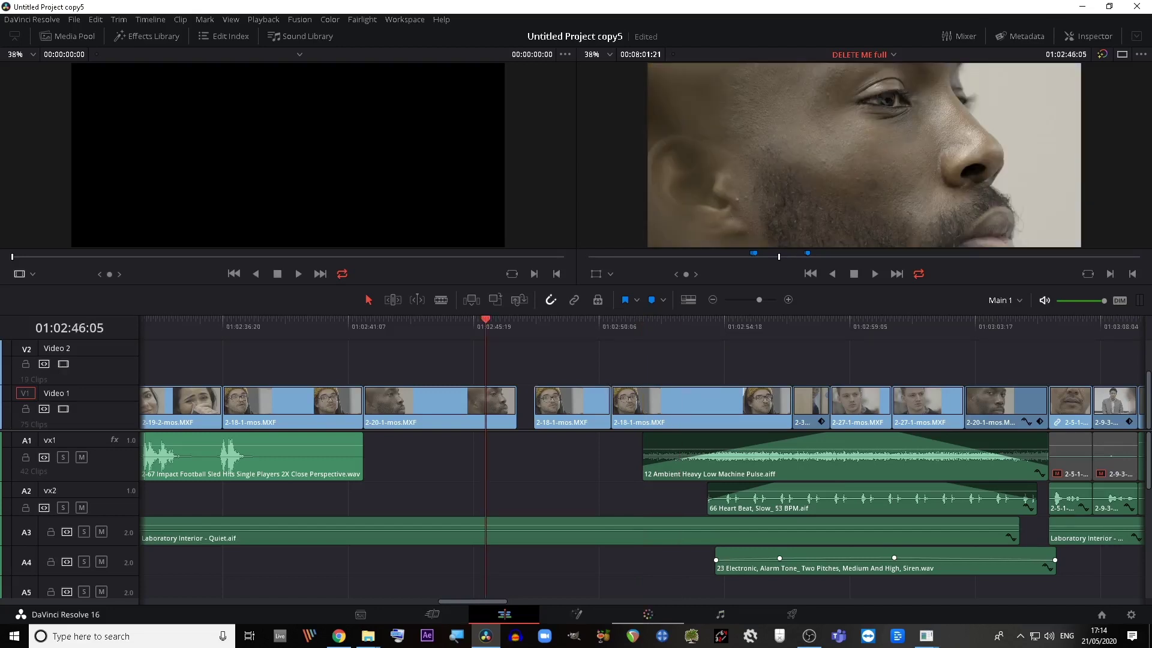
Open the clip on the Color page and toggle its grade node 01 off and on to compare the image
click(647, 614)
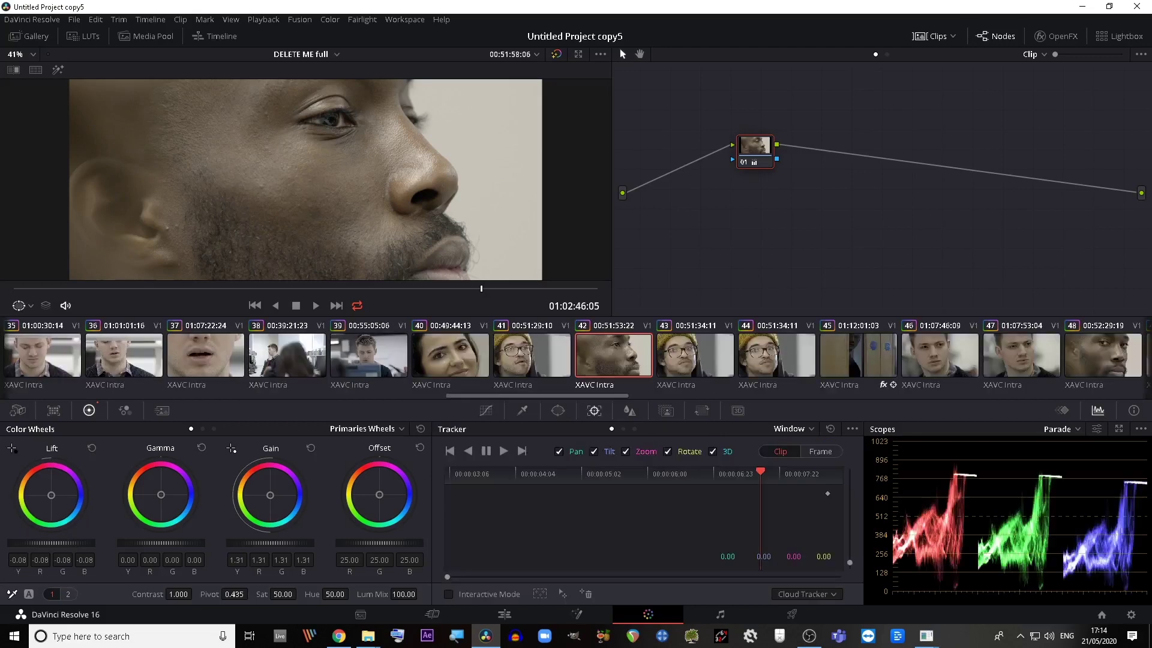
mouse_move(754, 152)
mouse_down()
mouse_move(754, 195)
mouse_move(741, 184)
mouse_move(732, 203)
mouse_move(735, 153)
mouse_move(747, 146)
mouse_up()
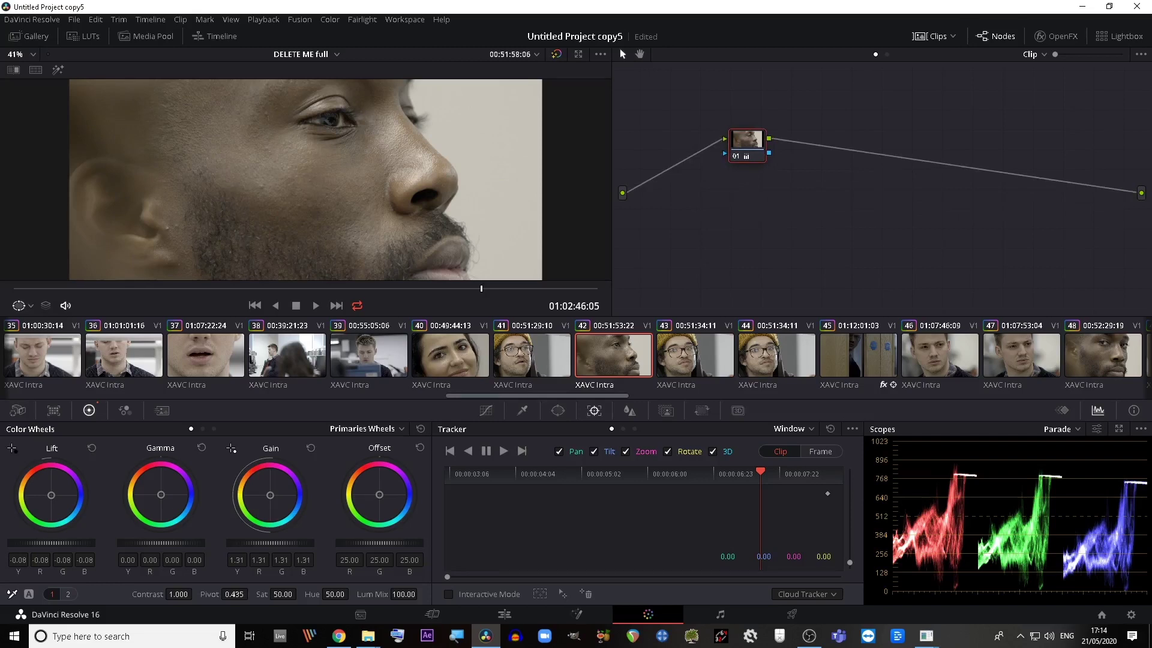
mouse_move(747, 145)
mouse_down()
mouse_move(755, 159)
mouse_move(742, 153)
mouse_up()
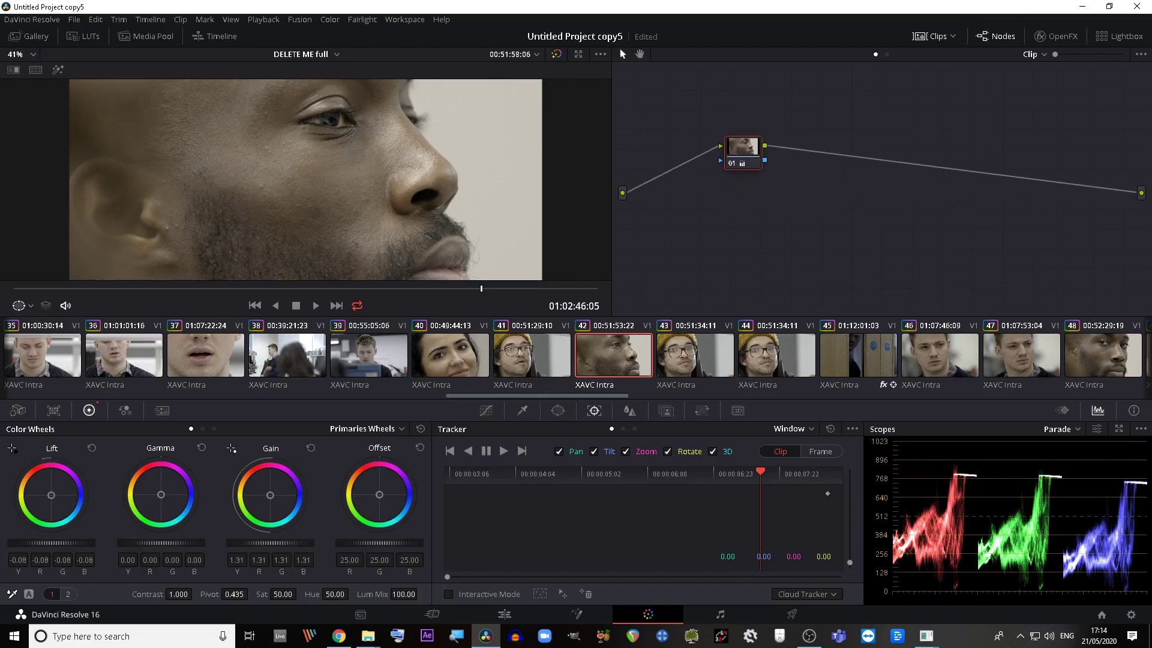
key(ctrl+d)
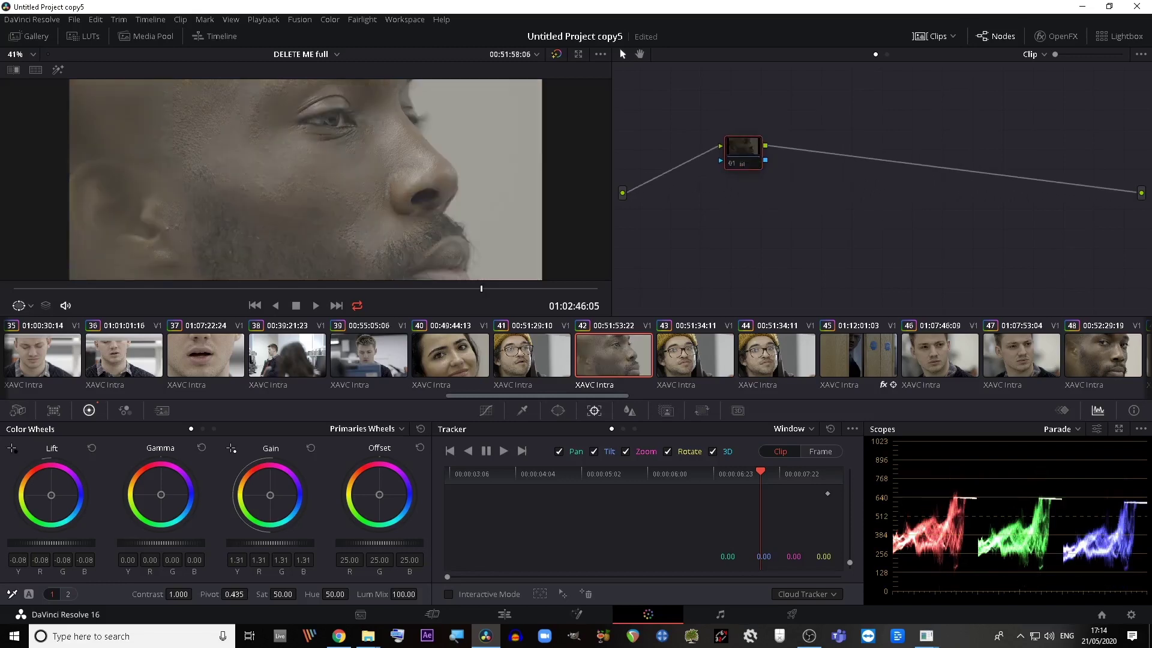
mouse_move(743, 150)
mouse_down()
mouse_move(737, 187)
mouse_move(735, 152)
mouse_up()
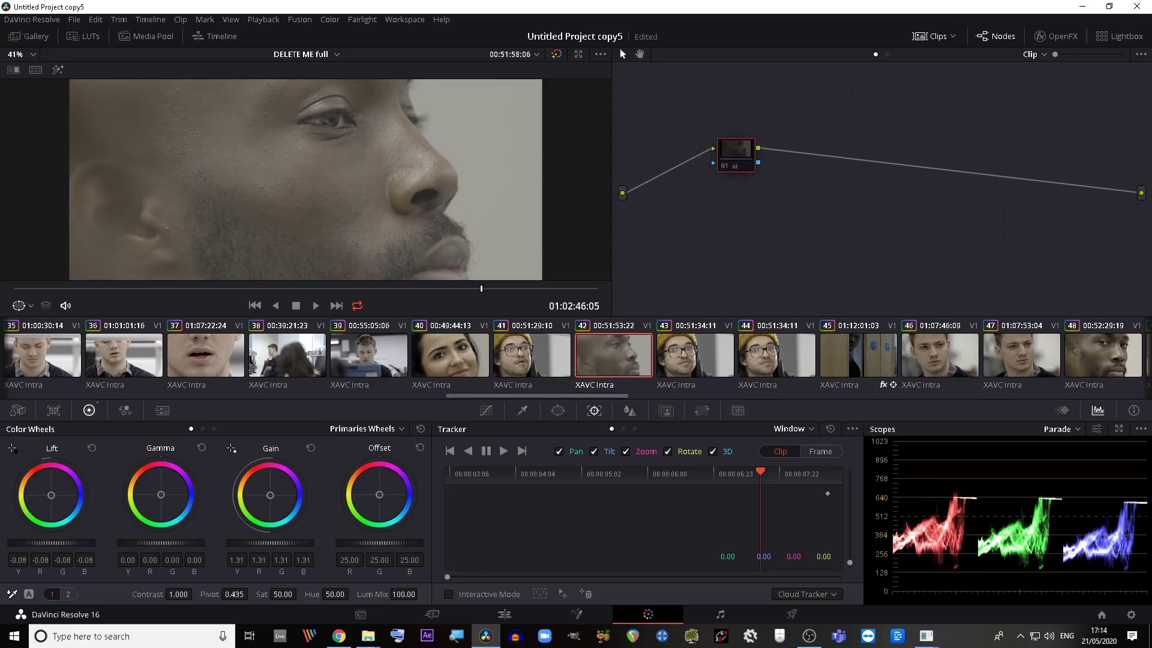
key(ctrl+d)
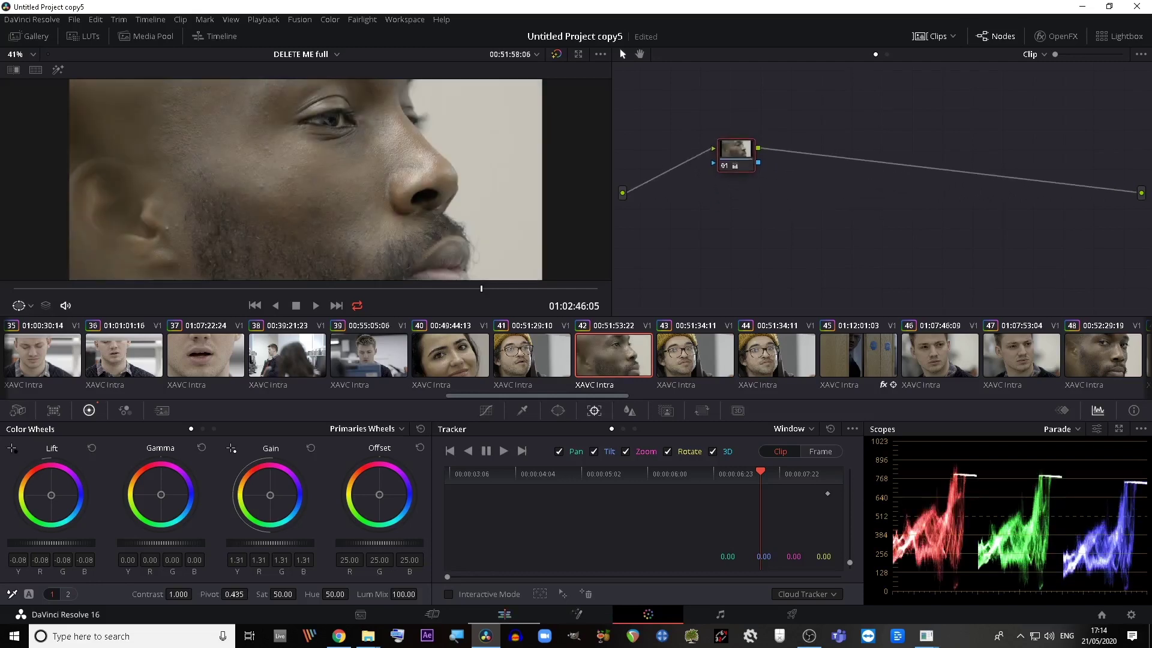
key(ctrl+z)
key(ctrl+z)
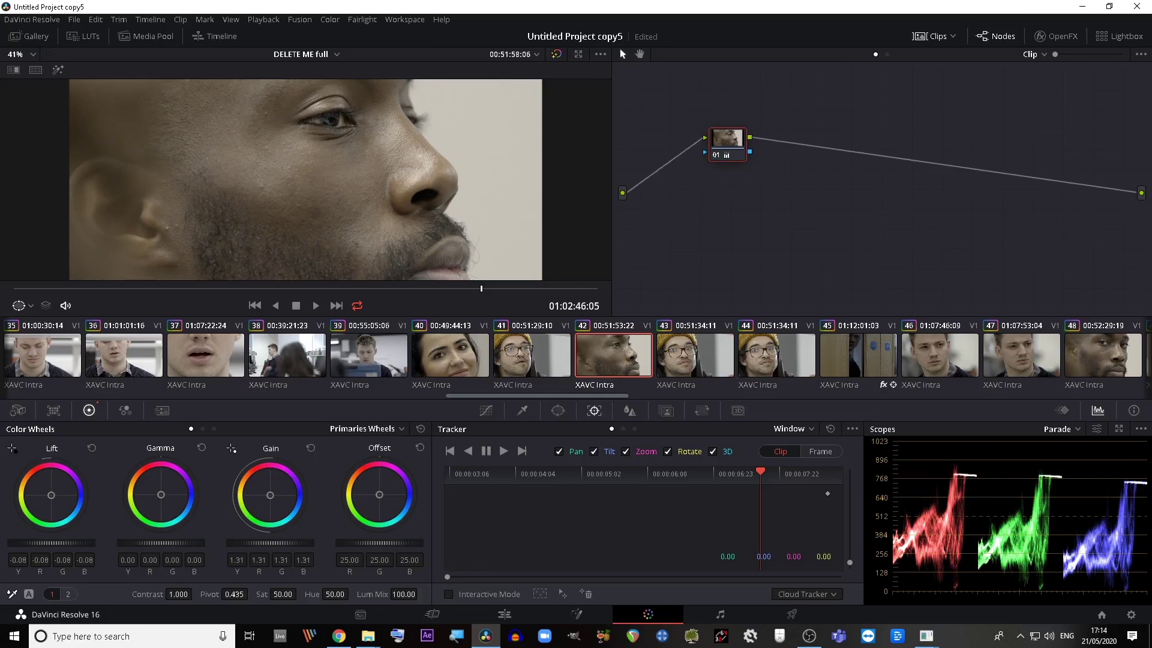
Return to the Edit page and scrub through the close-up clip, ending at 01:02:46:09
key(shift+4)
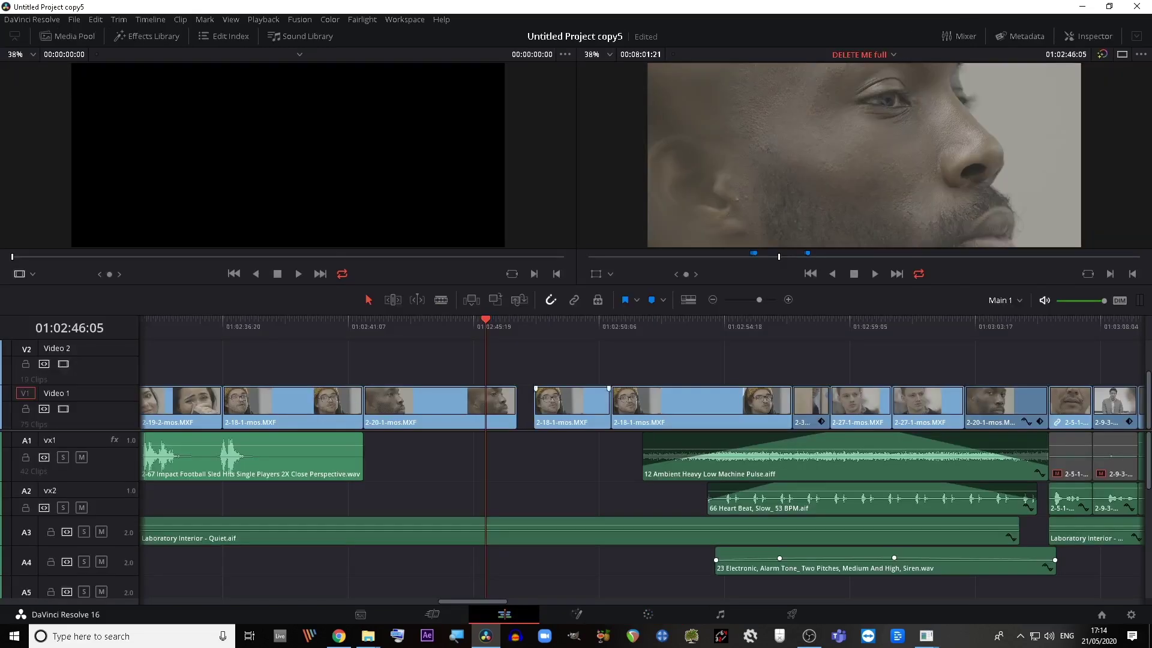
mouse_move(486, 320)
mouse_down()
mouse_move(448, 320)
mouse_move(482, 319)
mouse_up()
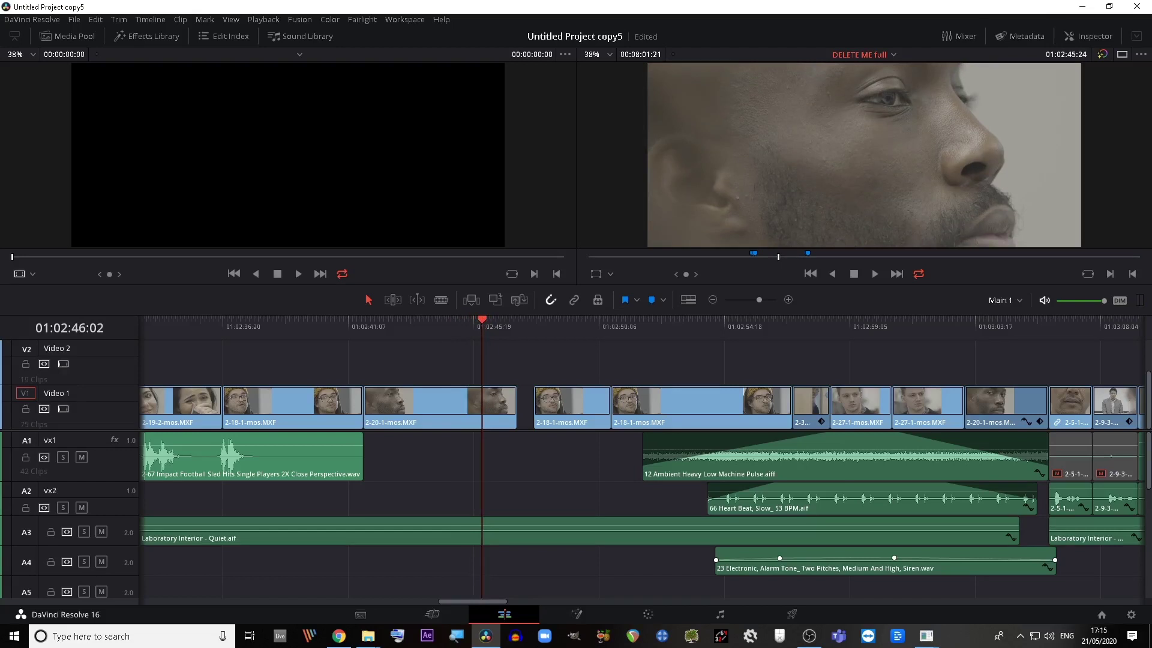
mouse_move(482, 320)
mouse_down()
mouse_move(504, 319)
mouse_move(490, 320)
mouse_up()
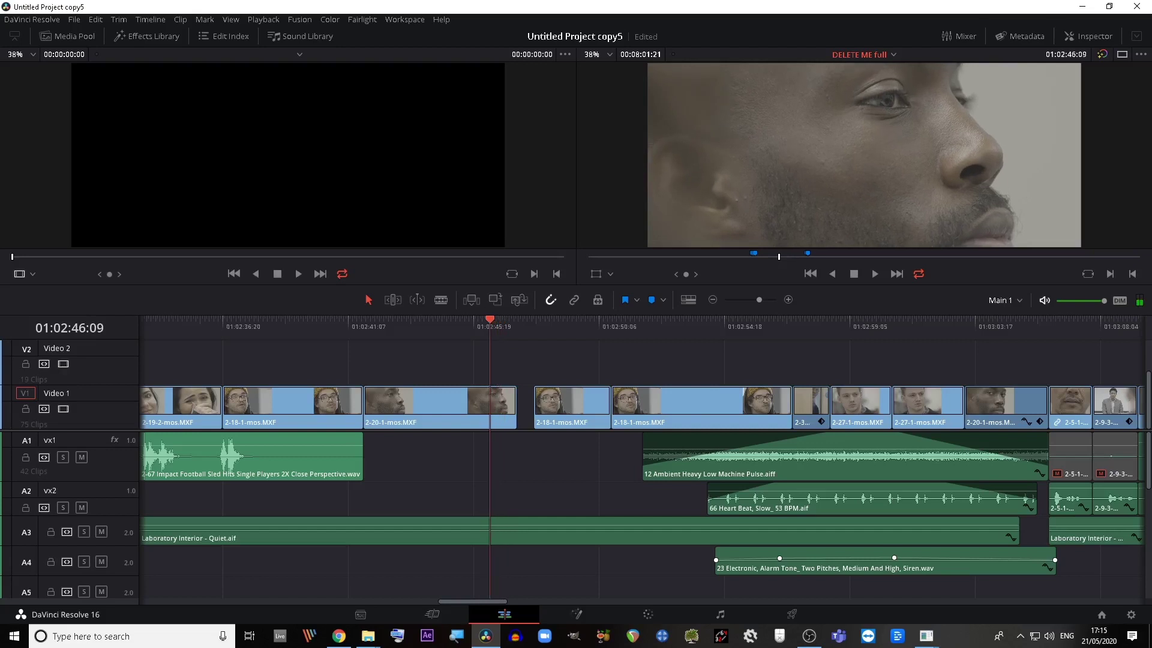
Disable grade node 01 of the close-up clip on the Color page
click(648, 613)
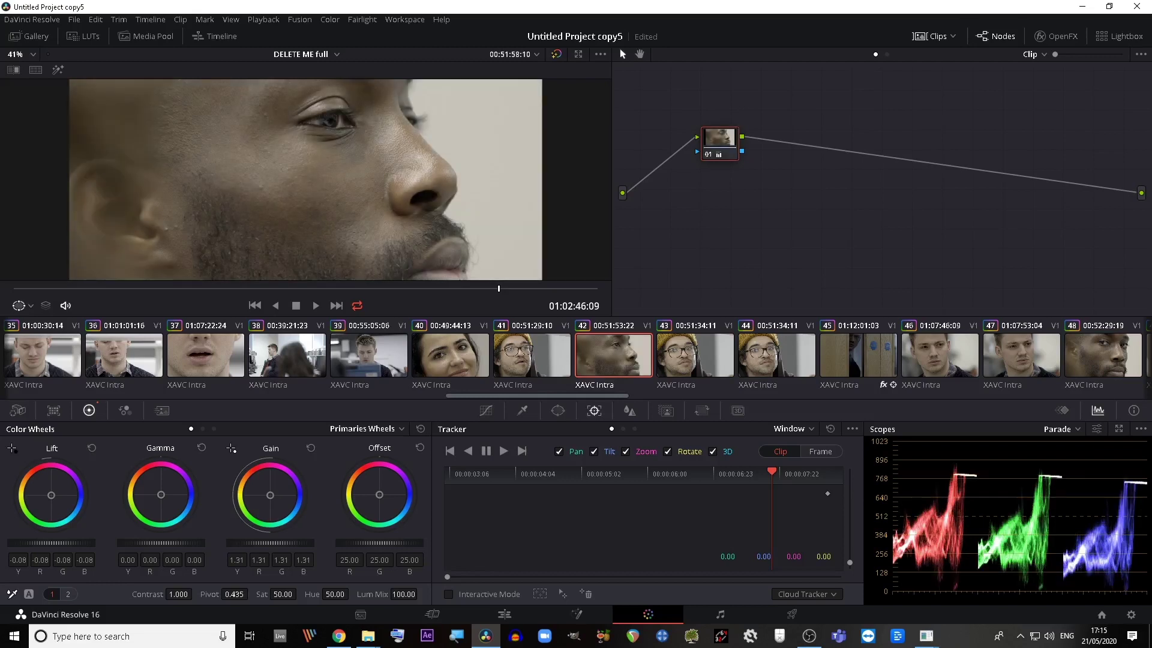
drag(720, 144, 719, 148)
key(ctrl+d)
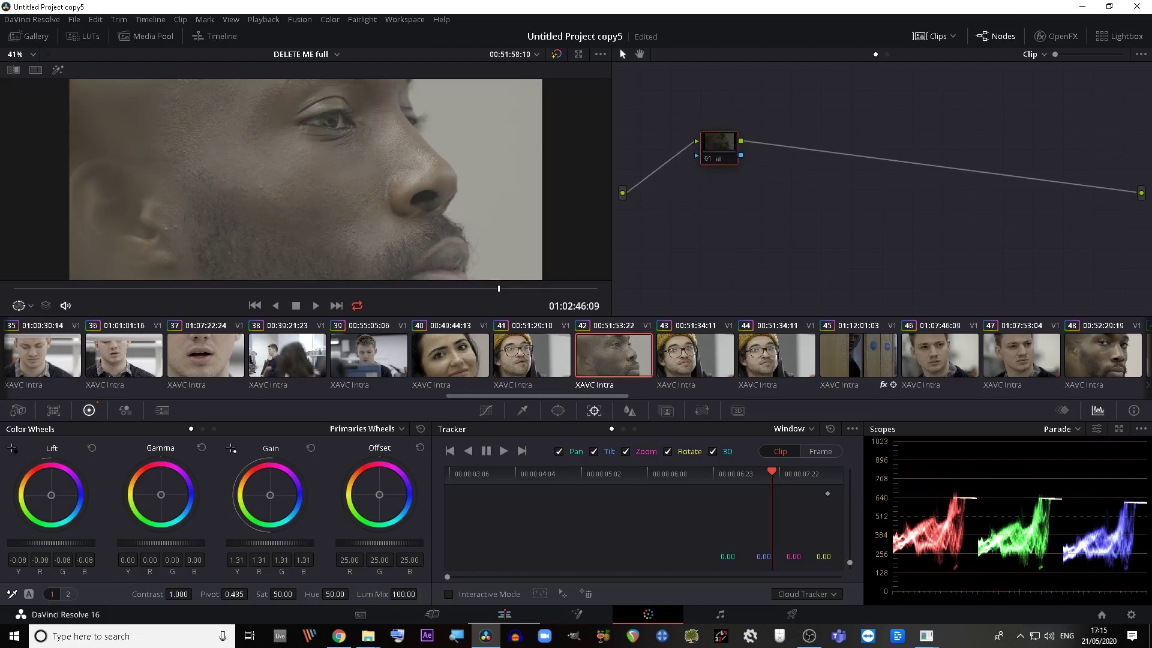
Review the ungraded clip on the Edit page in reverse and forward, and place the playhead at 01:02:44:07
key(shift+4)
key(j)
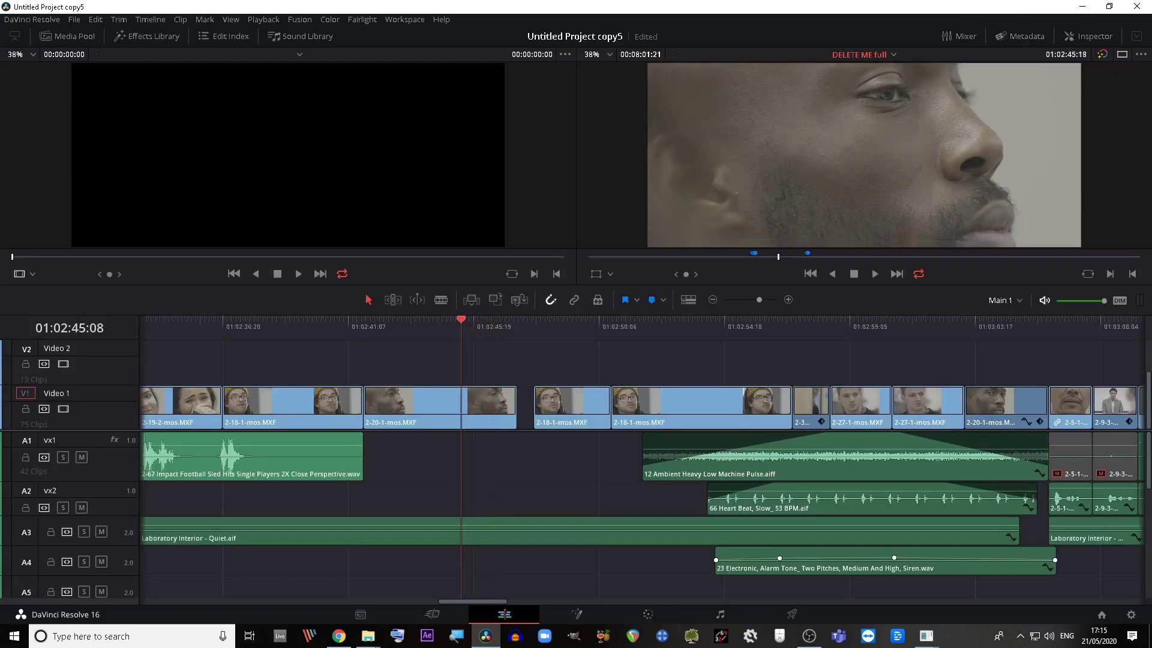
key(l)
drag(473, 320, 432, 320)
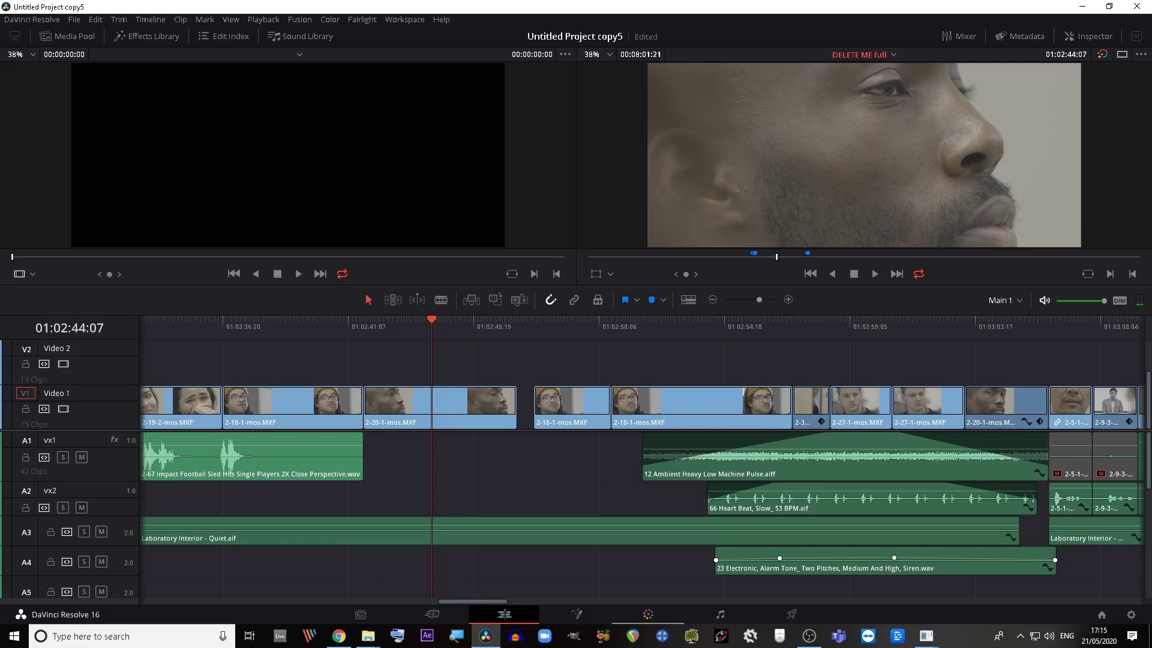
Reopen the clip on the Color page and switch the Tracker from Window to Stabilizer mode
click(648, 614)
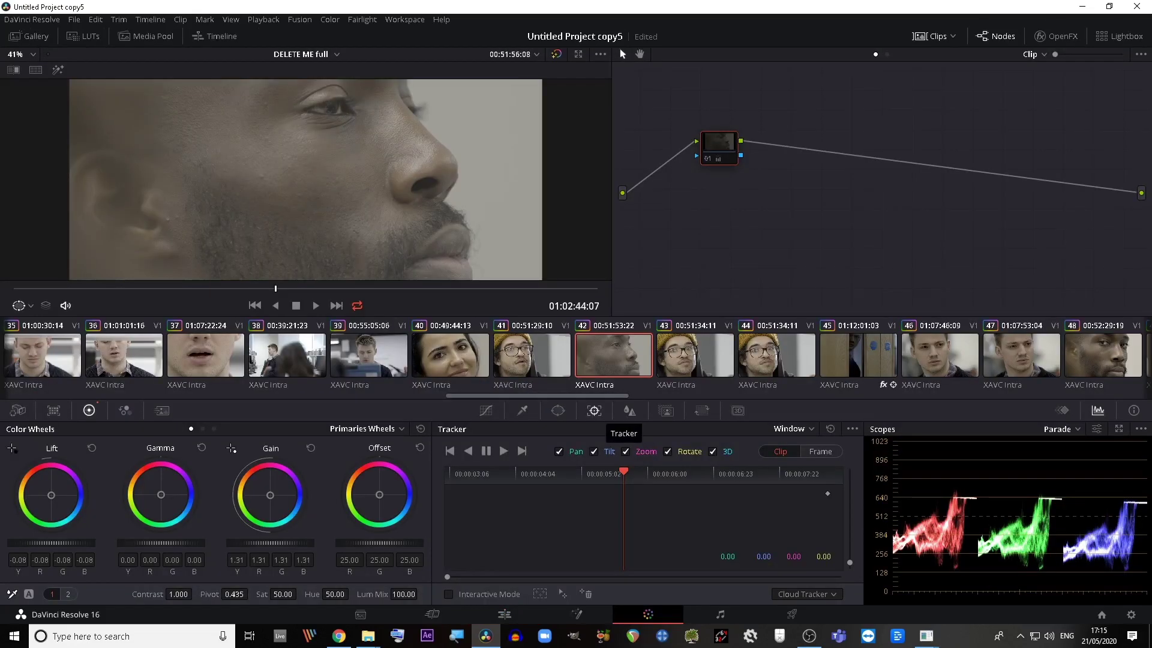
click(792, 429)
click(791, 455)
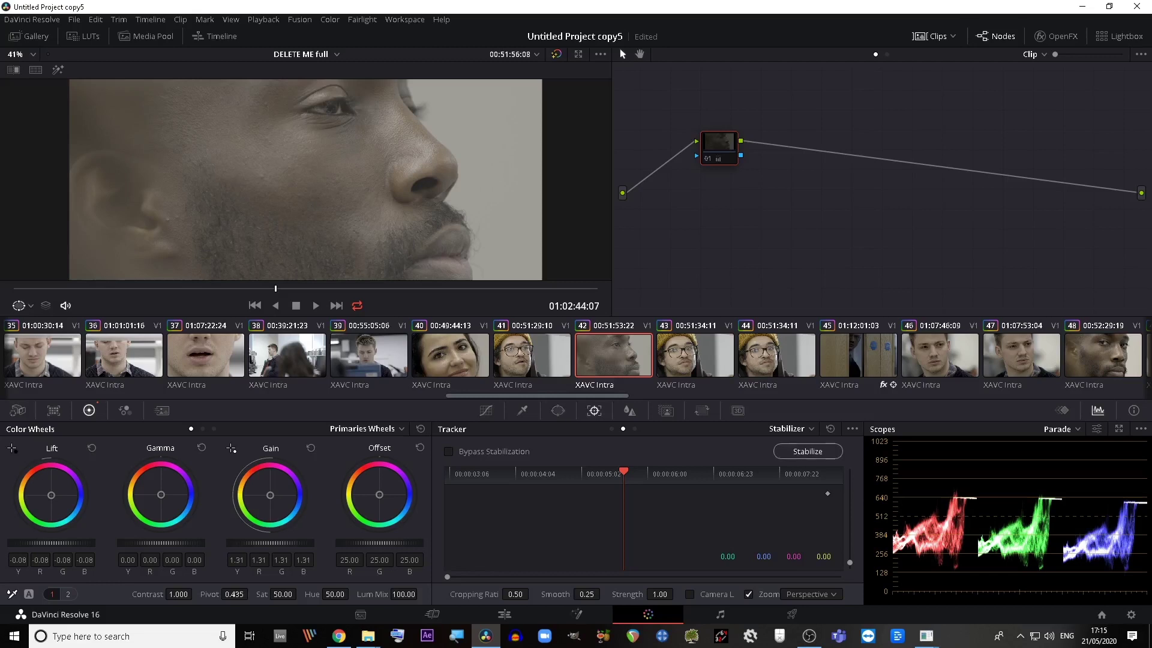
Stabilize the close-up clip, keep the stabilization mode at Perspective, and play the clip back from its start
click(807, 451)
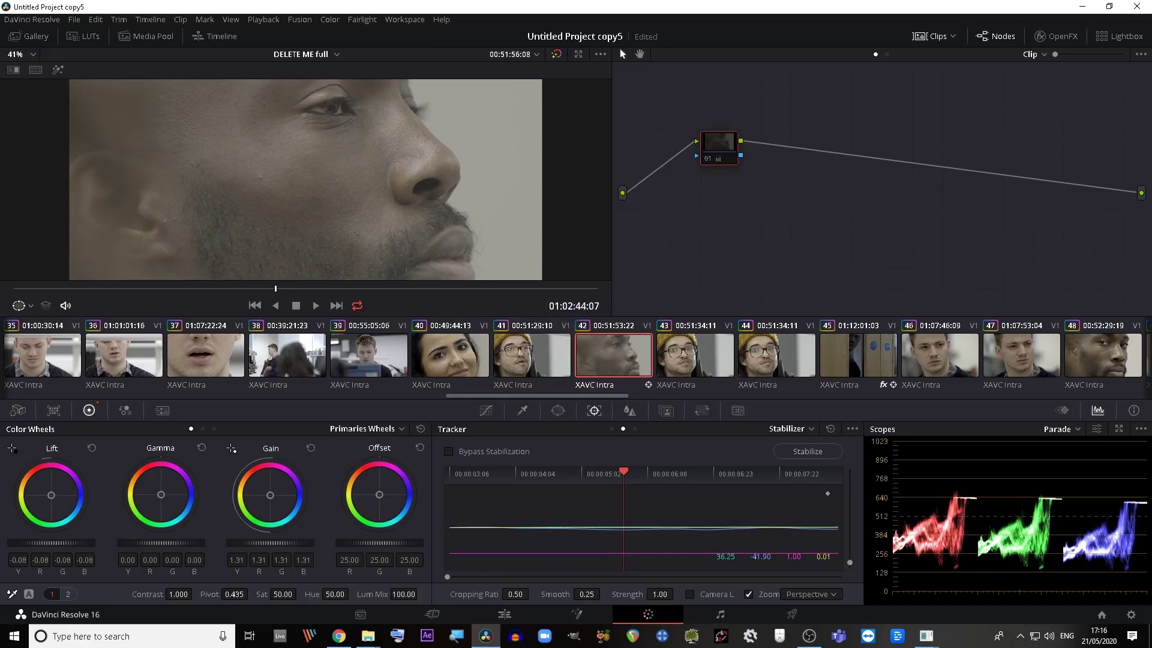
key(Home)
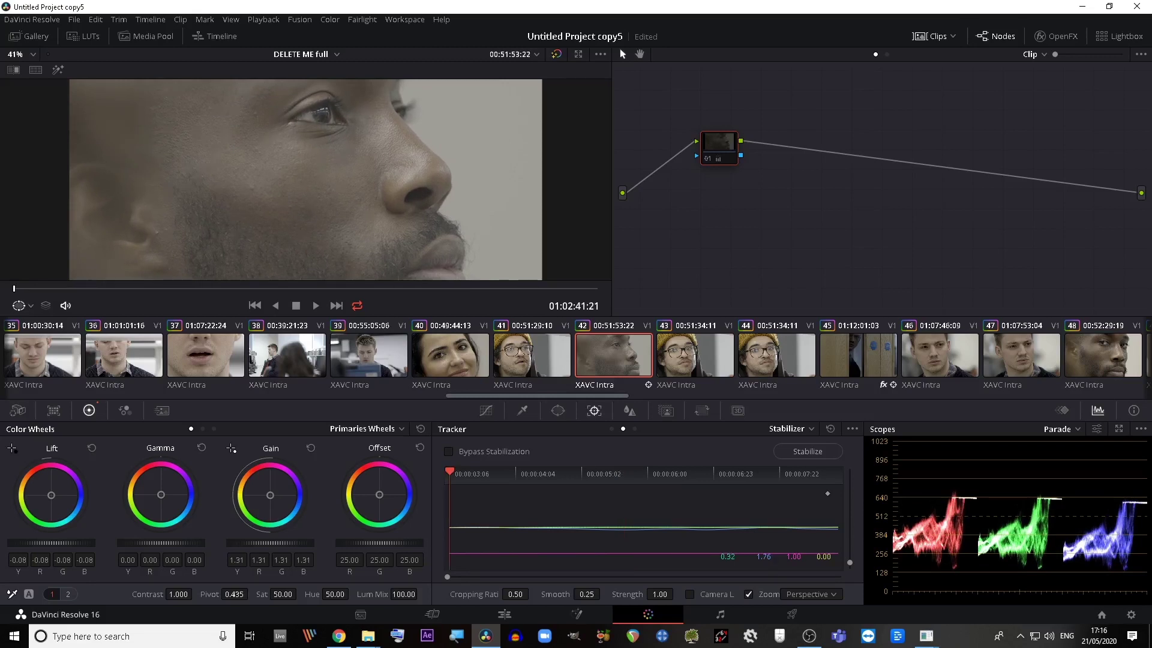
click(810, 594)
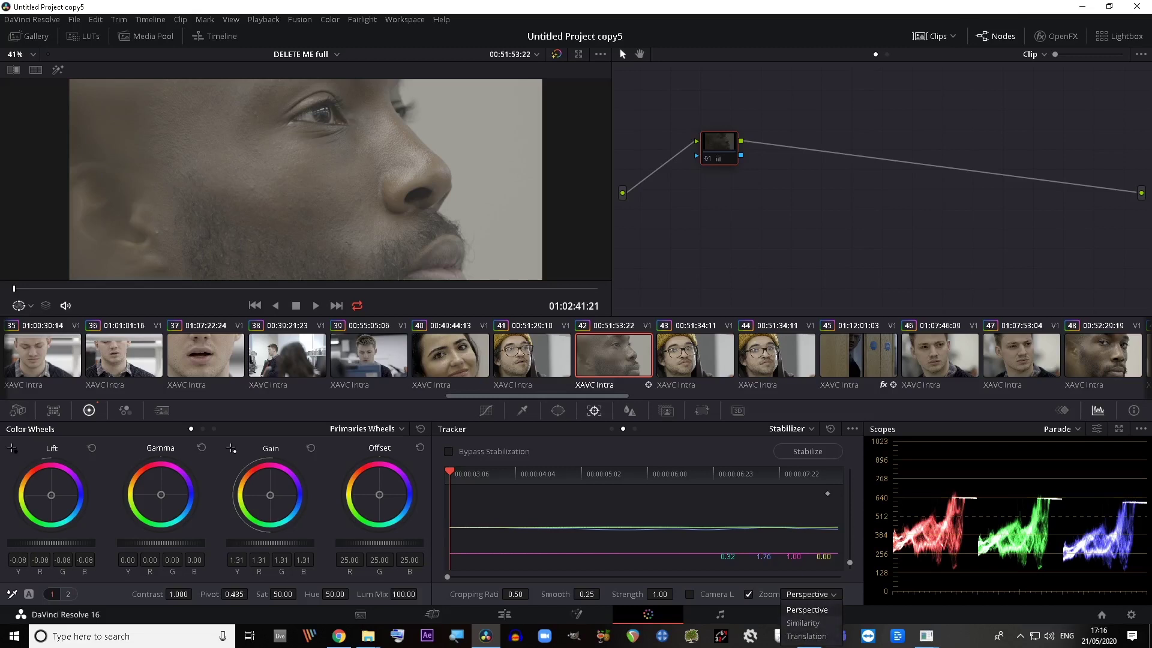
click(806, 610)
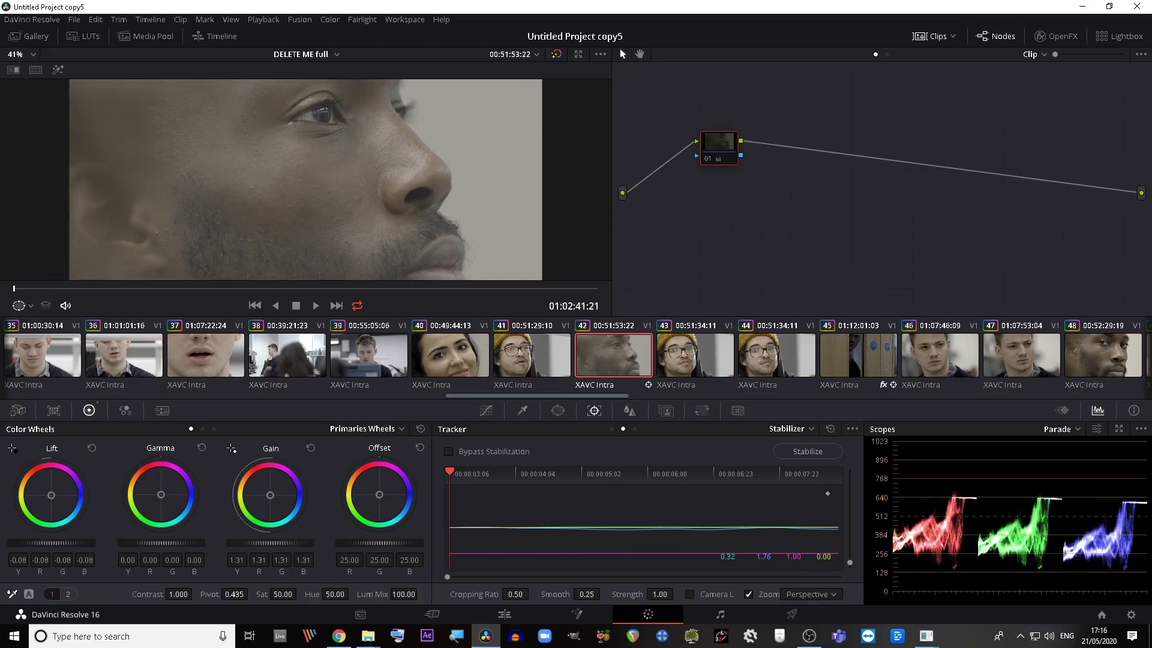
key(space)
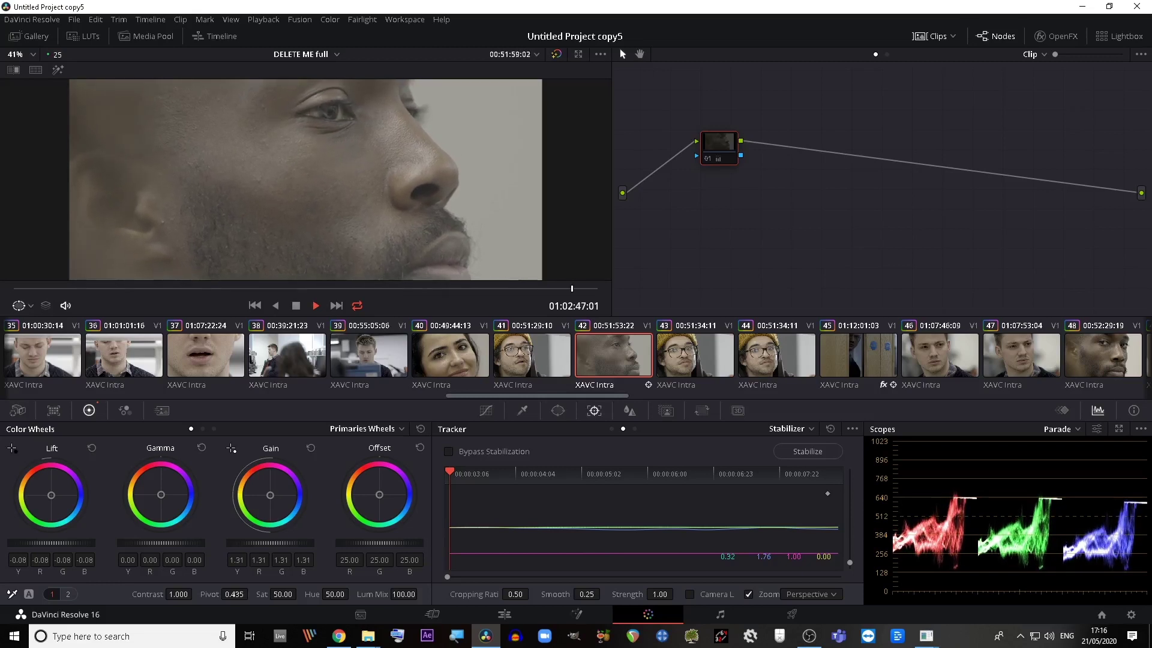
key(space)
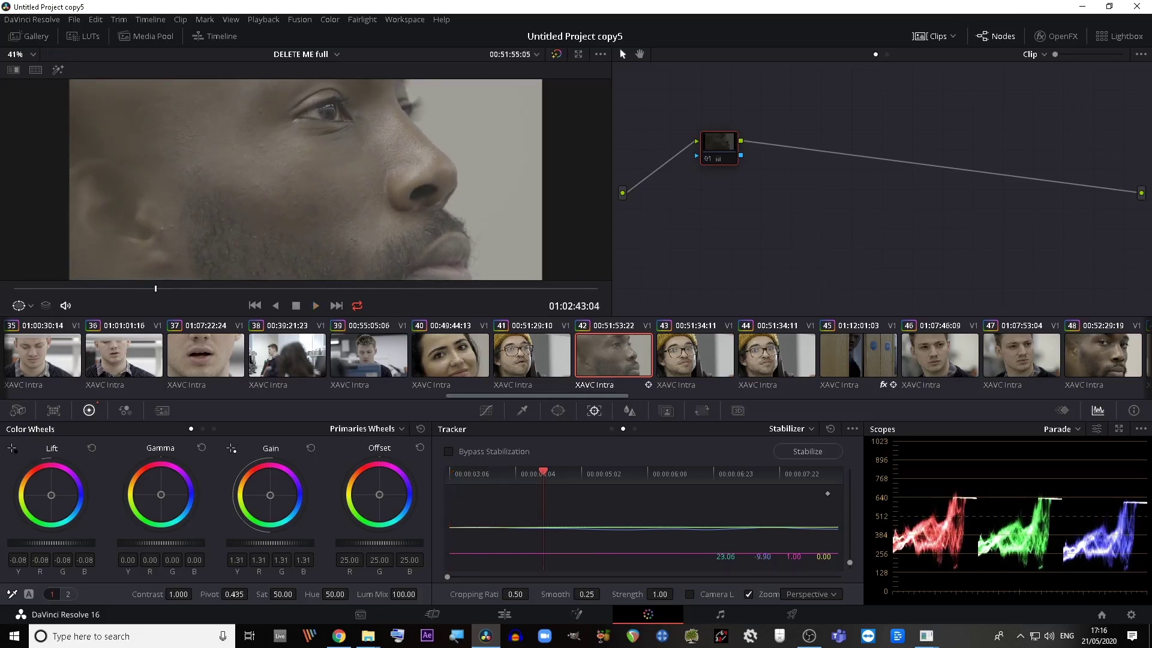
Move grade node 01 slightly in the node graph, and place the playhead at 01:03:00:18 on the Edit page
mouse_move(719, 148)
mouse_down()
mouse_move(723, 176)
mouse_move(733, 145)
mouse_up()
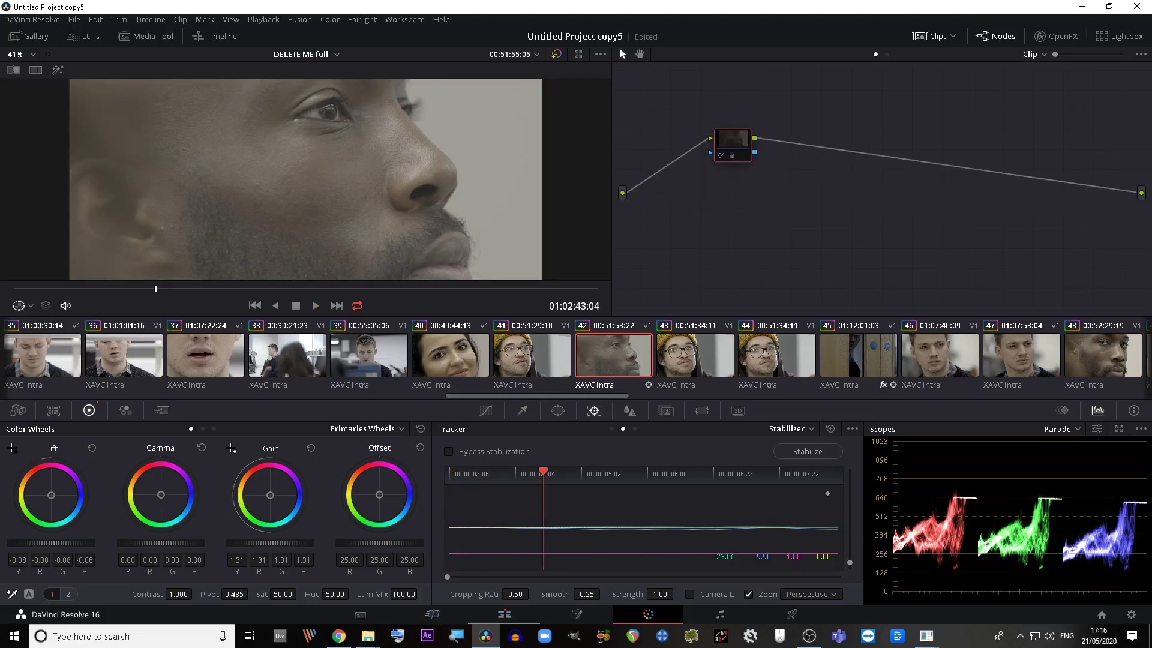
key(shift+4)
drag(908, 327, 891, 327)
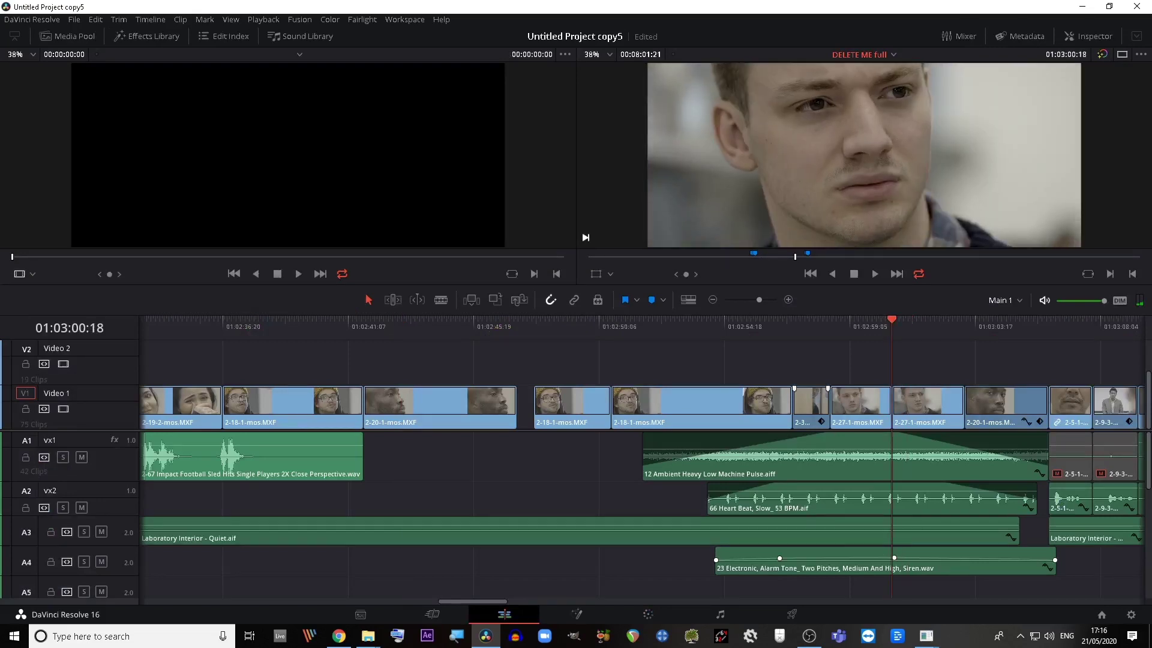
Visit the Color and Fairlight pages briefly and return to the Edit page
click(647, 613)
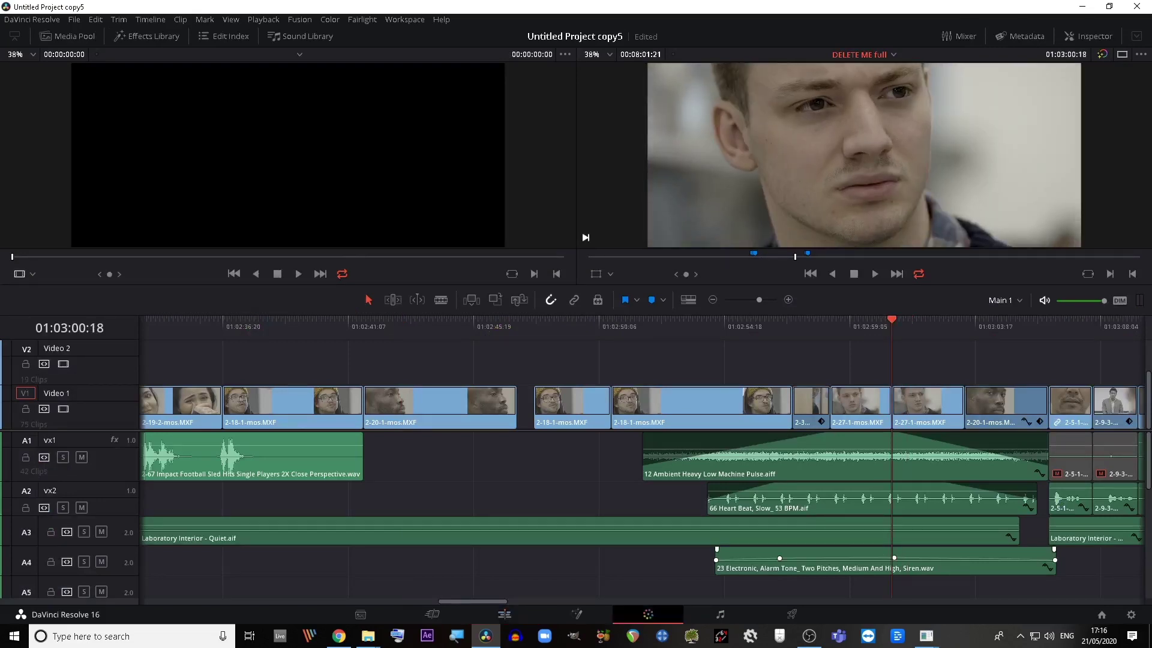
key(shift+4)
click(720, 614)
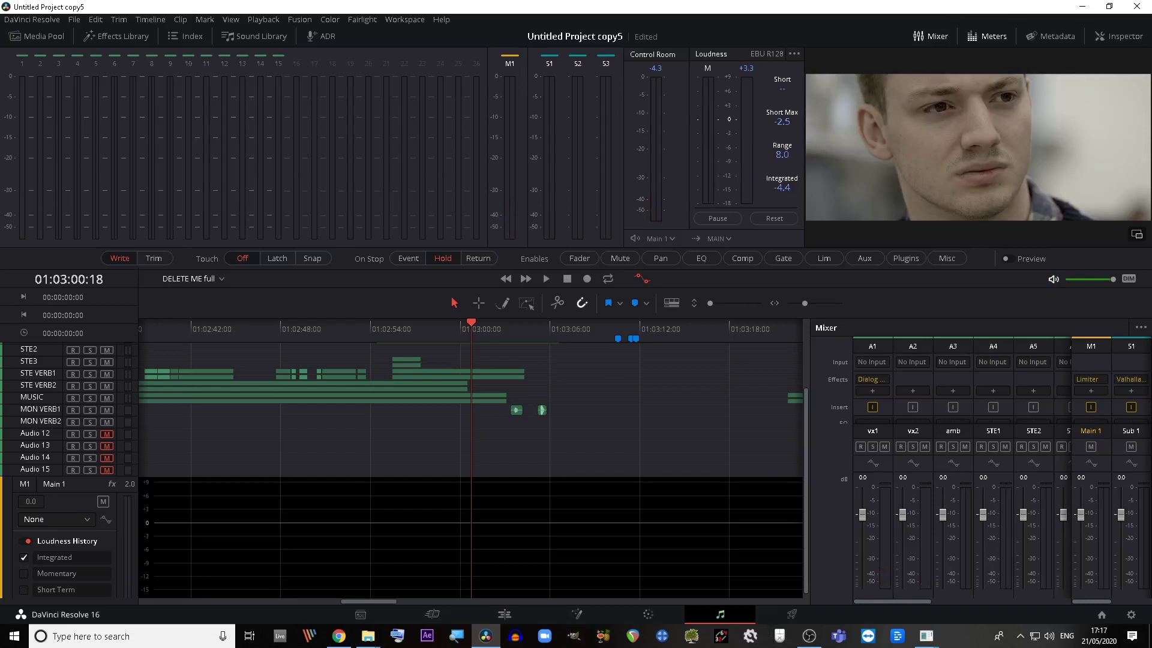
click(504, 614)
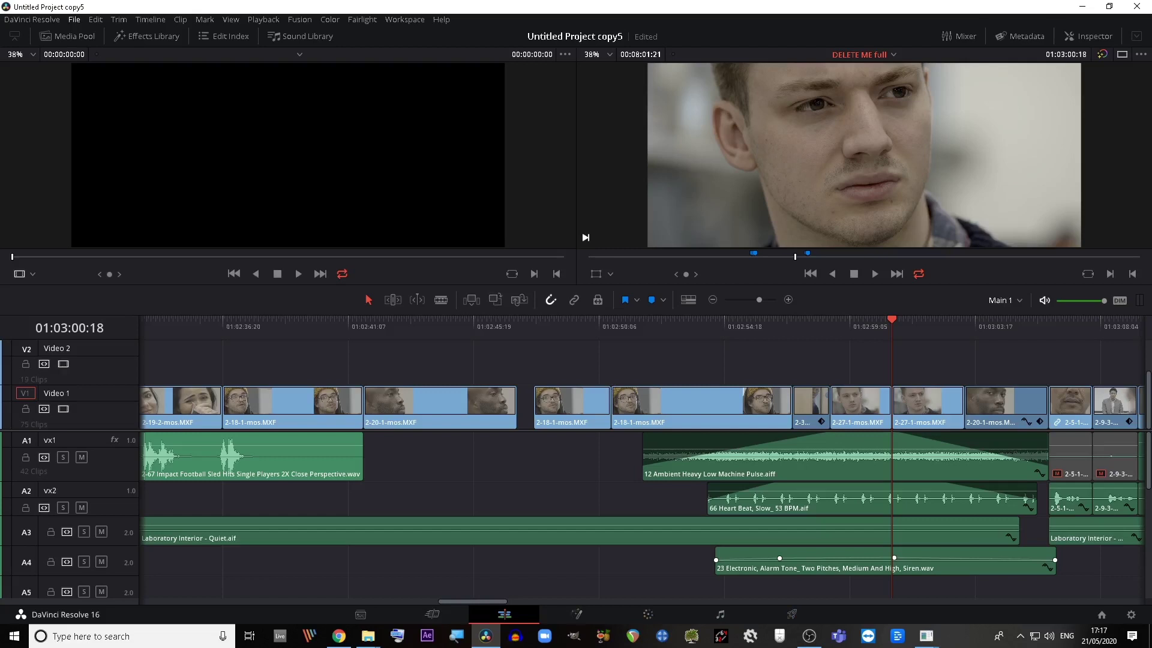
Start a timeline export with AAF Files (*.aaf) as the file type, and cancel without saving
click(74, 19)
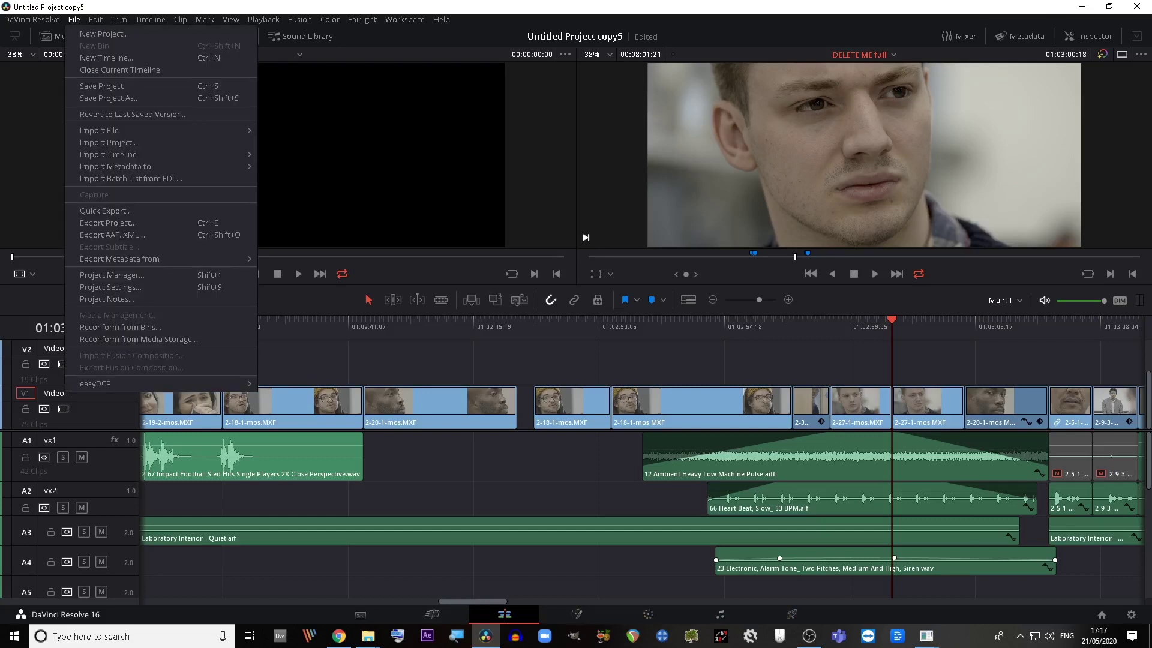
click(113, 235)
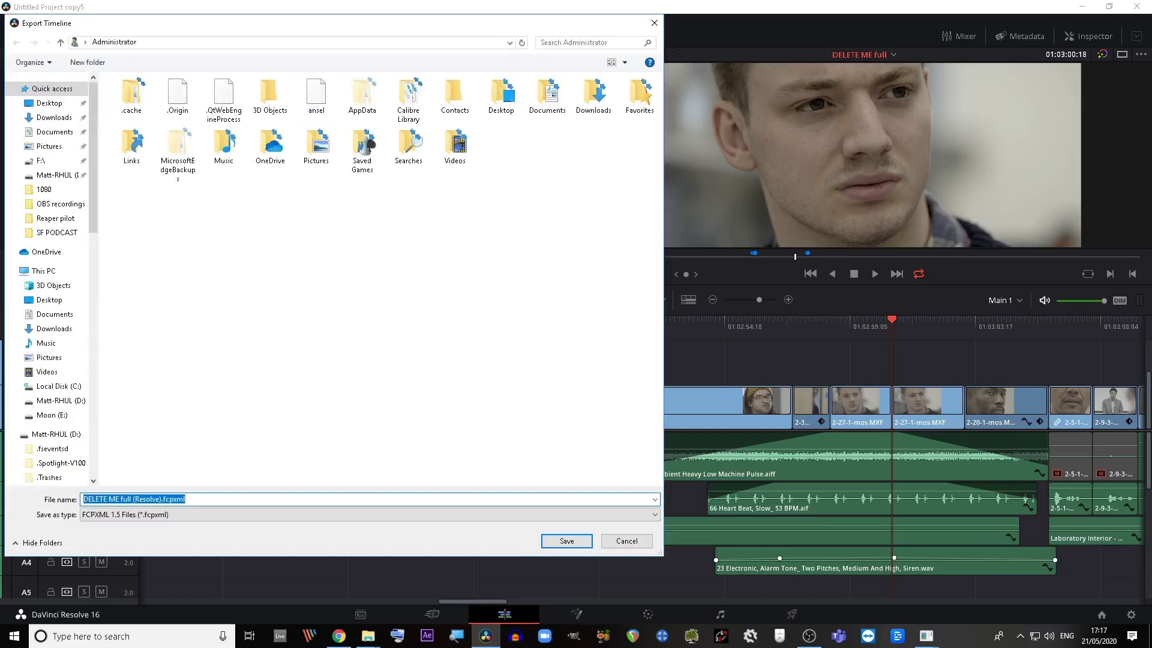
drag(324, 27, 394, 44)
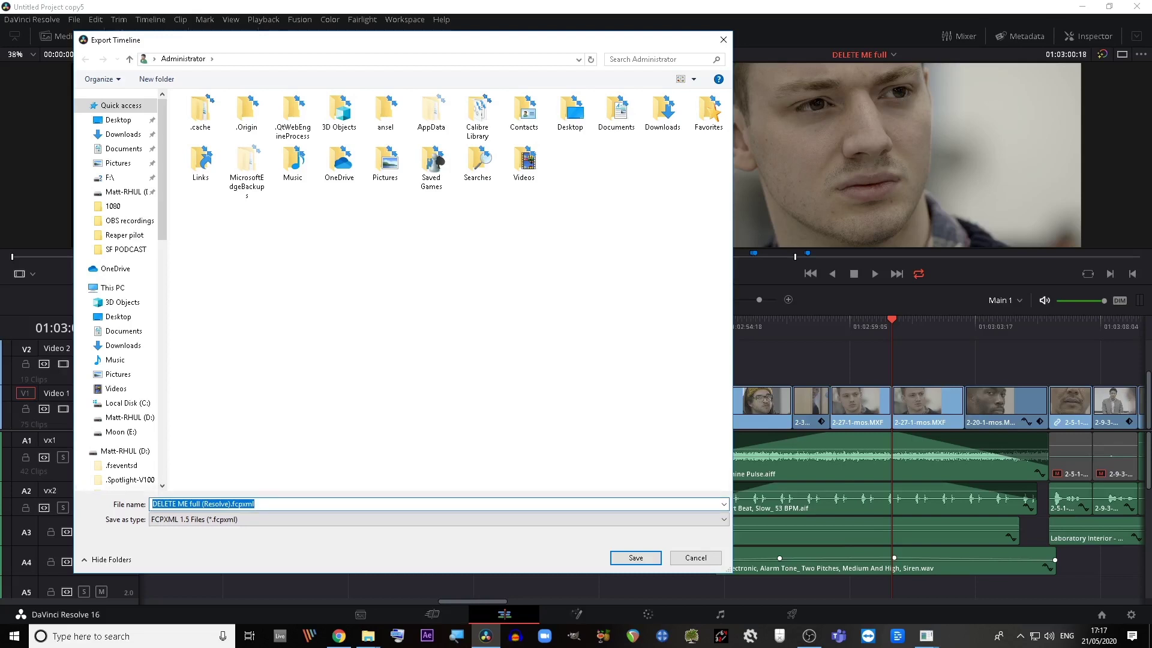
click(438, 519)
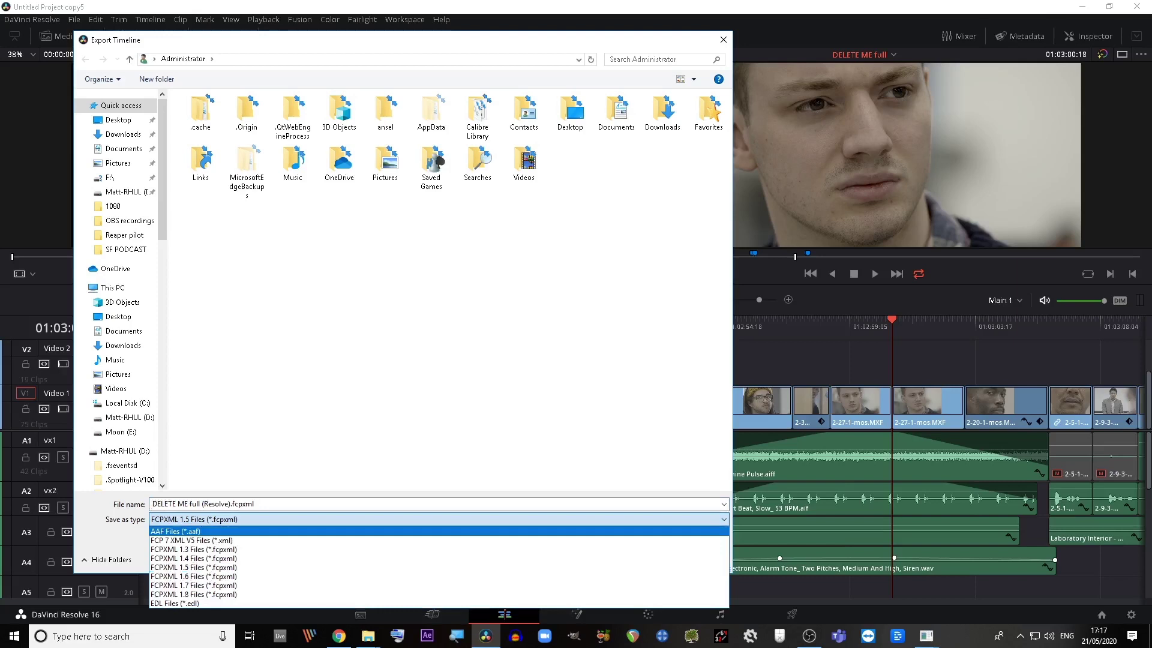
click(438, 528)
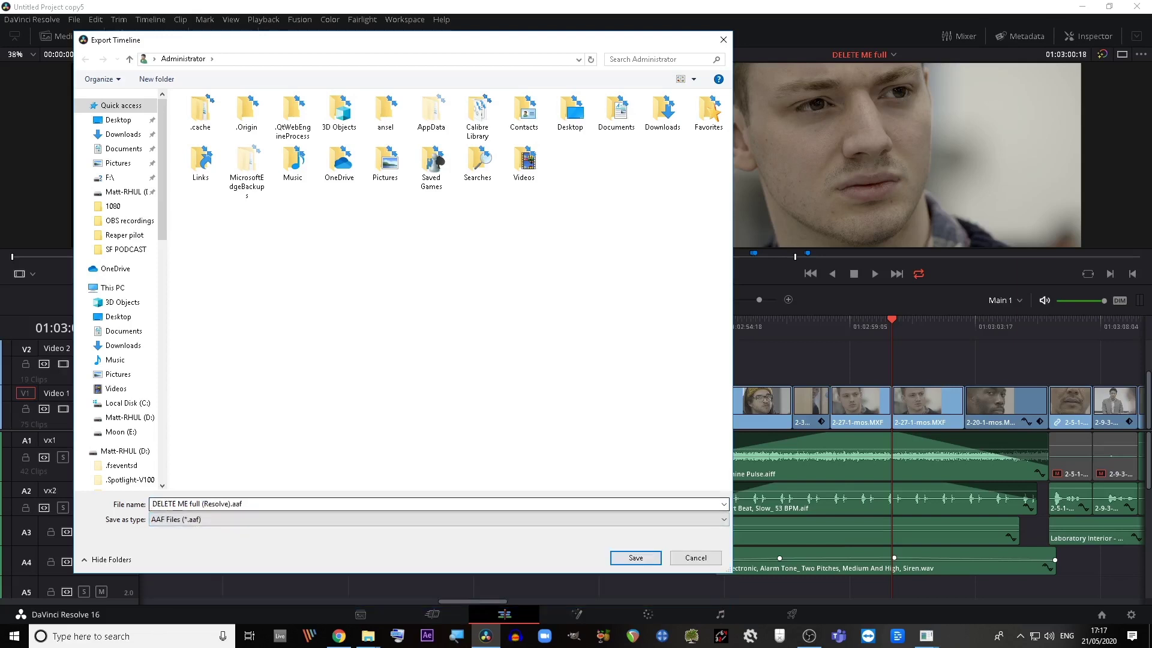
click(696, 557)
Look through the VST plug-ins available as effects for track vx2 on the Fairlight page, without adding one
click(720, 614)
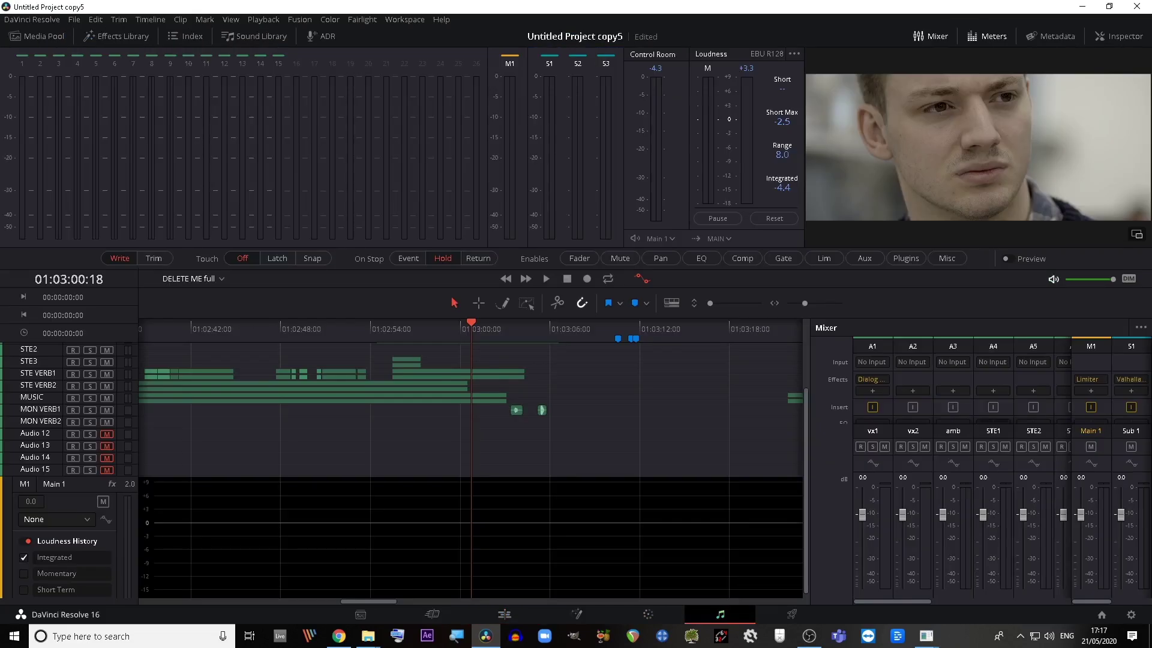
click(912, 390)
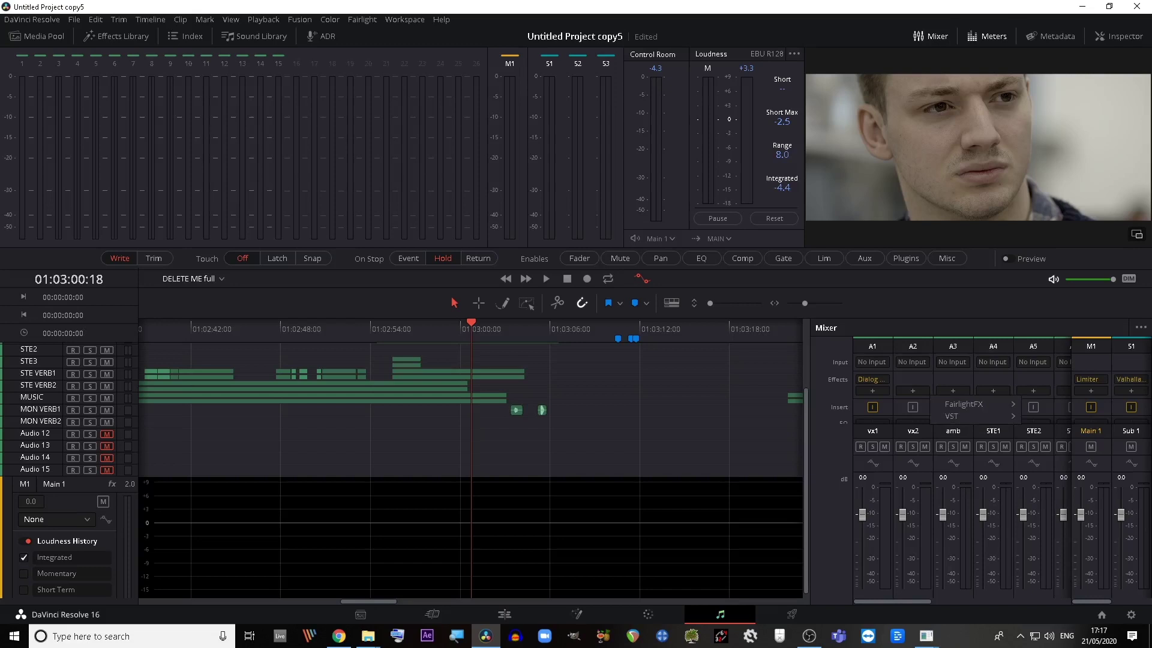
mouse_move(959, 415)
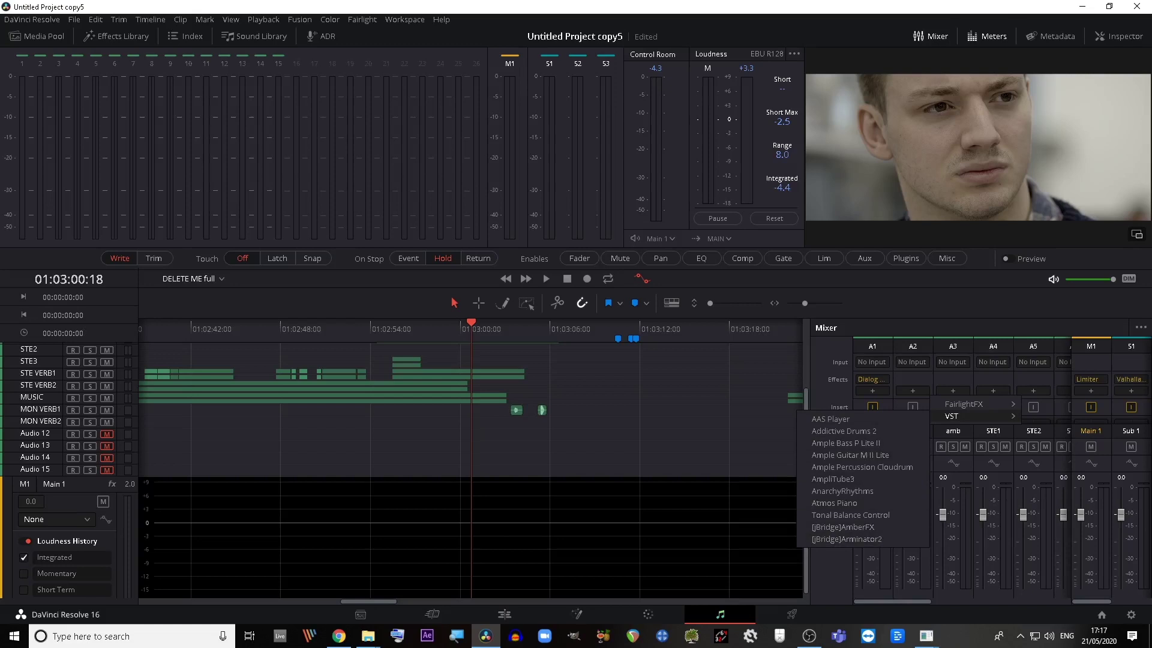
key(Escape)
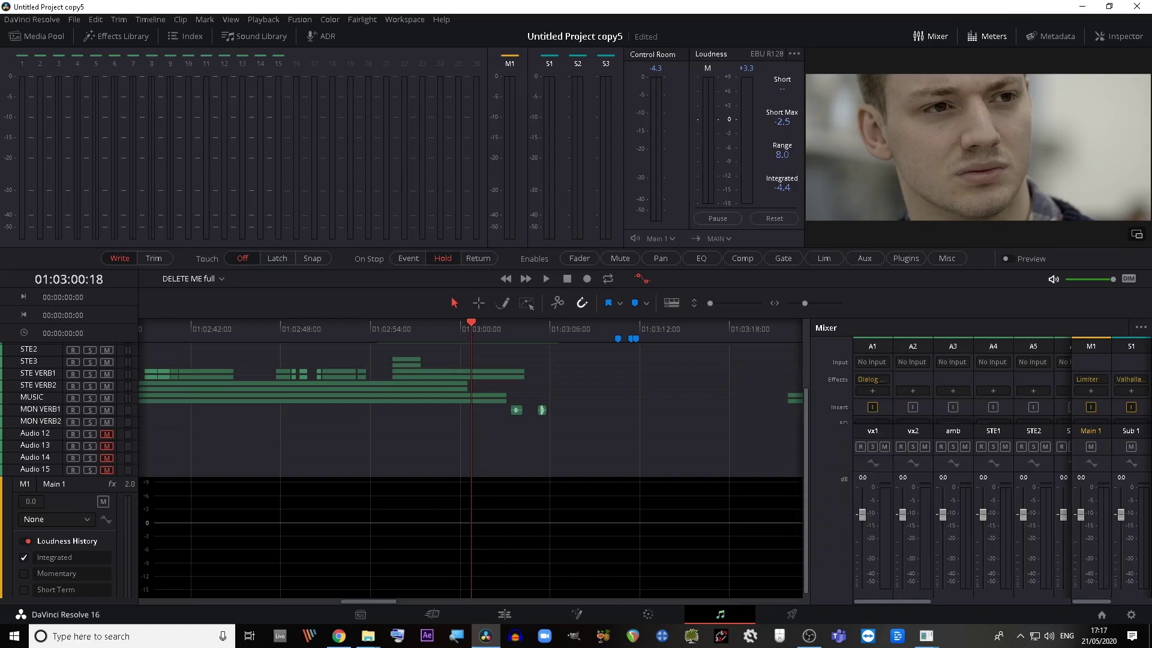
Switch to Chrome and search Google for "youlean loudness meter" in a new tab
click(339, 636)
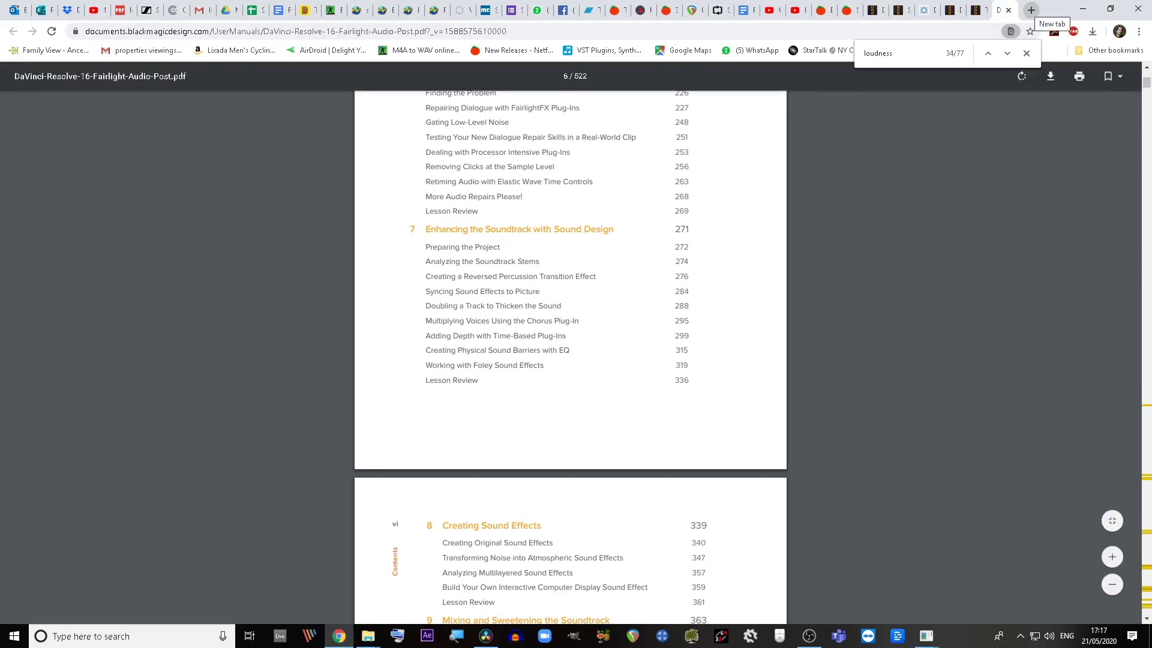
click(1032, 10)
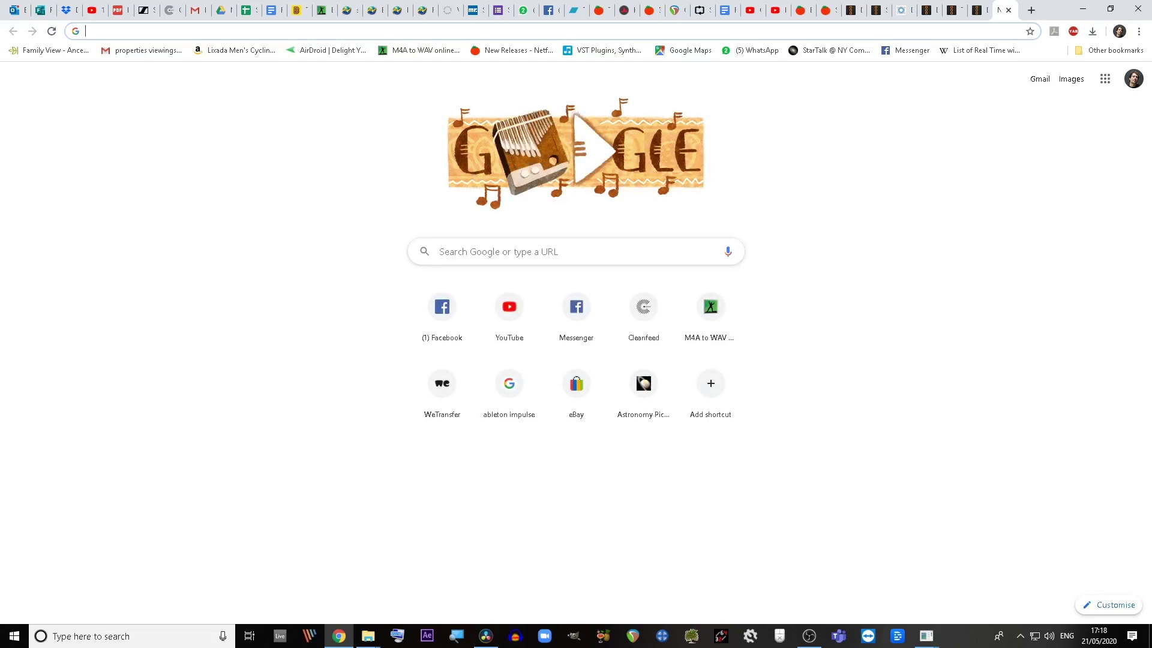
text(youlean loudnes)
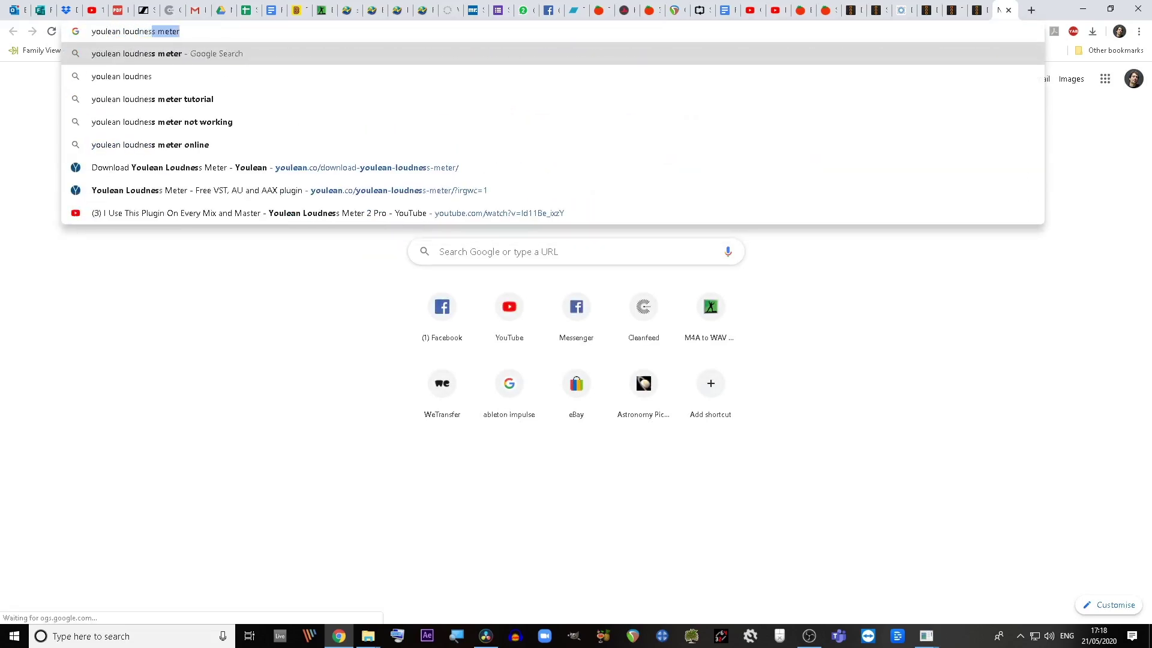
key(Return)
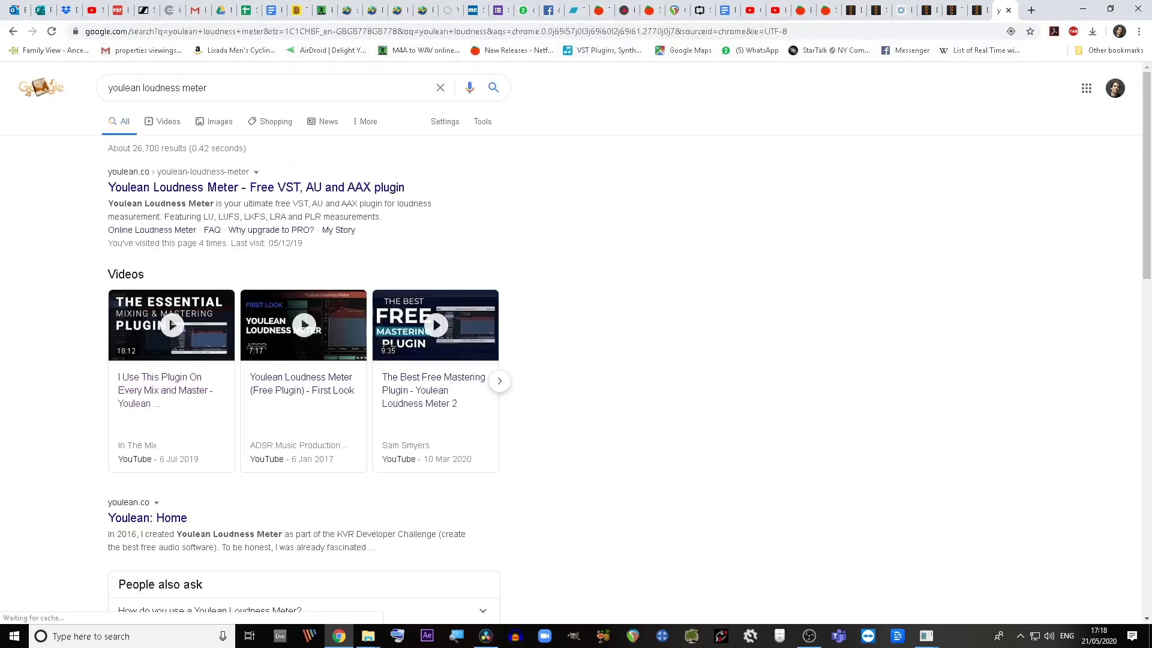
Open the Youlean Loudness Meter plug-in page, look over its overview, and return to DaVinci Resolve
click(239, 188)
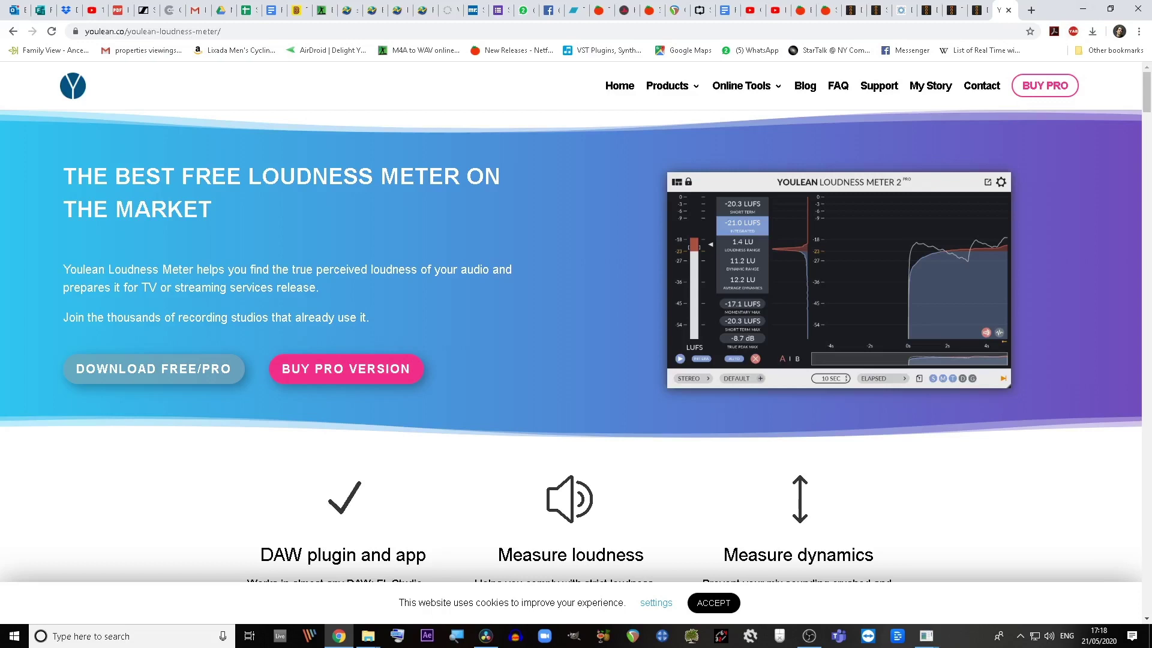
scroll(571, 324, down, 1)
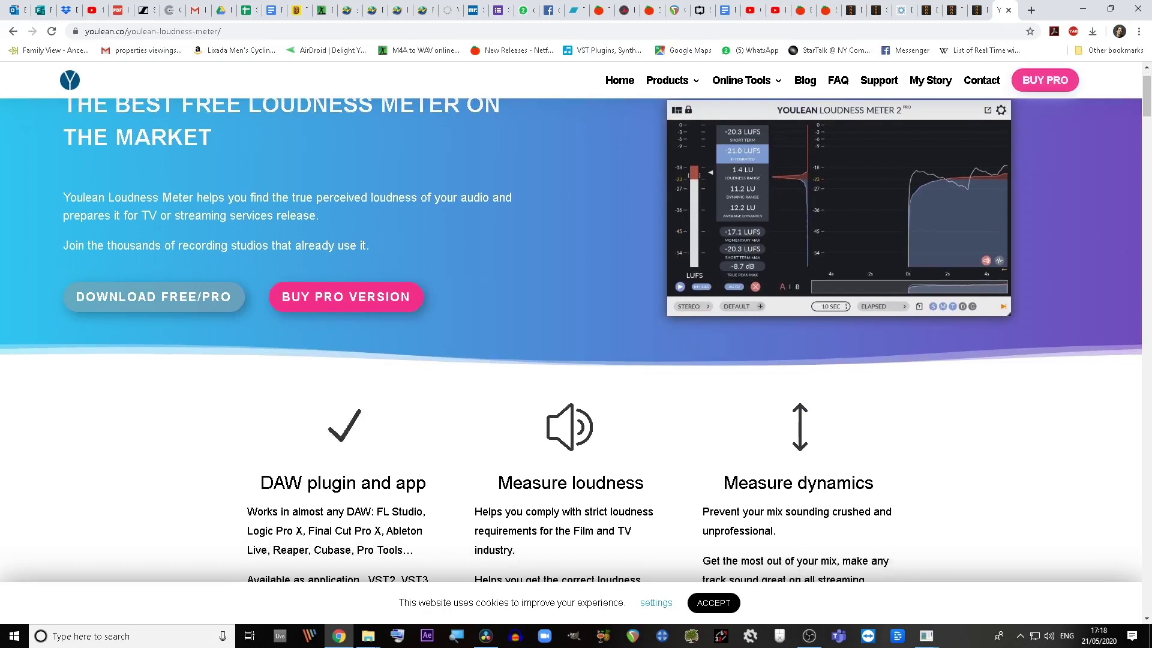
scroll(571, 324, up, 1)
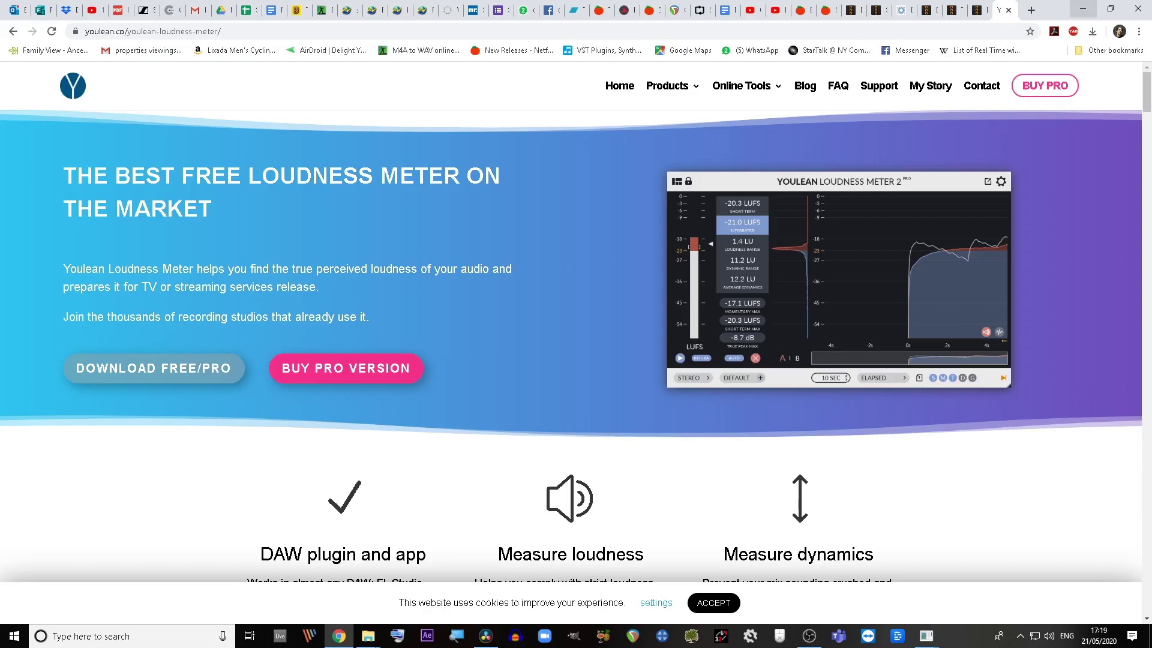
click(1083, 8)
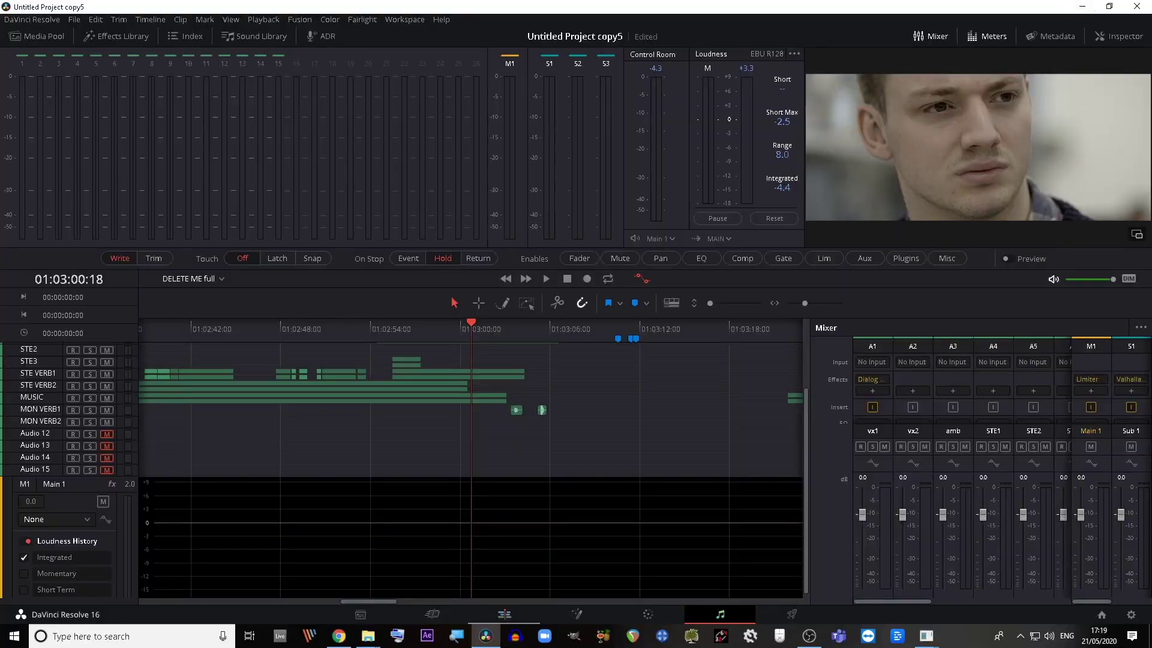
Show the curve editor of the PE 39-31 clip on the STE VERB1 track on the Edit page
key(shift+4)
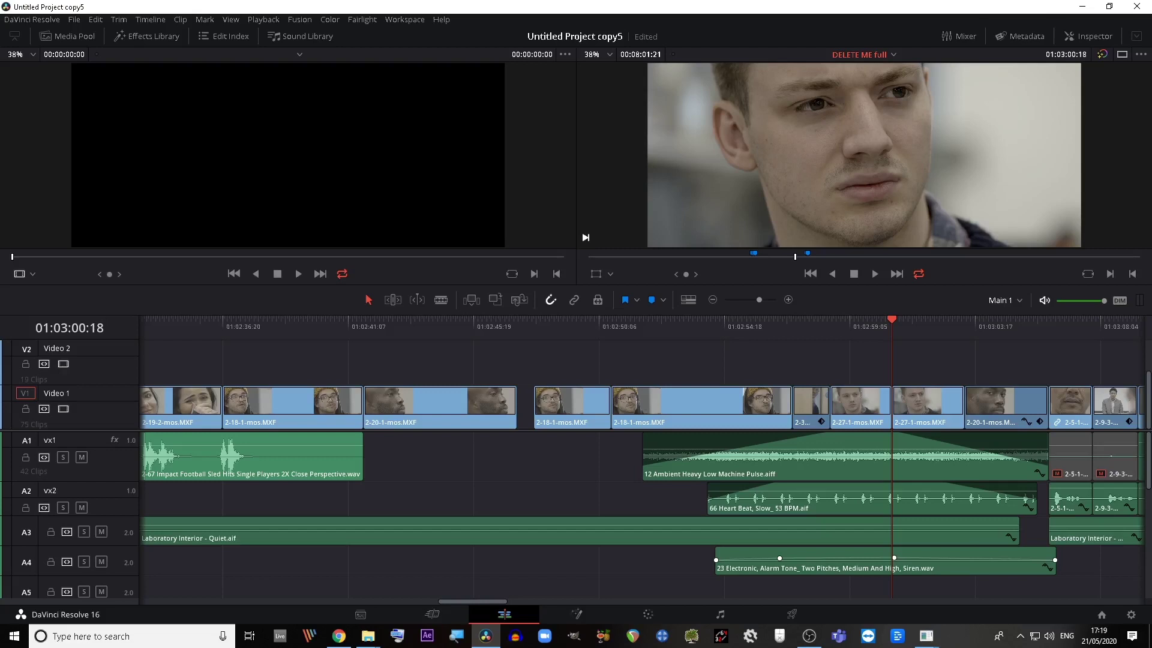
scroll(585, 516, down, 6)
scroll(585, 514, up, 2)
click(668, 502)
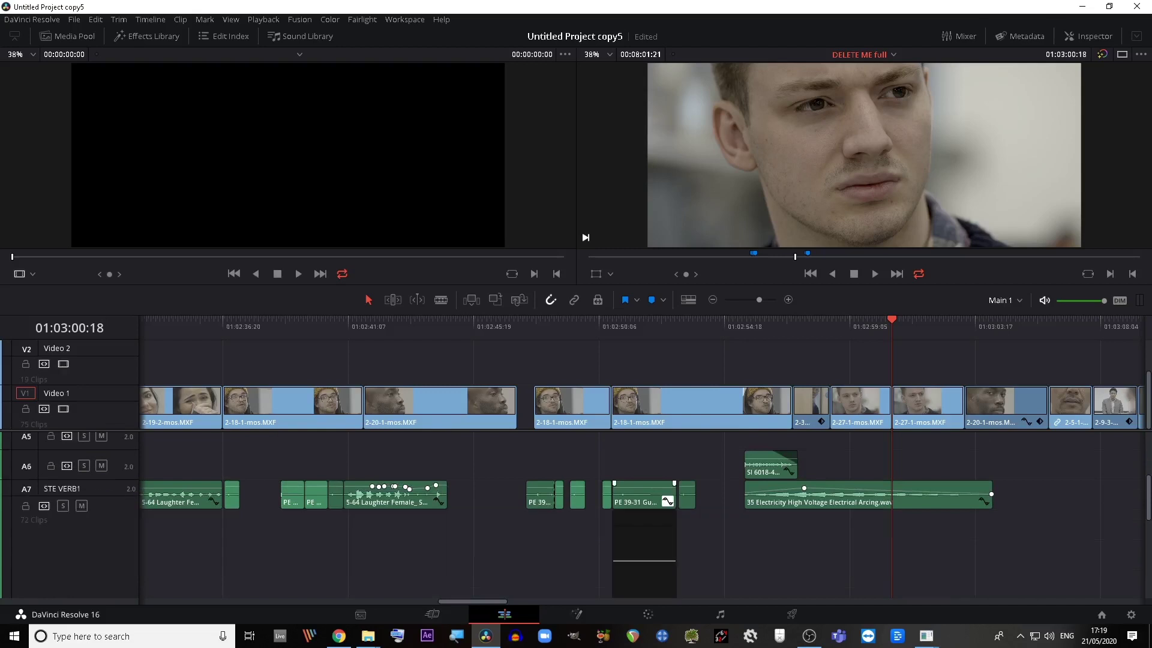
scroll(585, 516, down, 1)
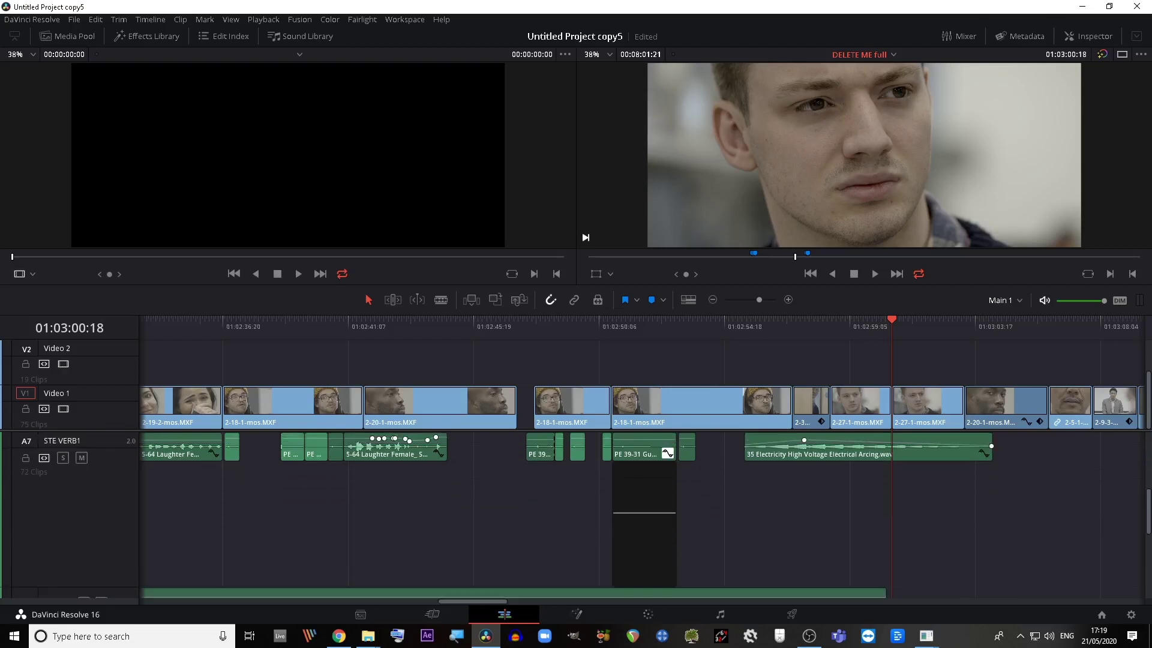
Place the playhead over the PE 39-31 clip at 01:02:51:20 and open the Inspector down to its Lens Correction settings
click(630, 326)
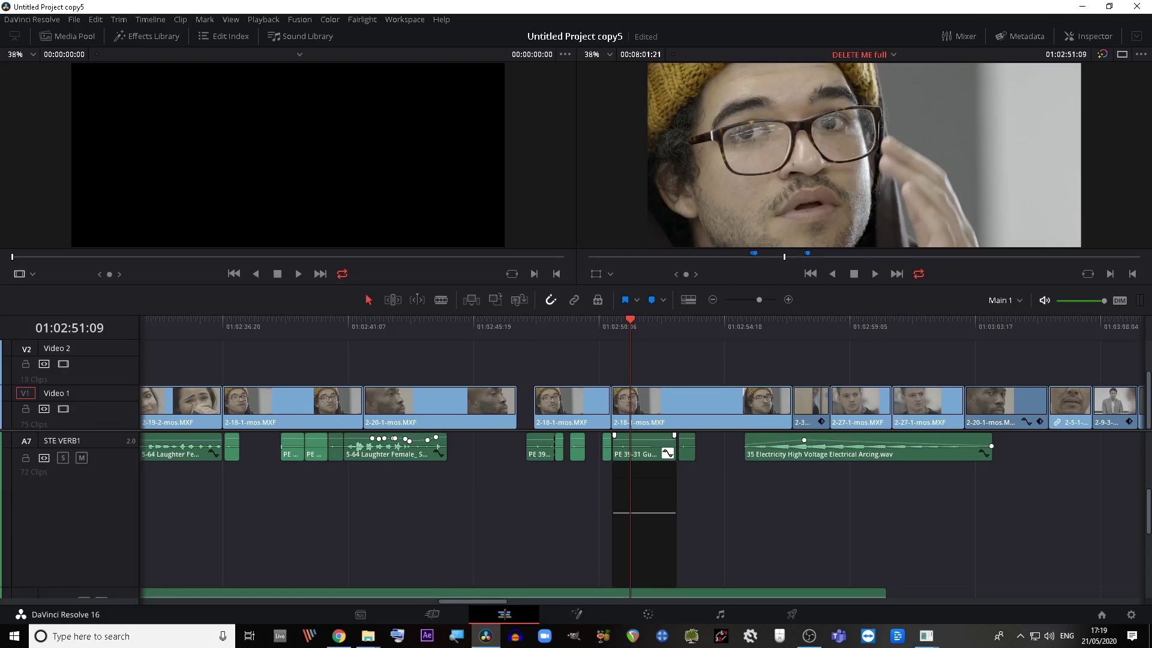
click(1088, 36)
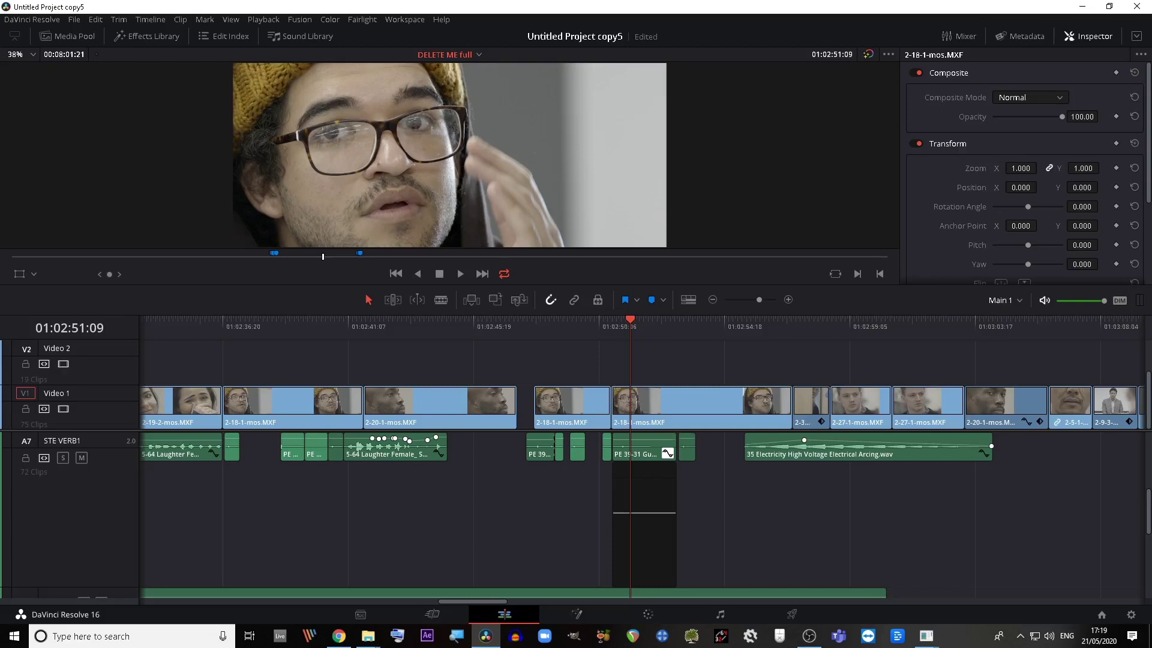
scroll(1025, 173, down, 3)
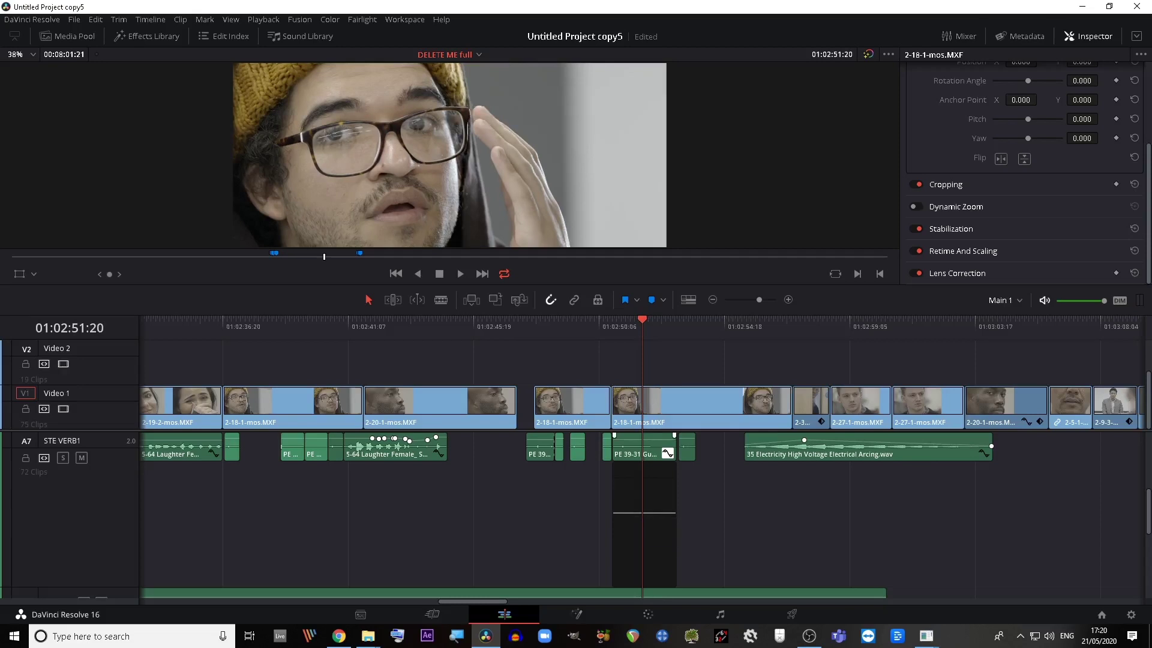
Toggle the curve editor of the PE 39-31 clip on track A7 and leave it closed
click(668, 453)
click(668, 453)
click(668, 454)
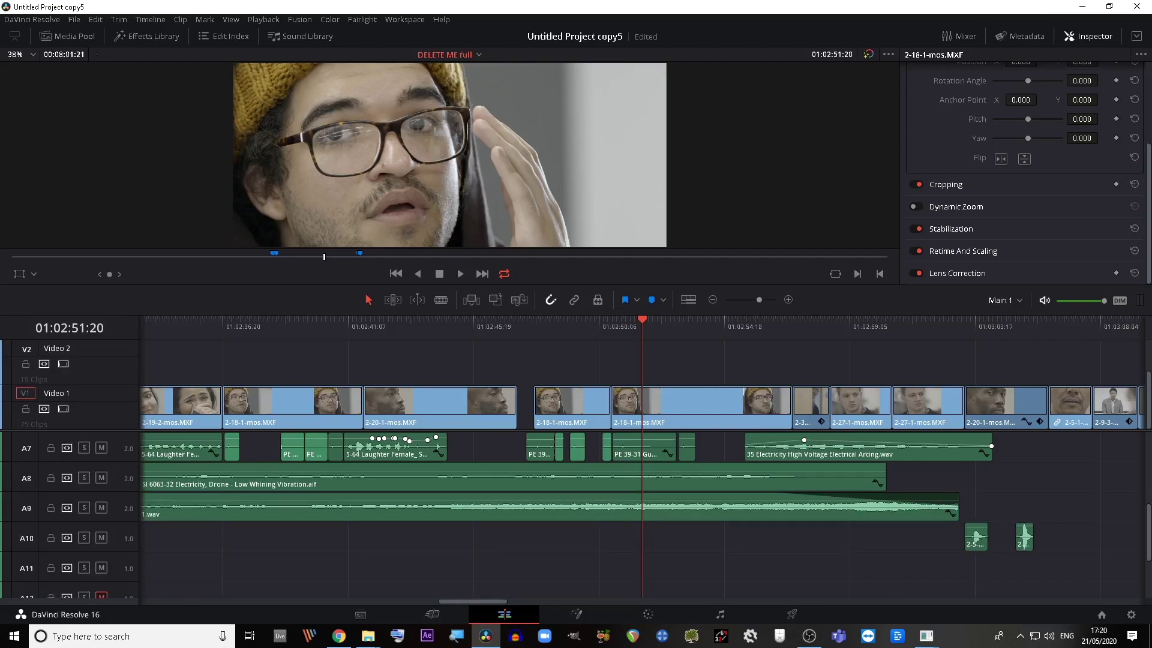
click(441, 20)
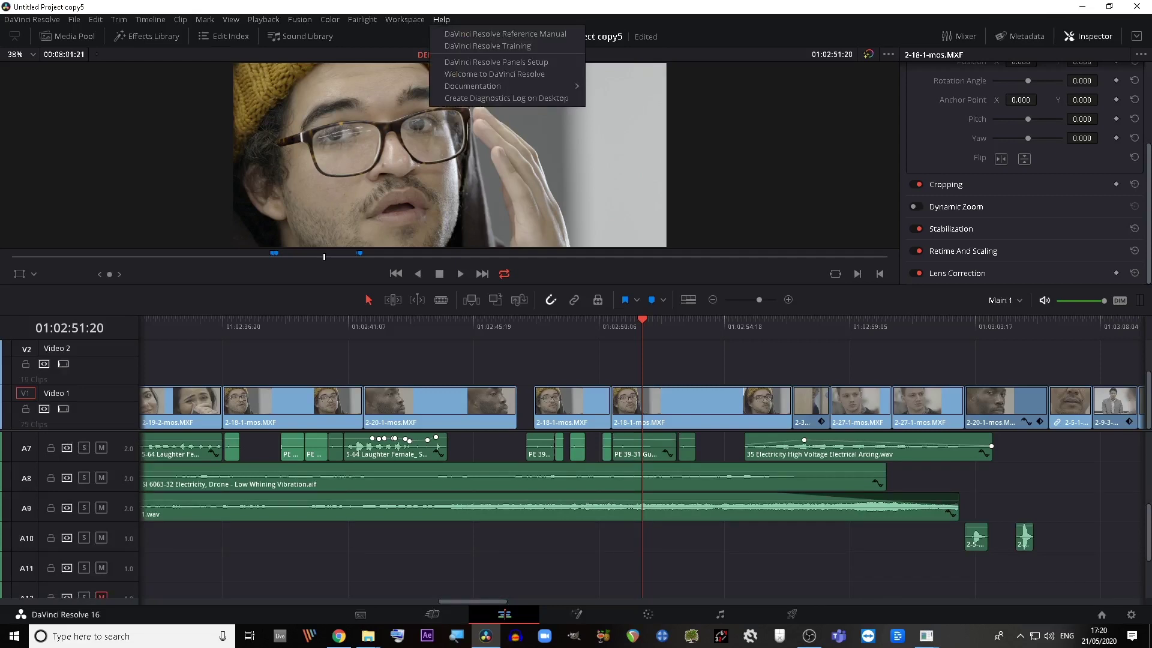
mouse_move(405, 20)
mouse_move(442, 20)
mouse_move(480, 86)
mouse_move(362, 20)
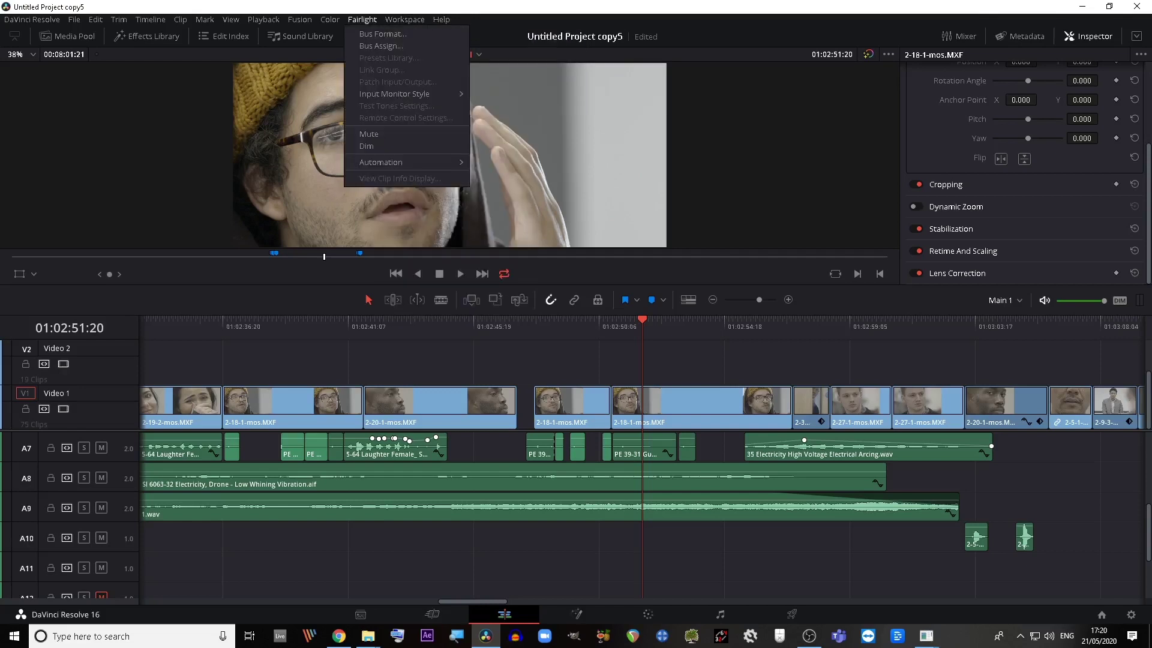
mouse_move(32, 20)
key(Escape)
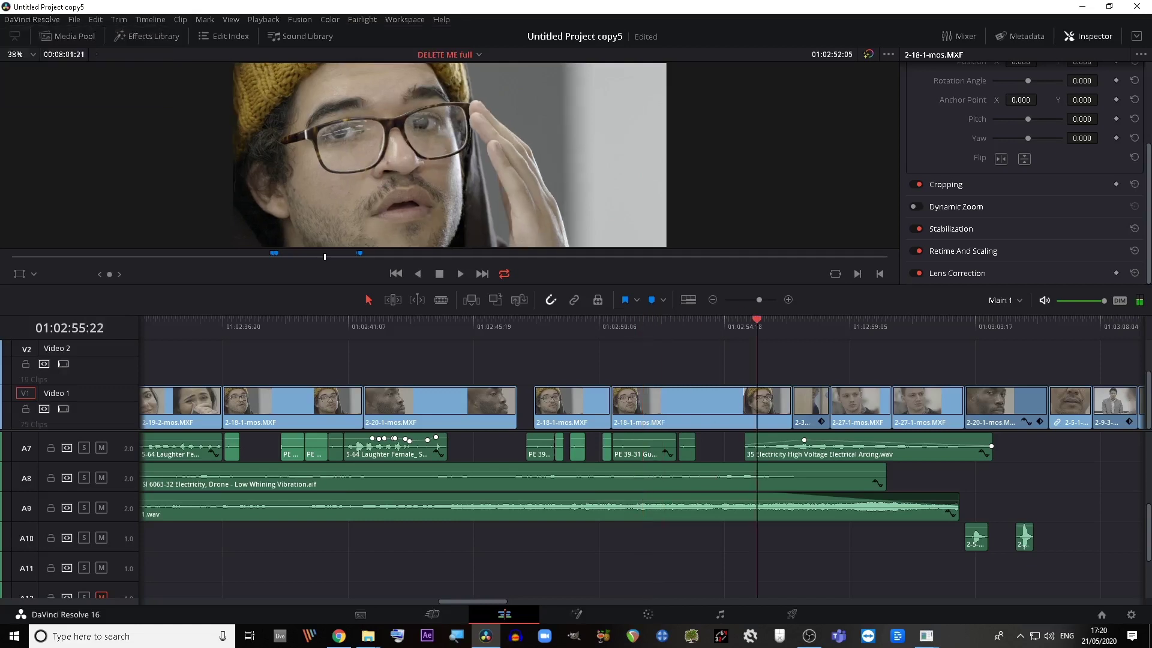
Move the playhead to 01:02:46:15, open the Deliver page, check the render range options, and show clip 44
mouse_move(500, 321)
mouse_down()
mouse_move(533, 321)
mouse_move(496, 321)
mouse_up()
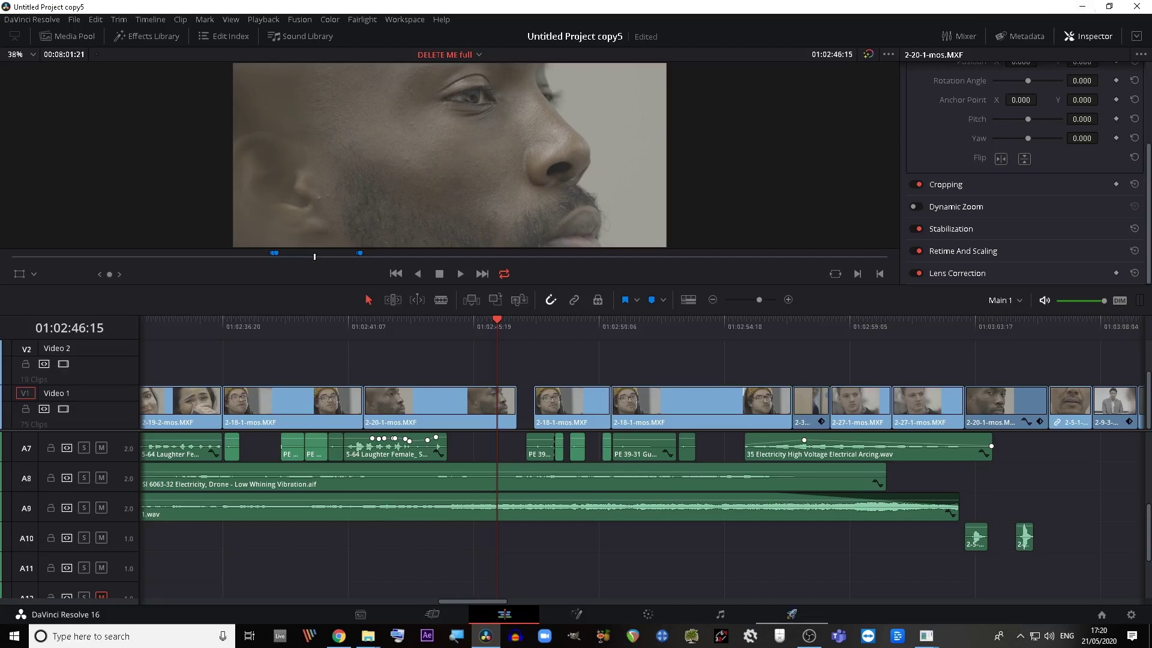
click(792, 614)
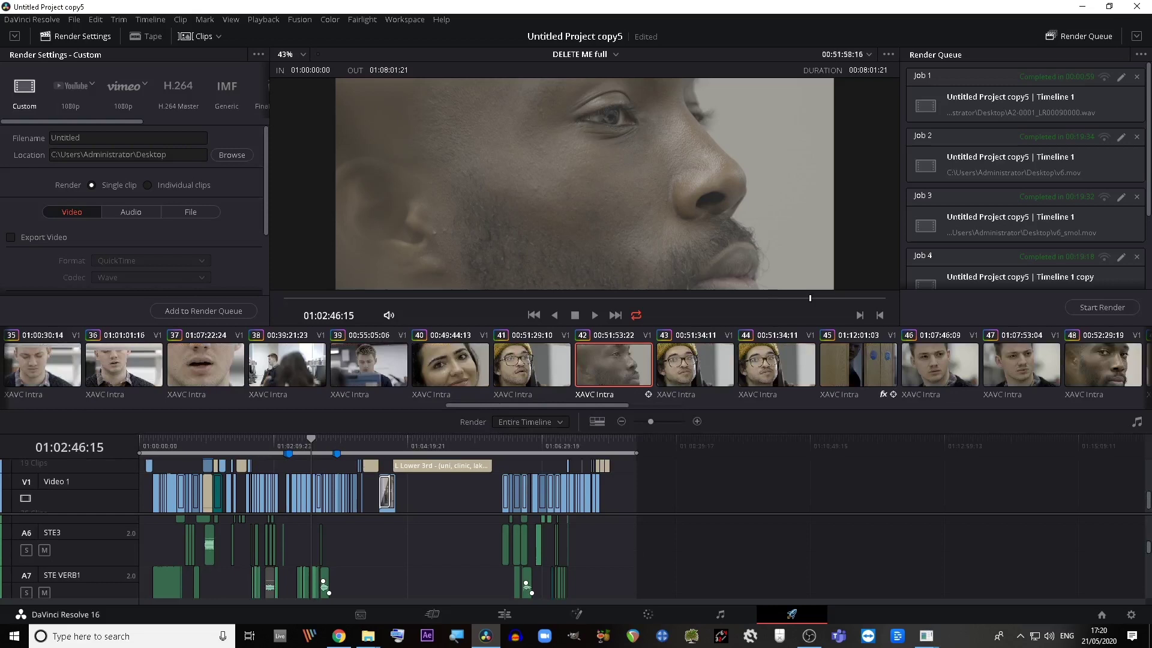
click(530, 422)
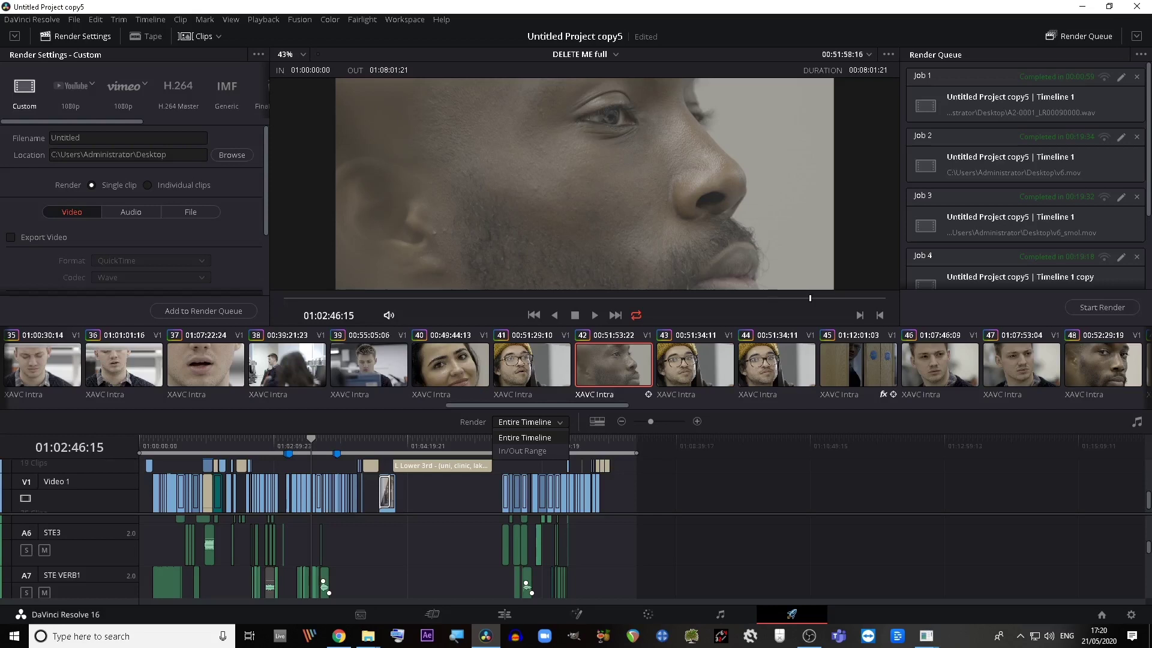
click(777, 364)
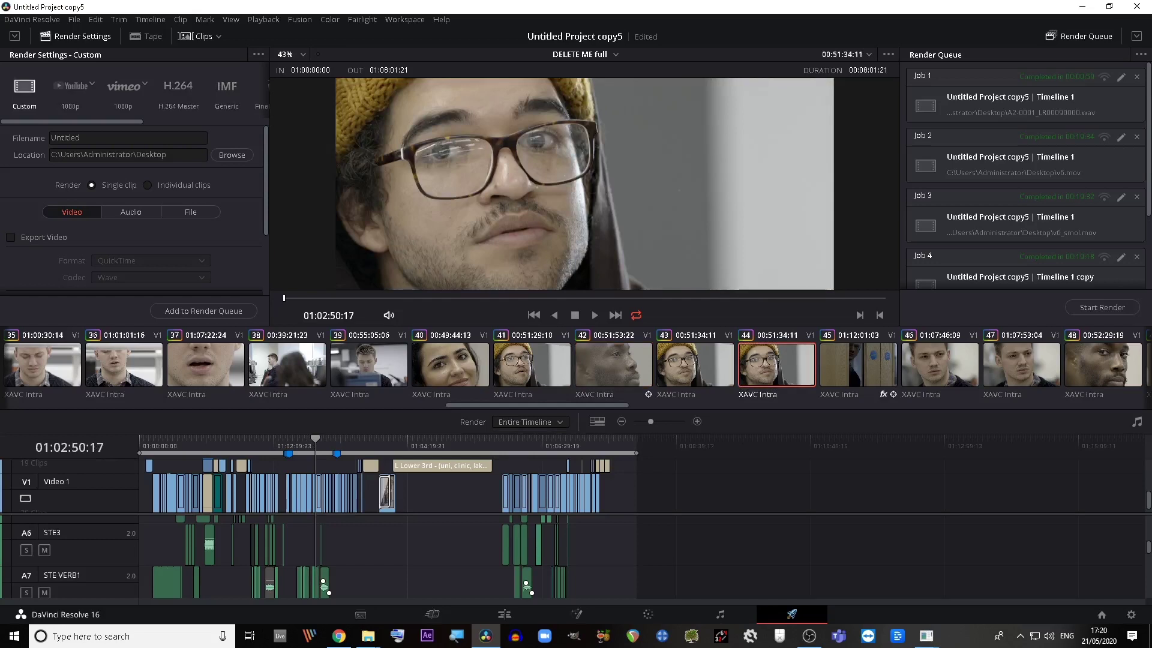
Name the render file BODY_v8 and enable video export
double_click(69, 138)
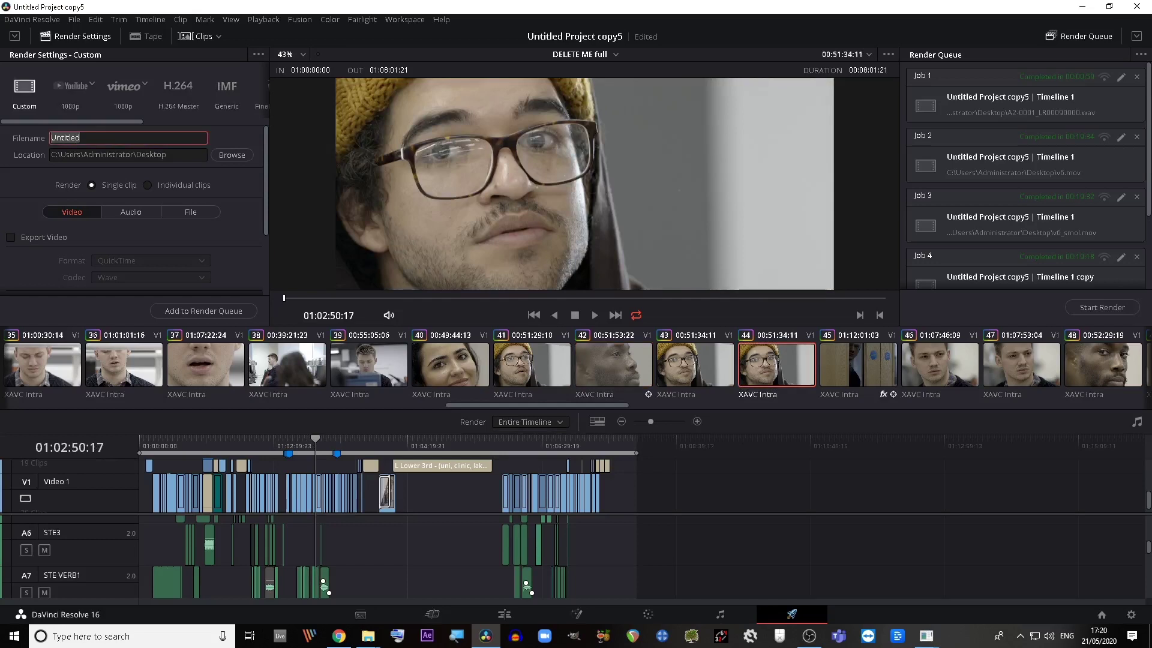
text(BODY_v8)
click(11, 238)
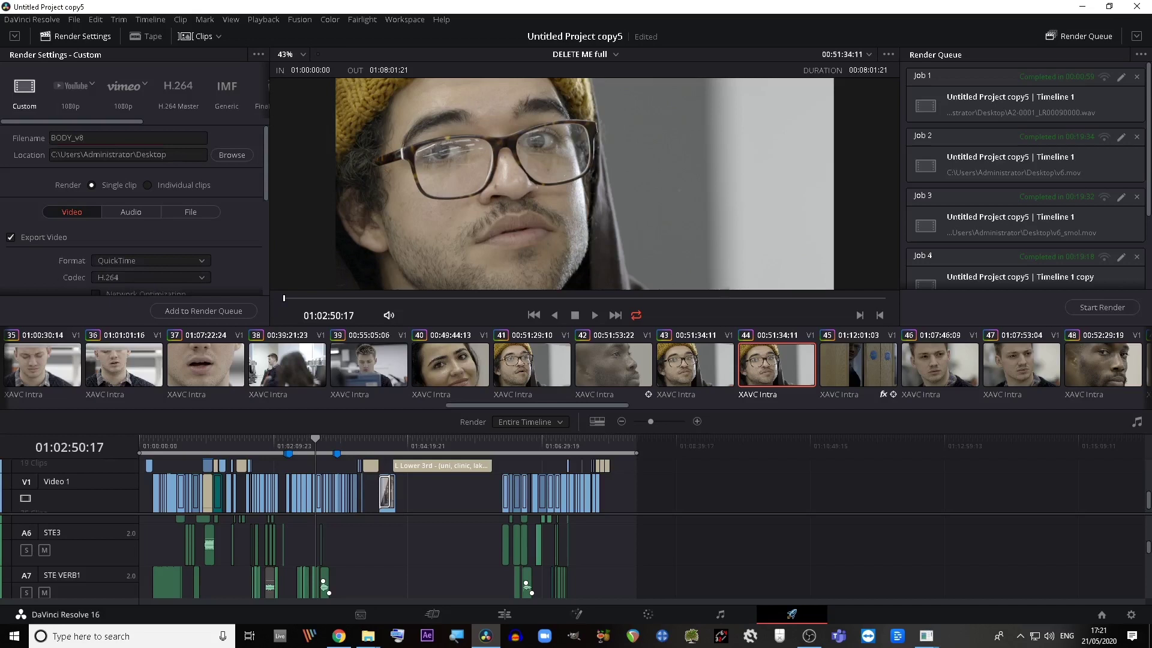
Review the available codecs and the resolution, frame rate, quality and key frame settings for the video export
scroll(150, 240, down, 1)
click(150, 206)
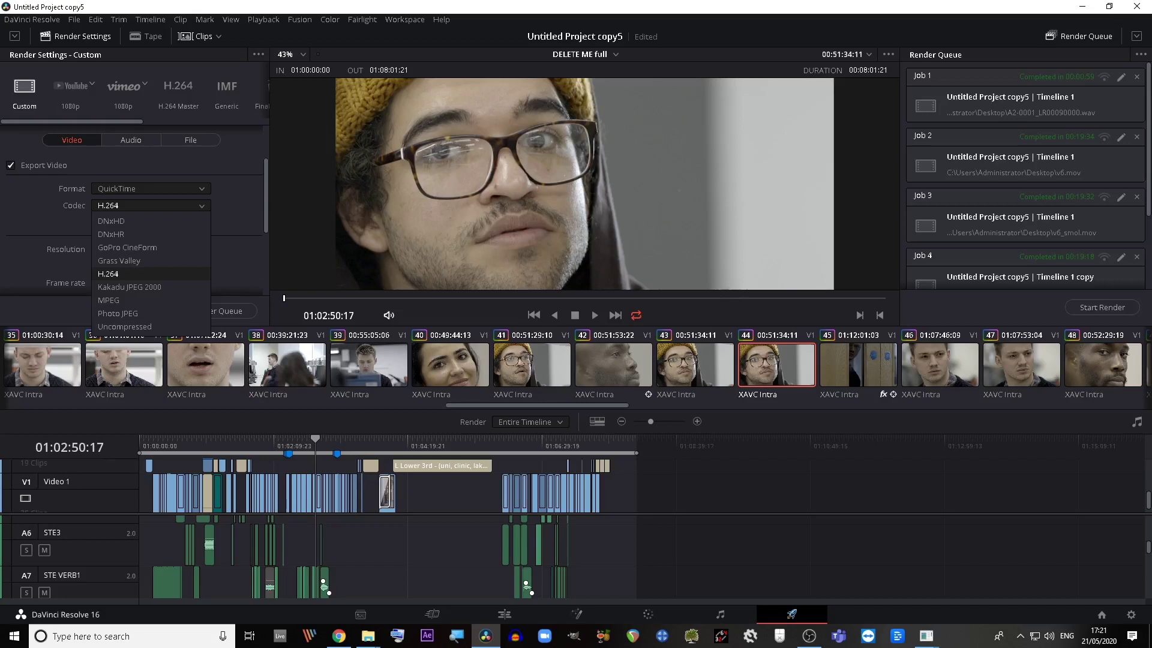
click(150, 205)
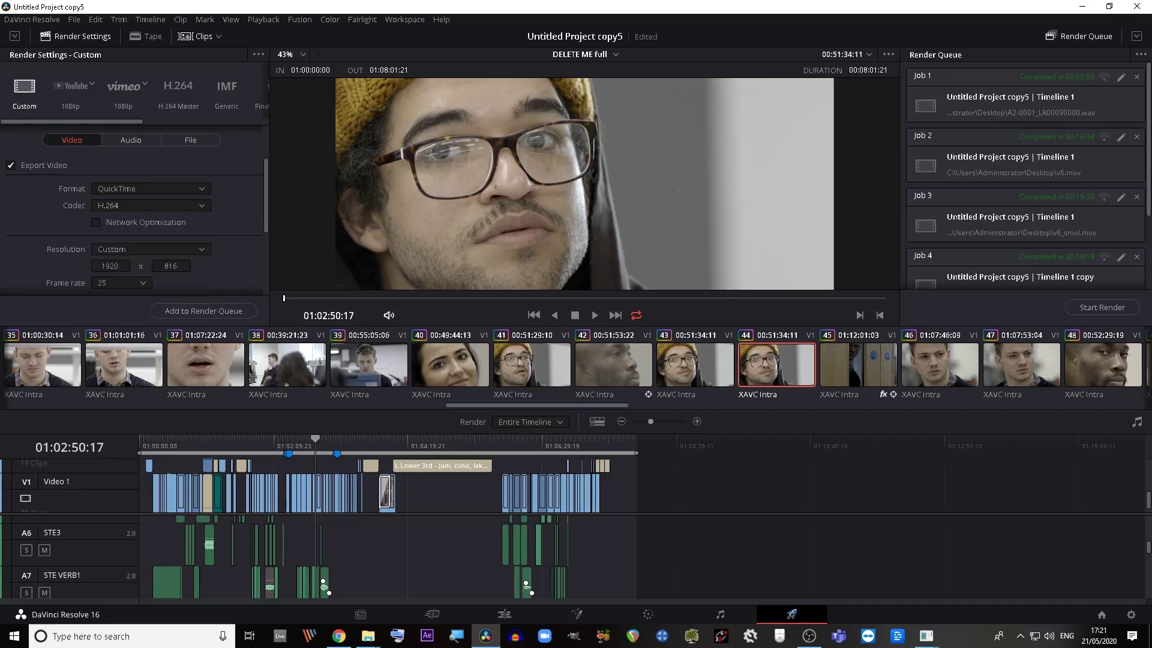
scroll(137, 208, down, 3)
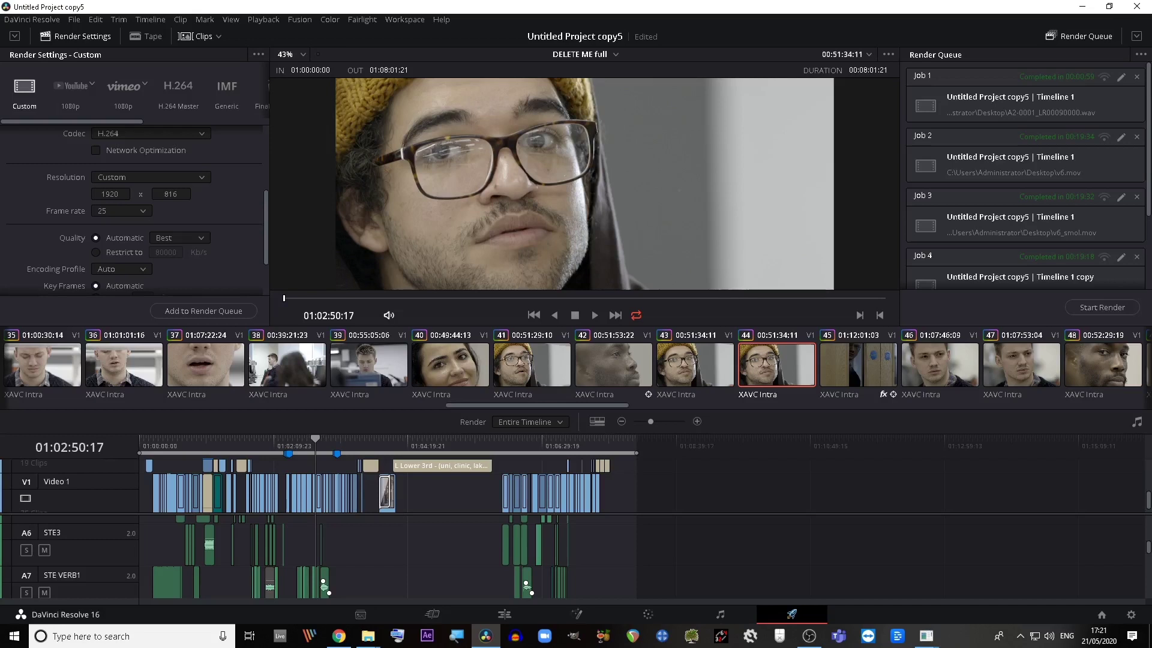
scroll(138, 210, down, 3)
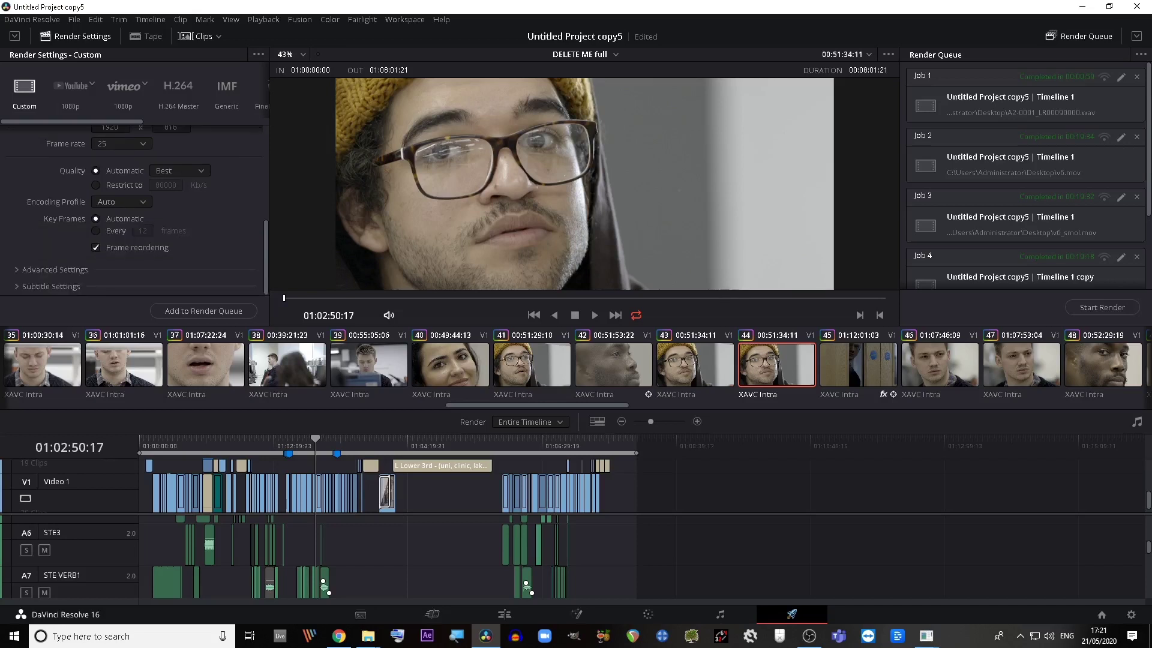
scroll(135, 210, up, 6)
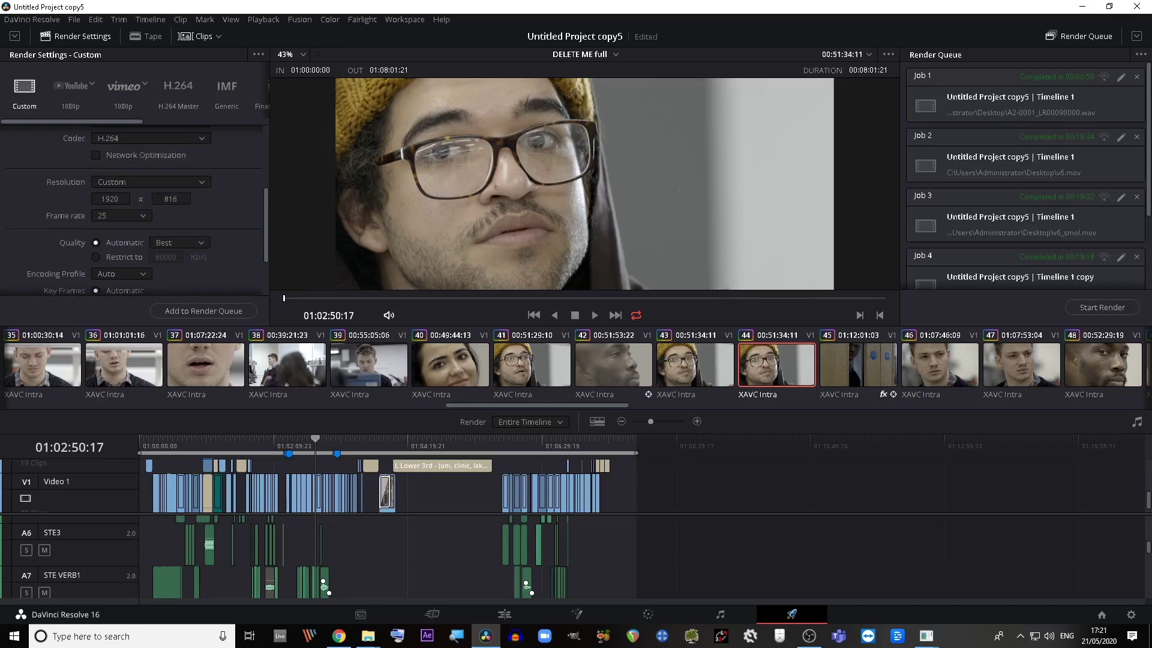
scroll(135, 210, down, 6)
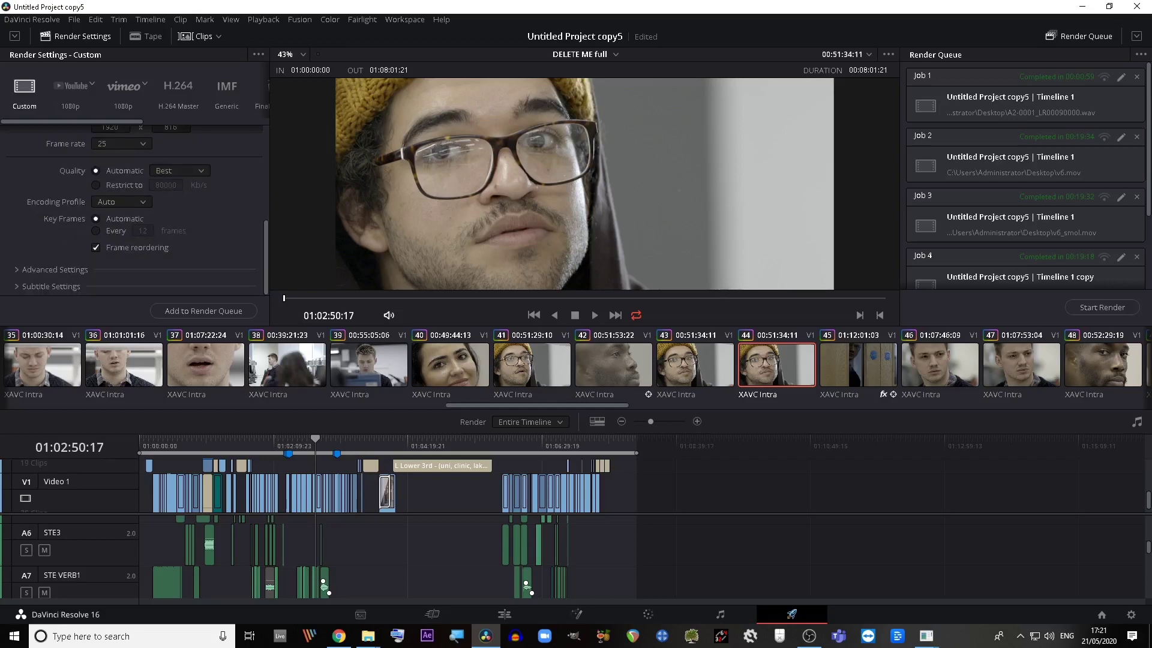
Set the video export's key frames to every 1 frame
click(96, 231)
double_click(143, 231)
text(1)
scroll(135, 210, up, 5)
scroll(135, 210, down, 5)
Expand the advanced video export settings and look through their options
click(53, 269)
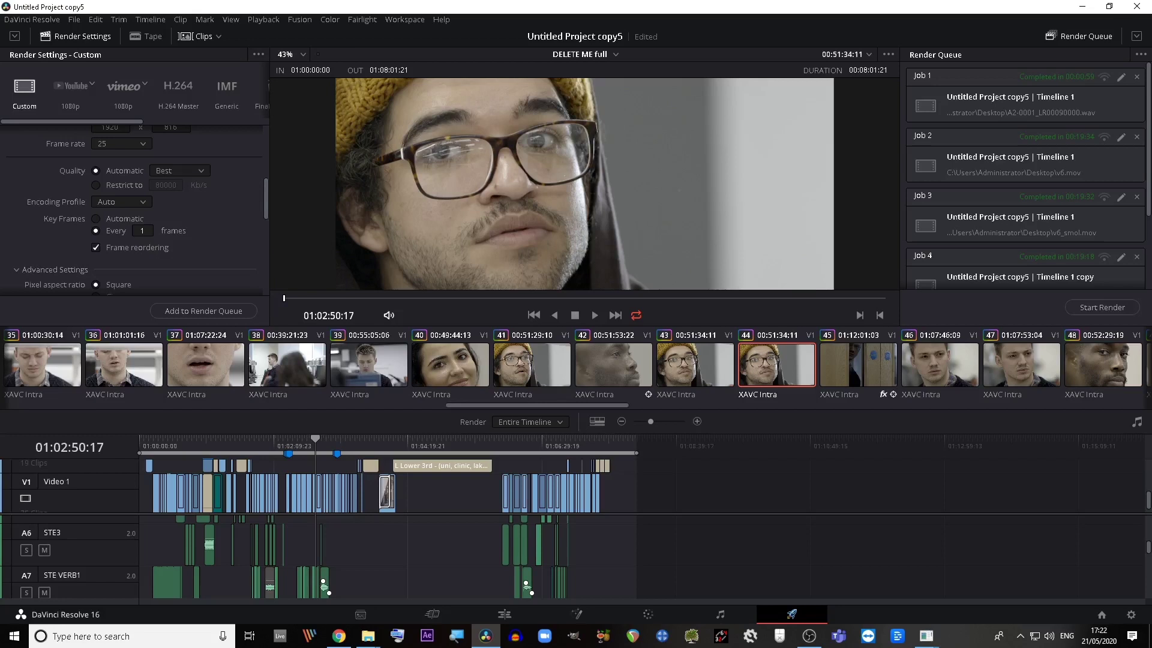
scroll(135, 207, down, 6)
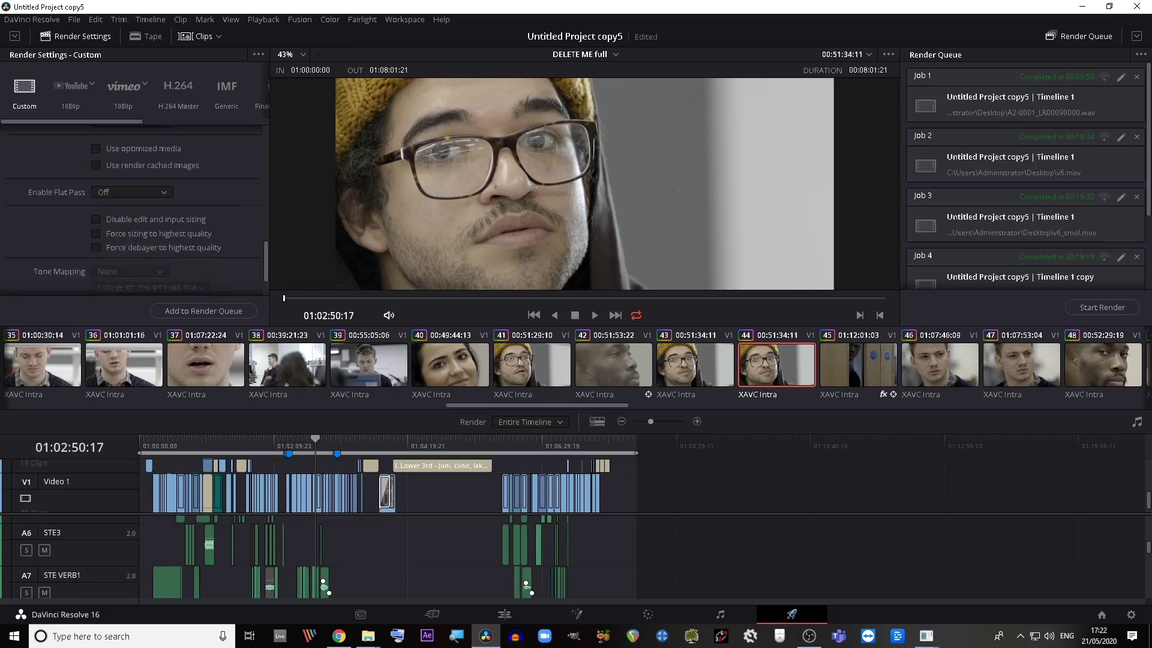
scroll(135, 210, up, 10)
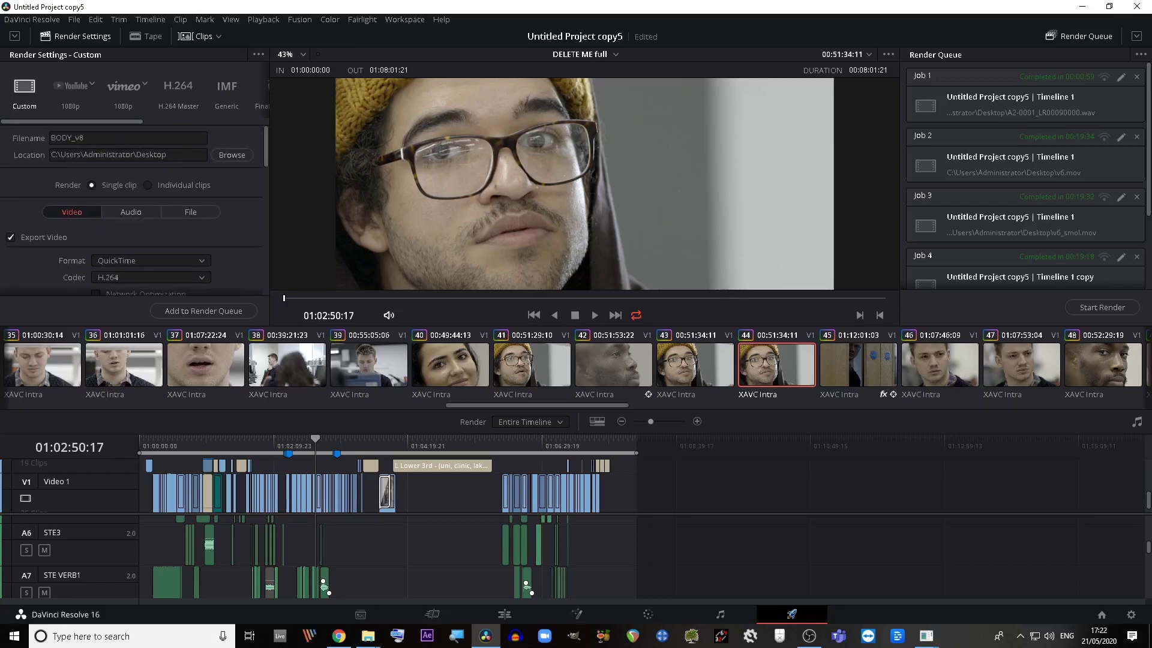
Review the audio and file export settings, and add the BODY_v8 job to the render queue
click(130, 211)
scroll(135, 210, down, 1)
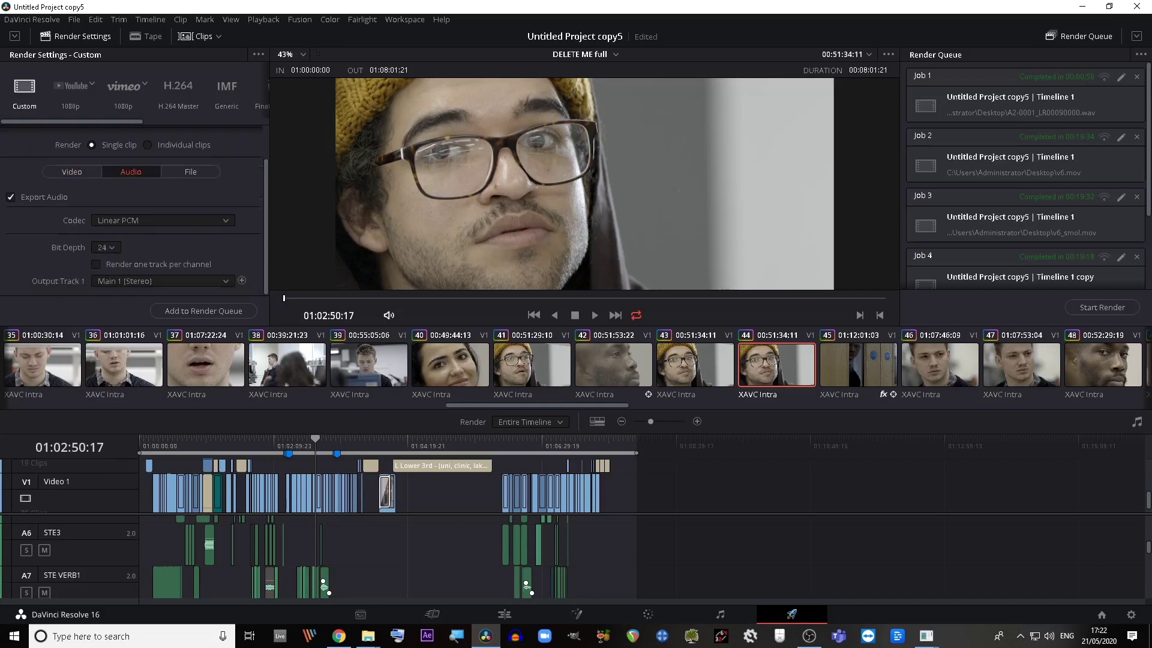
click(71, 172)
click(191, 172)
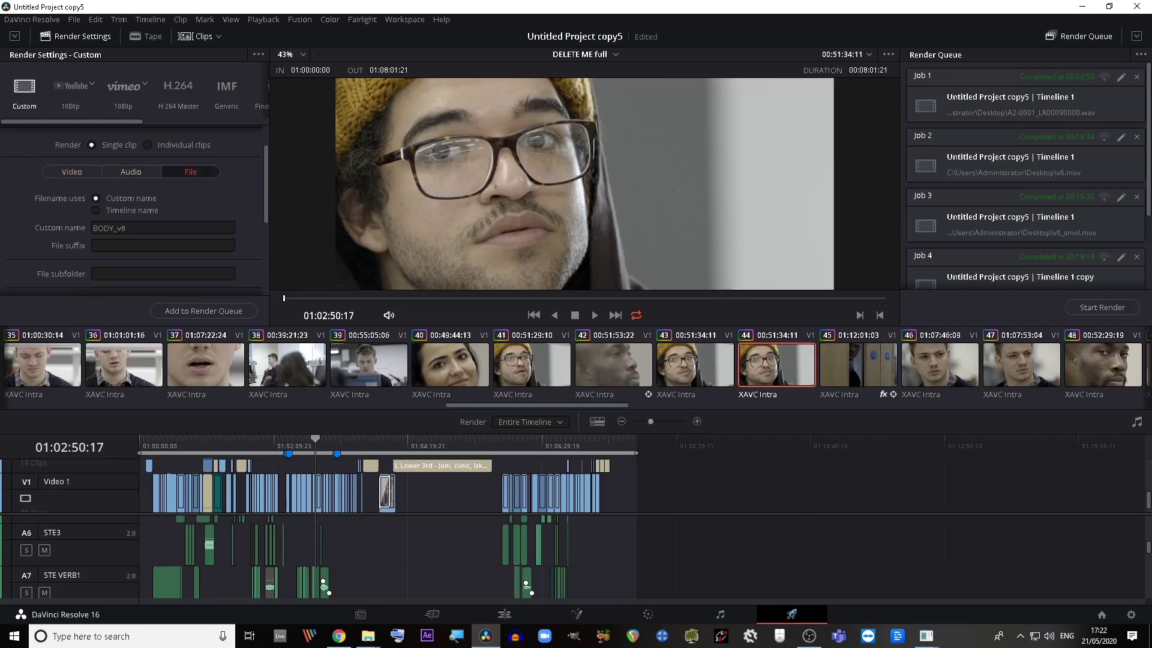
scroll(135, 210, down, 4)
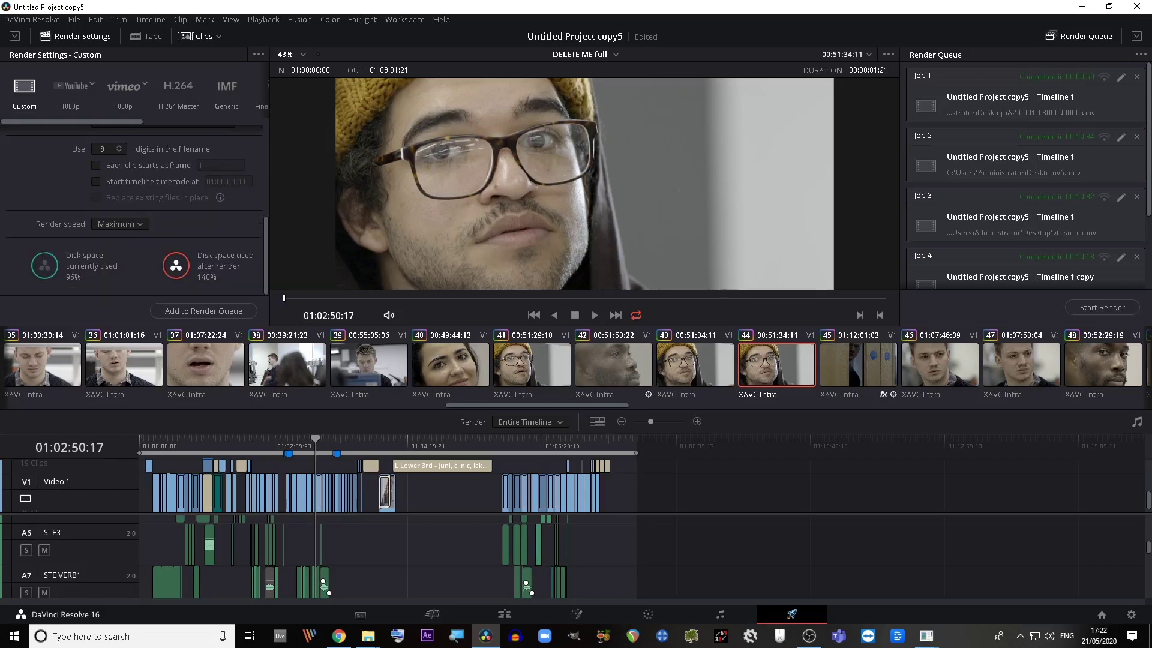
click(203, 311)
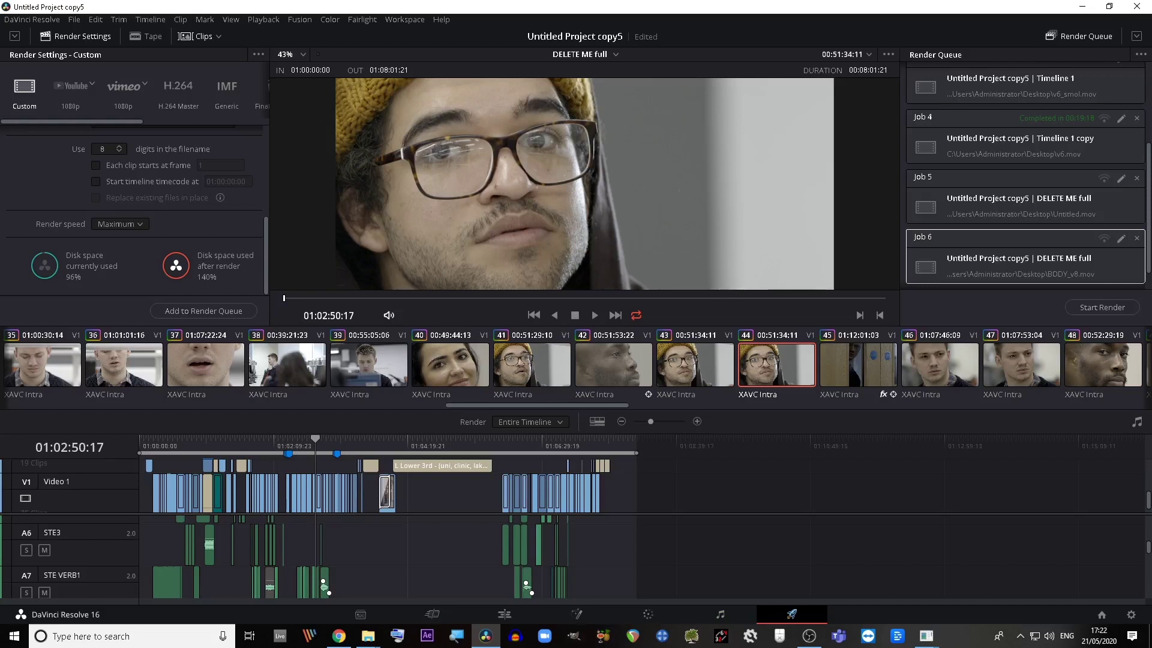
click(808, 635)
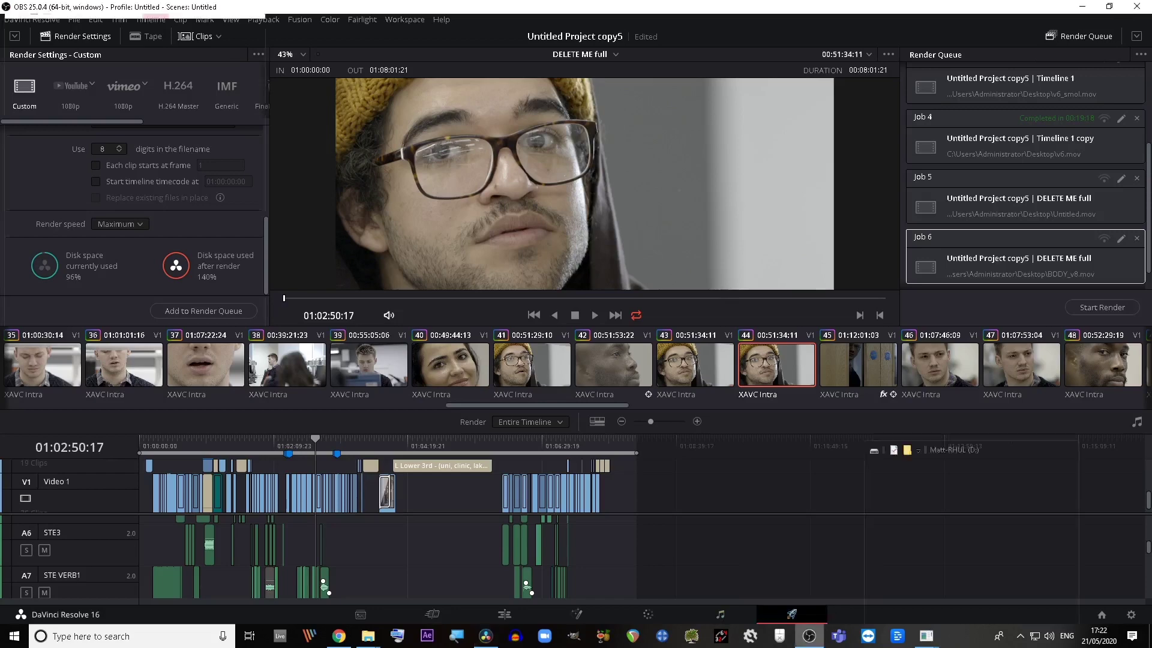